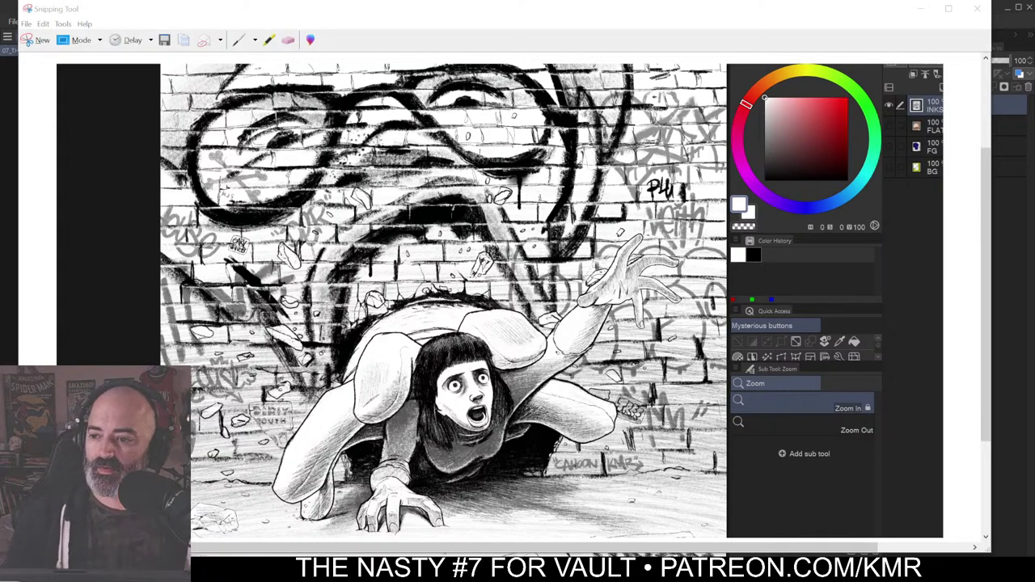
Step: Close the screenshot window and examine the inked cover up close and as a full page
{"action": "left_click", "coordinate": [978, 8]}
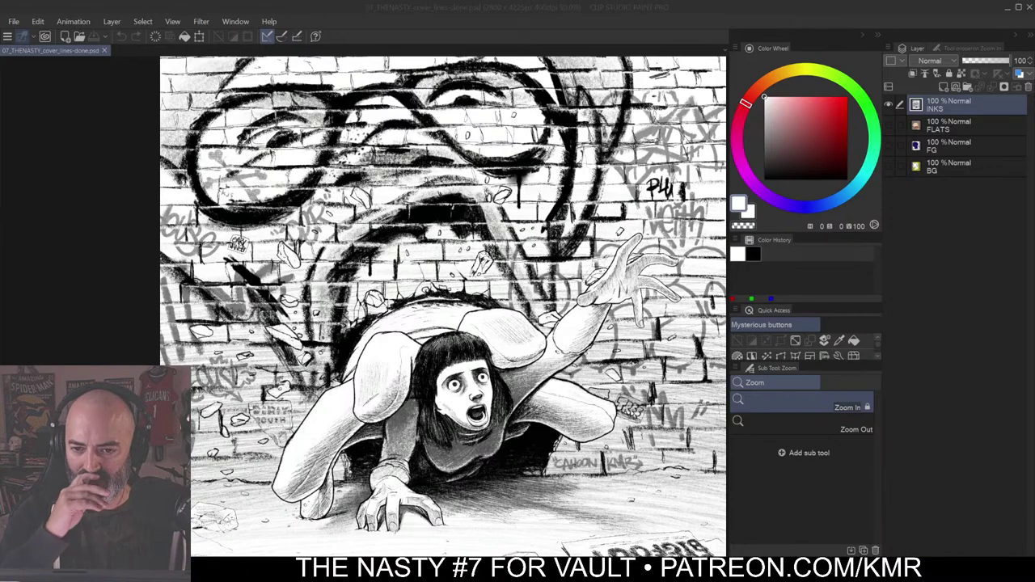
{"action": "left_click", "coordinate": [573, 165]}
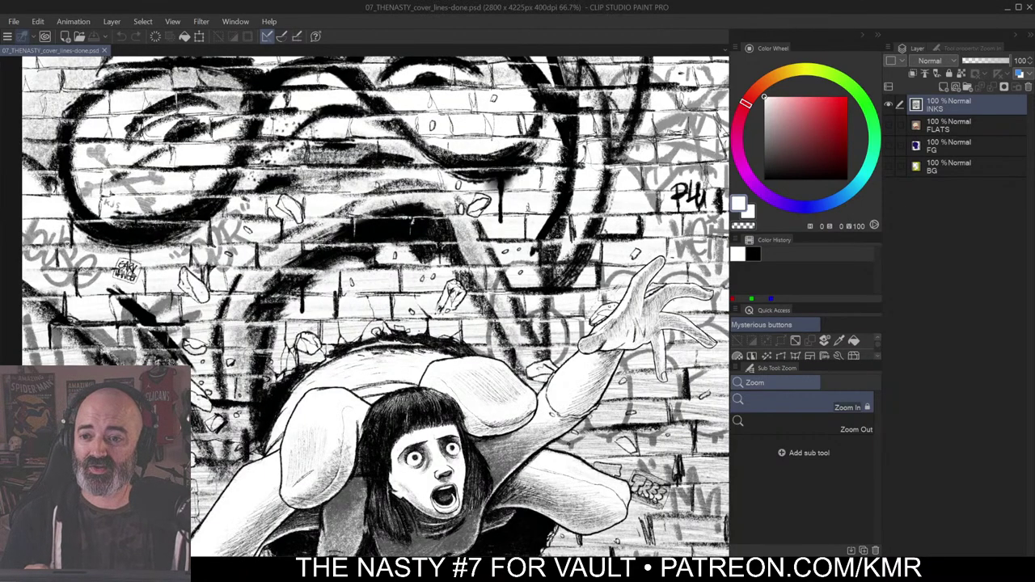
{"action": "left_click", "coordinate": [570, 175], "text": "alt"}
{"action": "left_click_drag", "start_coordinate": [618, 218], "coordinate": [634, 141]}
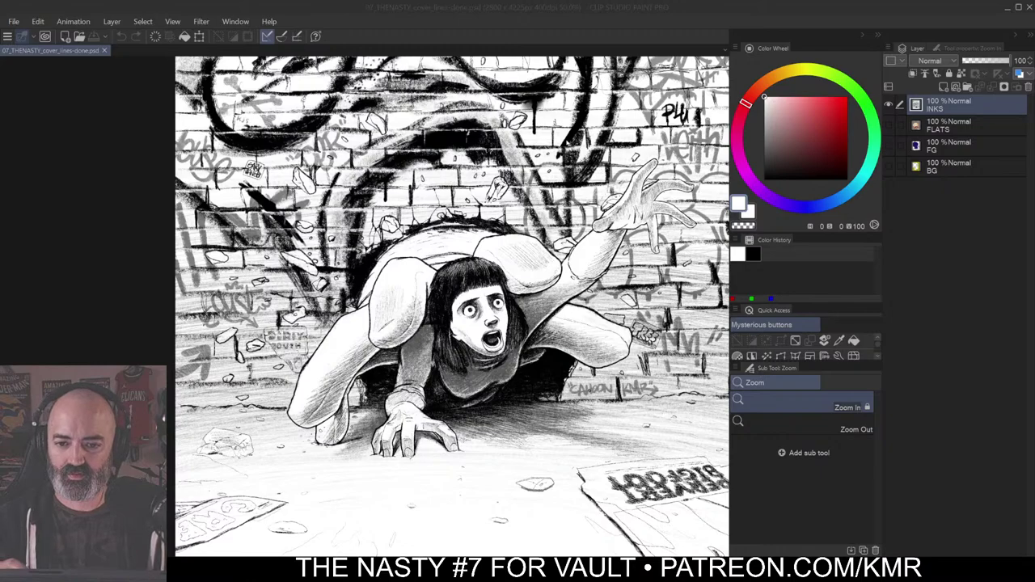
{"action": "left_click", "coordinate": [602, 172]}
{"action": "scroll", "coordinate": [627, 230], "scroll_direction": "down", "scroll_amount": 2}
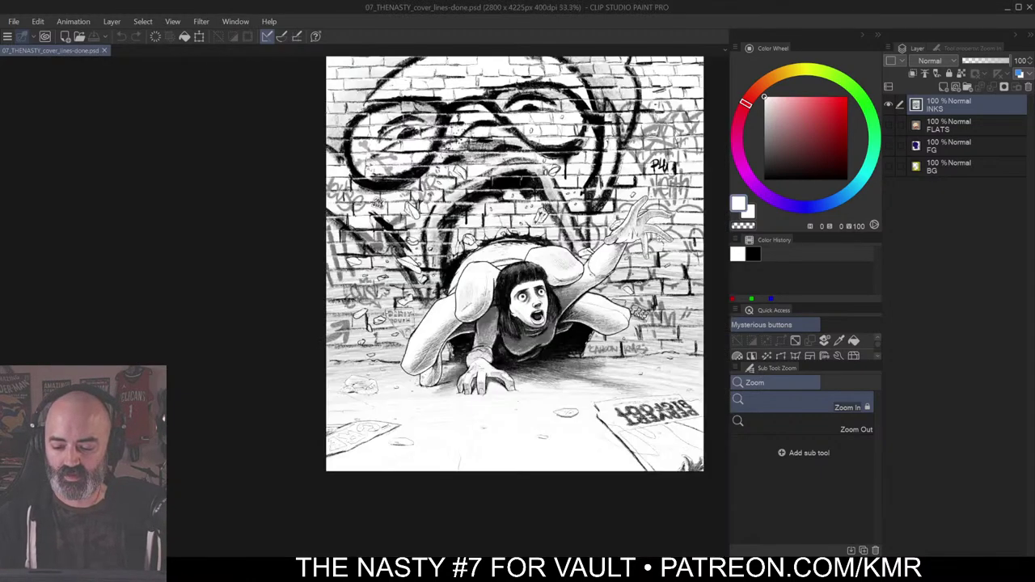
{"action": "left_click_drag", "start_coordinate": [664, 224], "coordinate": [570, 343]}
{"action": "key", "text": "ctrl+minus"}
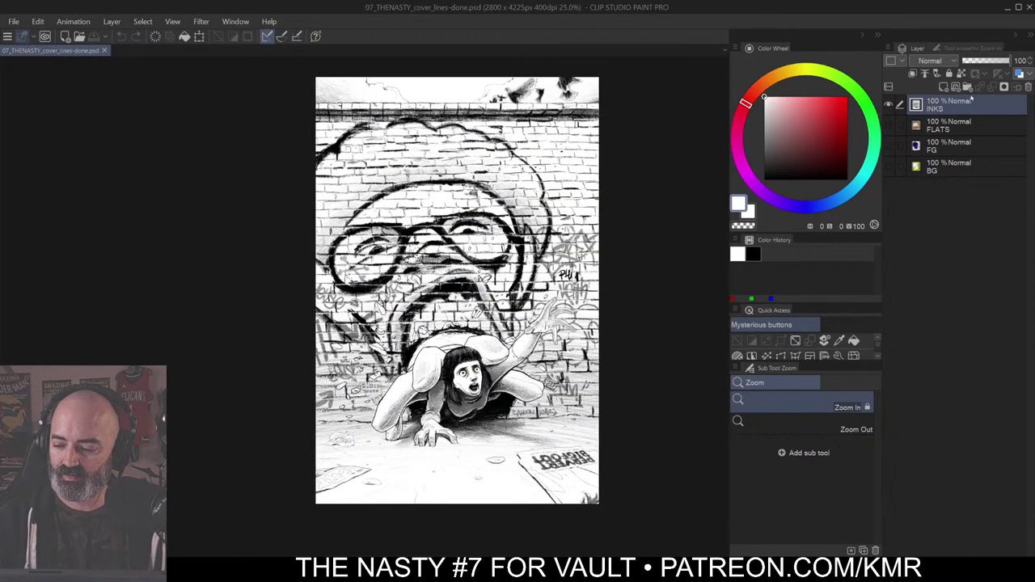
Step: Convert the INKS layer's brightness to opacity so its white areas become transparent
{"action": "key", "text": "m"}
{"action": "left_click", "coordinate": [931, 61]}
{"action": "left_click", "coordinate": [937, 68]}
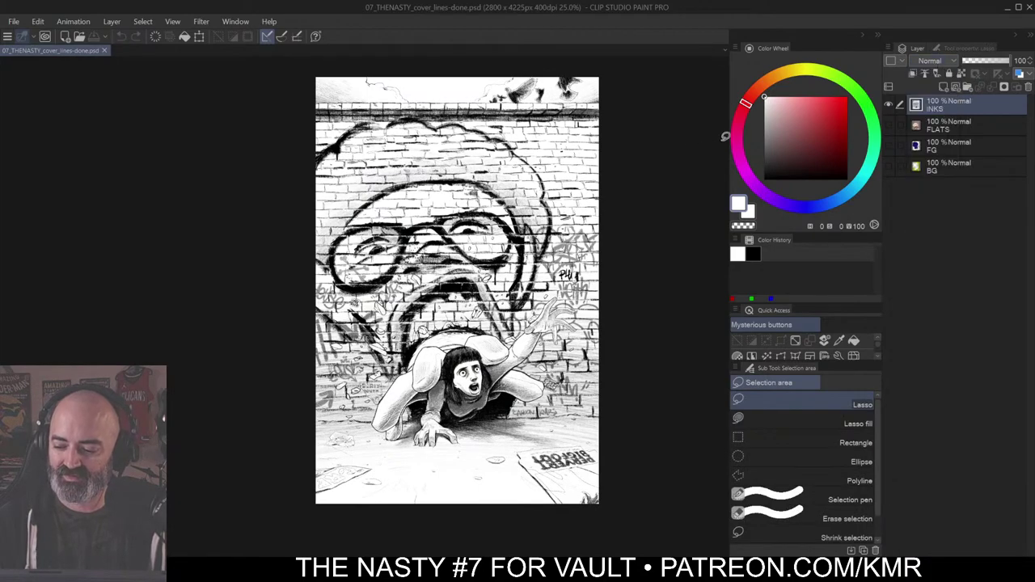
{"action": "left_click", "coordinate": [737, 356]}
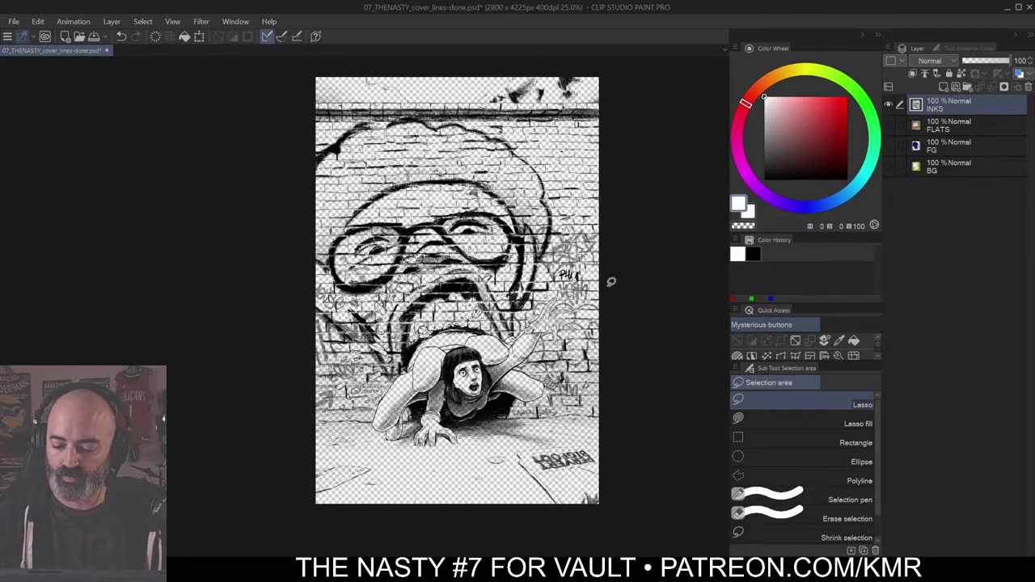
{"action": "left_click_drag", "start_coordinate": [629, 213], "coordinate": [643, 208]}
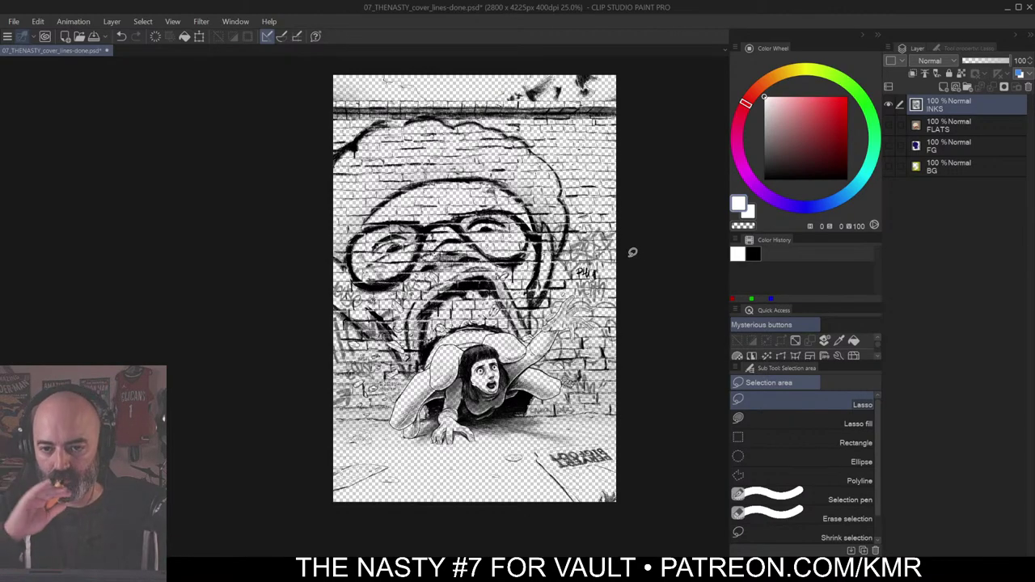
Step: Check the FLATS layer on its own, show it beneath the inks, and set it as the reference layer
{"action": "left_click", "coordinate": [945, 125]}
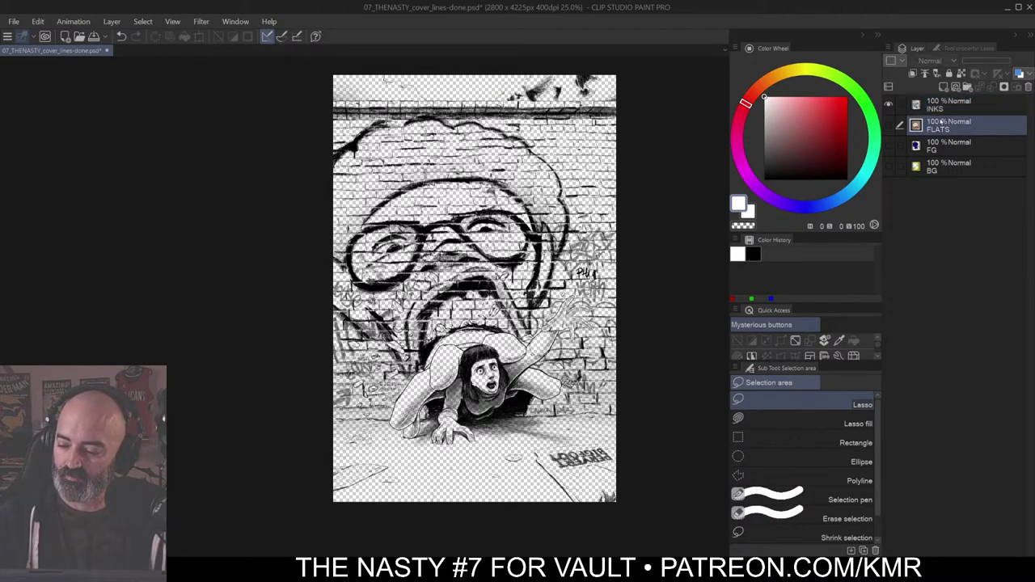
{"action": "left_click", "coordinate": [889, 125], "text": "alt"}
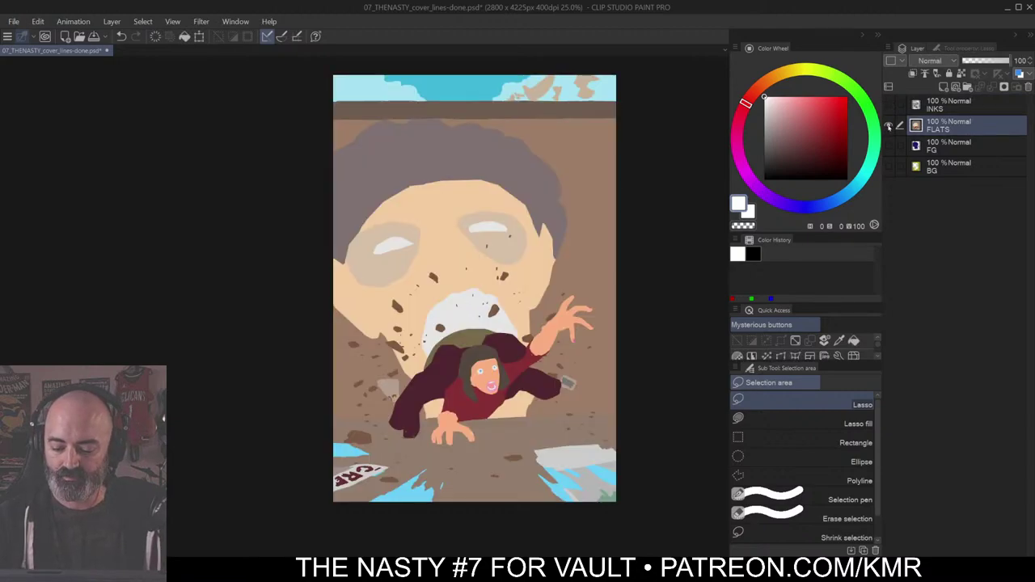
{"action": "left_click", "coordinate": [889, 127], "text": "alt"}
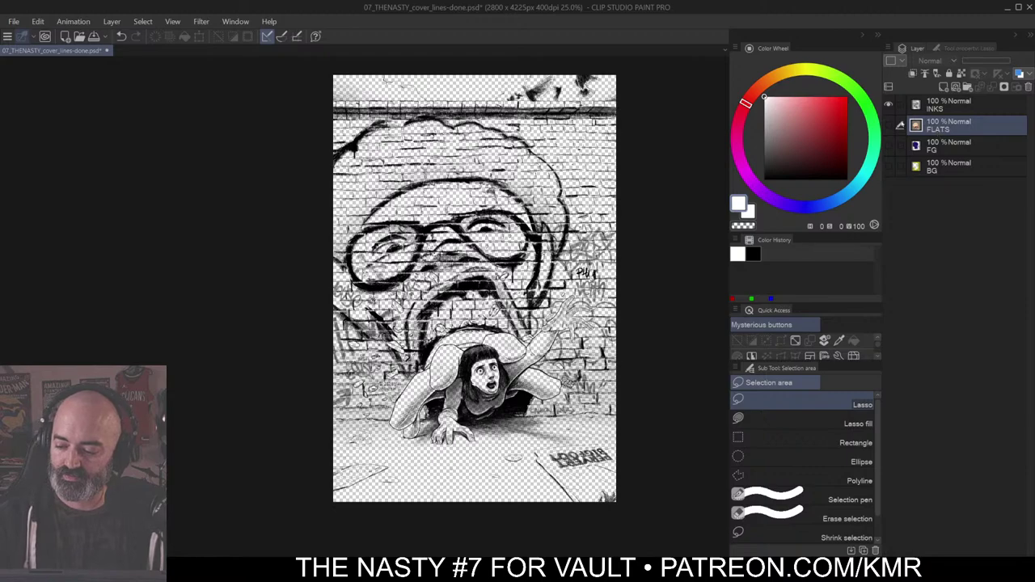
{"action": "left_click", "coordinate": [889, 126]}
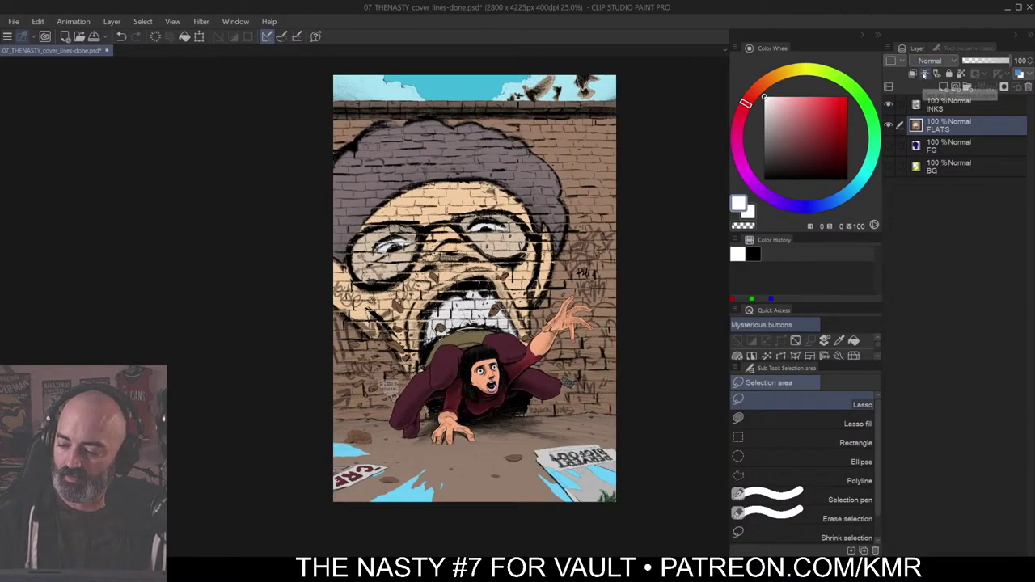
{"action": "left_click", "coordinate": [924, 73]}
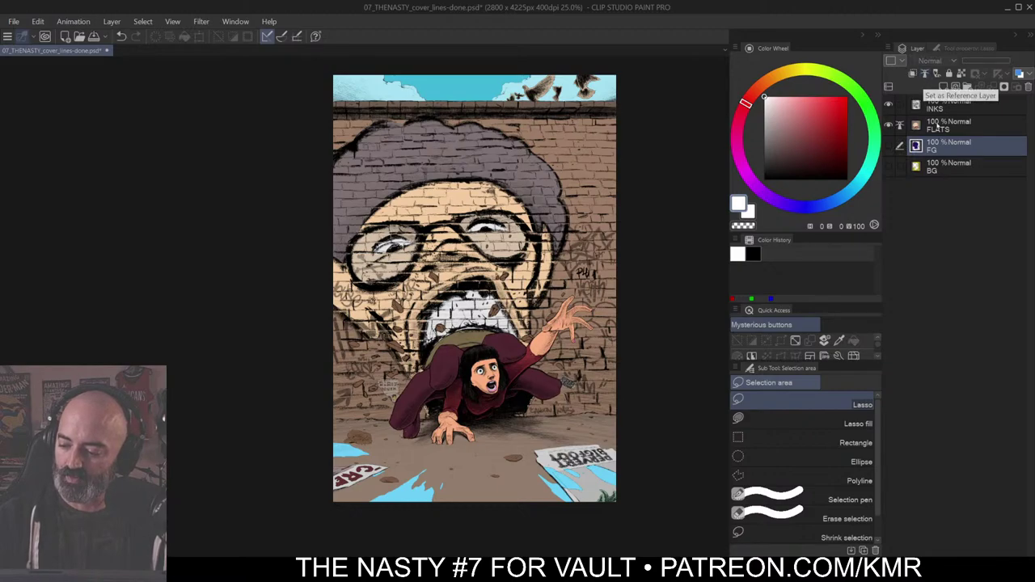
Step: Add a new raster layer directly above the INKS layer
{"action": "left_click", "coordinate": [933, 126]}
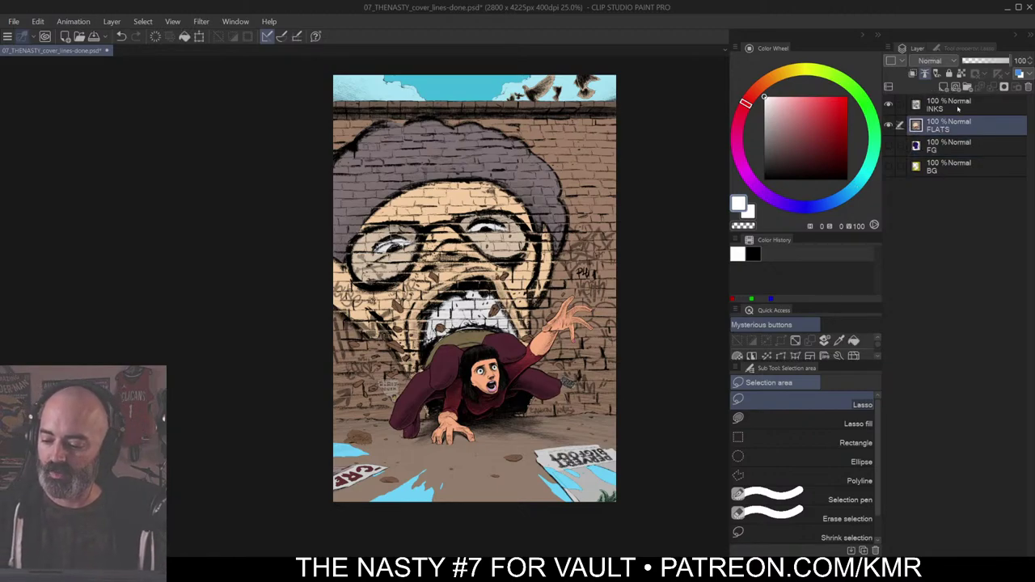
{"action": "left_click", "coordinate": [958, 108]}
{"action": "left_click", "coordinate": [944, 86]}
Step: Try Auto select for referred layers on the wall and mural face, clearing each selection
{"action": "key", "text": "w"}
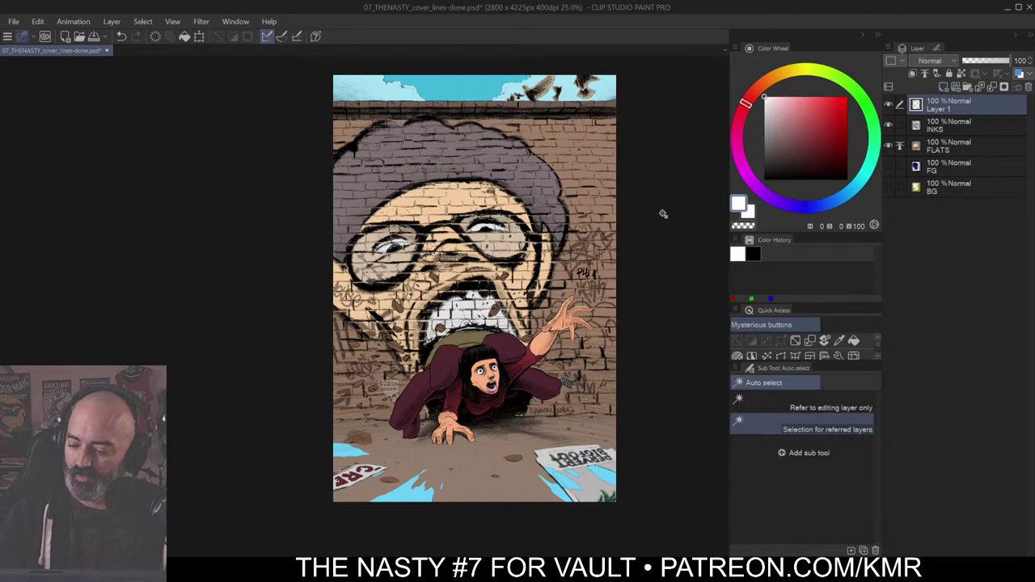
{"action": "left_click", "coordinate": [555, 226]}
{"action": "key", "text": "ctrl+d"}
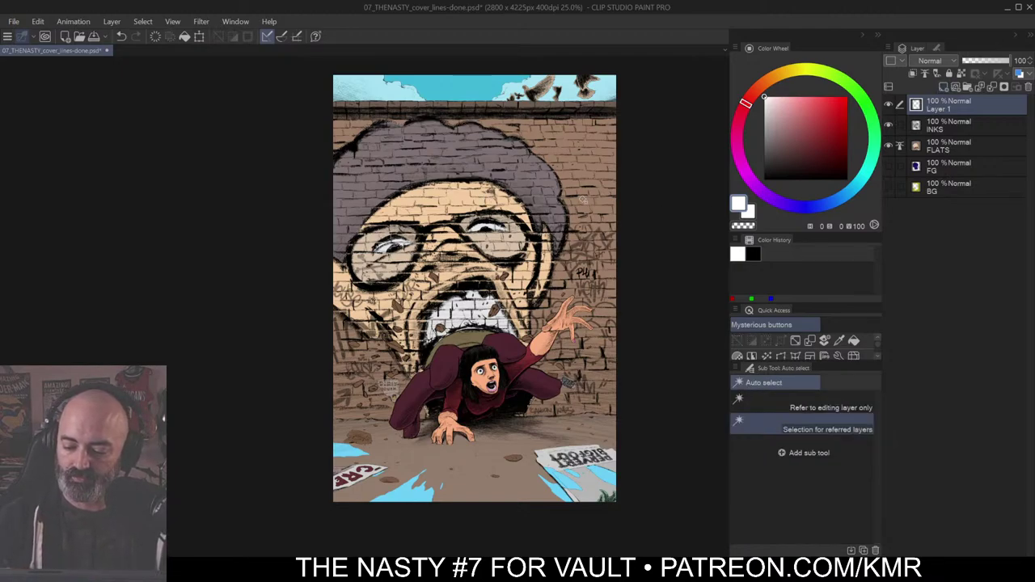
{"action": "left_click", "coordinate": [582, 200]}
{"action": "key", "text": "ctrl+d"}
{"action": "left_click", "coordinate": [446, 289]}
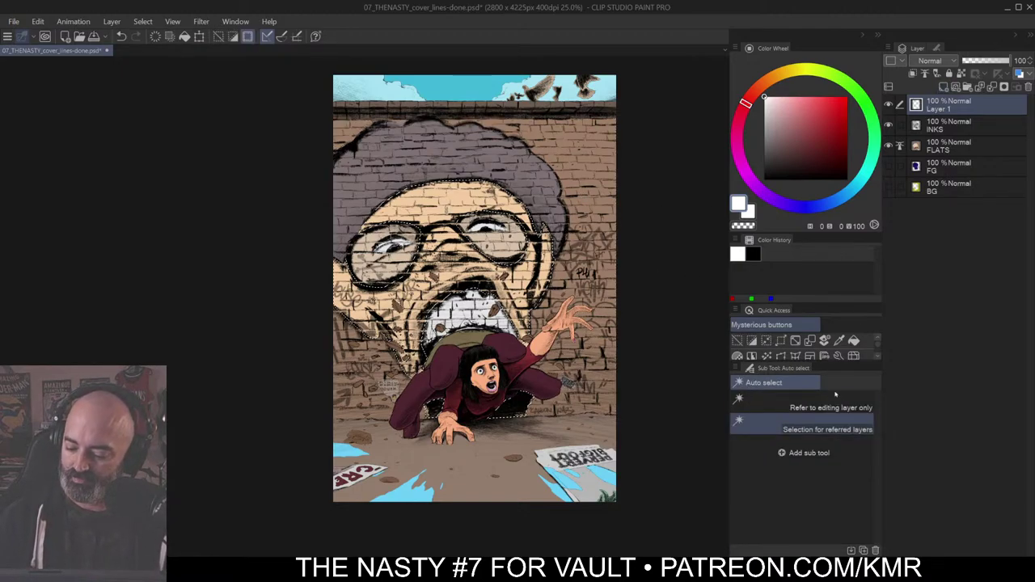
{"action": "key", "text": "ctrl+d"}
{"action": "key", "text": "m"}
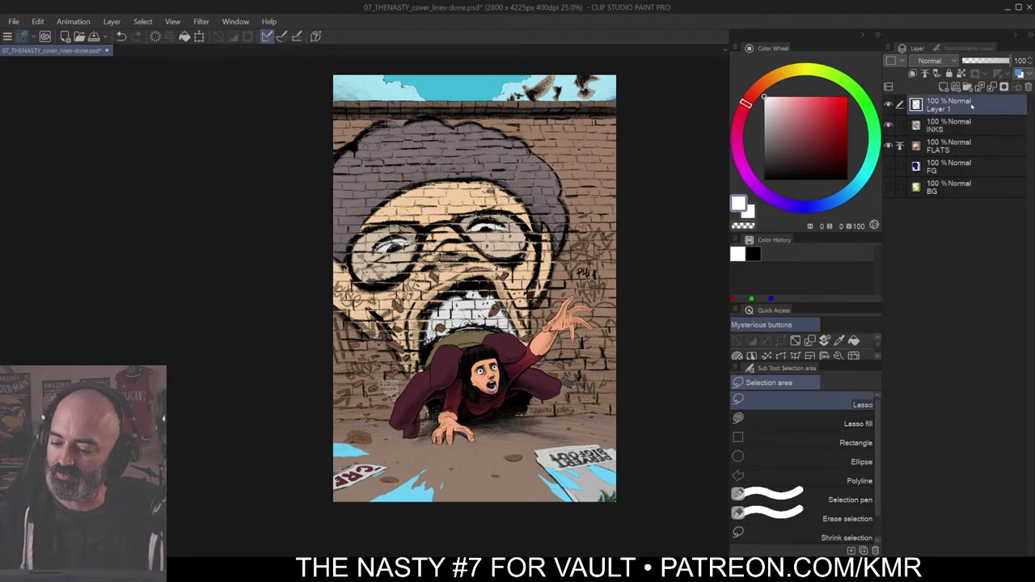
Step: Move the new layer between INKS and FLATS, rename it BASE, and keep the INKS and FLATS layers visible
{"action": "left_click_drag", "start_coordinate": [973, 106], "coordinate": [971, 128]}
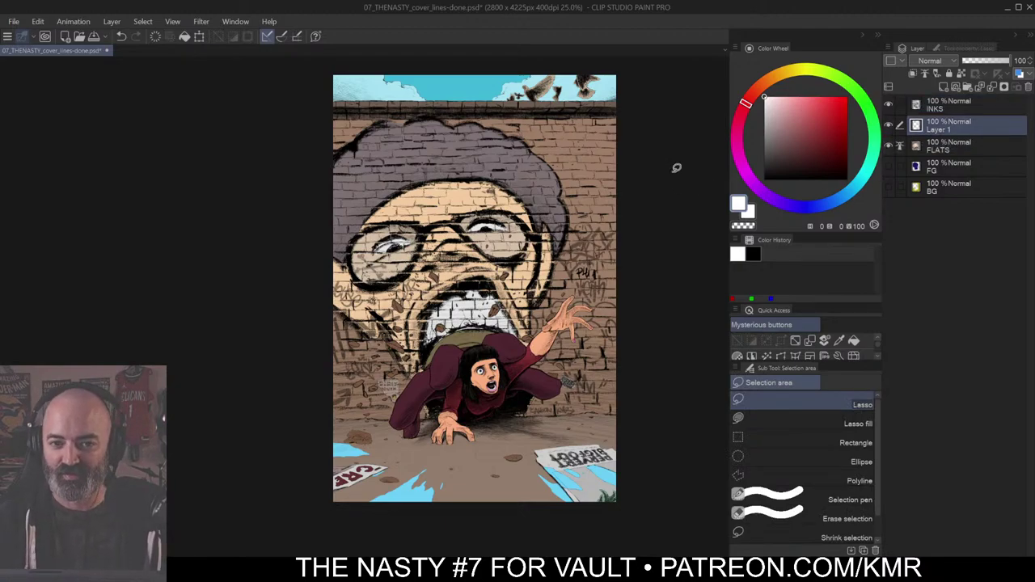
{"action": "left_click", "coordinate": [939, 150]}
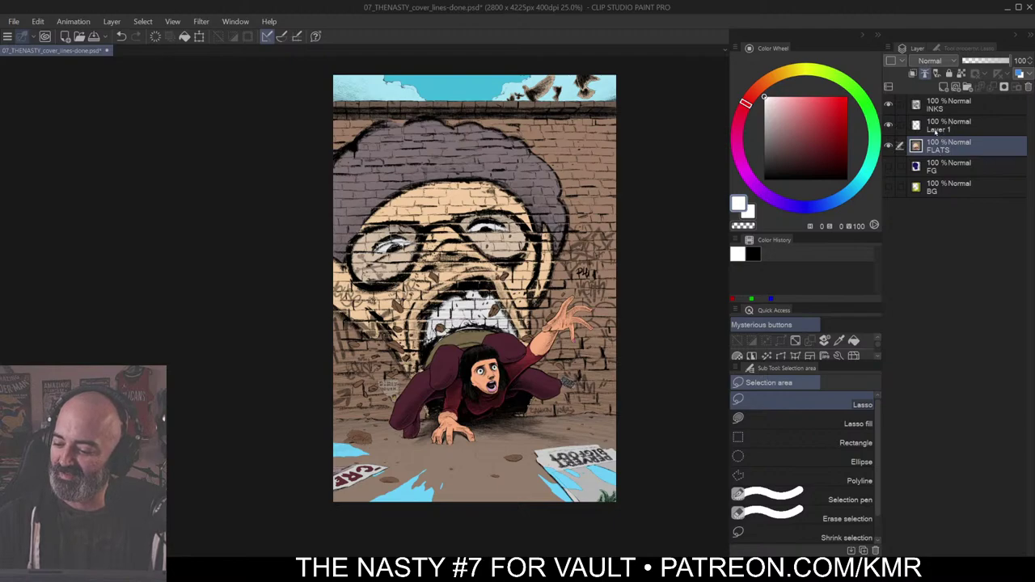
{"action": "left_click", "coordinate": [889, 125], "text": "alt"}
{"action": "double_click", "coordinate": [938, 126]}
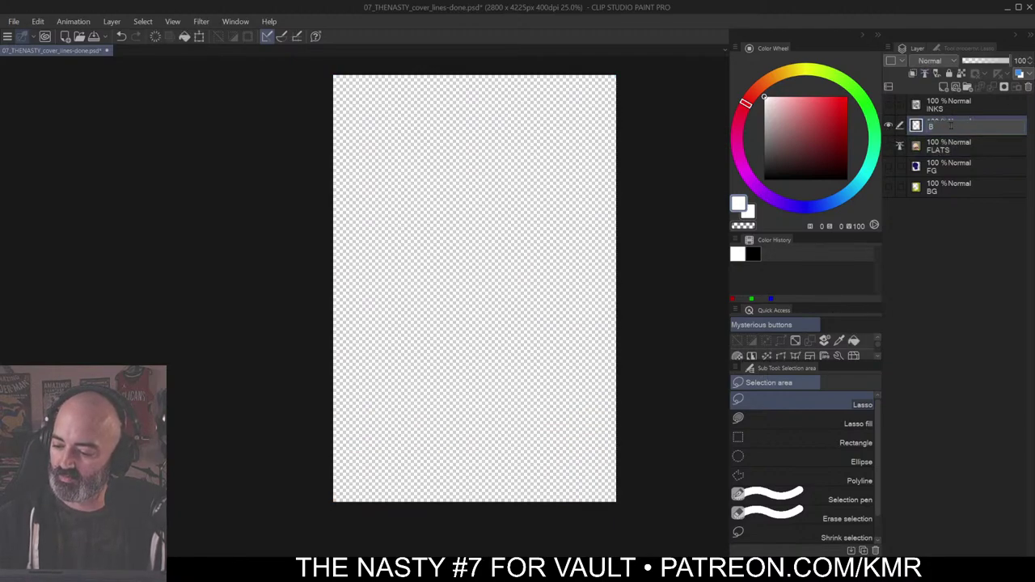
{"action": "type", "text": "BASE"}
{"action": "key", "text": "Return"}
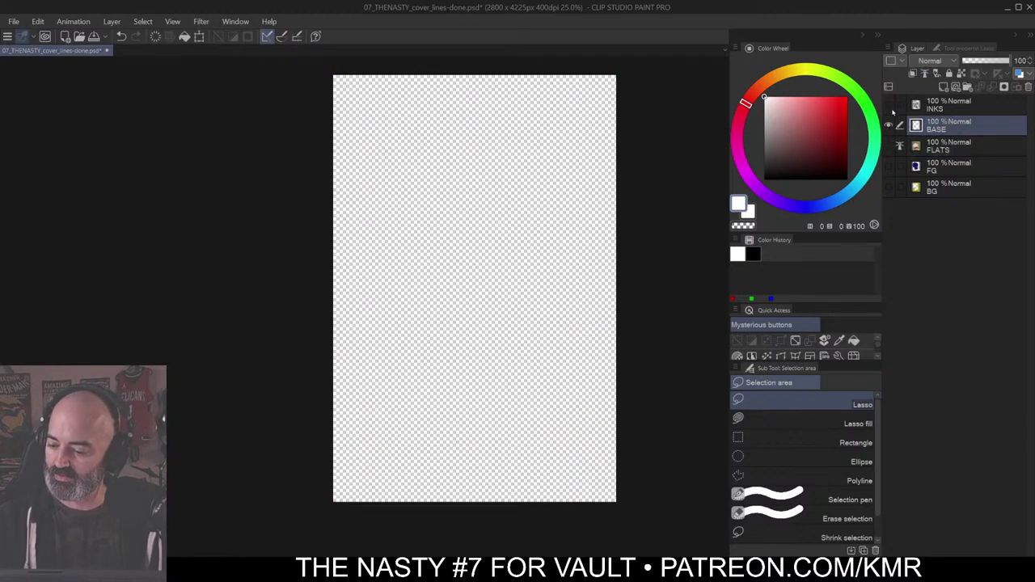
{"action": "left_click", "coordinate": [889, 105]}
{"action": "left_click", "coordinate": [889, 145]}
Step: Check the FG layer on its own, delete the FG and BG layers, and show the remaining layers again
{"action": "left_click", "coordinate": [932, 163]}
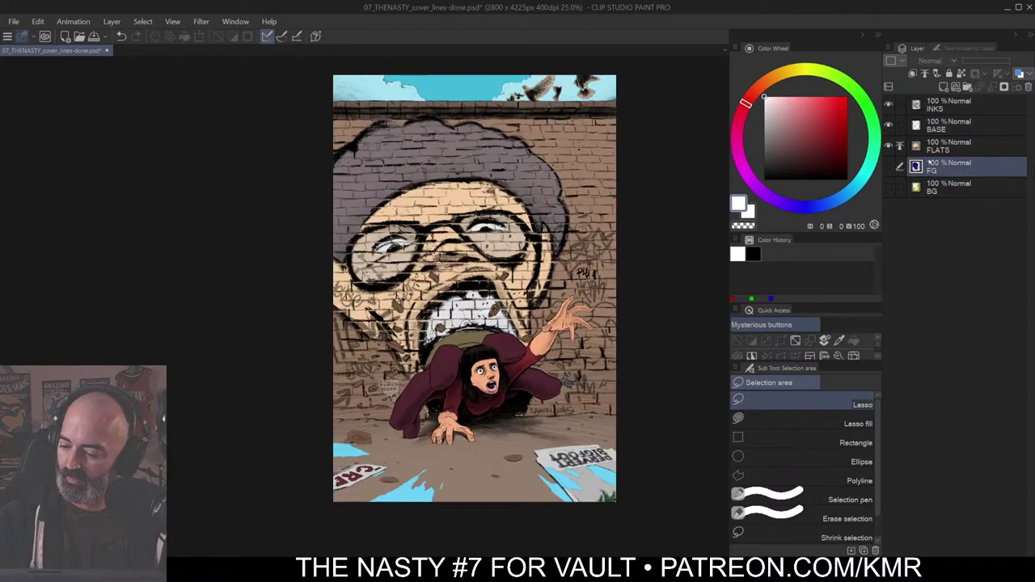
{"action": "left_click", "coordinate": [888, 168], "text": "alt"}
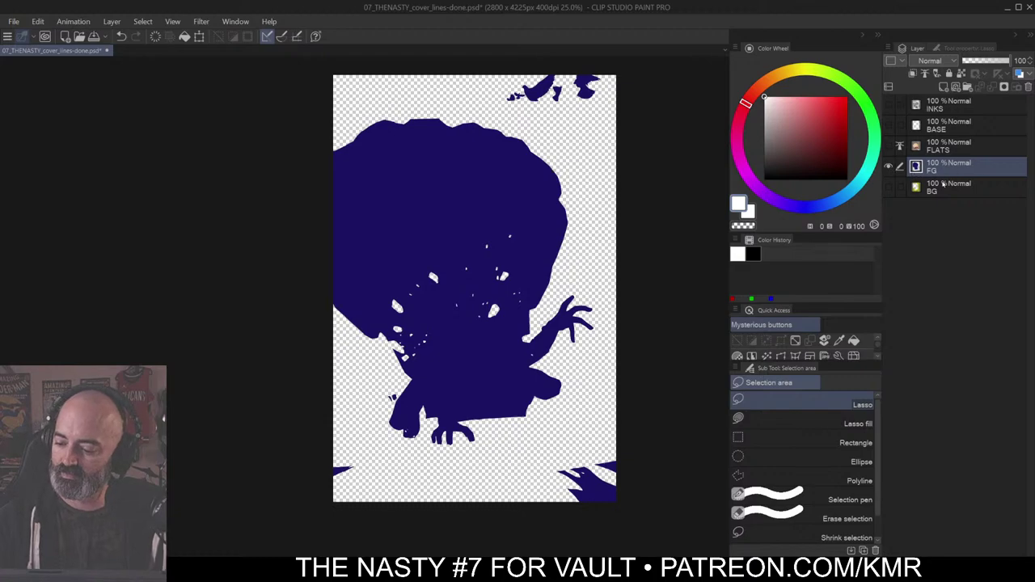
{"action": "left_click", "coordinate": [943, 186]}
{"action": "left_click", "coordinate": [956, 170], "text": "shift"}
{"action": "right_click", "coordinate": [952, 167]}
{"action": "left_click", "coordinate": [945, 269]}
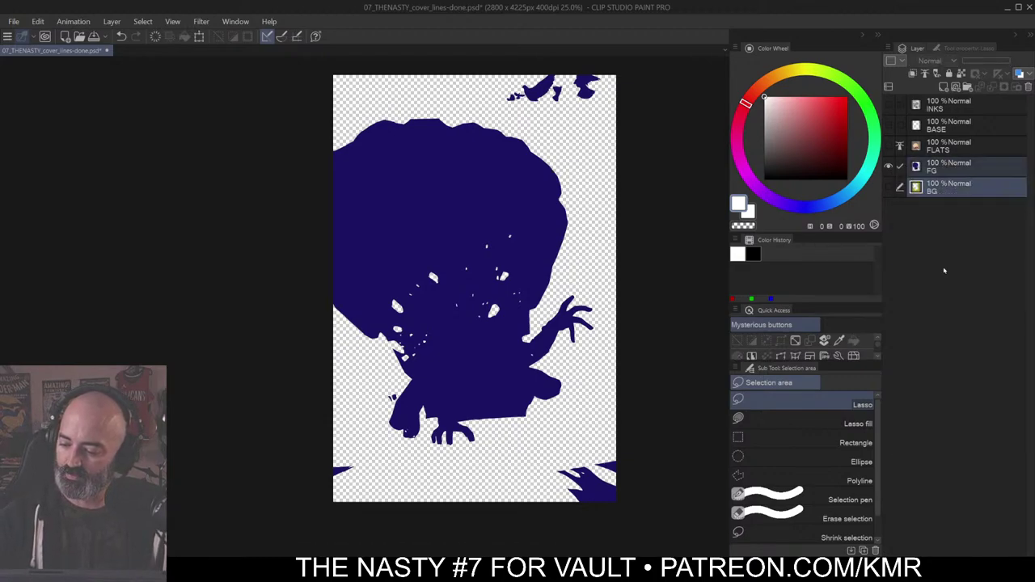
{"action": "left_click_drag", "start_coordinate": [889, 105], "coordinate": [889, 146]}
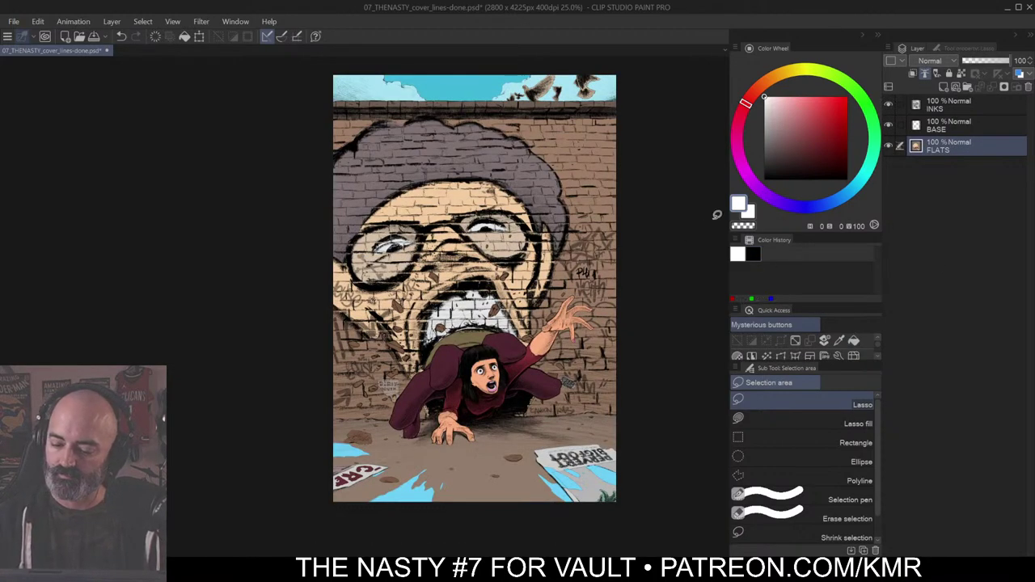
Step: Fill the entire BASE layer with a warm mid-gray of hue 0, saturation 5, value 43
{"action": "left_click", "coordinate": [950, 125]}
{"action": "left_click", "coordinate": [773, 143]}
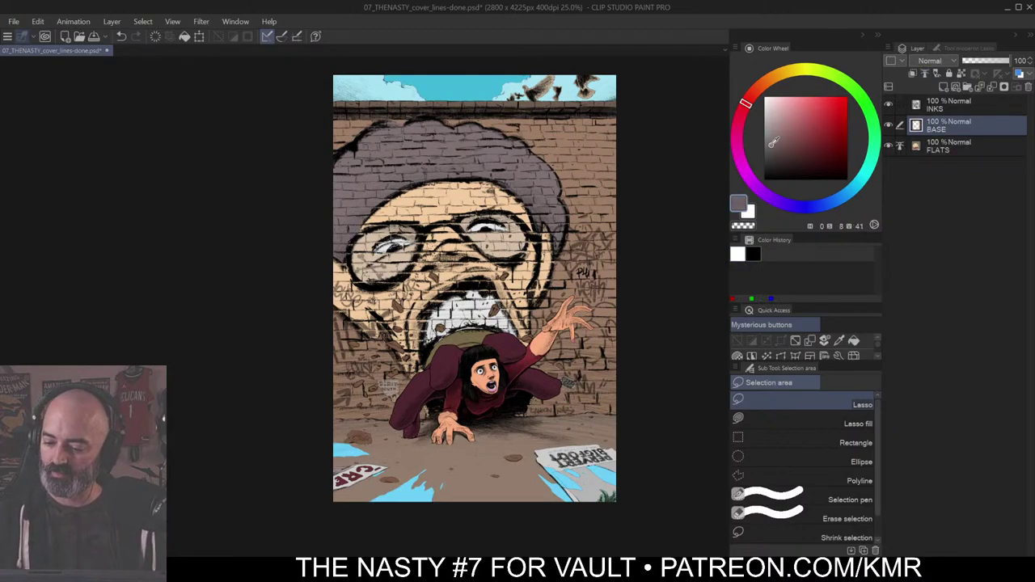
{"action": "left_click_drag", "start_coordinate": [772, 144], "coordinate": [768, 144]}
{"action": "key", "text": "g"}
{"action": "left_click", "coordinate": [575, 298]}
{"action": "key", "text": "m"}
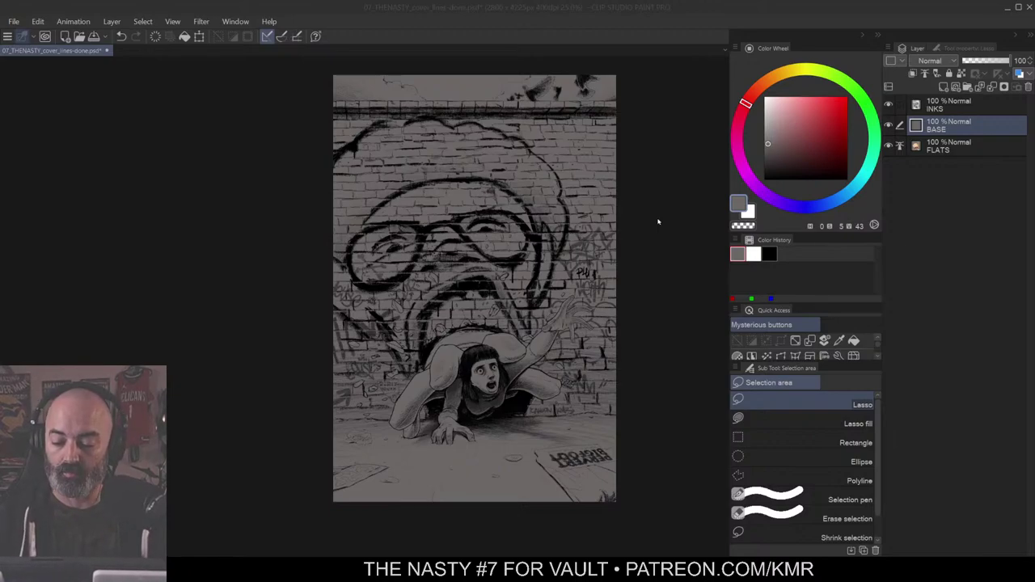
{"action": "right_click", "coordinate": [631, 232]}
{"action": "left_click", "coordinate": [702, 149]}
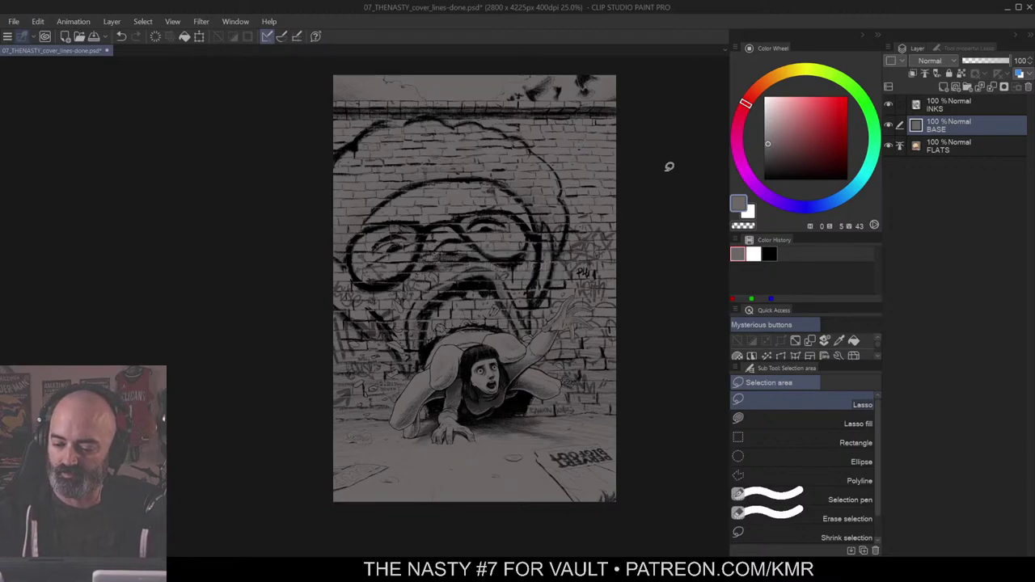
{"action": "key", "text": "c"}
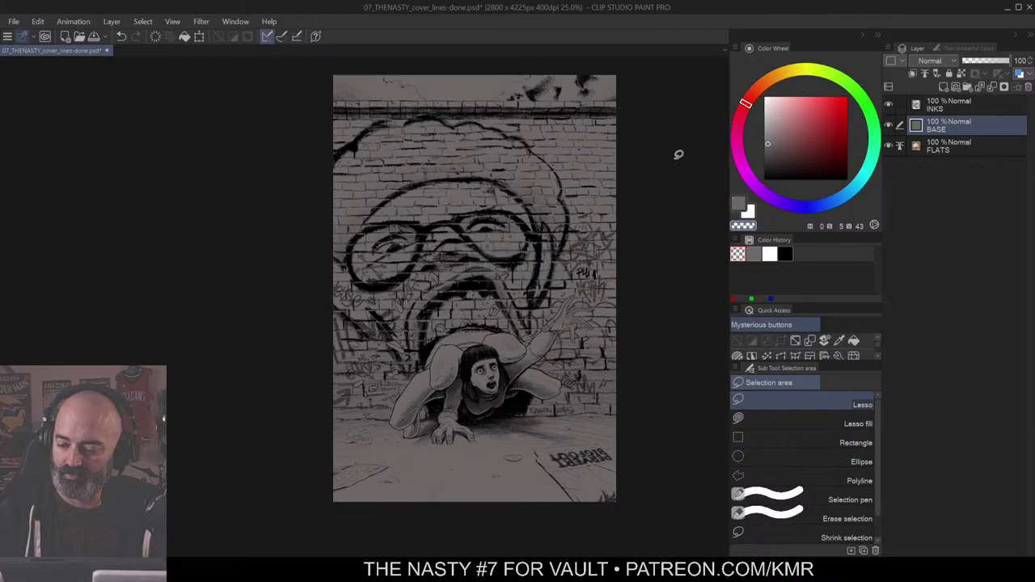
{"action": "key", "text": "c"}
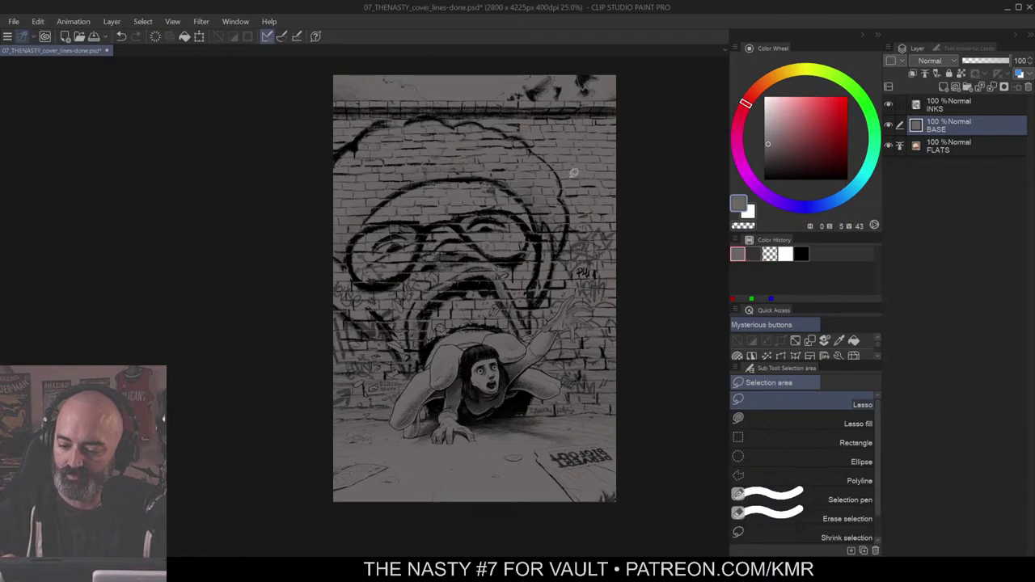
{"action": "key", "text": "c"}
{"action": "key", "text": "c"}
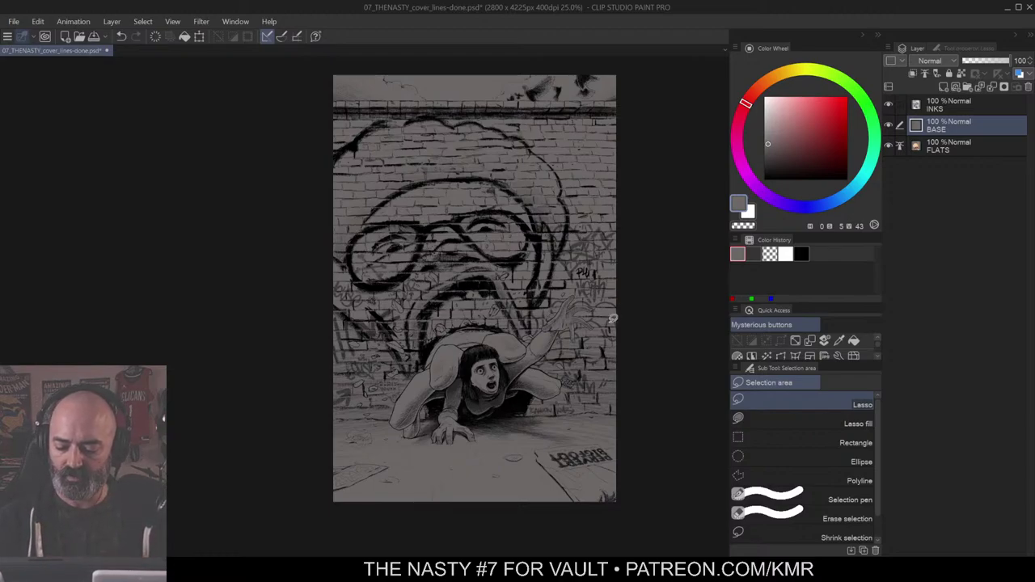
Step: Try a freehand lasso selection around the crawling woman's torso and raised arm, and clear it
{"action": "mouse_move", "coordinate": [580, 262]}
{"action": "left_mouse_down"}
{"action": "mouse_move", "coordinate": [591, 229]}
{"action": "mouse_move", "coordinate": [575, 257]}
{"action": "left_mouse_up"}
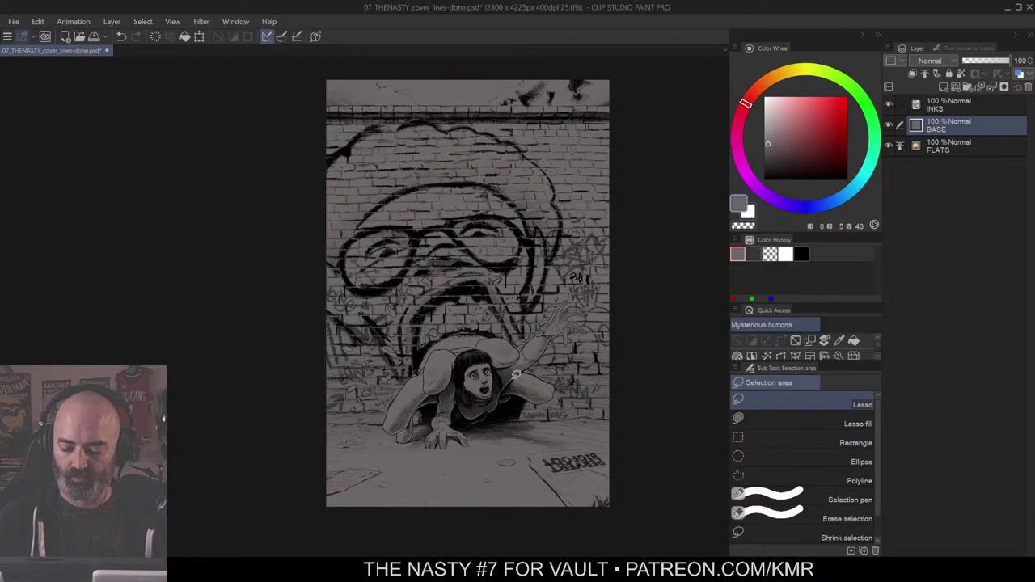
{"action": "mouse_move", "coordinate": [550, 336]}
{"action": "left_mouse_down"}
{"action": "mouse_move", "coordinate": [496, 343]}
{"action": "mouse_move", "coordinate": [427, 423]}
{"action": "mouse_move", "coordinate": [521, 391]}
{"action": "left_mouse_up"}
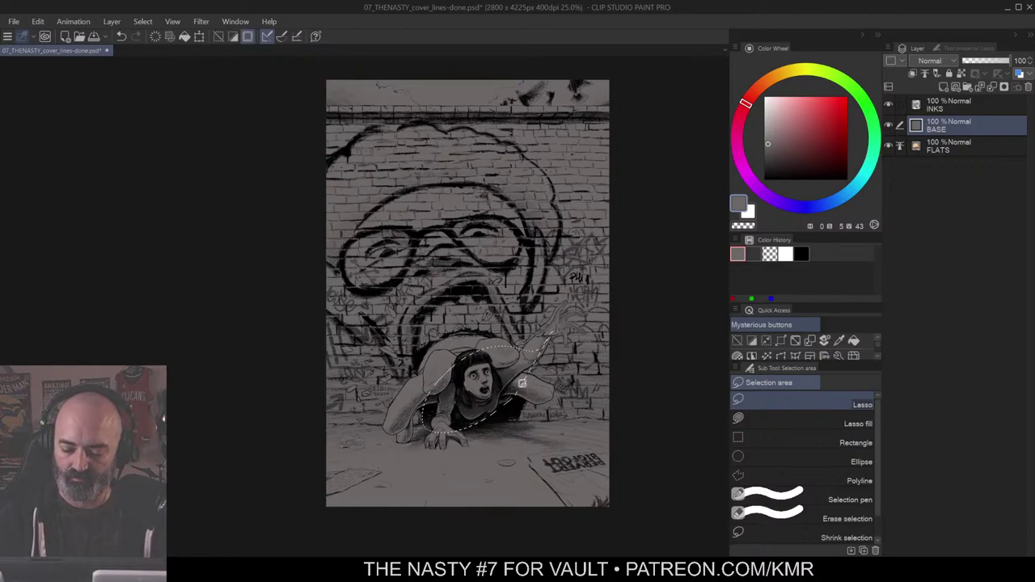
{"action": "key", "text": "ctrl+d"}
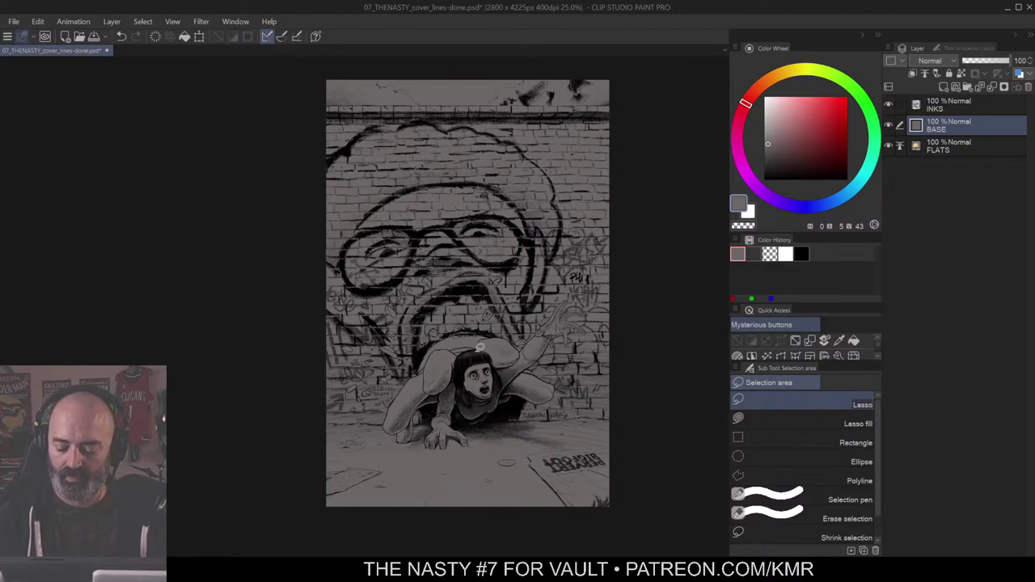
Step: Try freehand lasso selections around the crawling woman's back and raised arm, clearing each one
{"action": "mouse_move", "coordinate": [495, 332]}
{"action": "left_mouse_down"}
{"action": "mouse_move", "coordinate": [406, 364]}
{"action": "mouse_move", "coordinate": [430, 453]}
{"action": "mouse_move", "coordinate": [567, 352]}
{"action": "mouse_move", "coordinate": [393, 377]}
{"action": "left_mouse_up"}
{"action": "key", "text": "ctrl+d"}
{"action": "mouse_move", "coordinate": [497, 334]}
{"action": "left_mouse_down"}
{"action": "mouse_move", "coordinate": [360, 410]}
{"action": "mouse_move", "coordinate": [566, 356]}
{"action": "left_mouse_up"}
{"action": "key", "text": "ctrl+d"}
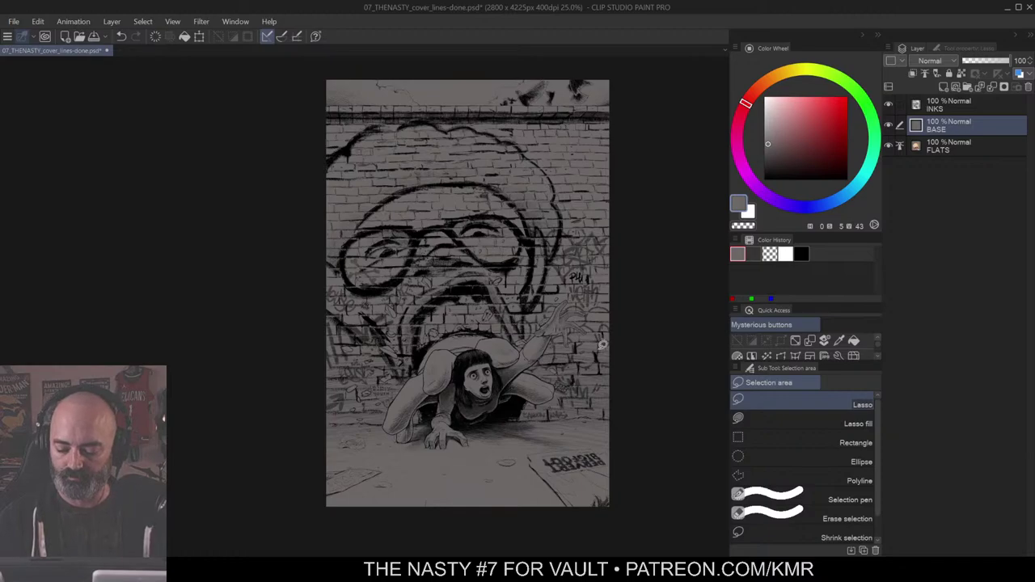
{"action": "mouse_move", "coordinate": [458, 327]}
{"action": "left_mouse_down"}
{"action": "mouse_move", "coordinate": [352, 310]}
{"action": "mouse_move", "coordinate": [401, 115]}
{"action": "mouse_move", "coordinate": [546, 265]}
{"action": "mouse_move", "coordinate": [521, 340]}
{"action": "left_mouse_up"}
{"action": "key", "text": "ctrl+d"}
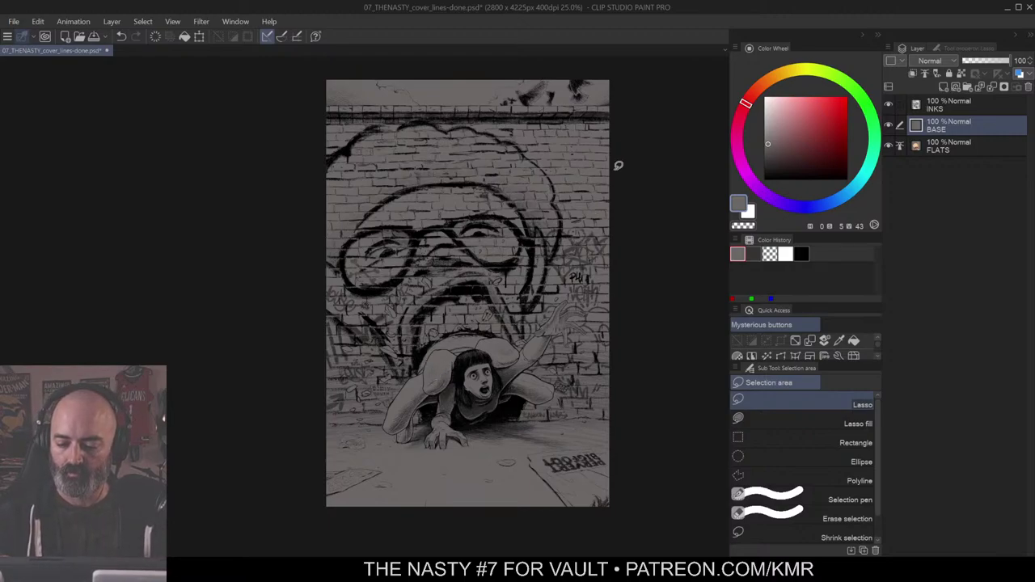
Step: Try lassoing a small dark brick mark on the mural's forehead, and clear the selection
{"action": "left_click_drag", "start_coordinate": [575, 149], "coordinate": [567, 195]}
{"action": "left_click", "coordinate": [545, 327], "text": "ctrl"}
{"action": "mouse_move", "coordinate": [552, 385]}
{"action": "left_mouse_down"}
{"action": "mouse_move", "coordinate": [560, 324]}
{"action": "mouse_move", "coordinate": [583, 315]}
{"action": "mouse_move", "coordinate": [571, 353]}
{"action": "left_mouse_up"}
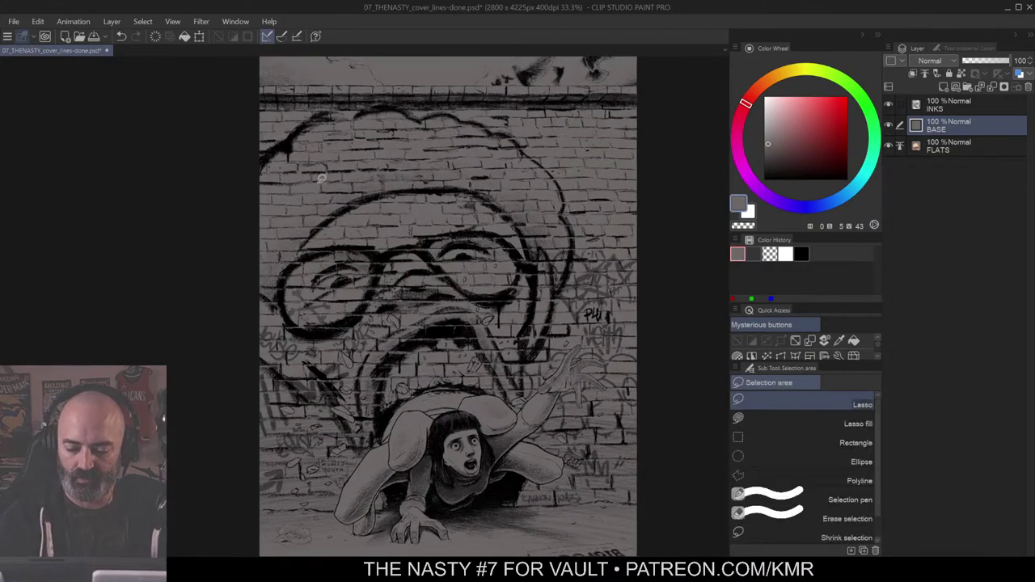
{"action": "left_click", "coordinate": [380, 194], "text": "ctrl"}
{"action": "left_click_drag", "start_coordinate": [542, 200], "coordinate": [483, 270]}
{"action": "left_click", "coordinate": [483, 270], "text": "ctrl"}
{"action": "left_click_drag", "start_coordinate": [574, 291], "coordinate": [630, 288]}
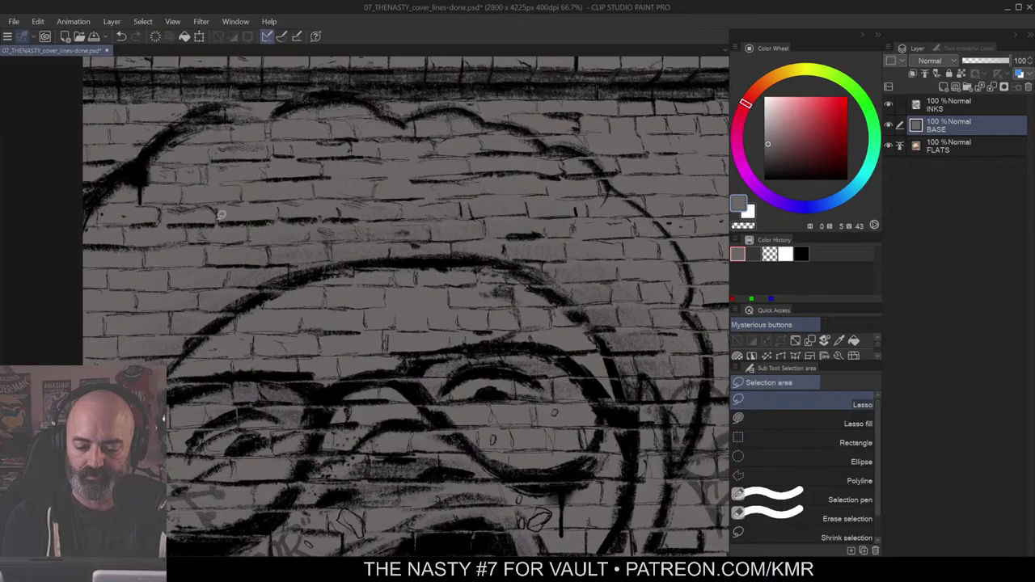
{"action": "left_click_drag", "start_coordinate": [216, 217], "coordinate": [294, 217]}
{"action": "left_click", "coordinate": [353, 215]}
{"action": "left_click_drag", "start_coordinate": [545, 233], "coordinate": [523, 236]}
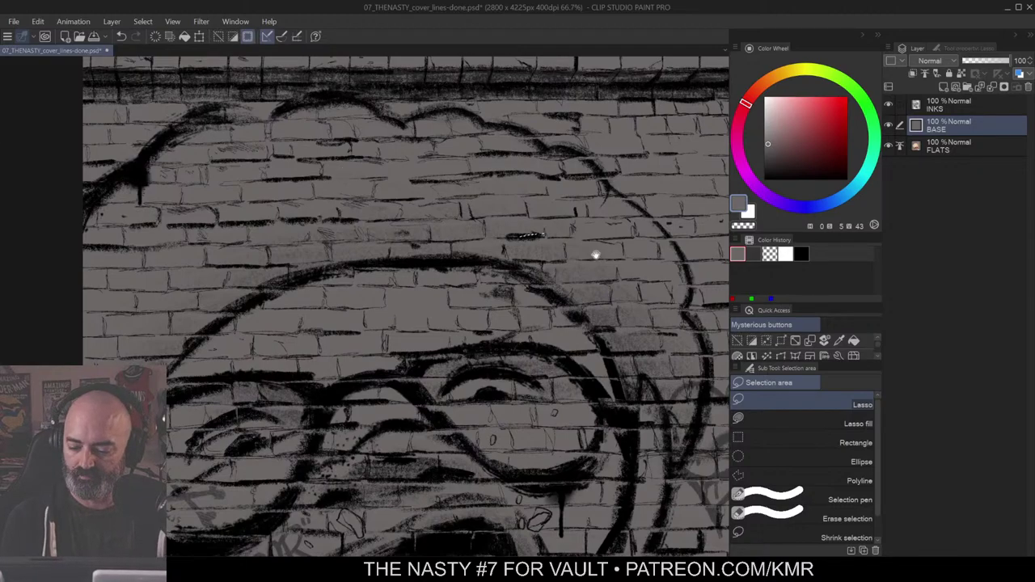
{"action": "left_click_drag", "start_coordinate": [650, 317], "coordinate": [614, 230]}
{"action": "key", "text": "ctrl+d"}
Step: Try loose lasso selections over the woman's back and arm and across the lower part of the page, clearing them
{"action": "left_click_drag", "start_coordinate": [390, 180], "coordinate": [459, 250]}
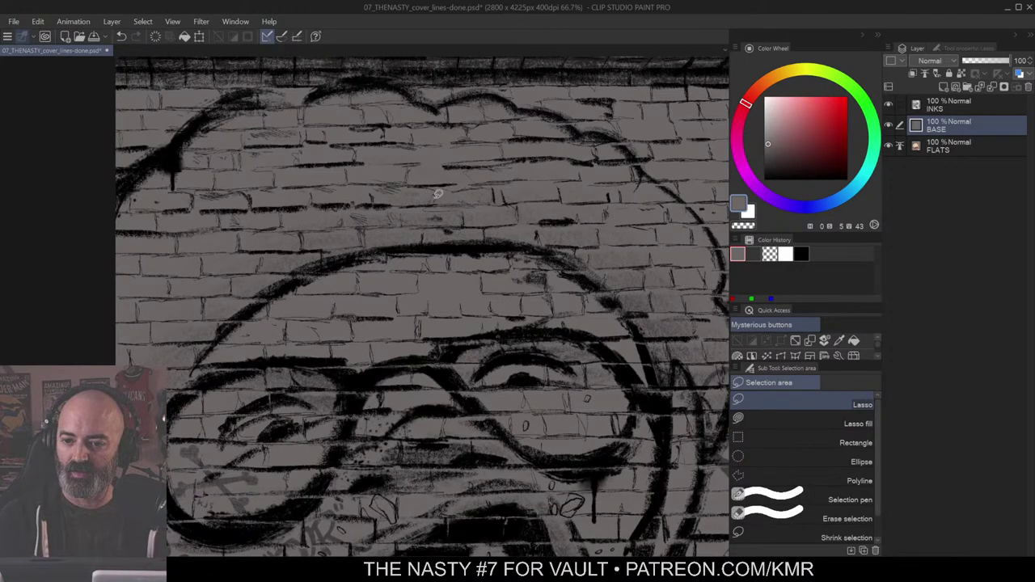
{"action": "left_click_drag", "start_coordinate": [572, 220], "coordinate": [564, 187]}
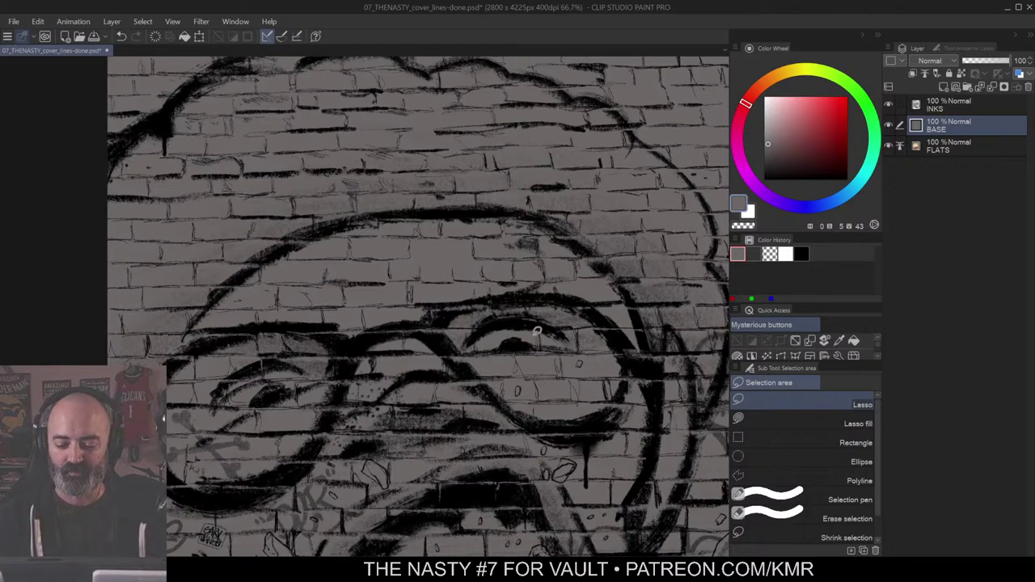
{"action": "left_click", "coordinate": [519, 256], "text": "alt"}
{"action": "left_click", "coordinate": [608, 286], "text": "alt"}
{"action": "left_click_drag", "start_coordinate": [646, 311], "coordinate": [518, 220]}
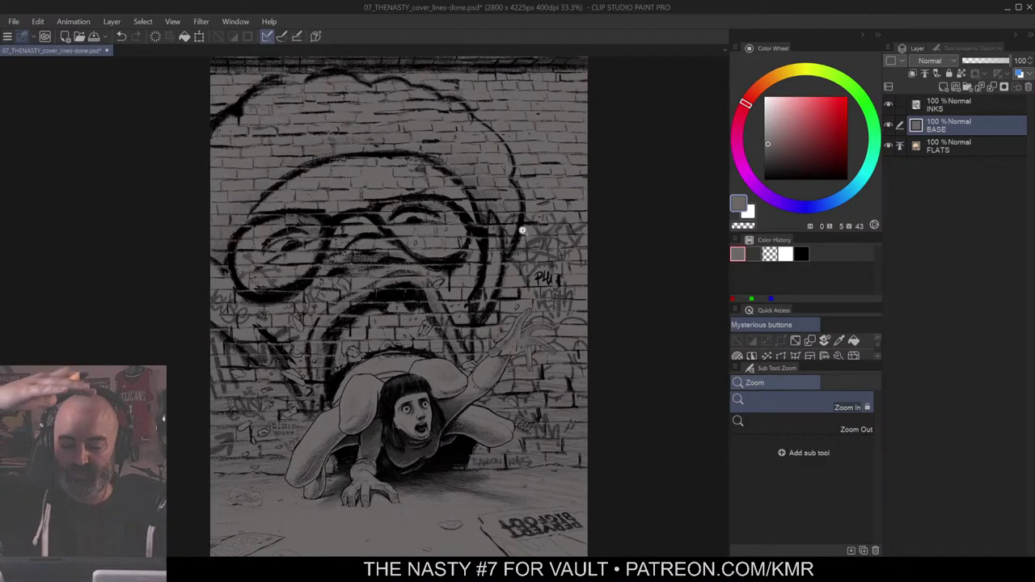
{"action": "scroll", "coordinate": [521, 231], "scroll_direction": "down", "scroll_amount": 1}
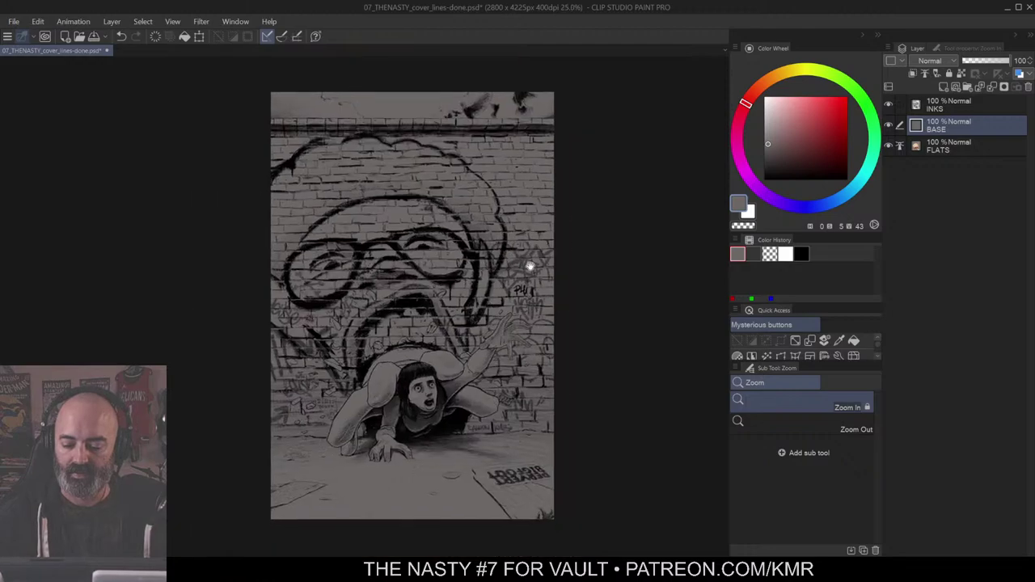
{"action": "key", "text": "m"}
{"action": "mouse_move", "coordinate": [394, 360]}
{"action": "left_mouse_down"}
{"action": "mouse_move", "coordinate": [383, 393]}
{"action": "mouse_move", "coordinate": [398, 351]}
{"action": "mouse_move", "coordinate": [361, 393]}
{"action": "mouse_move", "coordinate": [360, 383]}
{"action": "mouse_move", "coordinate": [335, 430]}
{"action": "mouse_move", "coordinate": [369, 392]}
{"action": "left_mouse_up"}
{"action": "key", "text": "ctrl+d"}
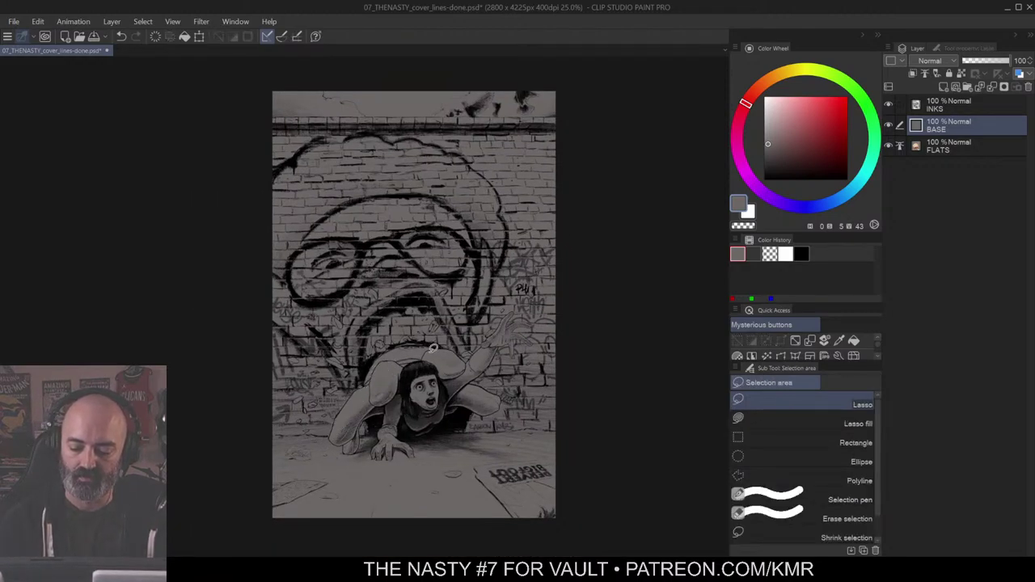
{"action": "mouse_move", "coordinate": [418, 354]}
{"action": "left_mouse_down"}
{"action": "mouse_move", "coordinate": [452, 349]}
{"action": "mouse_move", "coordinate": [445, 362]}
{"action": "left_mouse_up"}
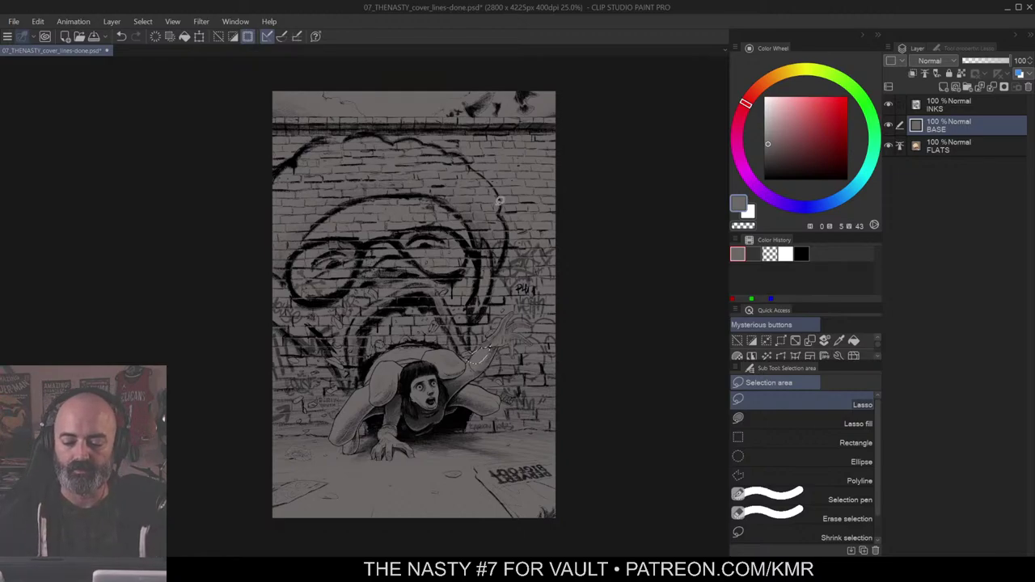
{"action": "left_click_drag", "start_coordinate": [259, 407], "coordinate": [593, 423]}
{"action": "key", "text": "ctrl+d"}
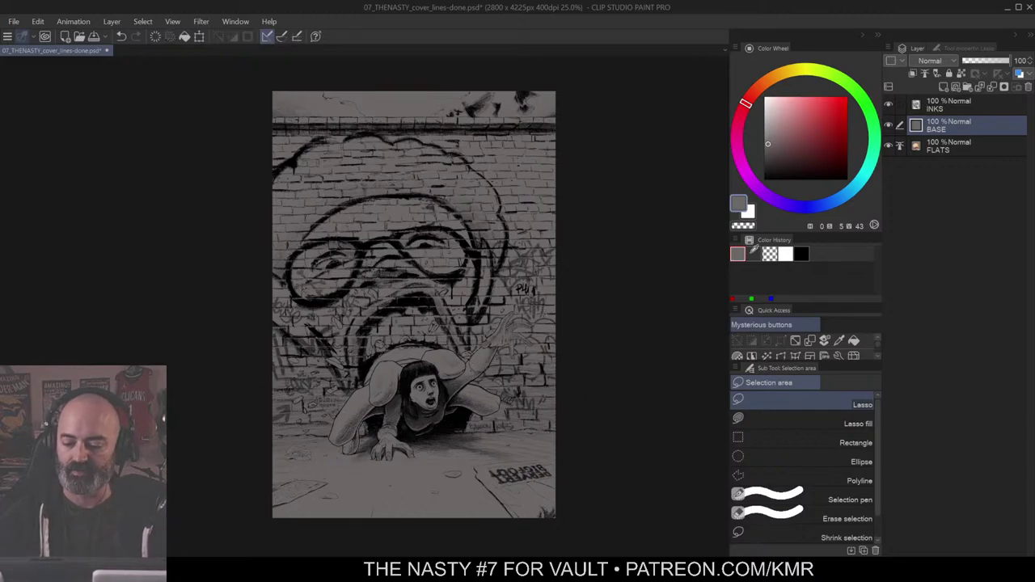
Step: Add a Hard light layer named HL, try a Krupuk Wash 4 stroke in pale yellow (hue 52, saturation 24, value 96), and undo it
{"action": "left_click", "coordinate": [796, 97]}
{"action": "key", "text": "b"}
{"action": "key", "text": "F1"}
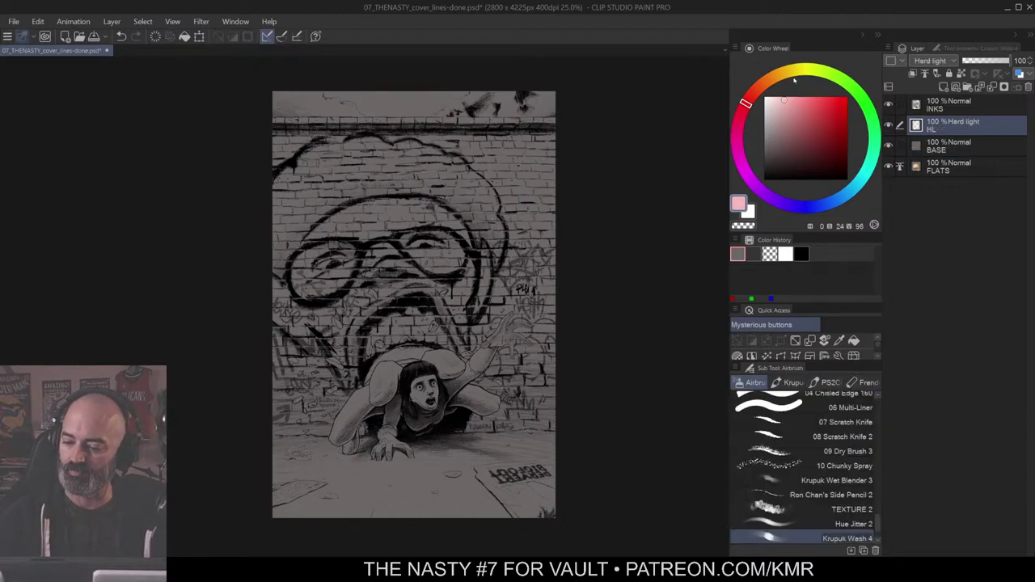
{"action": "mouse_move", "coordinate": [319, 405]}
{"action": "left_mouse_down"}
{"action": "mouse_move", "coordinate": [344, 309]}
{"action": "mouse_move", "coordinate": [392, 241]}
{"action": "mouse_move", "coordinate": [449, 232]}
{"action": "mouse_move", "coordinate": [461, 287]}
{"action": "mouse_move", "coordinate": [495, 336]}
{"action": "mouse_move", "coordinate": [494, 441]}
{"action": "mouse_move", "coordinate": [433, 251]}
{"action": "mouse_move", "coordinate": [401, 287]}
{"action": "mouse_move", "coordinate": [392, 340]}
{"action": "mouse_move", "coordinate": [428, 320]}
{"action": "mouse_move", "coordinate": [461, 327]}
{"action": "mouse_move", "coordinate": [469, 303]}
{"action": "mouse_move", "coordinate": [436, 360]}
{"action": "left_mouse_up"}
{"action": "left_click_drag", "start_coordinate": [877, 524], "coordinate": [876, 530]}
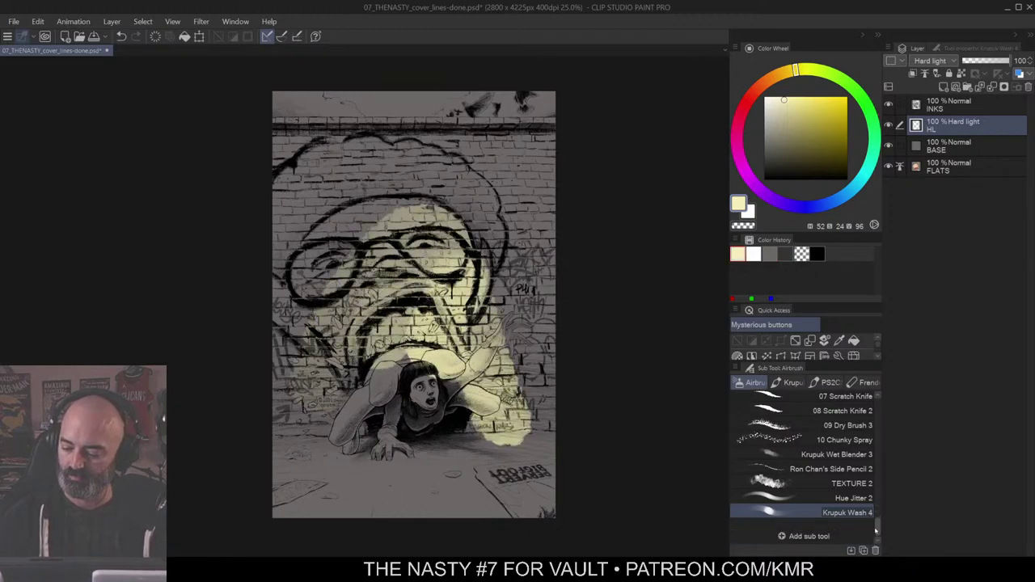
{"action": "key", "text": "ctrl+z"}
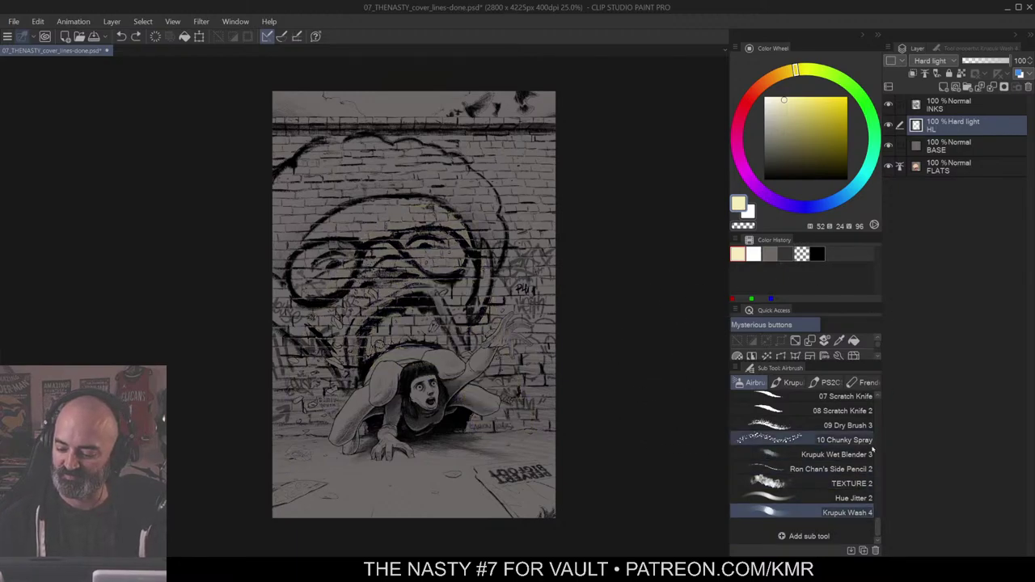
Step: Try soft pale yellow strokes with the FRENDEN'S Faux-toshop brush beside the mural face's ear, and undo them
{"action": "scroll", "coordinate": [876, 532], "scroll_direction": "up", "scroll_amount": 10}
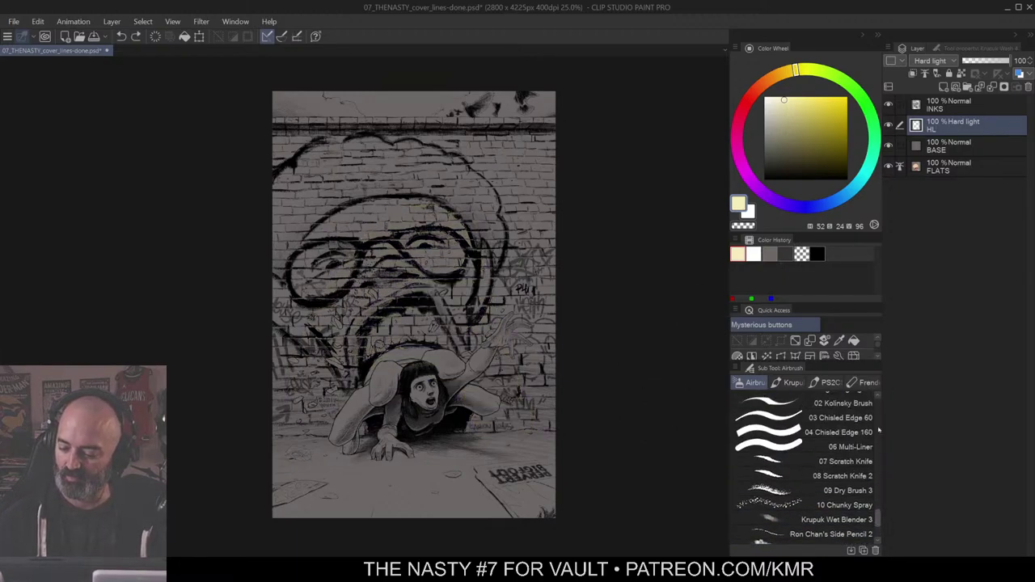
{"action": "left_click", "coordinate": [847, 419]}
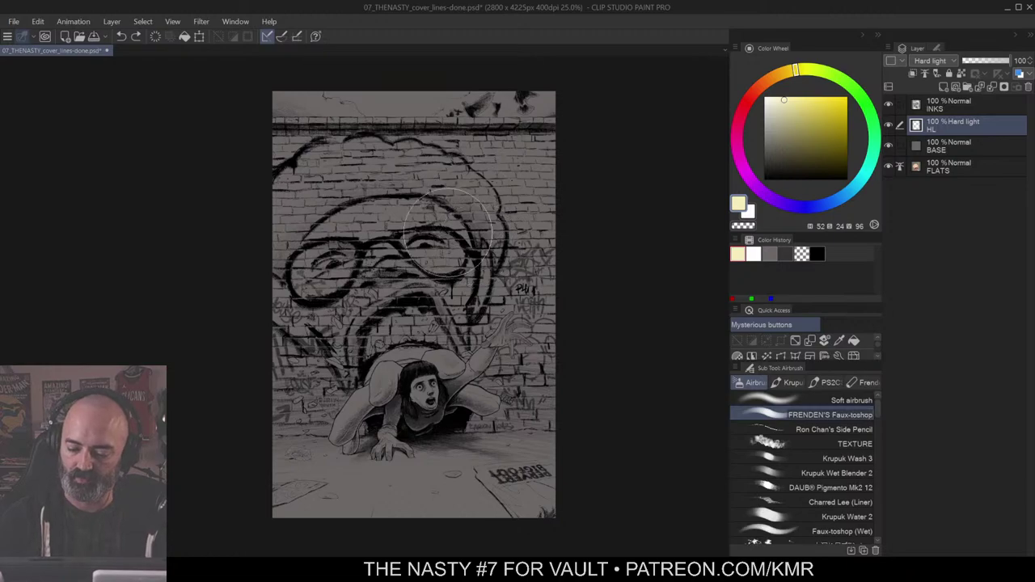
{"action": "mouse_move", "coordinate": [482, 202]}
{"action": "left_mouse_down"}
{"action": "mouse_move", "coordinate": [519, 207]}
{"action": "mouse_move", "coordinate": [490, 193]}
{"action": "mouse_move", "coordinate": [473, 280]}
{"action": "left_mouse_up"}
{"action": "key", "text": "ctrl+z"}
{"action": "key", "text": "ctrl+z"}
{"action": "key", "text": "ctrl+space"}
{"action": "left_click", "coordinate": [503, 219]}
{"action": "left_click", "coordinate": [504, 219]}
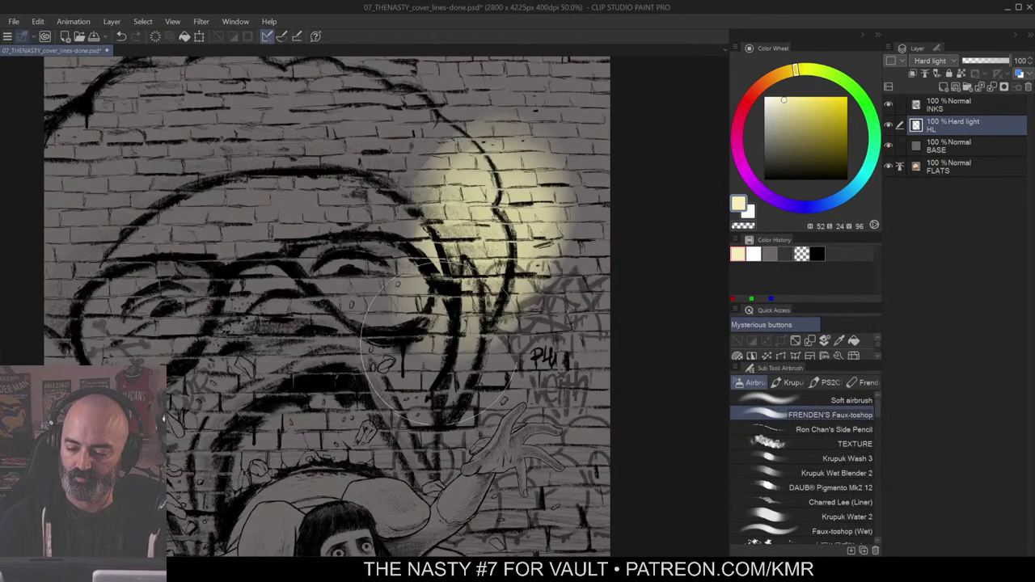
{"action": "key", "text": "ctrl+z"}
Step: Try overlapping pale yellow strokes with an enlarged Krupuk Wash 3 brush beside the mural head, and undo them
{"action": "left_click", "coordinate": [847, 459]}
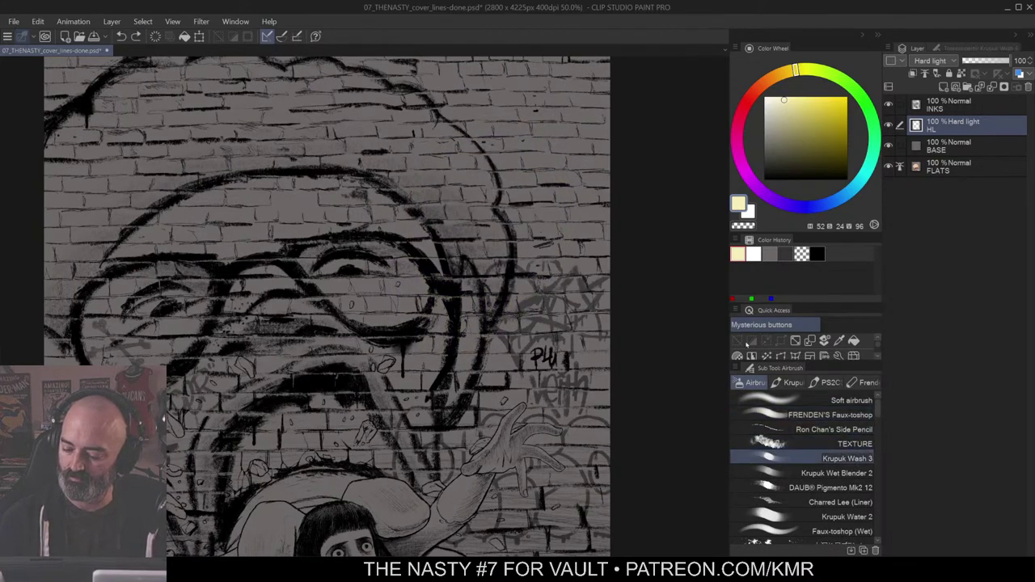
{"action": "left_click_drag", "start_coordinate": [497, 157], "coordinate": [510, 202]}
{"action": "key", "text": "ctrl+z"}
{"action": "key", "text": "]"}
{"action": "key", "text": "]"}
{"action": "key", "text": "]"}
{"action": "key", "text": "]"}
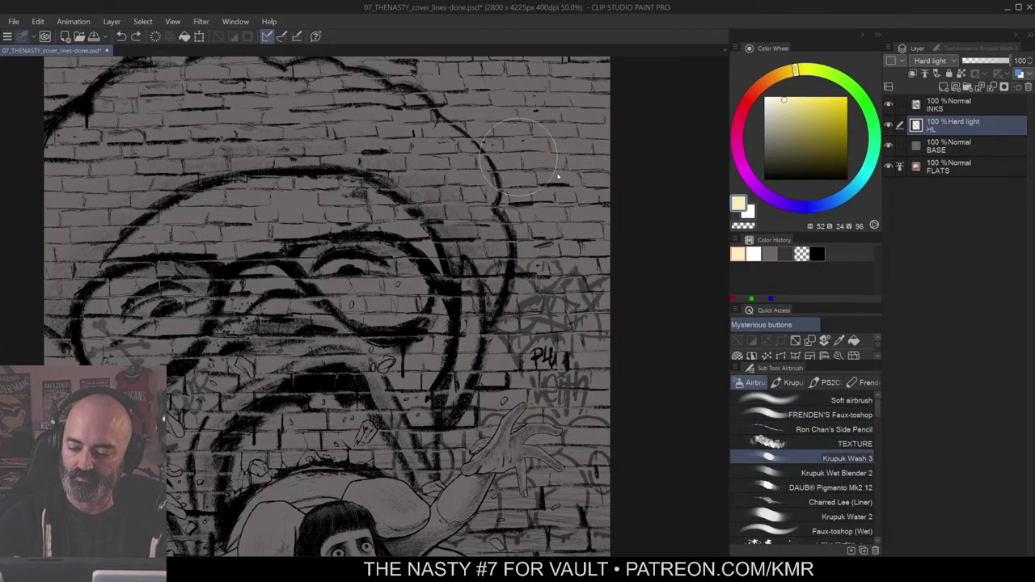
{"action": "mouse_move", "coordinate": [519, 160]}
{"action": "left_mouse_down"}
{"action": "mouse_move", "coordinate": [490, 206]}
{"action": "mouse_move", "coordinate": [487, 252]}
{"action": "left_mouse_up"}
{"action": "mouse_move", "coordinate": [557, 191]}
{"action": "left_mouse_down"}
{"action": "mouse_move", "coordinate": [501, 279]}
{"action": "mouse_move", "coordinate": [526, 138]}
{"action": "left_mouse_up"}
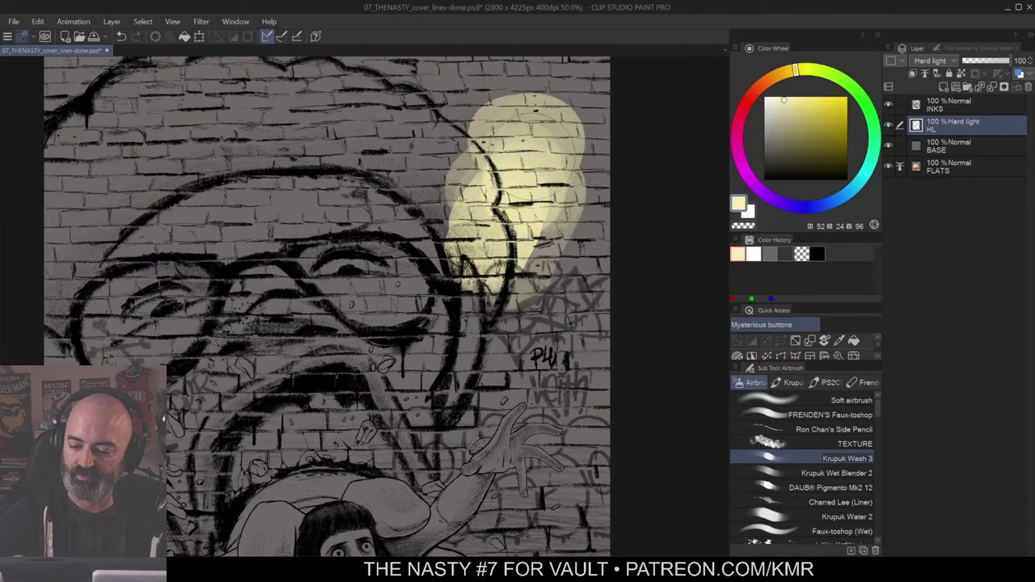
{"action": "key", "text": "ctrl+z"}
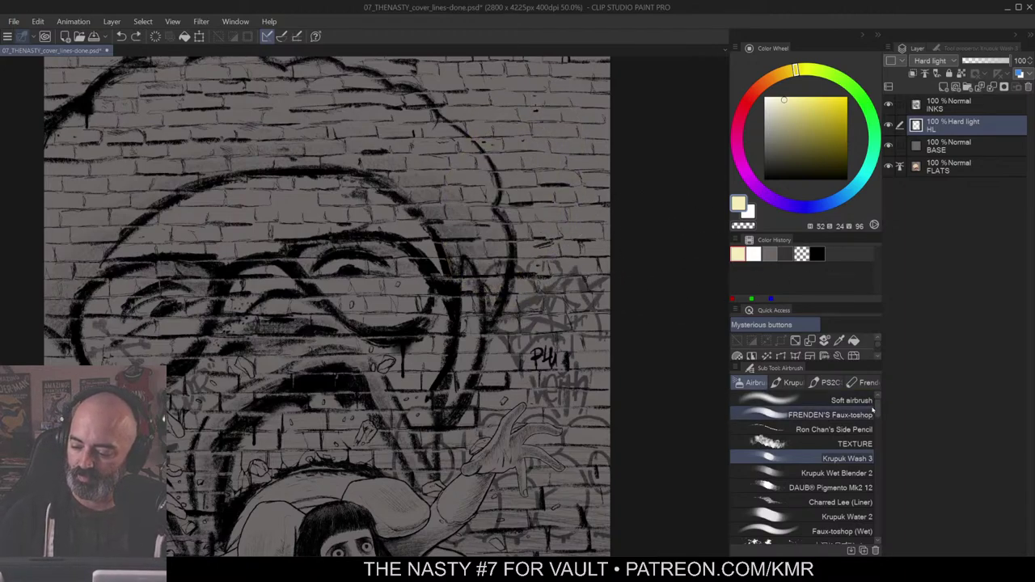
Step: Switch the airbrush back to the Krupuk Wash 4 brush
{"action": "left_click_drag", "start_coordinate": [878, 411], "coordinate": [877, 546]}
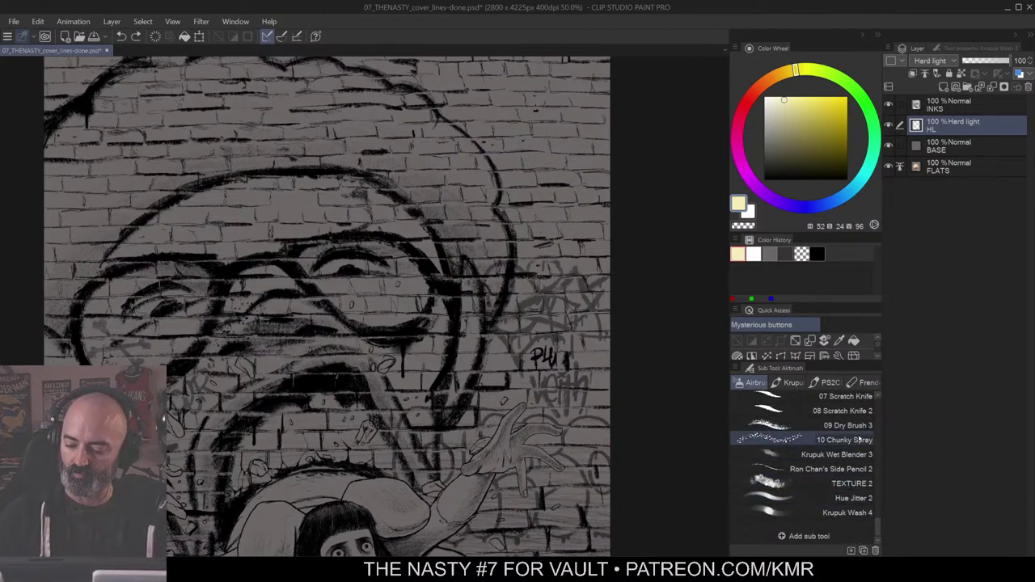
{"action": "left_click", "coordinate": [861, 515]}
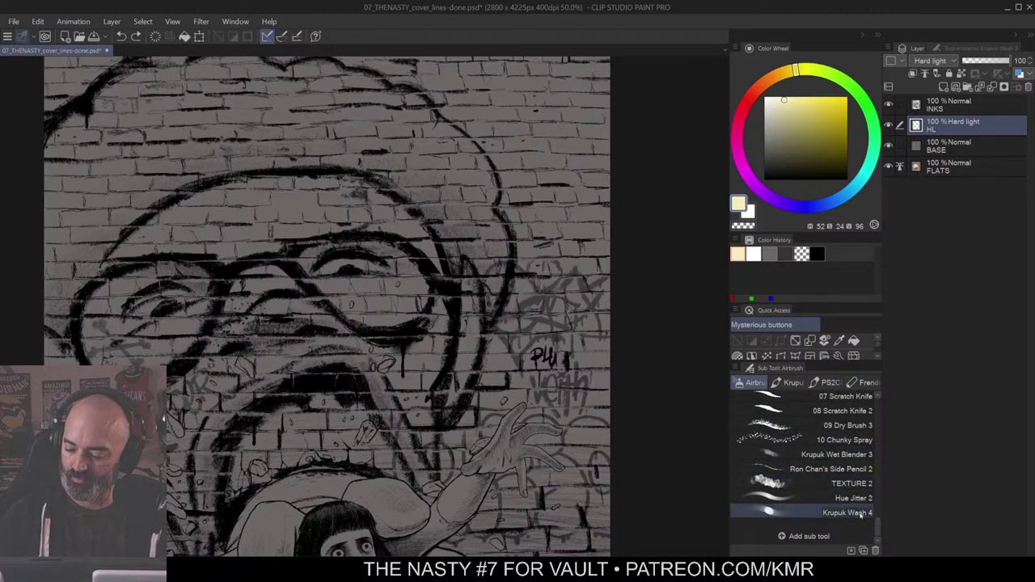
{"action": "key", "text": "ctrl+space"}
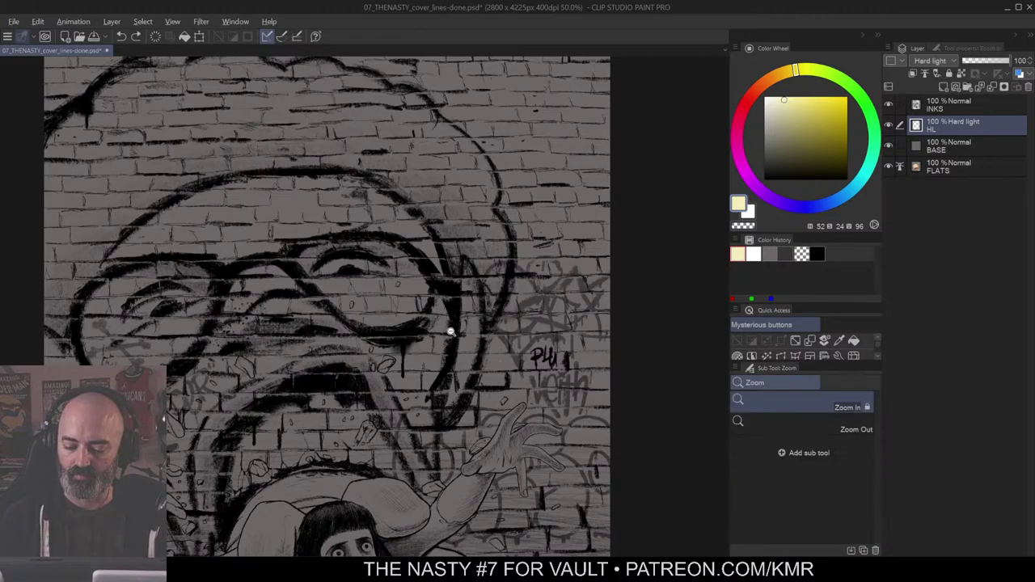
{"action": "left_click", "coordinate": [451, 331], "text": "alt"}
{"action": "left_click_drag", "start_coordinate": [518, 365], "coordinate": [546, 322]}
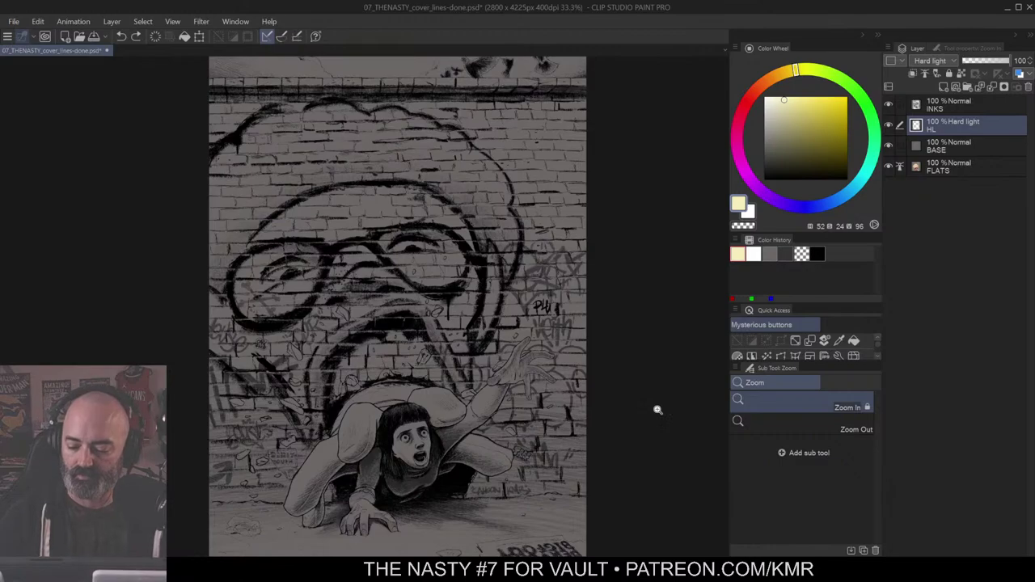
{"action": "key", "text": "b"}
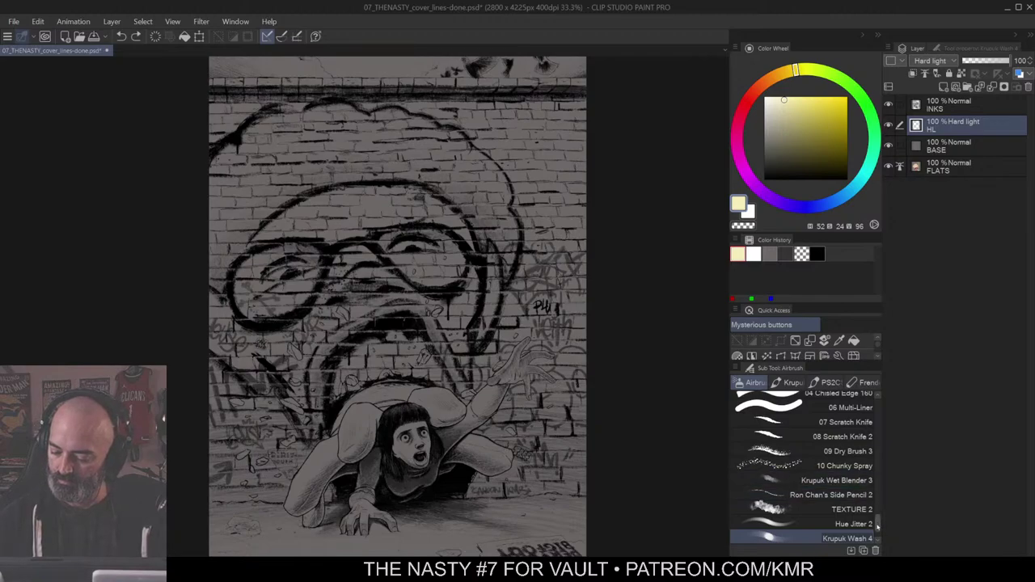
Step: Set the drawing color to a muted green of hue 158, saturation 26, value 35, and fill the HL layer with green
{"action": "key", "text": "ctrl+space"}
{"action": "left_click", "coordinate": [505, 291], "text": "alt"}
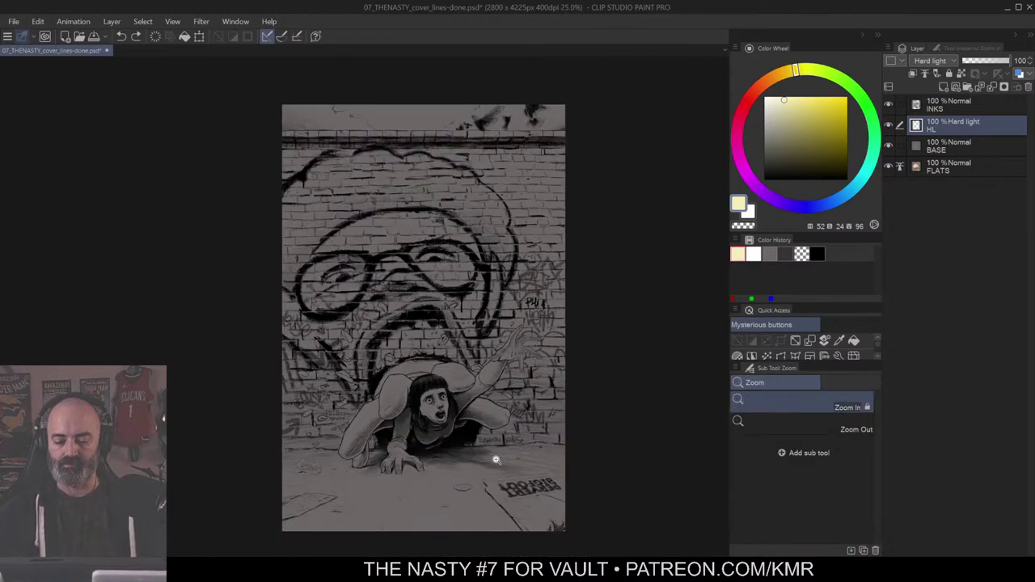
{"action": "left_click", "coordinate": [512, 152]}
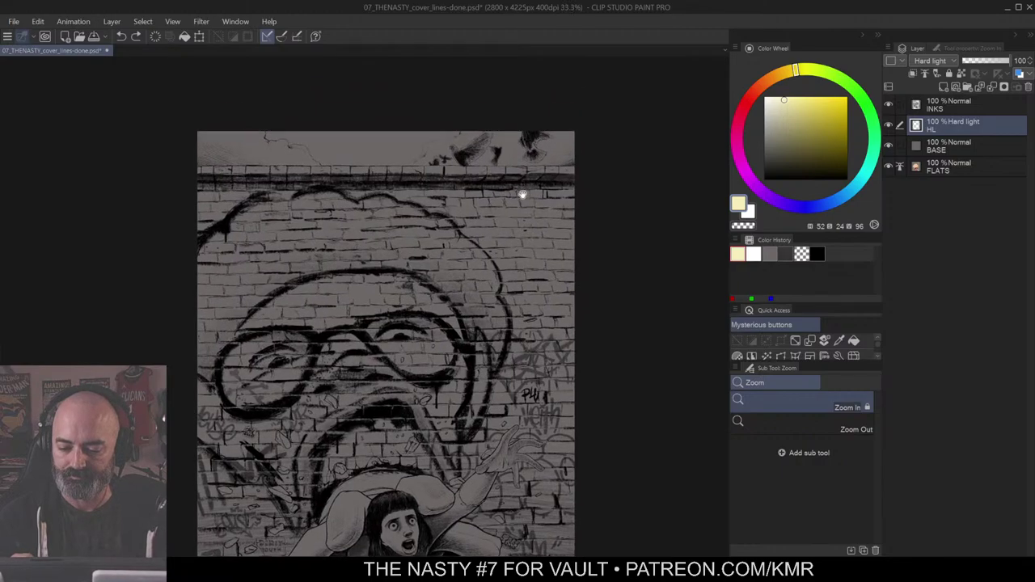
{"action": "left_click_drag", "start_coordinate": [509, 228], "coordinate": [531, 180]}
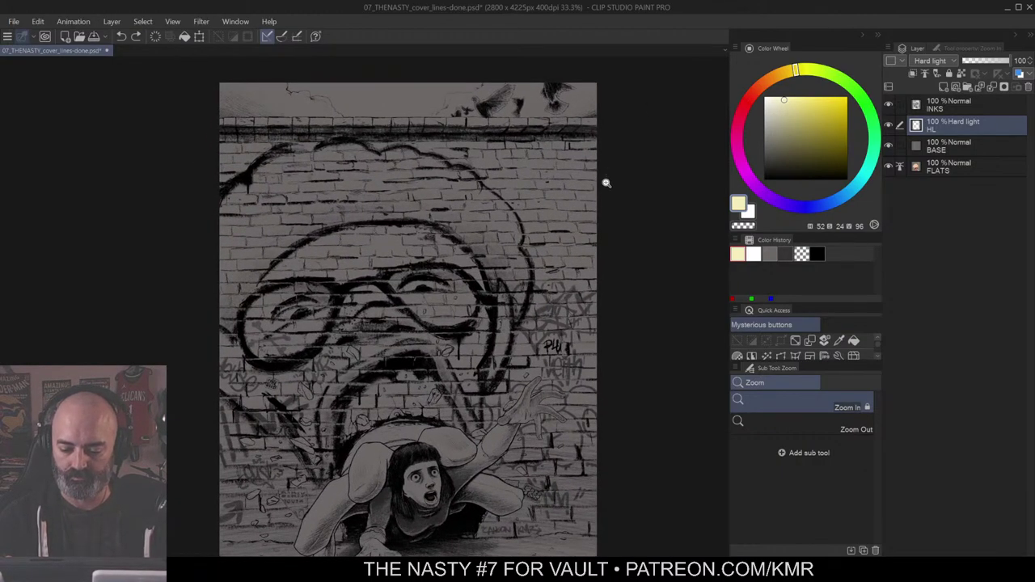
{"action": "key", "text": "m"}
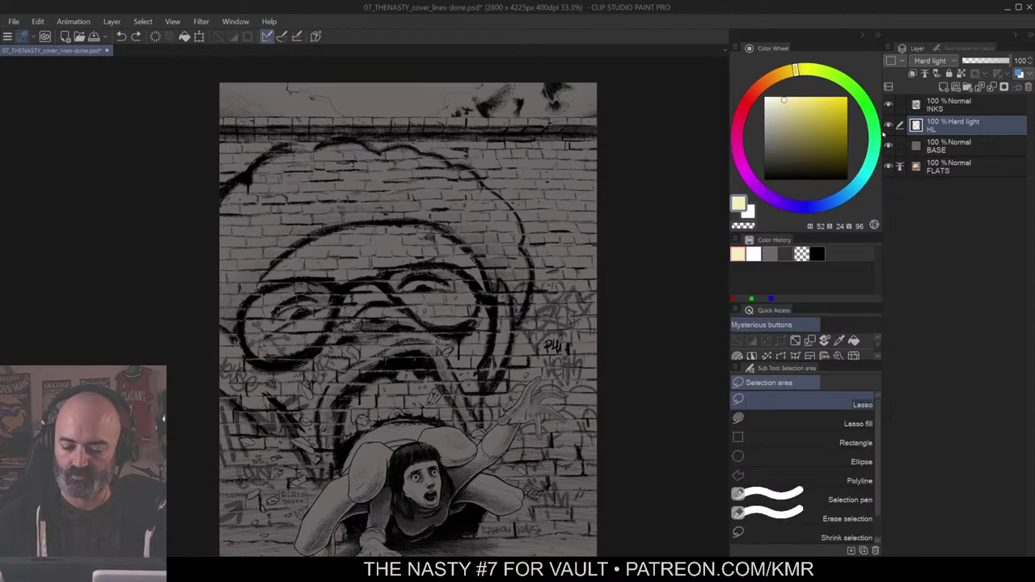
{"action": "left_click_drag", "start_coordinate": [865, 175], "coordinate": [874, 149]}
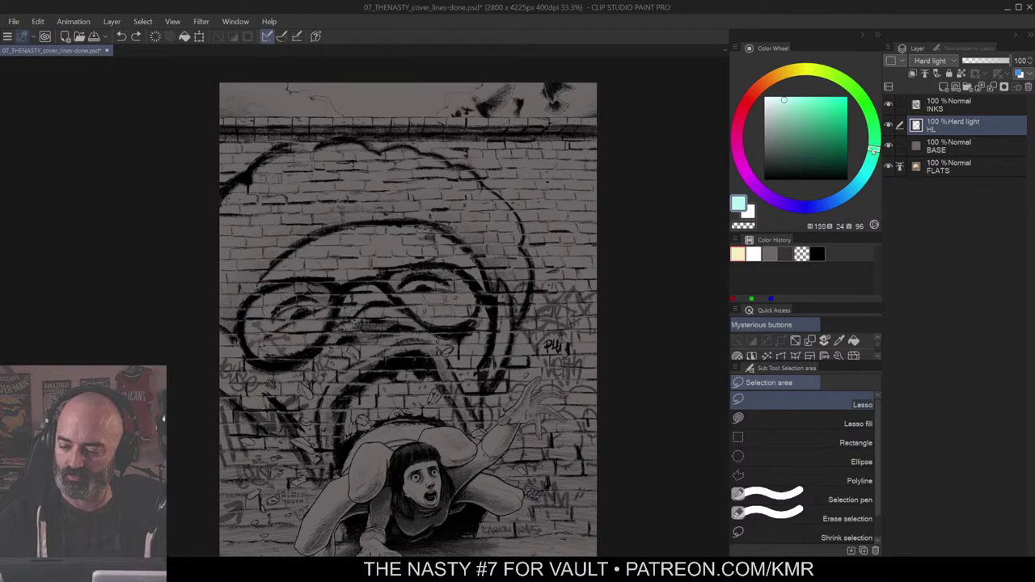
{"action": "mouse_move", "coordinate": [784, 133]}
{"action": "left_mouse_down"}
{"action": "mouse_move", "coordinate": [800, 136]}
{"action": "mouse_move", "coordinate": [778, 158]}
{"action": "mouse_move", "coordinate": [786, 151]}
{"action": "left_mouse_up"}
{"action": "key", "text": "g"}
{"action": "left_click", "coordinate": [517, 296]}
{"action": "left_click", "coordinate": [519, 300]}
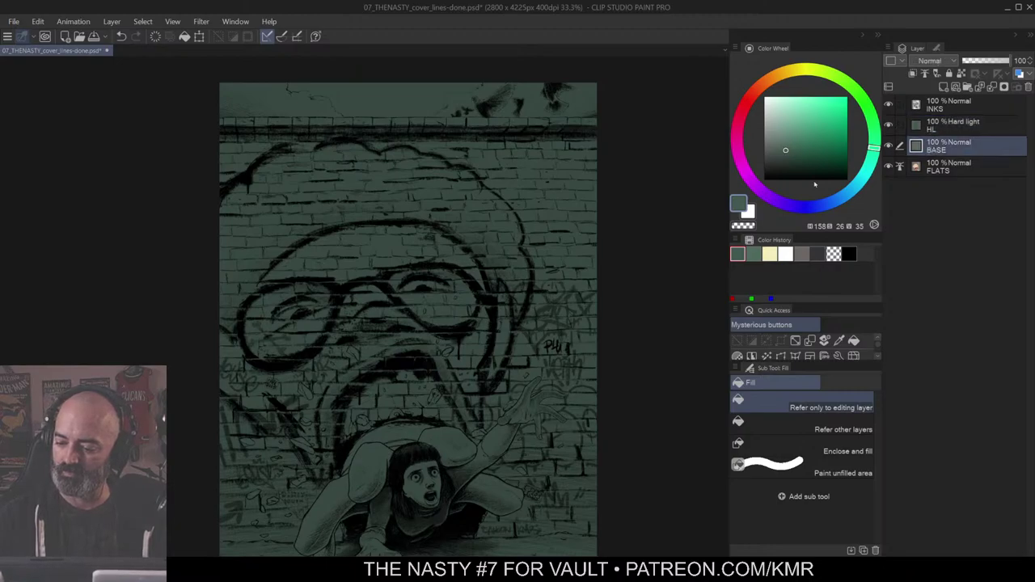
Step: Fill the BASE layer with the muted green and delete the HL layer
{"action": "left_click", "coordinate": [518, 266]}
{"action": "right_click", "coordinate": [945, 124]}
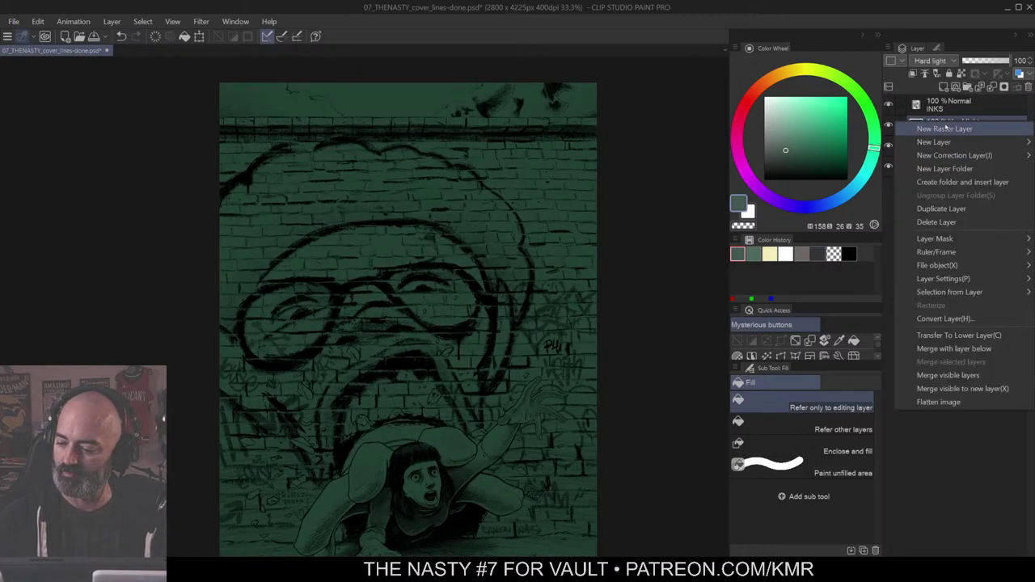
{"action": "left_click", "coordinate": [940, 221]}
Step: Darken the muted green of the BASE layer with a Hue/Saturation/Luminosity adjustment of luminosity -25
{"action": "left_click_drag", "start_coordinate": [567, 303], "coordinate": [575, 232]}
{"action": "key", "text": "m"}
{"action": "key", "text": "ctrl+u"}
{"action": "key", "text": "ctrl+u"}
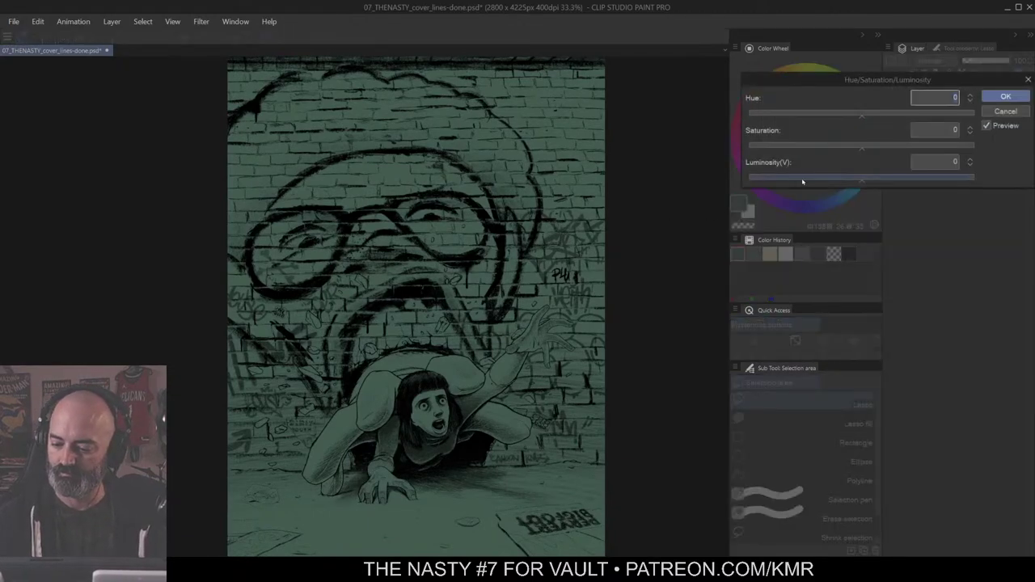
{"action": "left_click_drag", "start_coordinate": [861, 179], "coordinate": [836, 181]}
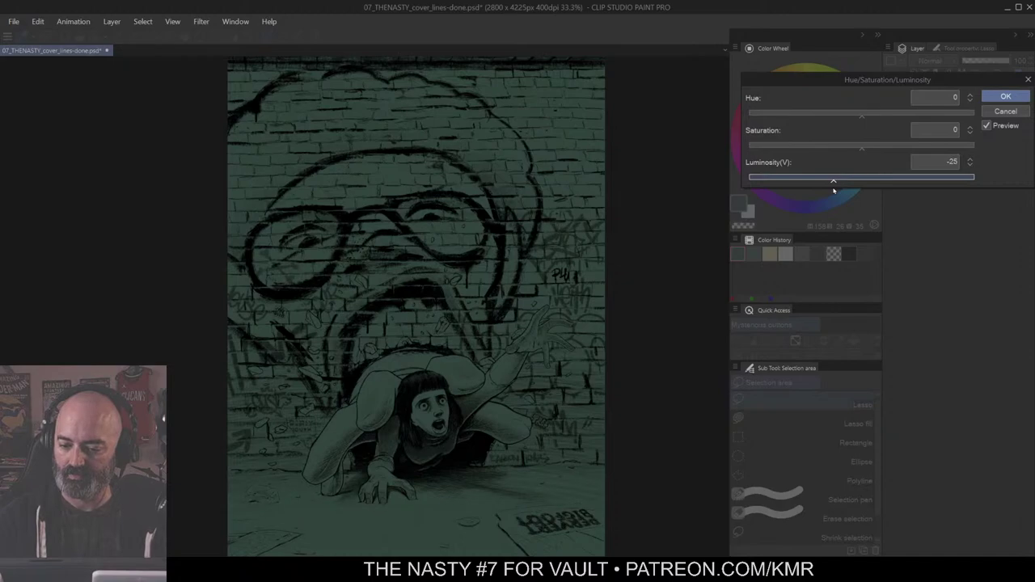
{"action": "left_click", "coordinate": [1004, 97]}
Step: Set the canvas color profile preview to CMYK : U.S. Sheetfed Coated v2
{"action": "left_click", "coordinate": [737, 356]}
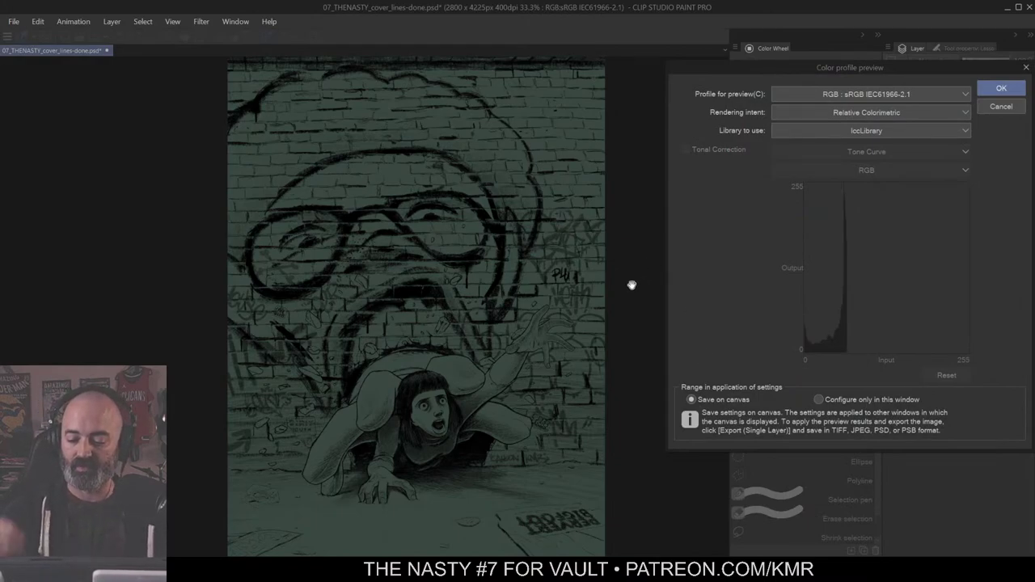
{"action": "left_click", "coordinate": [844, 103]}
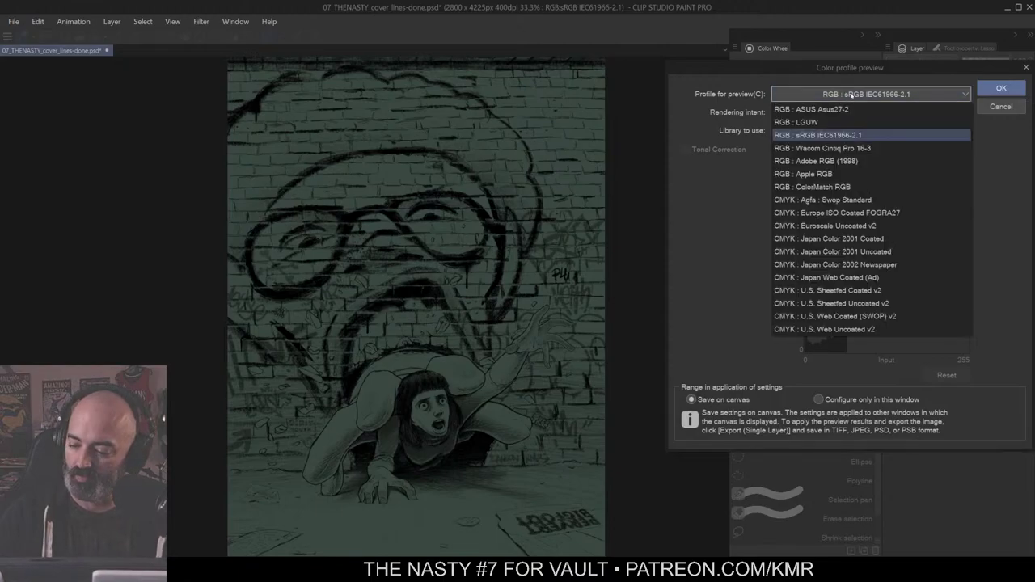
{"action": "left_click", "coordinate": [872, 284]}
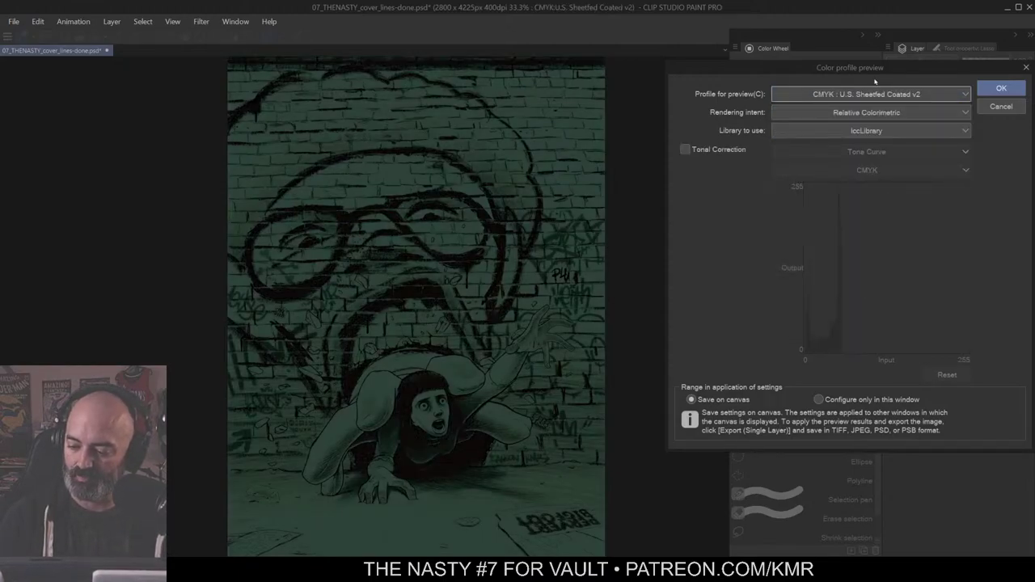
{"action": "left_click", "coordinate": [1002, 89]}
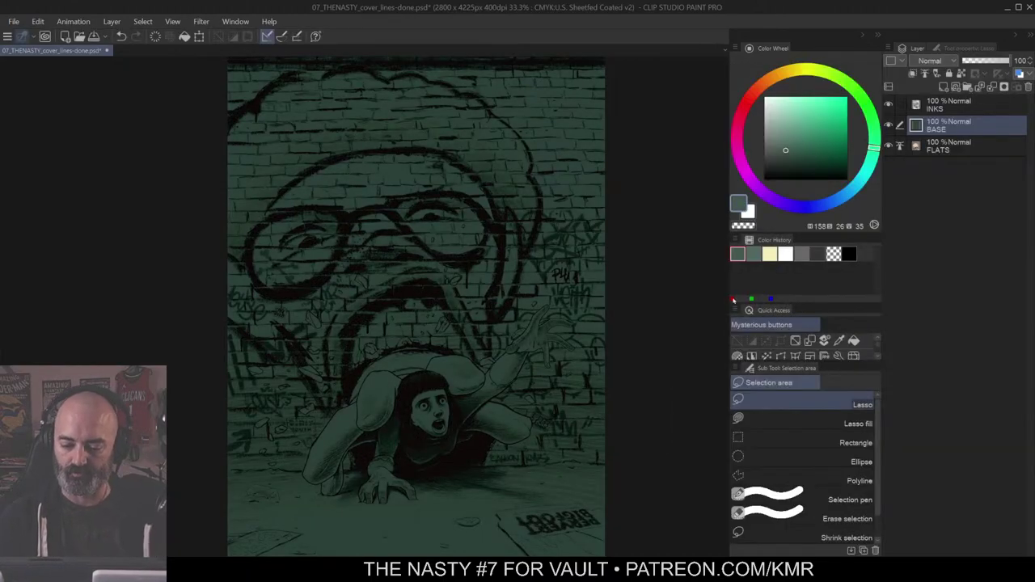
Step: Select the whole sky band above the brick wall, clouds included, with Auto select referring to the reference layers
{"action": "scroll", "coordinate": [624, 215], "scroll_direction": "down", "scroll_amount": 1}
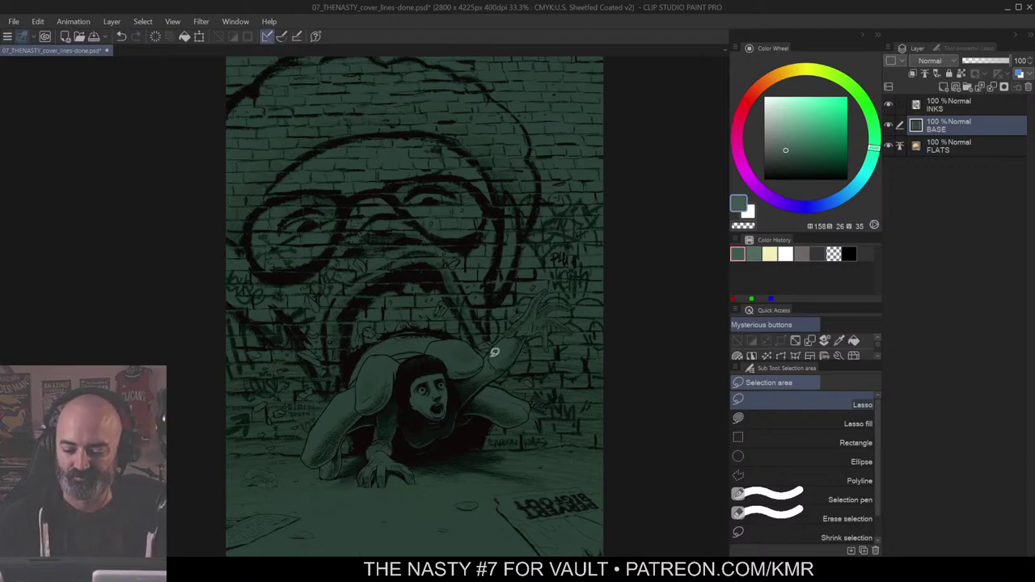
{"action": "left_click_drag", "start_coordinate": [559, 296], "coordinate": [544, 357]}
{"action": "key", "text": "w"}
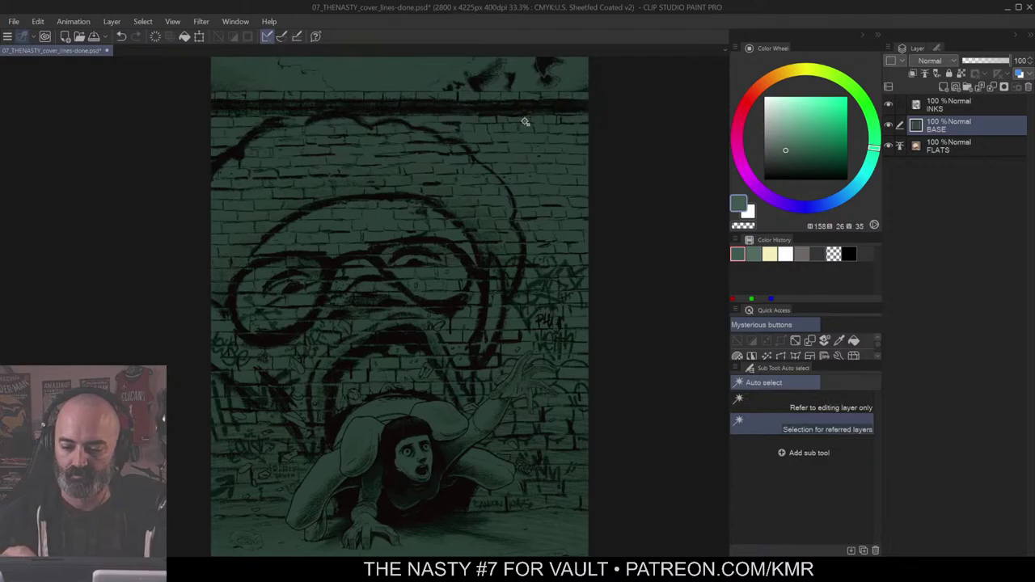
{"action": "left_click_drag", "start_coordinate": [526, 83], "coordinate": [515, 138]}
{"action": "left_click", "coordinate": [514, 138]}
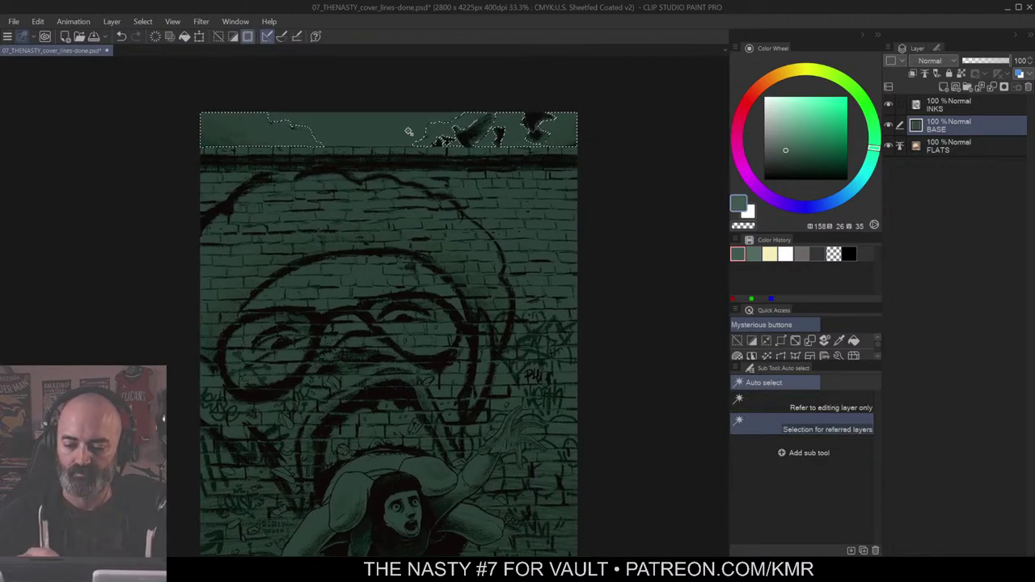
{"action": "left_click", "coordinate": [443, 137]}
{"action": "left_click", "coordinate": [443, 138]}
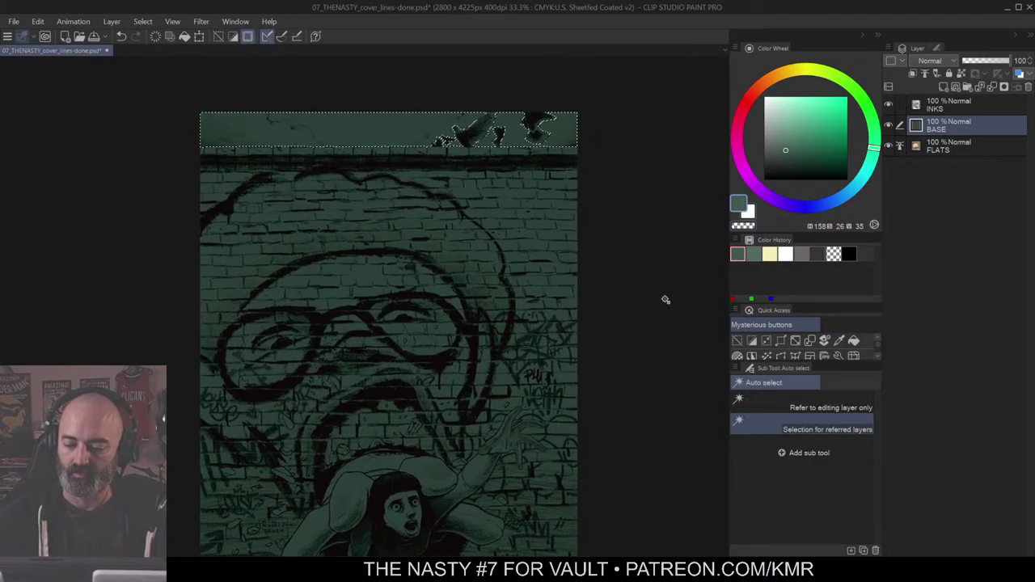
Step: Recolor the selected sky to a dusty pink on the BASE layer with hue -156, saturation -24 and luminosity 24
{"action": "key", "text": "ctrl+d"}
{"action": "key", "text": "ctrl+u"}
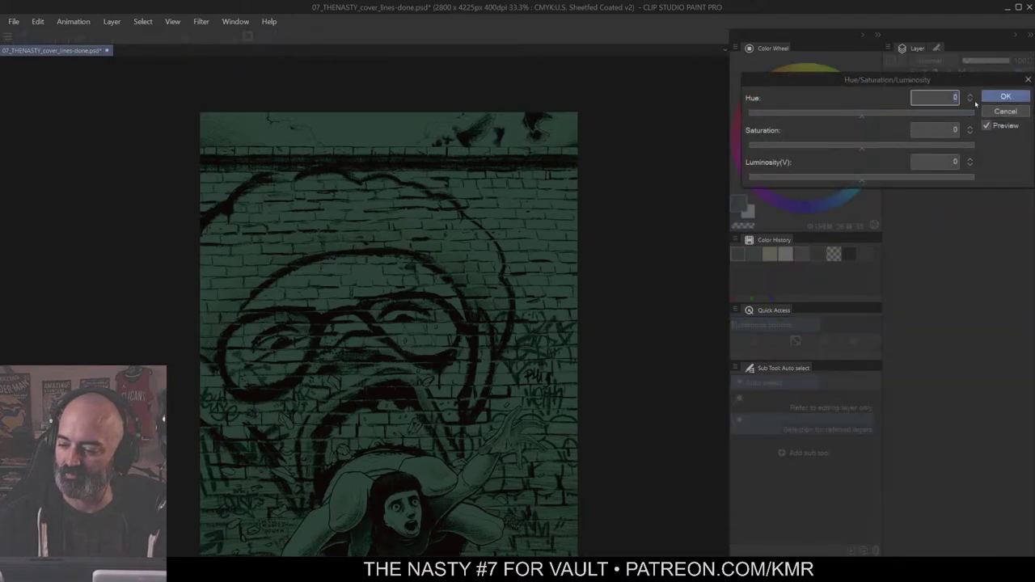
{"action": "left_click", "coordinate": [1003, 99]}
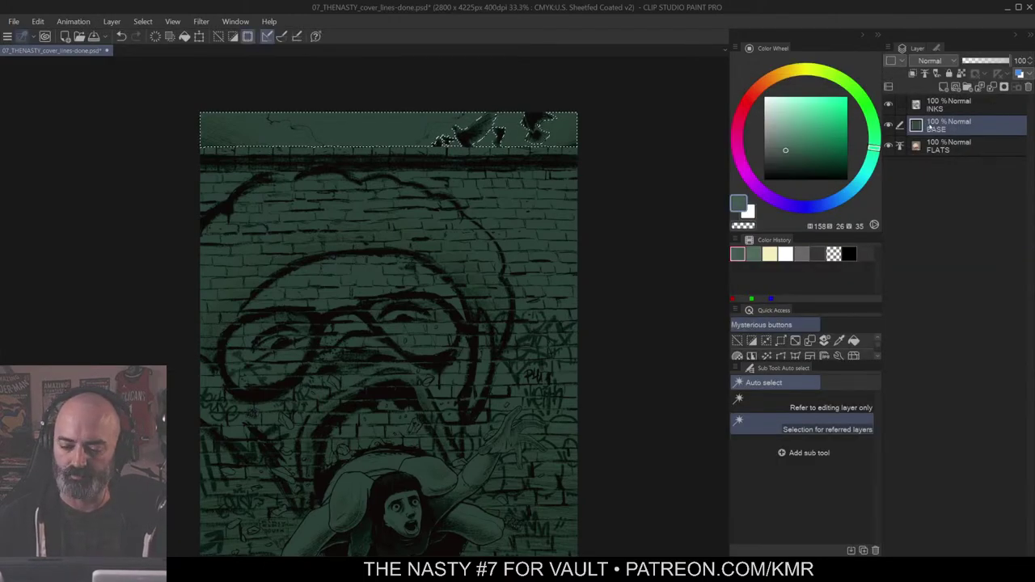
{"action": "key", "text": "ctrl+u"}
{"action": "left_click_drag", "start_coordinate": [862, 178], "coordinate": [890, 184]}
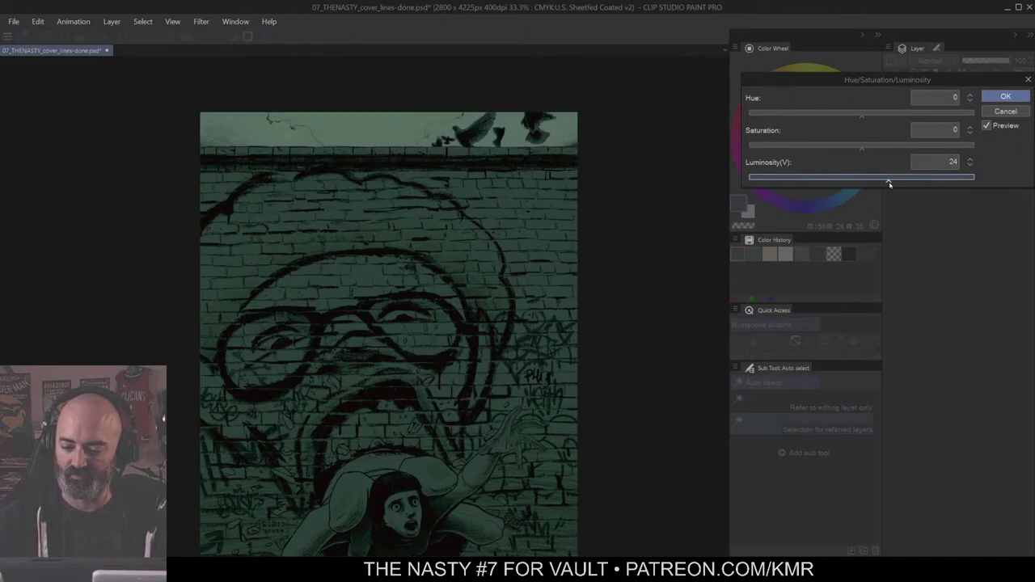
{"action": "left_click_drag", "start_coordinate": [857, 119], "coordinate": [857, 151]}
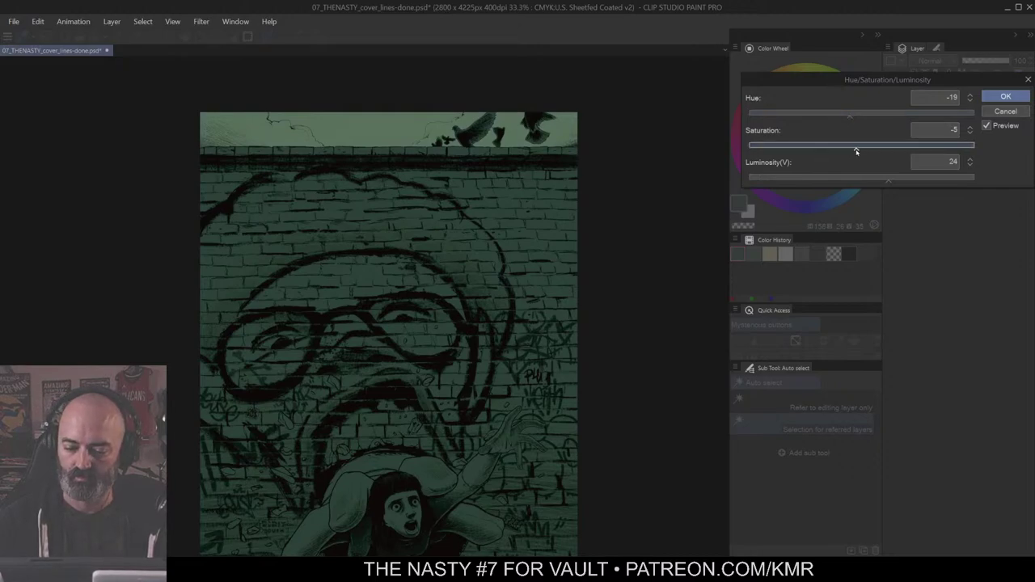
{"action": "left_click_drag", "start_coordinate": [849, 116], "coordinate": [833, 119]}
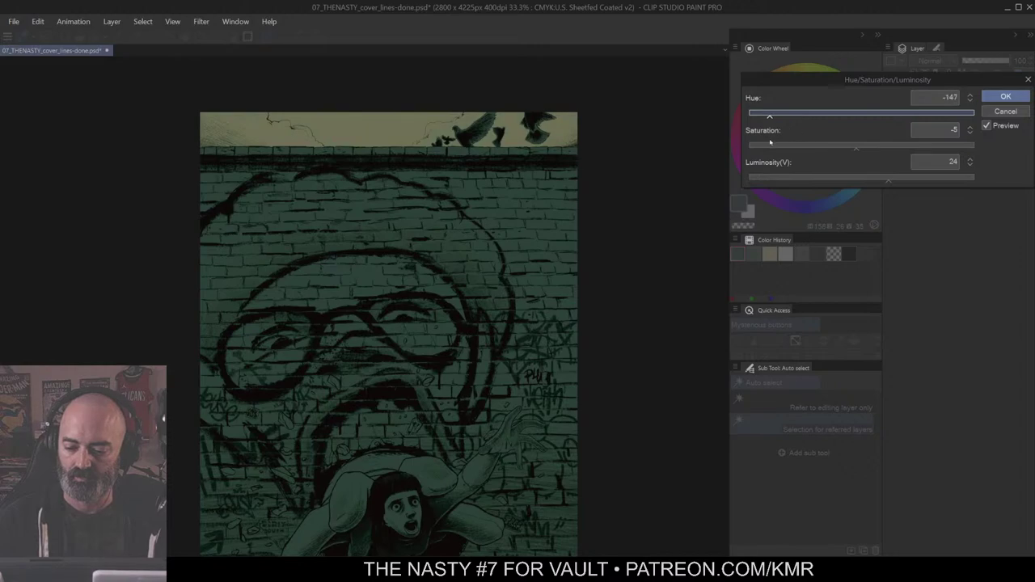
{"action": "left_click_drag", "start_coordinate": [770, 142], "coordinate": [765, 144]}
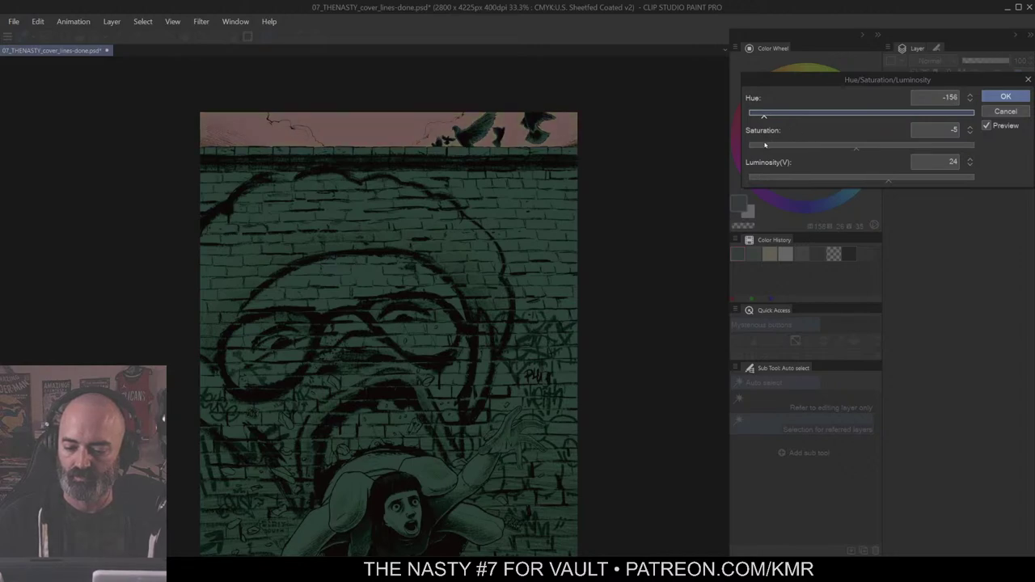
{"action": "left_click_drag", "start_coordinate": [848, 151], "coordinate": [800, 153]}
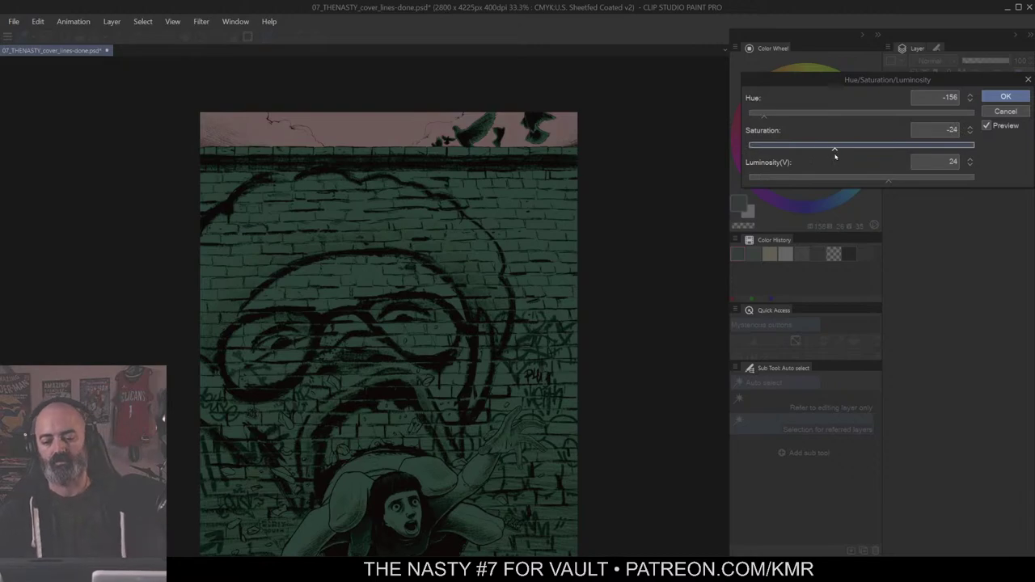
{"action": "left_click", "coordinate": [1005, 96]}
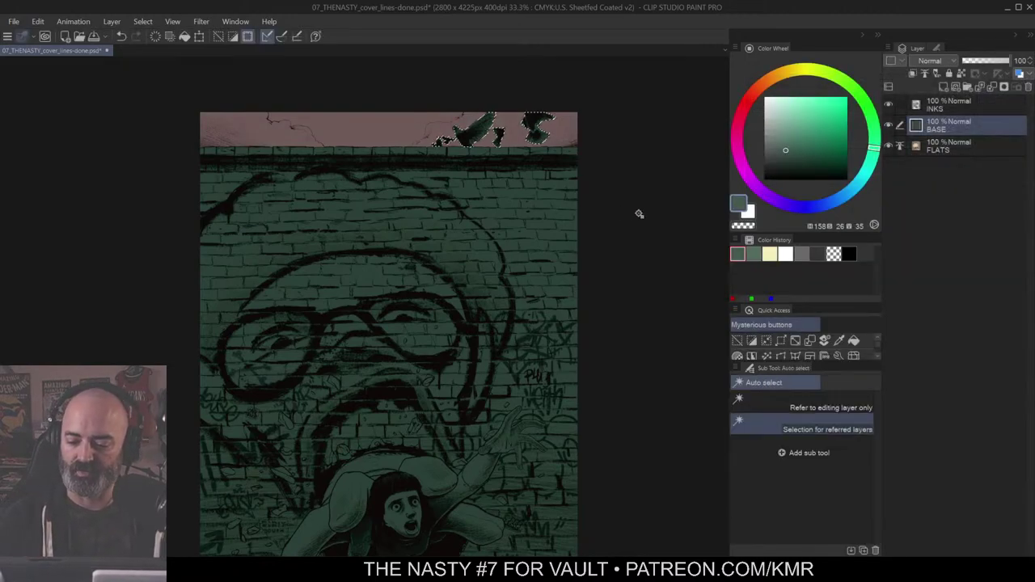
Step: Lighten the selected birds in the sky with hue 15 and luminosity 22
{"action": "key", "text": "ctrl+u"}
{"action": "left_click", "coordinate": [891, 177]}
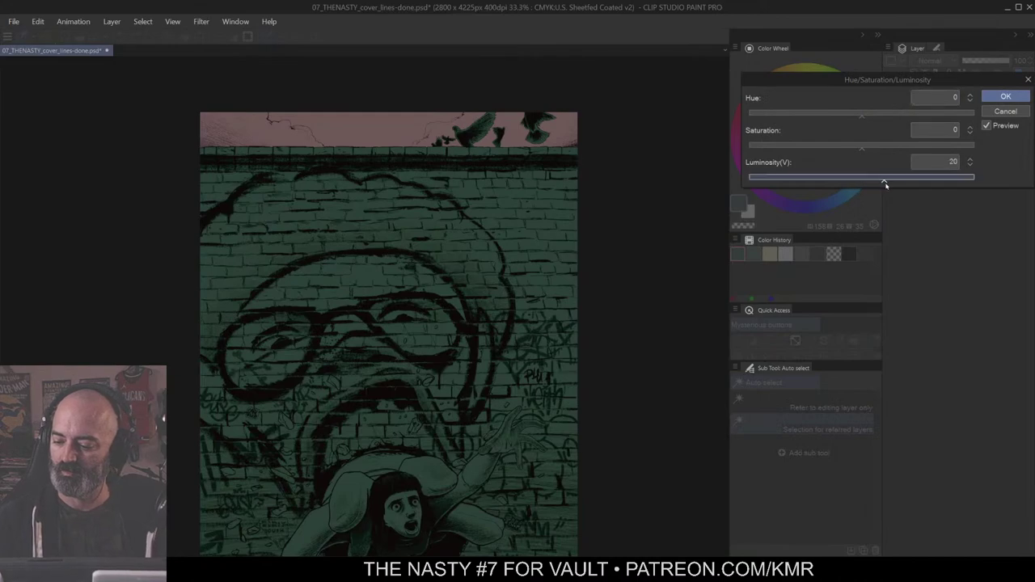
{"action": "left_click_drag", "start_coordinate": [892, 185], "coordinate": [882, 182]}
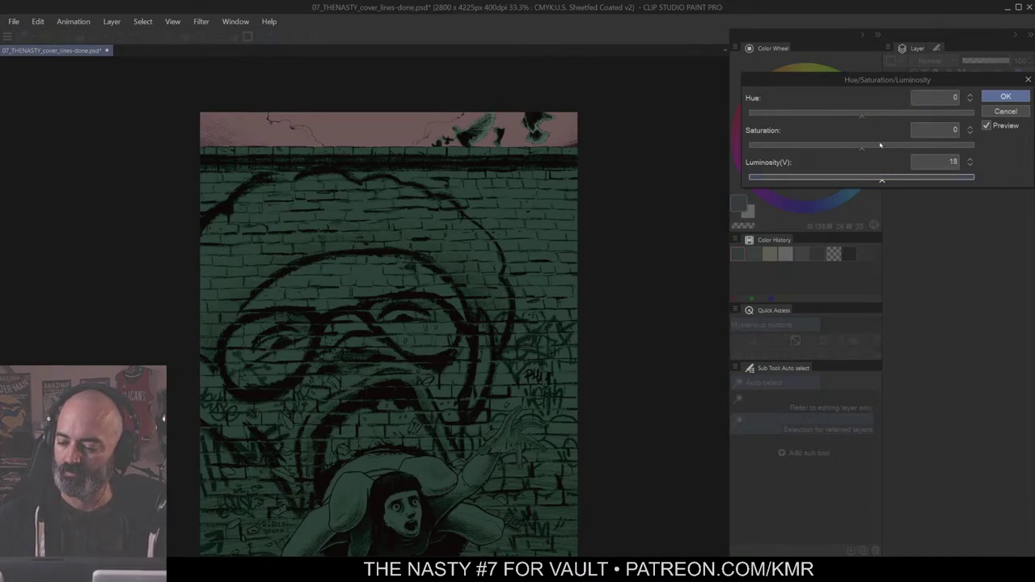
{"action": "mouse_move", "coordinate": [862, 117]}
{"action": "left_mouse_down"}
{"action": "mouse_move", "coordinate": [846, 119]}
{"action": "mouse_move", "coordinate": [879, 118]}
{"action": "left_mouse_up"}
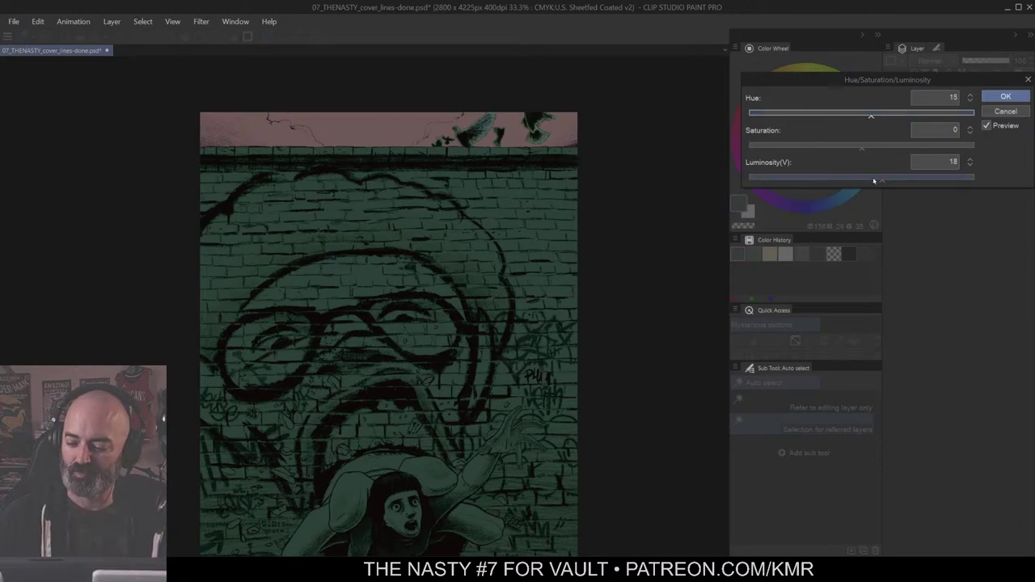
{"action": "left_click_drag", "start_coordinate": [874, 181], "coordinate": [893, 180]}
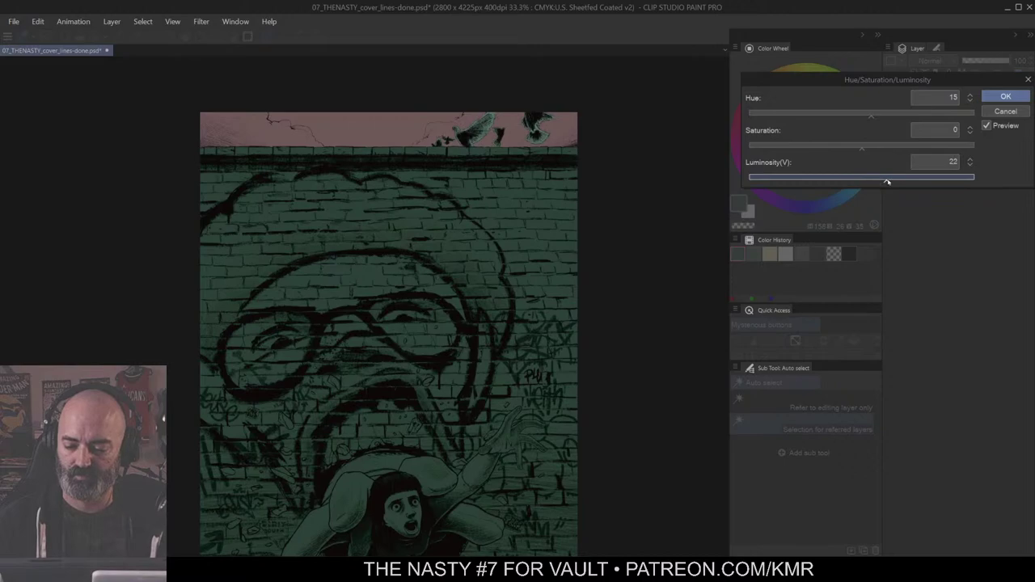
{"action": "left_click", "coordinate": [1005, 96]}
Step: Turn the clouds on both sides of the sky pale cream with hue 50 and luminosity 38
{"action": "key", "text": "ctrl+alt+space"}
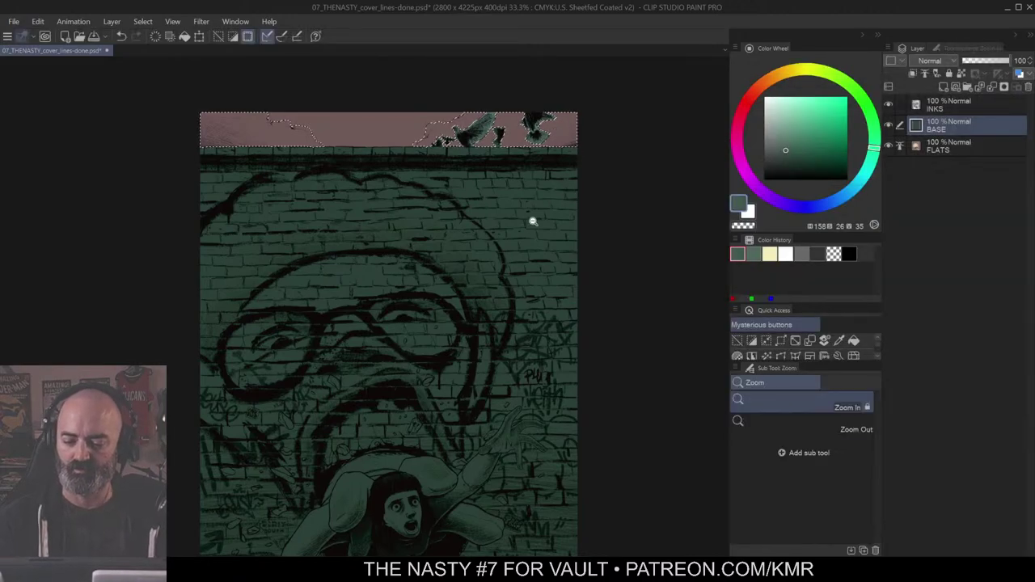
{"action": "left_click", "coordinate": [534, 226], "text": "ctrl+alt"}
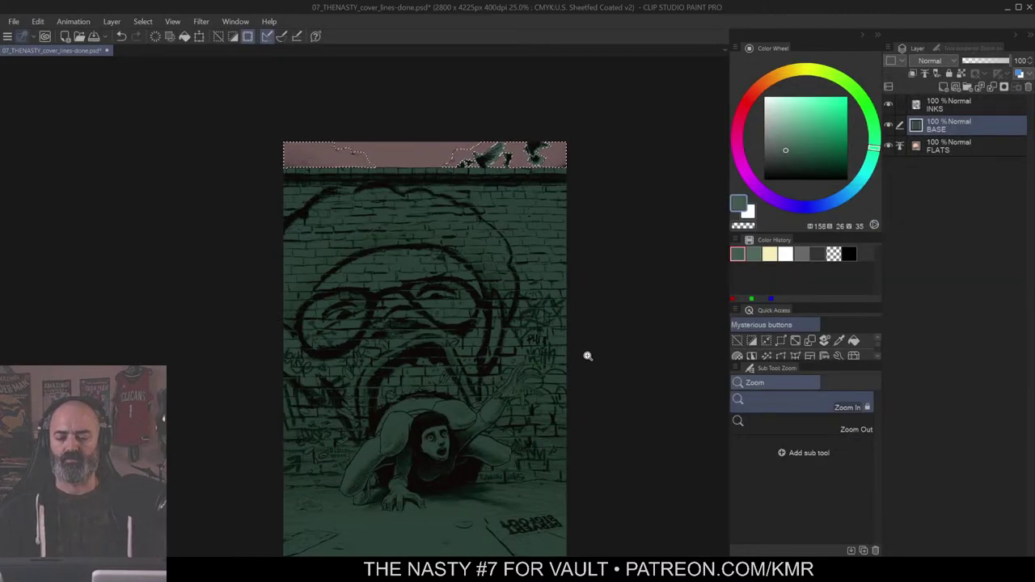
{"action": "key", "text": "ctrl+d"}
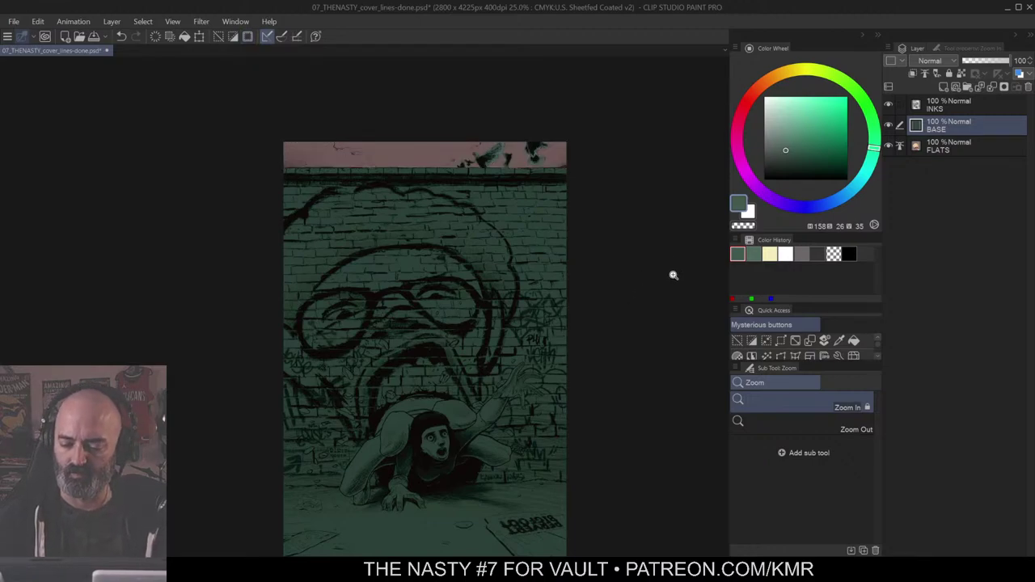
{"action": "key", "text": "ctrl+u"}
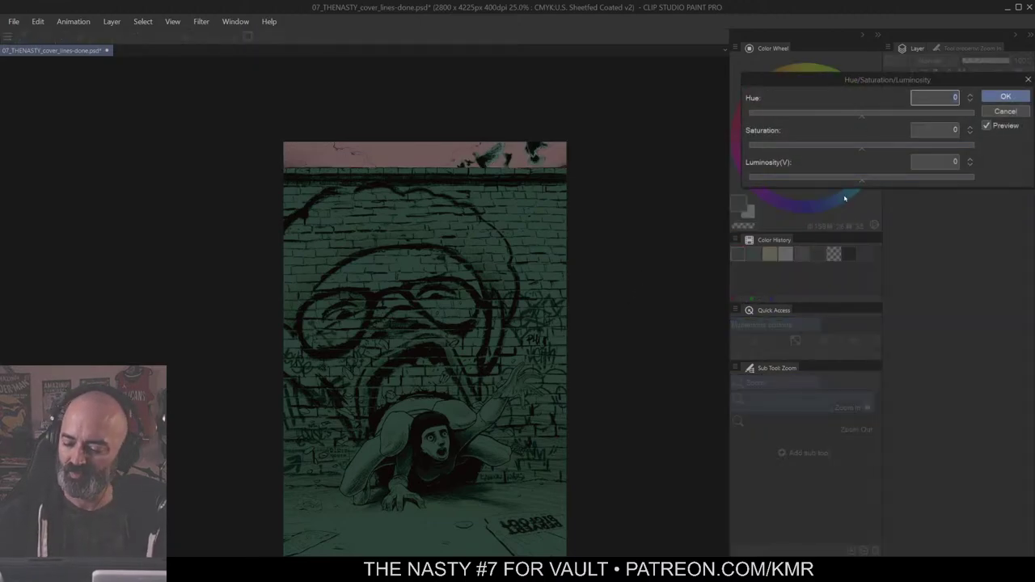
{"action": "left_click_drag", "start_coordinate": [814, 178], "coordinate": [902, 195]}
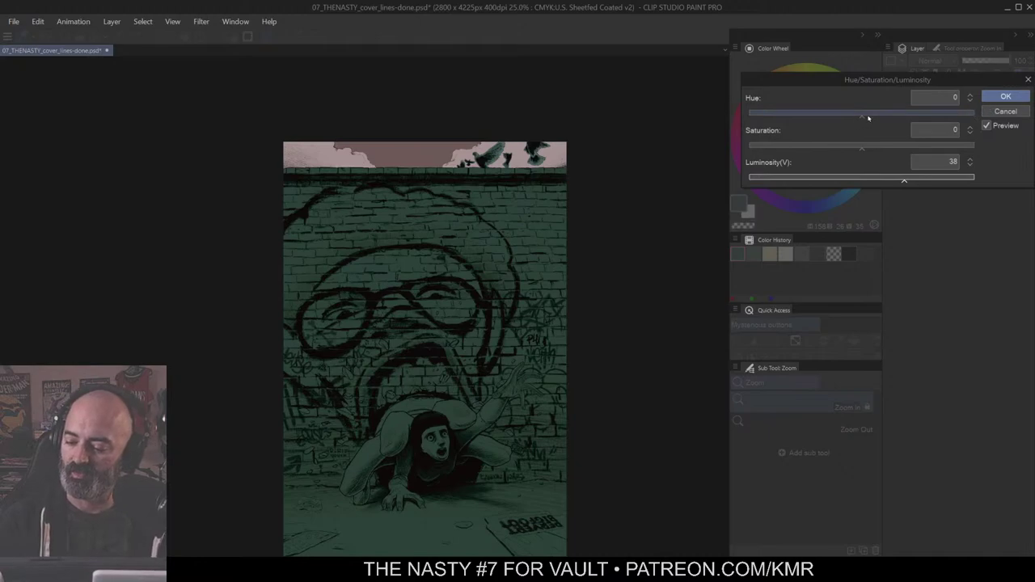
{"action": "left_click_drag", "start_coordinate": [868, 119], "coordinate": [893, 119]}
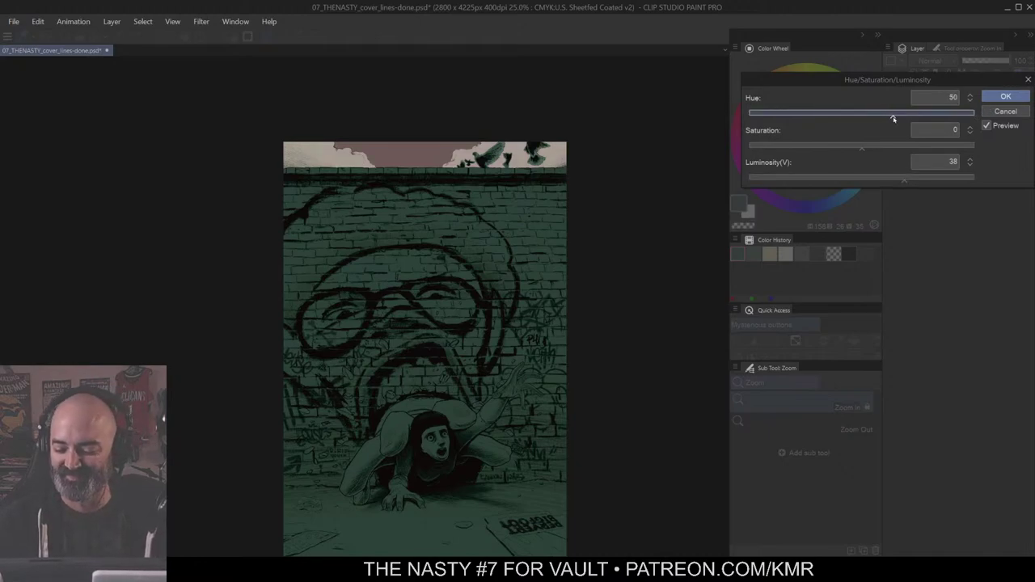
{"action": "left_click", "coordinate": [1006, 96]}
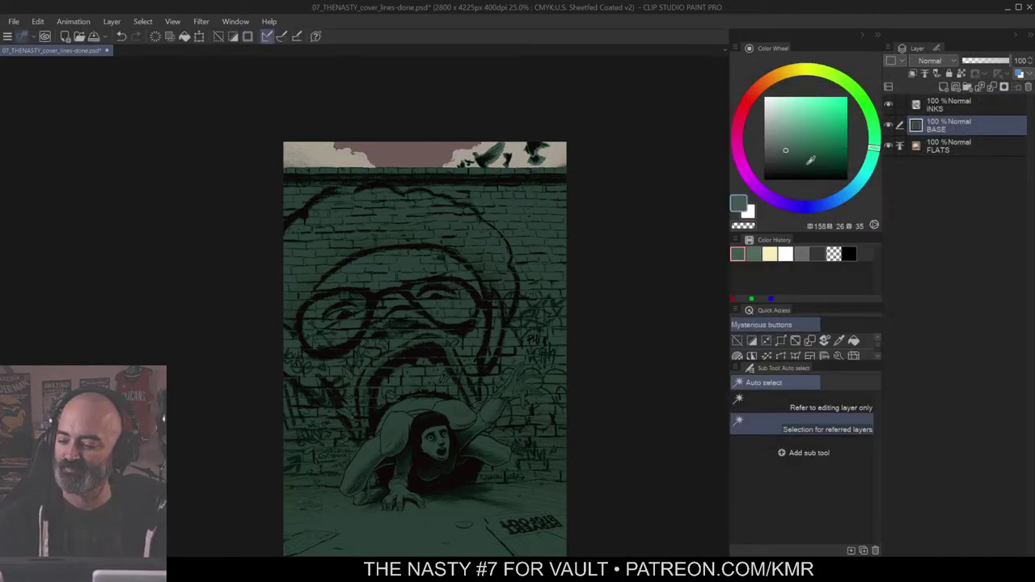
Step: Gray down the birds in the sky with saturation -51 and luminosity 9
{"action": "key", "text": "ctrl+u"}
{"action": "left_click", "coordinate": [805, 151]}
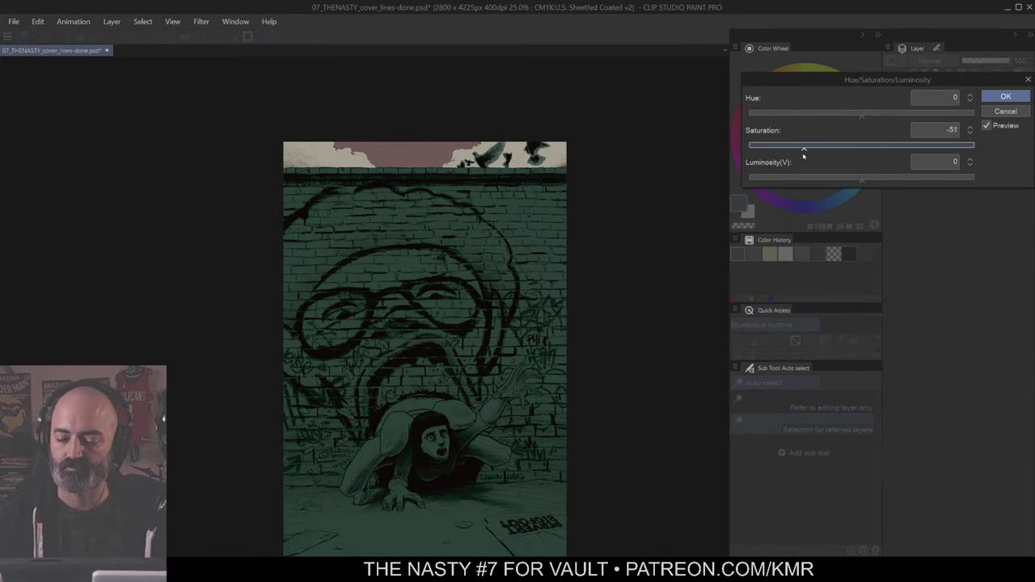
{"action": "left_click_drag", "start_coordinate": [882, 178], "coordinate": [872, 182]}
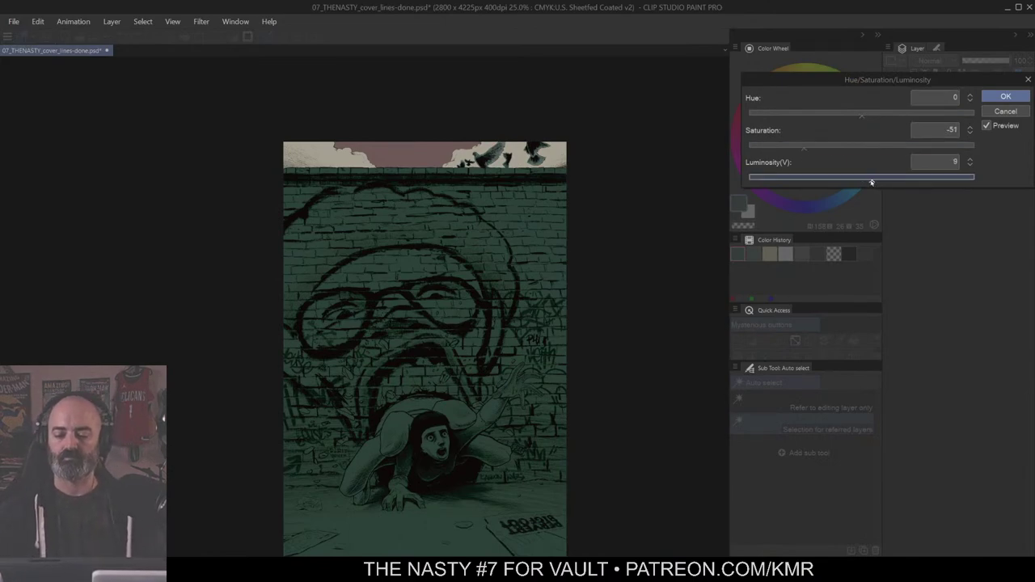
{"action": "left_click", "coordinate": [1004, 97]}
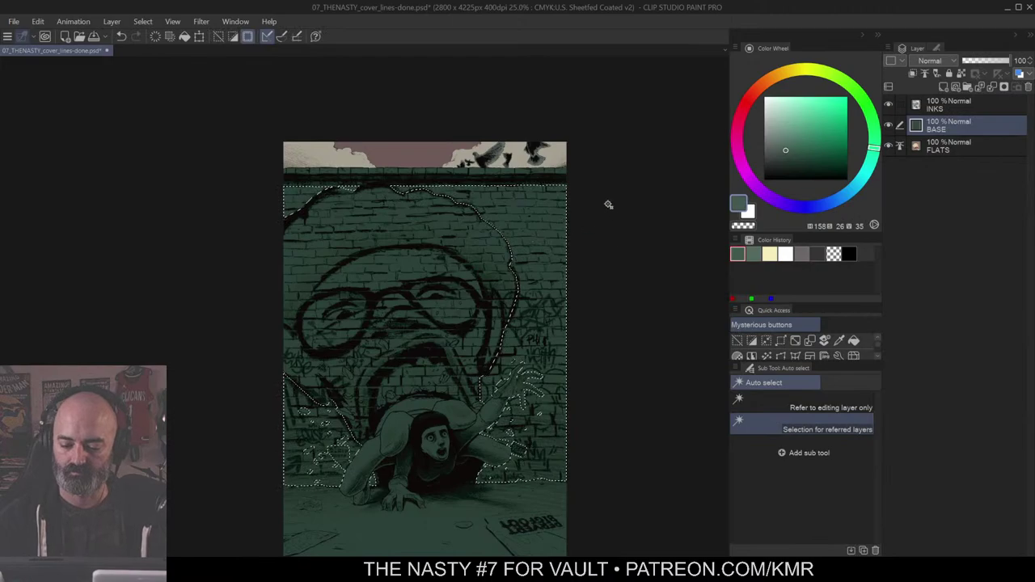
Step: Select the brick wall with its whole mural, including the glasses lenses, without the crawling figure, and check the coverage using Quick Mask
{"action": "key", "text": "ctrl+m"}
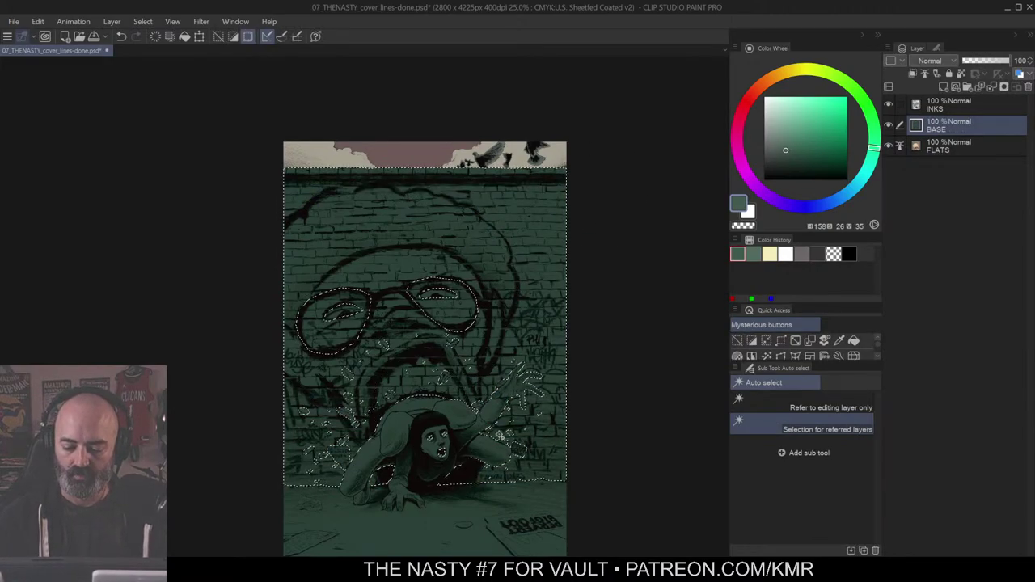
{"action": "key", "text": "ctrl+m"}
{"action": "left_click", "coordinate": [739, 419]}
{"action": "key", "text": "ctrl+m"}
{"action": "key", "text": "ctrl+m"}
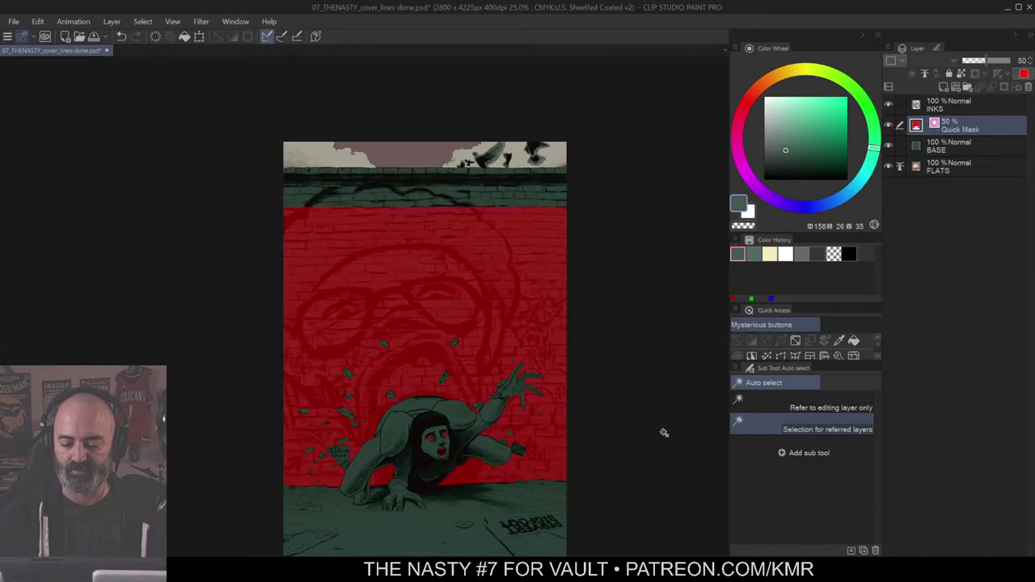
{"action": "key", "text": "ctrl+m"}
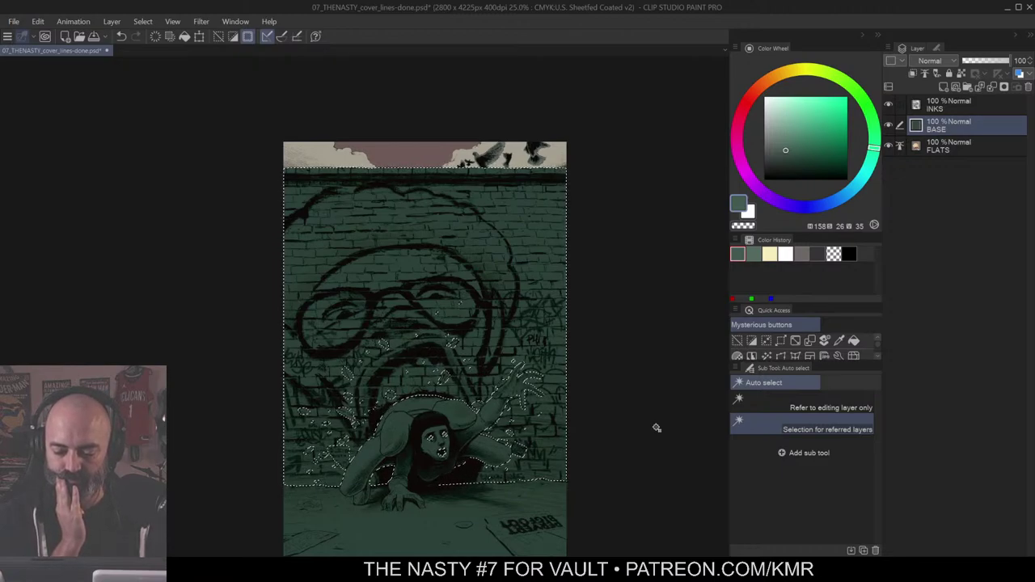
Step: Add a new layer above BASE, clear the selection, and choose a lighter wall green with hue 158, saturation 24 and value 41
{"action": "key", "text": "j"}
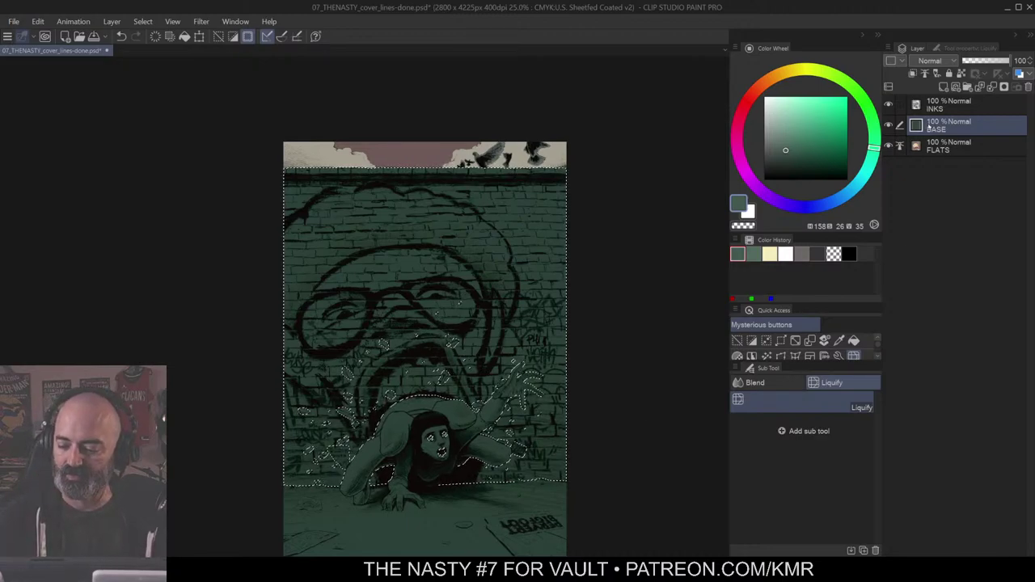
{"action": "left_click", "coordinate": [944, 87]}
{"action": "key", "text": "b"}
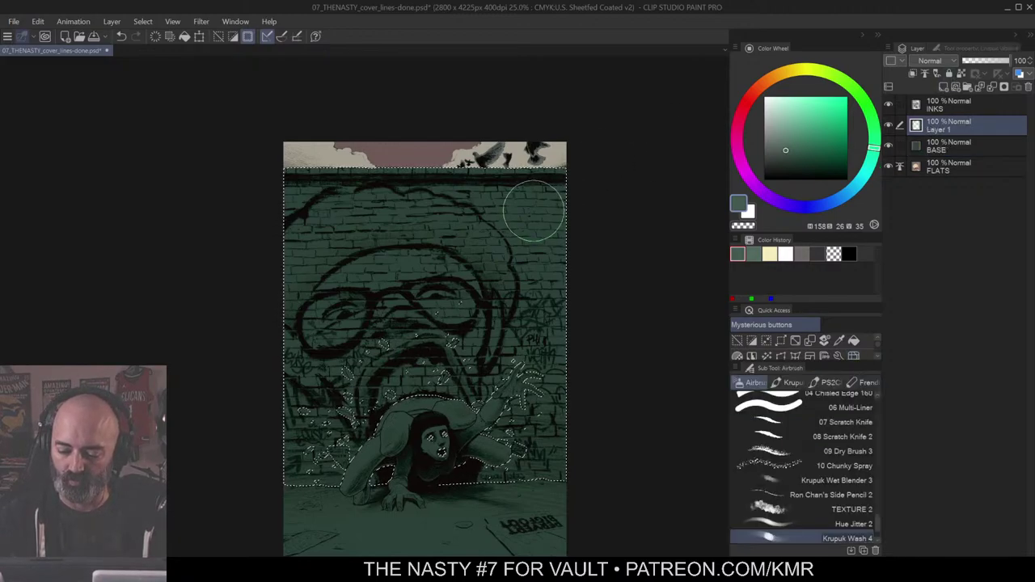
{"action": "left_click", "coordinate": [514, 203], "text": "alt"}
{"action": "key", "text": "ctrl+d"}
{"action": "left_click", "coordinate": [784, 144]}
{"action": "left_click_drag", "start_coordinate": [786, 141], "coordinate": [784, 144]}
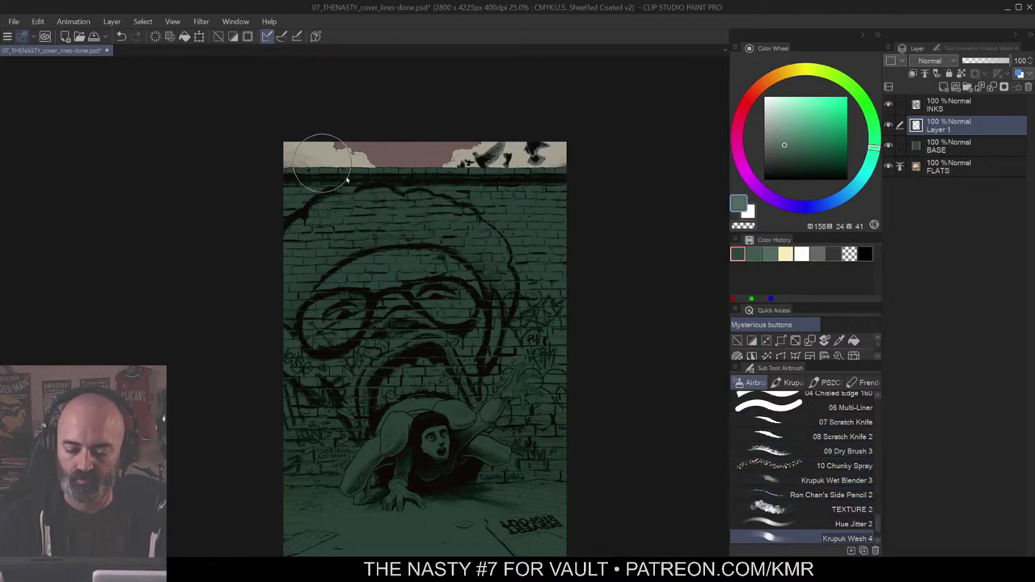
Step: Brush the lighter green along the ledge at the top of the brick wall with a smaller wash brush
{"action": "key", "text": "bracketleft"}
{"action": "key", "text": "bracketleft"}
{"action": "key", "text": "bracketleft"}
{"action": "key", "text": "bracketleft"}
{"action": "key", "text": "bracketleft"}
{"action": "left_click_drag", "start_coordinate": [310, 172], "coordinate": [540, 169]}
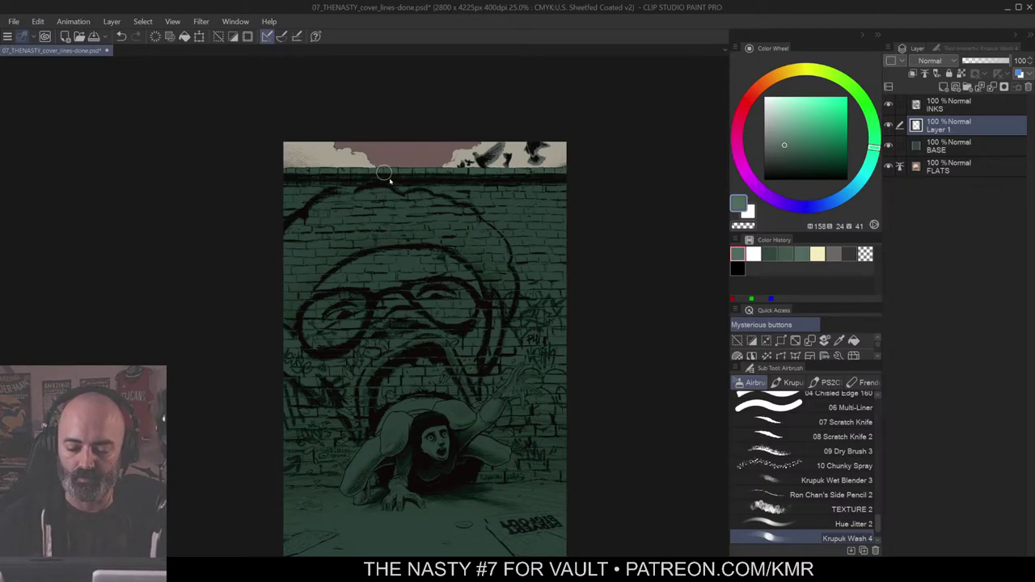
Step: Brush soft lighter green over the upper bricks beside the mural head, undoing the stray strokes along the wall's right edge
{"action": "key", "text": "bracketright"}
{"action": "key", "text": "bracketright"}
{"action": "key", "text": "bracketright"}
{"action": "key", "text": "bracketright"}
{"action": "key", "text": "bracketright"}
{"action": "key", "text": "bracketright"}
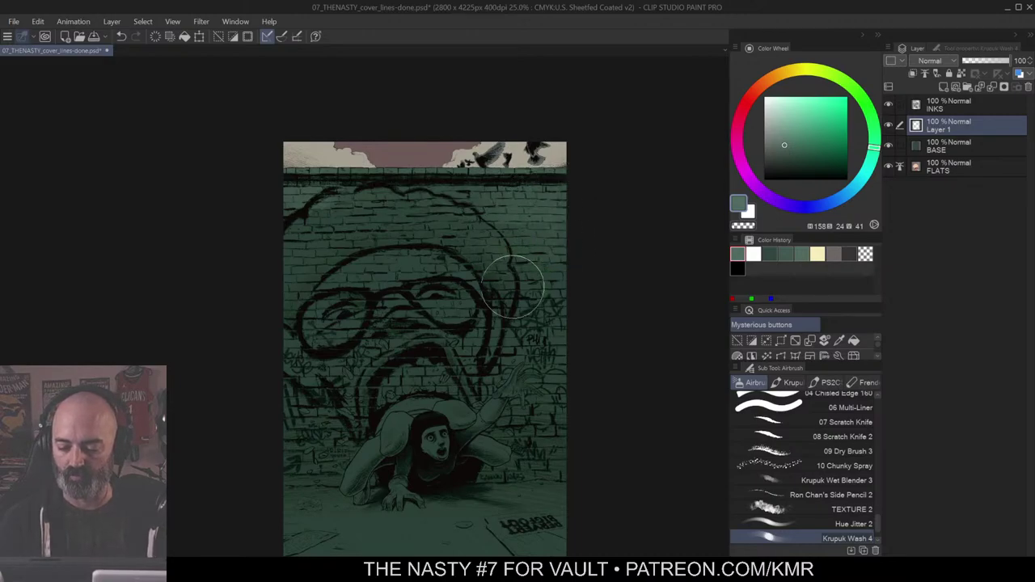
{"action": "left_click_drag", "start_coordinate": [572, 349], "coordinate": [583, 327]}
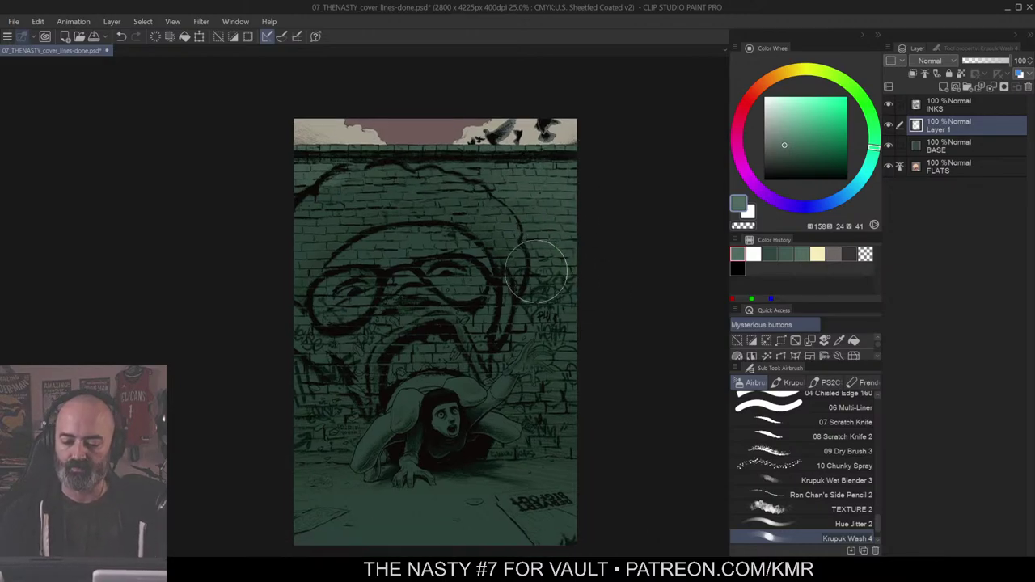
{"action": "left_click", "coordinate": [543, 279], "text": "ctrl"}
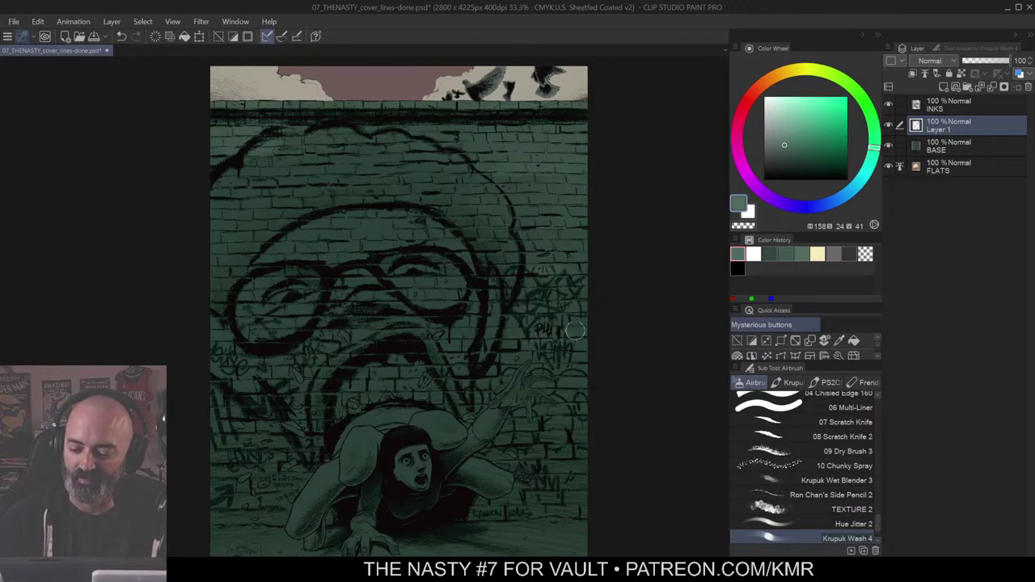
{"action": "key", "text": "ctrl+z"}
{"action": "mouse_move", "coordinate": [563, 330]}
{"action": "left_mouse_down"}
{"action": "mouse_move", "coordinate": [564, 257]}
{"action": "mouse_move", "coordinate": [587, 242]}
{"action": "mouse_move", "coordinate": [587, 218]}
{"action": "left_mouse_up"}
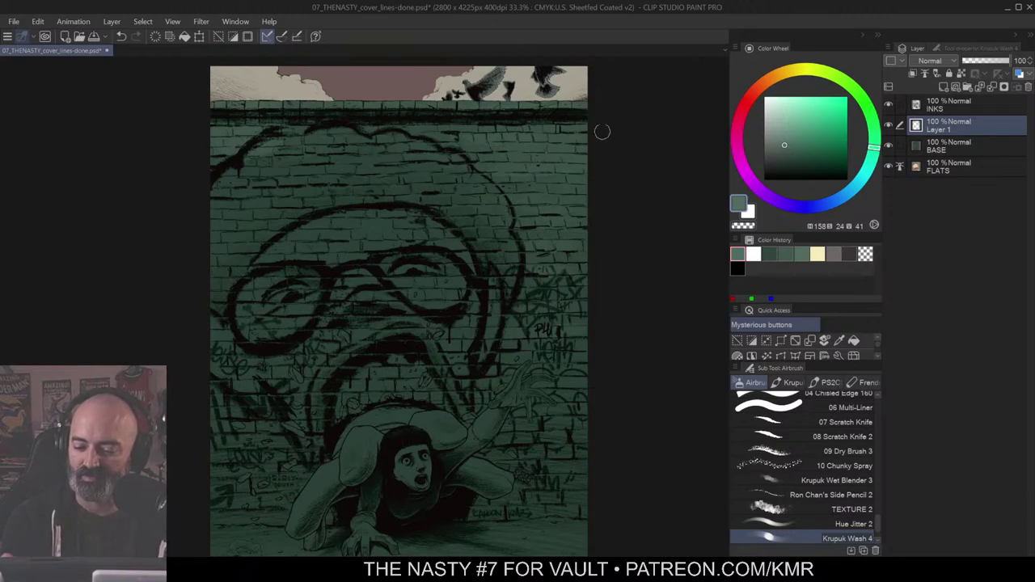
{"action": "key", "text": "ctrl+z"}
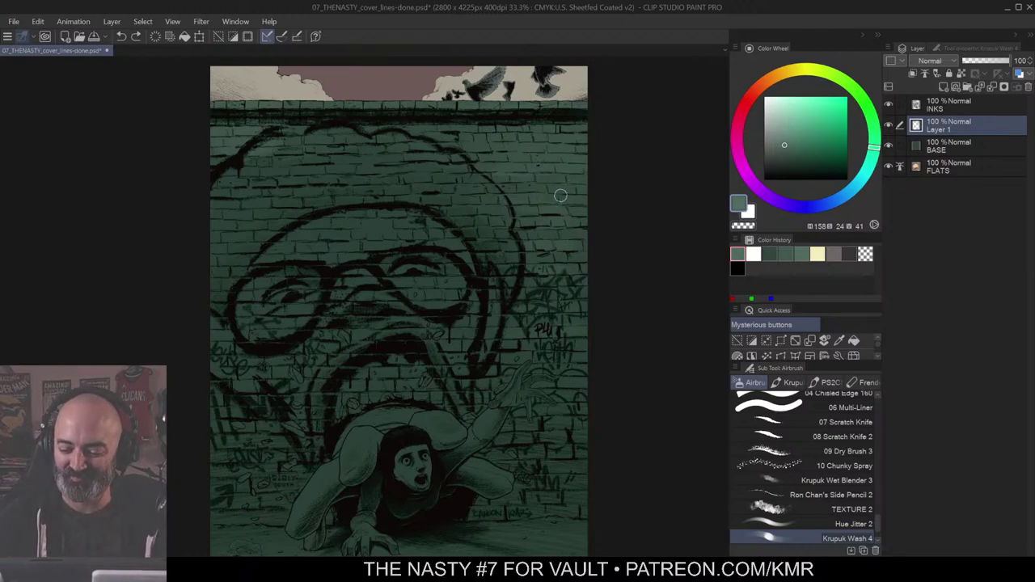
{"action": "left_click_drag", "start_coordinate": [536, 150], "coordinate": [549, 152]}
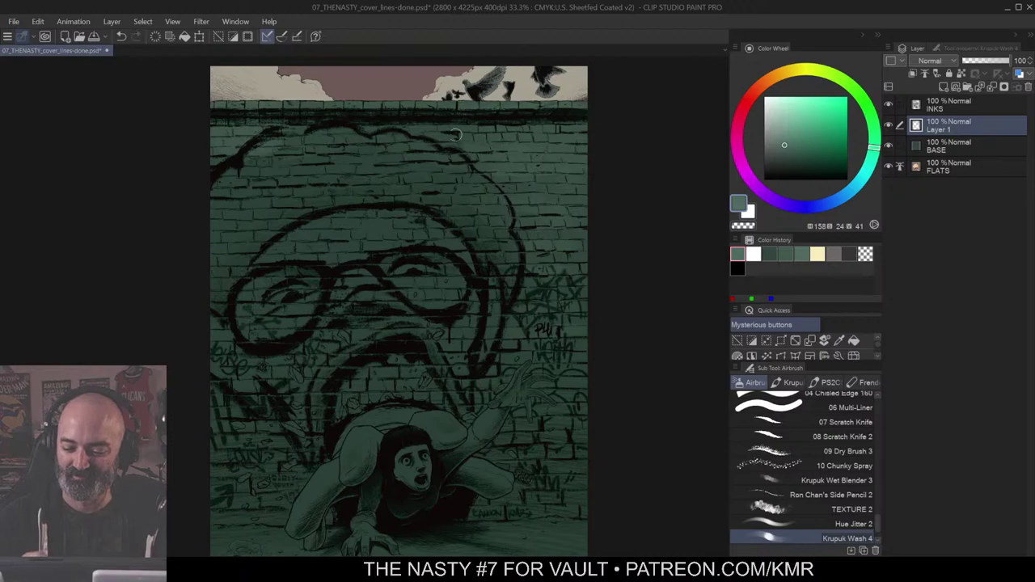
{"action": "left_click", "coordinate": [535, 214], "text": "ctrl+alt"}
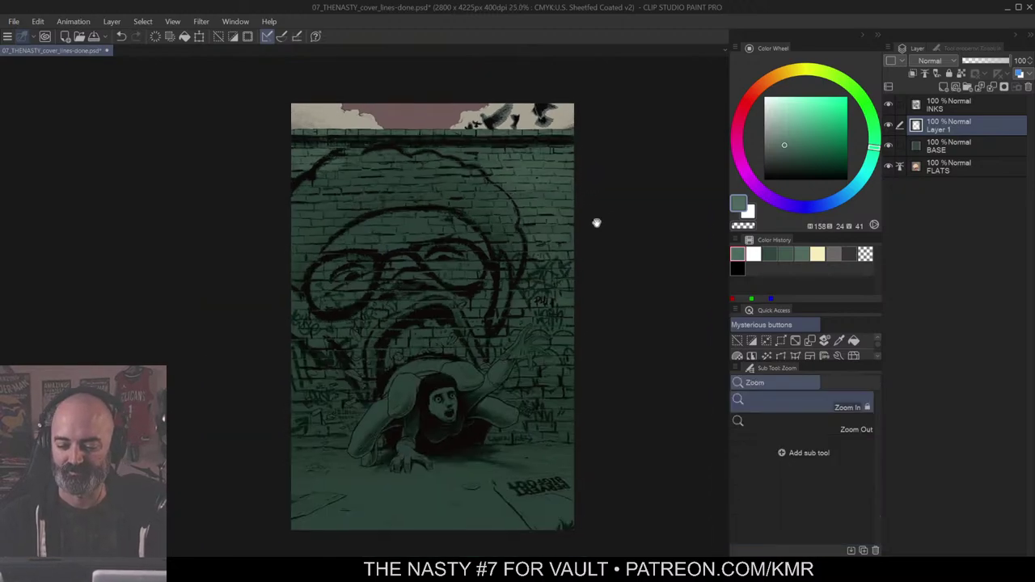
Step: Clear the sky selection and add a Hard light layer named HL above Layer 1
{"action": "key", "text": "w"}
{"action": "left_click", "coordinate": [487, 106]}
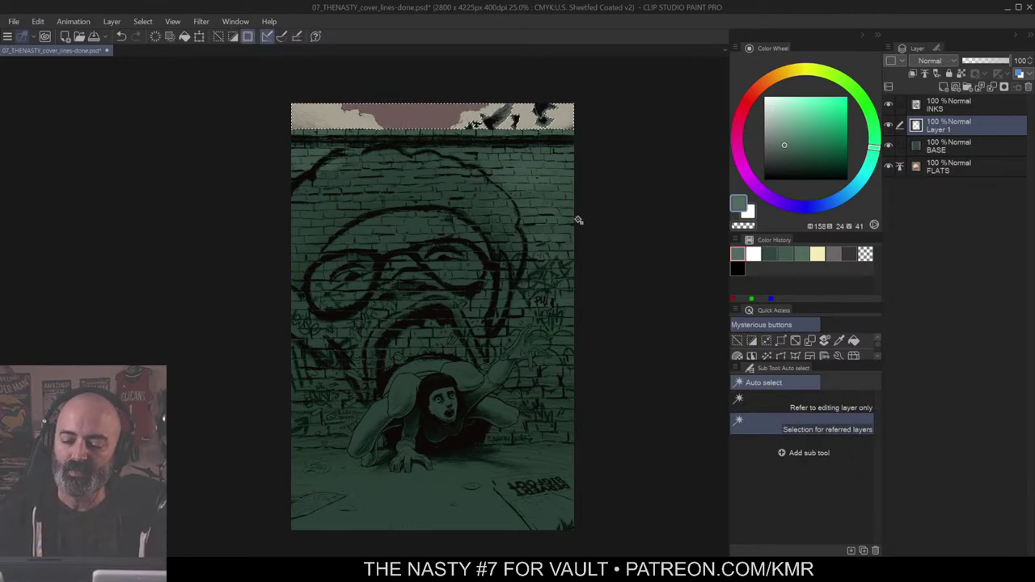
{"action": "key", "text": "ctrl+d"}
{"action": "key", "text": "F2"}
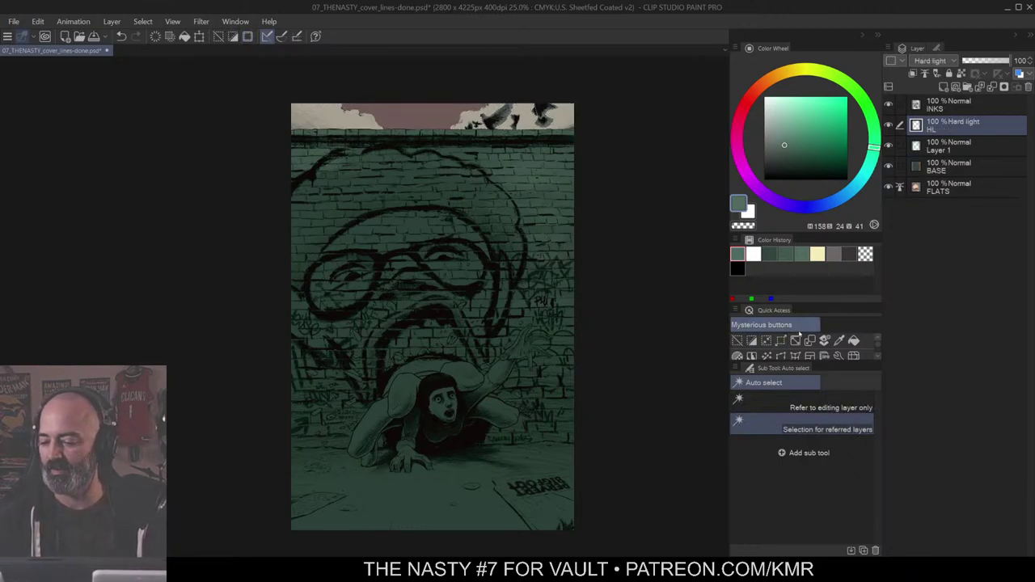
Step: Brush a warm golden glow with hue 43, saturation 53 and value 87 across the sky on the HL layer
{"action": "key", "text": "b"}
{"action": "left_click", "coordinate": [797, 103]}
{"action": "left_click", "coordinate": [785, 74]}
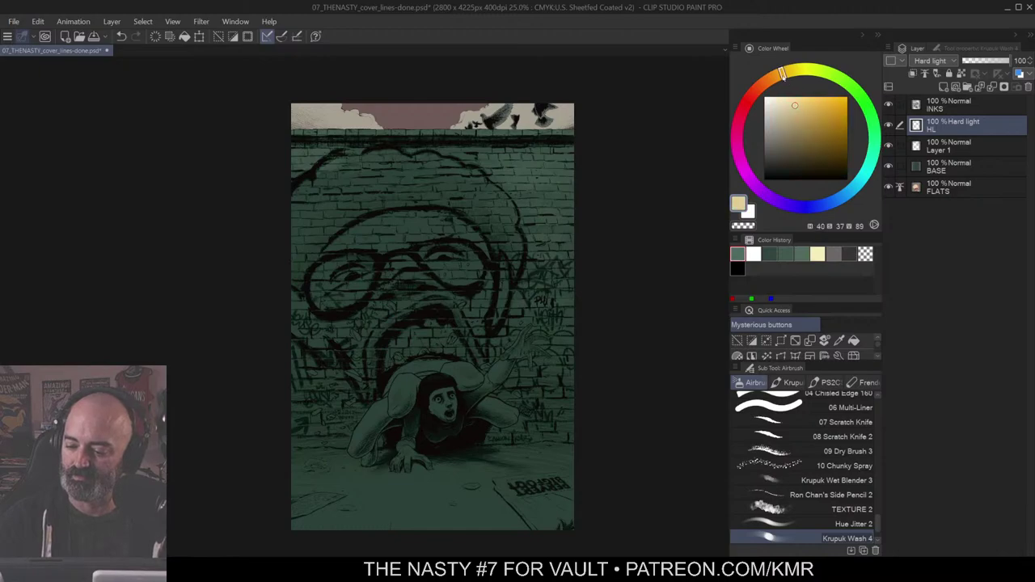
{"action": "left_click", "coordinate": [803, 101]}
{"action": "left_click", "coordinate": [785, 76]}
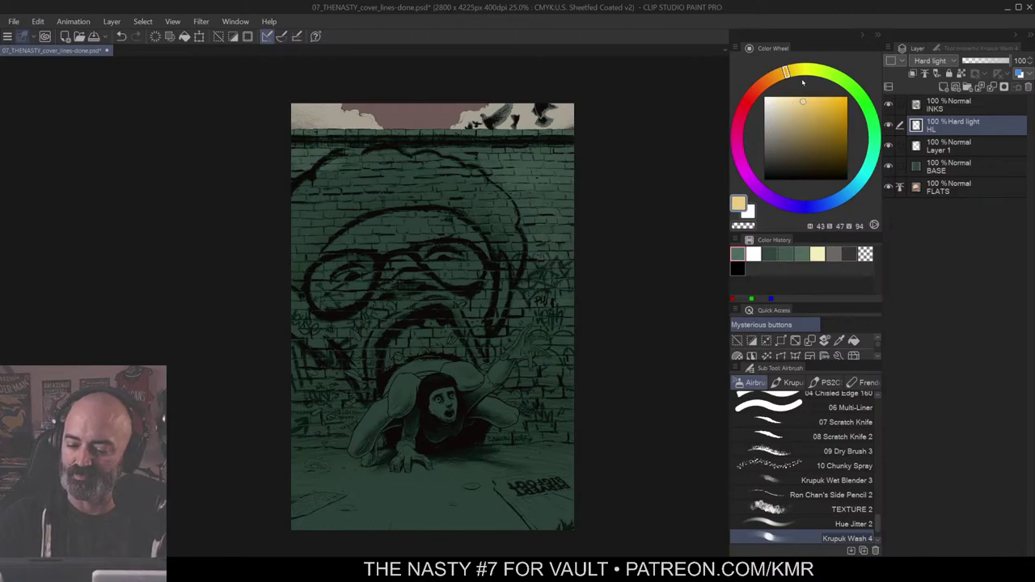
{"action": "left_click", "coordinate": [800, 102]}
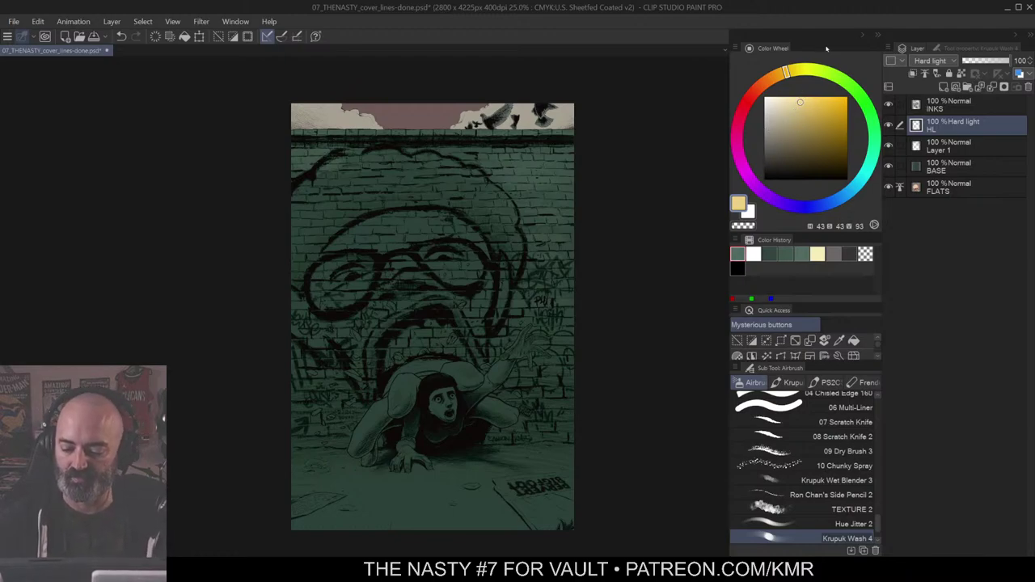
{"action": "left_click", "coordinate": [810, 103]}
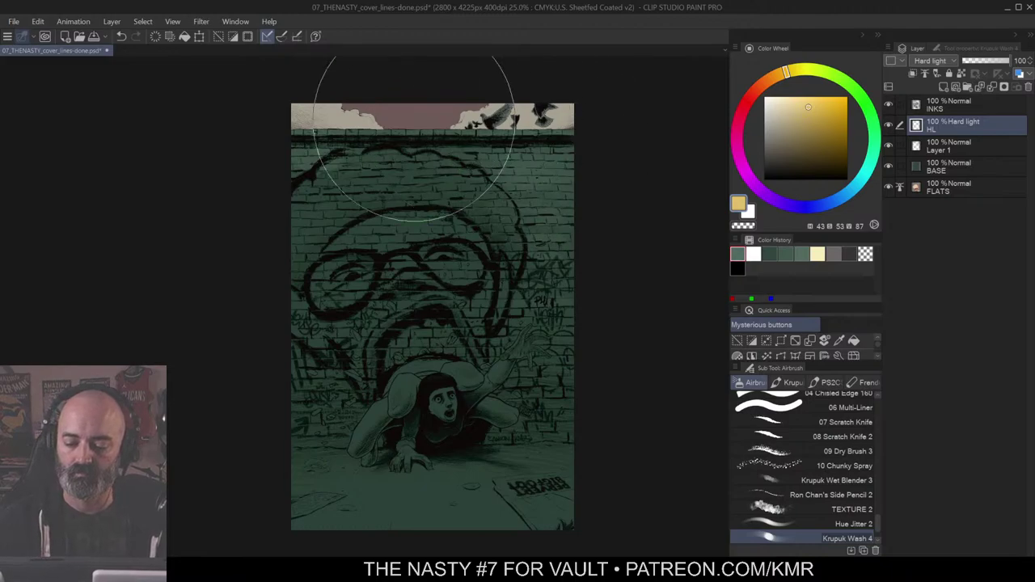
{"action": "mouse_move", "coordinate": [416, 90]}
{"action": "left_mouse_down"}
{"action": "mouse_move", "coordinate": [350, 139]}
{"action": "mouse_move", "coordinate": [224, 217]}
{"action": "left_mouse_up"}
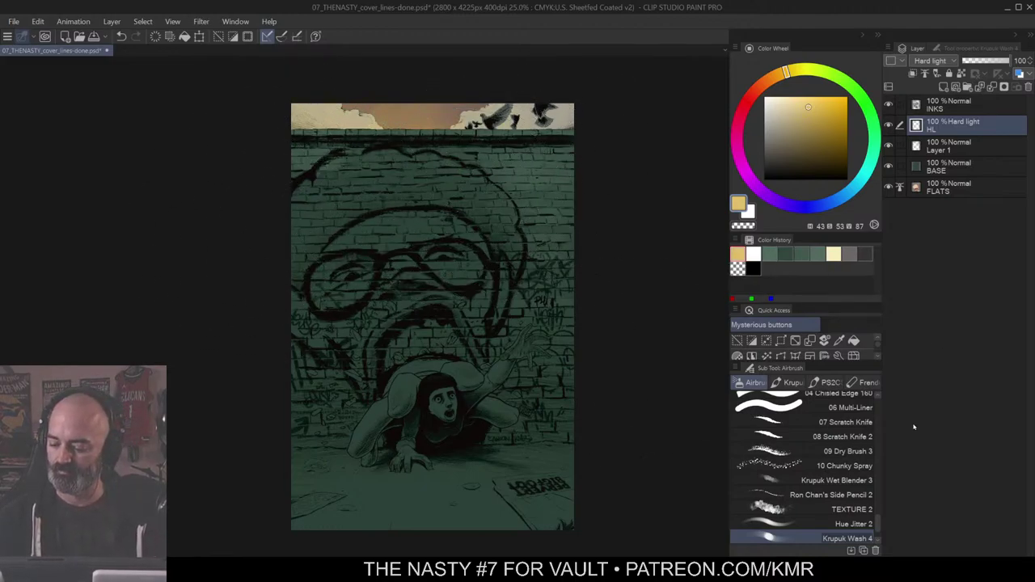
Step: Select the open sky between the clouds and brush a paler yellow glow with hue 49, saturation 34 and value 92 just above the wall
{"action": "key", "text": "["}
{"action": "key", "text": "["}
{"action": "key", "text": "["}
{"action": "key", "text": "["}
{"action": "key", "text": "["}
{"action": "key", "text": "w"}
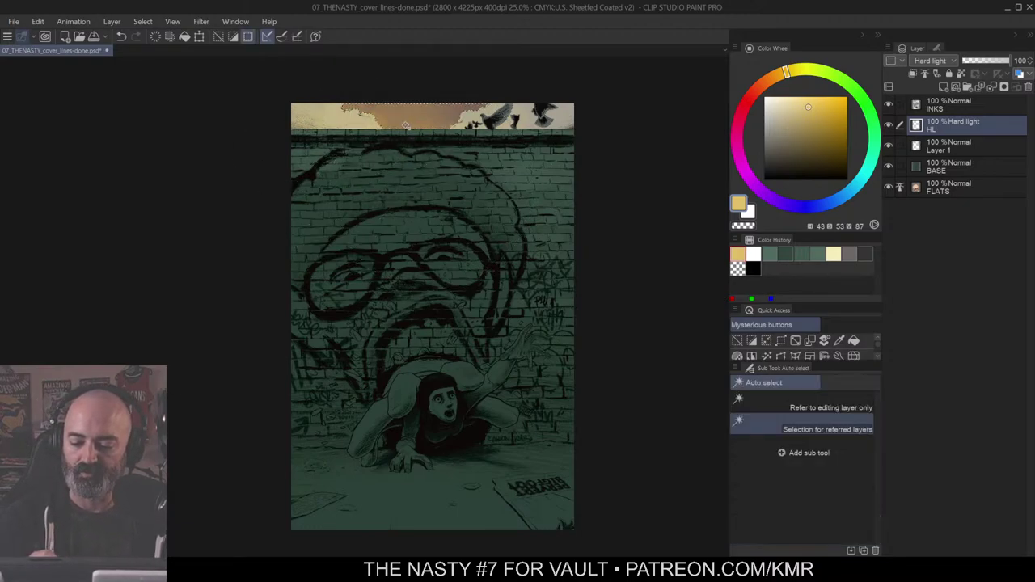
{"action": "key", "text": "b"}
{"action": "left_click", "coordinate": [795, 102]}
{"action": "left_click", "coordinate": [792, 72]}
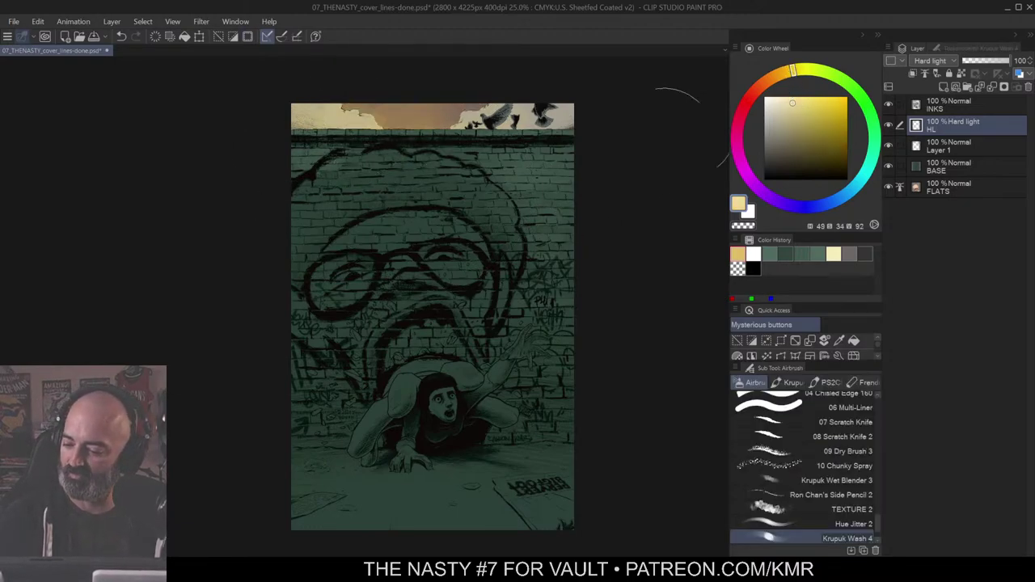
{"action": "mouse_move", "coordinate": [373, 144]}
{"action": "left_mouse_down"}
{"action": "mouse_move", "coordinate": [351, 162]}
{"action": "mouse_move", "coordinate": [428, 151]}
{"action": "mouse_move", "coordinate": [404, 116]}
{"action": "mouse_move", "coordinate": [378, 133]}
{"action": "left_mouse_up"}
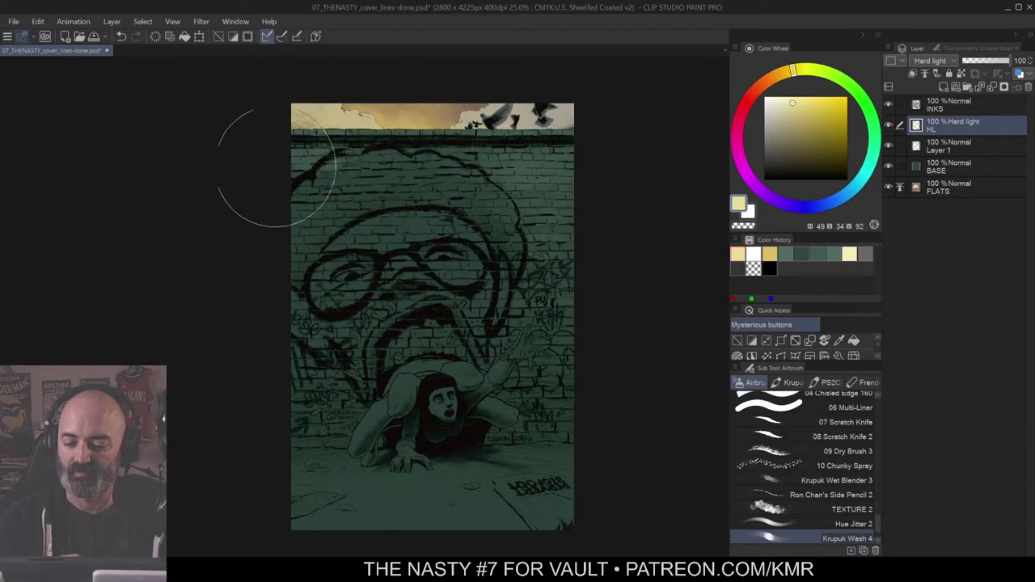
{"action": "scroll", "coordinate": [491, 122], "scroll_direction": "up", "scroll_amount": 1}
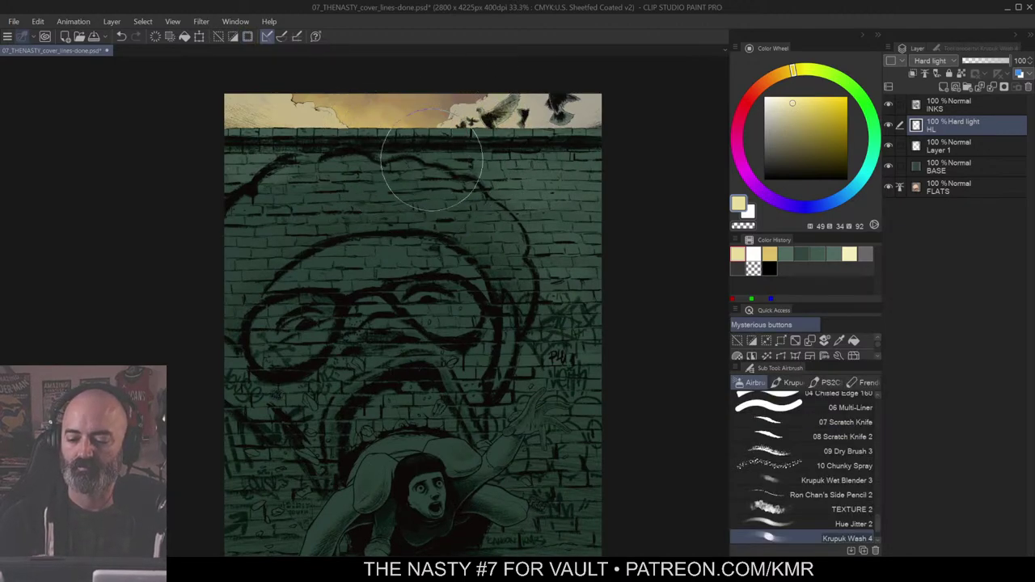
{"action": "scroll", "coordinate": [526, 178], "scroll_direction": "down", "scroll_amount": 1}
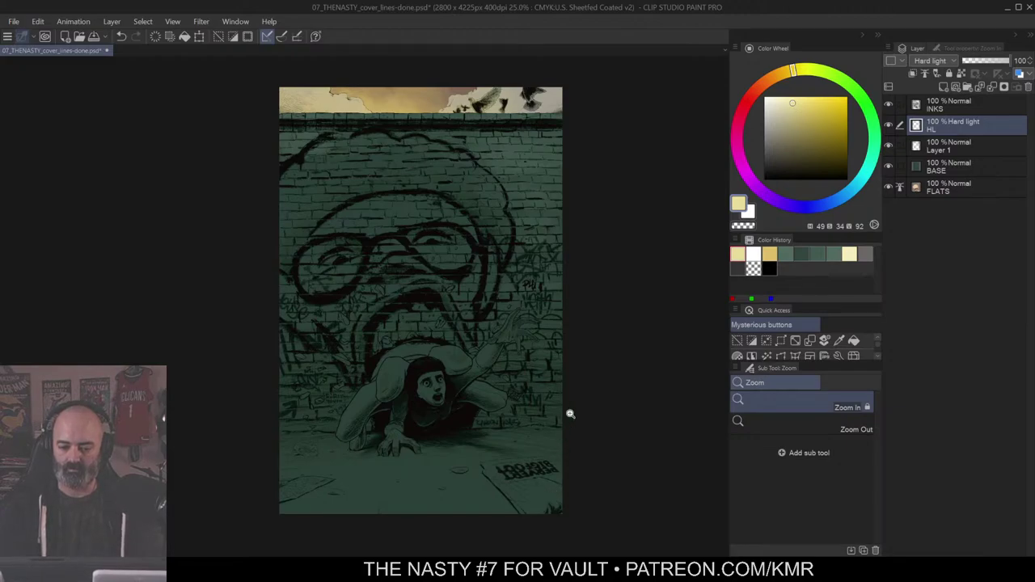
Step: Turn the canvas upside down to read the inverted title on the paper lying on the pavement, and restore it upright
{"action": "left_click_drag", "start_coordinate": [595, 336], "coordinate": [631, 307]}
{"action": "key", "text": "w"}
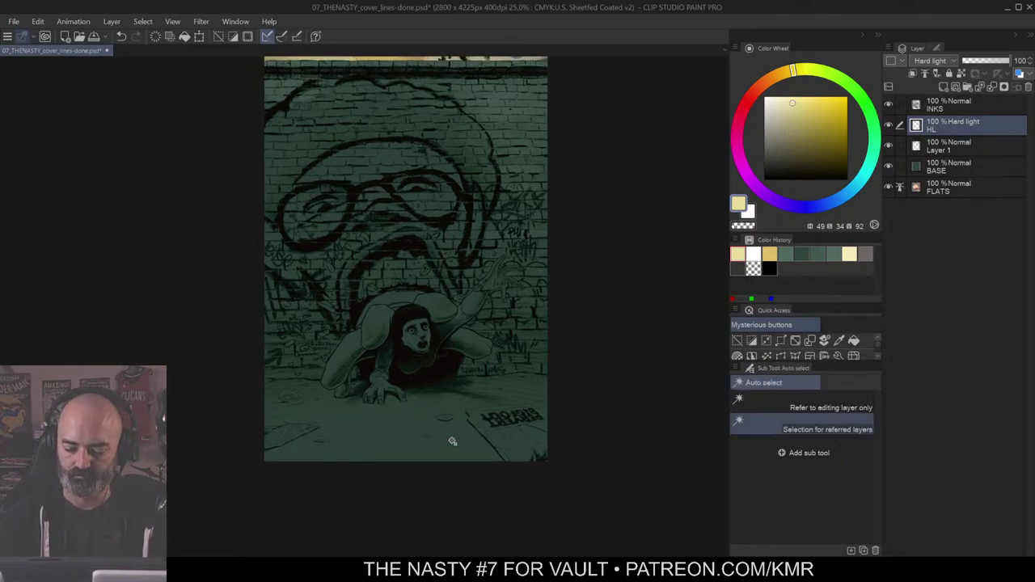
{"action": "key", "text": "m"}
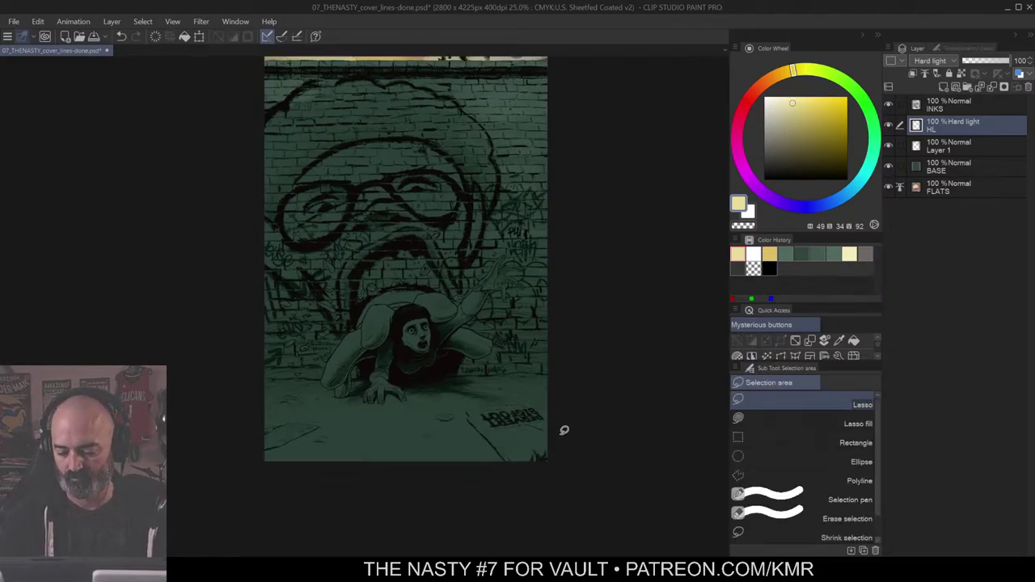
{"action": "key", "text": "shift+space"}
{"action": "left_click_drag", "start_coordinate": [617, 446], "coordinate": [465, 279]}
{"action": "key", "text": "ctrl+space"}
{"action": "left_click", "coordinate": [278, 225]}
{"action": "left_click", "coordinate": [279, 224]}
{"action": "left_click", "coordinate": [461, 281]}
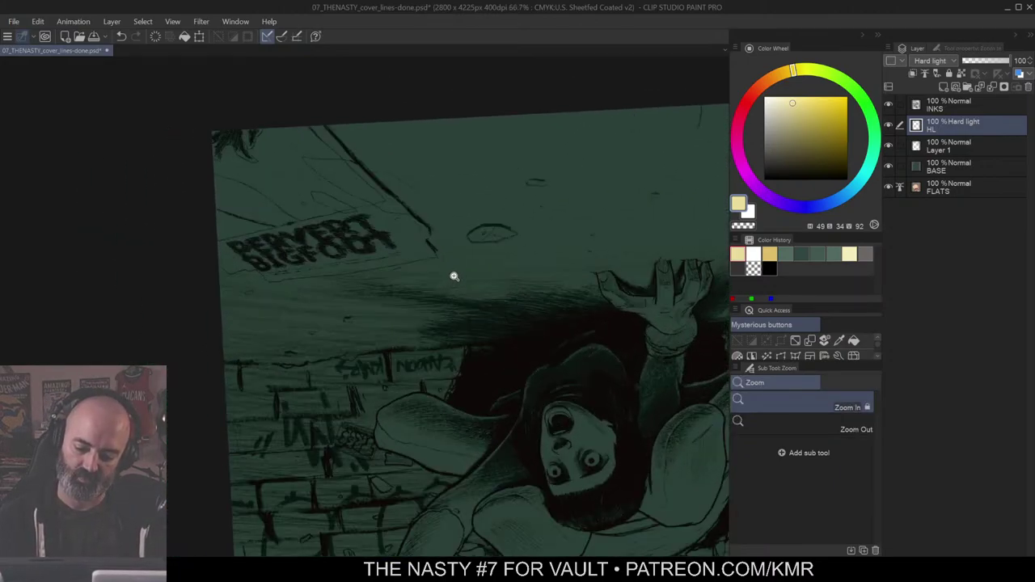
{"action": "key", "text": "r"}
{"action": "left_click_drag", "start_coordinate": [454, 274], "coordinate": [667, 342]}
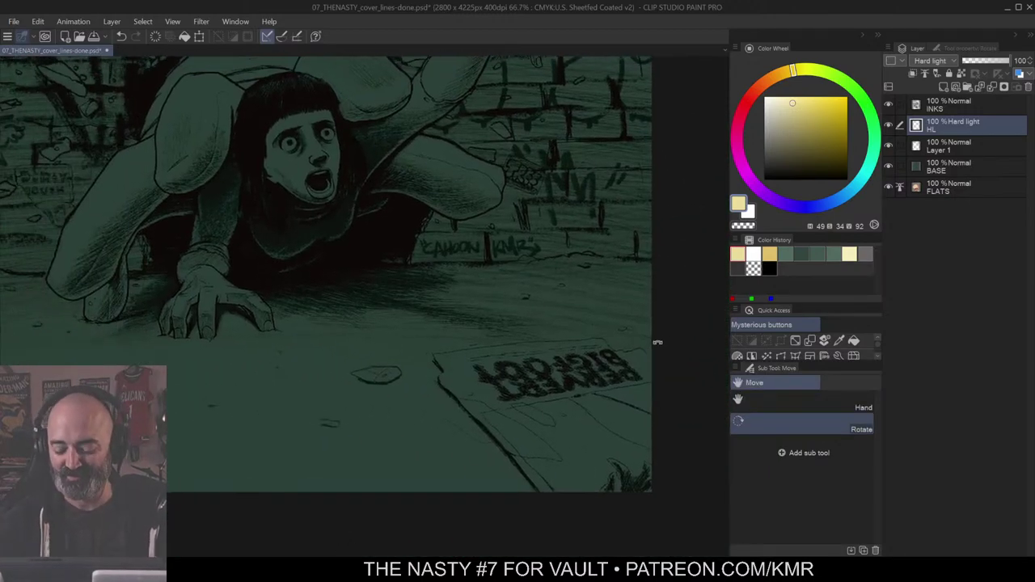
{"action": "left_click_drag", "start_coordinate": [567, 275], "coordinate": [635, 281]}
{"action": "key", "text": "m"}
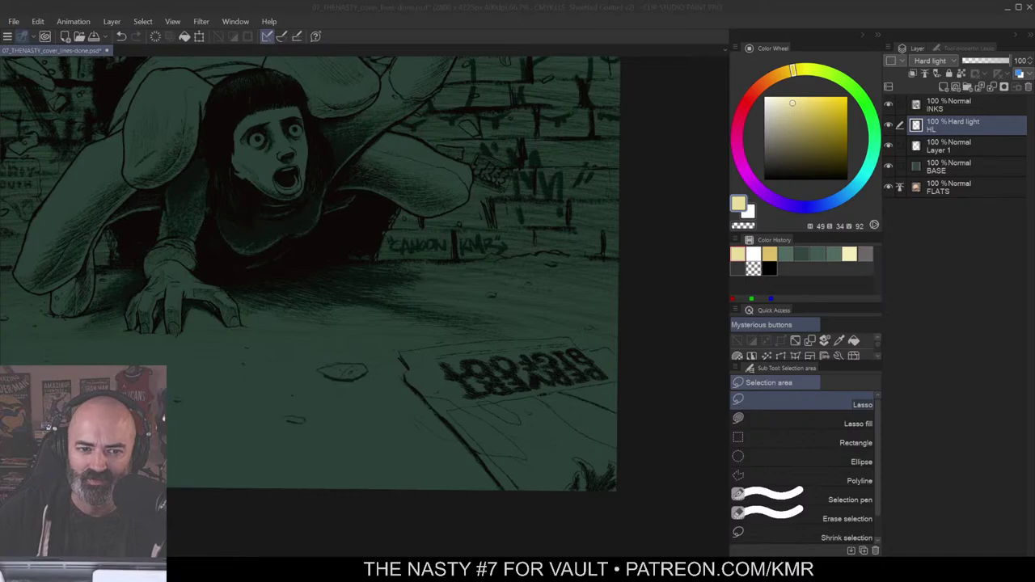
Step: Switch to the web browser, read the Pervert Bigfoot Patreon post from the search results, and return to Clip Studio Paint
{"action": "left_click_drag", "start_coordinate": [0, 97], "coordinate": [413, 150]}
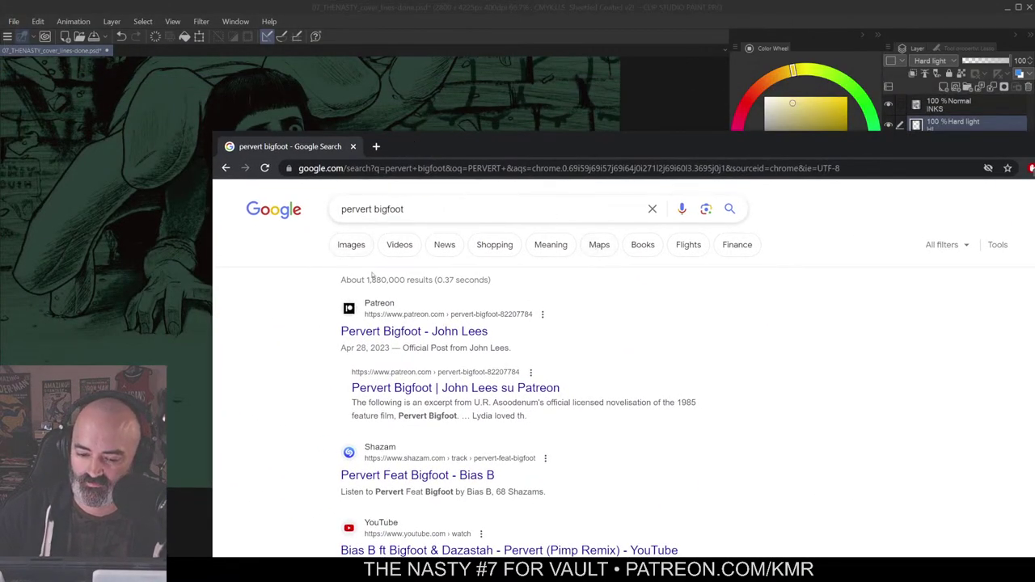
{"action": "left_click_drag", "start_coordinate": [489, 334], "coordinate": [435, 334]}
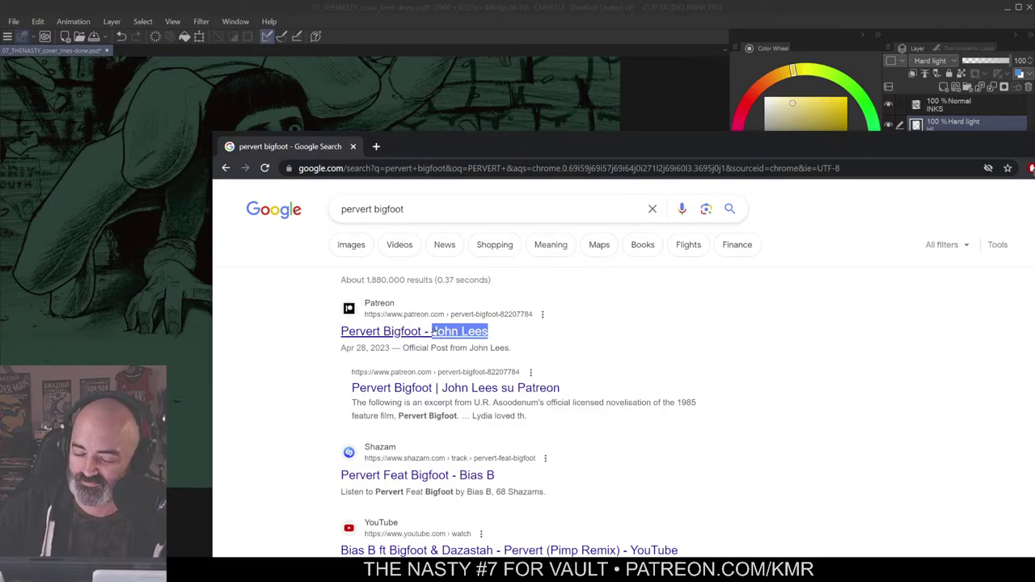
{"action": "left_click", "coordinate": [417, 332]}
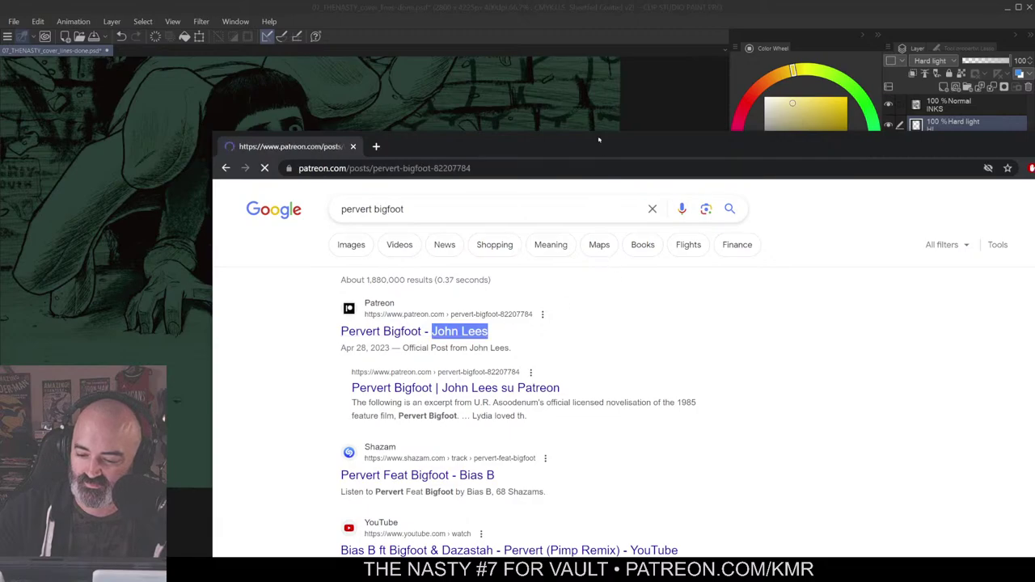
{"action": "left_click_drag", "start_coordinate": [600, 142], "coordinate": [555, 43]}
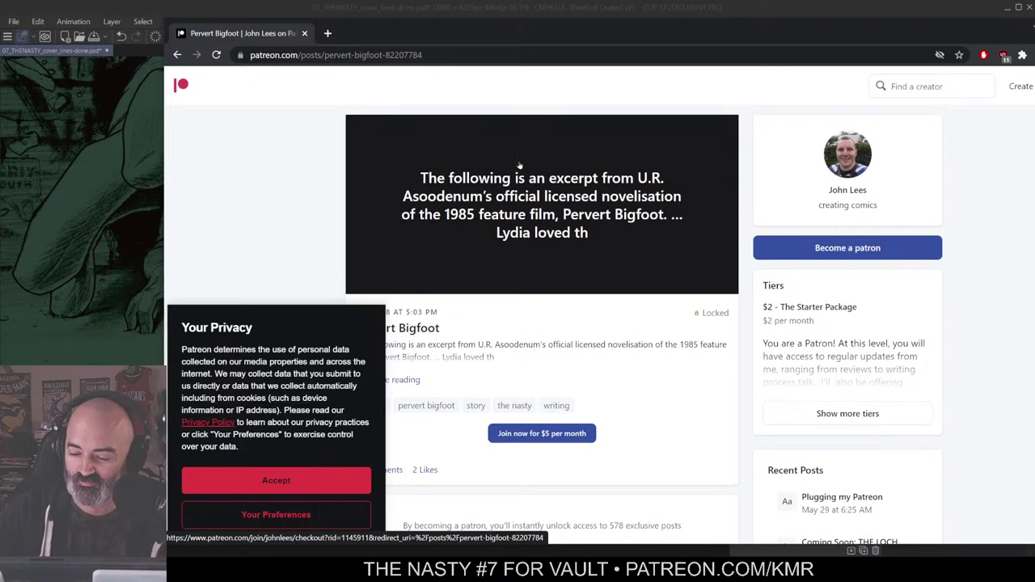
{"action": "left_click", "coordinate": [304, 485]}
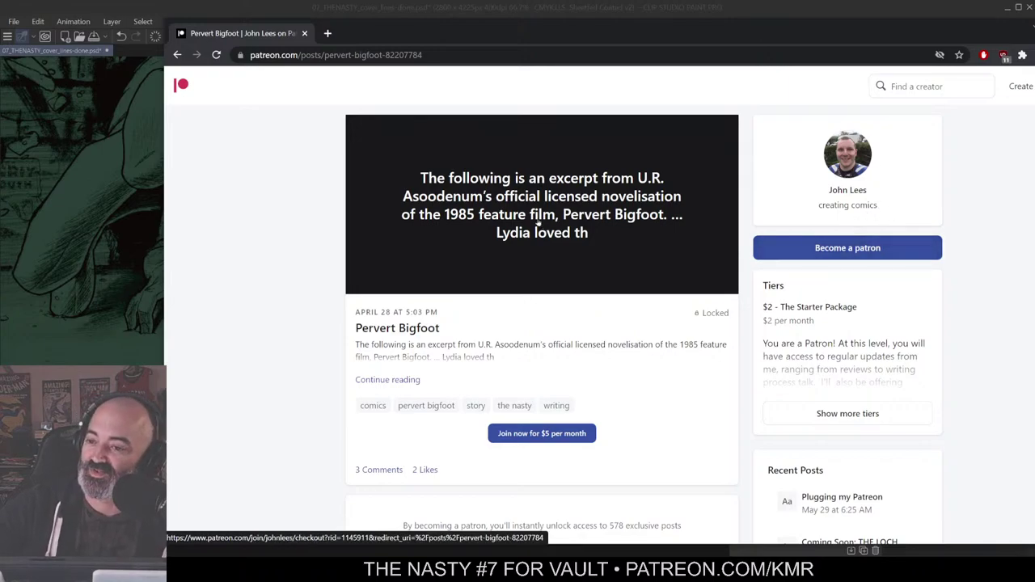
{"action": "left_click", "coordinate": [304, 33]}
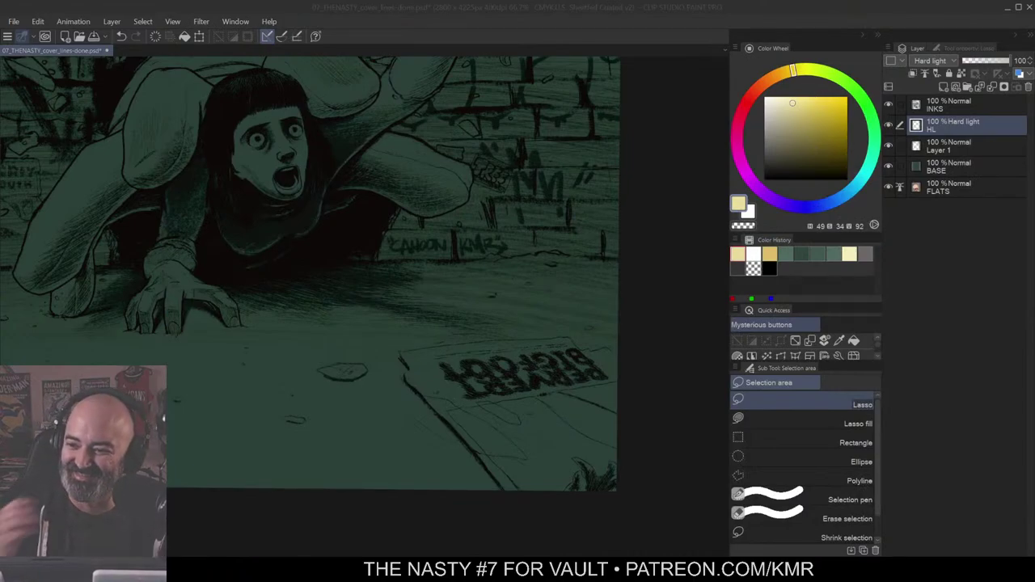
{"action": "left_click", "coordinate": [564, 217]}
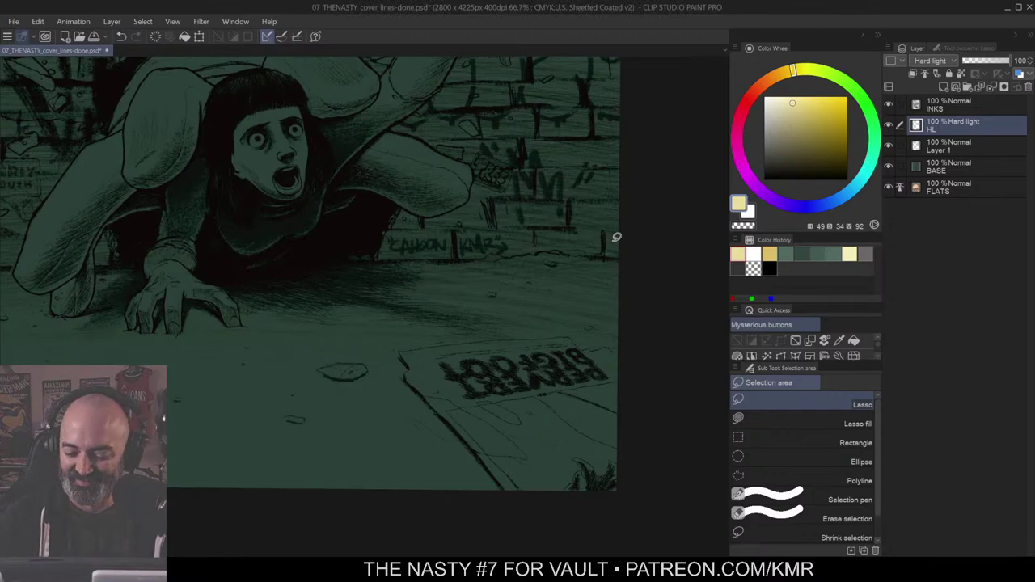
Step: Select the bare pavement beneath the figure together with the open area of the paper lying in its corner
{"action": "key", "text": "alt+space"}
{"action": "left_click", "coordinate": [461, 320], "text": "alt"}
{"action": "left_click", "coordinate": [462, 320], "text": "alt"}
{"action": "left_click_drag", "start_coordinate": [503, 322], "coordinate": [604, 310]}
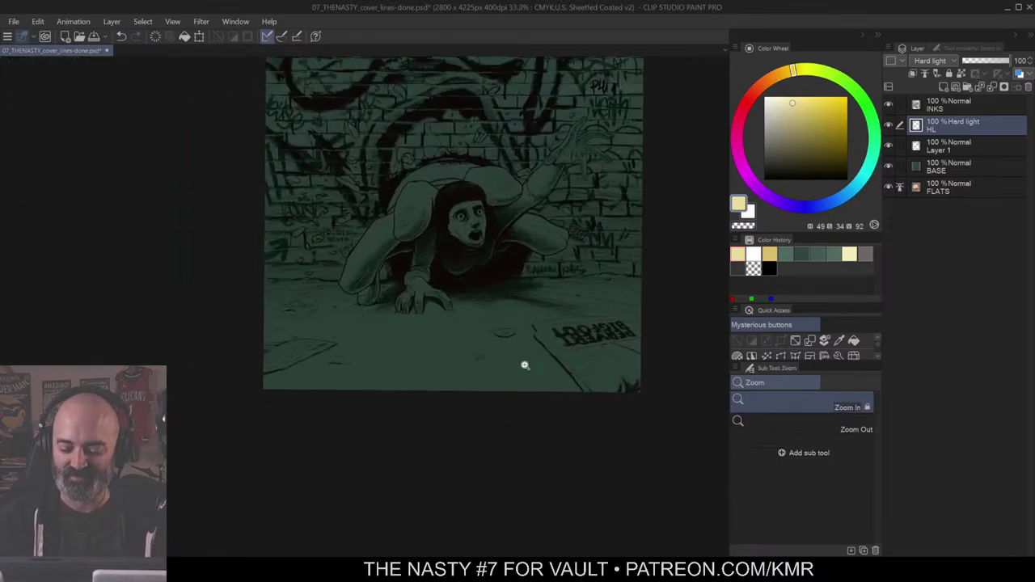
{"action": "left_click_drag", "start_coordinate": [502, 351], "coordinate": [521, 389]}
{"action": "left_click", "coordinate": [450, 397], "text": "ctrl"}
{"action": "key", "text": "w"}
{"action": "left_click", "coordinate": [468, 411]}
{"action": "key", "text": "ctrl+space"}
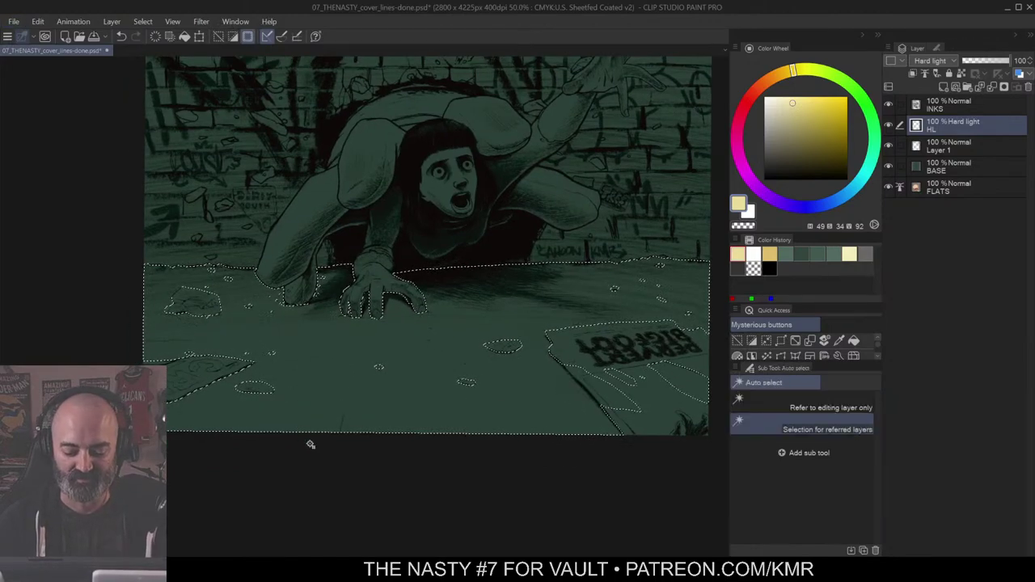
{"action": "left_click", "coordinate": [663, 378]}
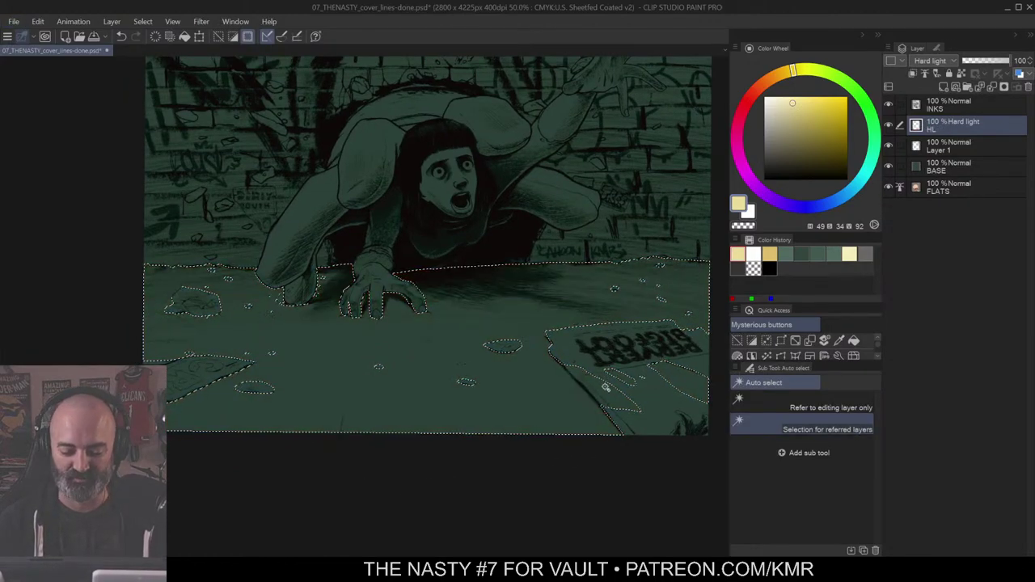
{"action": "key", "text": "ctrl+d"}
Step: On Layer 1, brush a muted khaki light with hue 49, saturation 31 and value 64 across the pavement using Krupuk Wash 4
{"action": "key", "text": "b"}
{"action": "left_click", "coordinate": [922, 148]}
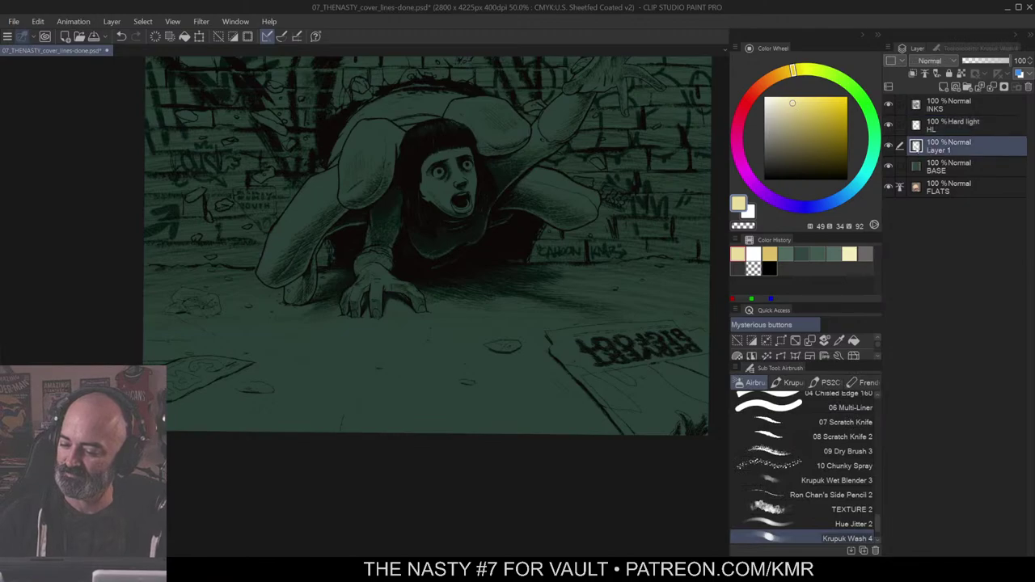
{"action": "left_click", "coordinate": [788, 127]}
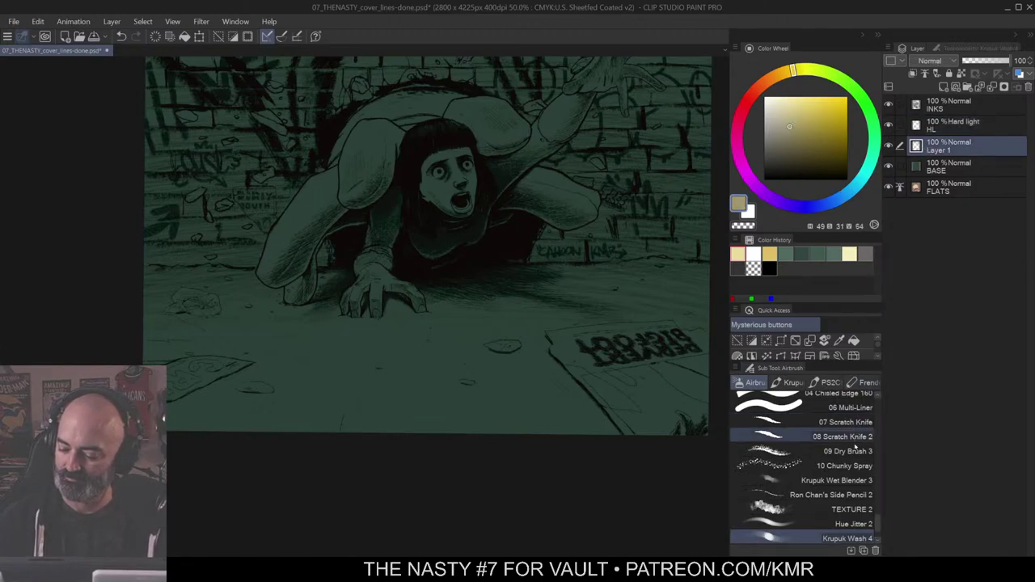
{"action": "left_click_drag", "start_coordinate": [492, 286], "coordinate": [457, 289]}
{"action": "mouse_move", "coordinate": [589, 245]}
{"action": "left_mouse_down"}
{"action": "mouse_move", "coordinate": [554, 272]}
{"action": "mouse_move", "coordinate": [571, 232]}
{"action": "left_mouse_up"}
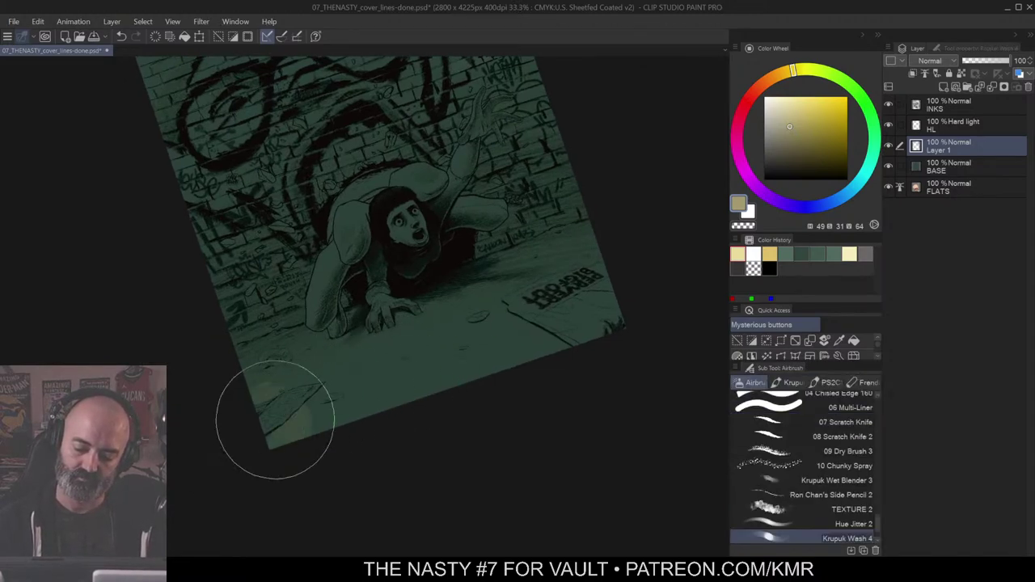
{"action": "mouse_move", "coordinate": [278, 415]}
{"action": "left_mouse_down"}
{"action": "mouse_move", "coordinate": [622, 306]}
{"action": "mouse_move", "coordinate": [510, 328]}
{"action": "mouse_move", "coordinate": [423, 366]}
{"action": "mouse_move", "coordinate": [441, 369]}
{"action": "mouse_move", "coordinate": [251, 426]}
{"action": "mouse_move", "coordinate": [512, 355]}
{"action": "left_mouse_up"}
{"action": "key", "text": "bracketleft"}
{"action": "key", "text": "bracketleft"}
{"action": "left_click_drag", "start_coordinate": [252, 407], "coordinate": [421, 350]}
{"action": "mouse_move", "coordinate": [248, 392]}
{"action": "left_mouse_down"}
{"action": "mouse_move", "coordinate": [419, 342]}
{"action": "mouse_move", "coordinate": [473, 346]}
{"action": "mouse_move", "coordinate": [404, 373]}
{"action": "mouse_move", "coordinate": [537, 343]}
{"action": "left_mouse_up"}
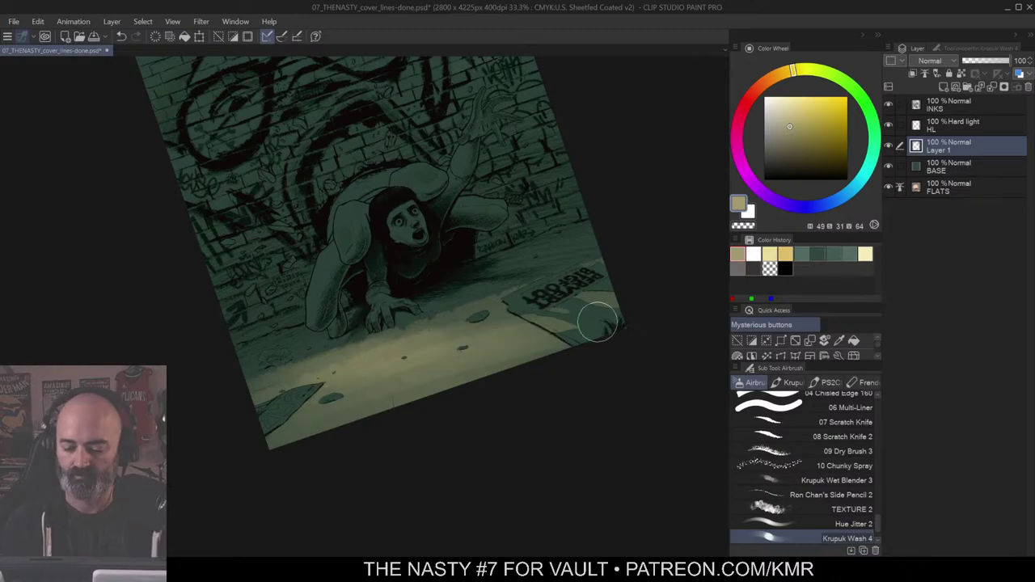
Step: Build up the khaki light over the near pavement with the Soft airbrush
{"action": "key", "text": "ctrl+space"}
{"action": "left_click", "coordinate": [511, 324], "text": "alt"}
{"action": "left_click", "coordinate": [503, 350], "text": "ctrl"}
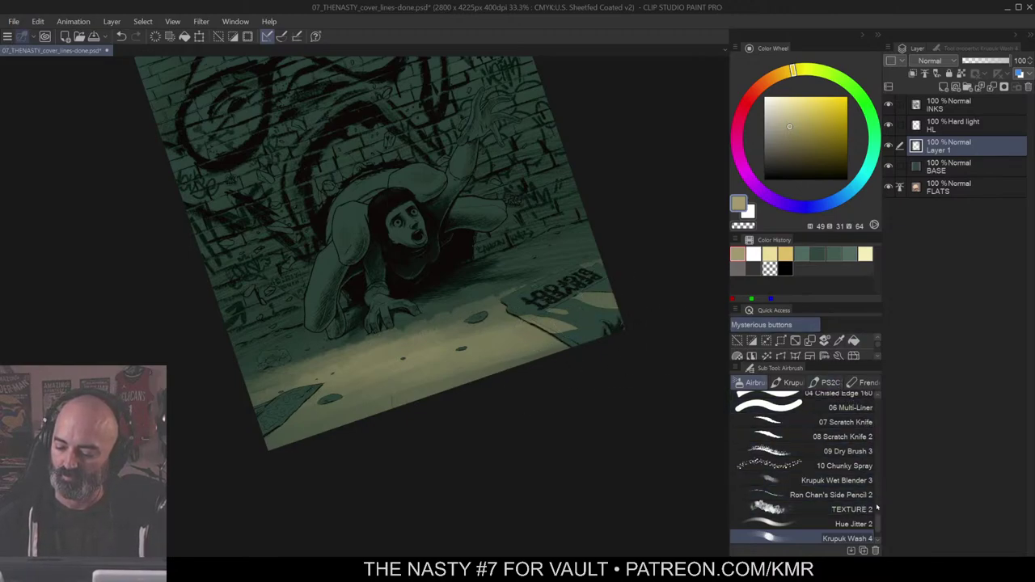
{"action": "left_click_drag", "start_coordinate": [878, 524], "coordinate": [876, 402]}
{"action": "left_click", "coordinate": [859, 402]}
{"action": "left_click_drag", "start_coordinate": [541, 377], "coordinate": [534, 312]}
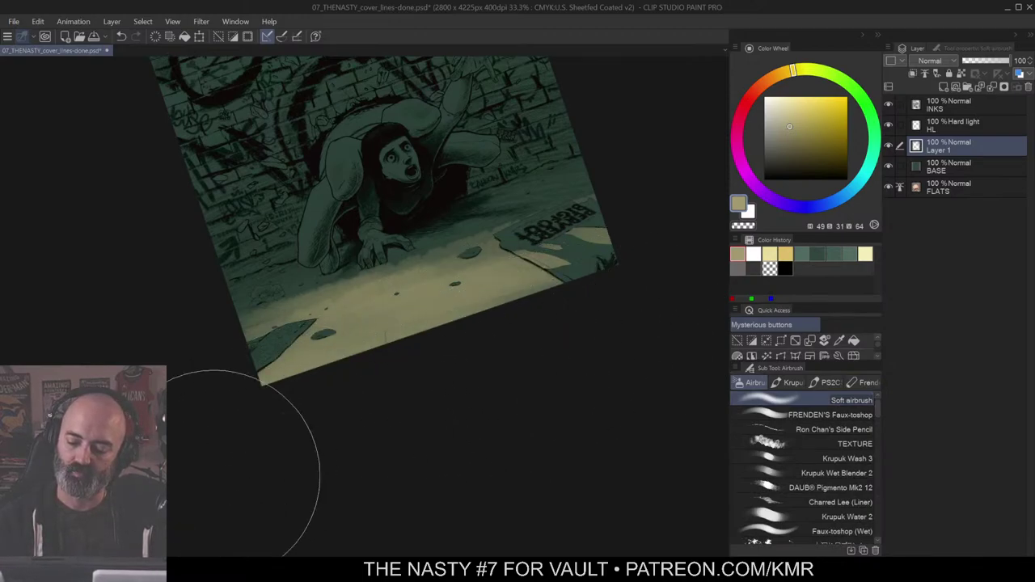
Step: Select the unlit papers and debris on the pavement and airbrush the same khaki light over them
{"action": "key", "text": "w"}
{"action": "left_click", "coordinate": [279, 351]}
{"action": "left_click", "coordinate": [292, 334], "text": "shift"}
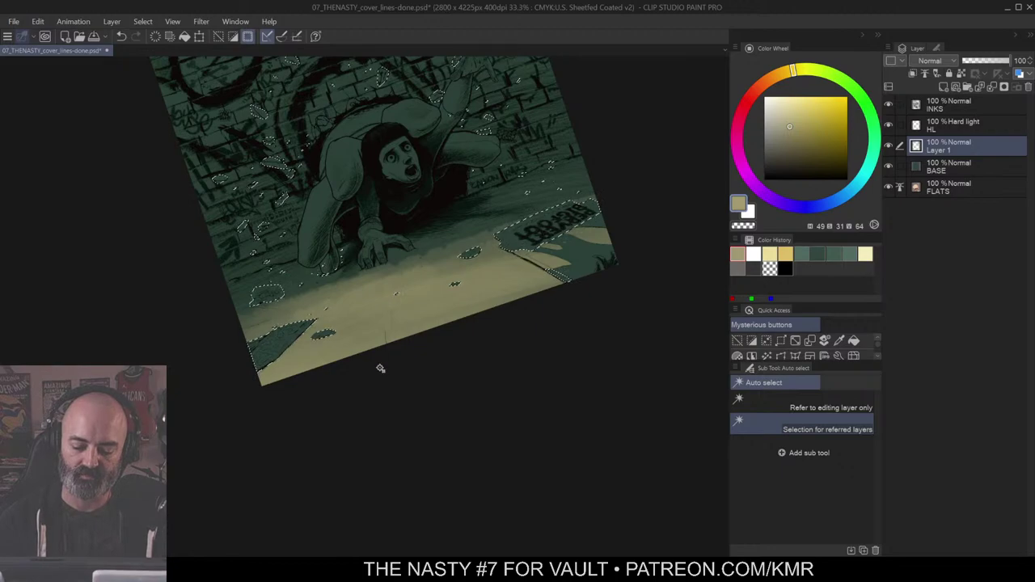
{"action": "key", "text": "b"}
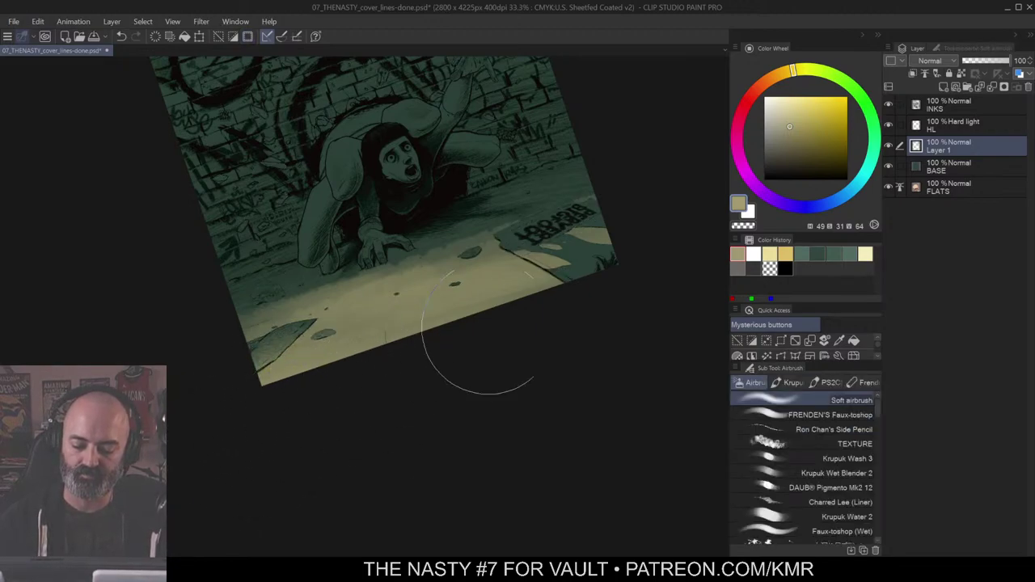
{"action": "key", "text": "w"}
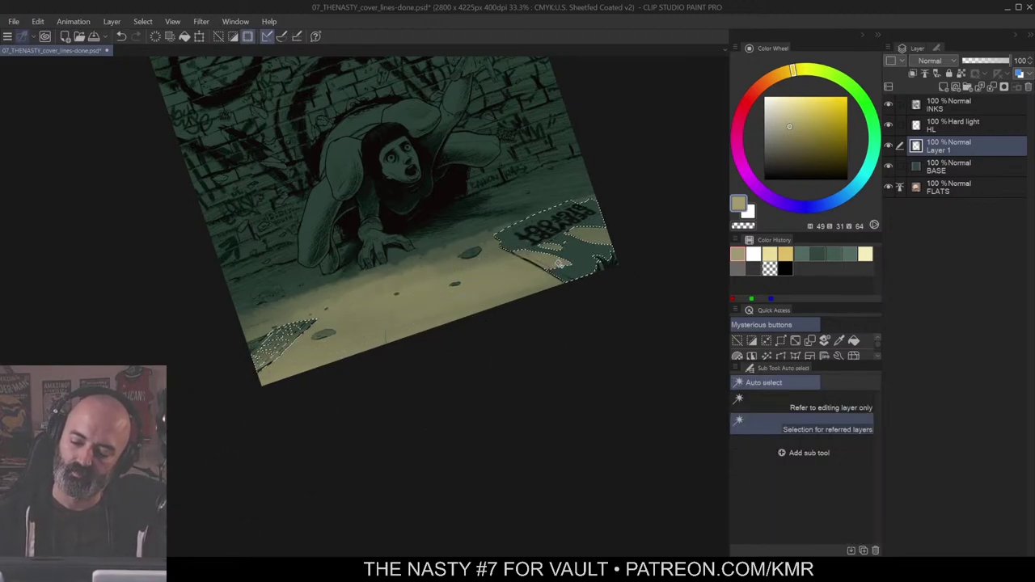
{"action": "key", "text": "ctrl+d"}
{"action": "key", "text": "b"}
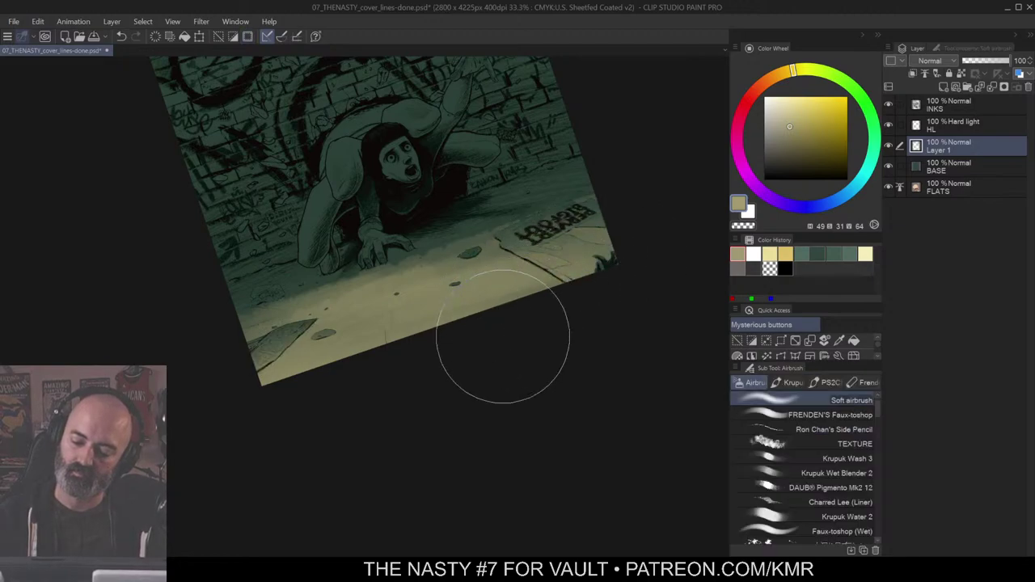
Step: Select the small loose stones, airbrush them with the khaki light, undo the last change and clear the selection
{"action": "key", "text": "w"}
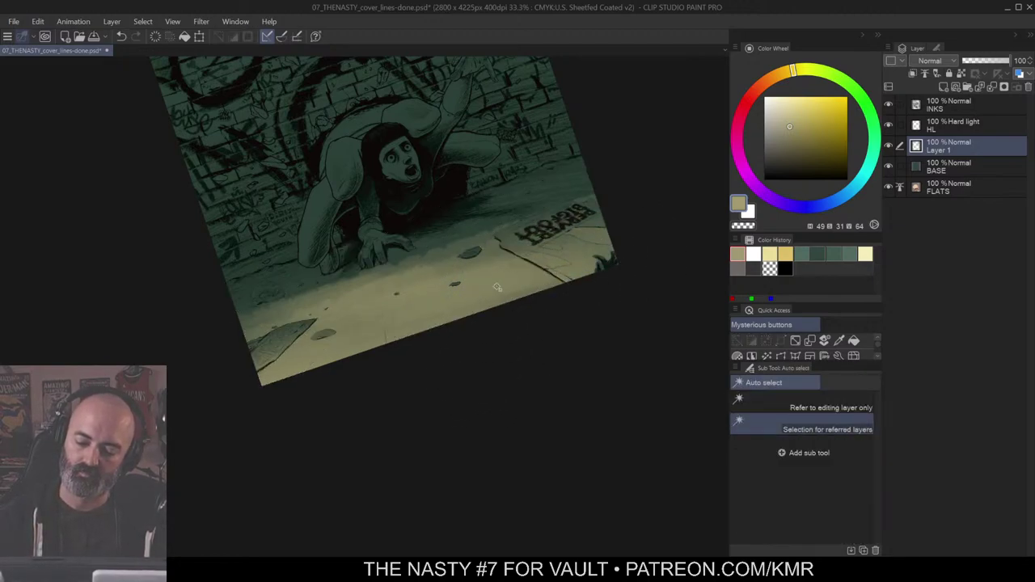
{"action": "key", "text": "b"}
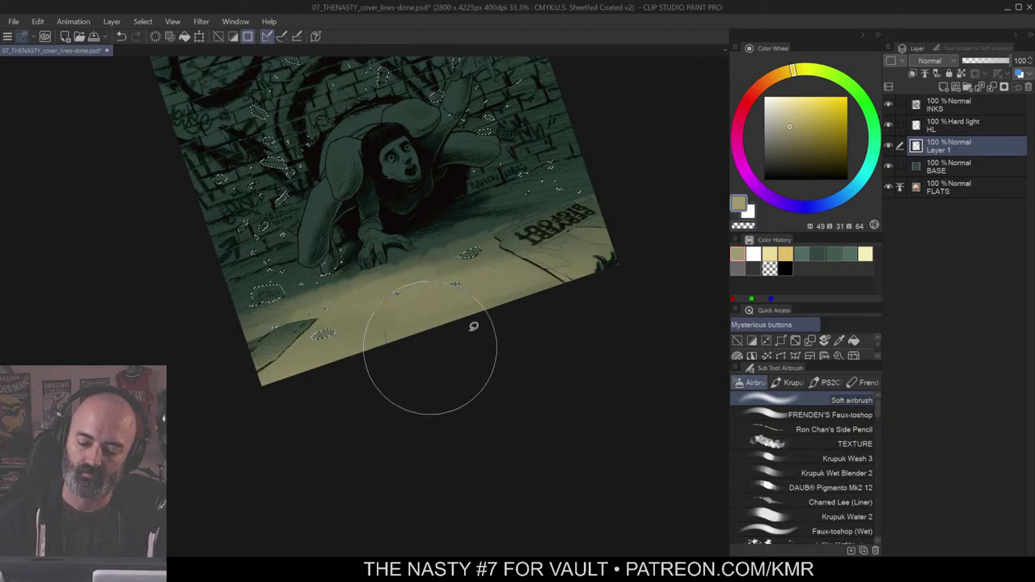
{"action": "key", "text": "m"}
{"action": "key", "text": "ctrl+z"}
{"action": "key", "text": "shift+space"}
{"action": "left_click_drag", "start_coordinate": [506, 103], "coordinate": [564, 121]}
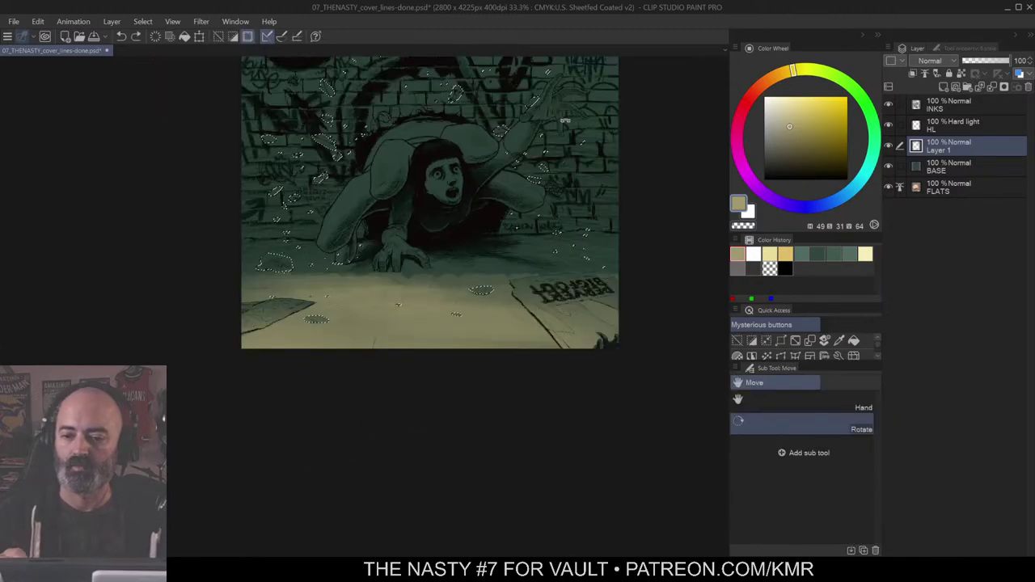
{"action": "key", "text": "ctrl+d"}
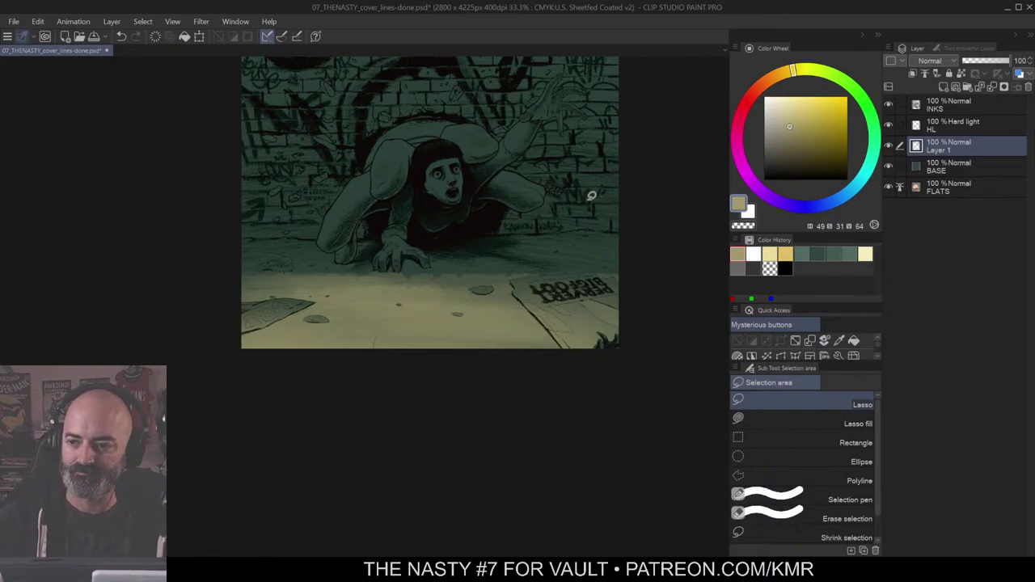
Step: Turn the canvas upside down and select the streak shapes on the Pervert Bigfoot paper
{"action": "key", "text": "space"}
{"action": "left_click_drag", "start_coordinate": [580, 156], "coordinate": [590, 208]}
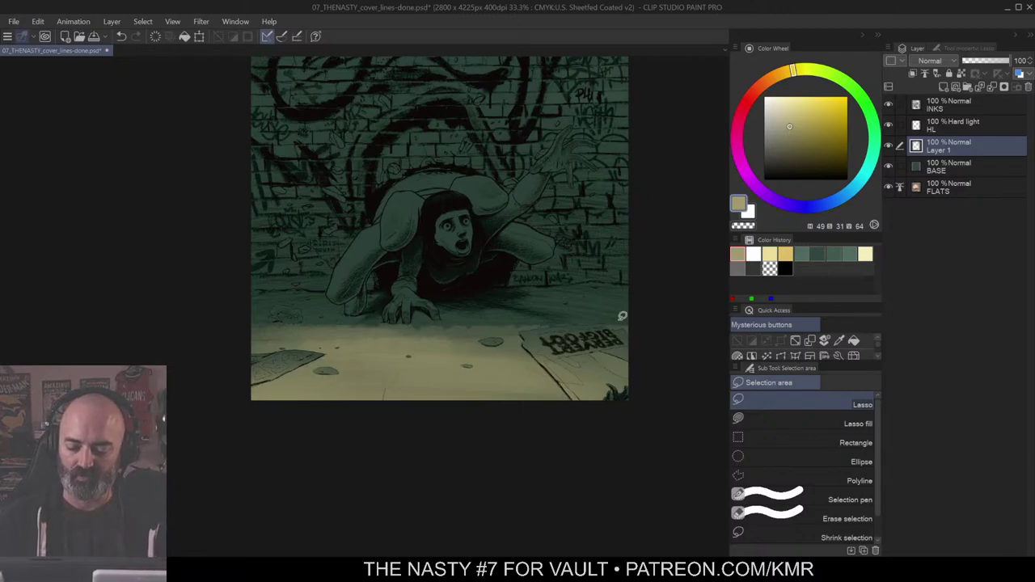
{"action": "left_click_drag", "start_coordinate": [577, 367], "coordinate": [526, 342]}
{"action": "left_click_drag", "start_coordinate": [588, 324], "coordinate": [222, 309]}
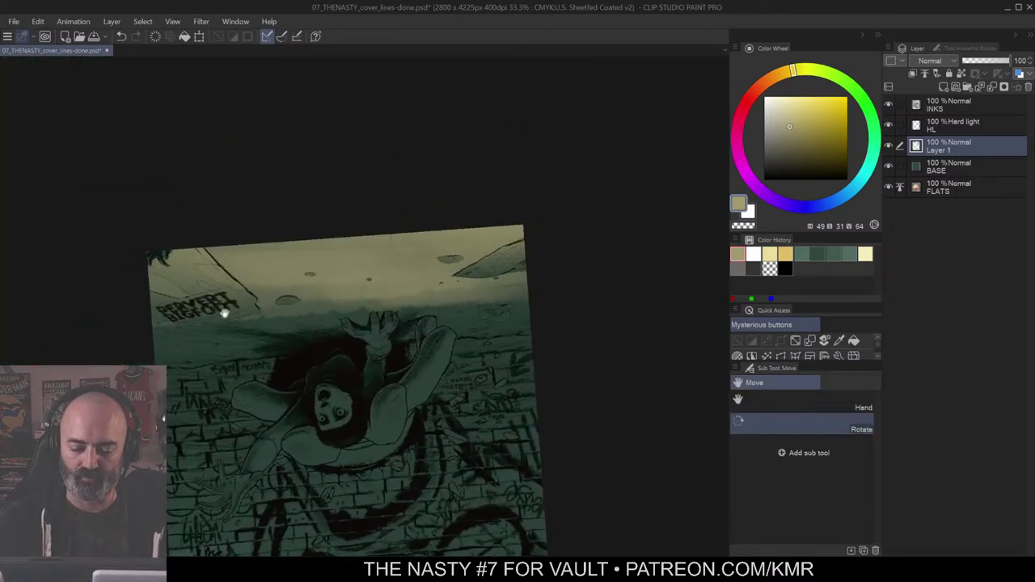
{"action": "left_click_drag", "start_coordinate": [291, 321], "coordinate": [460, 271]}
{"action": "left_click", "coordinate": [447, 254], "text": "ctrl"}
{"action": "key", "text": "w"}
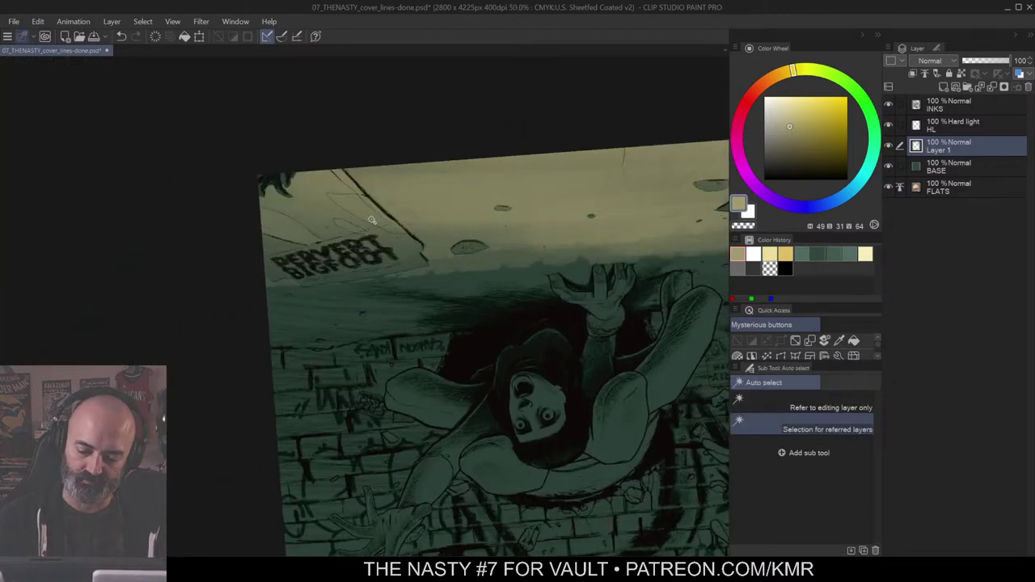
{"action": "left_click", "coordinate": [371, 219]}
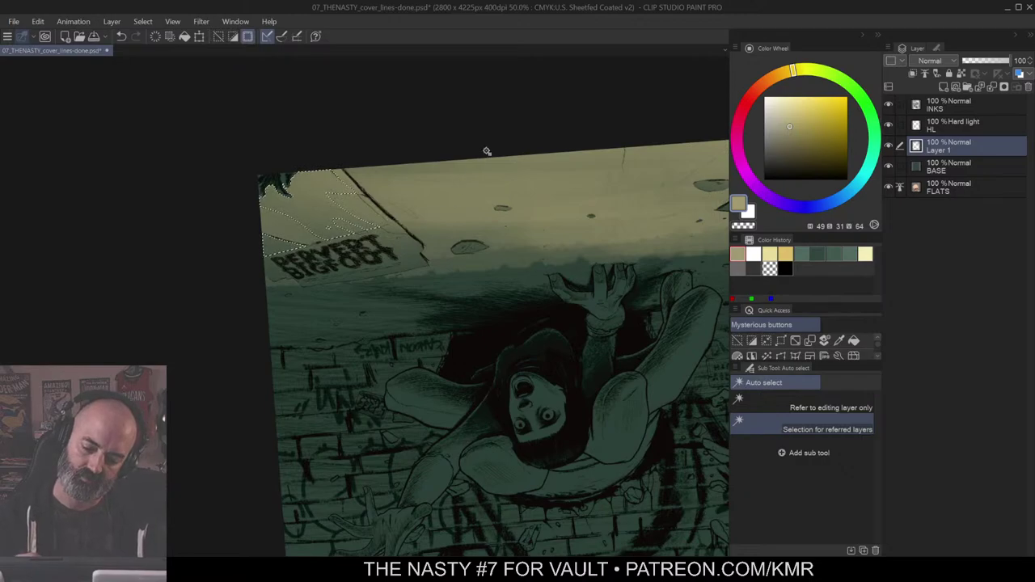
{"action": "left_click", "coordinate": [304, 241]}
{"action": "key", "text": "alt+Delete"}
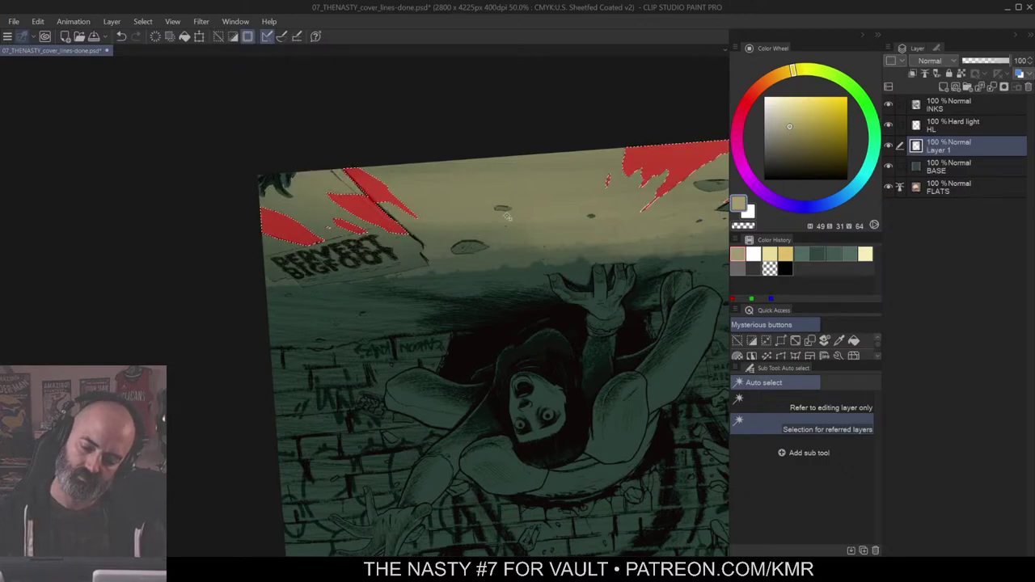
{"action": "key", "text": "ctrl+m"}
{"action": "key", "text": "m"}
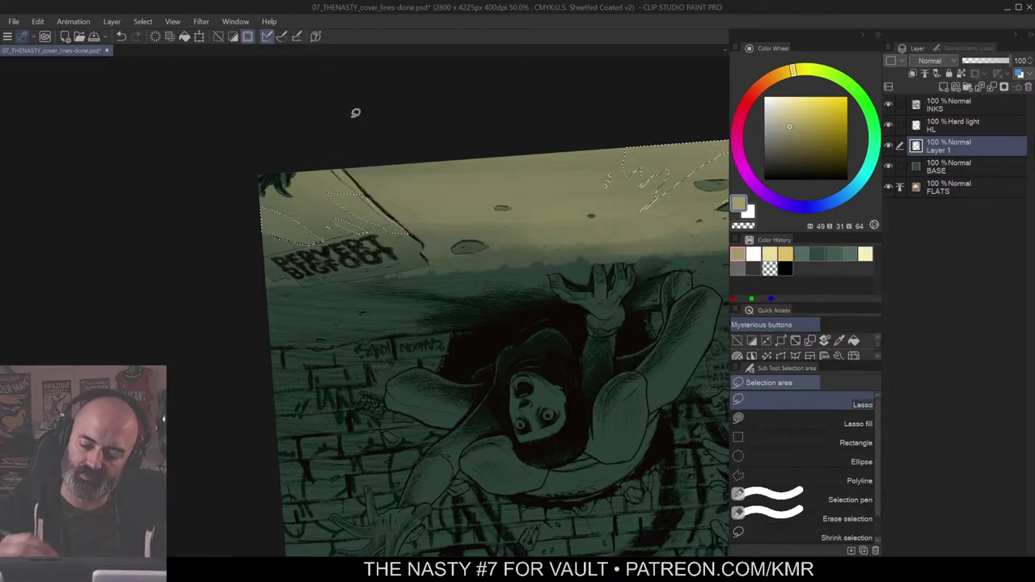
{"action": "key", "text": "ctrl+d"}
Step: Airbrush the paper's streaks with pale cream at hue 49, saturation 19, value 82, and a darker tone at saturation 30, value 71
{"action": "key", "text": "b"}
{"action": "left_click", "coordinate": [784, 109]}
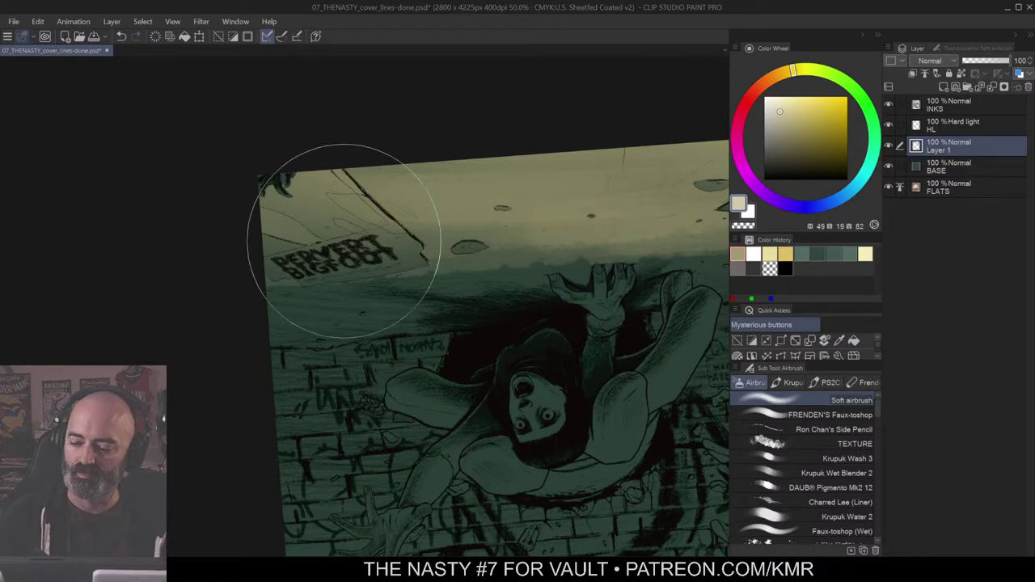
{"action": "key", "text": "]"}
{"action": "mouse_move", "coordinate": [292, 242]}
{"action": "left_mouse_down"}
{"action": "mouse_move", "coordinate": [312, 254]}
{"action": "mouse_move", "coordinate": [307, 263]}
{"action": "left_mouse_up"}
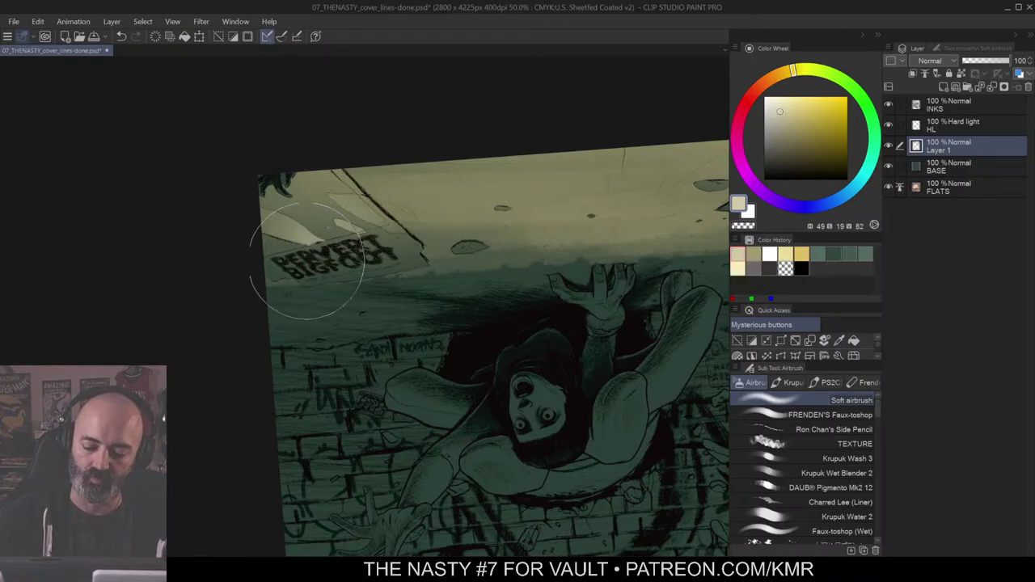
{"action": "mouse_move", "coordinate": [382, 257]}
{"action": "left_mouse_down"}
{"action": "mouse_move", "coordinate": [280, 247]}
{"action": "mouse_move", "coordinate": [389, 277]}
{"action": "left_mouse_up"}
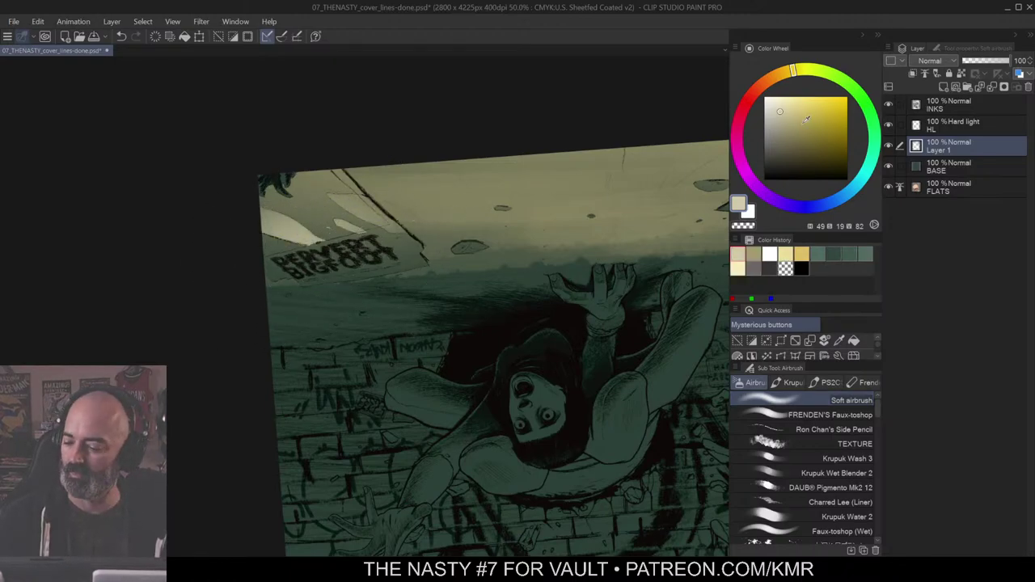
{"action": "left_click", "coordinate": [789, 120]}
{"action": "left_click_drag", "start_coordinate": [319, 243], "coordinate": [357, 231]}
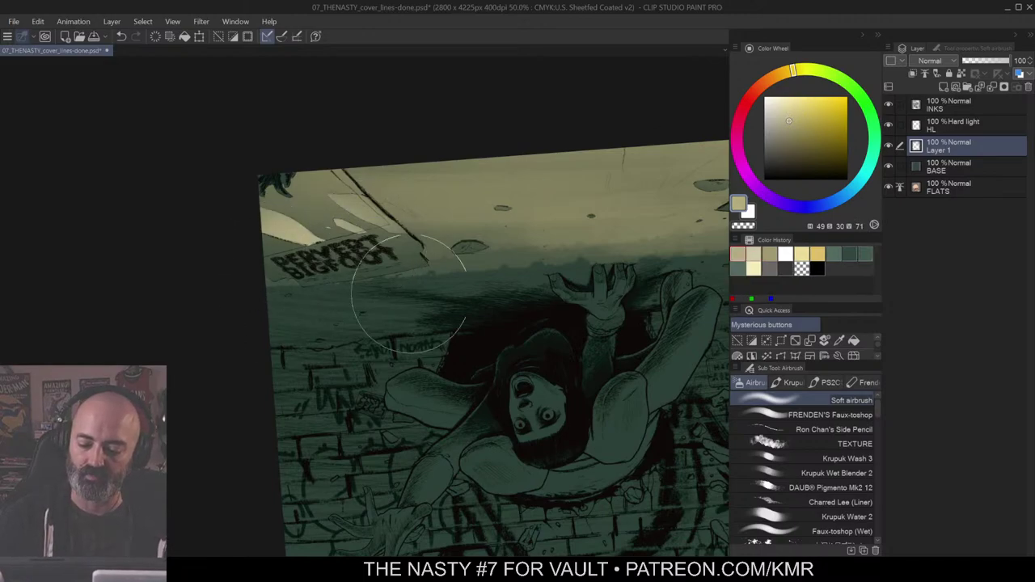
Step: Select the plain area surrounding the streaks on the Pervert Bigfoot paper
{"action": "key", "text": "w"}
{"action": "left_click", "coordinate": [322, 224]}
{"action": "key", "text": "m"}
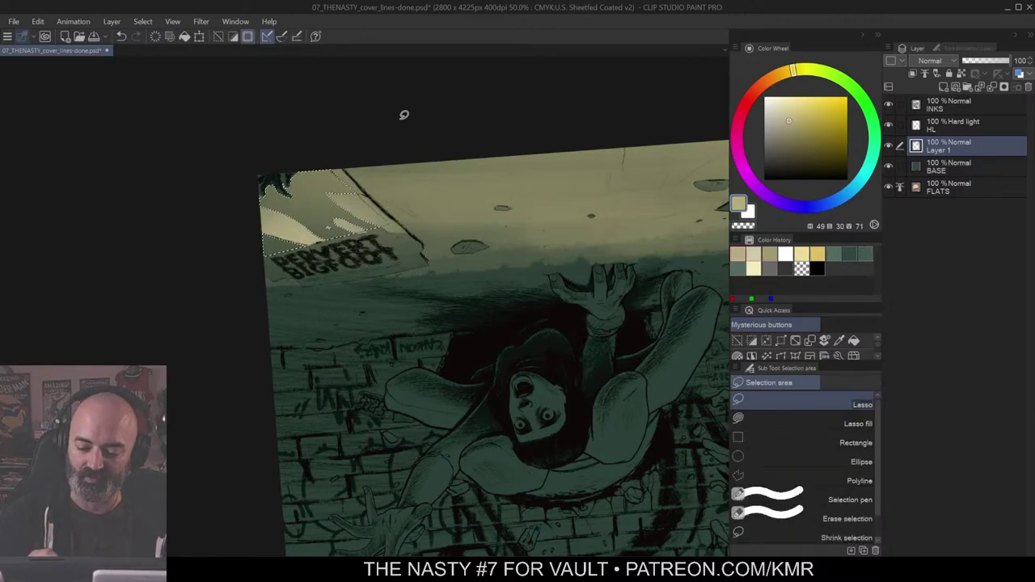
{"action": "left_click", "coordinate": [405, 116]}
{"action": "key", "text": "w"}
{"action": "left_click", "coordinate": [336, 233]}
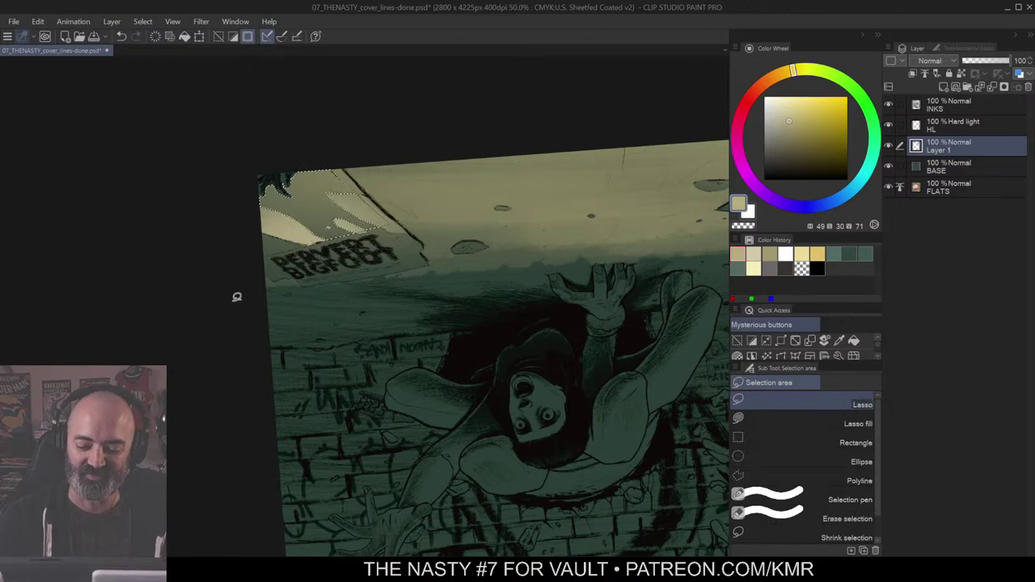
{"action": "key", "text": "ctrl+d"}
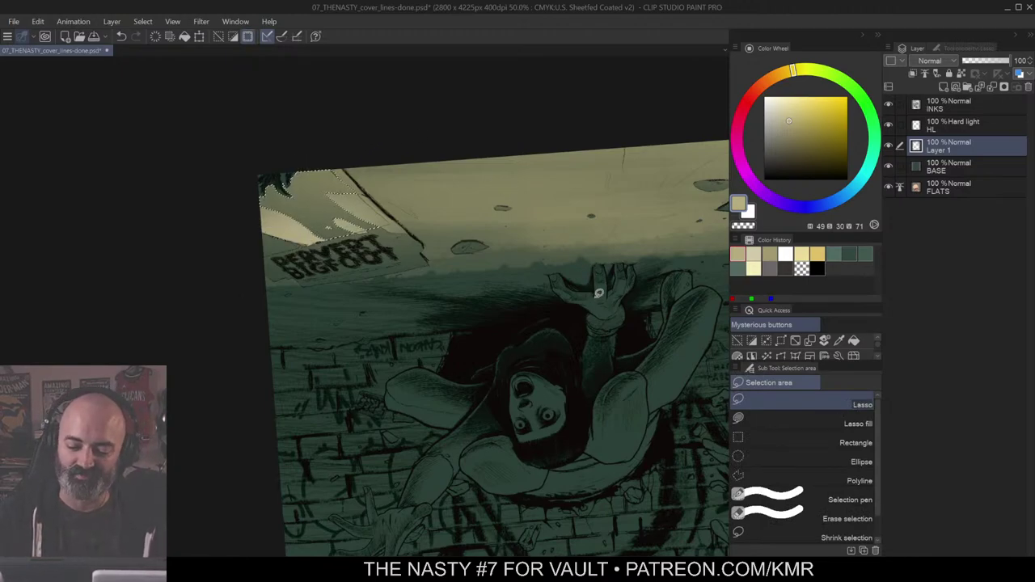
Step: Extend the selection to the paper's title strip and streaks, and lasso around the stray shape beyond the paper's dark edge
{"action": "key", "text": "w"}
{"action": "left_click", "coordinate": [385, 238]}
{"action": "left_click", "coordinate": [388, 224]}
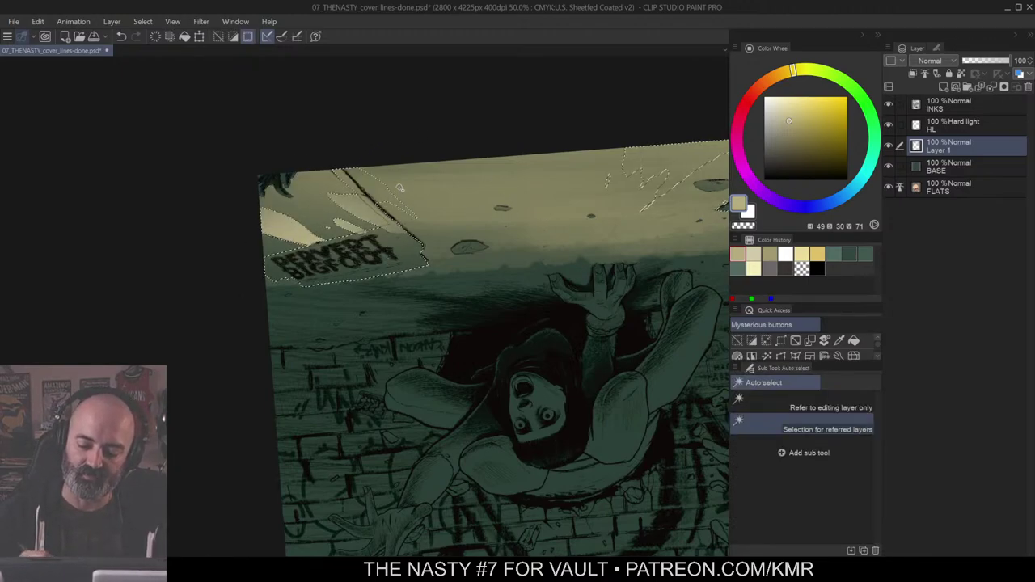
{"action": "key", "text": "m"}
{"action": "mouse_move", "coordinate": [345, 161]}
{"action": "left_mouse_down"}
{"action": "mouse_move", "coordinate": [423, 228]}
{"action": "mouse_move", "coordinate": [349, 127]}
{"action": "left_mouse_up"}
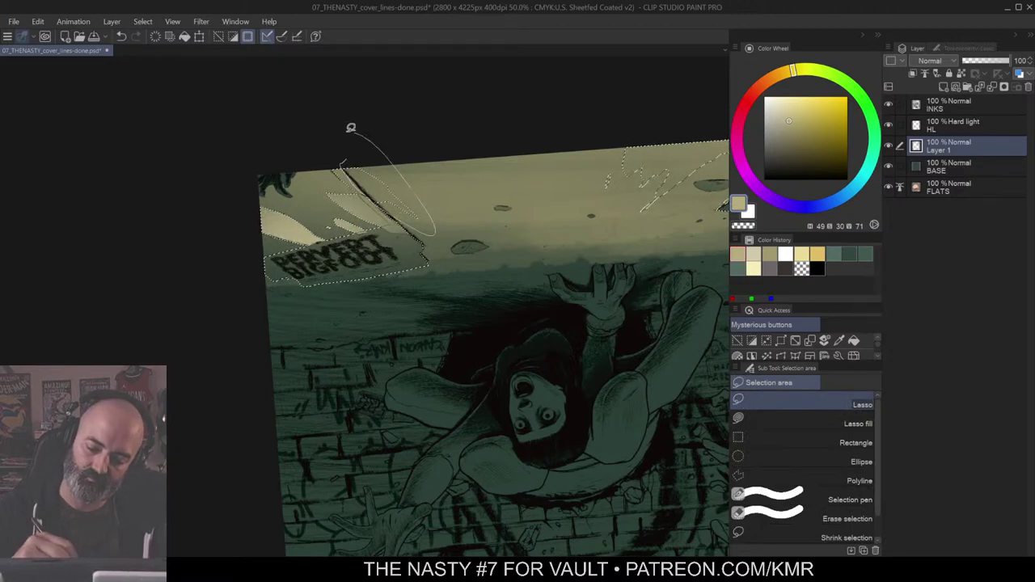
{"action": "key", "text": "ctrl+d"}
Step: Airbrush the selected area of the Pervert Bigfoot paper with light grey at hue 49, saturation 1, value 70, using an enlarged soft airbrush
{"action": "key", "text": "b"}
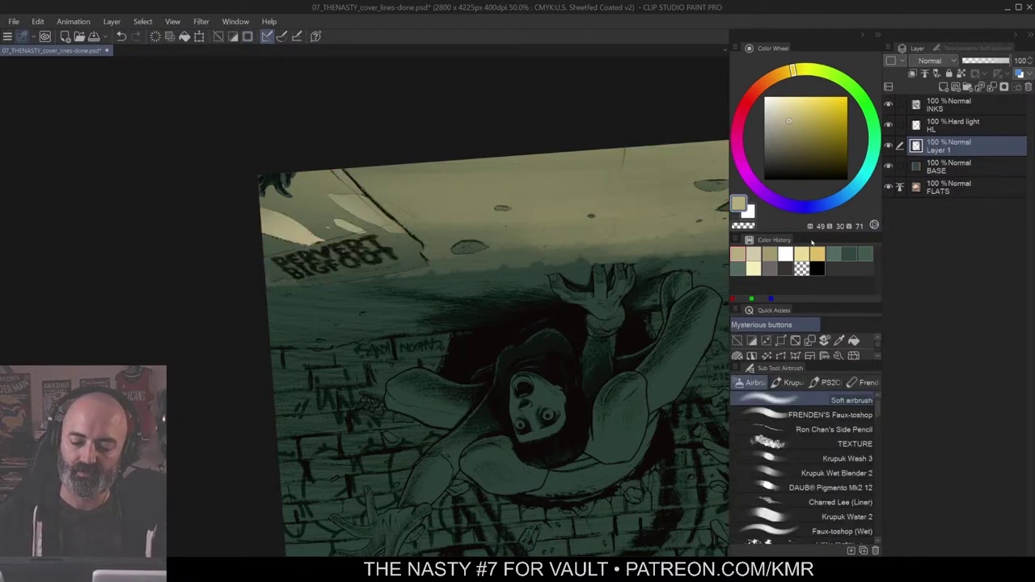
{"action": "key", "text": "w"}
{"action": "key", "text": "b"}
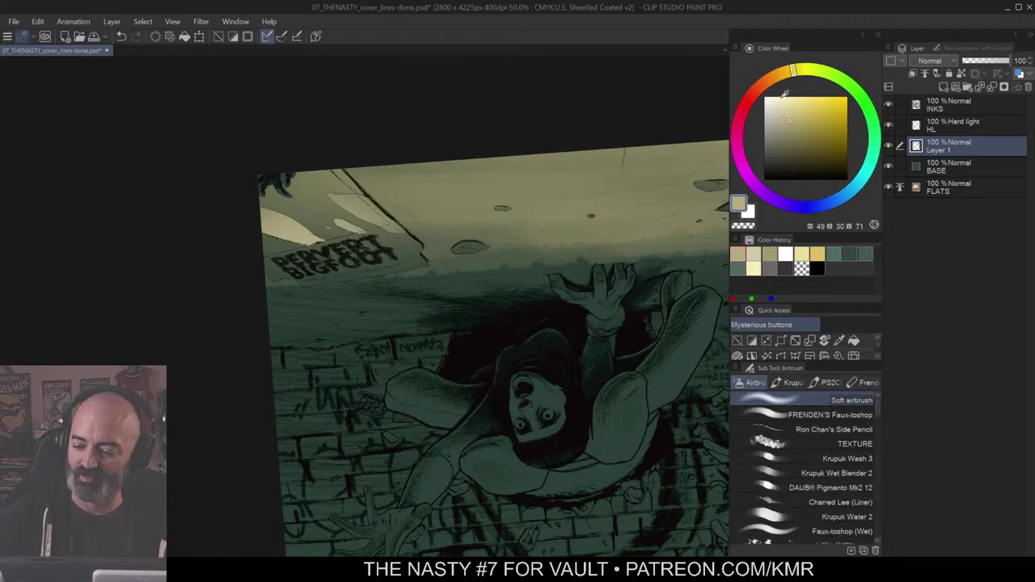
{"action": "left_click", "coordinate": [775, 108]}
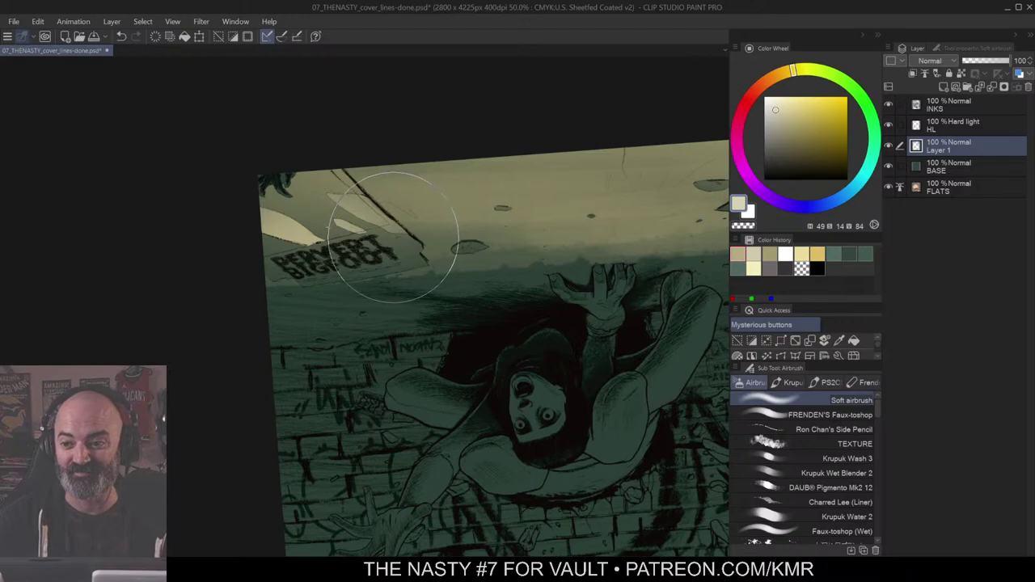
{"action": "key", "text": "]"}
{"action": "mouse_move", "coordinate": [331, 300]}
{"action": "left_mouse_down"}
{"action": "mouse_move", "coordinate": [417, 292]}
{"action": "mouse_move", "coordinate": [346, 292]}
{"action": "mouse_move", "coordinate": [385, 298]}
{"action": "left_mouse_up"}
{"action": "key", "text": "ctrl+z"}
{"action": "left_click_drag", "start_coordinate": [771, 124], "coordinate": [765, 121]}
{"action": "left_click_drag", "start_coordinate": [384, 312], "coordinate": [400, 287]}
Step: Turn the canvas upright and soften the edge between pavement light and shadow around the crawling figure's hand with Krupuk Wet Blender 2
{"action": "key", "text": "r"}
{"action": "mouse_move", "coordinate": [487, 119]}
{"action": "left_mouse_down"}
{"action": "mouse_move", "coordinate": [502, 127]}
{"action": "mouse_move", "coordinate": [480, 548]}
{"action": "mouse_move", "coordinate": [260, 501]}
{"action": "left_mouse_up"}
{"action": "left_click_drag", "start_coordinate": [444, 308], "coordinate": [608, 288]}
{"action": "mouse_move", "coordinate": [489, 335]}
{"action": "left_mouse_down"}
{"action": "mouse_move", "coordinate": [458, 328]}
{"action": "mouse_move", "coordinate": [481, 324]}
{"action": "left_mouse_up"}
{"action": "key", "text": "w"}
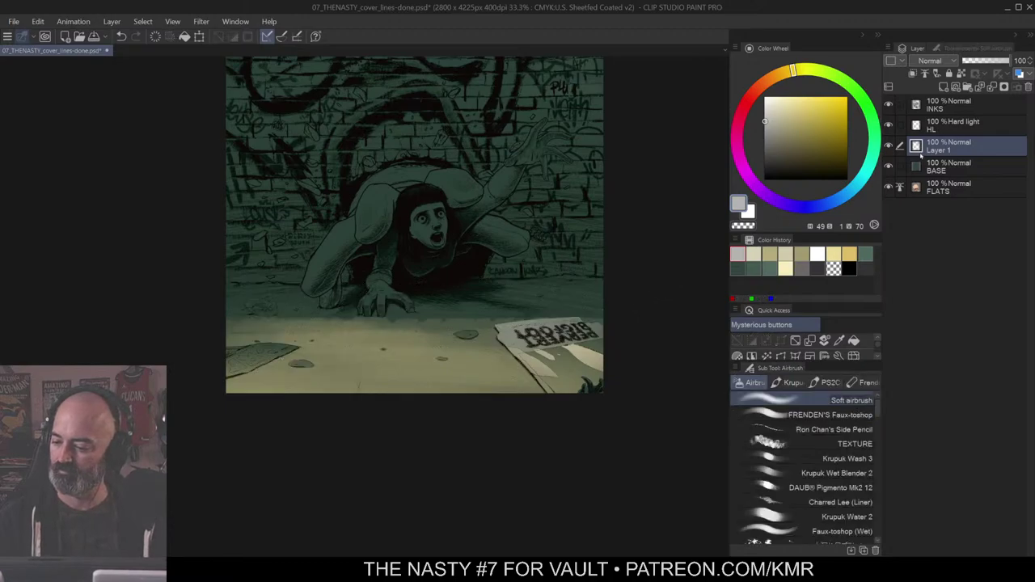
{"action": "key", "text": "b"}
{"action": "left_click", "coordinate": [862, 475]}
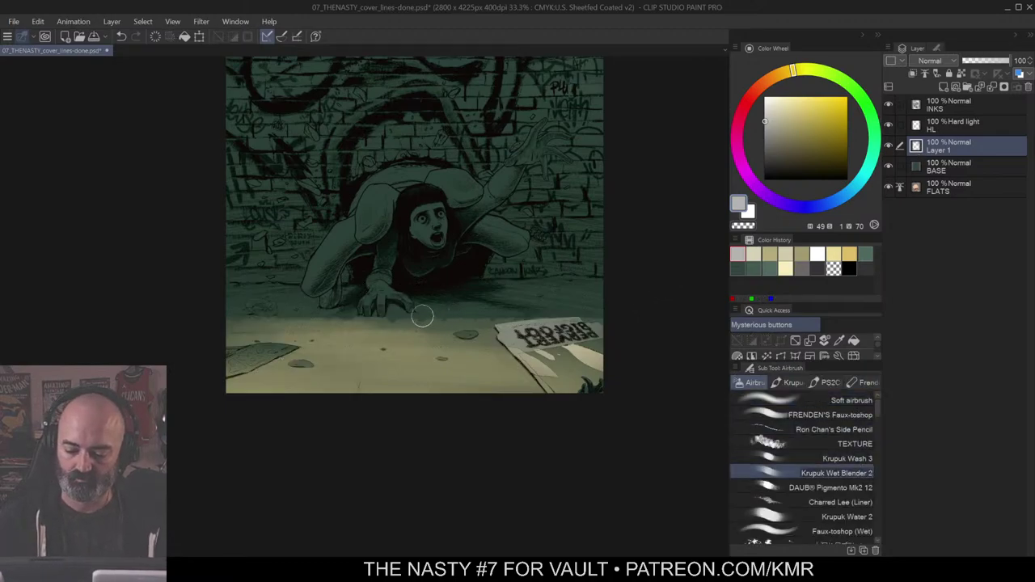
{"action": "key", "text": "ctrl+z"}
{"action": "mouse_move", "coordinate": [466, 321]}
{"action": "left_mouse_down"}
{"action": "mouse_move", "coordinate": [412, 316]}
{"action": "mouse_move", "coordinate": [458, 318]}
{"action": "left_mouse_up"}
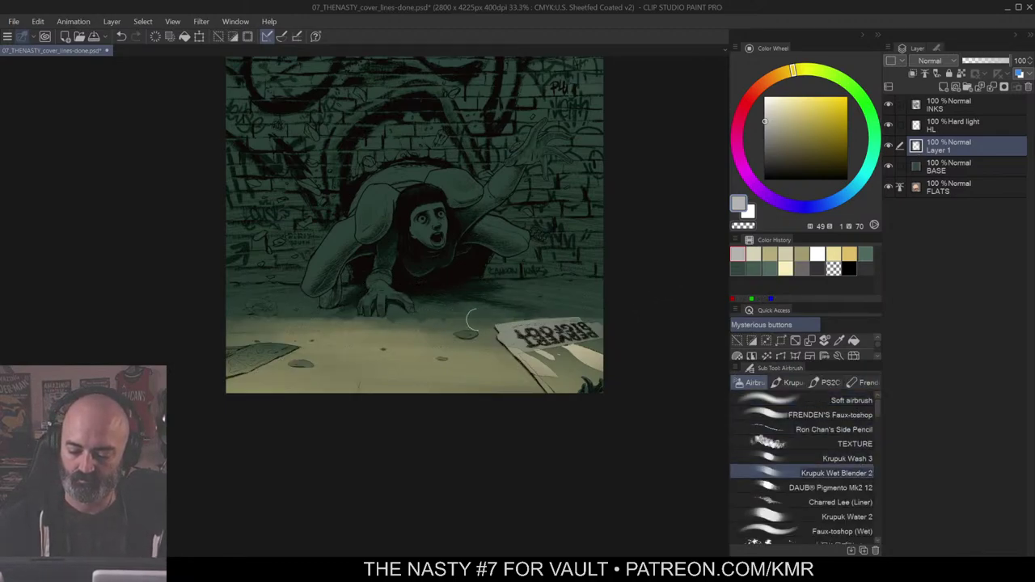
{"action": "left_click_drag", "start_coordinate": [307, 321], "coordinate": [333, 318]}
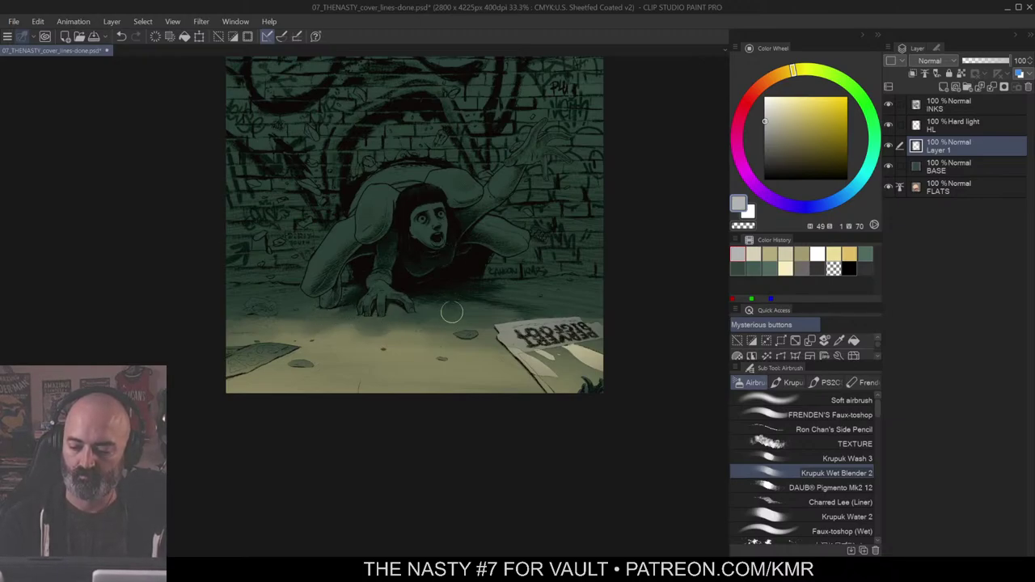
{"action": "left_click_drag", "start_coordinate": [340, 306], "coordinate": [338, 308]}
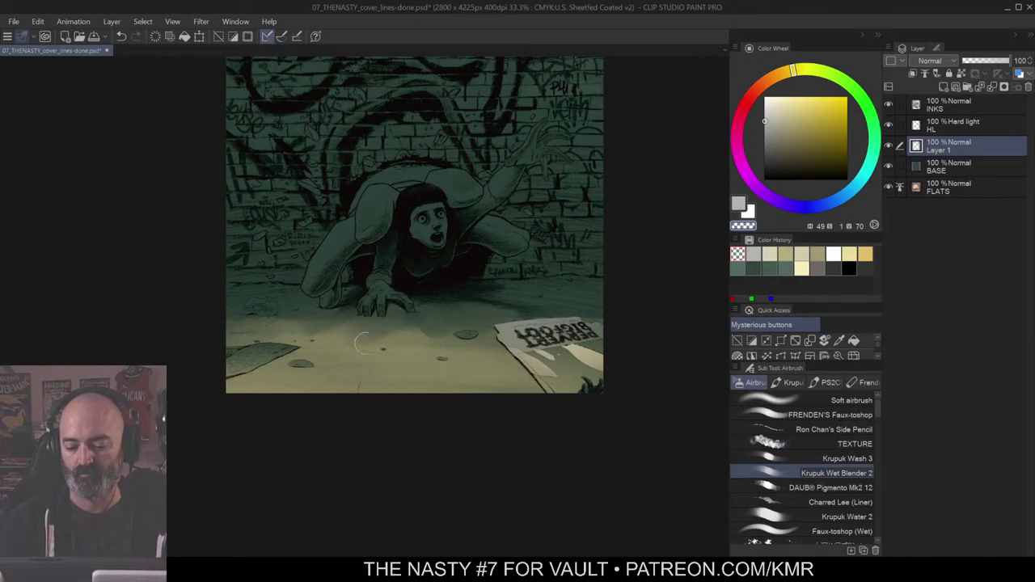
Step: Lasso five tapering horizontal streak shapes across the face graffiti on the brick wall
{"action": "key", "text": "ctrl+space"}
{"action": "left_click_drag", "start_coordinate": [484, 318], "coordinate": [573, 286]}
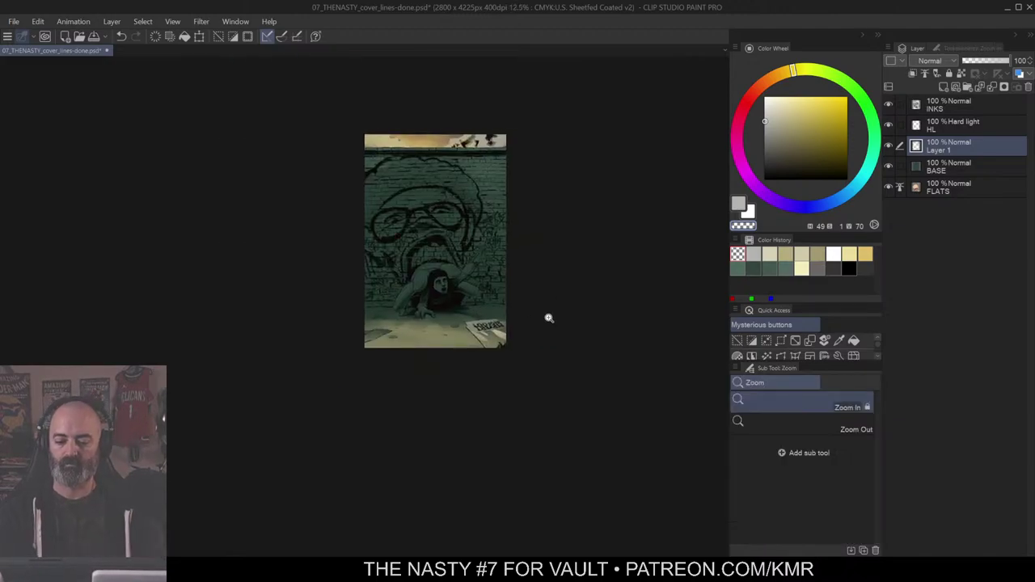
{"action": "key", "text": "m"}
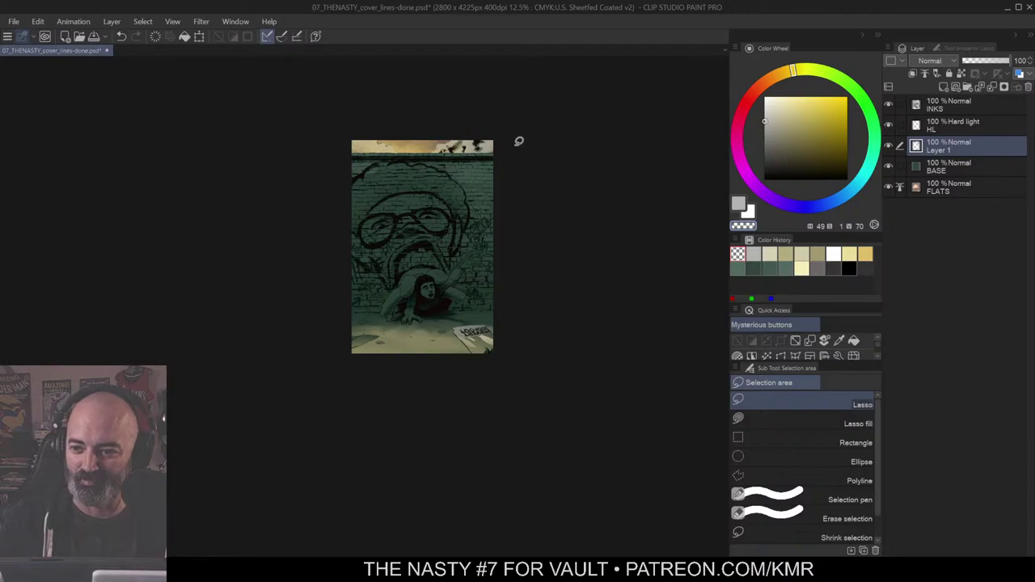
{"action": "key", "text": "ctrl+space"}
{"action": "left_click", "coordinate": [477, 284]}
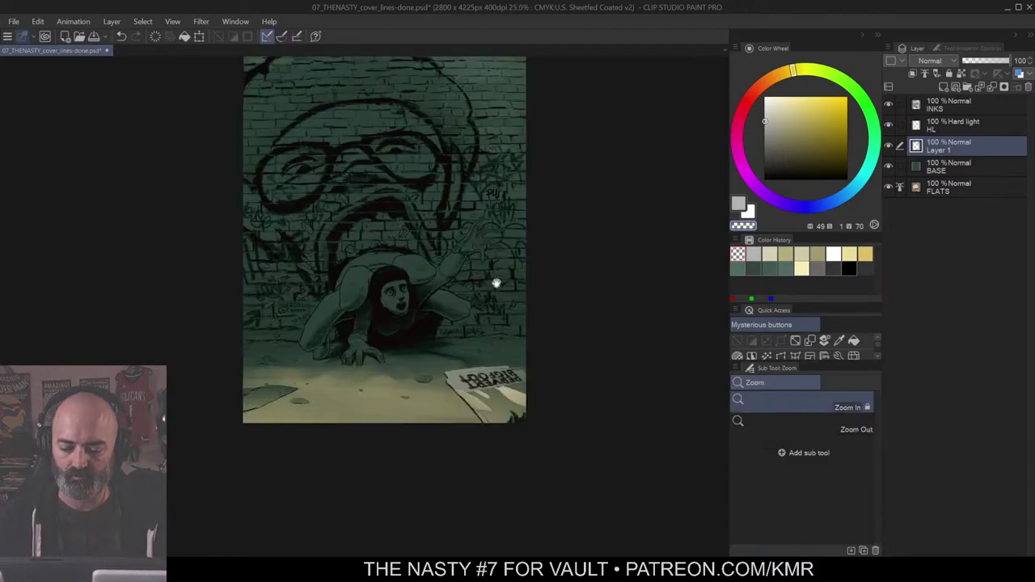
{"action": "left_click_drag", "start_coordinate": [494, 283], "coordinate": [548, 309]}
{"action": "left_click_drag", "start_coordinate": [589, 277], "coordinate": [581, 322]}
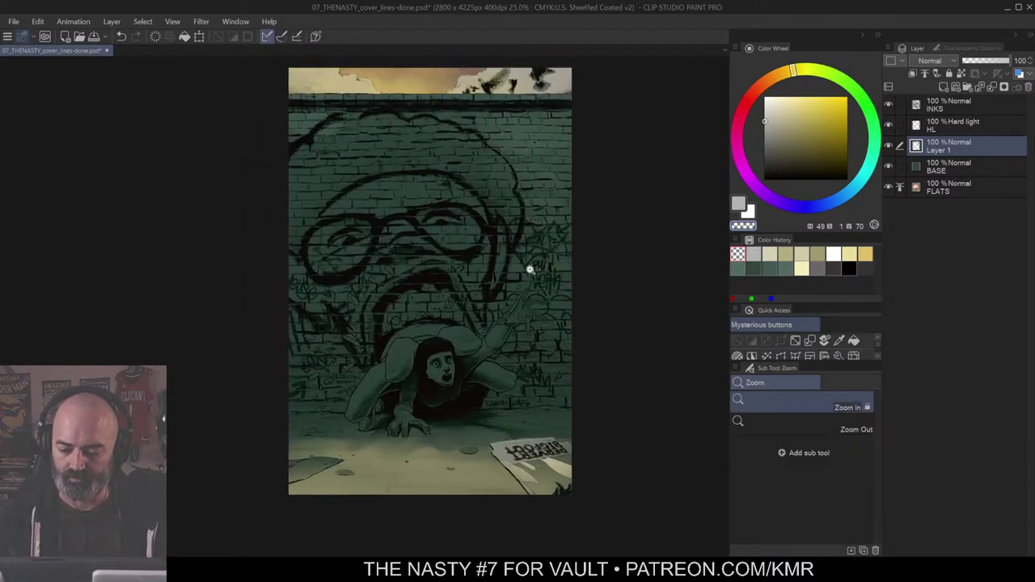
{"action": "key", "text": "w"}
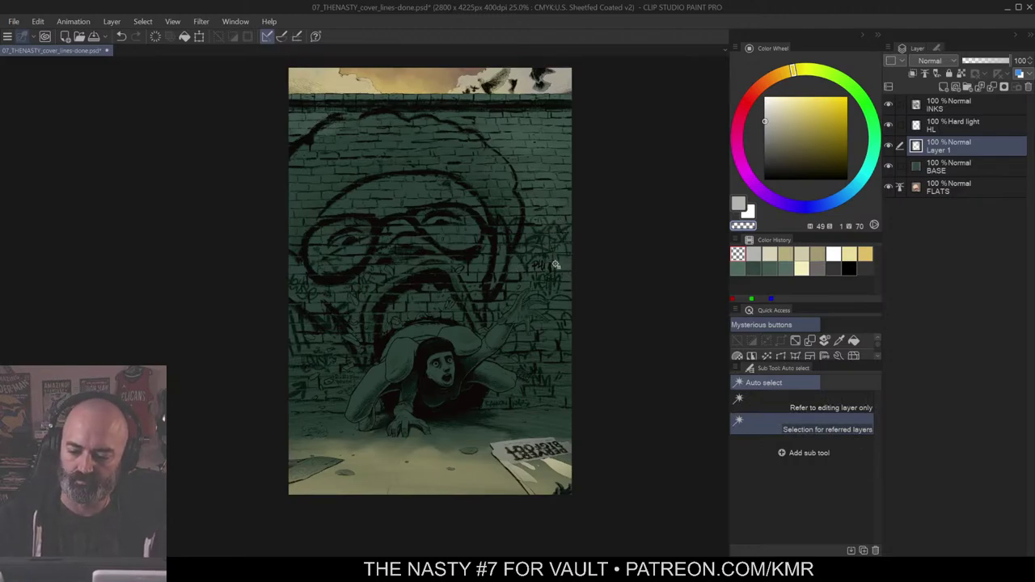
{"action": "key", "text": "m"}
{"action": "left_click_drag", "start_coordinate": [540, 120], "coordinate": [544, 147]}
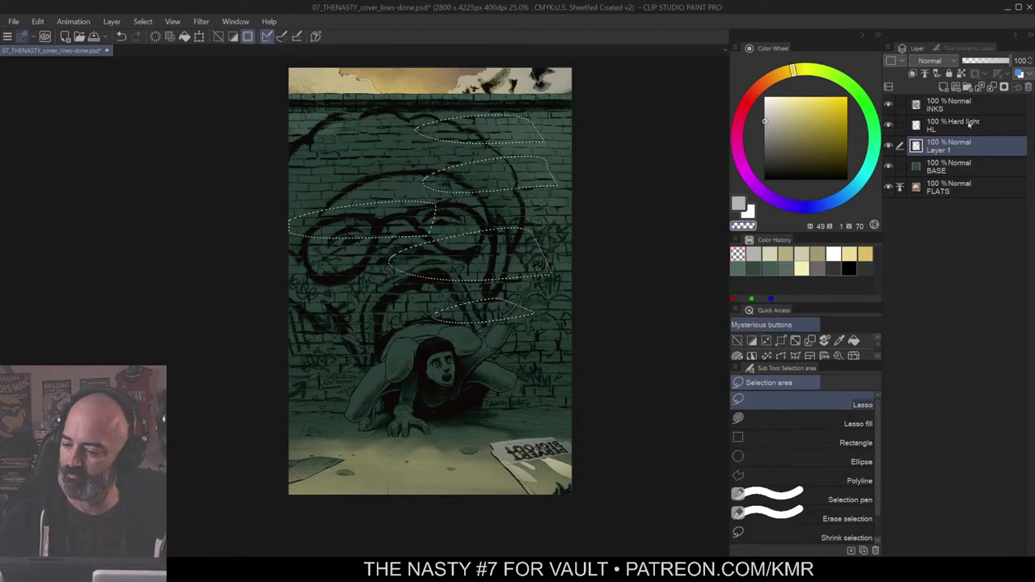
Step: Add a level correction layer above Layer 1 for the lassoed streaks, lowering the RGB white input point and brightening the green channel's midtones
{"action": "right_click", "coordinate": [957, 147]}
{"action": "mouse_move", "coordinate": [930, 173]}
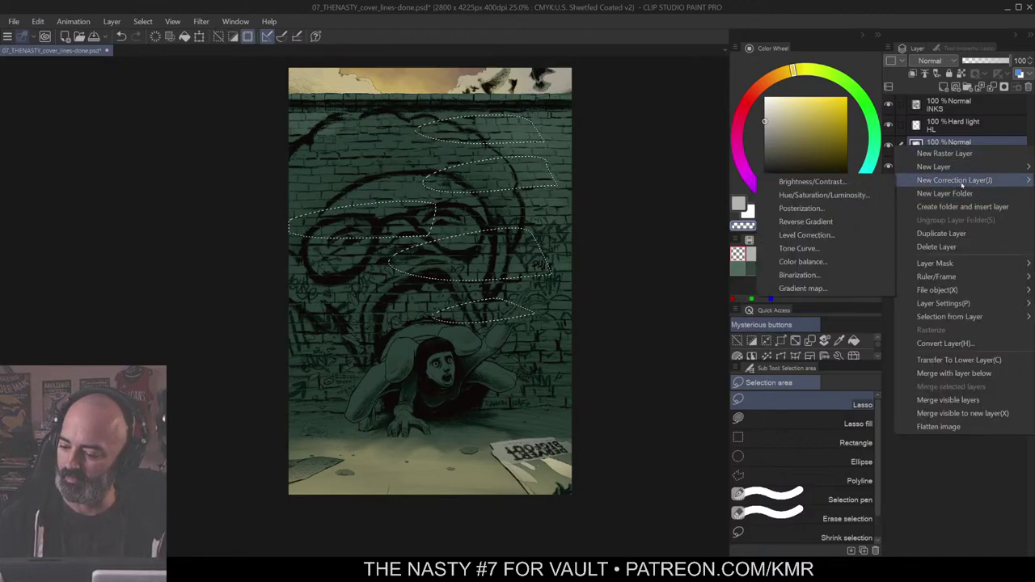
{"action": "left_click", "coordinate": [822, 232]}
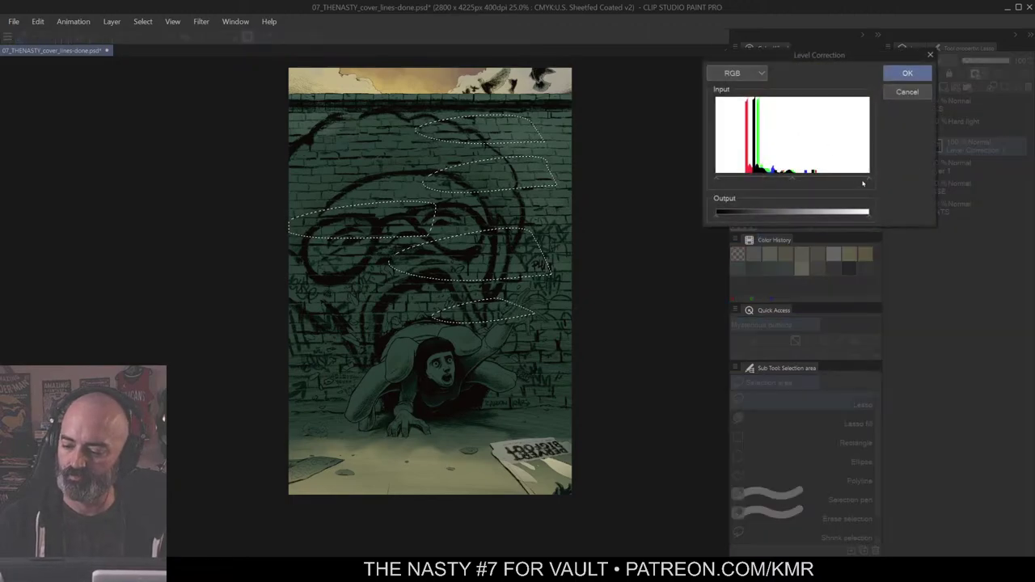
{"action": "left_click_drag", "start_coordinate": [867, 180], "coordinate": [842, 188]}
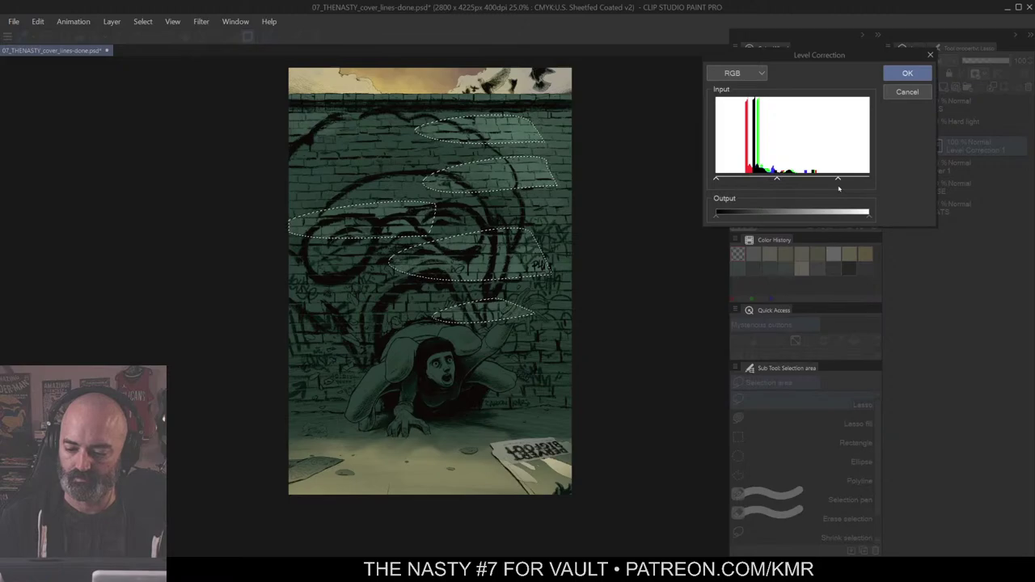
{"action": "left_click", "coordinate": [736, 72]}
{"action": "left_click", "coordinate": [732, 114]}
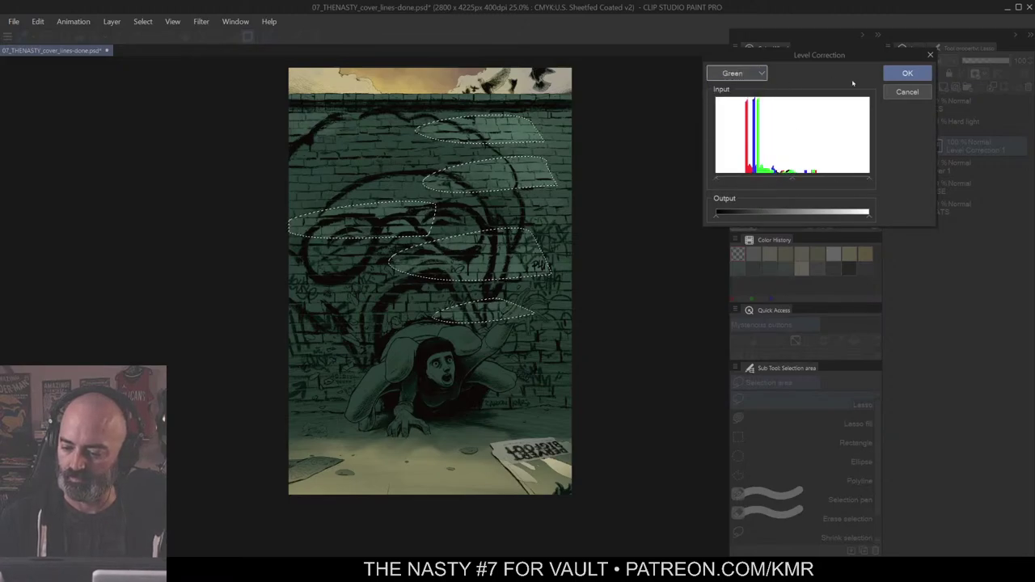
{"action": "left_click_drag", "start_coordinate": [793, 181], "coordinate": [796, 182]}
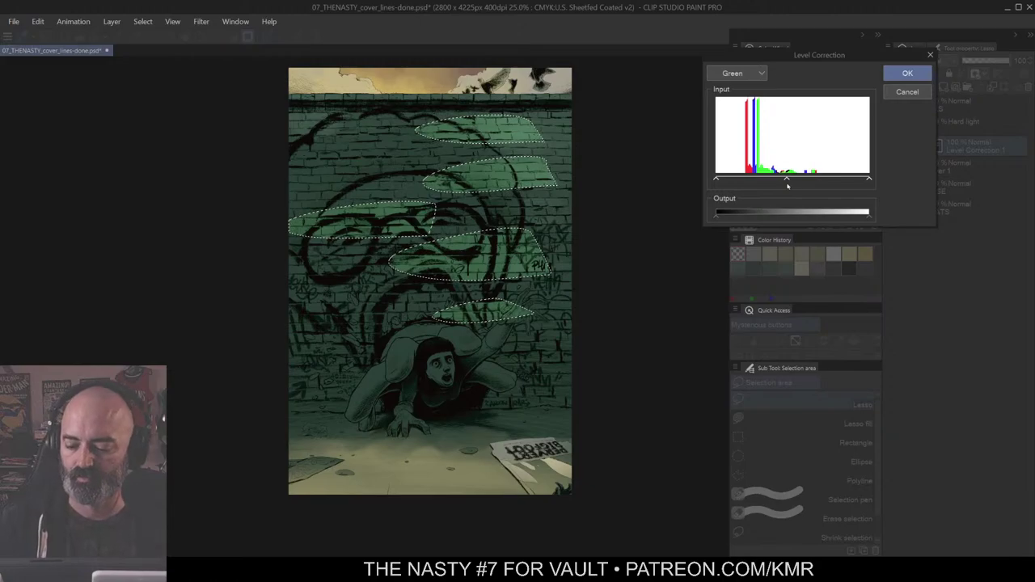
{"action": "key", "text": "Return"}
Step: Clear the streaks from the level correction layer's mask and select the brick wall
{"action": "key", "text": "g"}
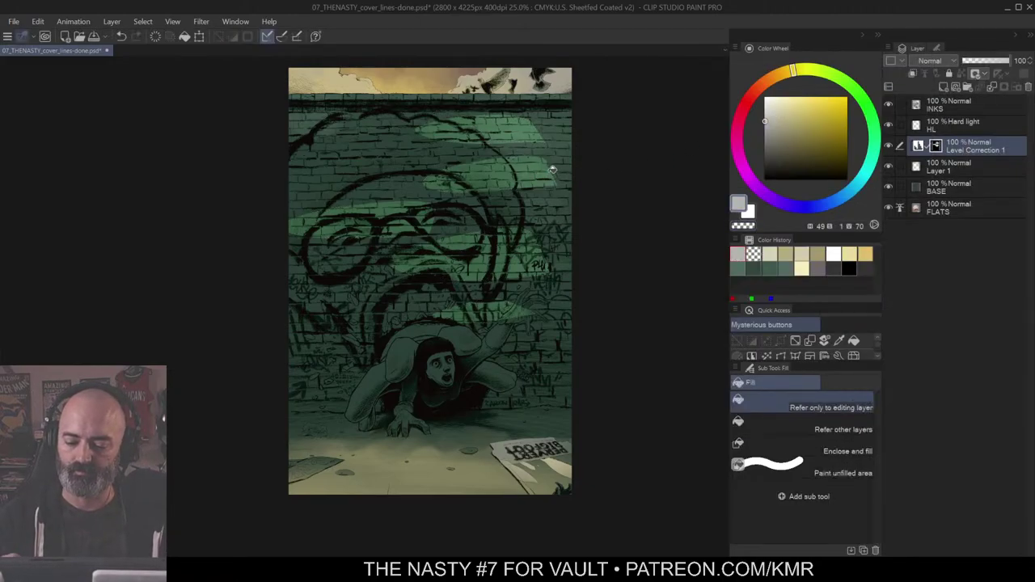
{"action": "left_click_drag", "start_coordinate": [557, 193], "coordinate": [569, 230]}
{"action": "left_click", "coordinate": [515, 185], "text": "ctrl"}
{"action": "left_click_drag", "start_coordinate": [492, 168], "coordinate": [512, 221]}
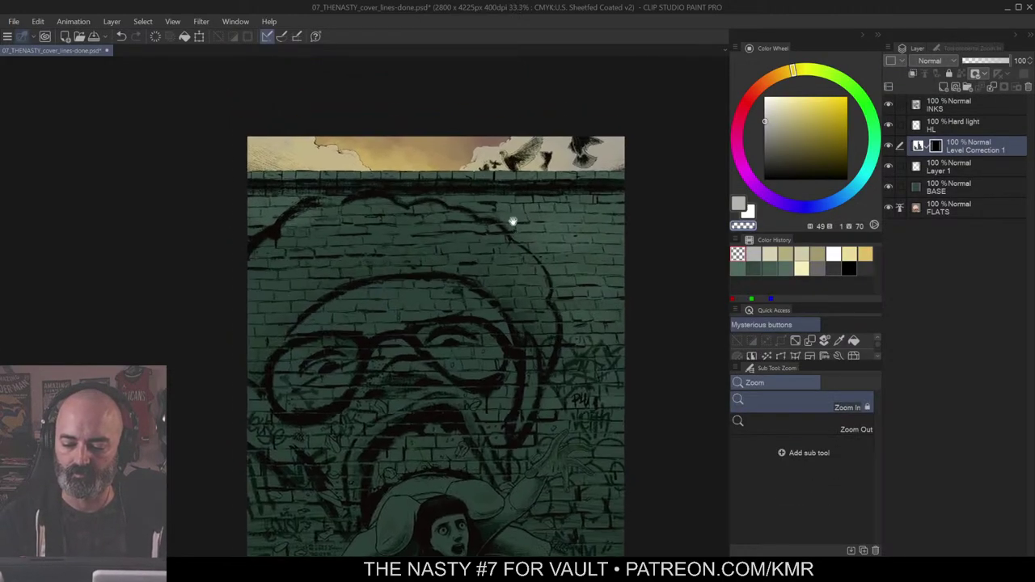
{"action": "left_click", "coordinate": [513, 218], "text": "ctrl"}
{"action": "key", "text": "w"}
{"action": "left_click", "coordinate": [521, 167]}
{"action": "key", "text": "ctrl+d"}
{"action": "key", "text": "b"}
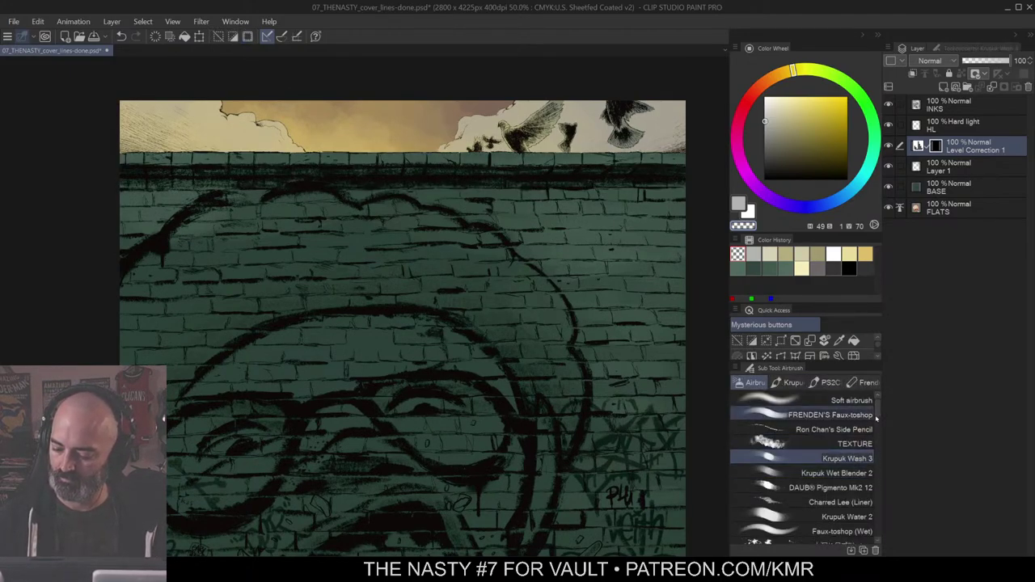
Step: Move the Krupuk Wash 4 brush up the airbrush list to directly below FRENDEN'S Faux-toshop
{"action": "left_click_drag", "start_coordinate": [878, 407], "coordinate": [874, 542]}
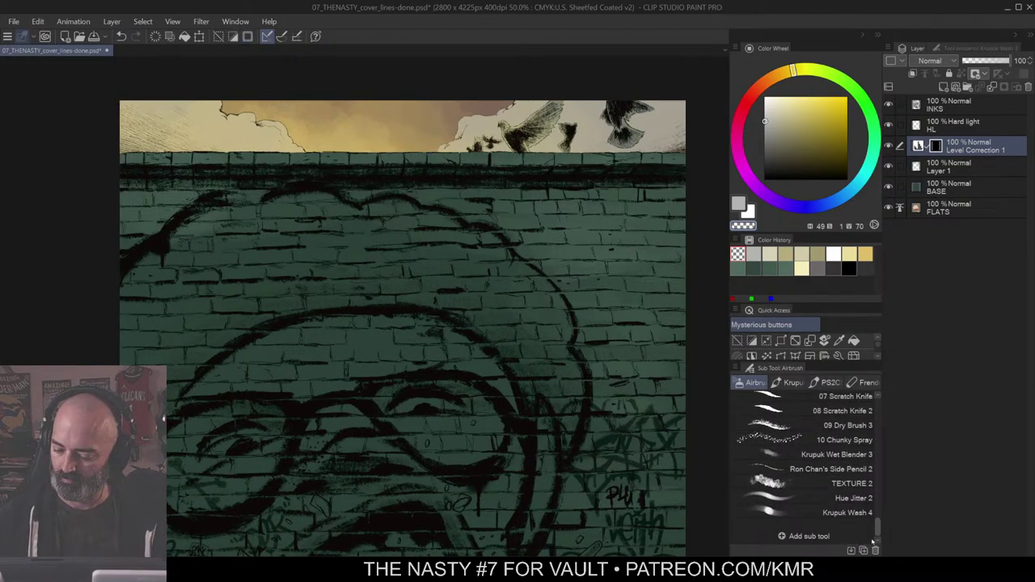
{"action": "left_click", "coordinate": [856, 497]}
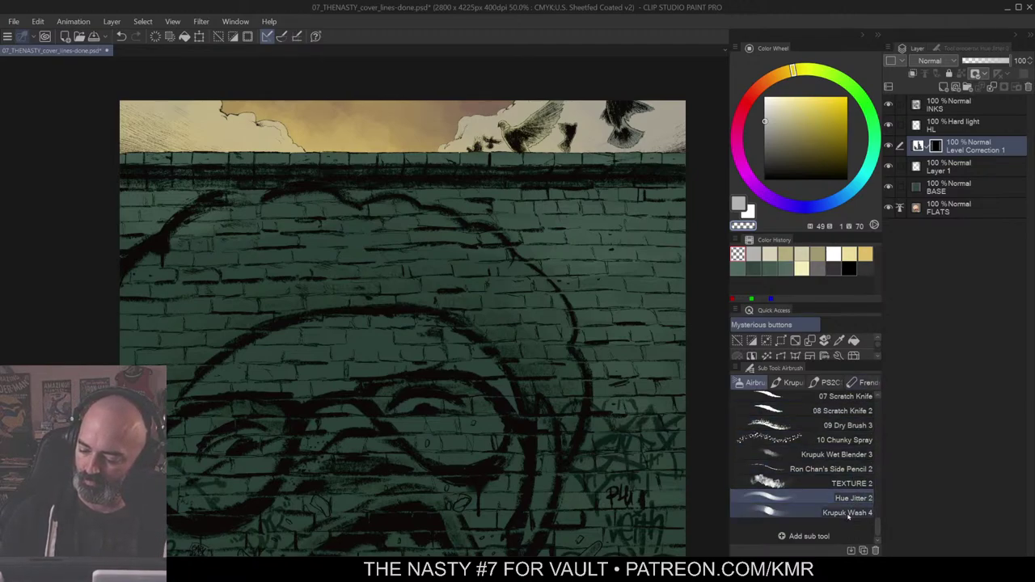
{"action": "left_click_drag", "start_coordinate": [848, 513], "coordinate": [839, 395]}
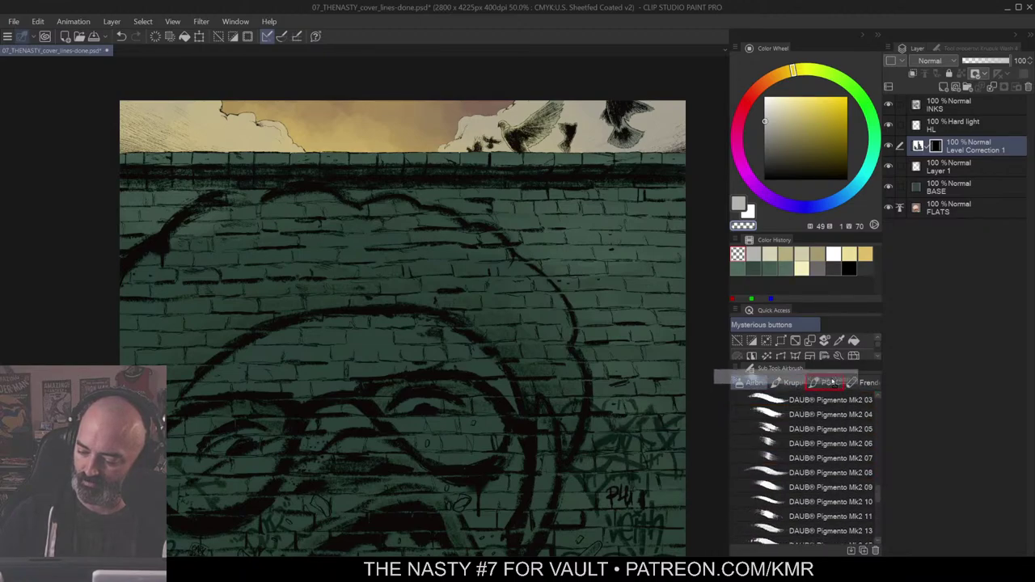
{"action": "left_click_drag", "start_coordinate": [833, 382], "coordinate": [835, 397]}
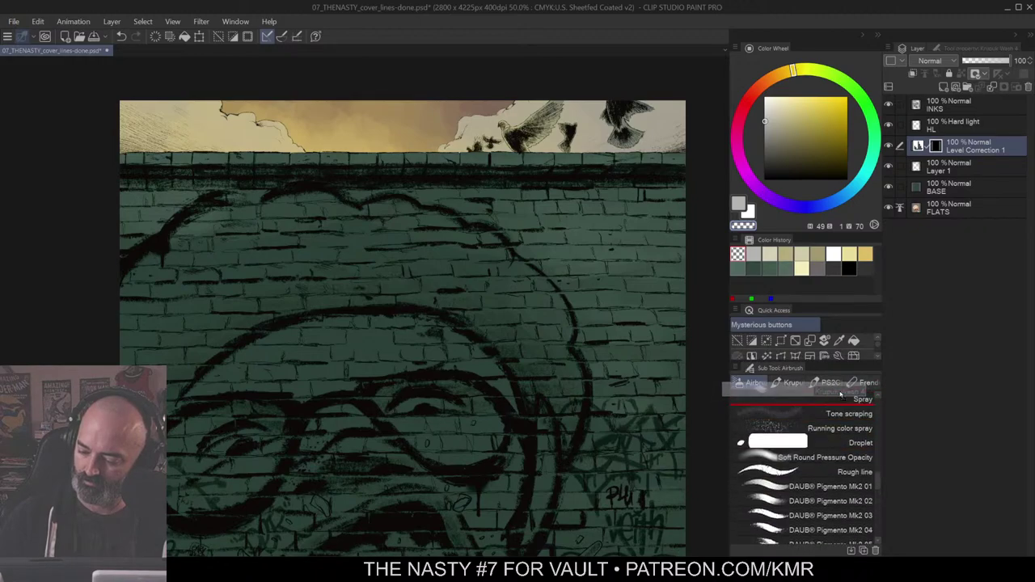
{"action": "left_click_drag", "start_coordinate": [841, 395], "coordinate": [842, 423]}
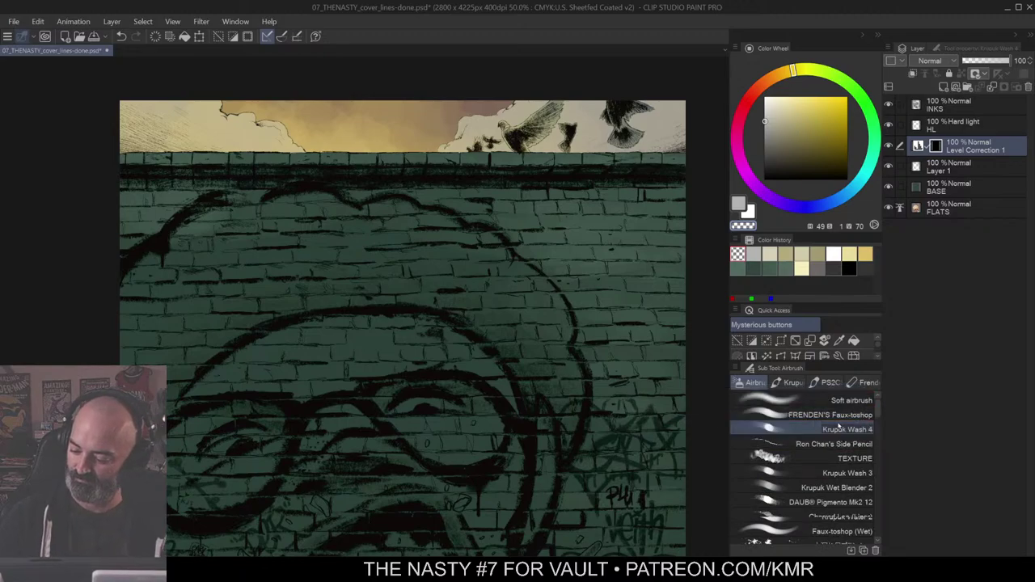
Step: Delete the Krupuk Wash 3 brush and choose Krupuk Wash 4
{"action": "right_click", "coordinate": [856, 473]}
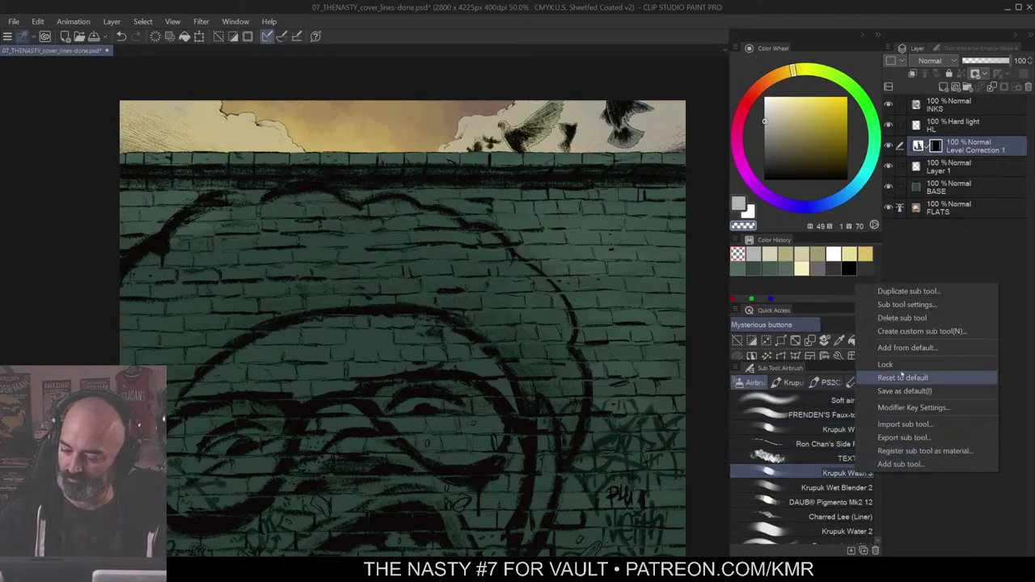
{"action": "left_click", "coordinate": [919, 320]}
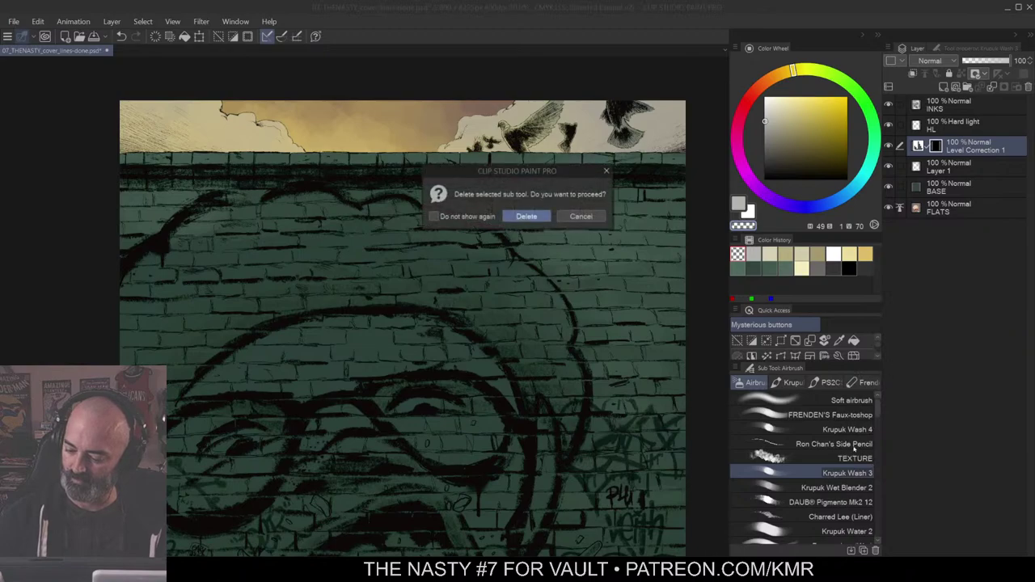
{"action": "left_click", "coordinate": [529, 217]}
{"action": "left_click", "coordinate": [860, 435]}
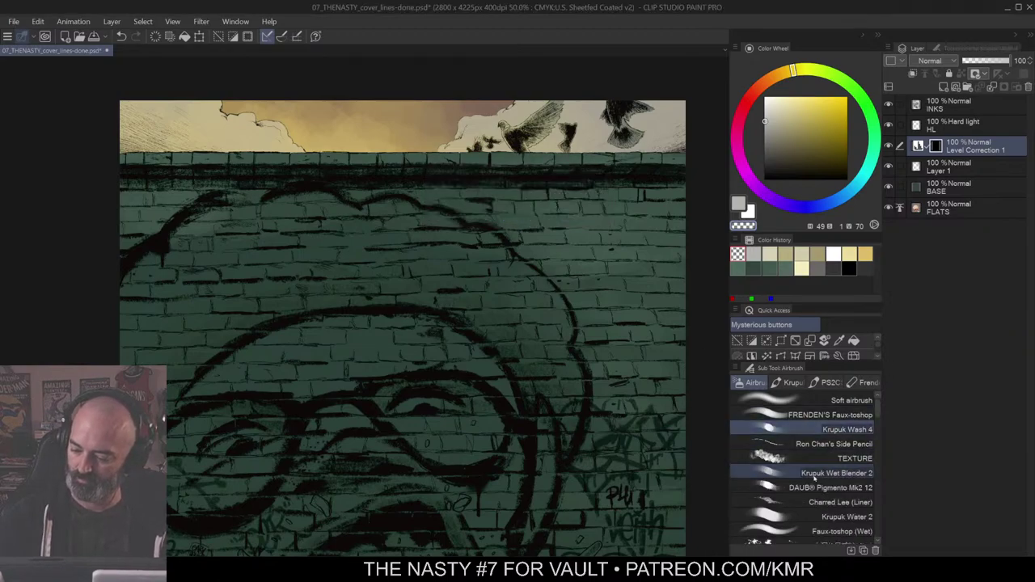
{"action": "key", "text": "m"}
{"action": "key", "text": "b"}
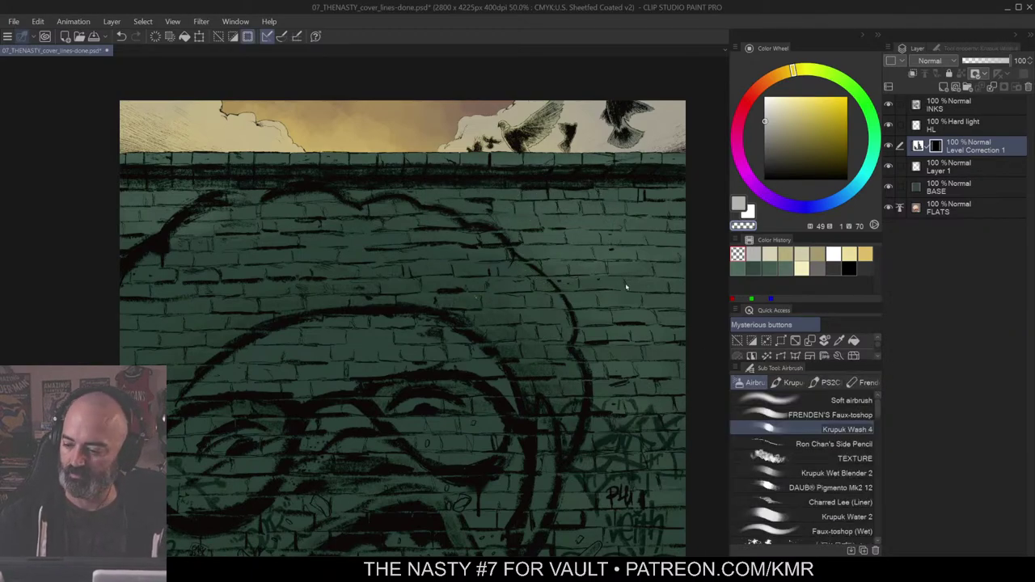
{"action": "key", "text": "m"}
{"action": "key", "text": "b"}
{"action": "key", "text": "m"}
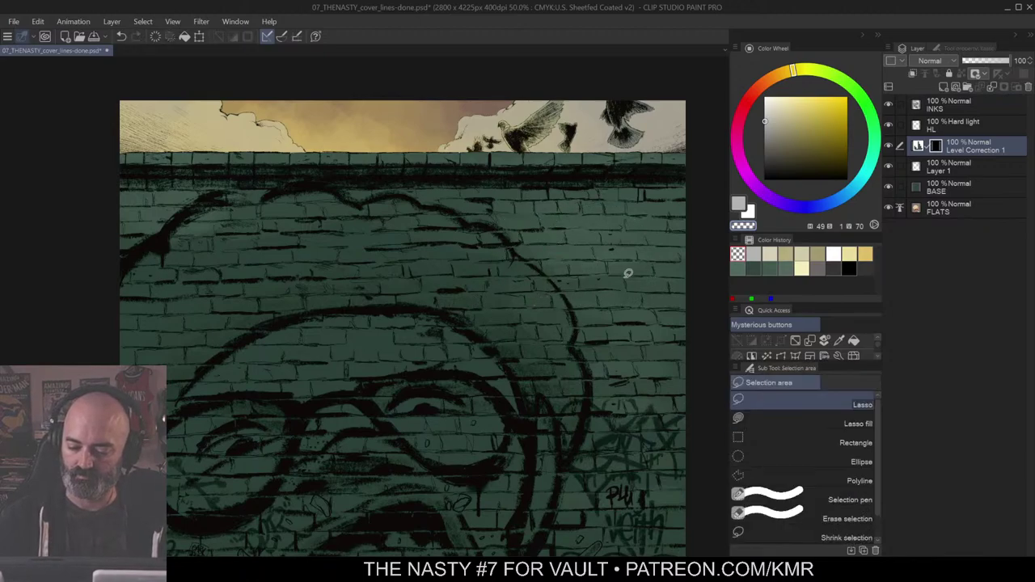
{"action": "mouse_move", "coordinate": [590, 232]}
{"action": "left_mouse_down"}
{"action": "mouse_move", "coordinate": [573, 249]}
{"action": "mouse_move", "coordinate": [554, 275]}
{"action": "mouse_move", "coordinate": [587, 255]}
{"action": "mouse_move", "coordinate": [519, 325]}
{"action": "left_mouse_up"}
{"action": "key", "text": "ctrl+z"}
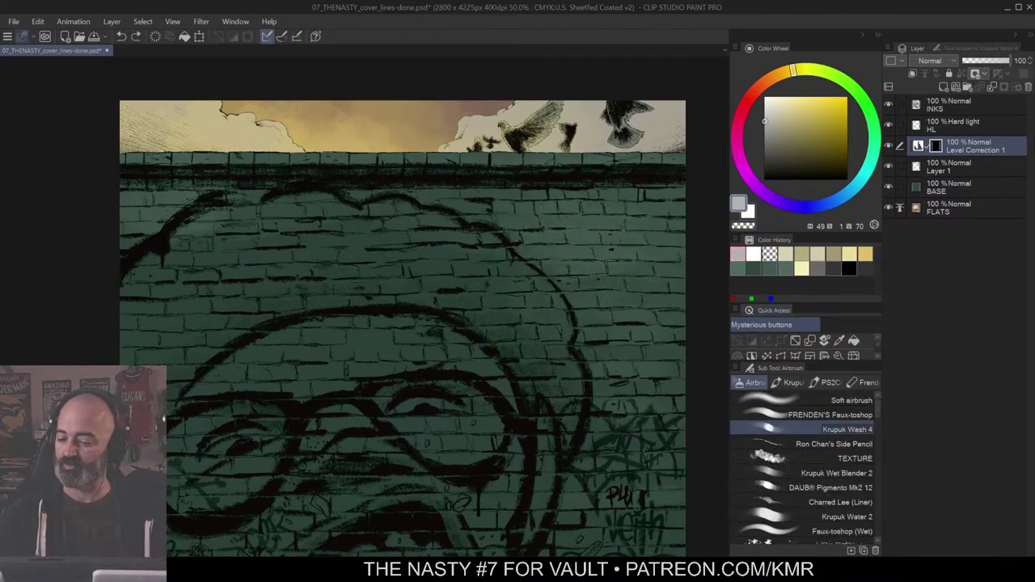
Step: Select the wall and paint the level correction mask along its top brick course with Krupuk Wash 4 to brighten that edge
{"action": "key", "text": "w"}
{"action": "key", "text": "b"}
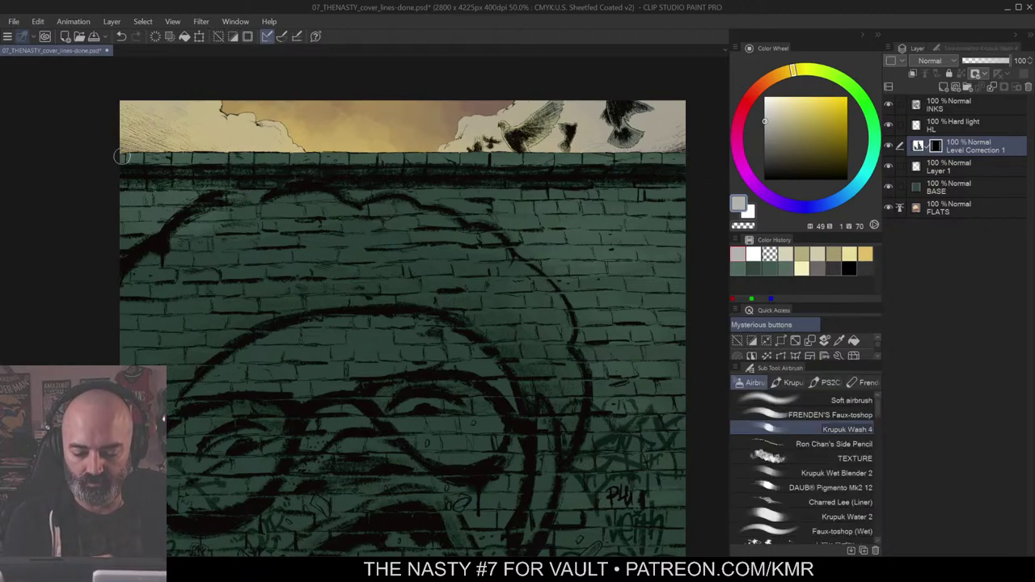
{"action": "left_click_drag", "start_coordinate": [349, 156], "coordinate": [694, 156]}
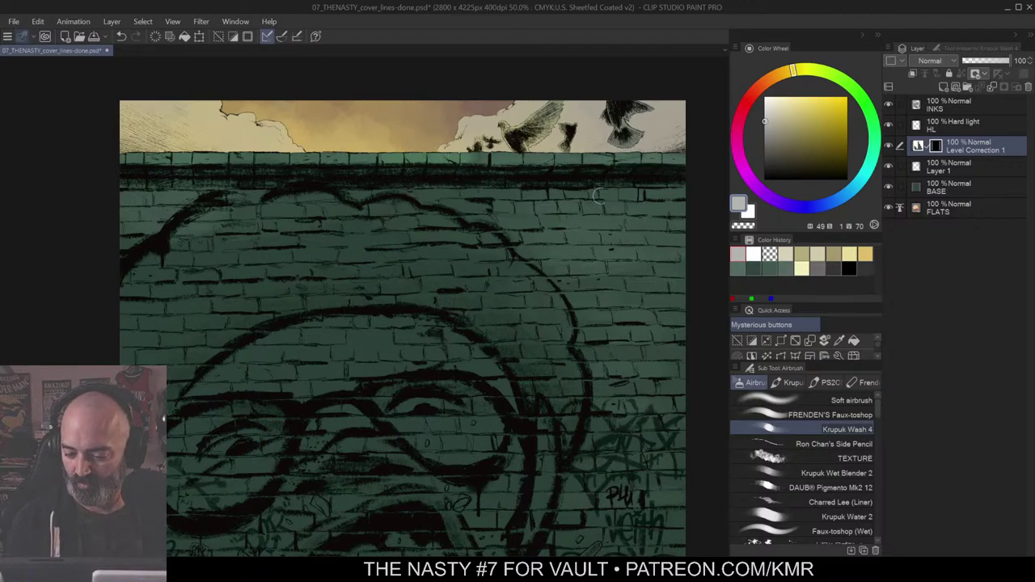
Step: Brighten bricks down the wall's right side, below the top ledge, by painting the level correction mask with Krupuk Wash 4
{"action": "key", "text": "w"}
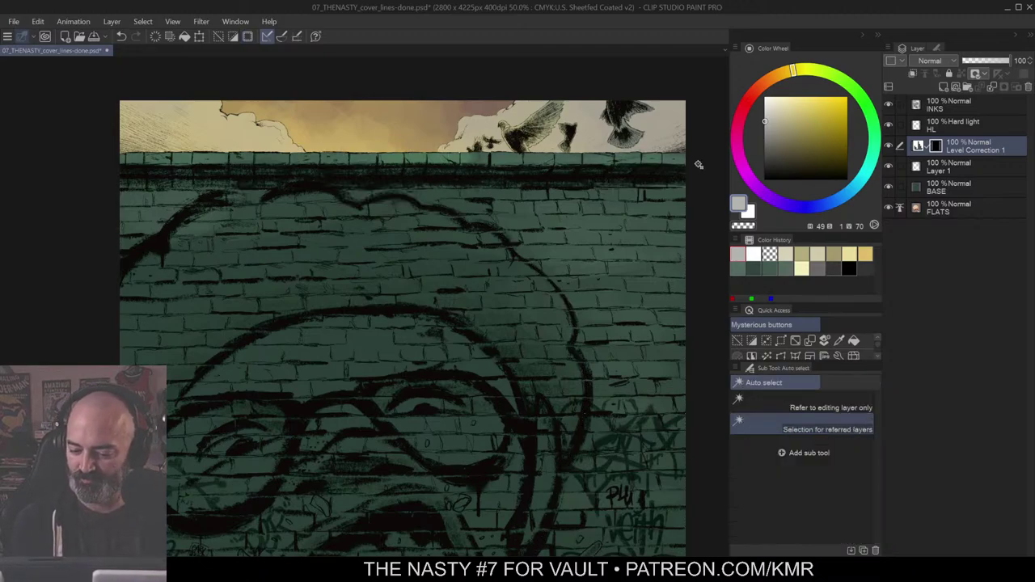
{"action": "key", "text": "b"}
{"action": "left_click_drag", "start_coordinate": [647, 195], "coordinate": [681, 195]}
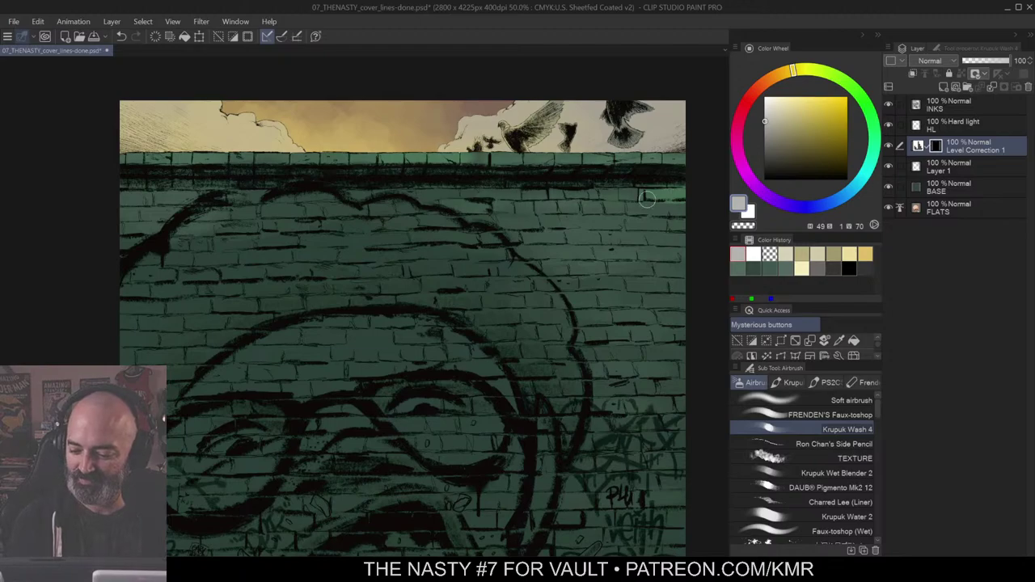
{"action": "left_click_drag", "start_coordinate": [503, 224], "coordinate": [532, 222]}
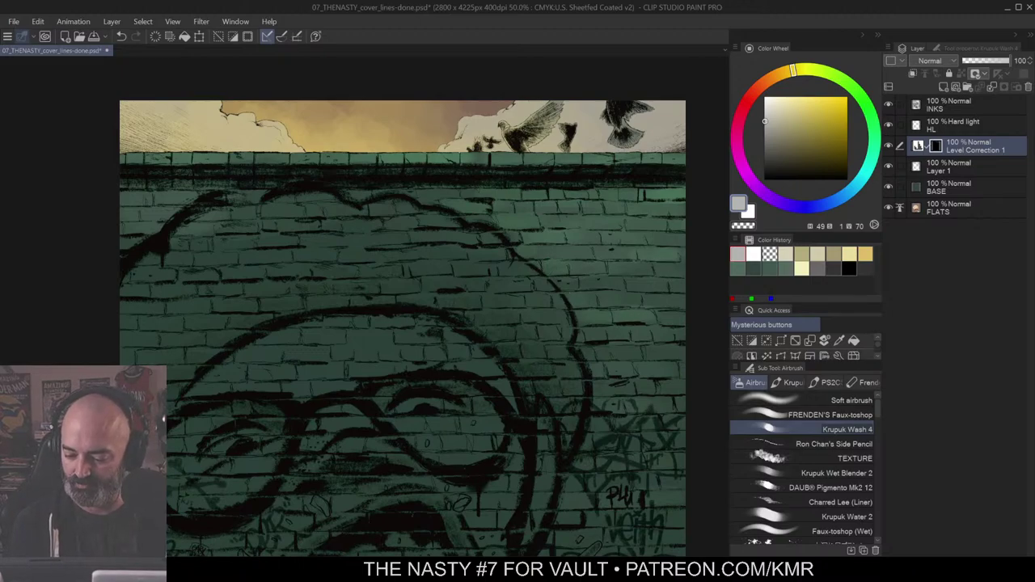
{"action": "left_click_drag", "start_coordinate": [650, 301], "coordinate": [615, 220]}
{"action": "key", "text": "ctrl+space"}
{"action": "left_click", "coordinate": [613, 245]}
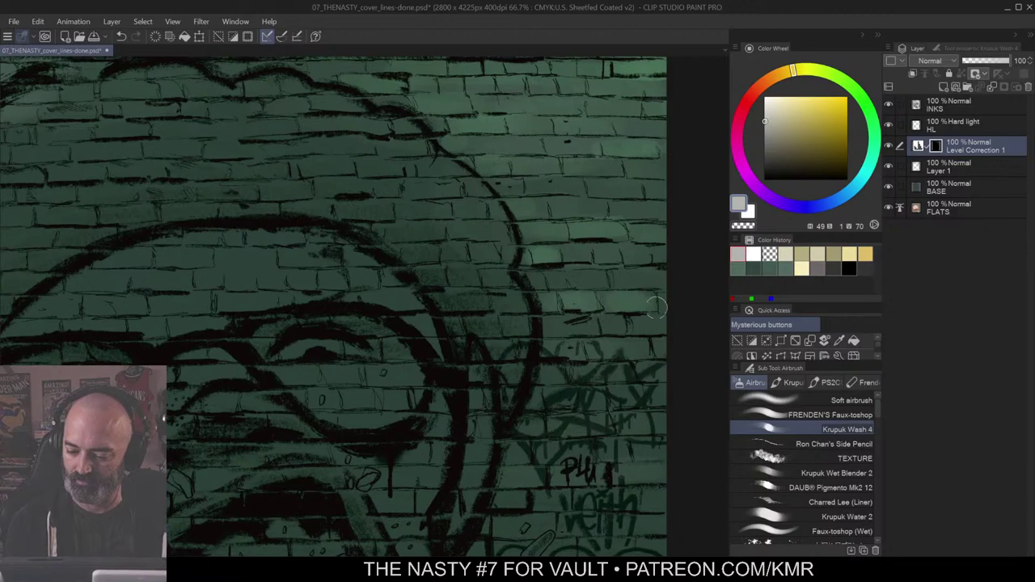
{"action": "scroll", "coordinate": [639, 306], "scroll_direction": "down", "scroll_amount": 2}
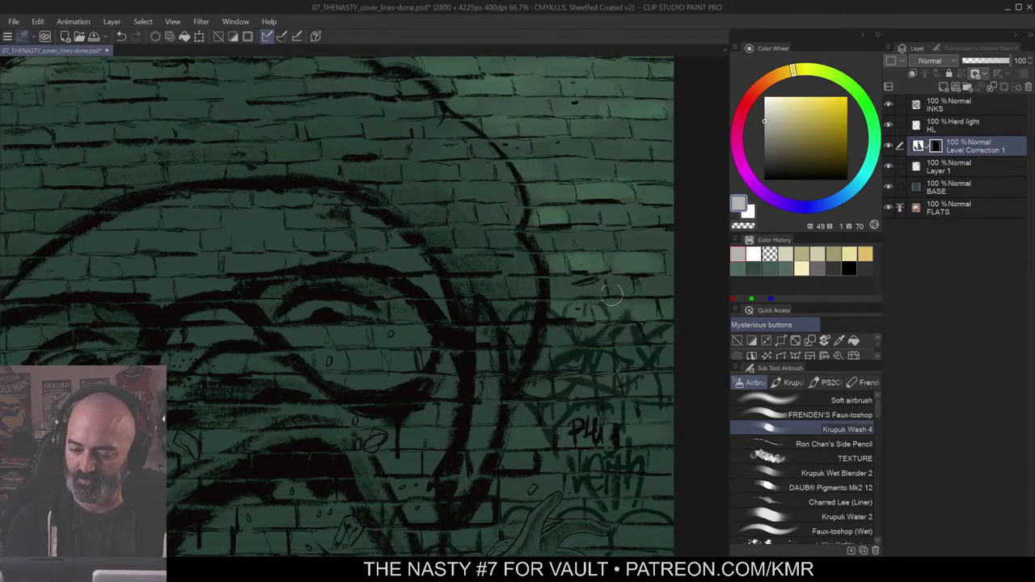
Step: Brighten bricks on the upper wall beside the graffiti head's hair outline on the mask and clear the wall selection
{"action": "left_click_drag", "start_coordinate": [501, 164], "coordinate": [613, 271]}
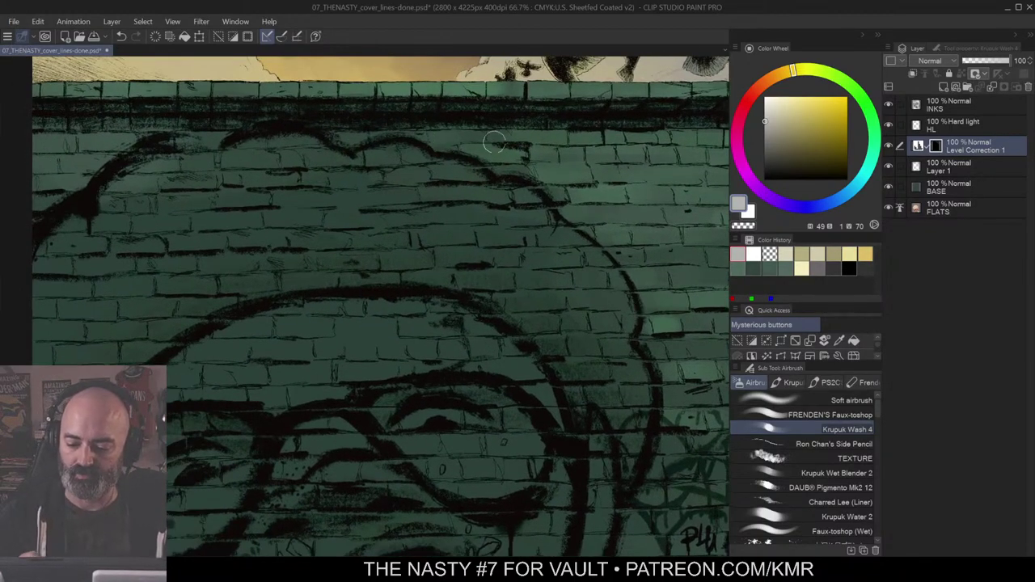
{"action": "left_click_drag", "start_coordinate": [544, 206], "coordinate": [655, 224]}
{"action": "left_click_drag", "start_coordinate": [599, 209], "coordinate": [491, 206]}
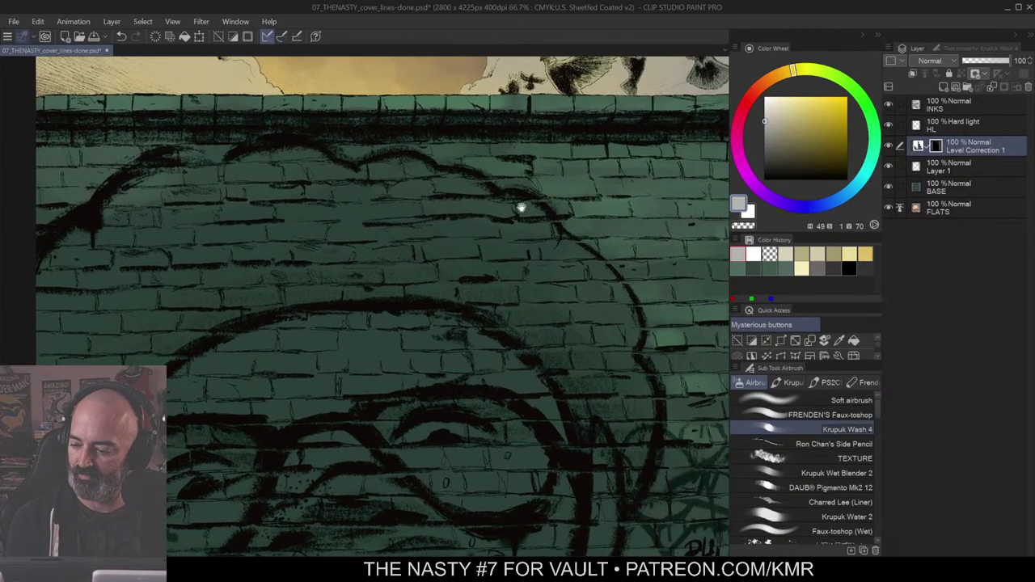
{"action": "key", "text": "m"}
{"action": "key", "text": "b"}
{"action": "key", "text": "m"}
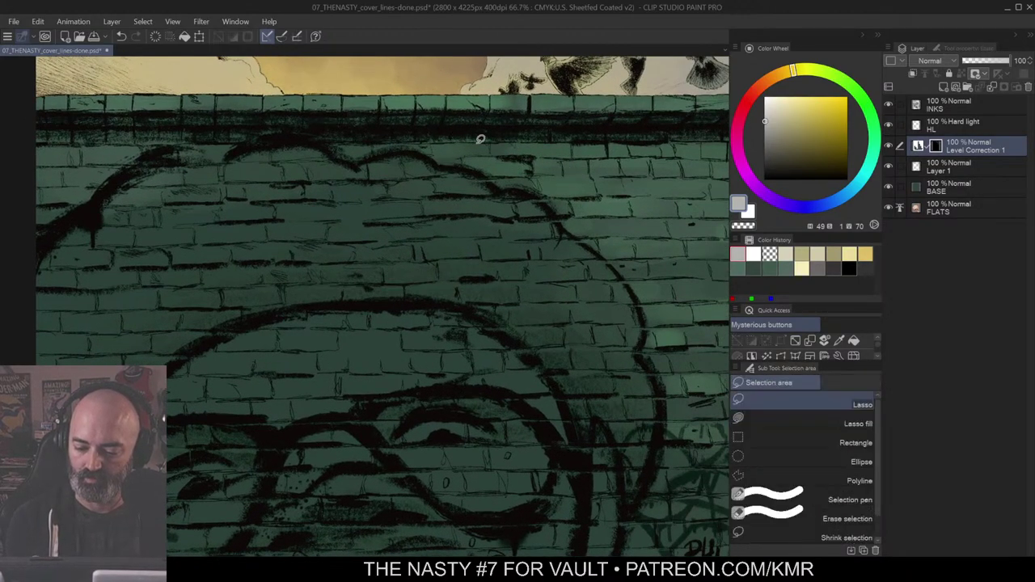
{"action": "key", "text": "b"}
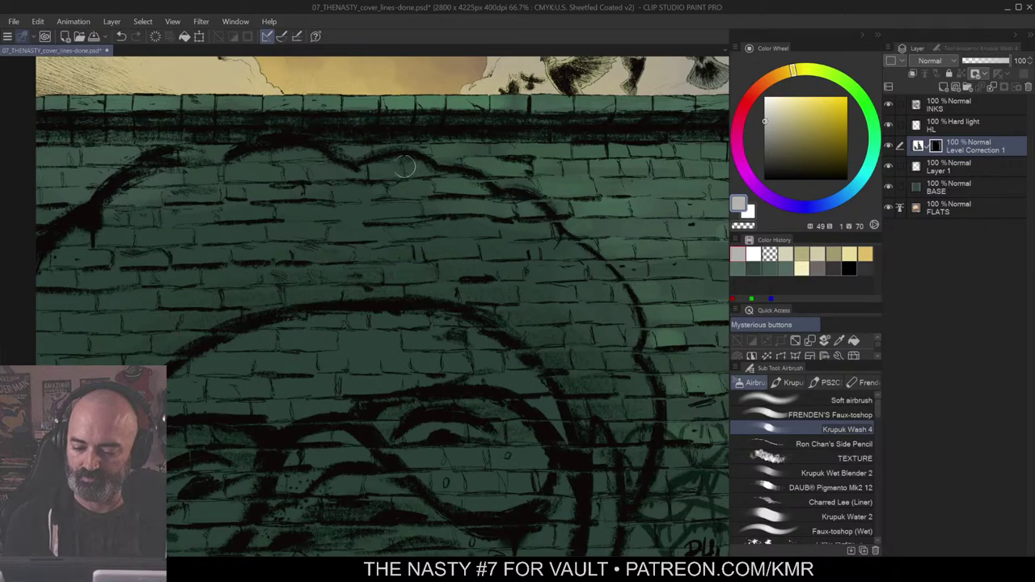
Step: Paint the mask over scattered bricks inside the graffiti head's hair to brighten them individually
{"action": "left_click_drag", "start_coordinate": [368, 171], "coordinate": [517, 175]}
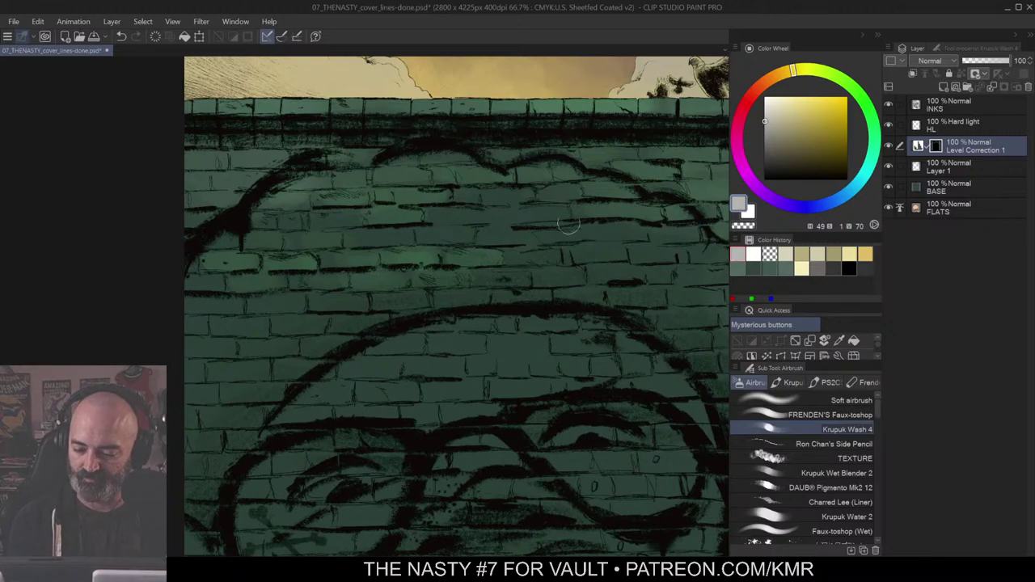
{"action": "left_click_drag", "start_coordinate": [617, 240], "coordinate": [567, 199]}
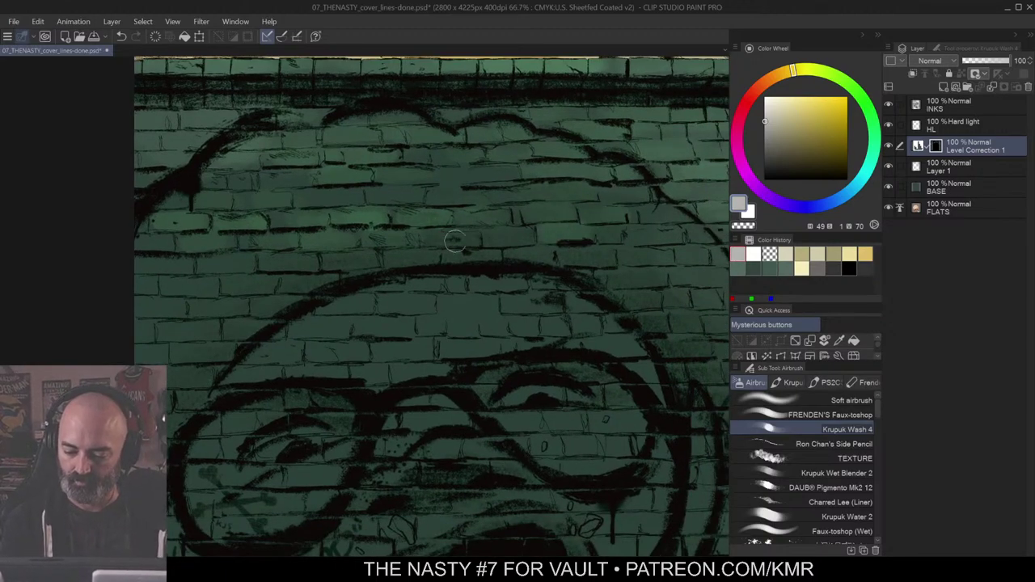
{"action": "left_click_drag", "start_coordinate": [588, 247], "coordinate": [453, 224]}
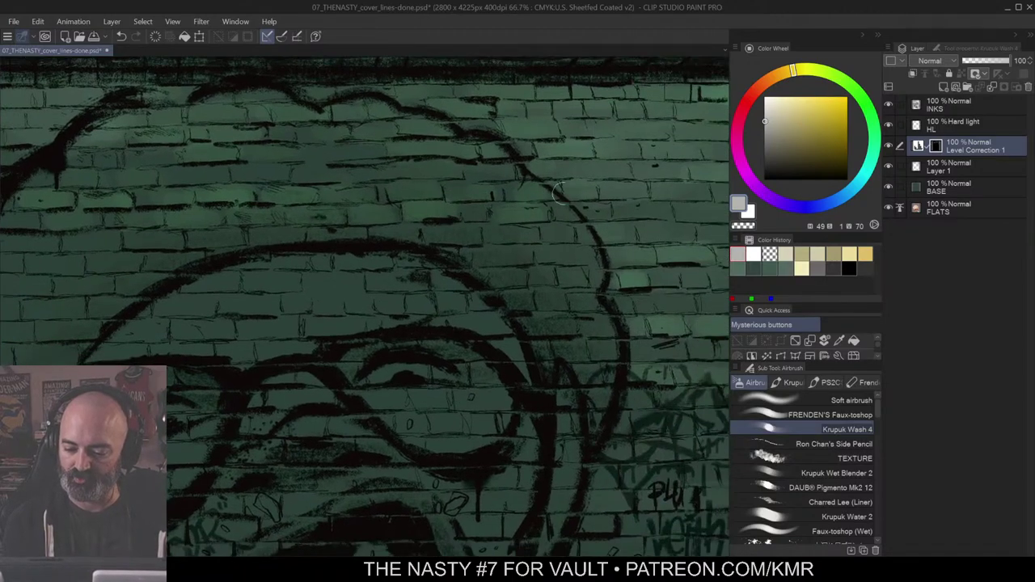
{"action": "scroll", "coordinate": [558, 198], "scroll_direction": "down", "scroll_amount": 2}
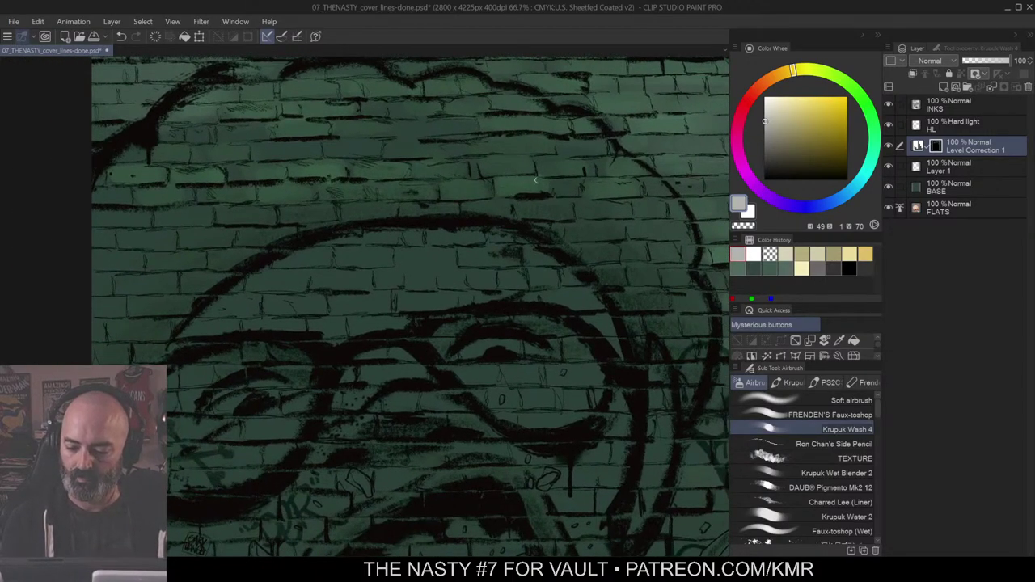
{"action": "scroll", "coordinate": [539, 178], "scroll_direction": "up", "scroll_amount": 2}
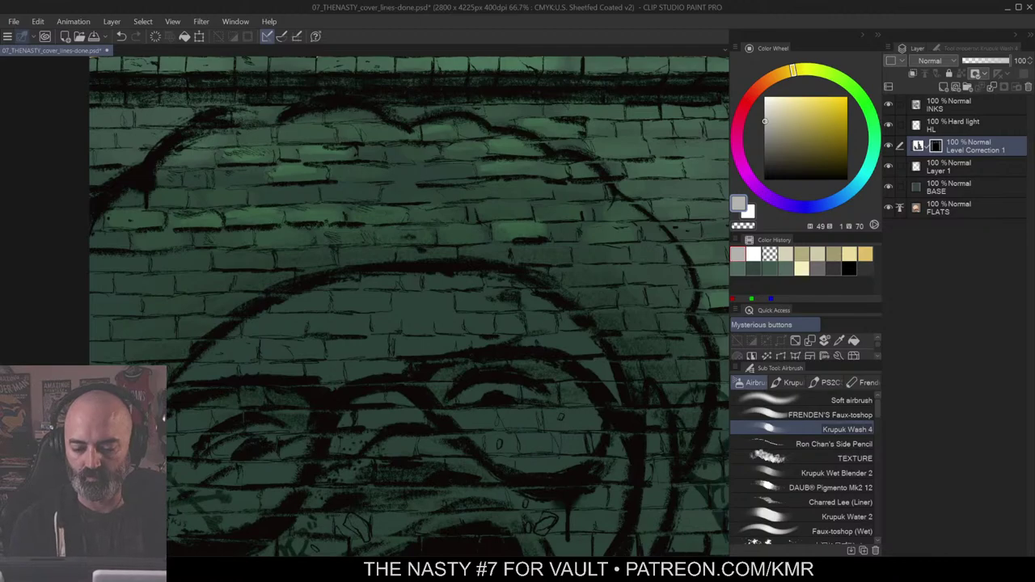
Step: Rotate the canvas and brighten bricks along the wall's left edge and across the graffiti face's forehead above the glasses
{"action": "left_click_drag", "start_coordinate": [455, 231], "coordinate": [409, 232]}
{"action": "left_click_drag", "start_coordinate": [546, 278], "coordinate": [530, 263]}
{"action": "mouse_move", "coordinate": [321, 237]}
{"action": "left_mouse_down"}
{"action": "mouse_move", "coordinate": [343, 239]}
{"action": "mouse_move", "coordinate": [370, 199]}
{"action": "left_mouse_up"}
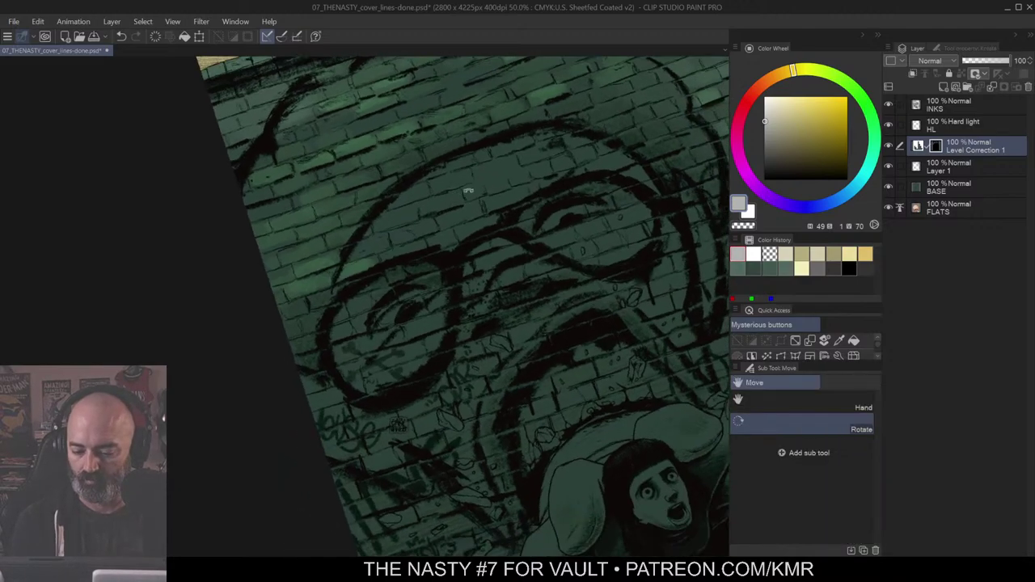
{"action": "left_click_drag", "start_coordinate": [380, 243], "coordinate": [421, 216]}
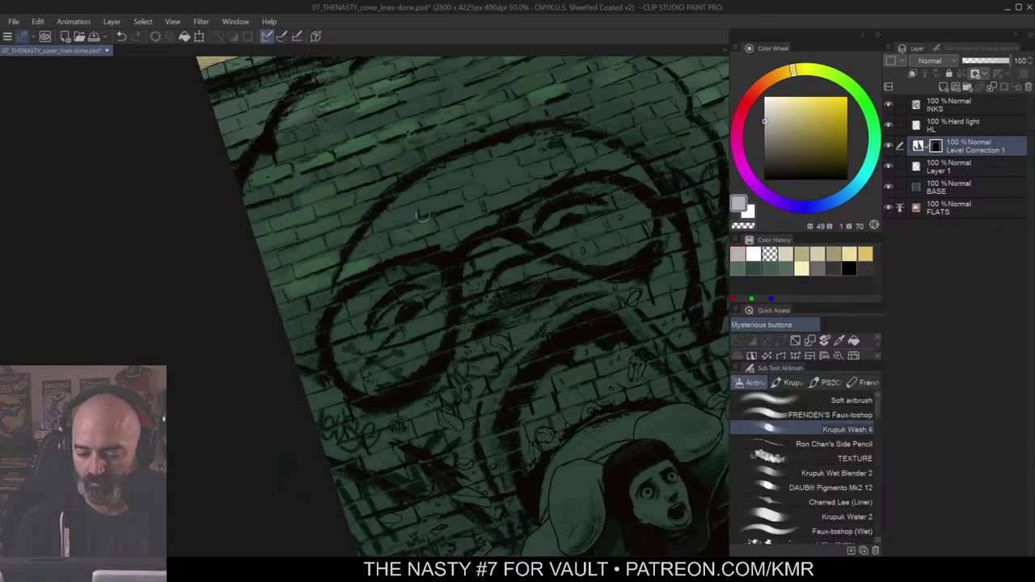
{"action": "left_click_drag", "start_coordinate": [421, 215], "coordinate": [453, 204]}
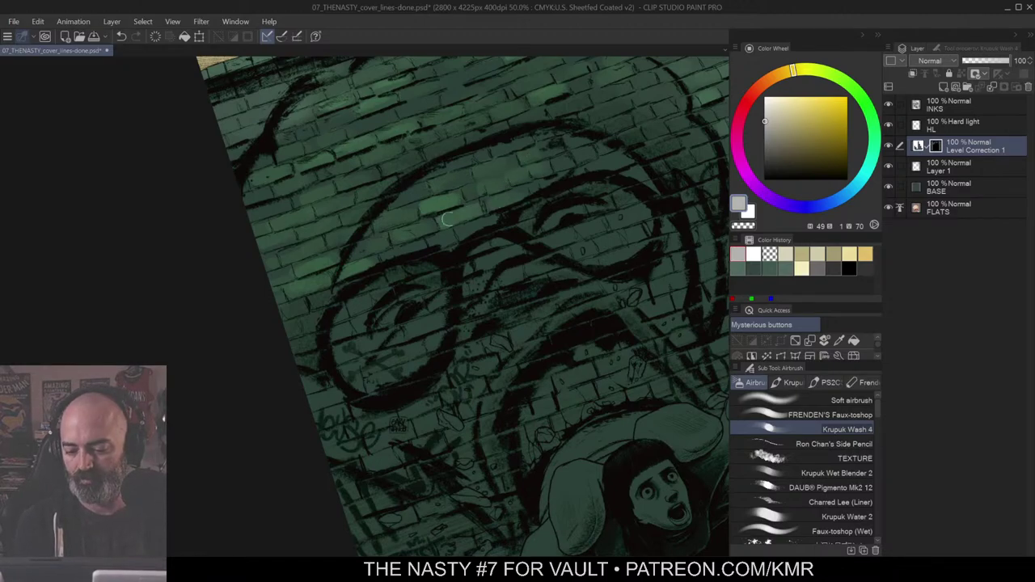
{"action": "left_click", "coordinate": [583, 259], "text": "ctrl+alt"}
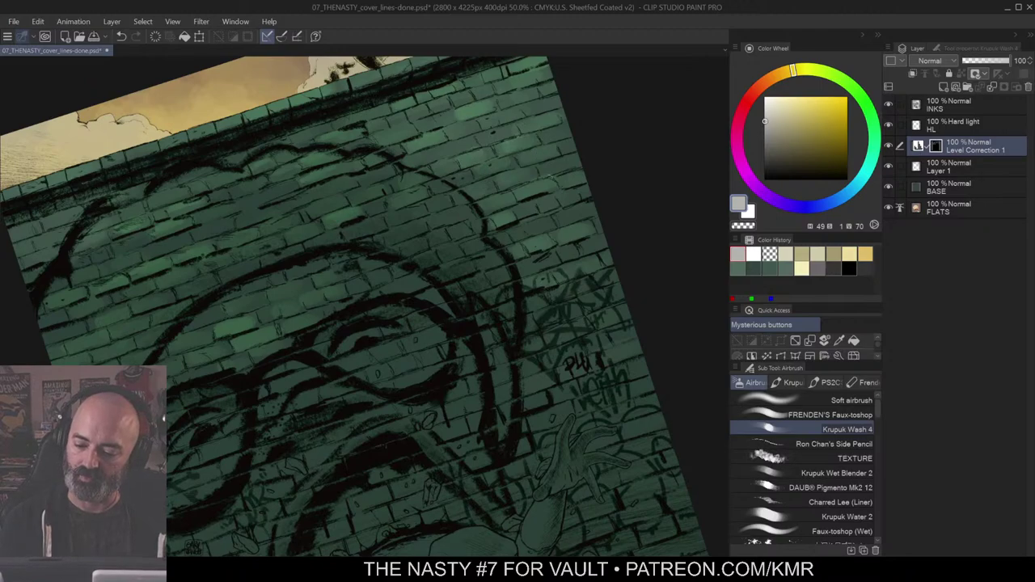
Step: Brighten bricks inside and around the left glasses lens of the graffiti face on the level correction mask
{"action": "key", "text": "ctrl+space"}
{"action": "left_click_drag", "start_coordinate": [491, 314], "coordinate": [518, 237]}
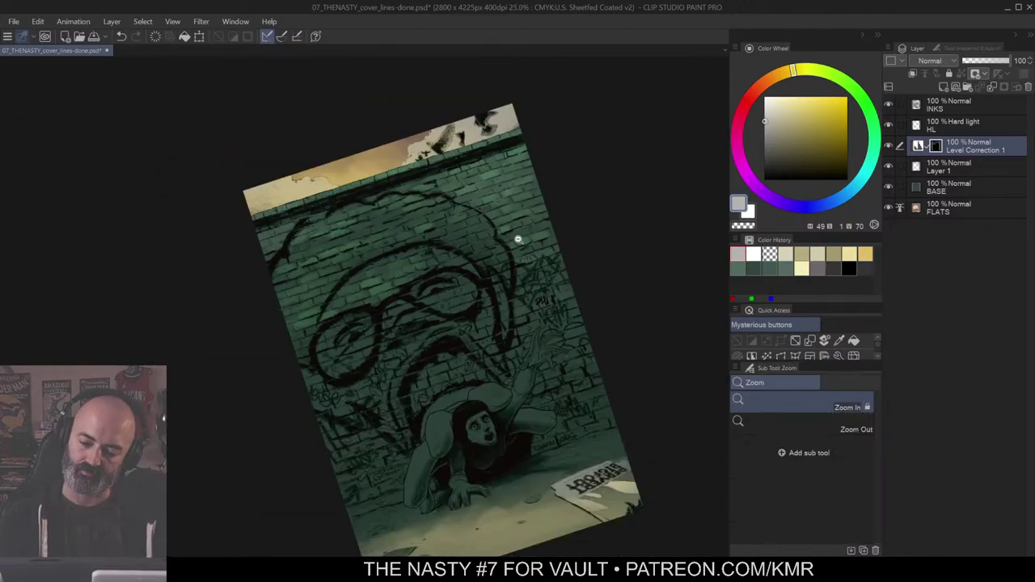
{"action": "left_click_drag", "start_coordinate": [529, 335], "coordinate": [556, 160]}
{"action": "key", "text": "b"}
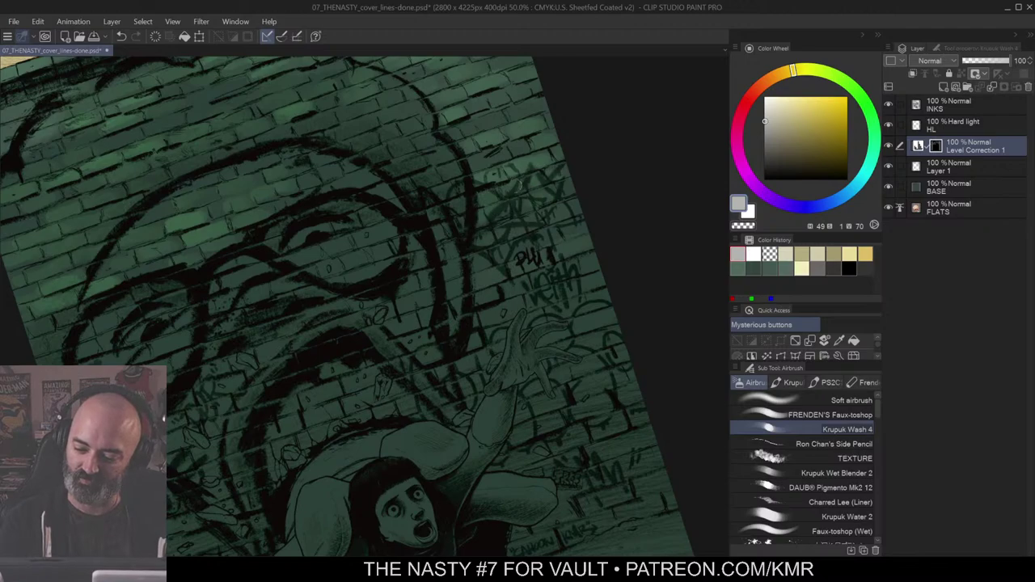
{"action": "key", "text": "space"}
{"action": "left_click_drag", "start_coordinate": [454, 157], "coordinate": [523, 187]}
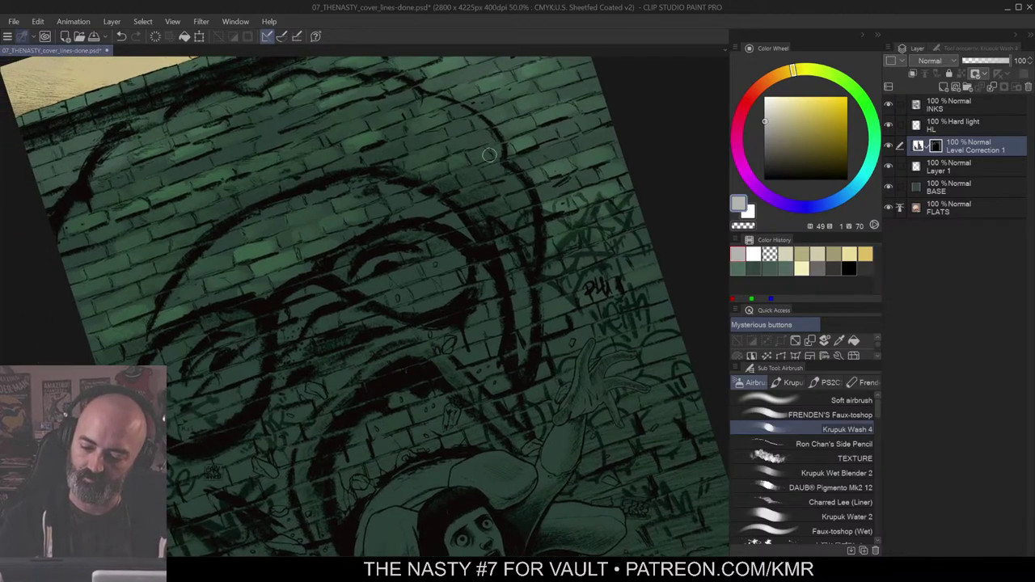
{"action": "scroll", "coordinate": [476, 232], "scroll_direction": "left", "scroll_amount": 1}
{"action": "scroll", "coordinate": [476, 232], "scroll_direction": "left", "scroll_amount": 6}
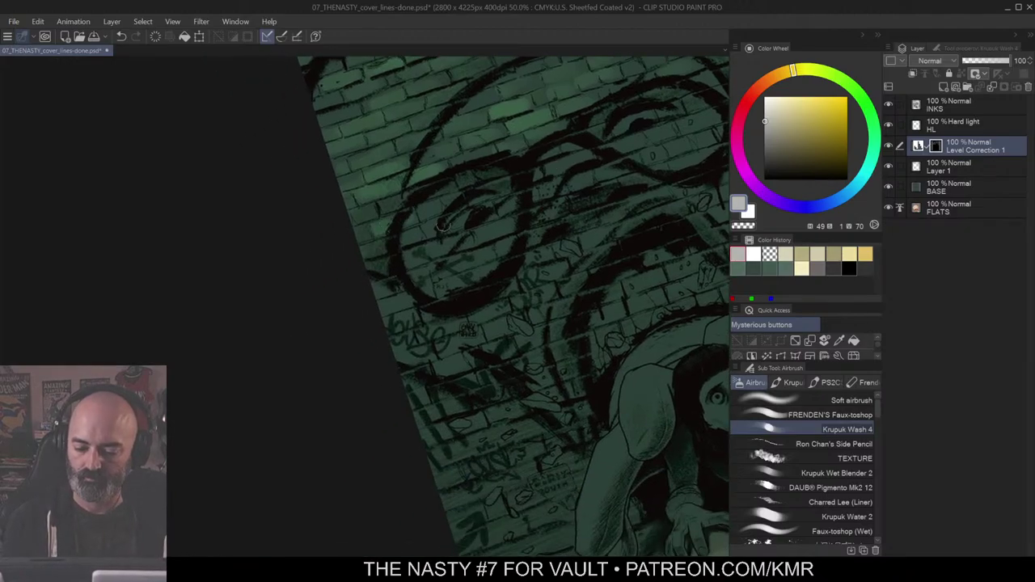
{"action": "scroll", "coordinate": [494, 238], "scroll_direction": "right", "scroll_amount": 2}
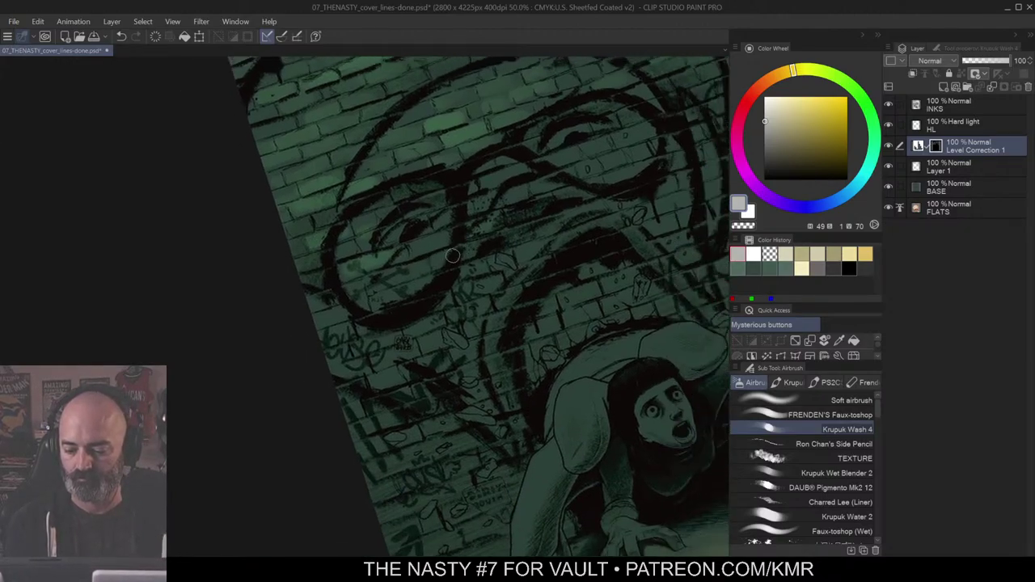
{"action": "scroll", "coordinate": [404, 296], "scroll_direction": "right", "scroll_amount": 4}
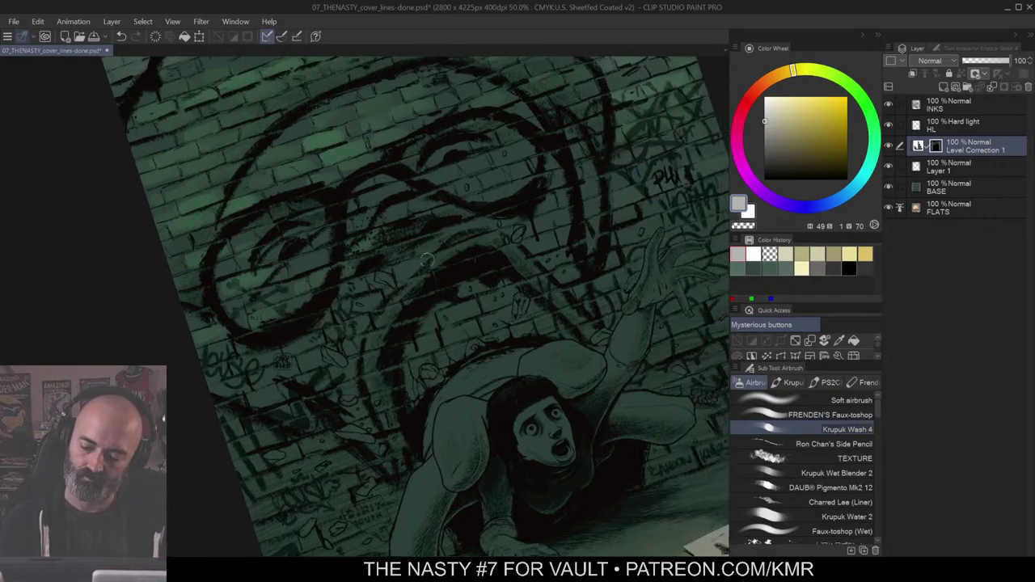
Step: Brighten a few bricks around the graffiti face's nose and mouth, checking the effect on the whole cover
{"action": "scroll", "coordinate": [490, 181], "scroll_direction": "down", "scroll_amount": 1}
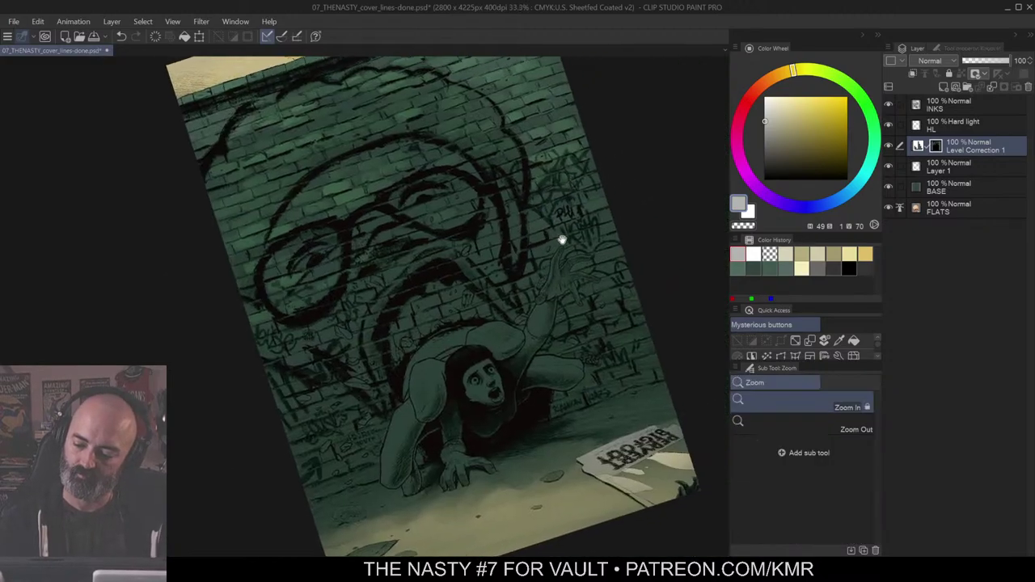
{"action": "scroll", "coordinate": [495, 236], "scroll_direction": "up", "scroll_amount": 1}
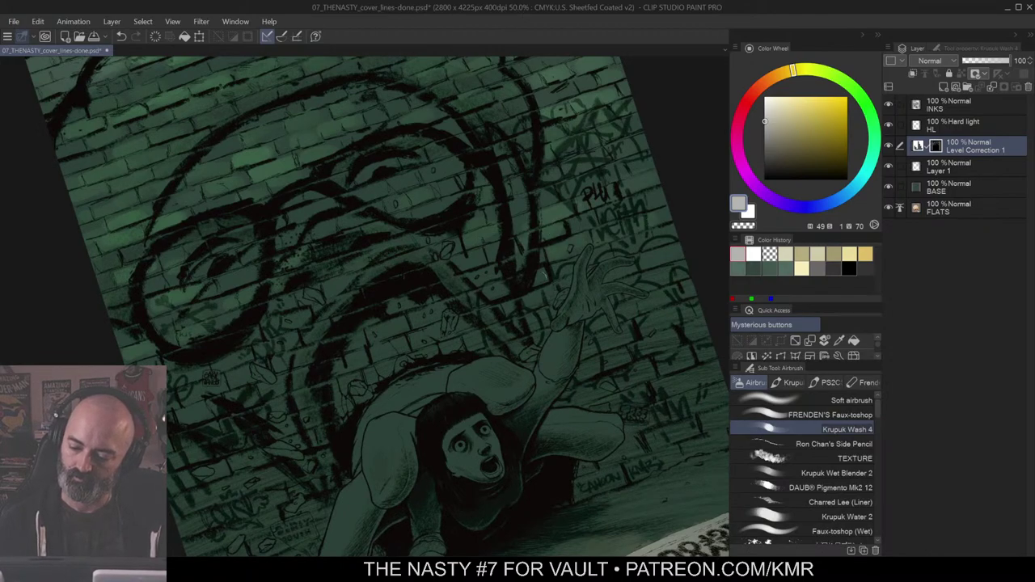
{"action": "left_click_drag", "start_coordinate": [506, 289], "coordinate": [490, 293]}
{"action": "key", "text": "ctrl+space"}
{"action": "mouse_move", "coordinate": [682, 250]}
{"action": "left_mouse_down"}
{"action": "mouse_move", "coordinate": [599, 276]}
{"action": "mouse_move", "coordinate": [590, 213]}
{"action": "left_mouse_up"}
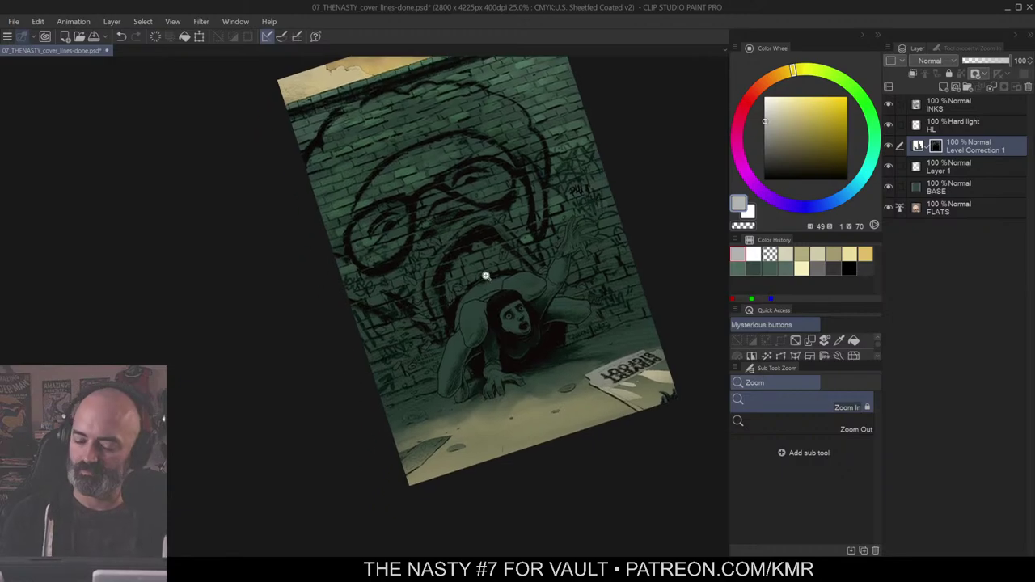
{"action": "left_click", "coordinate": [479, 276], "text": "ctrl"}
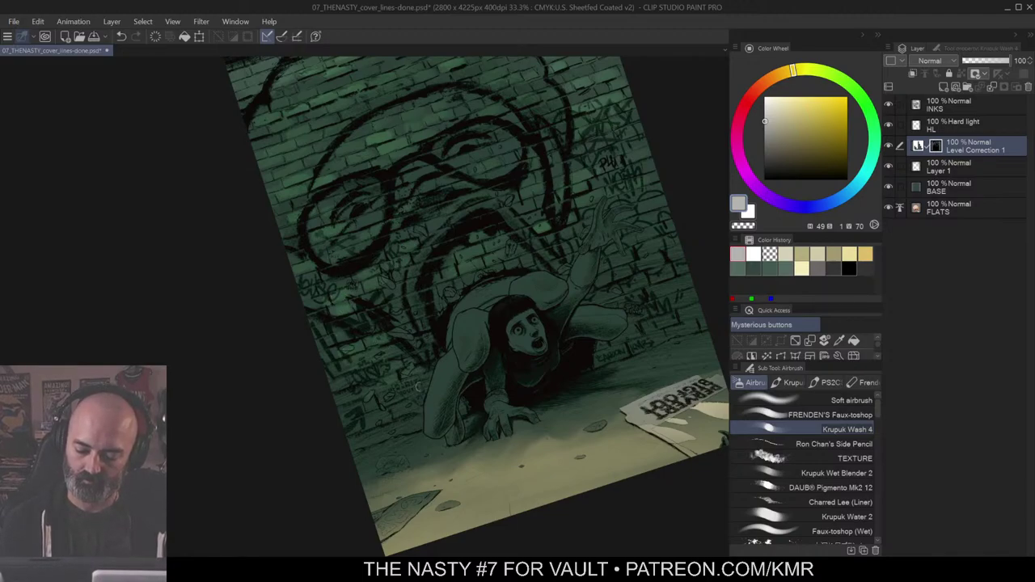
Step: Brighten the tagged bricks and loose chips on the lower-left wall beside the crouching figure's leg
{"action": "key", "text": "ctrl+space"}
{"action": "mouse_move", "coordinate": [423, 402]}
{"action": "left_mouse_down"}
{"action": "mouse_move", "coordinate": [534, 294]}
{"action": "mouse_move", "coordinate": [532, 277]}
{"action": "left_mouse_up"}
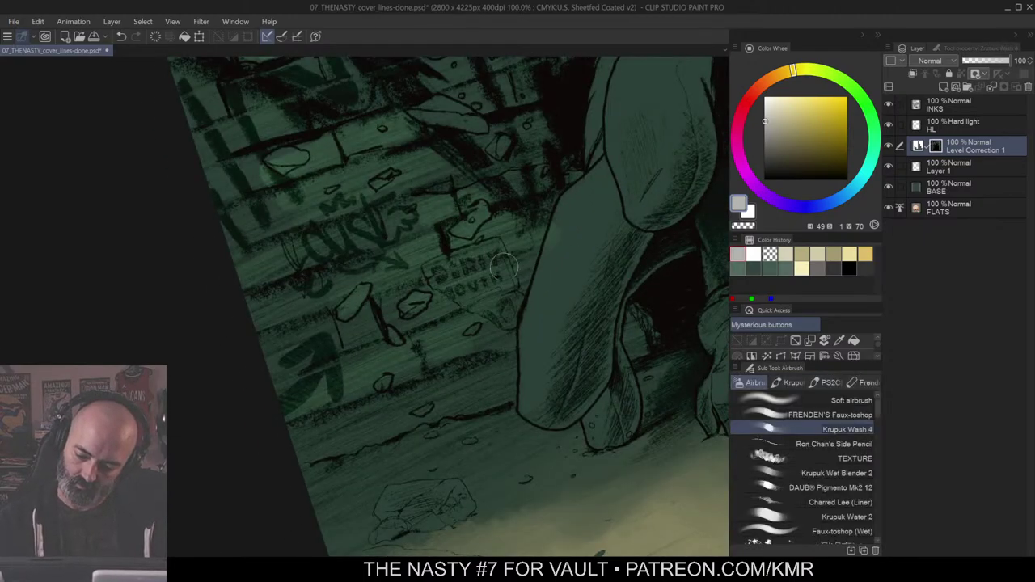
{"action": "key", "text": "ctrl+space"}
{"action": "left_click_drag", "start_coordinate": [552, 275], "coordinate": [402, 419]}
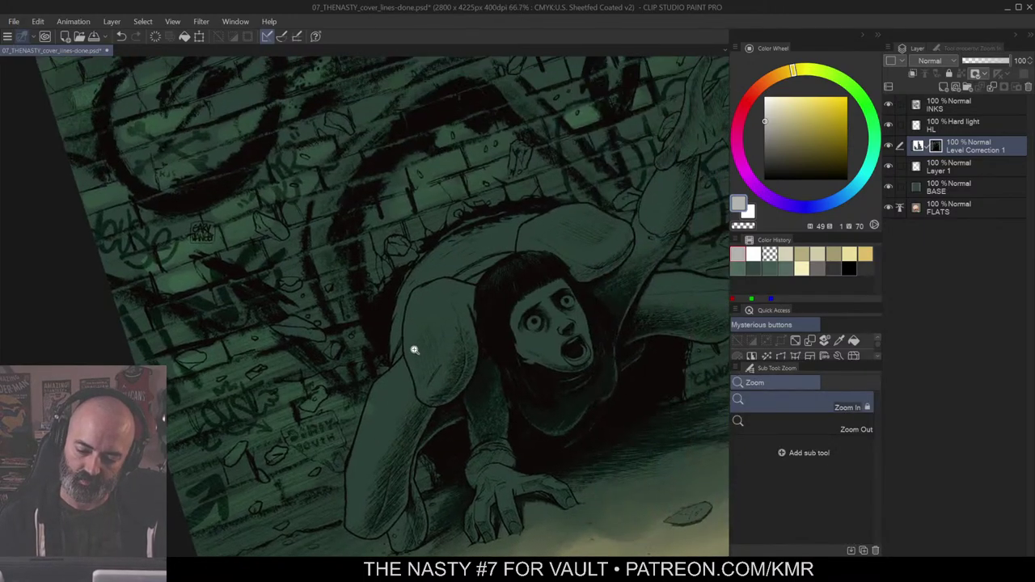
Step: Brighten single bricks above the crouching figure's back, within the graffiti mouth and next to the raised arm
{"action": "left_click_drag", "start_coordinate": [383, 316], "coordinate": [450, 349]}
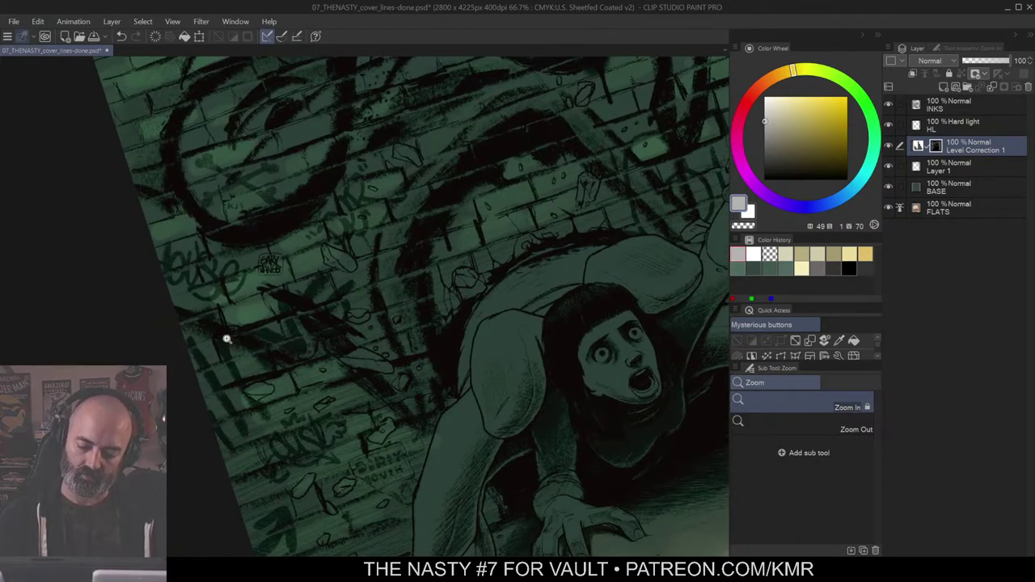
{"action": "left_click_drag", "start_coordinate": [528, 309], "coordinate": [266, 406]}
{"action": "left_click_drag", "start_coordinate": [595, 197], "coordinate": [591, 198]}
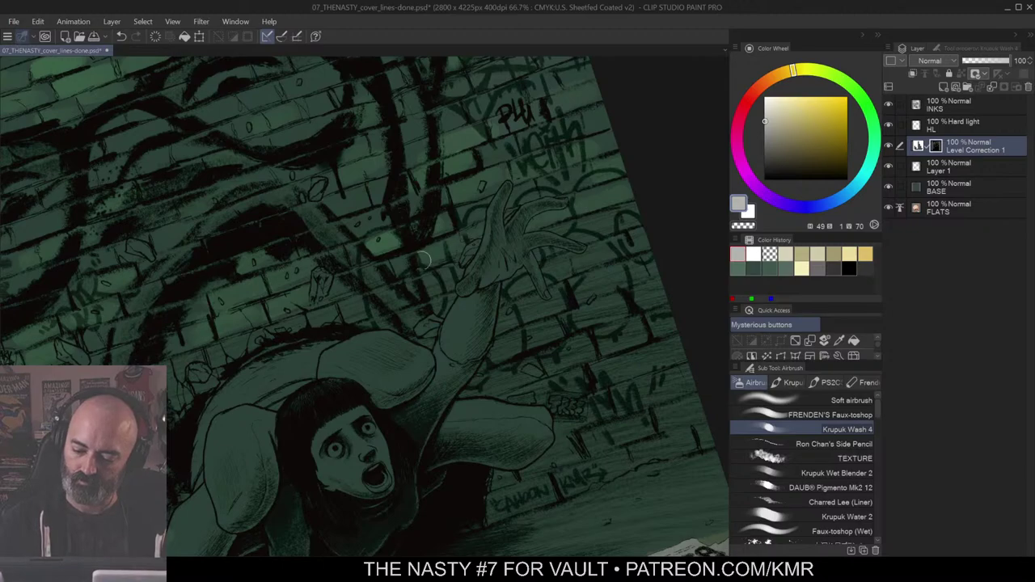
Step: Select the wall again and brighten bricks behind the raised hand and around the tags at the lower right
{"action": "key", "text": "w"}
{"action": "left_click", "coordinate": [590, 229]}
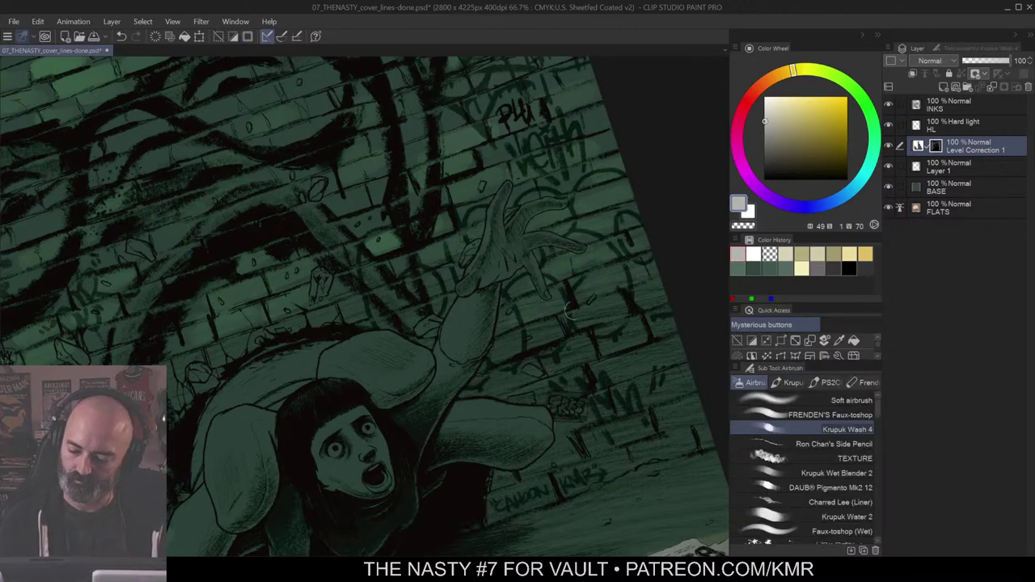
{"action": "left_click_drag", "start_coordinate": [674, 405], "coordinate": [664, 297]}
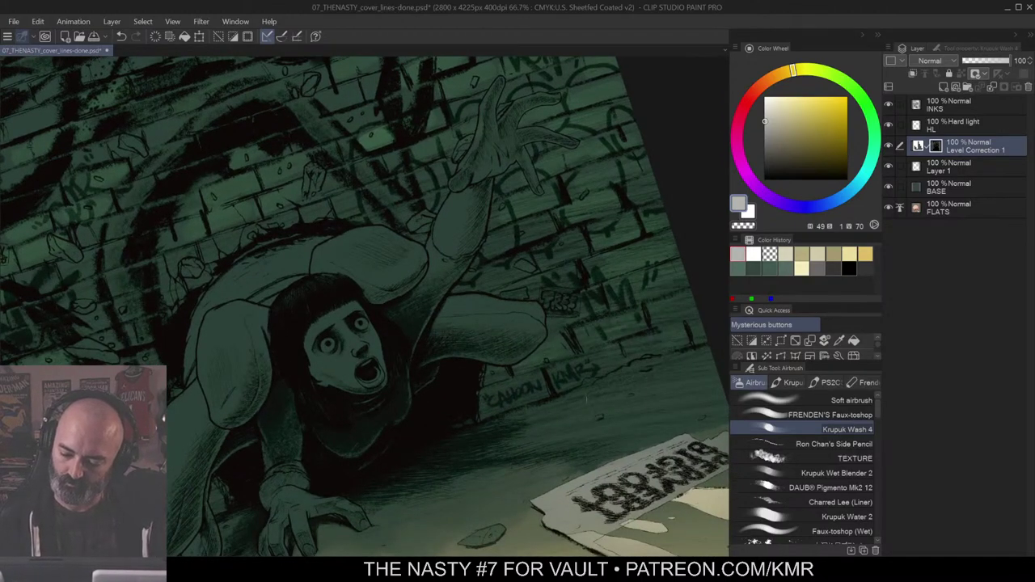
{"action": "left_click_drag", "start_coordinate": [584, 388], "coordinate": [571, 321]}
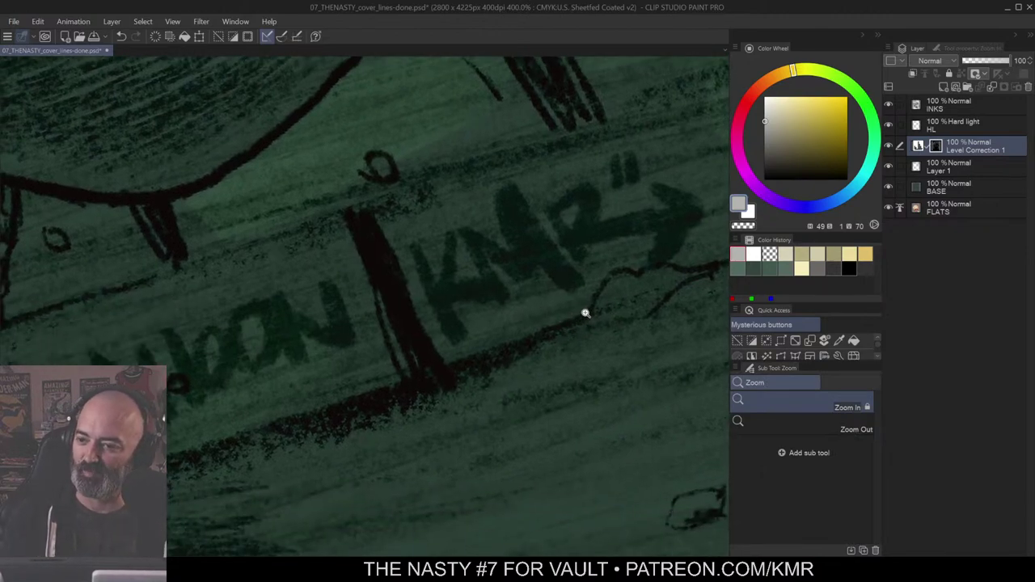
Step: Brighten loose chips above the crouching figure's back and around the graffiti mouth on the level correction's mask
{"action": "scroll", "coordinate": [586, 313], "scroll_direction": "down", "scroll_amount": 4}
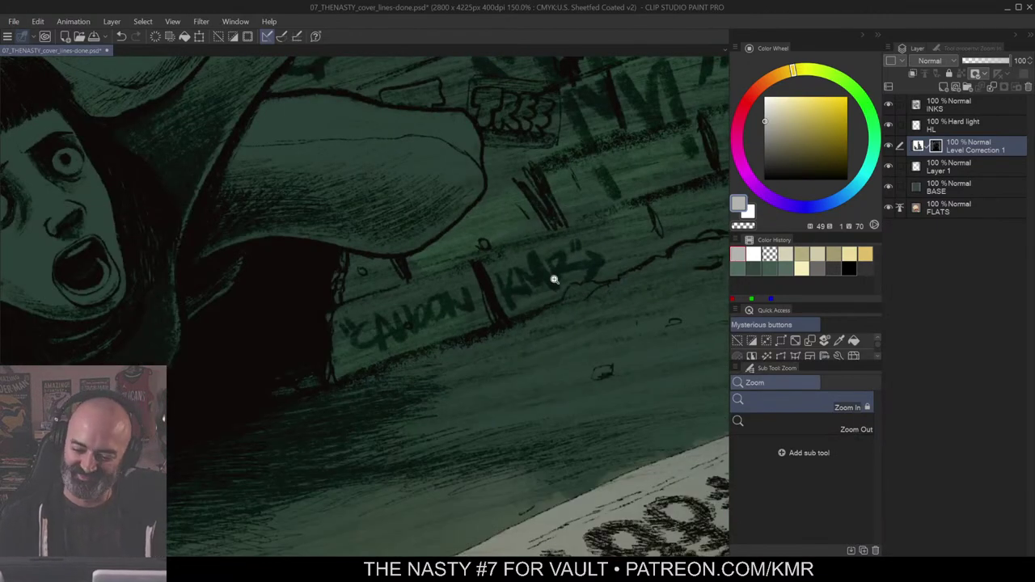
{"action": "key", "text": "b"}
{"action": "scroll", "coordinate": [554, 280], "scroll_direction": "down", "scroll_amount": 4}
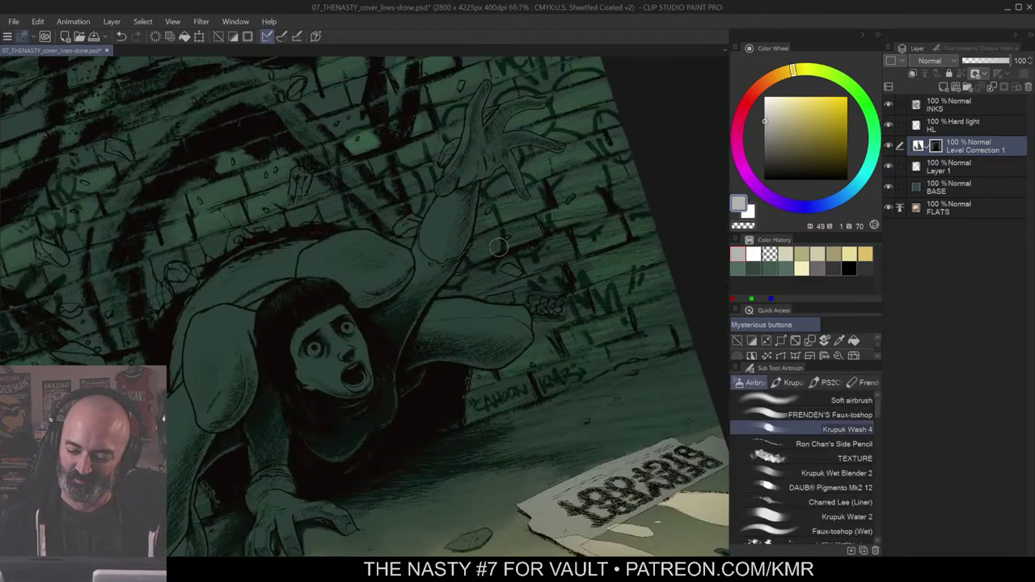
{"action": "left_click_drag", "start_coordinate": [543, 263], "coordinate": [665, 267]}
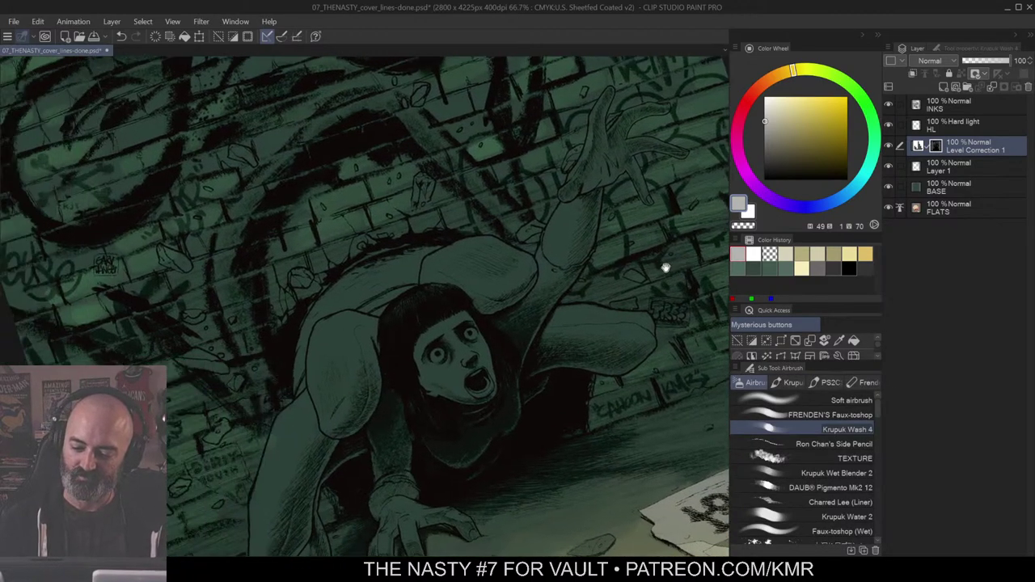
{"action": "left_click_drag", "start_coordinate": [473, 312], "coordinate": [531, 300]}
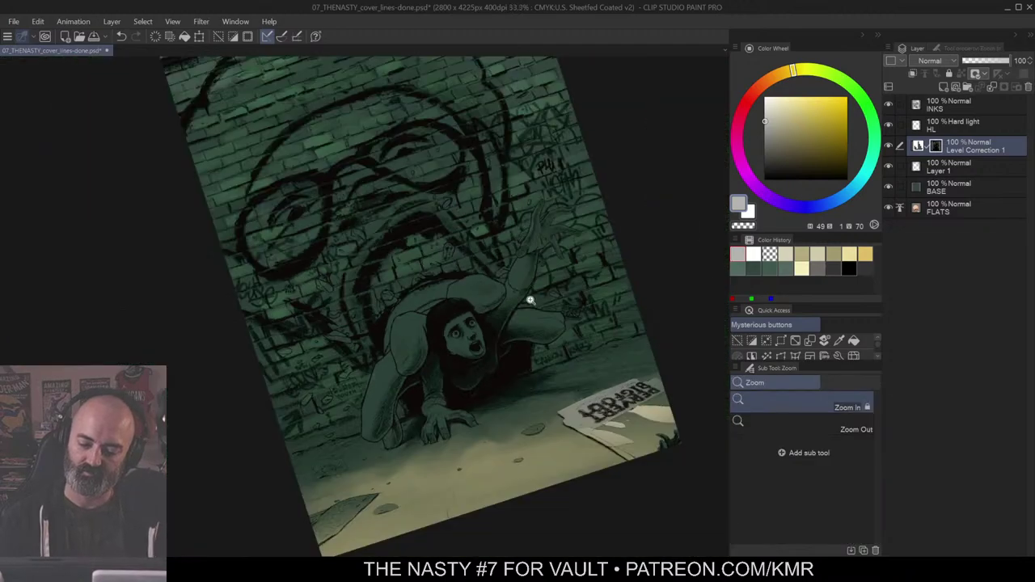
{"action": "left_click_drag", "start_coordinate": [404, 308], "coordinate": [488, 177]}
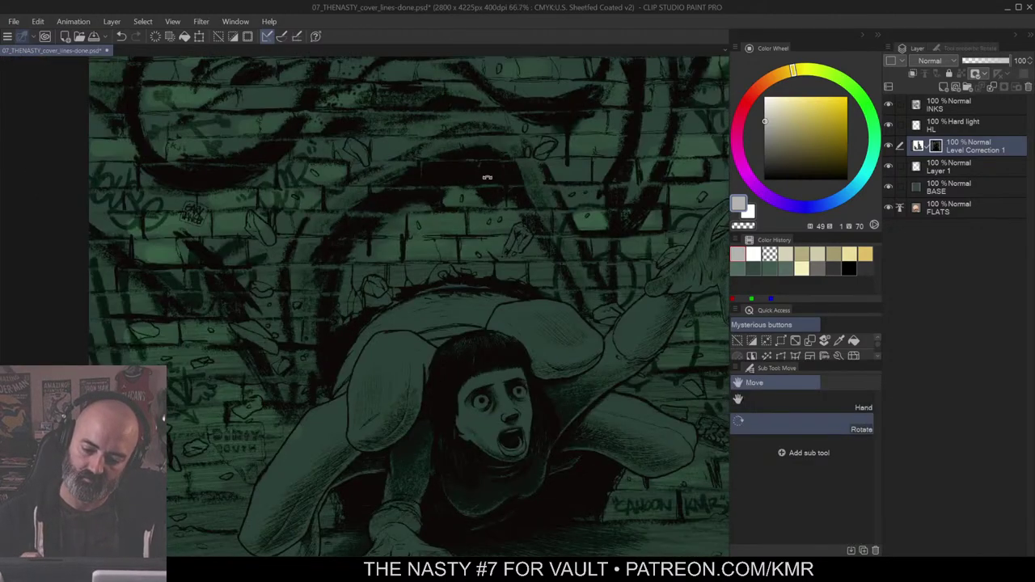
{"action": "left_click_drag", "start_coordinate": [514, 276], "coordinate": [500, 248]}
{"action": "key", "text": "w"}
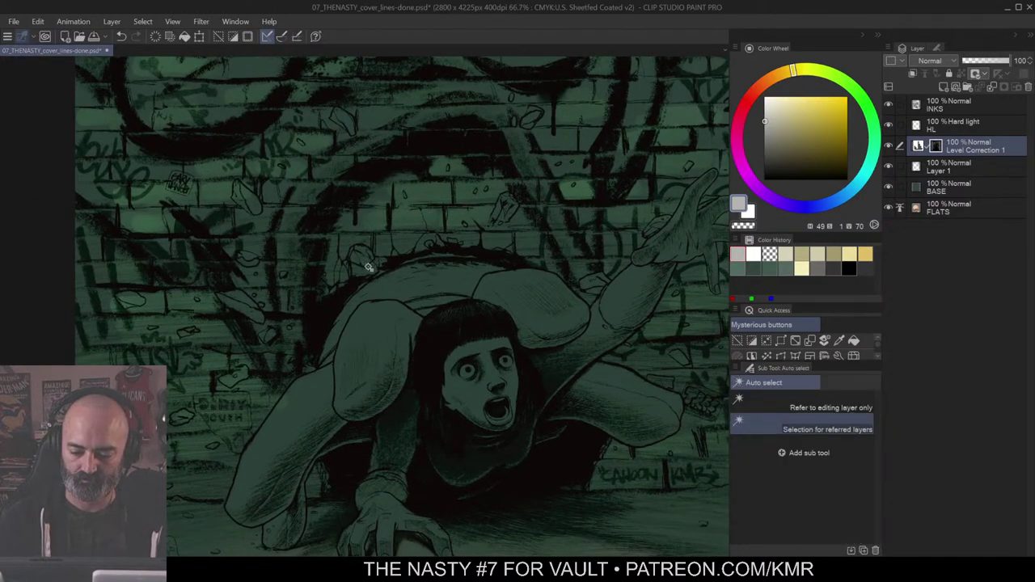
{"action": "left_click", "coordinate": [459, 170]}
{"action": "key", "text": "ctrl+d"}
{"action": "key", "text": "b"}
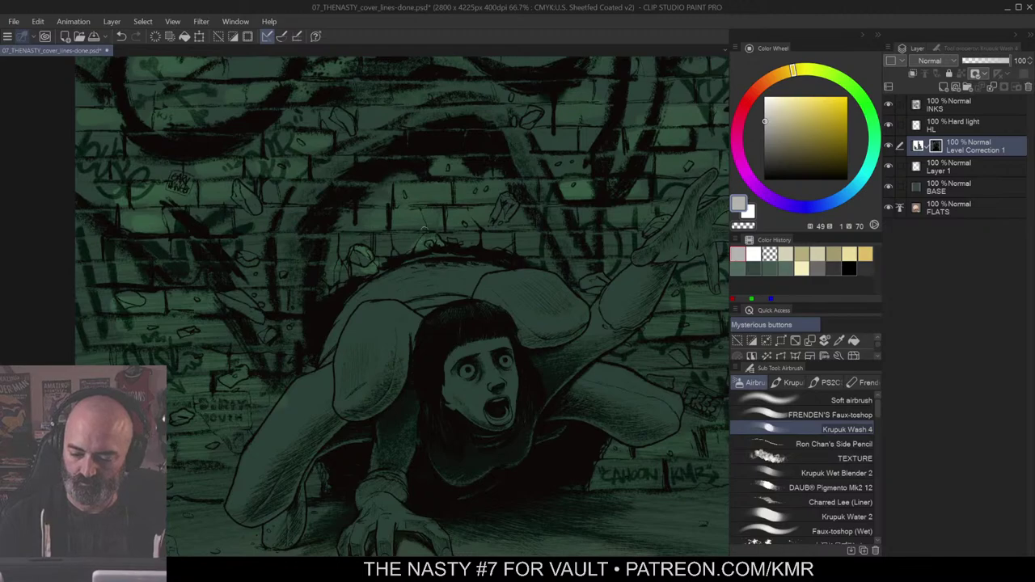
{"action": "left_click_drag", "start_coordinate": [547, 106], "coordinate": [527, 139]}
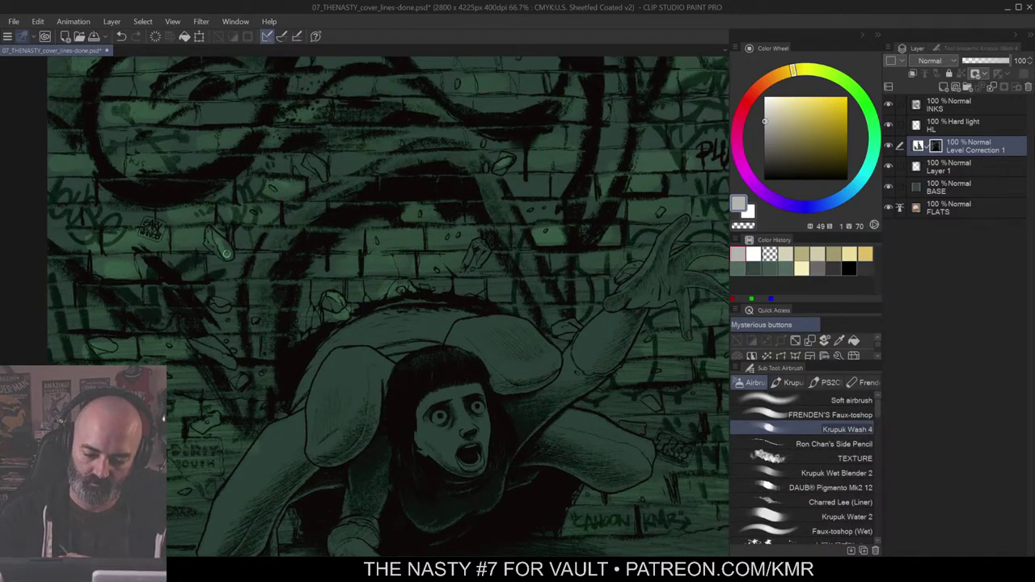
Step: Brighten the flying chips and debris on the lower-left wall beside the figure, checking the result on the whole cover
{"action": "key", "text": "m"}
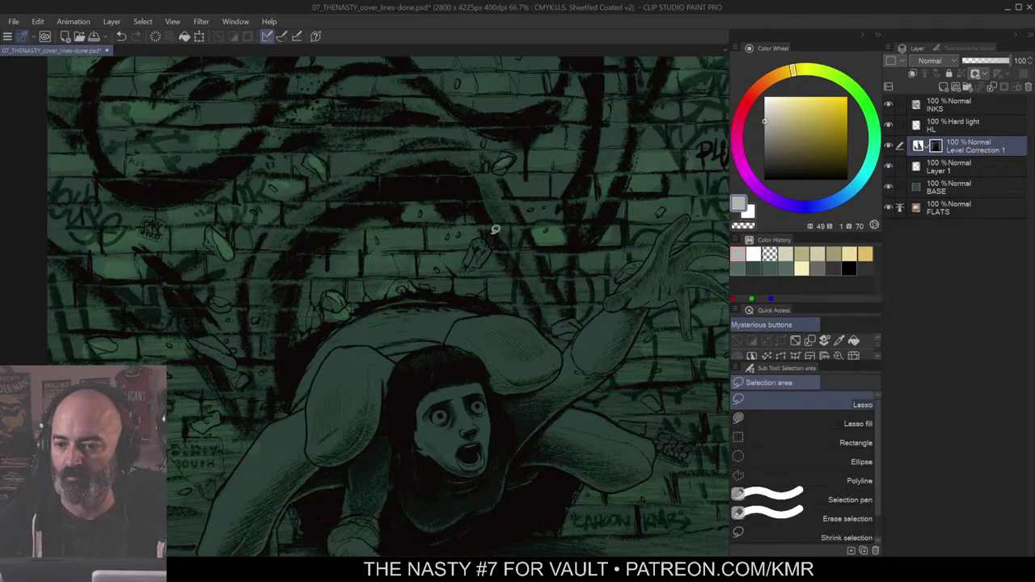
{"action": "left_click_drag", "start_coordinate": [583, 200], "coordinate": [606, 160]}
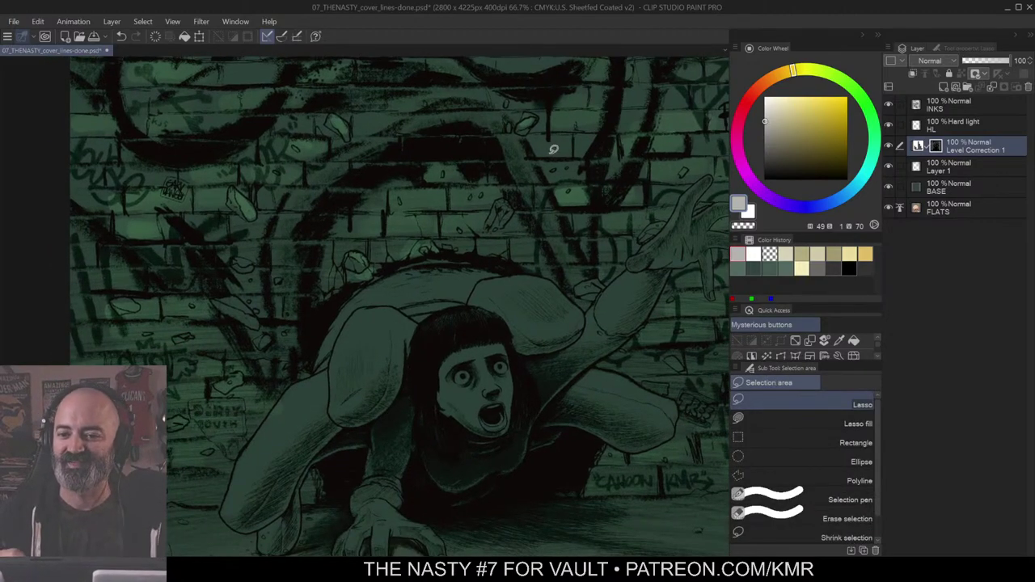
{"action": "left_click_drag", "start_coordinate": [542, 187], "coordinate": [602, 146]}
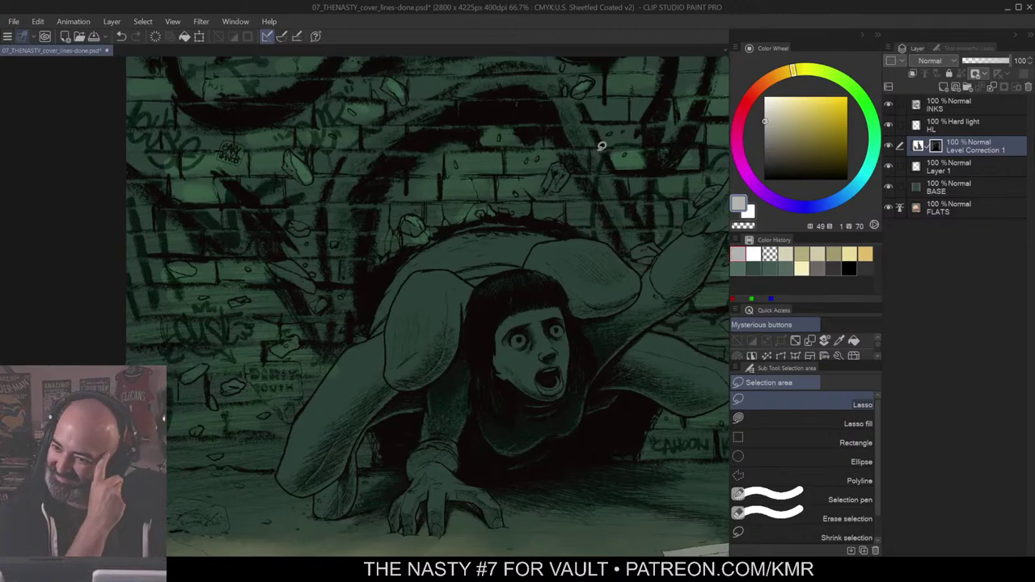
{"action": "left_click_drag", "start_coordinate": [455, 228], "coordinate": [490, 204]}
{"action": "key", "text": "b"}
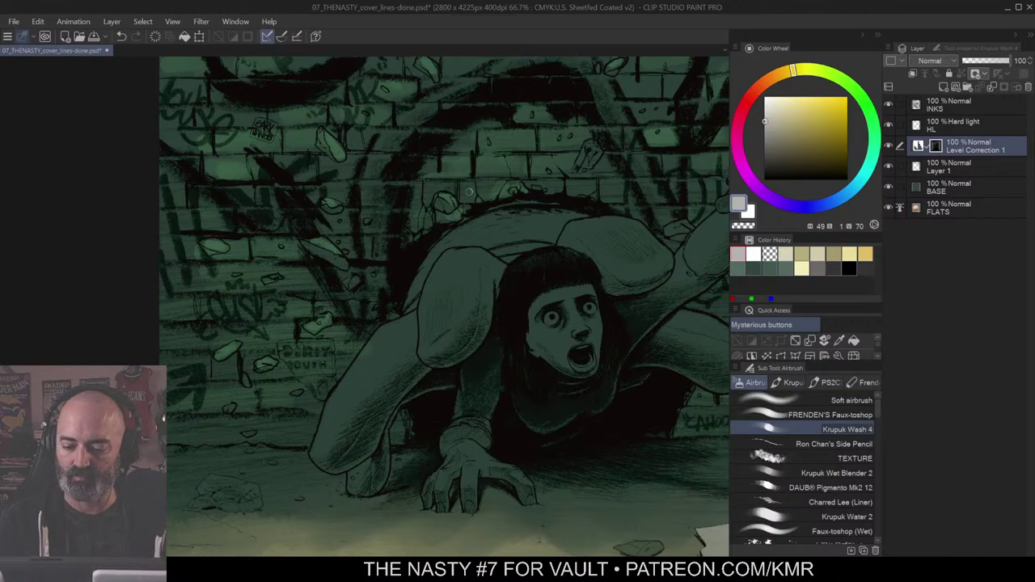
{"action": "key", "text": "ctrl+space"}
{"action": "left_click", "coordinate": [524, 247], "text": "alt"}
{"action": "left_click", "coordinate": [524, 248], "text": "alt"}
{"action": "left_click_drag", "start_coordinate": [606, 248], "coordinate": [549, 293]}
{"action": "left_click", "coordinate": [554, 366], "text": "alt"}
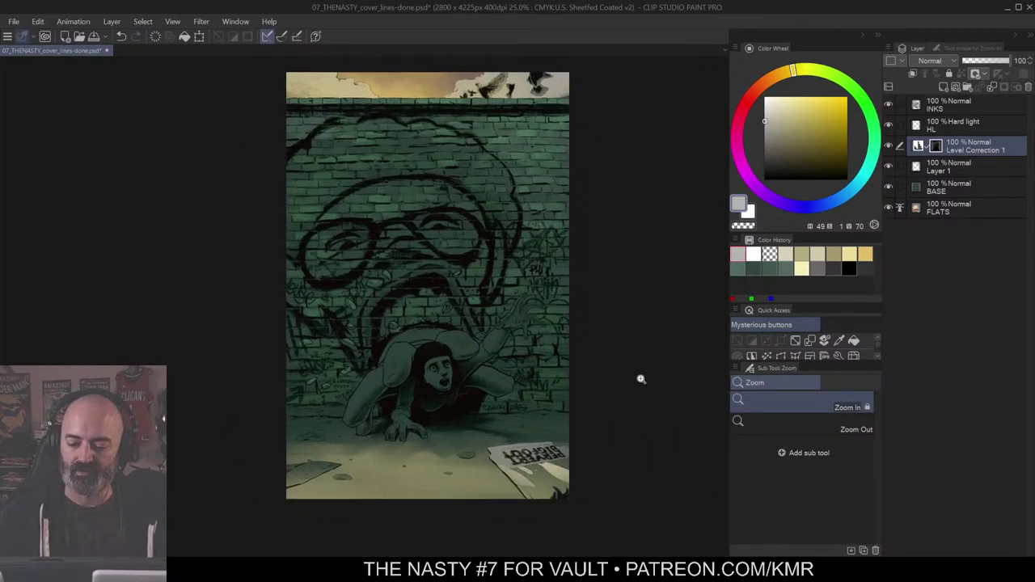
Step: Strengthen the brick highlights by lowering the white input point of Level Correction 1
{"action": "double_click", "coordinate": [919, 147]}
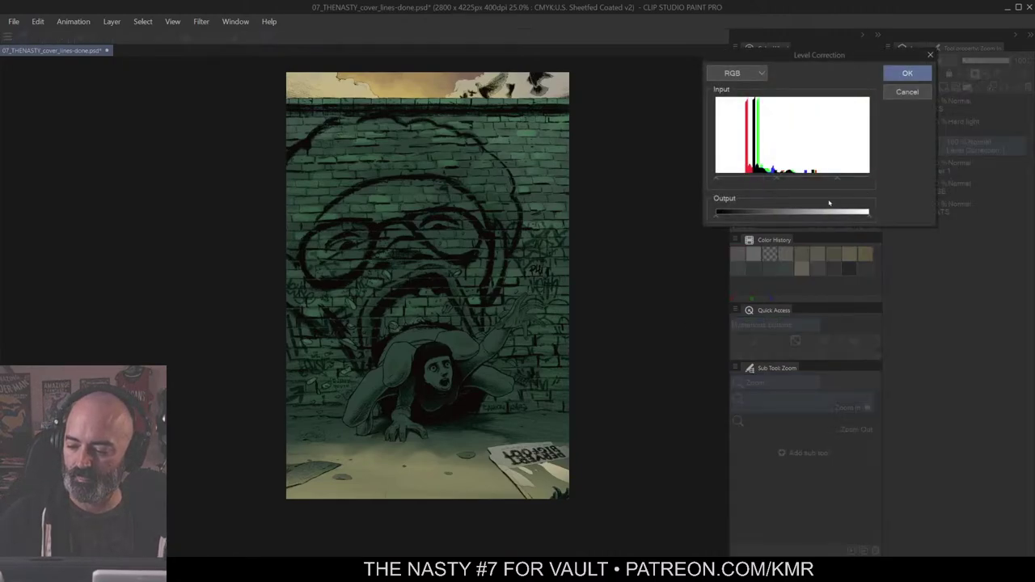
{"action": "left_click_drag", "start_coordinate": [834, 182], "coordinate": [813, 186]}
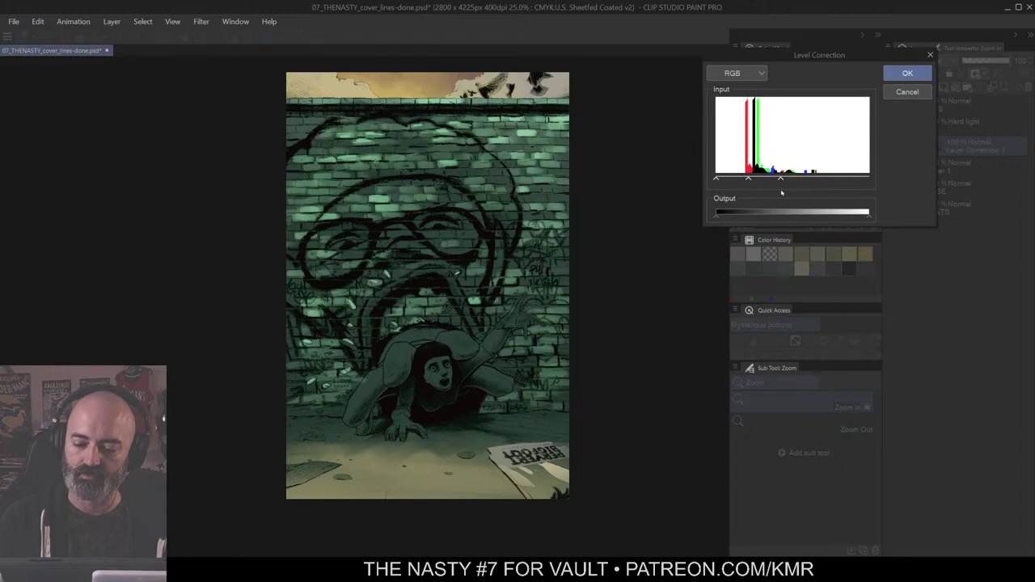
{"action": "left_click_drag", "start_coordinate": [793, 193], "coordinate": [817, 195]}
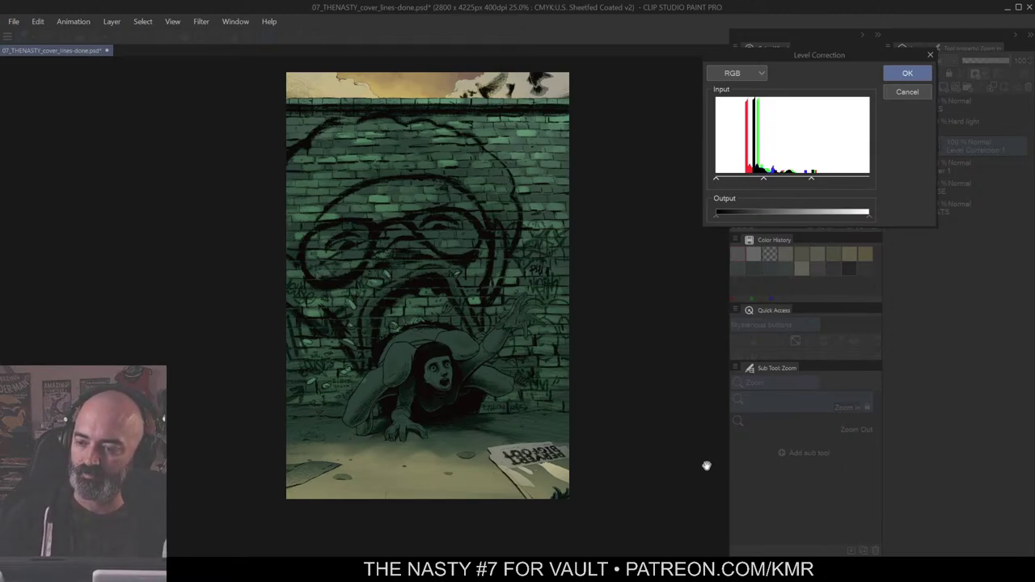
{"action": "left_click", "coordinate": [918, 92]}
{"action": "key", "text": "m"}
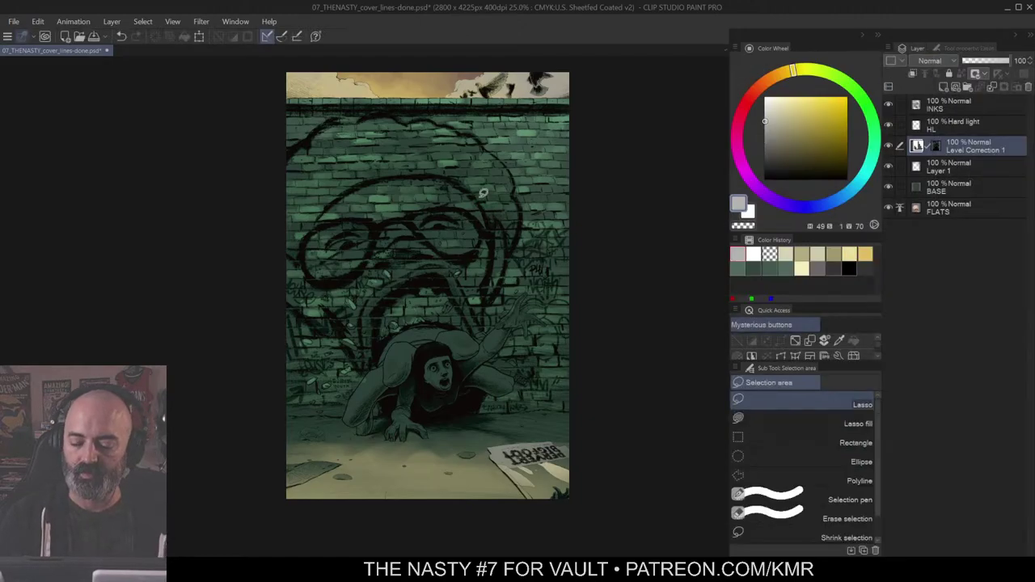
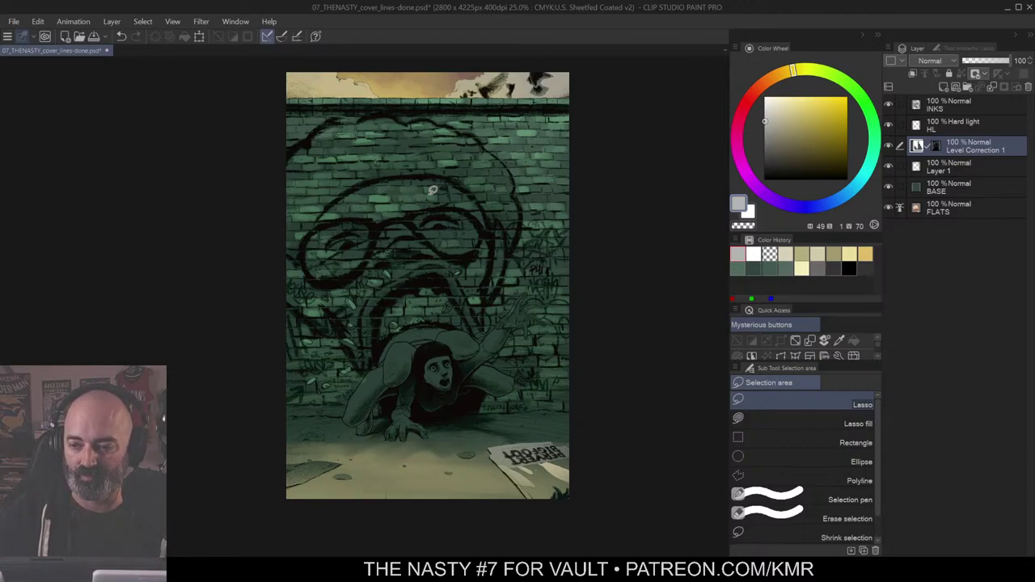
Step: Select the crouching figure's back, shoulders and legs, checking the selection with Quick Mask
{"action": "left_click", "coordinate": [936, 146]}
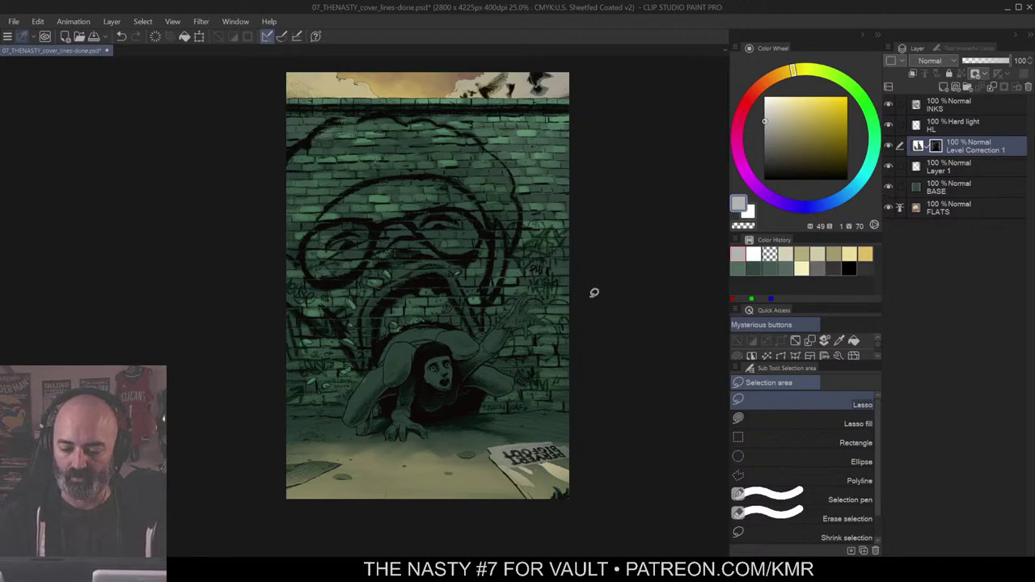
{"action": "key", "text": "w"}
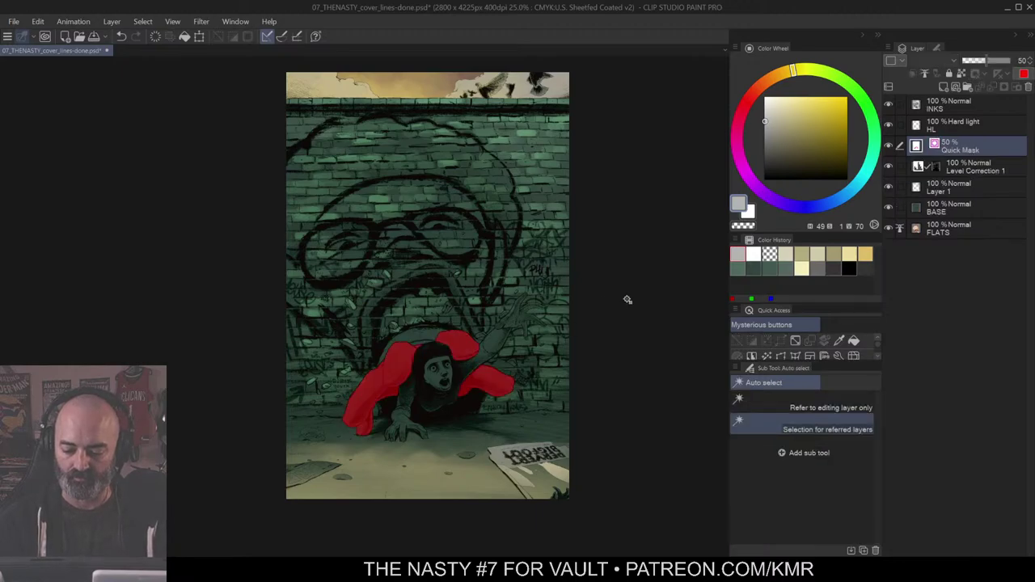
{"action": "left_click", "coordinate": [476, 341]}
{"action": "left_click", "coordinate": [432, 336], "text": "shift"}
{"action": "key", "text": "q"}
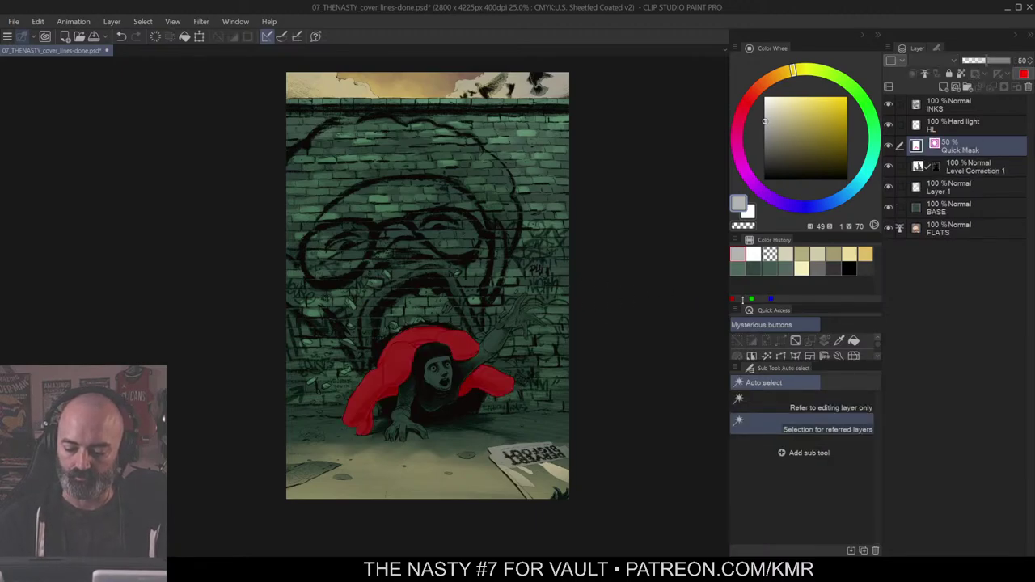
{"action": "key", "text": "q"}
{"action": "key", "text": "ctrl+d"}
Step: On Layer 1, paint the selected back, shoulders and legs red (hue 2, saturation 59, value 65) and soften them to a muted red
{"action": "key", "text": "b"}
{"action": "left_click", "coordinate": [918, 172]}
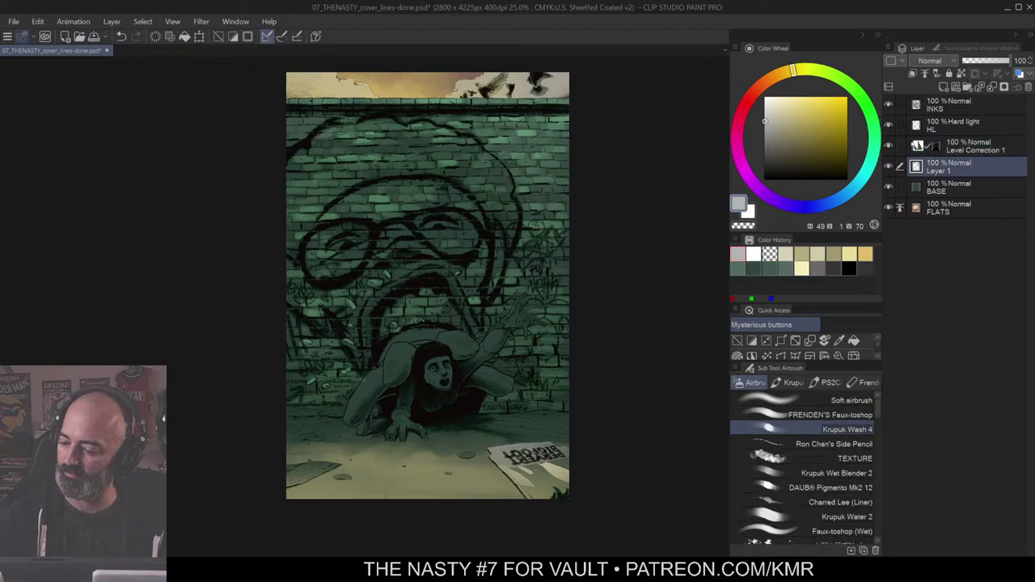
{"action": "left_click", "coordinate": [756, 103]}
{"action": "left_click", "coordinate": [815, 121]}
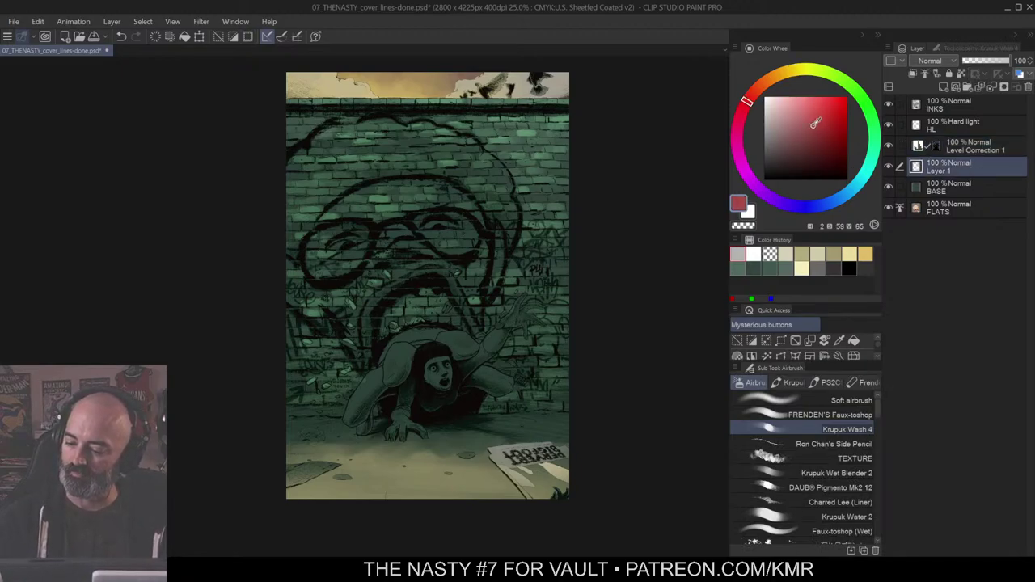
{"action": "mouse_move", "coordinate": [441, 344]}
{"action": "left_mouse_down"}
{"action": "mouse_move", "coordinate": [356, 400]}
{"action": "mouse_move", "coordinate": [418, 360]}
{"action": "mouse_move", "coordinate": [558, 348]}
{"action": "left_mouse_up"}
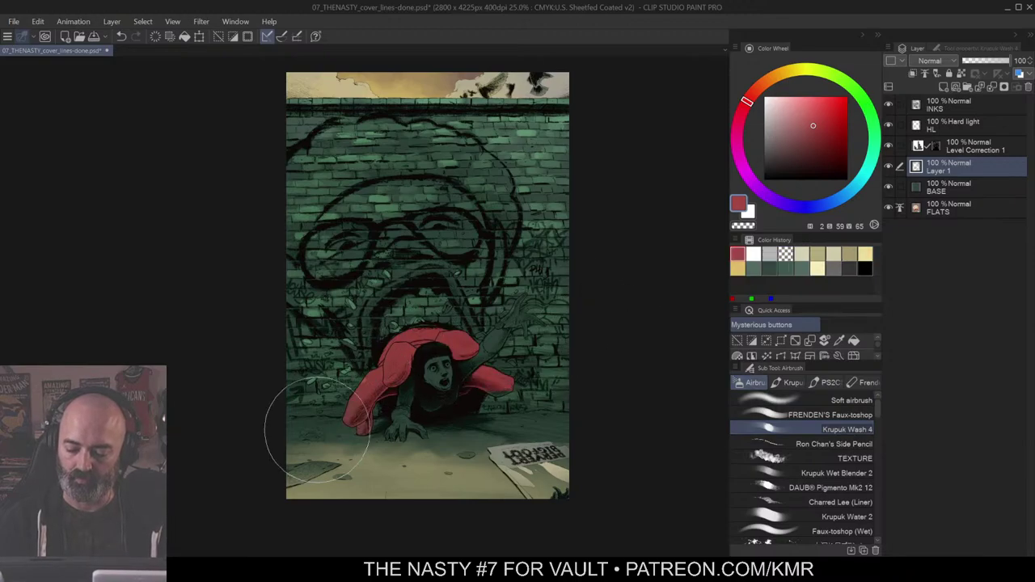
{"action": "left_click", "coordinate": [449, 373], "text": "ctrl"}
{"action": "left_click_drag", "start_coordinate": [486, 354], "coordinate": [491, 321]}
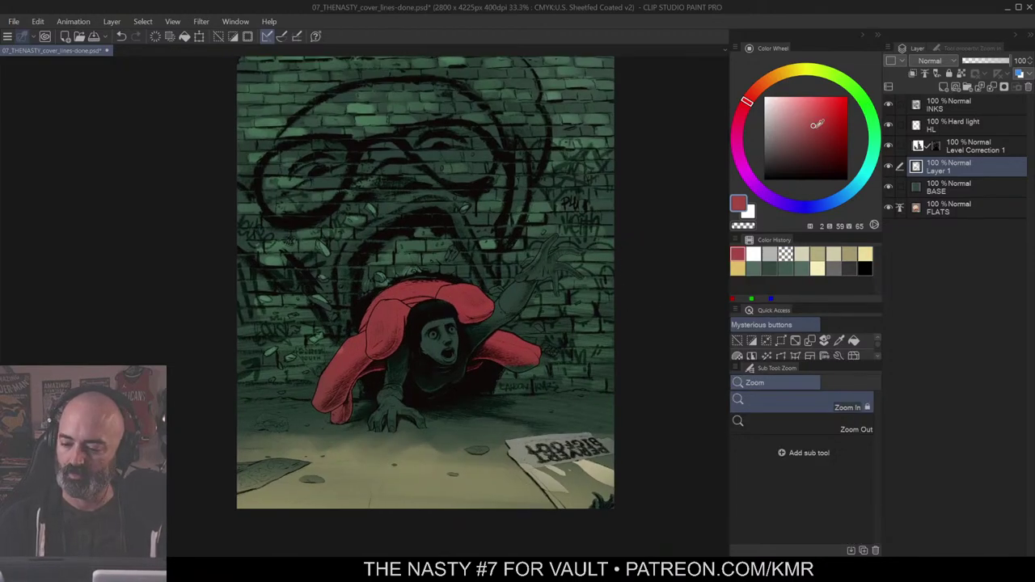
{"action": "left_click_drag", "start_coordinate": [814, 126], "coordinate": [796, 134]}
{"action": "mouse_move", "coordinate": [380, 327]}
{"action": "left_mouse_down"}
{"action": "mouse_move", "coordinate": [368, 354]}
{"action": "mouse_move", "coordinate": [432, 331]}
{"action": "mouse_move", "coordinate": [503, 343]}
{"action": "mouse_move", "coordinate": [506, 369]}
{"action": "mouse_move", "coordinate": [333, 376]}
{"action": "mouse_move", "coordinate": [351, 408]}
{"action": "mouse_move", "coordinate": [424, 299]}
{"action": "mouse_move", "coordinate": [362, 341]}
{"action": "mouse_move", "coordinate": [357, 382]}
{"action": "left_mouse_up"}
Step: Try darker, greyer reds over the figure's back and legs, and undo the last strokes
{"action": "left_click", "coordinate": [786, 144]}
{"action": "left_click", "coordinate": [779, 154]}
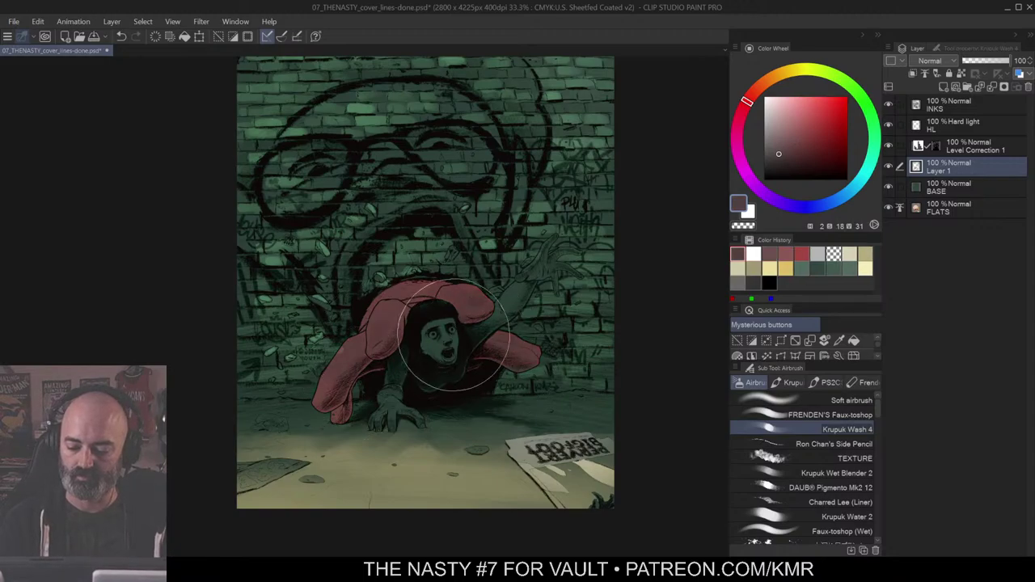
{"action": "left_click_drag", "start_coordinate": [381, 330], "coordinate": [304, 391]}
{"action": "mouse_move", "coordinate": [409, 291]}
{"action": "left_mouse_down"}
{"action": "mouse_move", "coordinate": [375, 314]}
{"action": "mouse_move", "coordinate": [376, 343]}
{"action": "mouse_move", "coordinate": [341, 394]}
{"action": "mouse_move", "coordinate": [380, 331]}
{"action": "left_mouse_up"}
{"action": "left_click", "coordinate": [770, 150]}
{"action": "key", "text": "ctrl+z"}
{"action": "key", "text": "ctrl+z"}
{"action": "key", "text": "ctrl+z"}
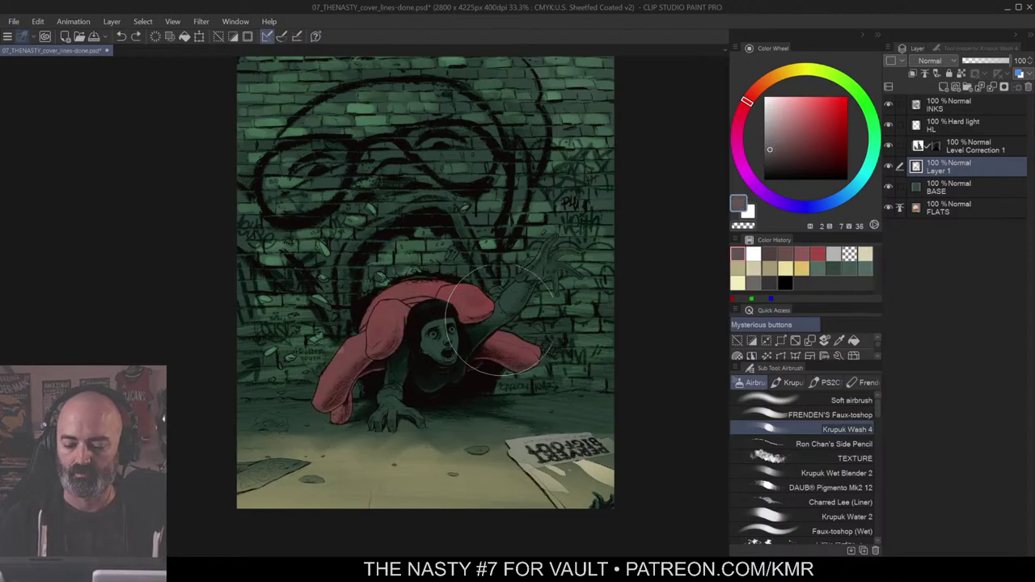
Step: Restore one undone stroke and darken the back and legs with a dull brownish red sampled from the figure
{"action": "key", "text": "ctrl+y"}
{"action": "left_click", "coordinate": [387, 316], "text": "alt"}
{"action": "mouse_move", "coordinate": [383, 323]}
{"action": "left_mouse_down"}
{"action": "mouse_move", "coordinate": [340, 364]}
{"action": "mouse_move", "coordinate": [334, 399]}
{"action": "left_mouse_up"}
{"action": "key", "text": "ctrl+space"}
{"action": "left_click", "coordinate": [487, 361]}
{"action": "left_click", "coordinate": [558, 293]}
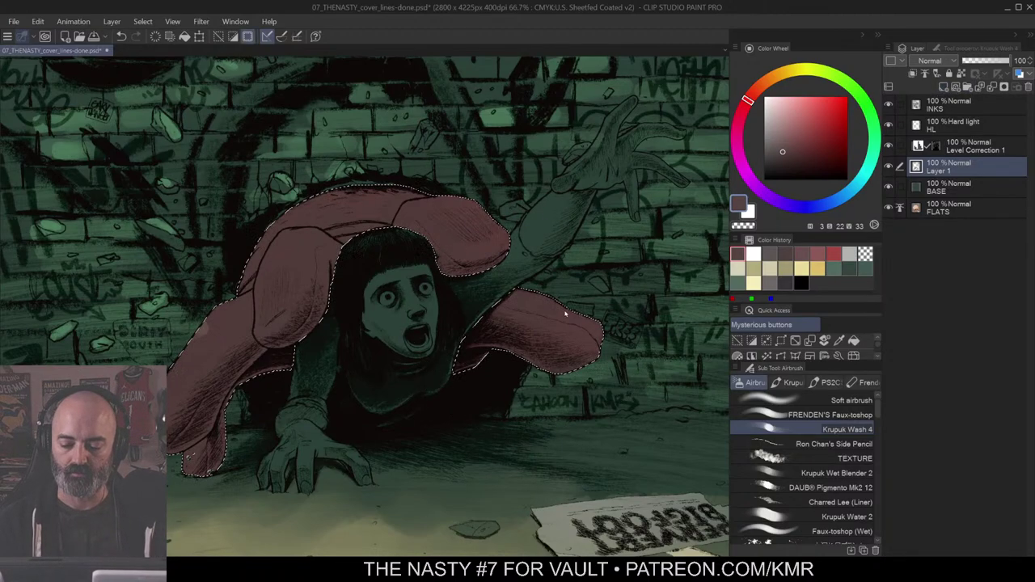
Step: Mix a muted crimson (hue 351, saturation 57, value 59) and wash it over the figure's right-hand shoulder shape and right-hand leg on Layer 1
{"action": "left_click", "coordinate": [803, 134]}
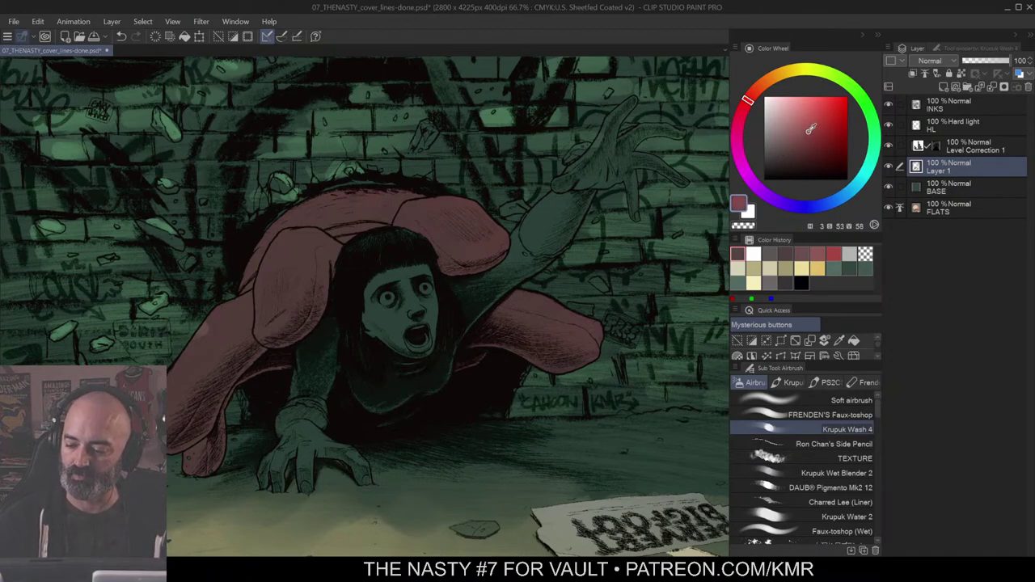
{"action": "left_click_drag", "start_coordinate": [747, 102], "coordinate": [741, 112]}
{"action": "left_click", "coordinate": [812, 130]}
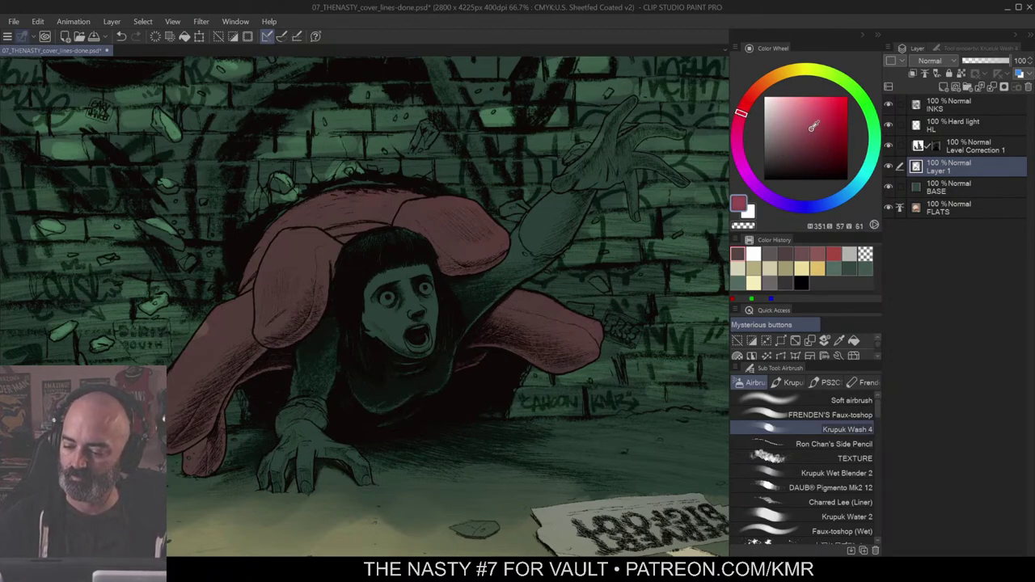
{"action": "left_click_drag", "start_coordinate": [418, 247], "coordinate": [321, 244]}
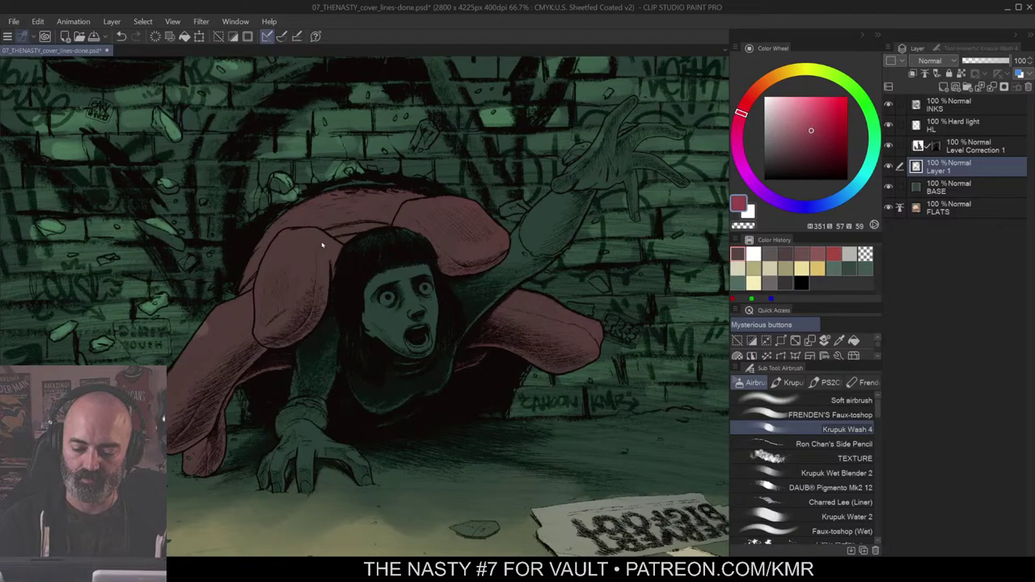
{"action": "key", "text": "w"}
{"action": "left_click", "coordinate": [453, 225]}
{"action": "key", "text": "b"}
{"action": "left_click_drag", "start_coordinate": [465, 173], "coordinate": [493, 176]}
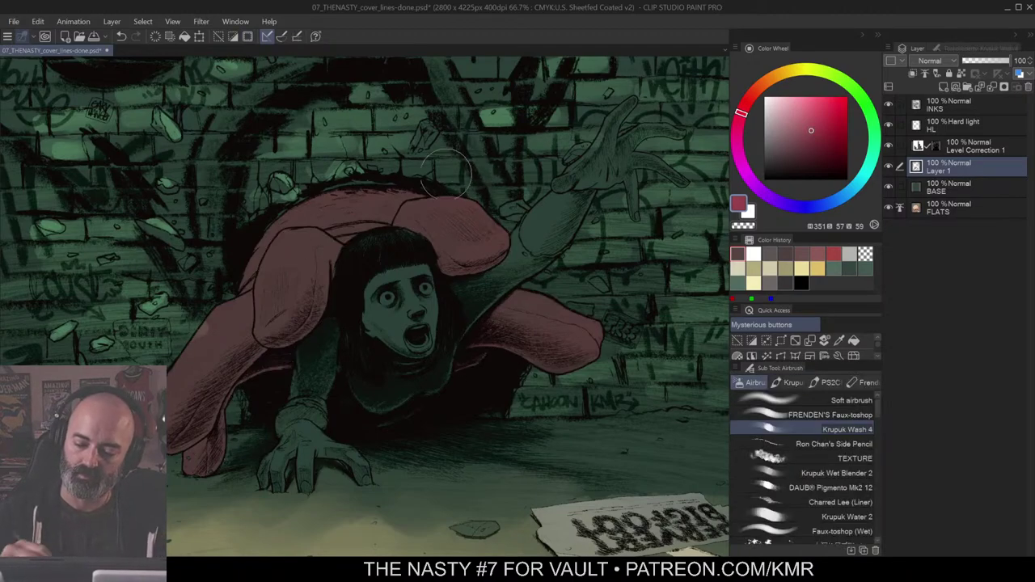
{"action": "mouse_move", "coordinate": [424, 193]}
{"action": "left_mouse_down"}
{"action": "mouse_move", "coordinate": [461, 225]}
{"action": "mouse_move", "coordinate": [431, 203]}
{"action": "mouse_move", "coordinate": [482, 228]}
{"action": "mouse_move", "coordinate": [417, 189]}
{"action": "mouse_move", "coordinate": [473, 243]}
{"action": "mouse_move", "coordinate": [472, 198]}
{"action": "mouse_move", "coordinate": [513, 212]}
{"action": "mouse_move", "coordinate": [503, 253]}
{"action": "mouse_move", "coordinate": [549, 290]}
{"action": "mouse_move", "coordinate": [536, 296]}
{"action": "mouse_move", "coordinate": [560, 306]}
{"action": "mouse_move", "coordinate": [538, 306]}
{"action": "mouse_move", "coordinate": [619, 327]}
{"action": "mouse_move", "coordinate": [546, 279]}
{"action": "left_mouse_up"}
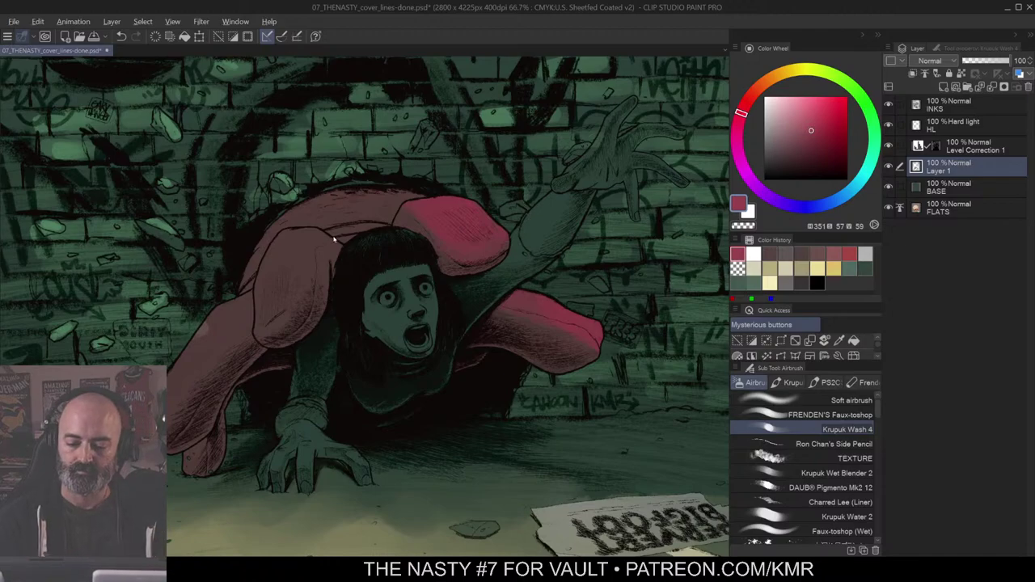
Step: Airbrush the same crimson over the bent limb left of the face and down the left-hand leg to the foot
{"action": "mouse_move", "coordinate": [323, 237]}
{"action": "left_mouse_down"}
{"action": "mouse_move", "coordinate": [282, 247]}
{"action": "mouse_move", "coordinate": [296, 242]}
{"action": "mouse_move", "coordinate": [276, 261]}
{"action": "mouse_move", "coordinate": [267, 325]}
{"action": "mouse_move", "coordinate": [300, 275]}
{"action": "mouse_move", "coordinate": [297, 237]}
{"action": "mouse_move", "coordinate": [277, 253]}
{"action": "mouse_move", "coordinate": [267, 331]}
{"action": "mouse_move", "coordinate": [305, 241]}
{"action": "mouse_move", "coordinate": [302, 254]}
{"action": "mouse_move", "coordinate": [310, 236]}
{"action": "mouse_move", "coordinate": [339, 255]}
{"action": "mouse_move", "coordinate": [302, 238]}
{"action": "mouse_move", "coordinate": [297, 259]}
{"action": "mouse_move", "coordinate": [300, 248]}
{"action": "mouse_move", "coordinate": [280, 257]}
{"action": "mouse_move", "coordinate": [292, 272]}
{"action": "mouse_move", "coordinate": [287, 312]}
{"action": "mouse_move", "coordinate": [295, 262]}
{"action": "mouse_move", "coordinate": [287, 312]}
{"action": "mouse_move", "coordinate": [304, 289]}
{"action": "mouse_move", "coordinate": [344, 292]}
{"action": "mouse_move", "coordinate": [303, 278]}
{"action": "left_mouse_up"}
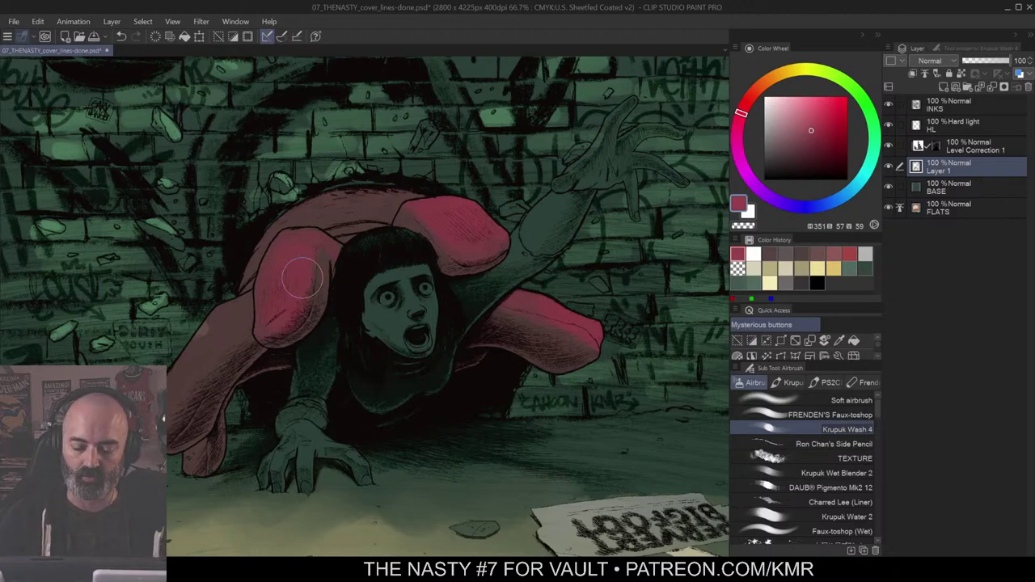
{"action": "key", "text": "w"}
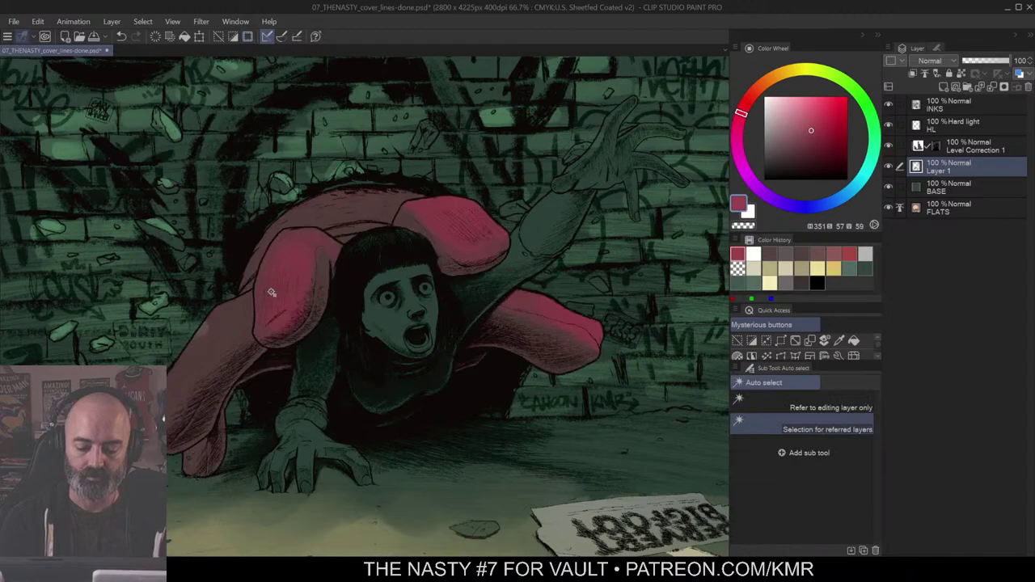
{"action": "key", "text": "b"}
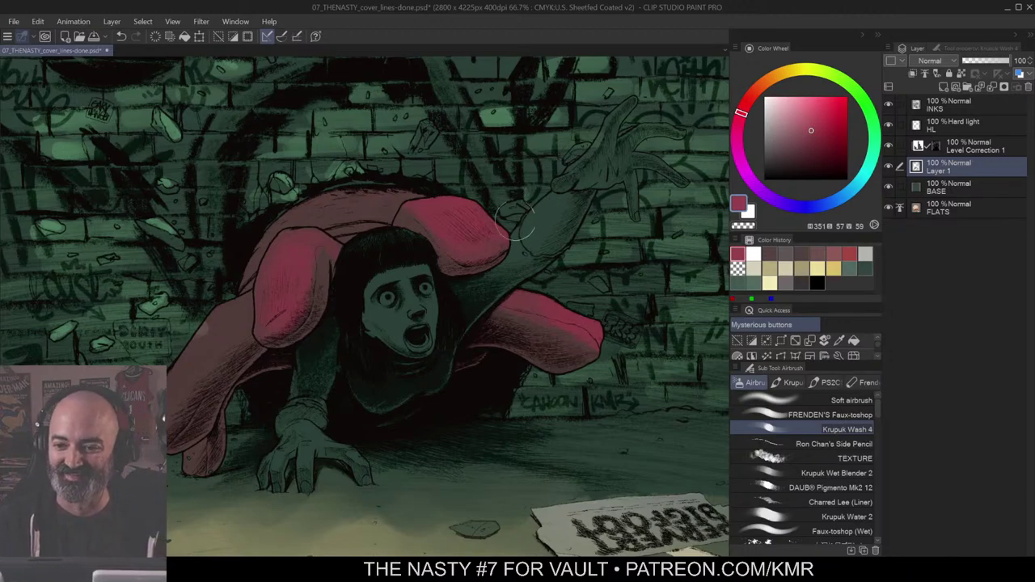
{"action": "left_click_drag", "start_coordinate": [561, 163], "coordinate": [598, 124]}
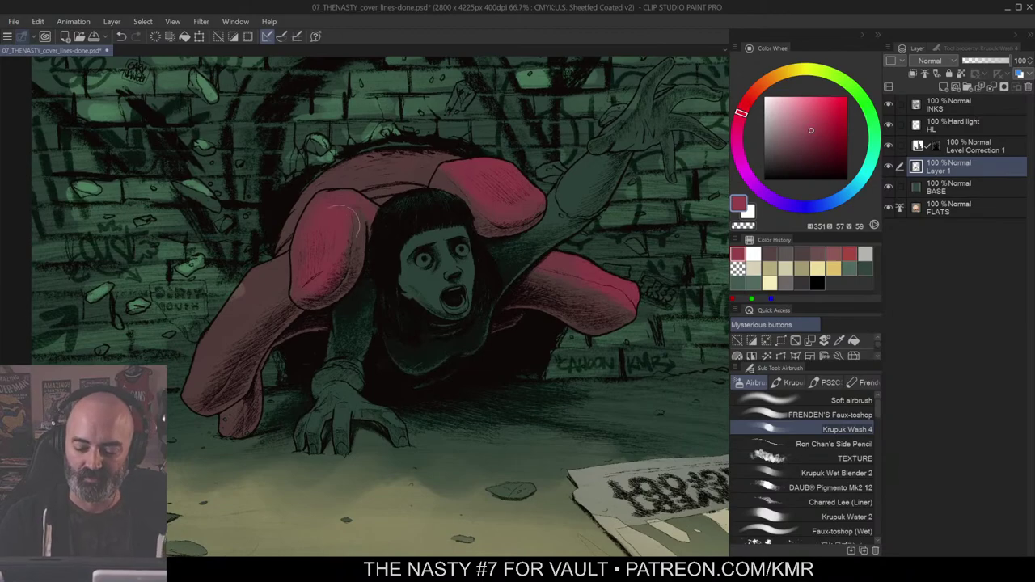
{"action": "left_click_drag", "start_coordinate": [492, 184], "coordinate": [528, 164]}
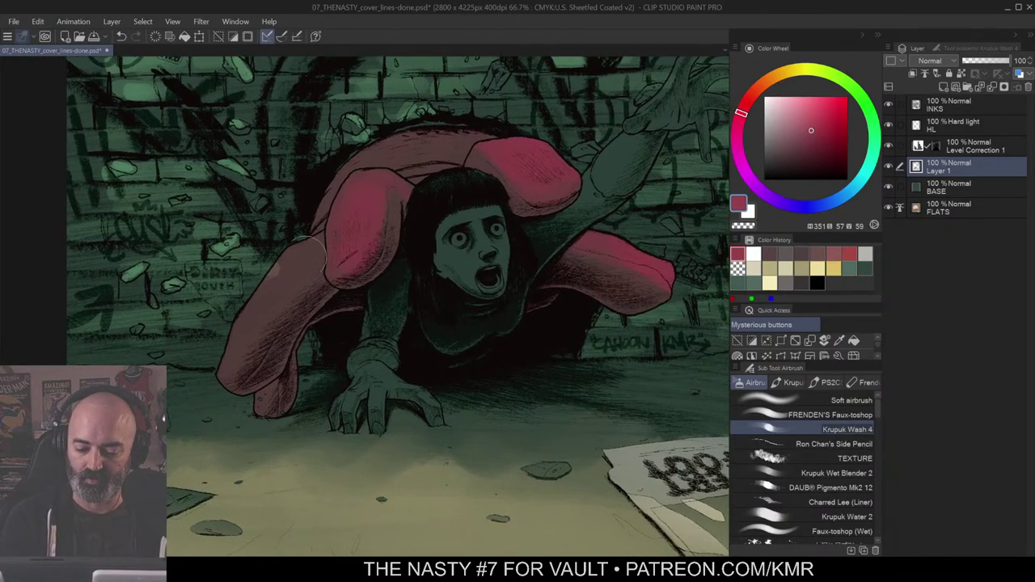
{"action": "mouse_move", "coordinate": [312, 249]}
{"action": "left_mouse_down"}
{"action": "mouse_move", "coordinate": [256, 312]}
{"action": "mouse_move", "coordinate": [290, 275]}
{"action": "mouse_move", "coordinate": [270, 312]}
{"action": "mouse_move", "coordinate": [242, 331]}
{"action": "mouse_move", "coordinate": [281, 362]}
{"action": "mouse_move", "coordinate": [260, 398]}
{"action": "mouse_move", "coordinate": [267, 391]}
{"action": "left_mouse_up"}
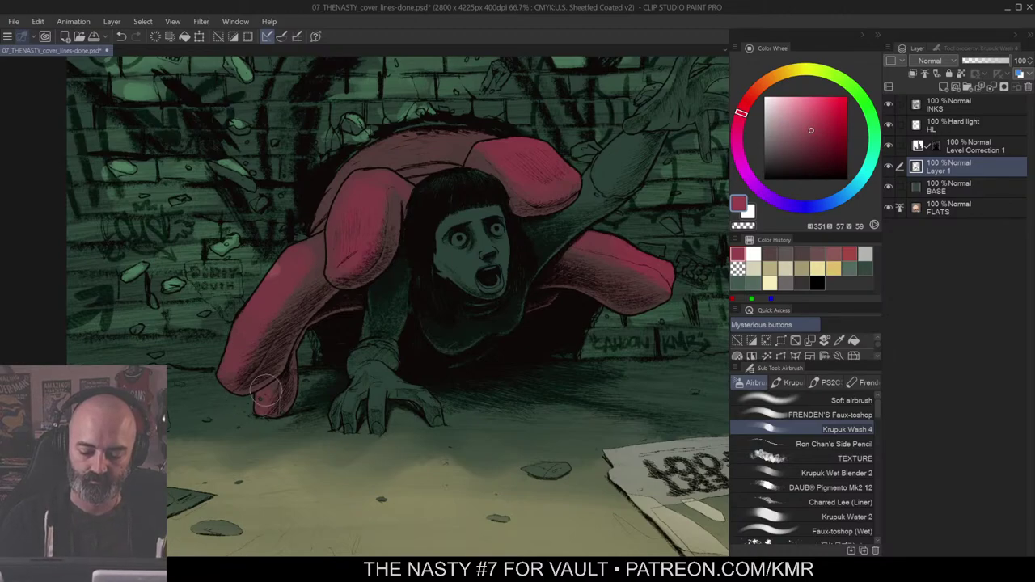
Step: Shift the sampled red to a richer crimson (hue 352, saturation 68, value 59) and strengthen the highlights on the limbs
{"action": "left_click", "coordinate": [399, 244], "text": "alt"}
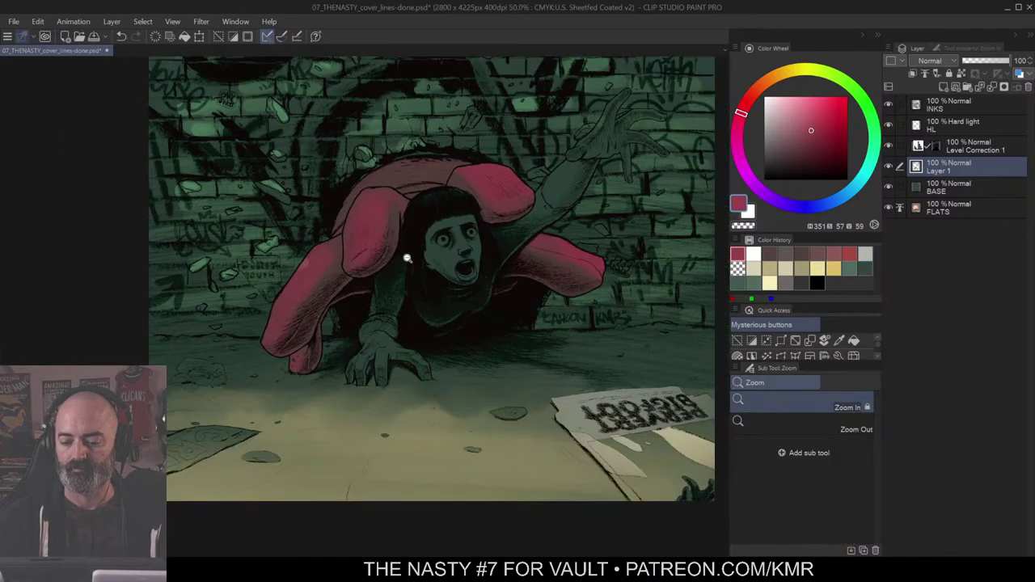
{"action": "left_click", "coordinate": [386, 214], "text": "alt"}
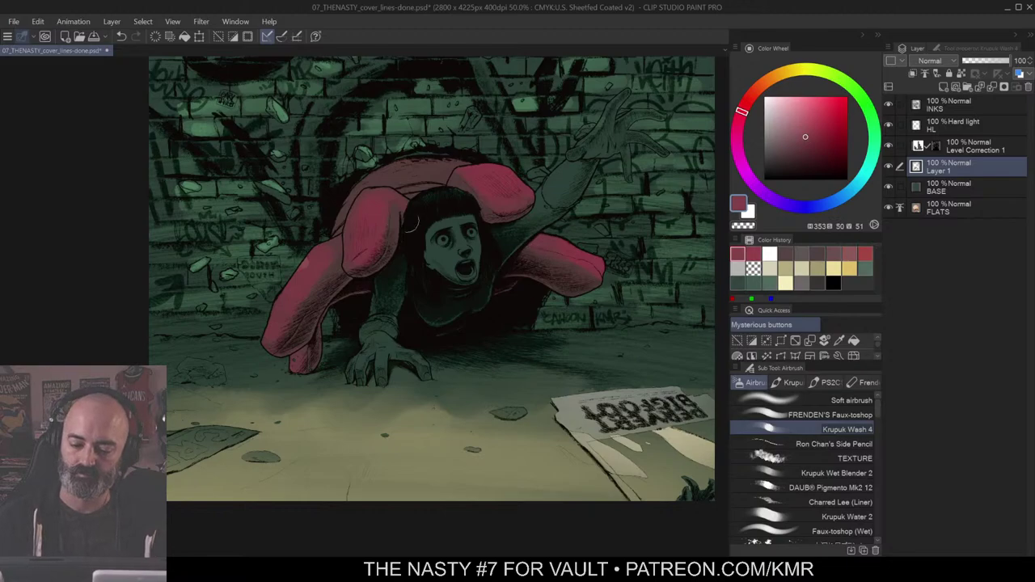
{"action": "left_click", "coordinate": [821, 127]}
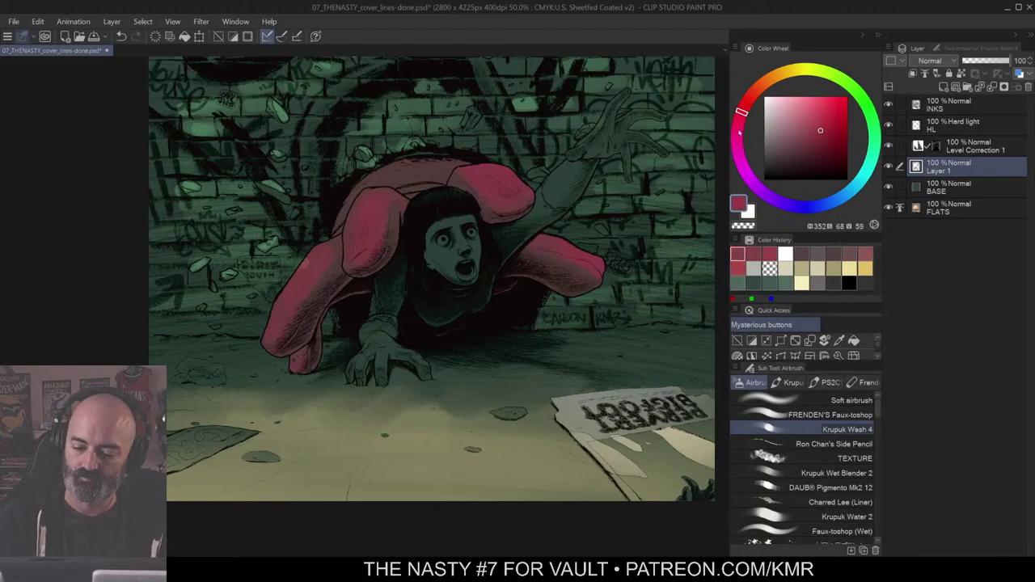
{"action": "left_click", "coordinate": [386, 209], "text": "ctrl"}
{"action": "left_click_drag", "start_coordinate": [365, 197], "coordinate": [369, 212]}
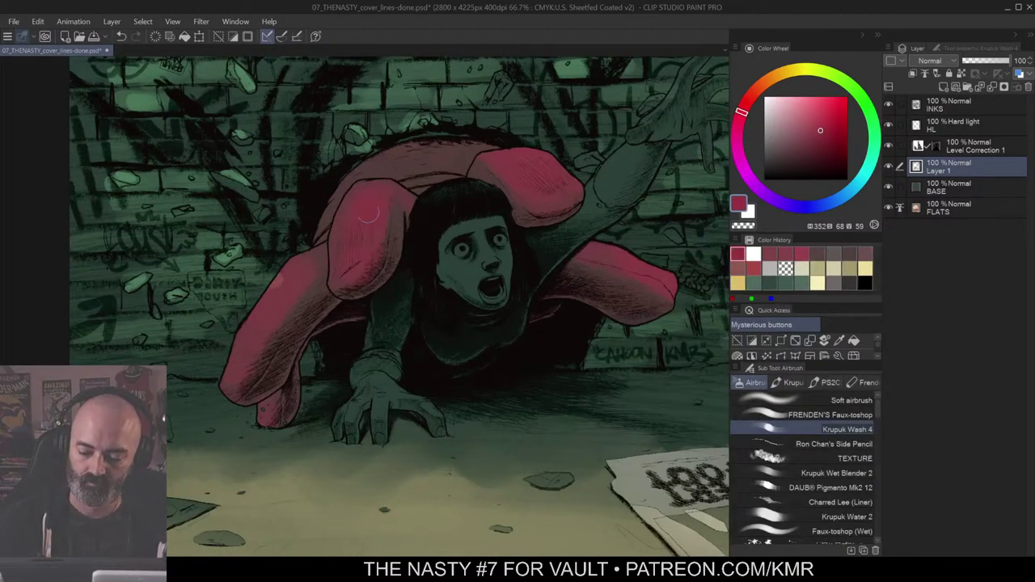
{"action": "mouse_move", "coordinate": [351, 248]}
{"action": "left_mouse_down"}
{"action": "mouse_move", "coordinate": [368, 218]}
{"action": "mouse_move", "coordinate": [348, 242]}
{"action": "left_mouse_up"}
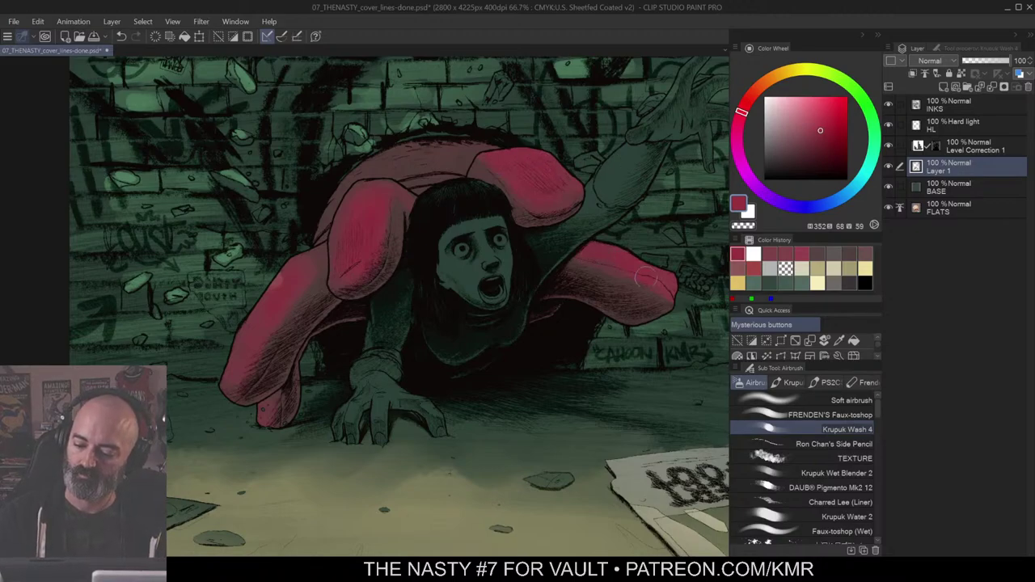
Step: Select the arched back section of the figure and wash the rich crimson over it
{"action": "key", "text": "slash"}
{"action": "key", "text": "ctrl+minus"}
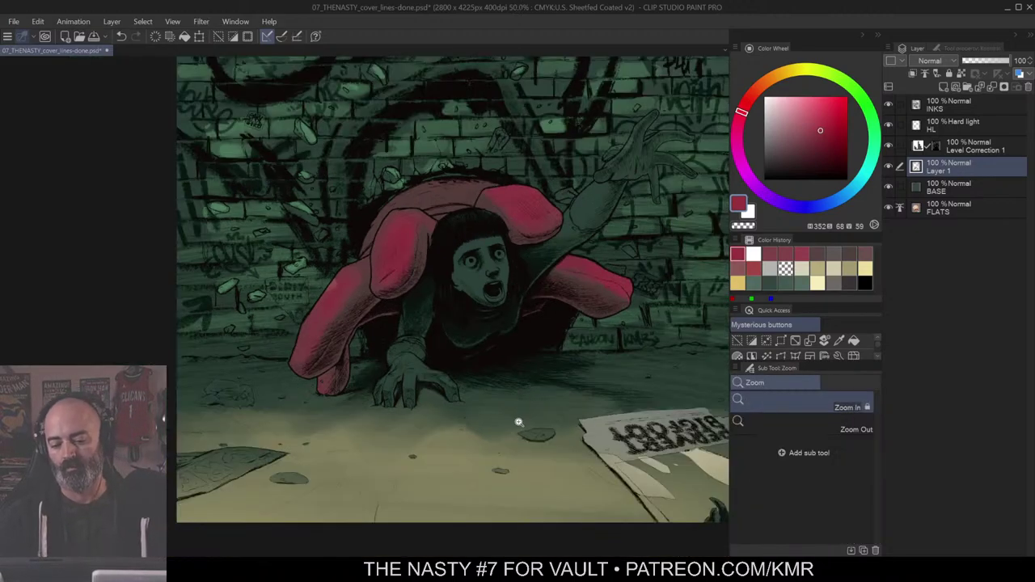
{"action": "left_click_drag", "start_coordinate": [572, 366], "coordinate": [545, 352]}
{"action": "left_click", "coordinate": [459, 289]}
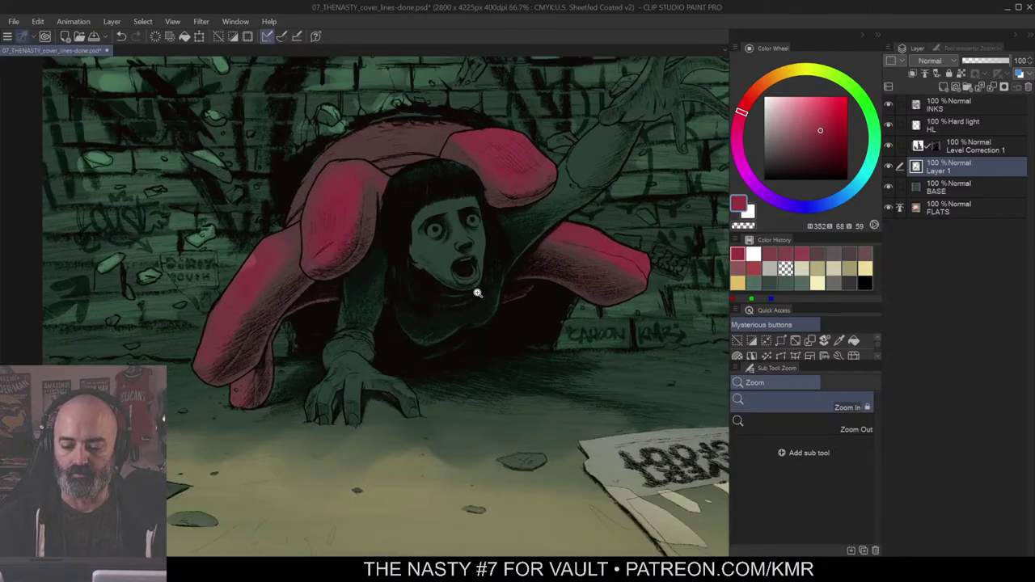
{"action": "left_click", "coordinate": [482, 282], "text": "alt"}
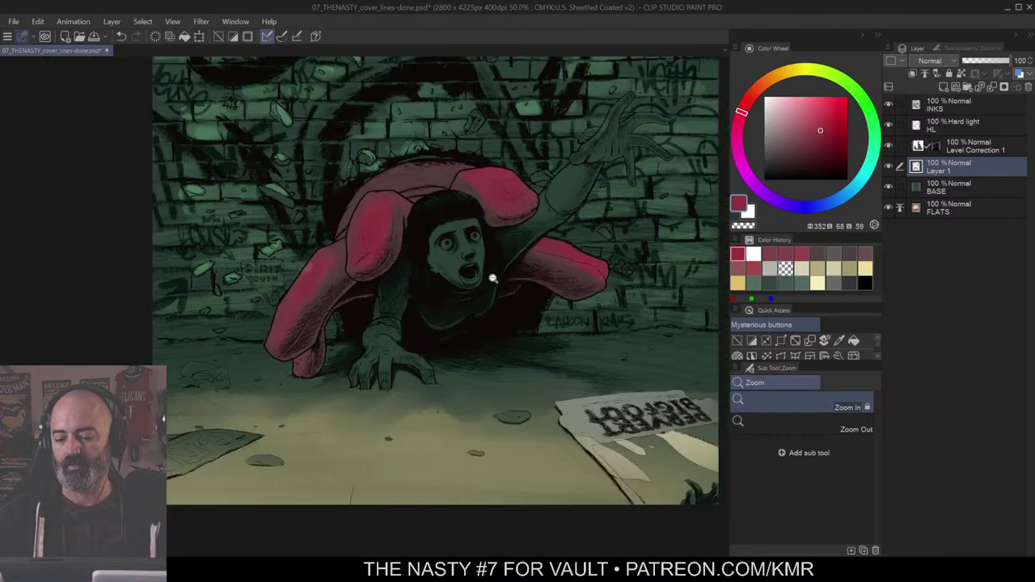
{"action": "left_click", "coordinate": [495, 280], "text": "alt"}
{"action": "left_click", "coordinate": [495, 280], "text": "alt"}
{"action": "left_click", "coordinate": [494, 275]}
{"action": "key", "text": "w"}
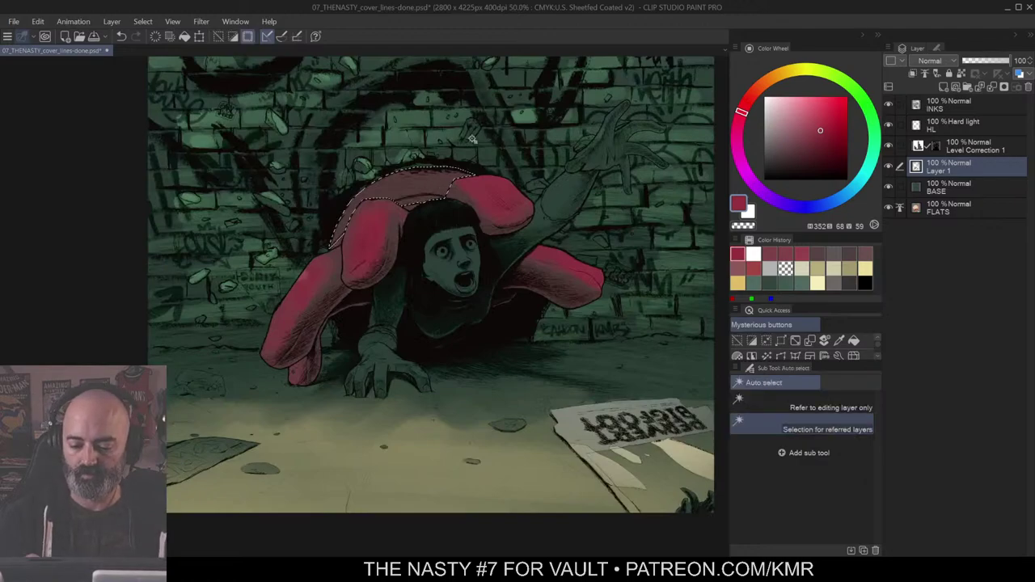
{"action": "key", "text": "b"}
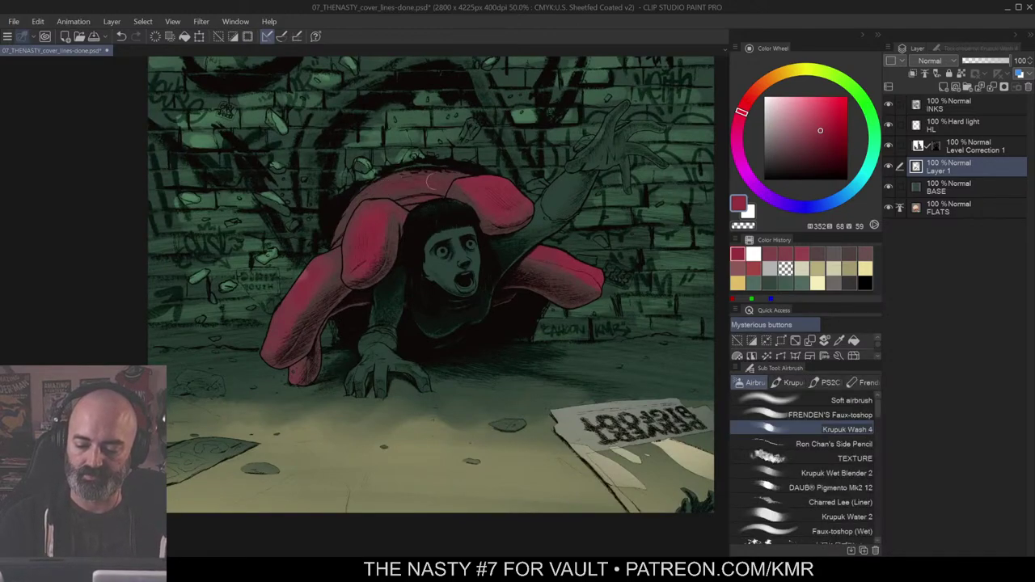
Step: Inspect the painted colour on Layer 1 in isolation, and restore the display of all layers
{"action": "left_click", "coordinate": [496, 247], "text": "alt"}
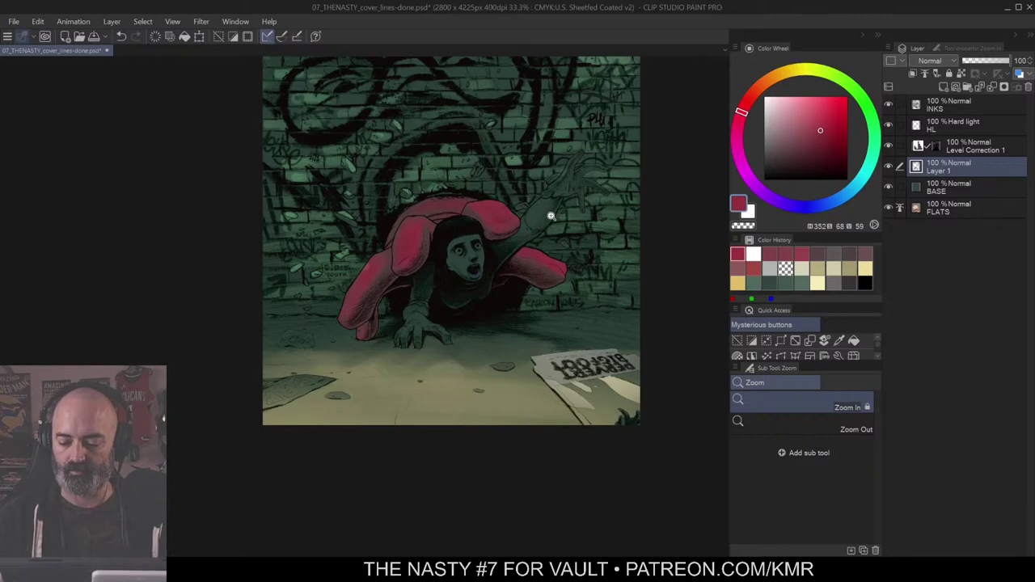
{"action": "left_click", "coordinate": [888, 166], "text": "alt"}
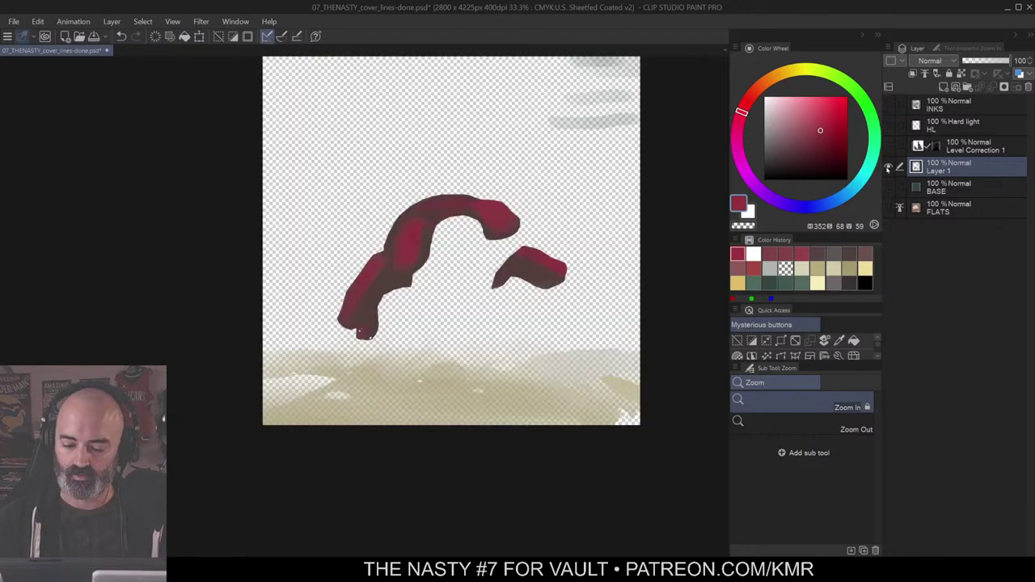
{"action": "left_click", "coordinate": [888, 167], "text": "alt"}
{"action": "key", "text": "w"}
{"action": "left_click", "coordinate": [499, 215]}
{"action": "key", "text": "z"}
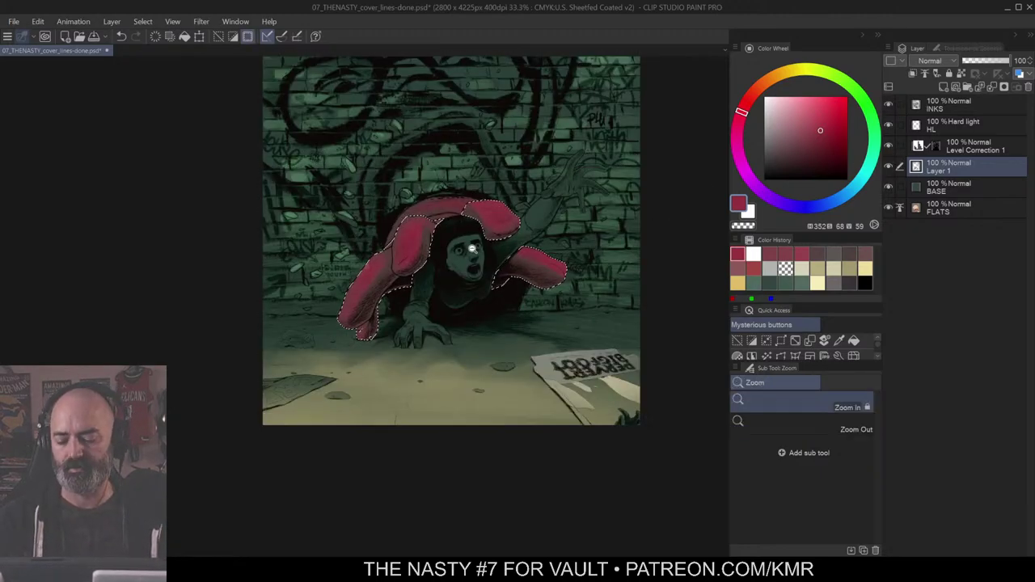
{"action": "left_click", "coordinate": [470, 246], "text": "alt"}
{"action": "left_click_drag", "start_coordinate": [591, 186], "coordinate": [561, 279]}
{"action": "key", "text": "ctrl+d"}
{"action": "left_click", "coordinate": [569, 280], "text": "alt"}
{"action": "left_click", "coordinate": [569, 280], "text": "alt"}
{"action": "key", "text": "m"}
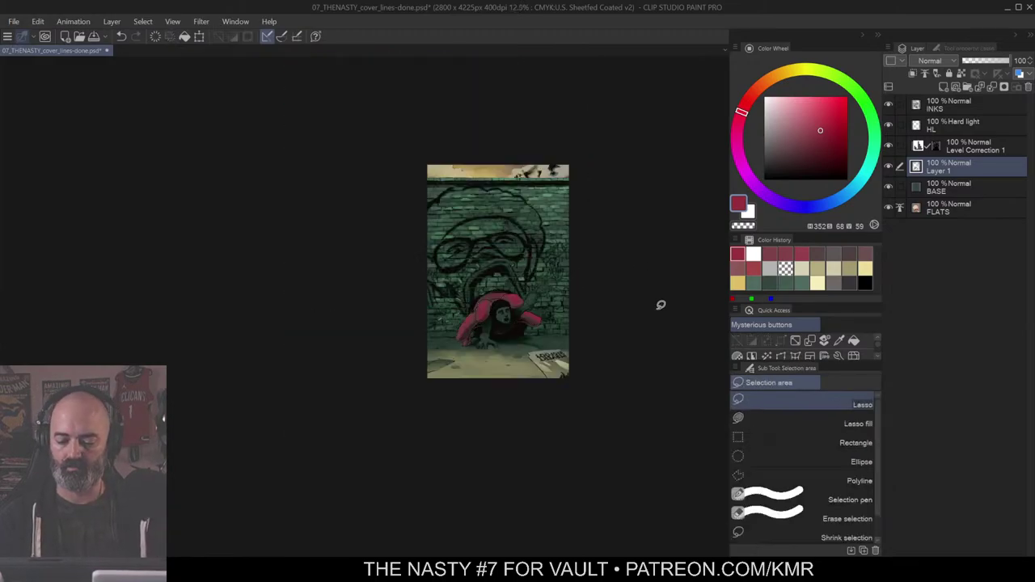
{"action": "scroll", "coordinate": [570, 306], "scroll_direction": "up", "scroll_amount": 2}
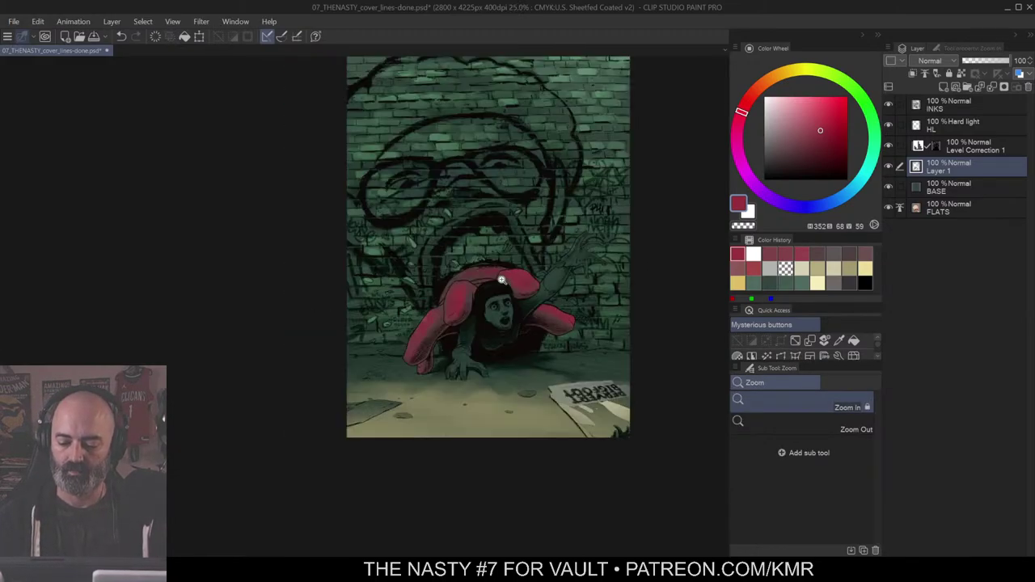
{"action": "left_click_drag", "start_coordinate": [588, 302], "coordinate": [548, 319]}
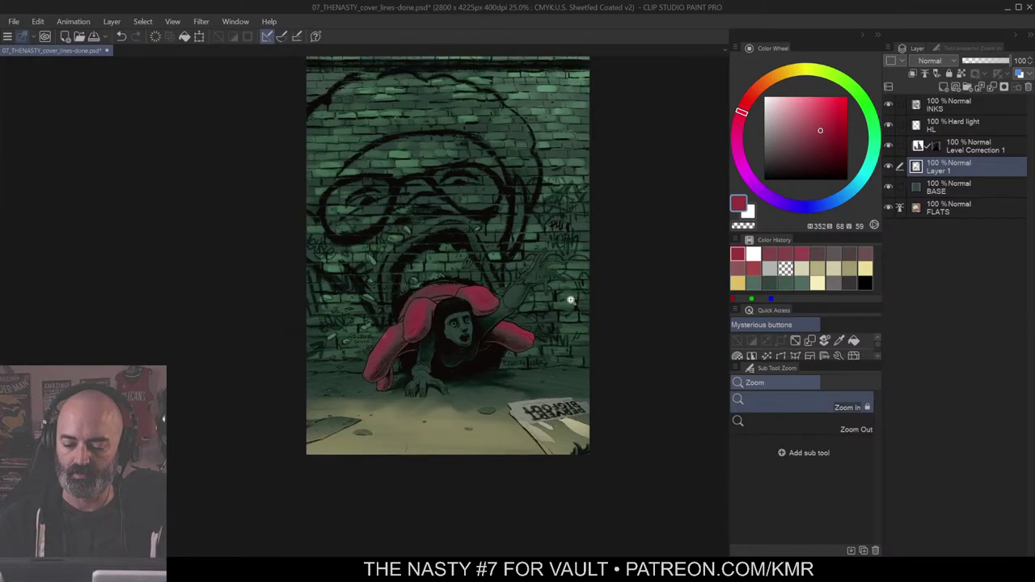
Step: Select the figure's red body areas, brighten them with a Level Correction that lowers the white input point, and clear the selection
{"action": "key", "text": "w"}
{"action": "left_click", "coordinate": [449, 297]}
{"action": "key", "text": "ctrl+u"}
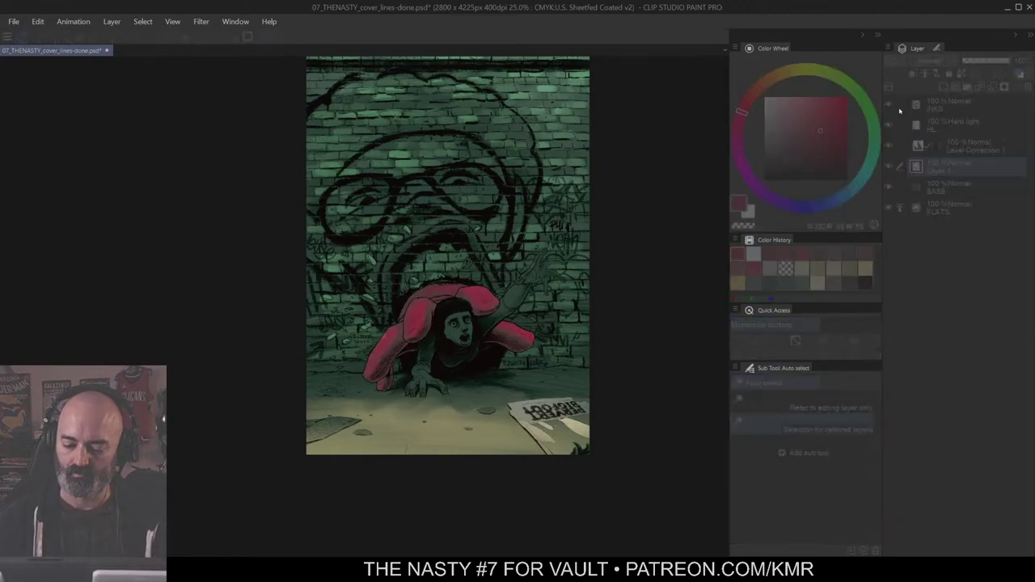
{"action": "left_click", "coordinate": [994, 100]}
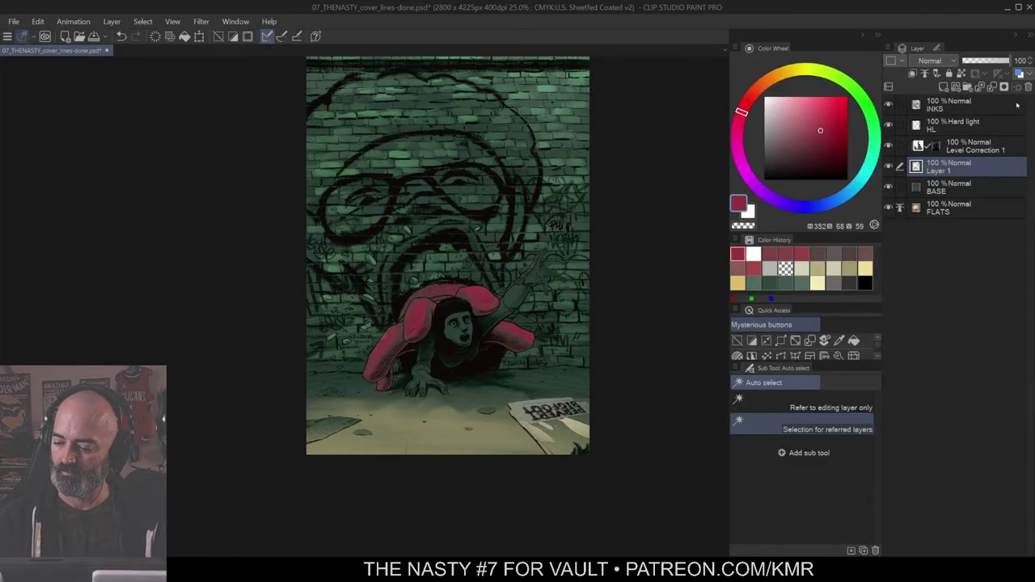
{"action": "key", "text": "ctrl+l"}
{"action": "left_click_drag", "start_coordinate": [870, 180], "coordinate": [848, 186]}
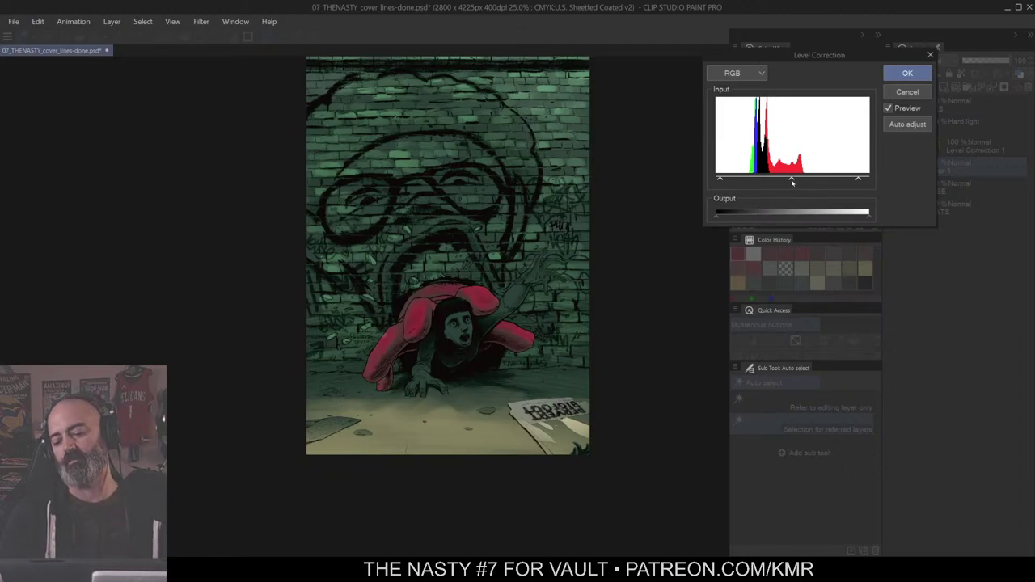
{"action": "left_click", "coordinate": [904, 77]}
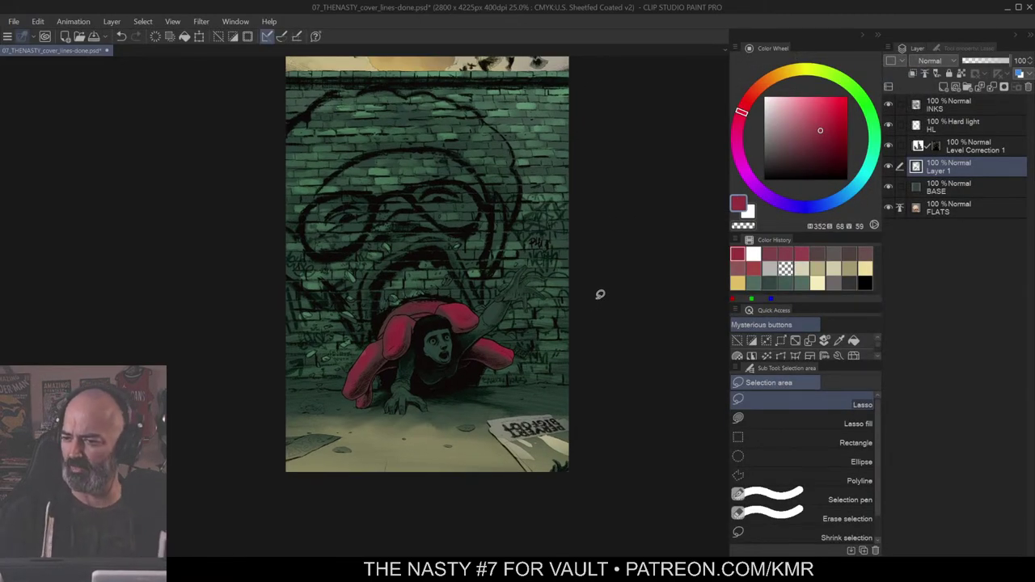
{"action": "left_click", "coordinate": [462, 318], "text": "ctrl"}
{"action": "left_click_drag", "start_coordinate": [508, 294], "coordinate": [531, 245]}
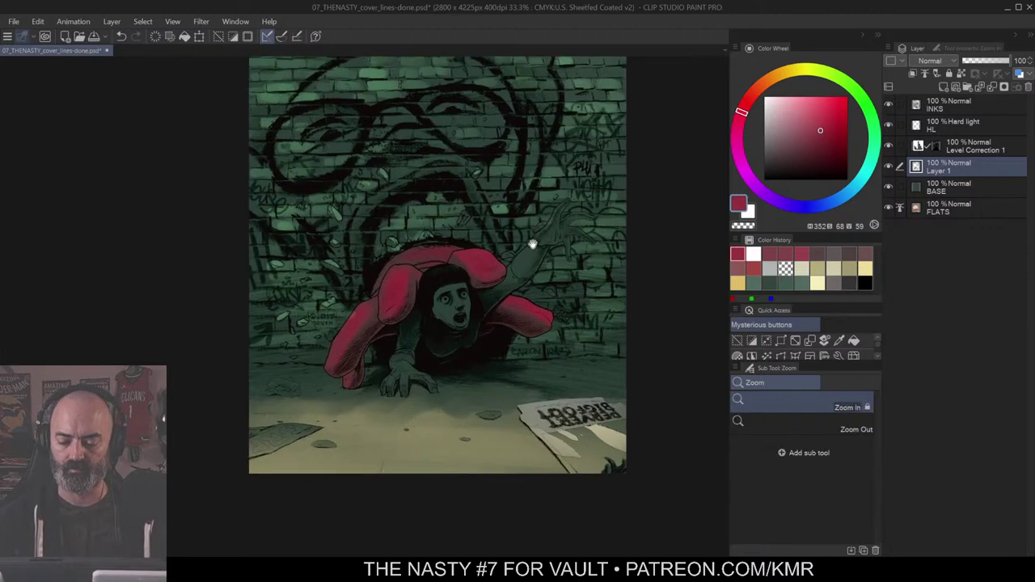
{"action": "key", "text": "ctrl+d"}
Step: Make the INKS layer active and display it alone
{"action": "left_click_drag", "start_coordinate": [658, 215], "coordinate": [630, 225]}
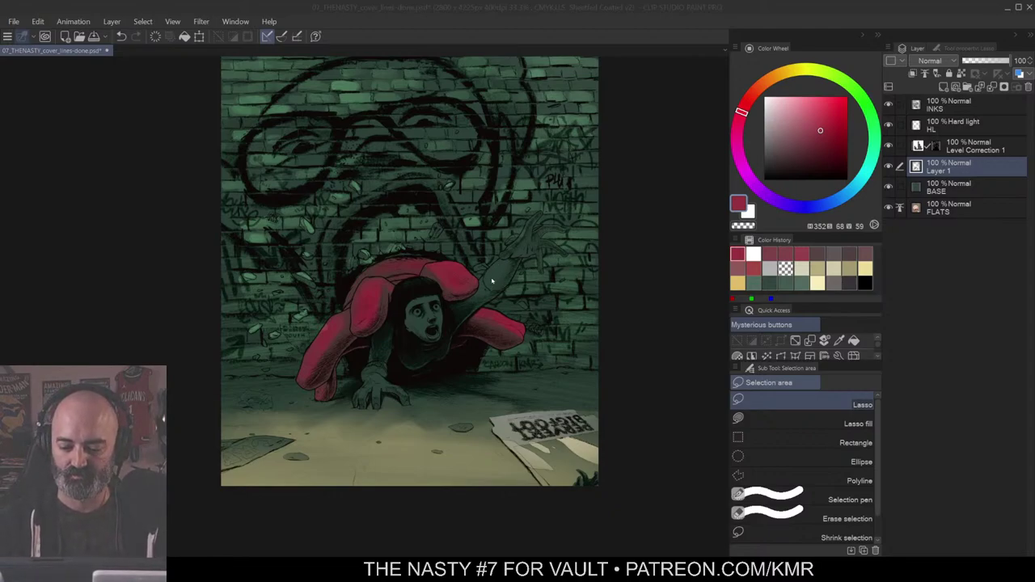
{"action": "left_click_drag", "start_coordinate": [568, 247], "coordinate": [575, 360]}
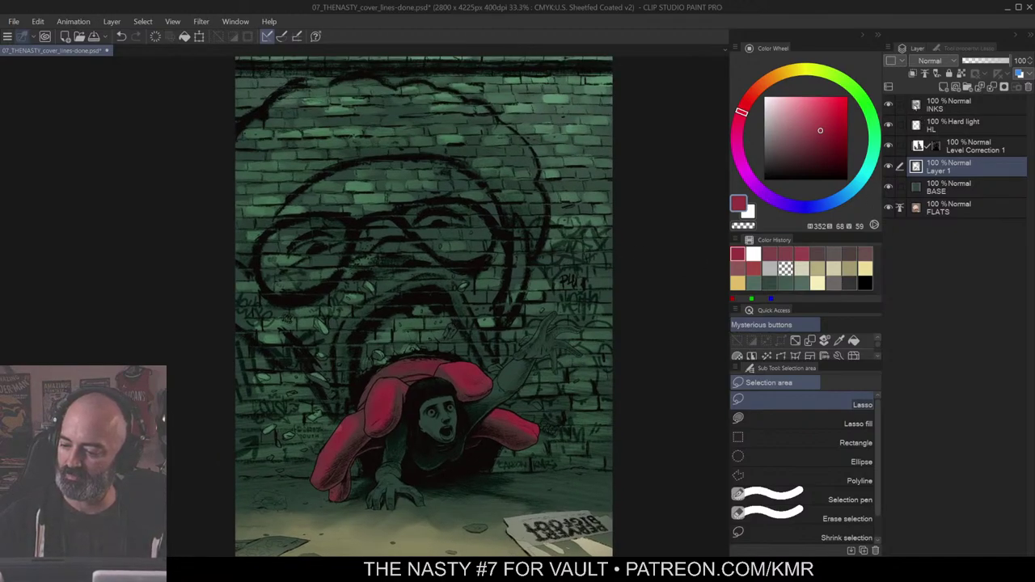
{"action": "left_click", "coordinate": [945, 98]}
{"action": "left_click", "coordinate": [889, 105], "text": "alt"}
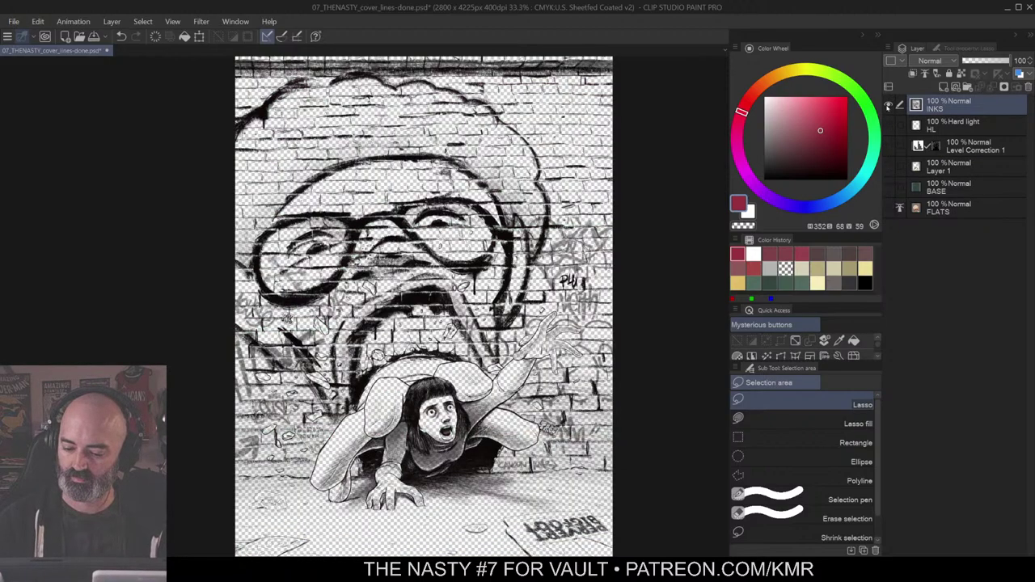
Step: Compare the isolated INKS line art with the full artwork and restore the display of all layers
{"action": "left_click", "coordinate": [889, 105], "text": "alt"}
{"action": "left_click", "coordinate": [889, 106], "text": "alt"}
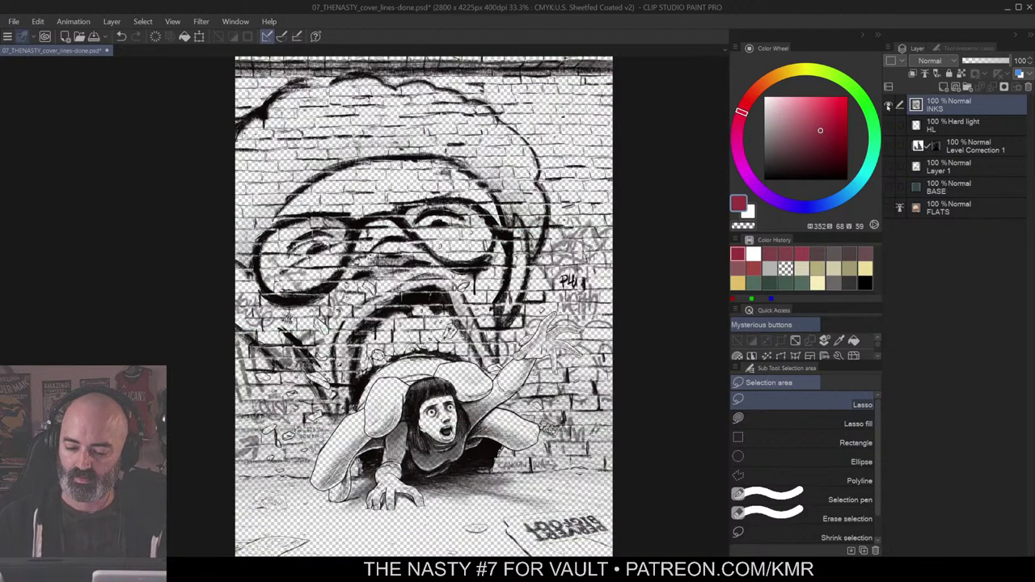
{"action": "left_click", "coordinate": [889, 106], "text": "alt"}
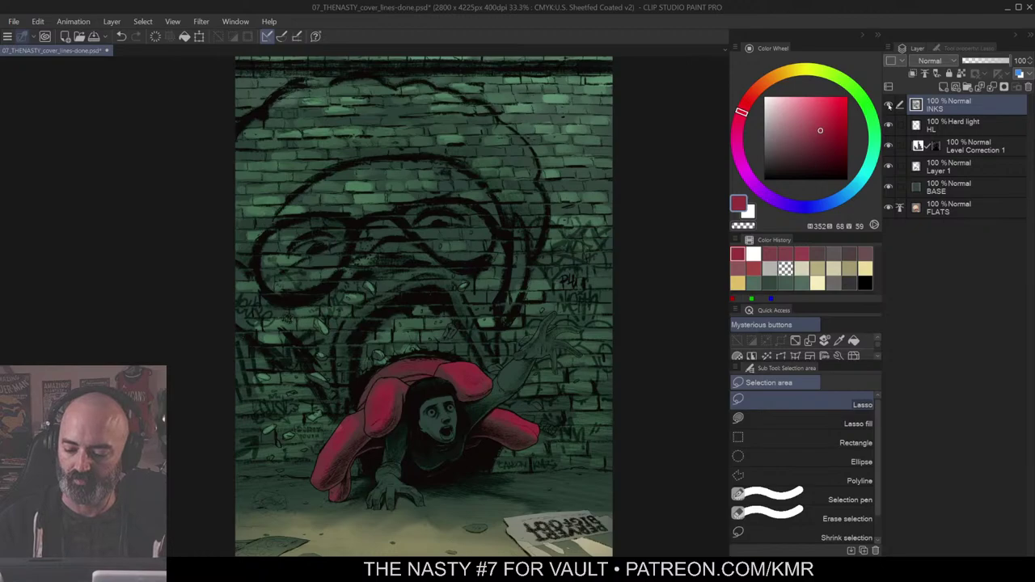
Step: Add a new layer above INKS in Overlay blending mode and choose a muted red with values 3, 66, 74
{"action": "key", "text": "ctrl+space"}
{"action": "double_click", "coordinate": [557, 245]}
{"action": "mouse_move", "coordinate": [660, 257]}
{"action": "left_mouse_down"}
{"action": "mouse_move", "coordinate": [574, 261]}
{"action": "mouse_move", "coordinate": [596, 261]}
{"action": "left_mouse_up"}
{"action": "left_click", "coordinate": [504, 266]}
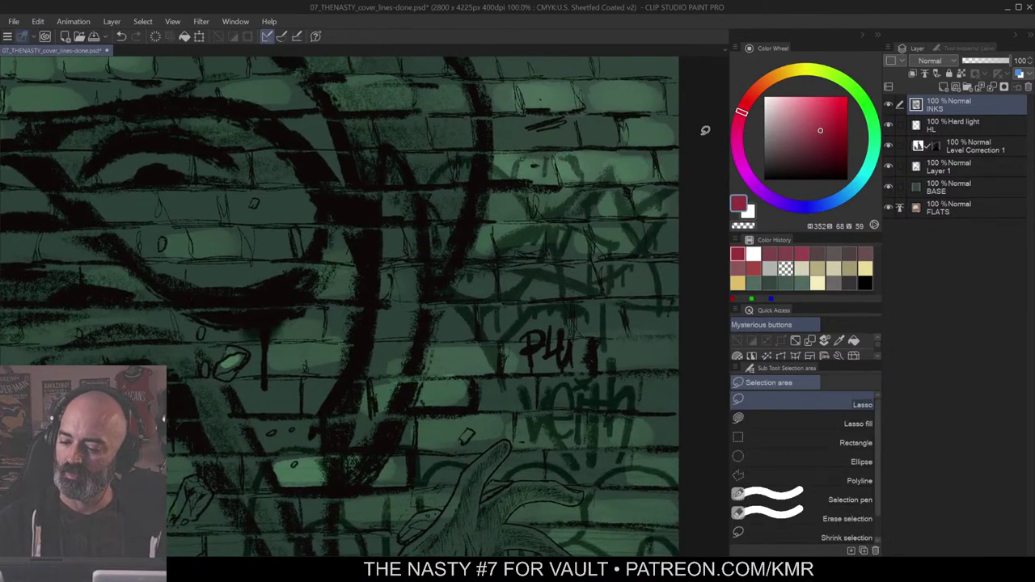
{"action": "left_click", "coordinate": [944, 86]}
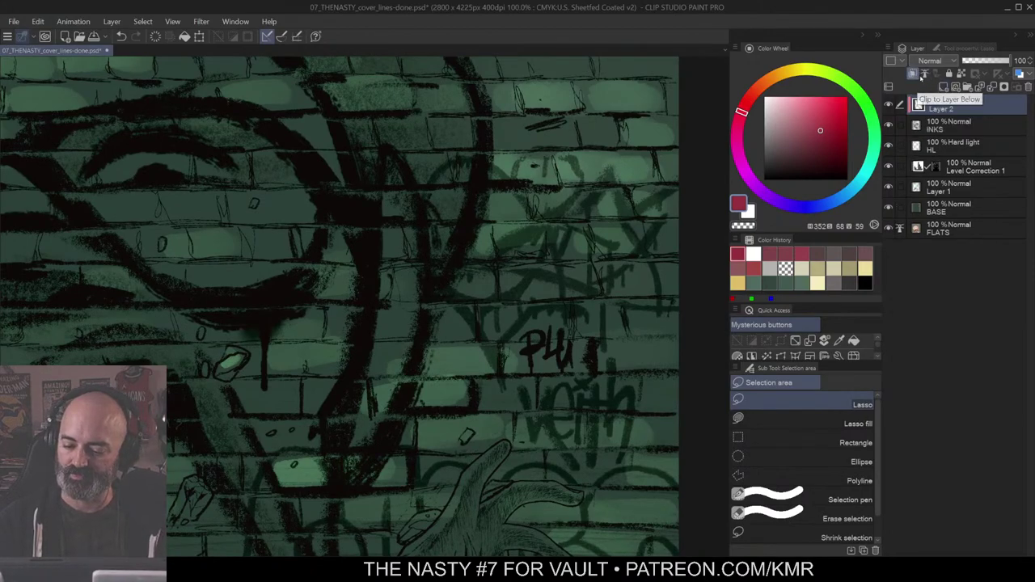
{"action": "key", "text": "b"}
{"action": "left_click", "coordinate": [747, 101]}
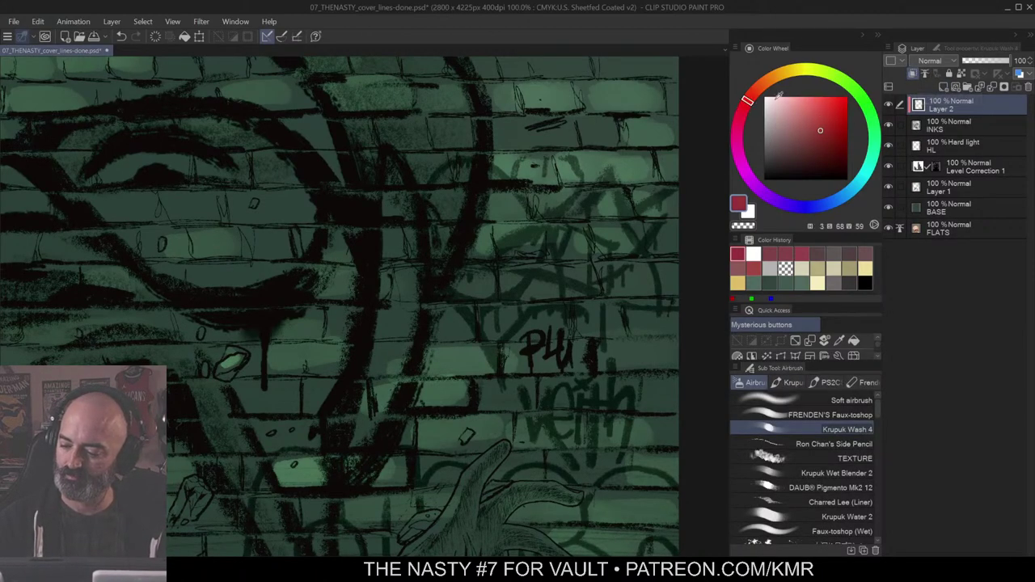
{"action": "left_click", "coordinate": [948, 64]}
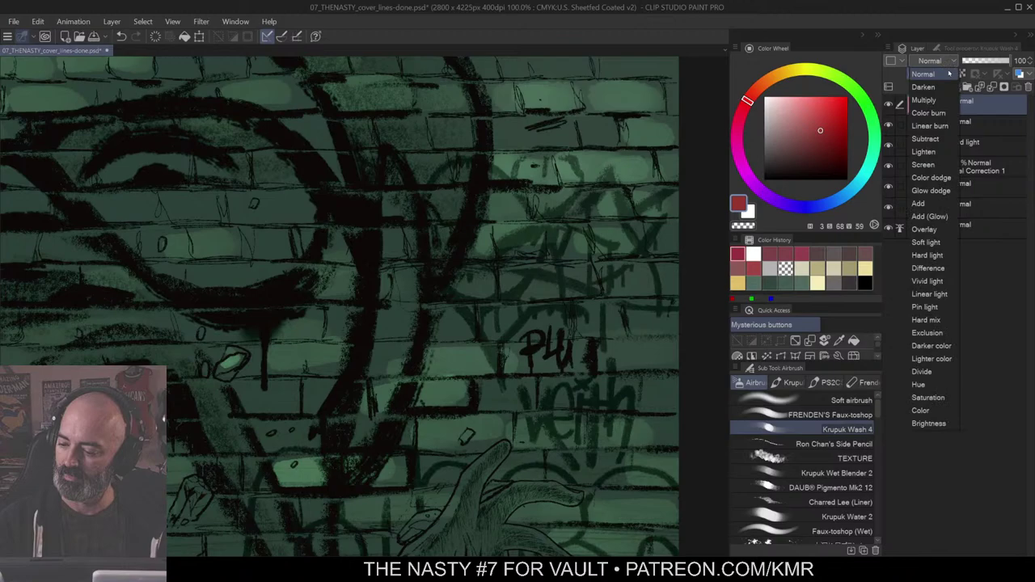
{"action": "left_click", "coordinate": [942, 228]}
{"action": "left_click_drag", "start_coordinate": [813, 112], "coordinate": [819, 118]}
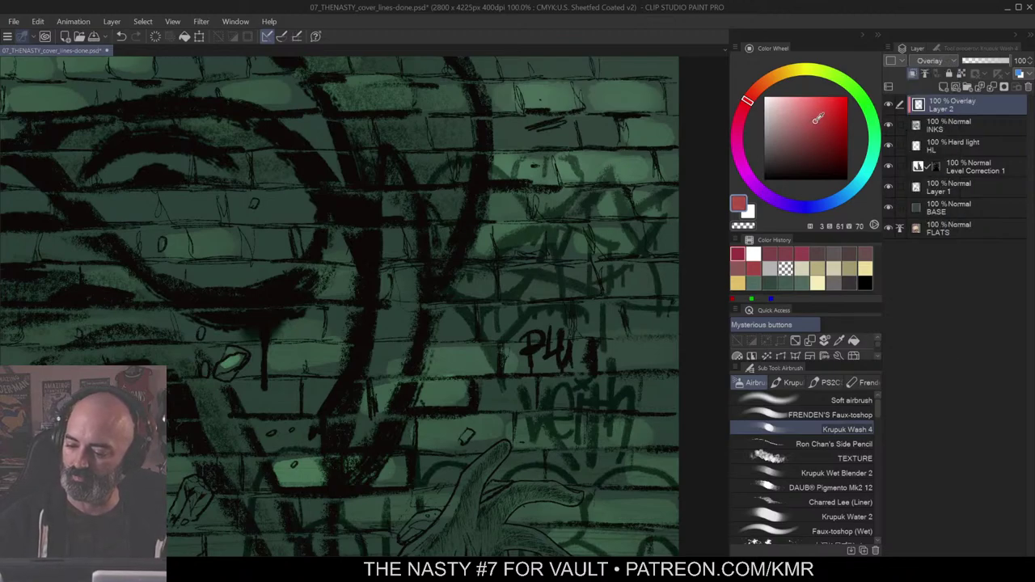
Step: Try the muted red on the wall graffiti beside the painted face using the Krupuk Wash 4 brush in Overlay mode
{"action": "left_click", "coordinate": [842, 401]}
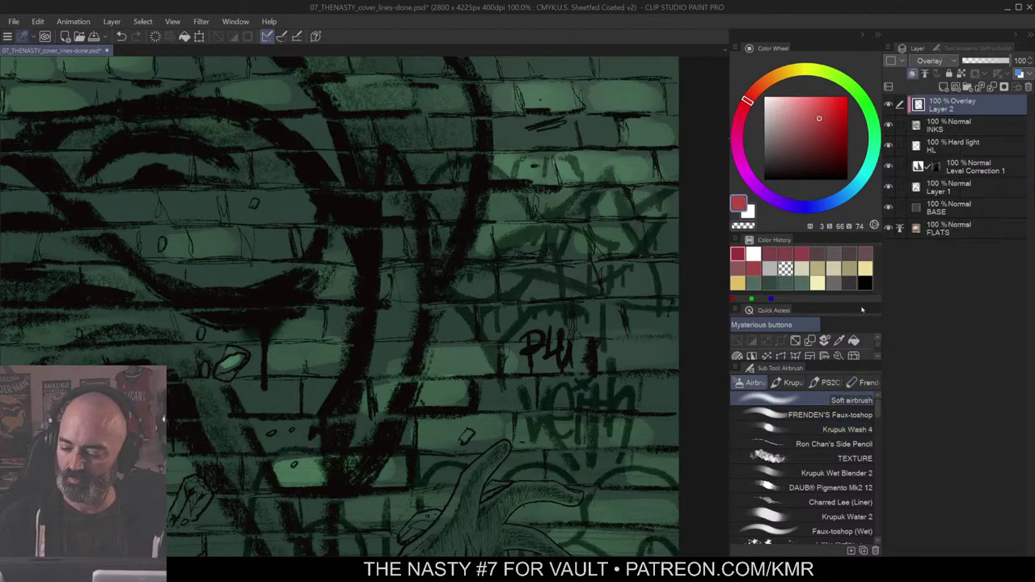
{"action": "left_click", "coordinate": [864, 432]}
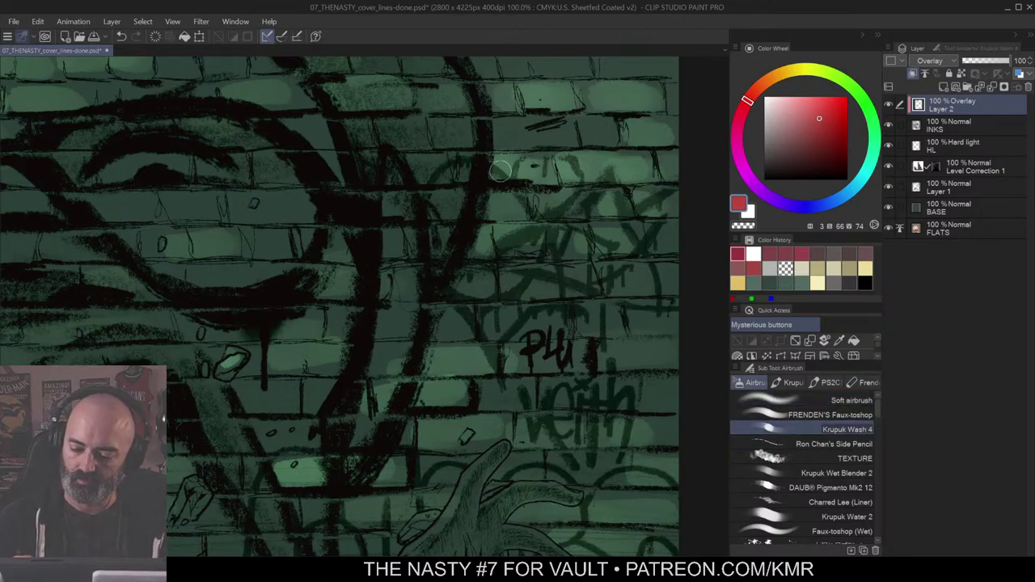
{"action": "left_click", "coordinate": [498, 176]}
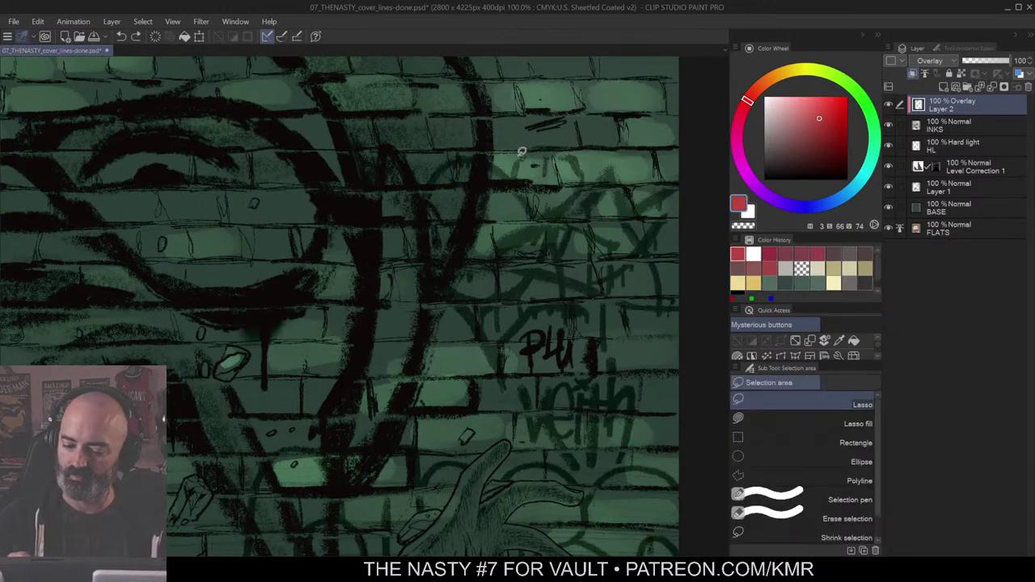
{"action": "key", "text": "m"}
{"action": "key", "text": "b"}
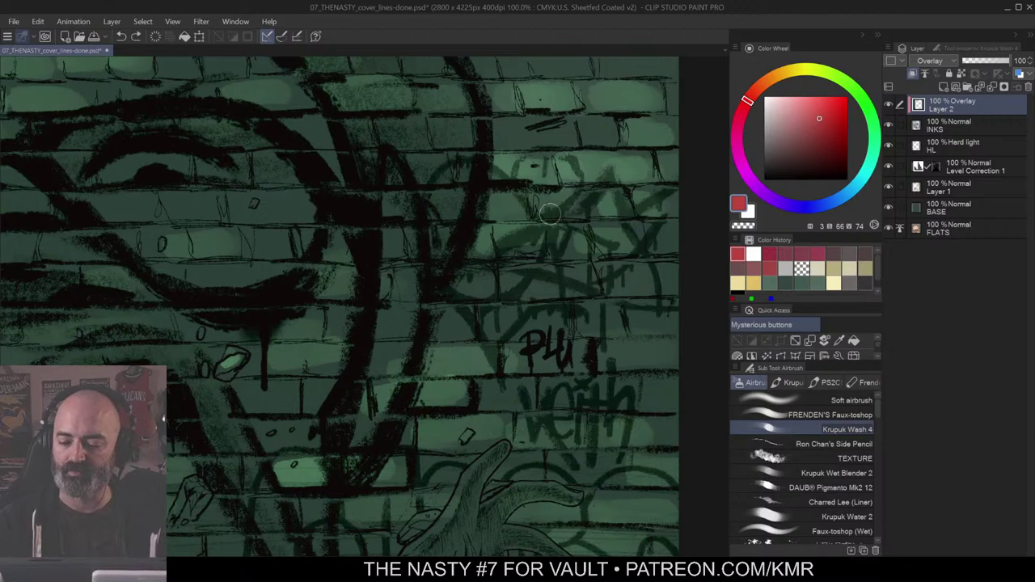
{"action": "key", "text": "m"}
{"action": "key", "text": "b"}
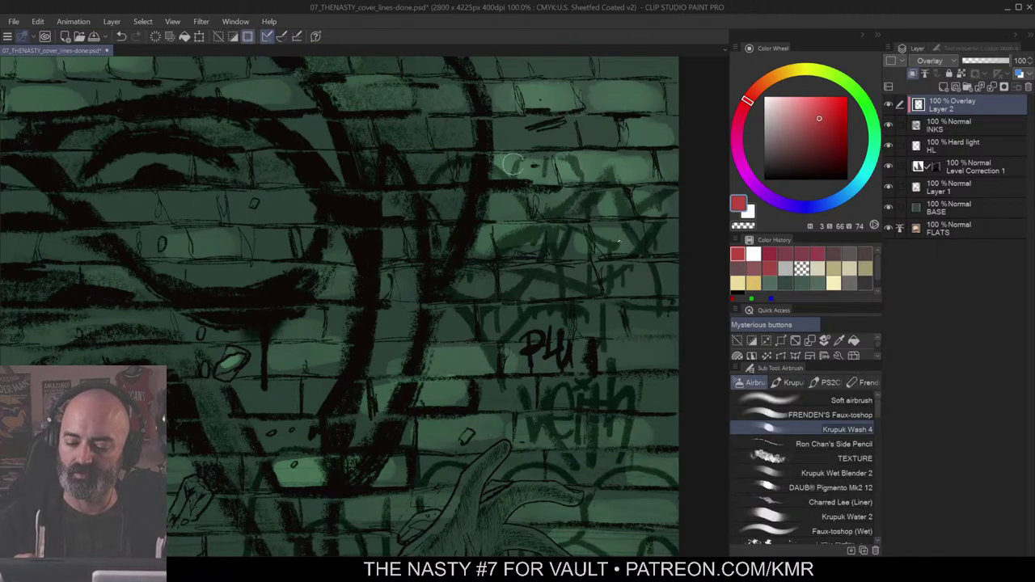
Step: Change the new layer's blending mode to Hard light, clear the selection, and ready the Krupuk Wash 4 brush
{"action": "left_click", "coordinate": [930, 61]}
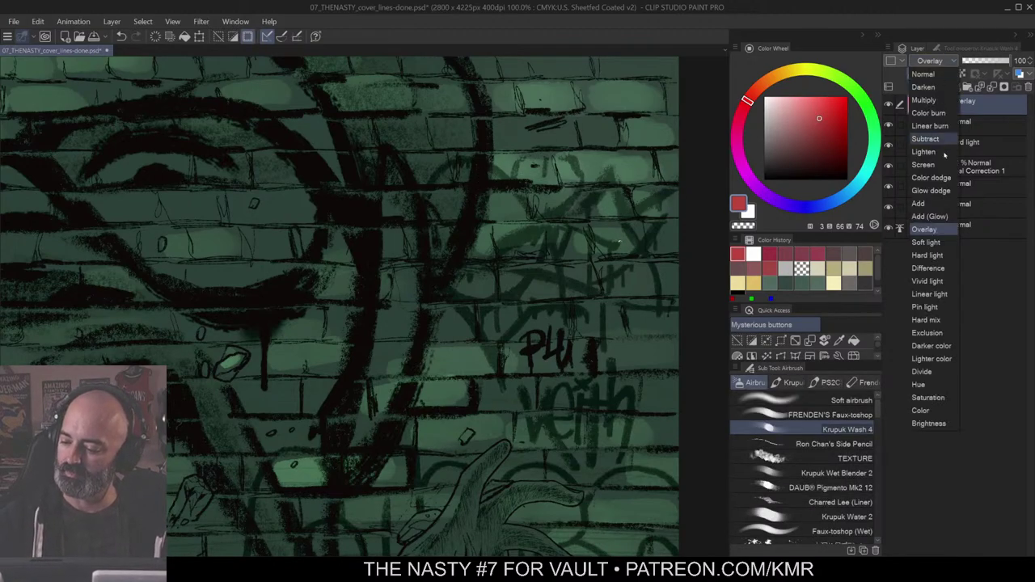
{"action": "left_click", "coordinate": [927, 255]}
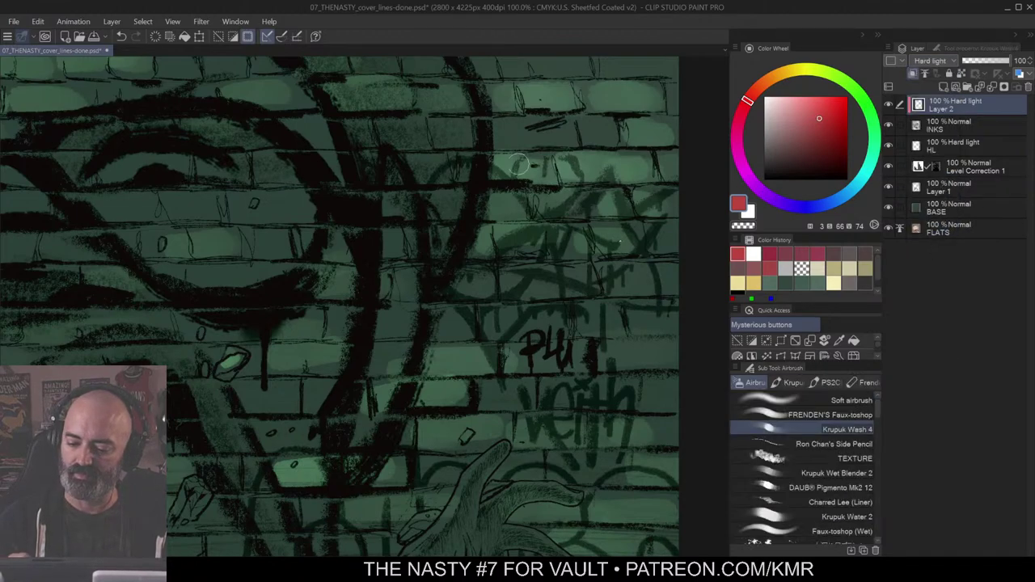
{"action": "key", "text": "m"}
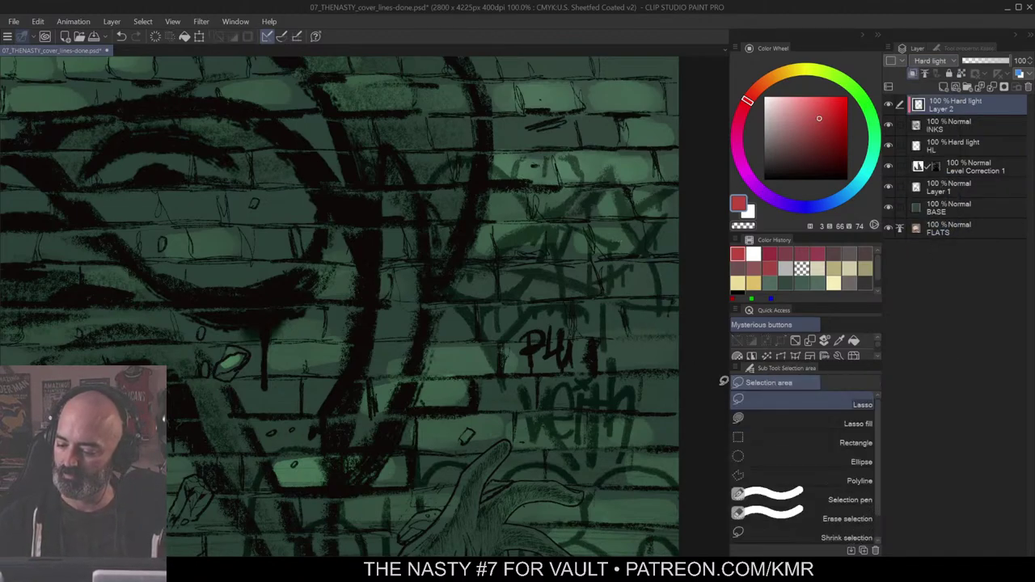
{"action": "key", "text": "ctrl+d"}
{"action": "key", "text": "b"}
{"action": "key", "text": "m"}
{"action": "key", "text": "b"}
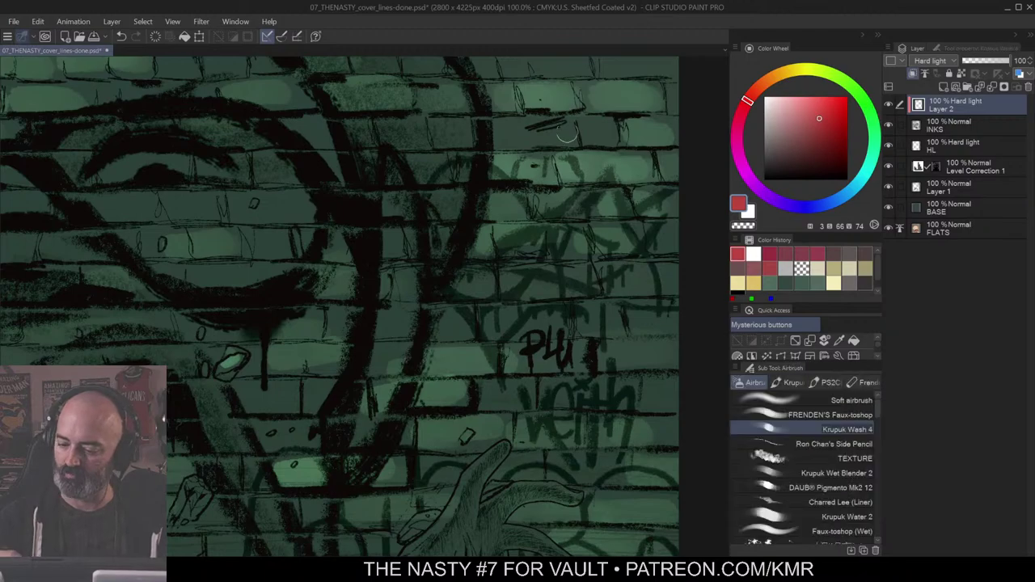
{"action": "left_click_drag", "start_coordinate": [504, 168], "coordinate": [476, 196]}
{"action": "key", "text": "ctrl+z"}
{"action": "key", "text": "ctrl+z"}
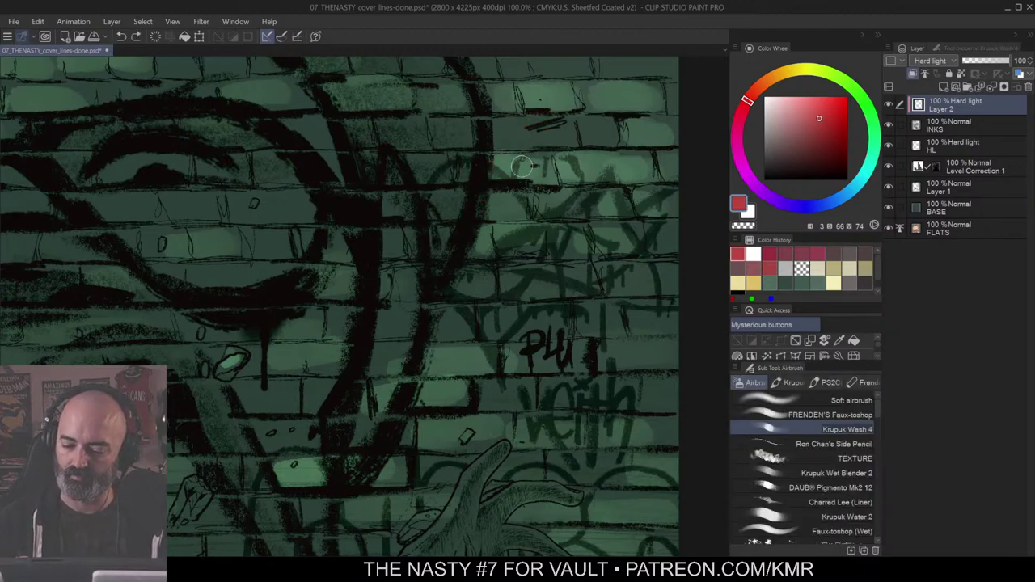
Step: Paint the large graffiti tag beside the face and the small PLU tag red with the Krupuk Wash 4 brush
{"action": "mouse_move", "coordinate": [505, 167]}
{"action": "left_mouse_down"}
{"action": "mouse_move", "coordinate": [516, 163]}
{"action": "mouse_move", "coordinate": [499, 177]}
{"action": "left_mouse_up"}
{"action": "left_click_drag", "start_coordinate": [572, 157], "coordinate": [578, 168]}
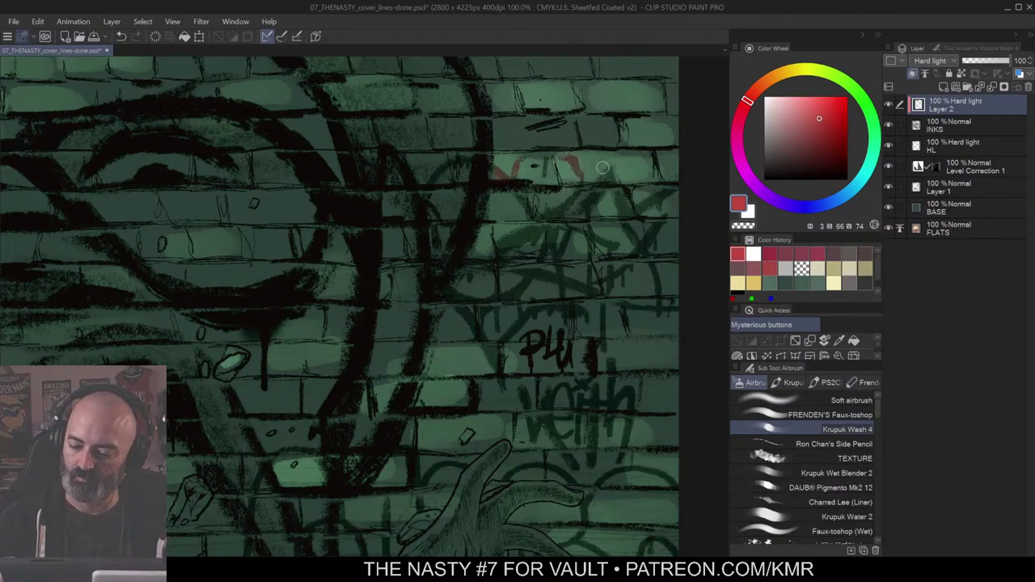
{"action": "left_click", "coordinate": [603, 202], "text": "alt"}
{"action": "left_click", "coordinate": [625, 253], "text": "alt"}
{"action": "left_click", "coordinate": [598, 275]}
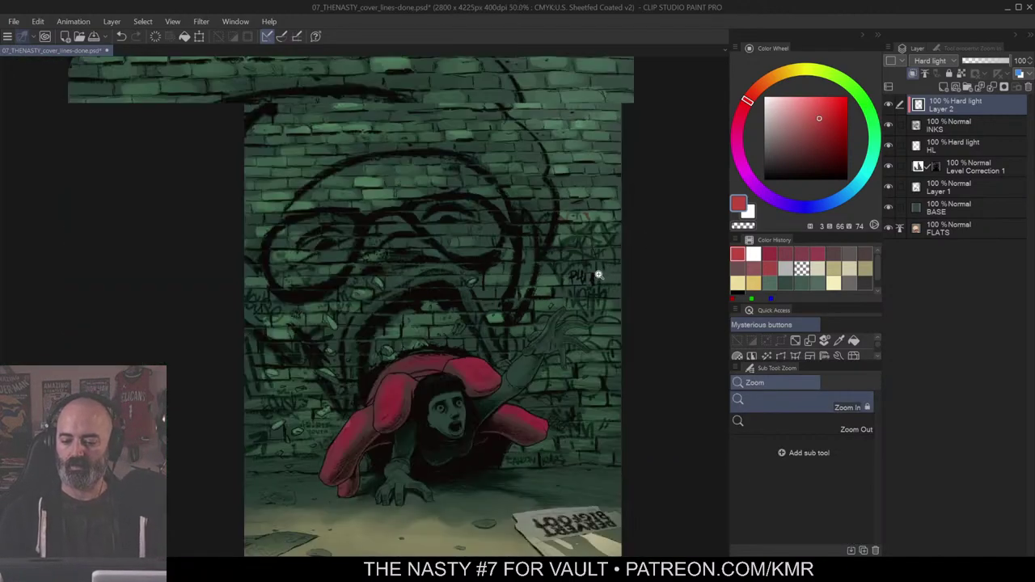
{"action": "left_click", "coordinate": [605, 270]}
{"action": "left_click", "coordinate": [622, 212]}
{"action": "key", "text": "b"}
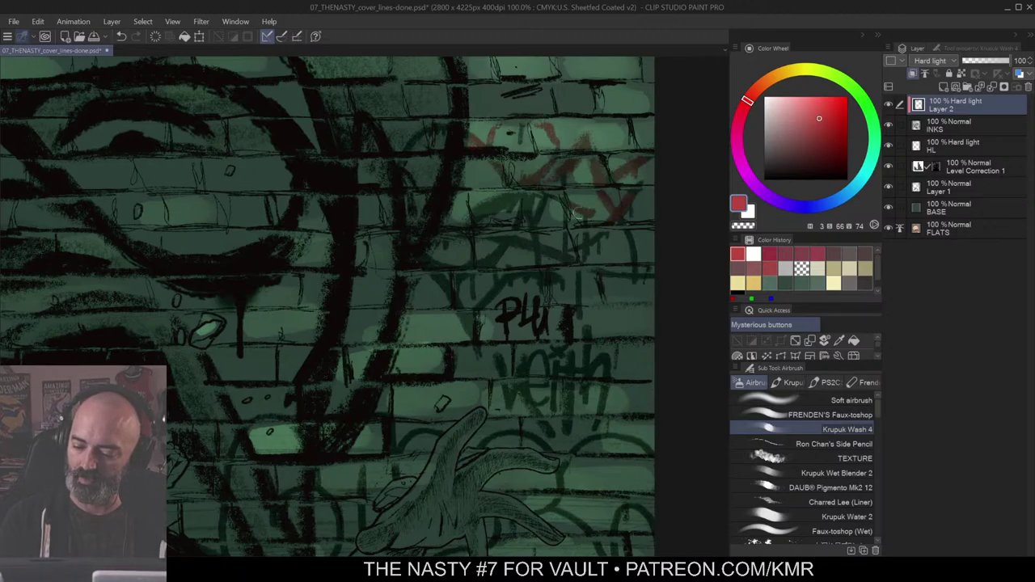
{"action": "mouse_move", "coordinate": [627, 238]}
{"action": "left_mouse_down"}
{"action": "mouse_move", "coordinate": [642, 258]}
{"action": "mouse_move", "coordinate": [632, 274]}
{"action": "mouse_move", "coordinate": [629, 265]}
{"action": "left_mouse_up"}
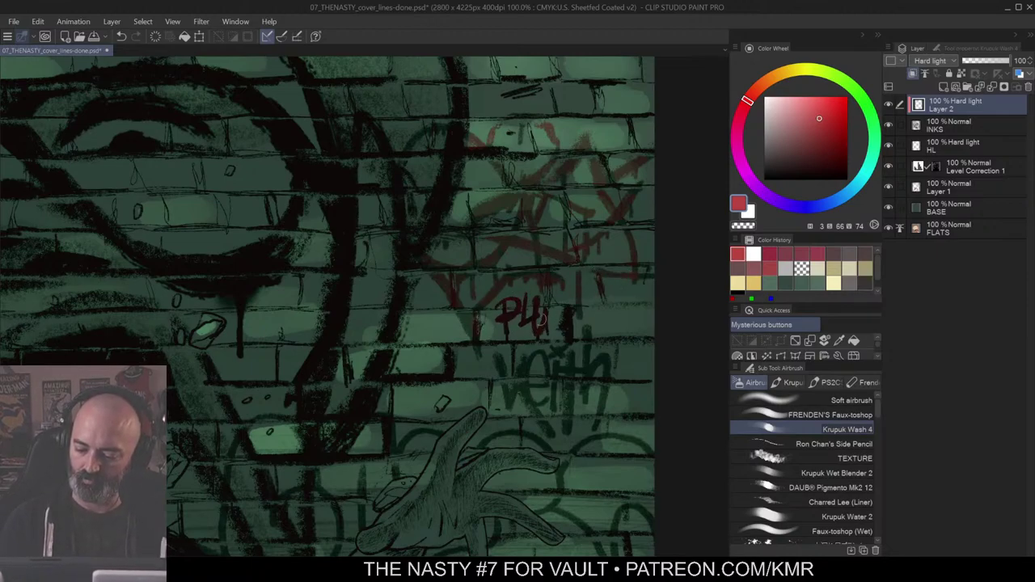
Step: Lasso the red graffiti and recolour it purple with hue -82, saturation 31 and luminosity 10
{"action": "left_click", "coordinate": [529, 253], "text": "alt"}
{"action": "left_click", "coordinate": [570, 254], "text": "alt"}
{"action": "left_click", "coordinate": [588, 235], "text": "ctrl"}
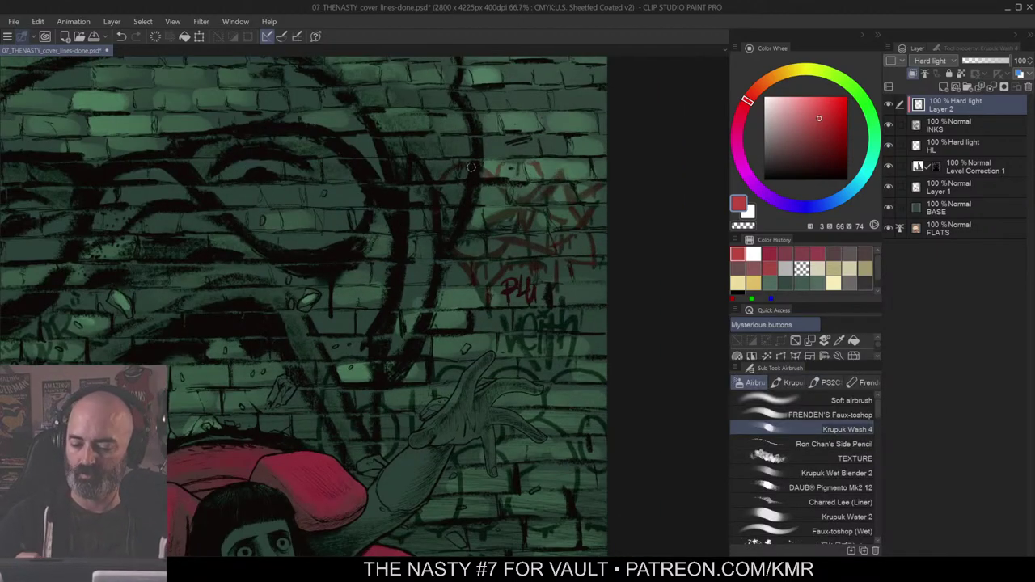
{"action": "left_click", "coordinate": [568, 245], "text": "alt"}
{"action": "left_click", "coordinate": [603, 245], "text": "ctrl"}
{"action": "key", "text": "m"}
{"action": "mouse_move", "coordinate": [614, 158]}
{"action": "left_mouse_down"}
{"action": "mouse_move", "coordinate": [471, 327]}
{"action": "mouse_move", "coordinate": [603, 307]}
{"action": "left_mouse_up"}
{"action": "key", "text": "ctrl+u"}
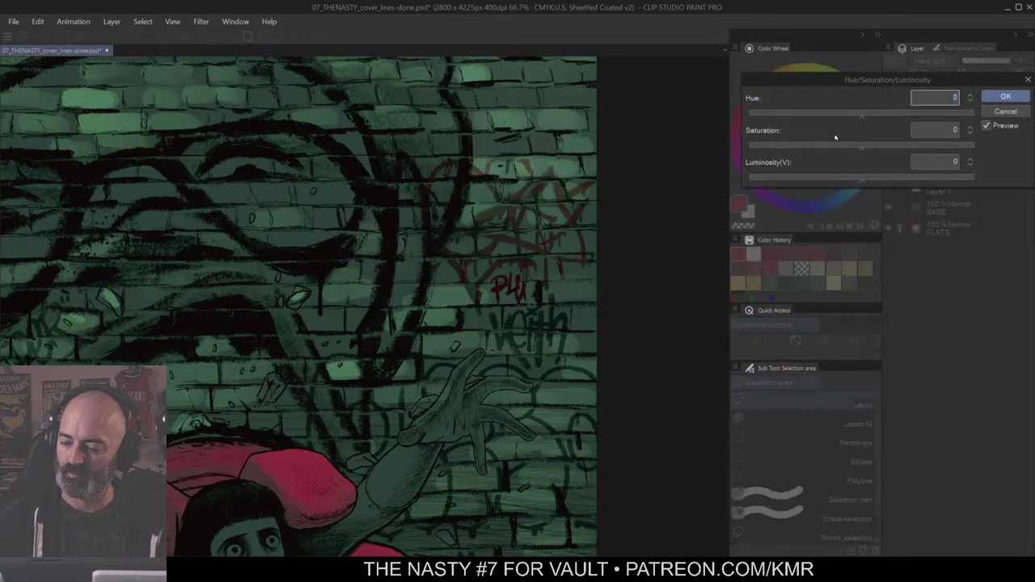
{"action": "left_click_drag", "start_coordinate": [861, 115], "coordinate": [895, 119]}
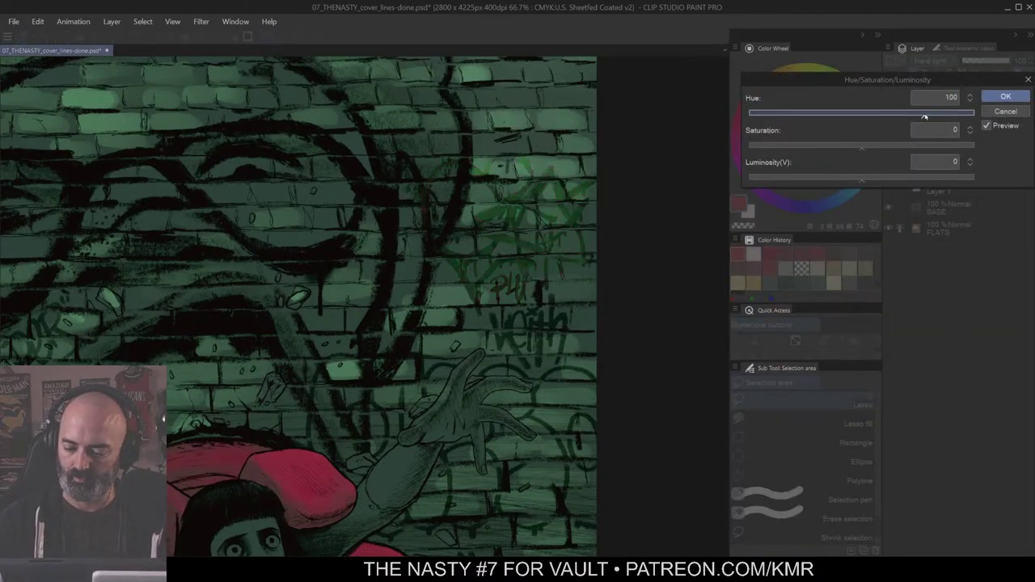
{"action": "left_click", "coordinate": [897, 147]}
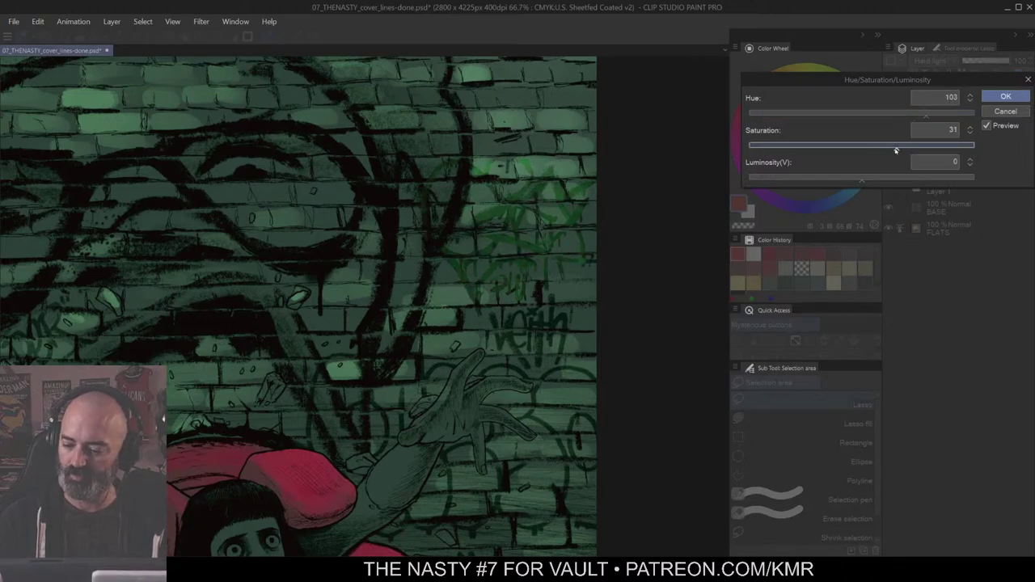
{"action": "left_click", "coordinate": [888, 178]}
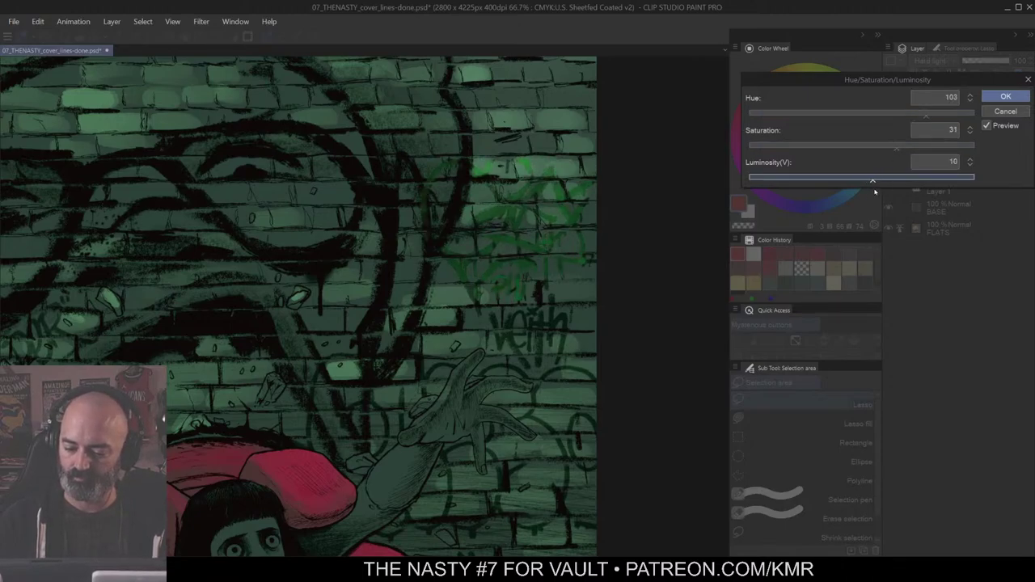
{"action": "left_click", "coordinate": [810, 114]}
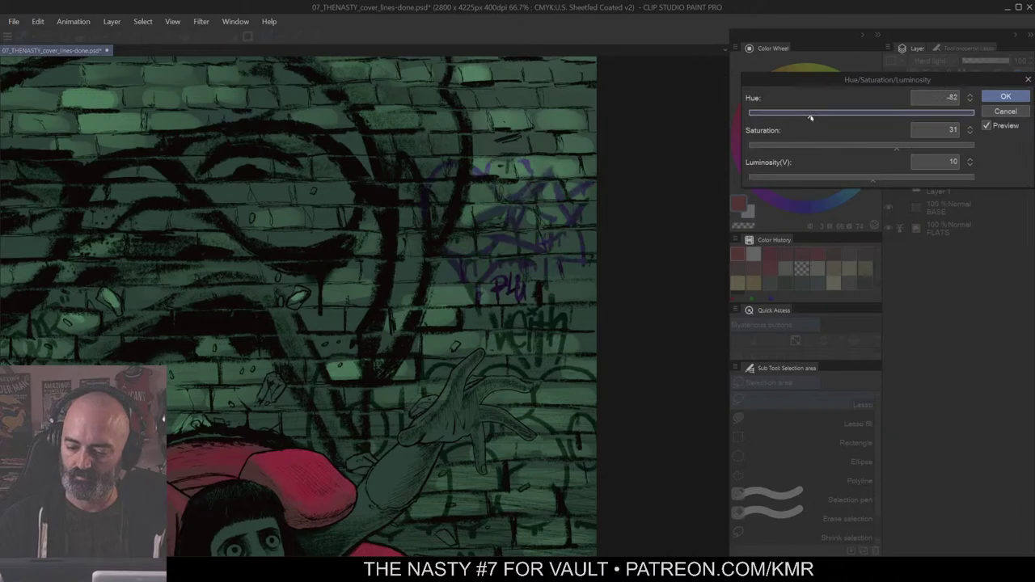
{"action": "left_click", "coordinate": [1006, 97]}
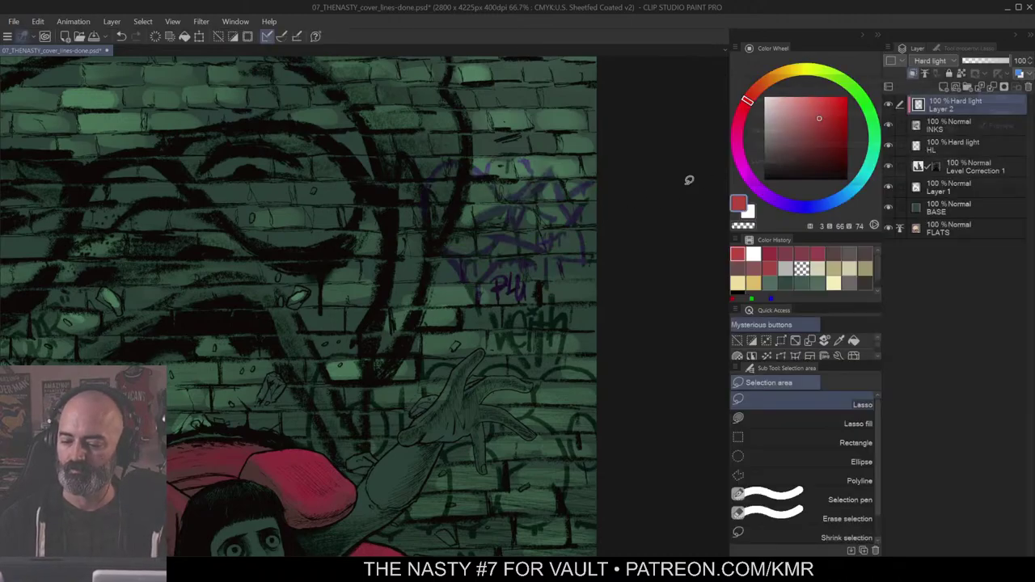
Step: Lasso the small PLU tag, shift its hue to -100 and saturation to -18, lower its luminosity, and return to the brush
{"action": "scroll", "coordinate": [585, 259], "scroll_direction": "down", "scroll_amount": 4}
{"action": "scroll", "coordinate": [566, 248], "scroll_direction": "up", "scroll_amount": 4}
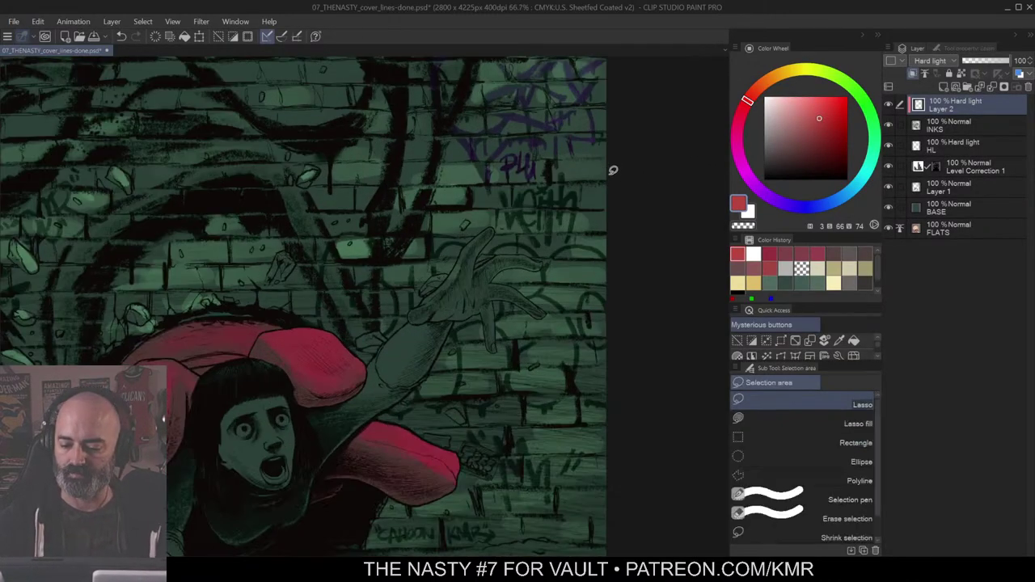
{"action": "left_click", "coordinate": [647, 142]}
{"action": "mouse_move", "coordinate": [544, 169]}
{"action": "left_mouse_down"}
{"action": "mouse_move", "coordinate": [532, 146]}
{"action": "mouse_move", "coordinate": [501, 152]}
{"action": "mouse_move", "coordinate": [546, 166]}
{"action": "left_mouse_up"}
{"action": "key", "text": "ctrl+u"}
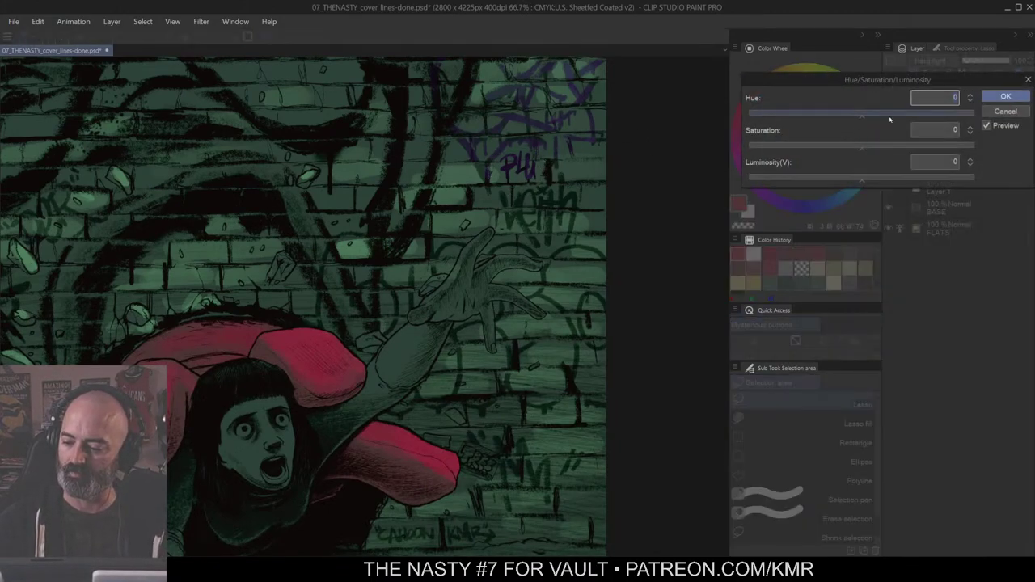
{"action": "left_click_drag", "start_coordinate": [890, 119], "coordinate": [926, 118]}
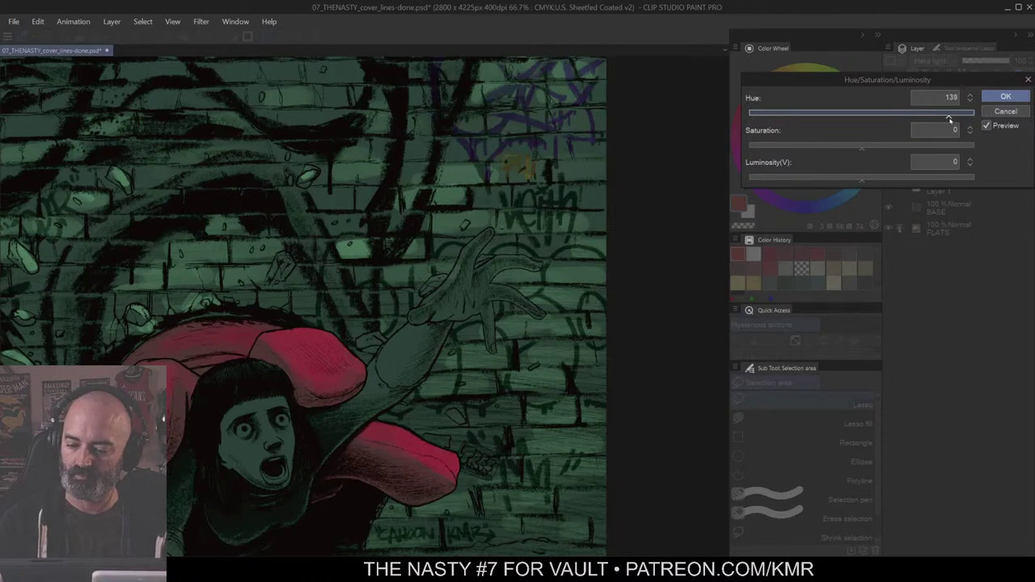
{"action": "left_click_drag", "start_coordinate": [852, 127], "coordinate": [851, 127]}
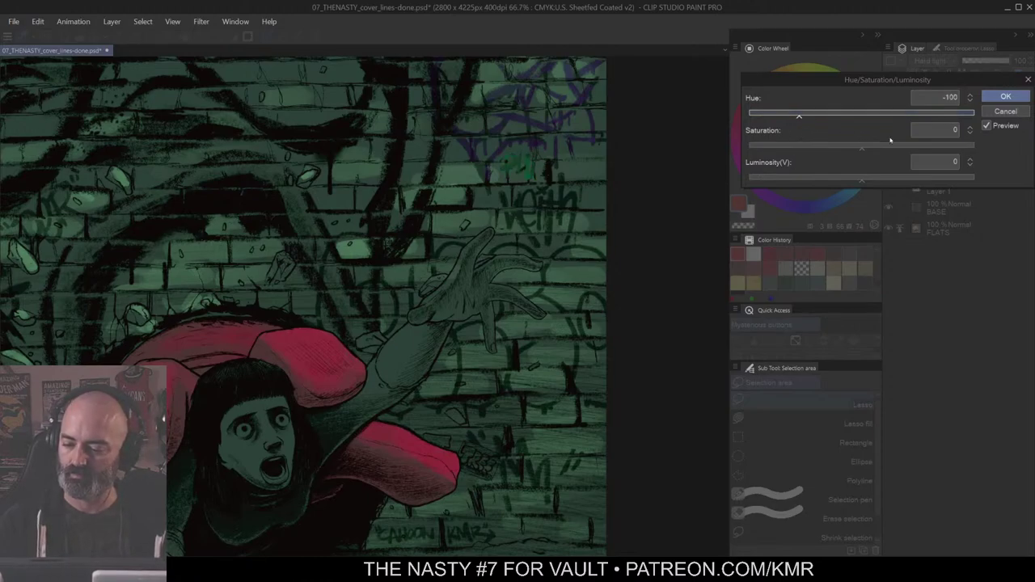
{"action": "left_click_drag", "start_coordinate": [890, 143], "coordinate": [879, 149]}
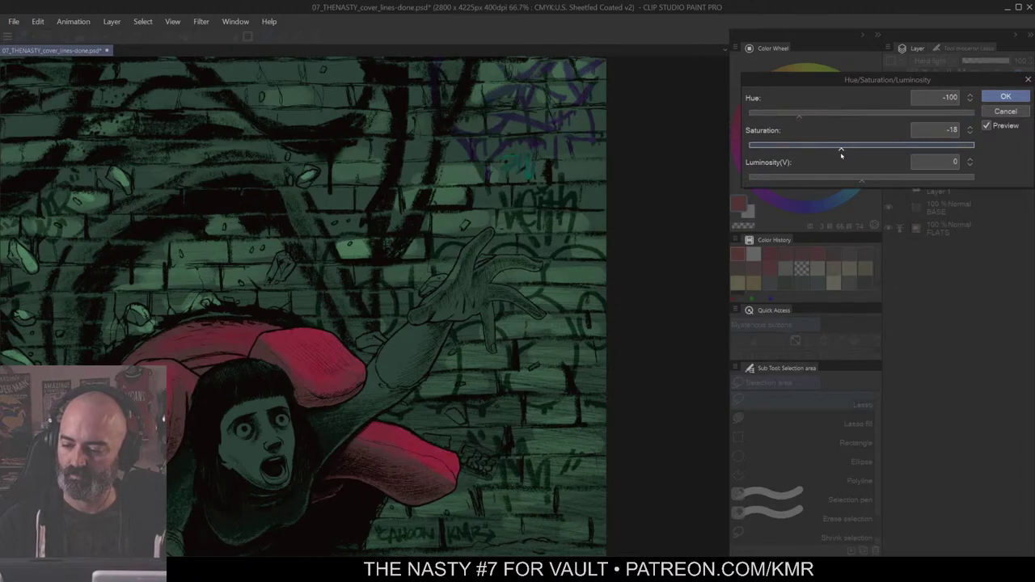
{"action": "mouse_move", "coordinate": [837, 178]}
{"action": "left_mouse_down"}
{"action": "mouse_move", "coordinate": [826, 186]}
{"action": "mouse_move", "coordinate": [846, 183]}
{"action": "left_mouse_up"}
{"action": "left_click", "coordinate": [1005, 96]}
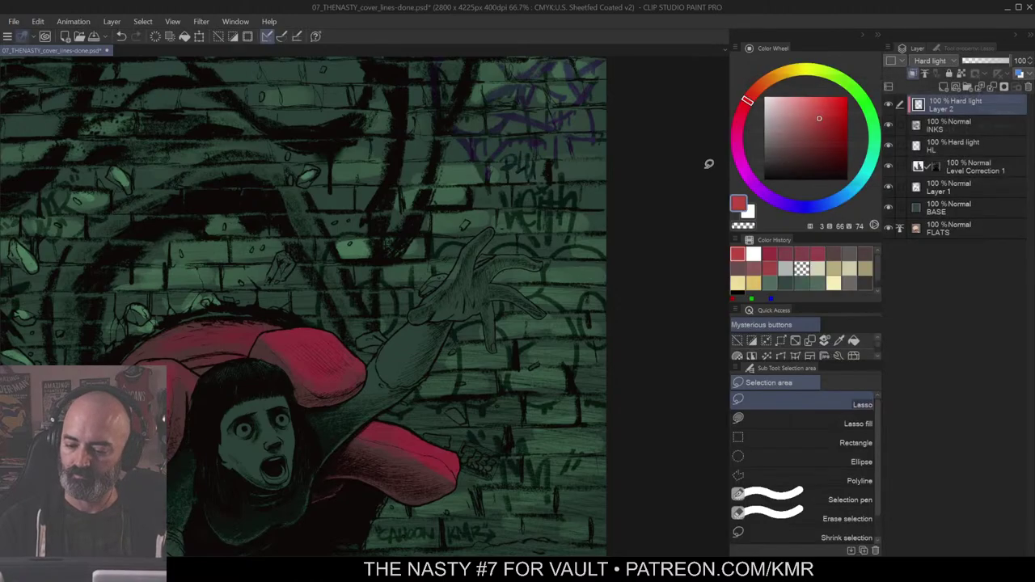
{"action": "key", "text": "b"}
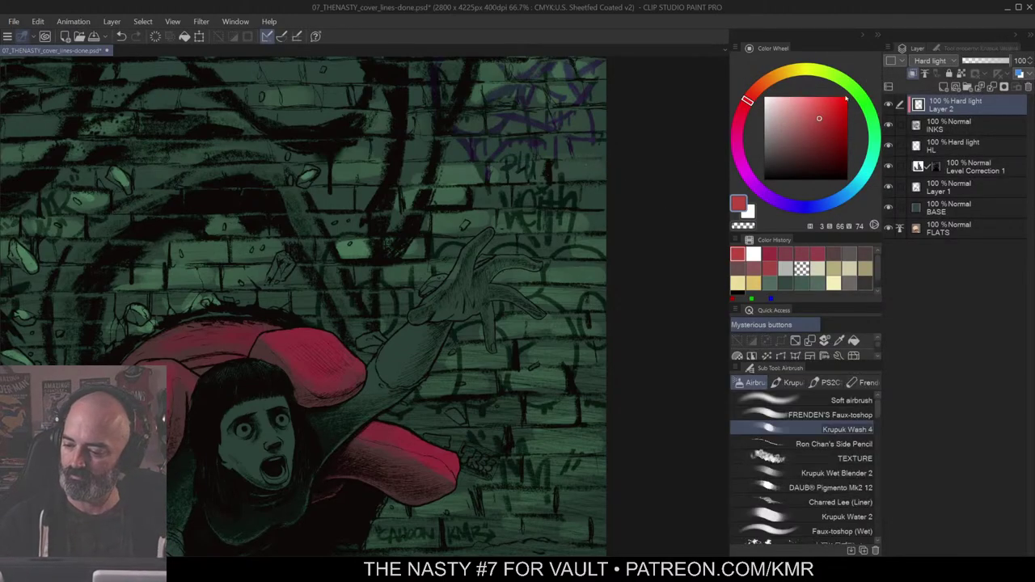
Step: Paint the graffiti tag just below the PLU tag in light yellow-green with hue 81, saturation 30 and luminosity 92
{"action": "left_click", "coordinate": [832, 74]}
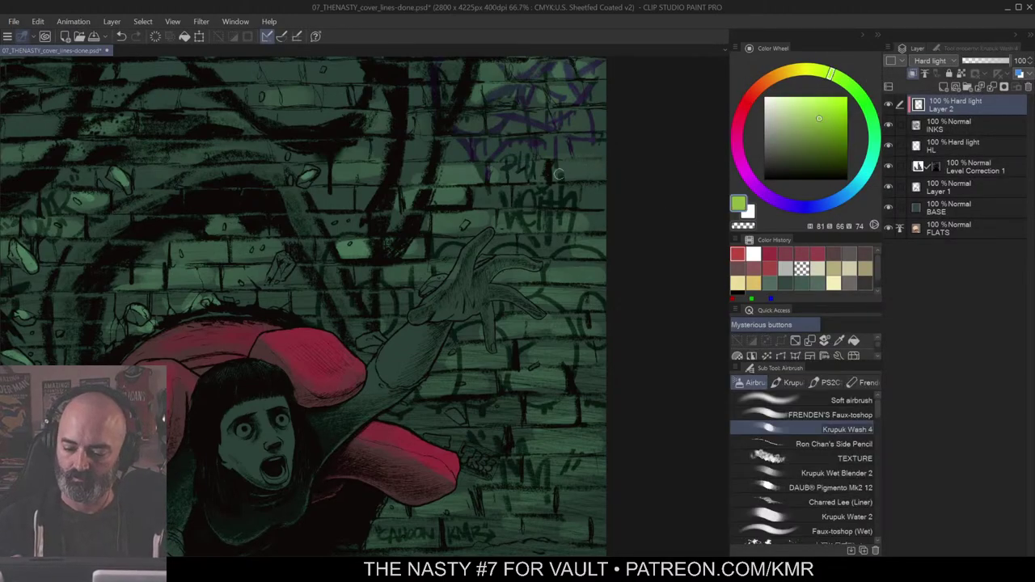
{"action": "mouse_move", "coordinate": [560, 172]}
{"action": "left_mouse_down"}
{"action": "mouse_move", "coordinate": [565, 198]}
{"action": "mouse_move", "coordinate": [526, 190]}
{"action": "mouse_move", "coordinate": [570, 196]}
{"action": "mouse_move", "coordinate": [524, 191]}
{"action": "mouse_move", "coordinate": [556, 197]}
{"action": "mouse_move", "coordinate": [514, 206]}
{"action": "mouse_move", "coordinate": [532, 226]}
{"action": "mouse_move", "coordinate": [551, 214]}
{"action": "mouse_move", "coordinate": [542, 241]}
{"action": "left_mouse_up"}
{"action": "key", "text": "ctrl+z"}
{"action": "left_click", "coordinate": [789, 103]}
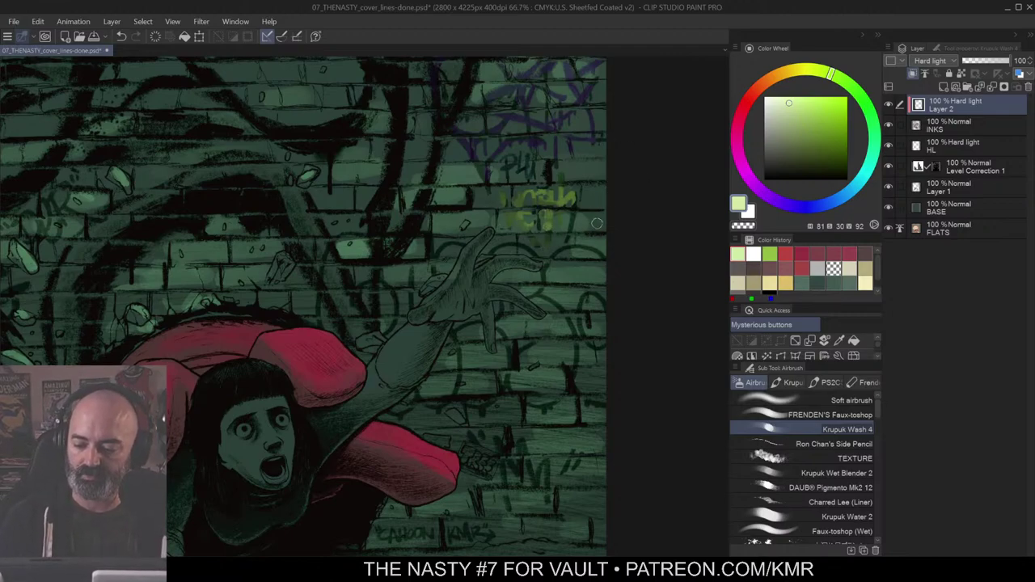
{"action": "mouse_move", "coordinate": [537, 245]}
{"action": "left_mouse_down"}
{"action": "mouse_move", "coordinate": [623, 207]}
{"action": "mouse_move", "coordinate": [574, 245]}
{"action": "mouse_move", "coordinate": [650, 216]}
{"action": "left_mouse_up"}
{"action": "key", "text": "ctrl+space"}
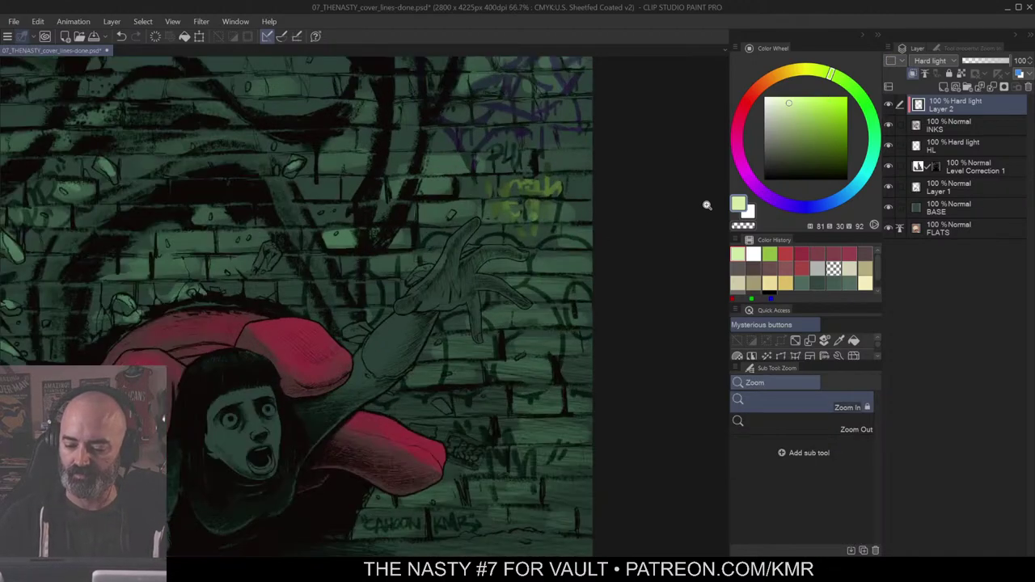
Step: Trace the large graffiti outlines behind the reaching hand in pale orange with the Krupuk Wash 4 brush
{"action": "left_click", "coordinate": [763, 83]}
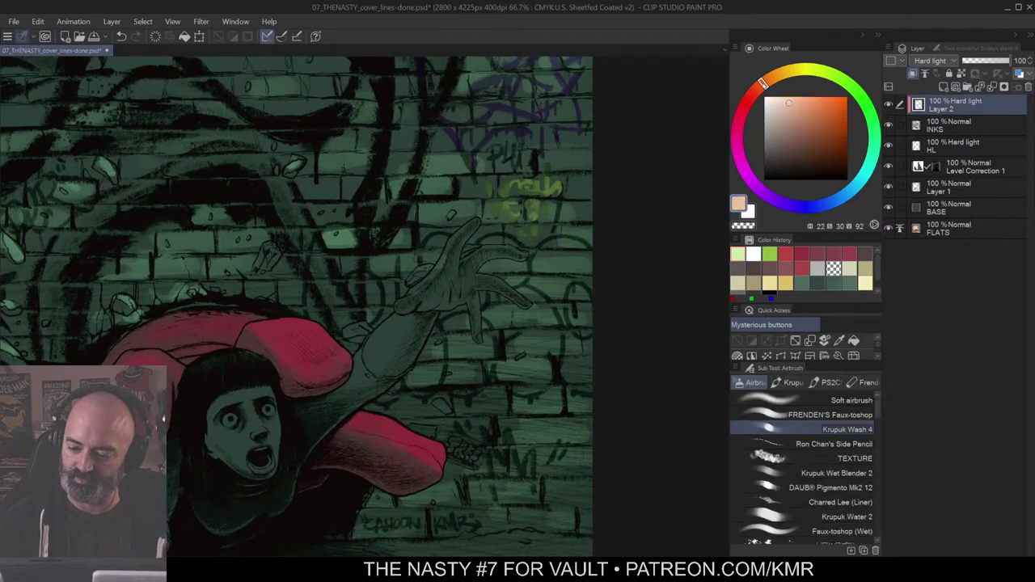
{"action": "left_click_drag", "start_coordinate": [430, 236], "coordinate": [447, 233]}
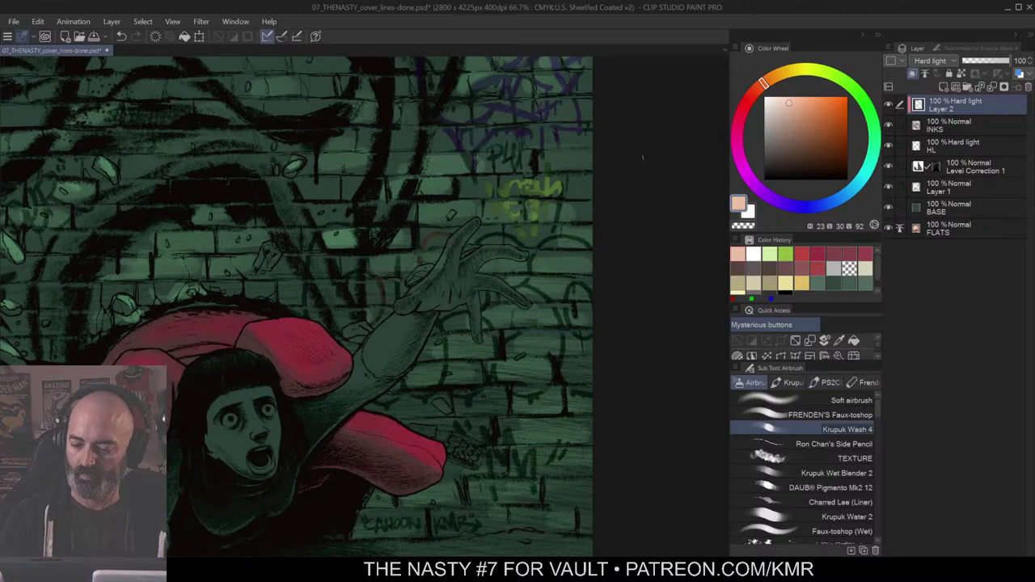
{"action": "left_click", "coordinate": [550, 198], "text": "alt"}
{"action": "left_click_drag", "start_coordinate": [569, 180], "coordinate": [616, 194]}
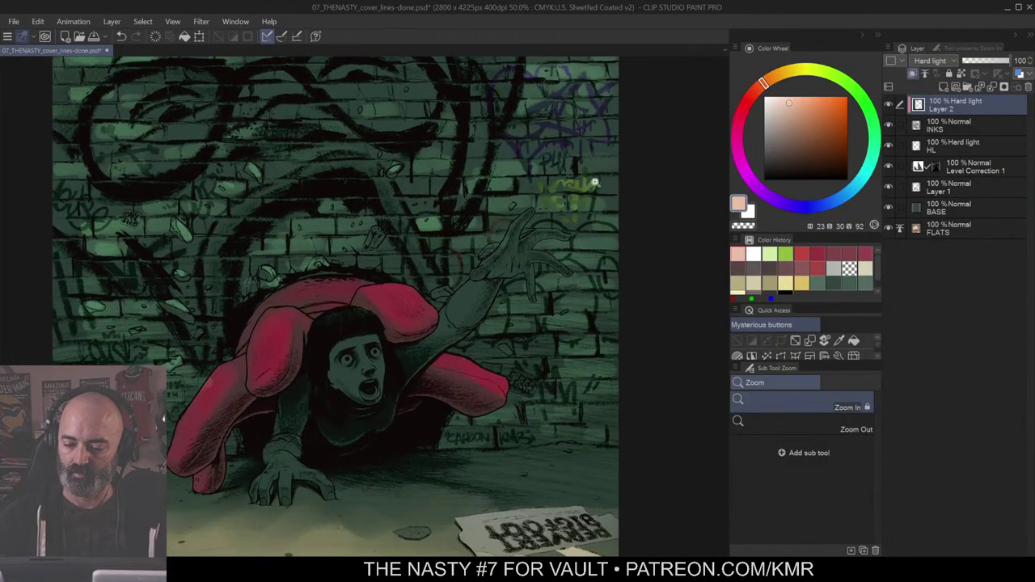
{"action": "key", "text": "b"}
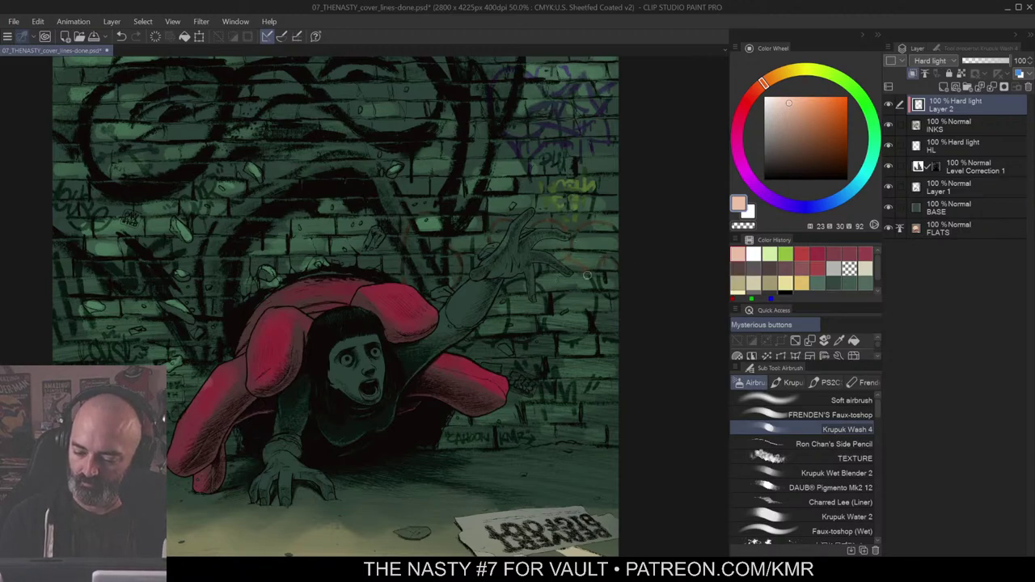
{"action": "scroll", "coordinate": [610, 287], "scroll_direction": "up", "scroll_amount": 1}
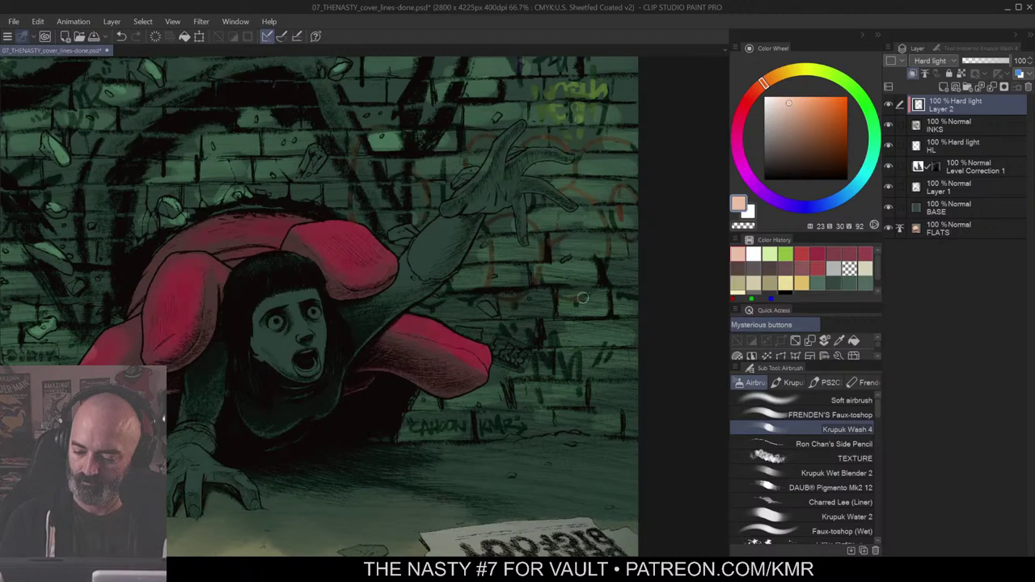
{"action": "scroll", "coordinate": [588, 300], "scroll_direction": "down", "scroll_amount": 1}
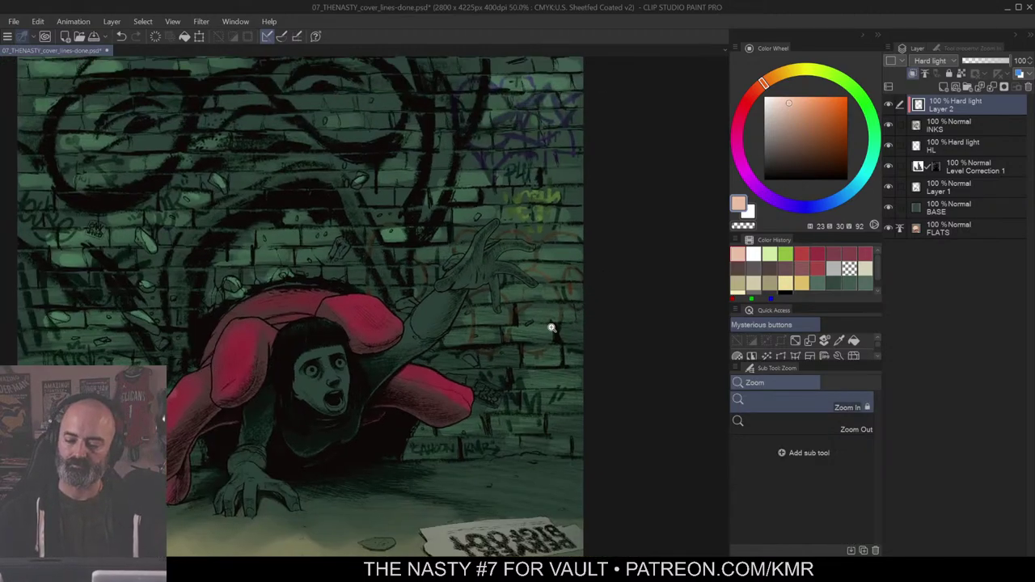
{"action": "scroll", "coordinate": [560, 328], "scroll_direction": "up", "scroll_amount": 1}
Step: Add the Overlay layer OL above the HL layer and choose a muted orange of 23, 46, 79
{"action": "left_click", "coordinate": [953, 144]}
{"action": "key", "text": "ctrl+shift+n"}
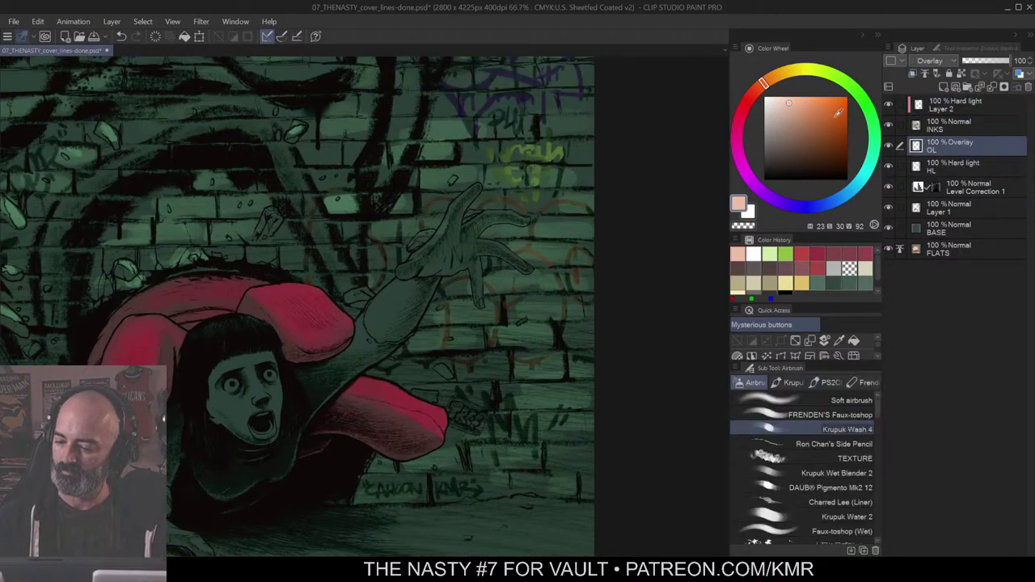
{"action": "left_click", "coordinate": [802, 114]}
Step: Auto-select the brick wall area around the reaching hand, check its coverage with the quick mask, and return to the brush
{"action": "key", "text": "w"}
{"action": "left_click", "coordinate": [560, 218]}
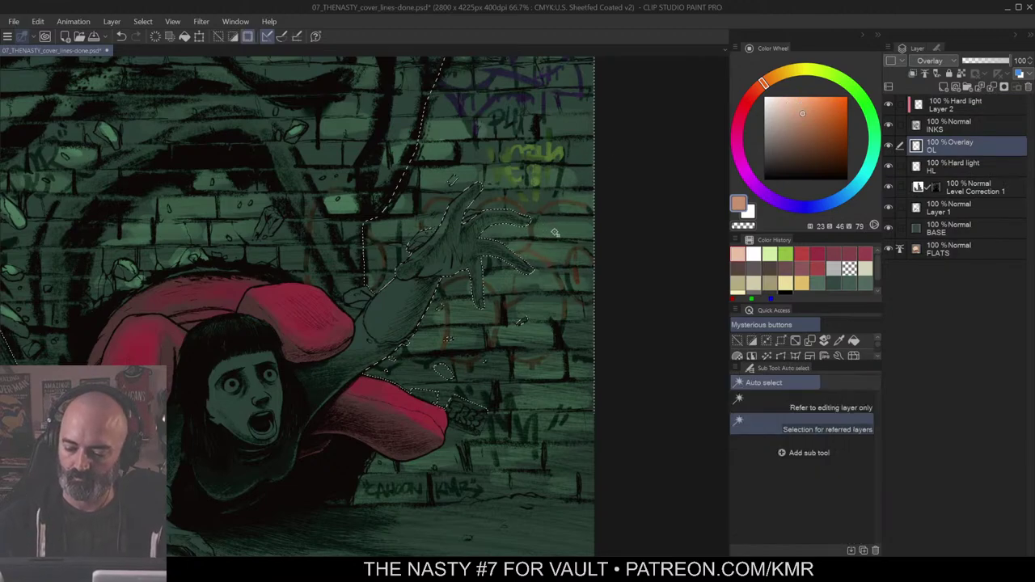
{"action": "key", "text": "m"}
{"action": "left_click", "coordinate": [632, 188]}
{"action": "key", "text": "w"}
{"action": "left_click", "coordinate": [574, 217]}
{"action": "key", "text": "ctrl+h"}
{"action": "key", "text": "q"}
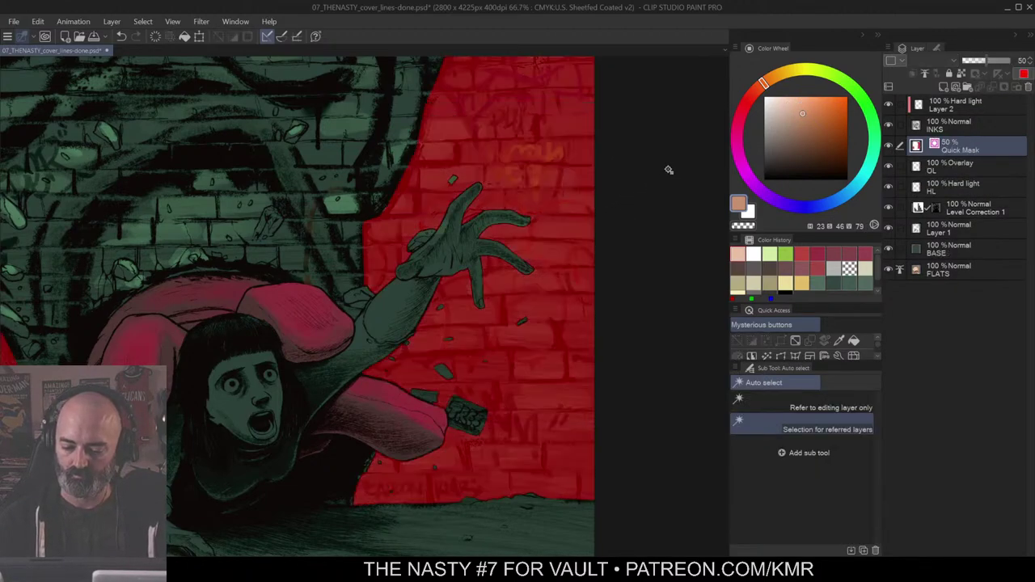
{"action": "key", "text": "q"}
{"action": "key", "text": "b"}
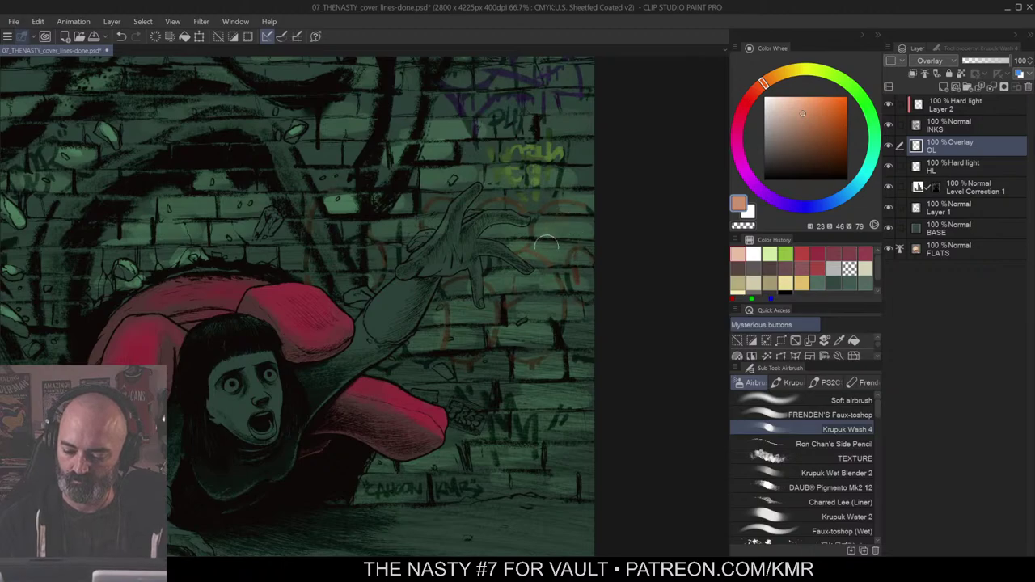
Step: Tint the bricks inside the large graffiti behind the reaching hand with the muted orange, and clear the selection
{"action": "mouse_move", "coordinate": [547, 244]}
{"action": "left_mouse_down"}
{"action": "mouse_move", "coordinate": [583, 228]}
{"action": "mouse_move", "coordinate": [567, 246]}
{"action": "mouse_move", "coordinate": [568, 235]}
{"action": "left_mouse_up"}
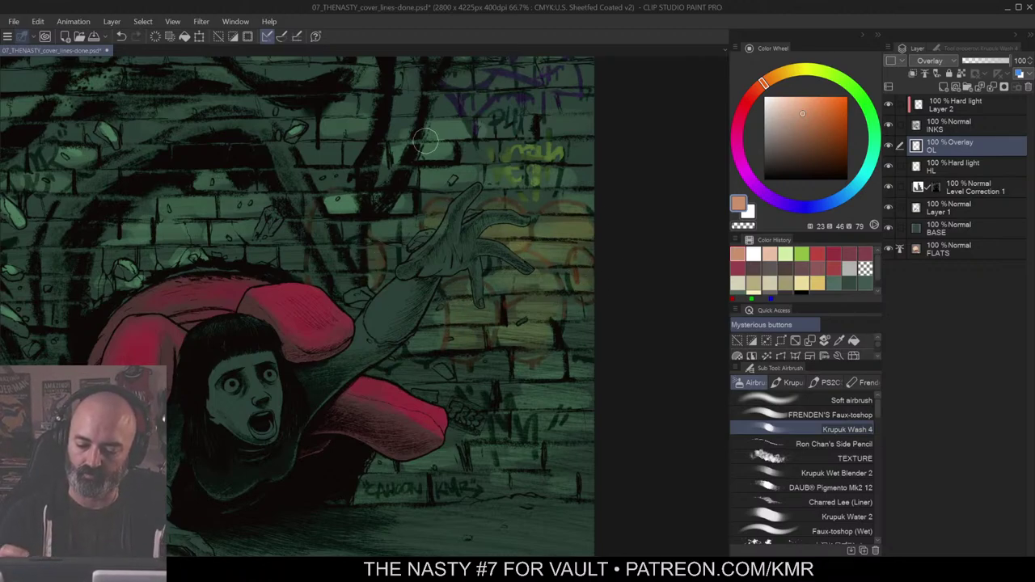
{"action": "key", "text": "ctrl+space"}
{"action": "left_click", "coordinate": [471, 234], "text": "alt"}
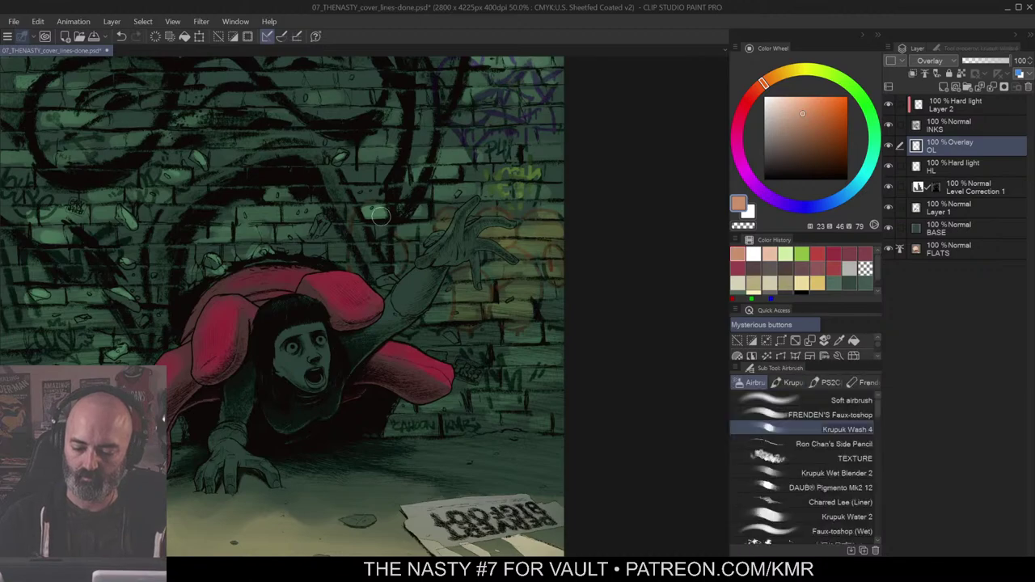
{"action": "key", "text": "m"}
{"action": "key", "text": "ctrl+d"}
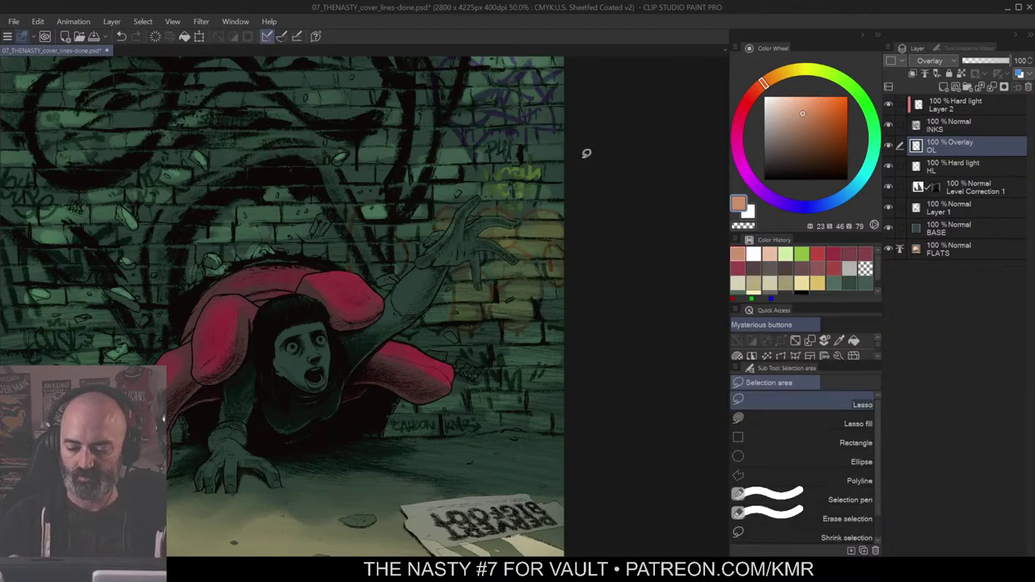
{"action": "key", "text": "b"}
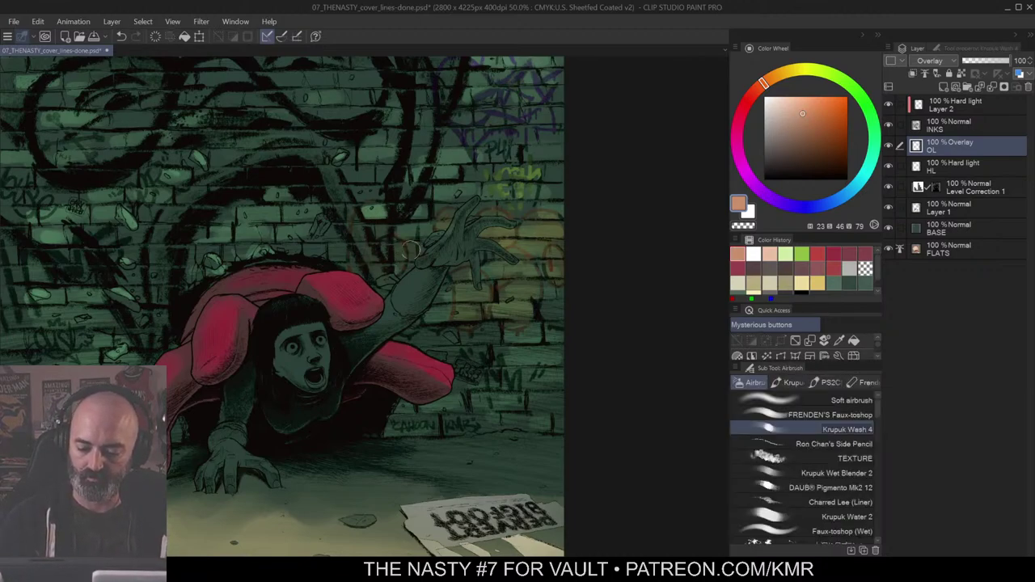
{"action": "key", "text": "z"}
{"action": "left_click", "coordinate": [503, 265], "text": "alt"}
{"action": "left_click", "coordinate": [476, 316]}
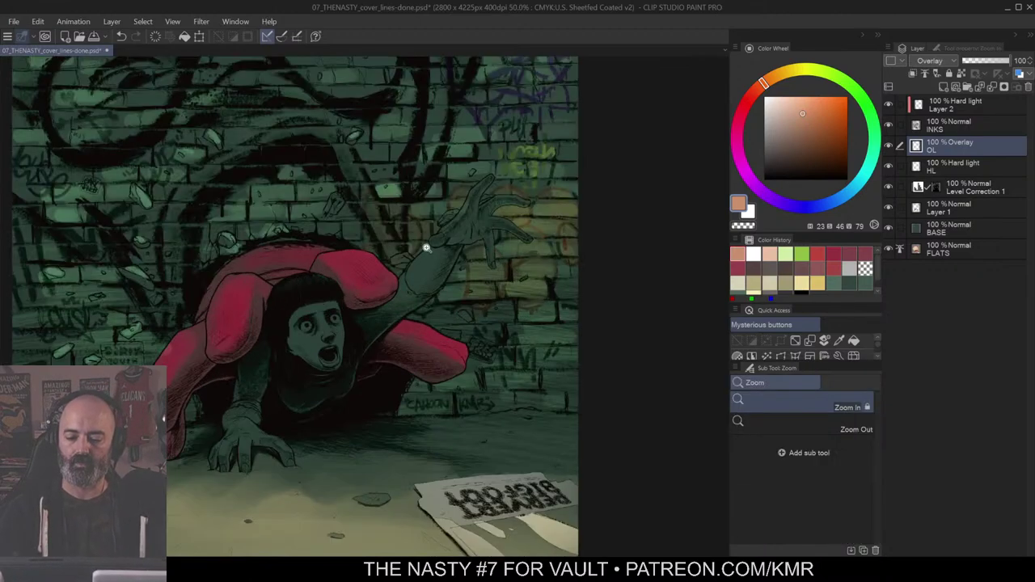
{"action": "key", "text": "b"}
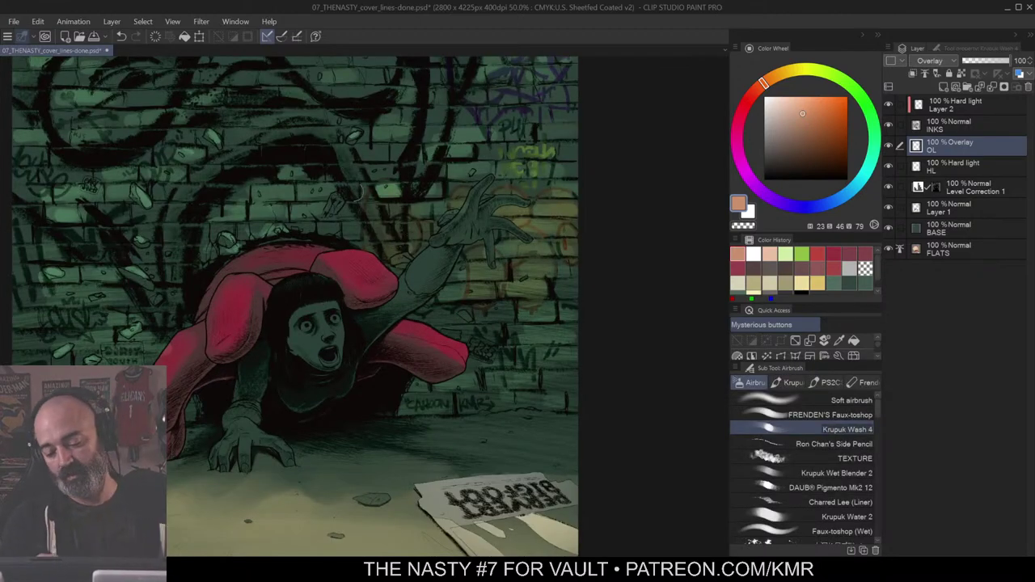
{"action": "key", "text": "w"}
{"action": "left_click", "coordinate": [333, 199]}
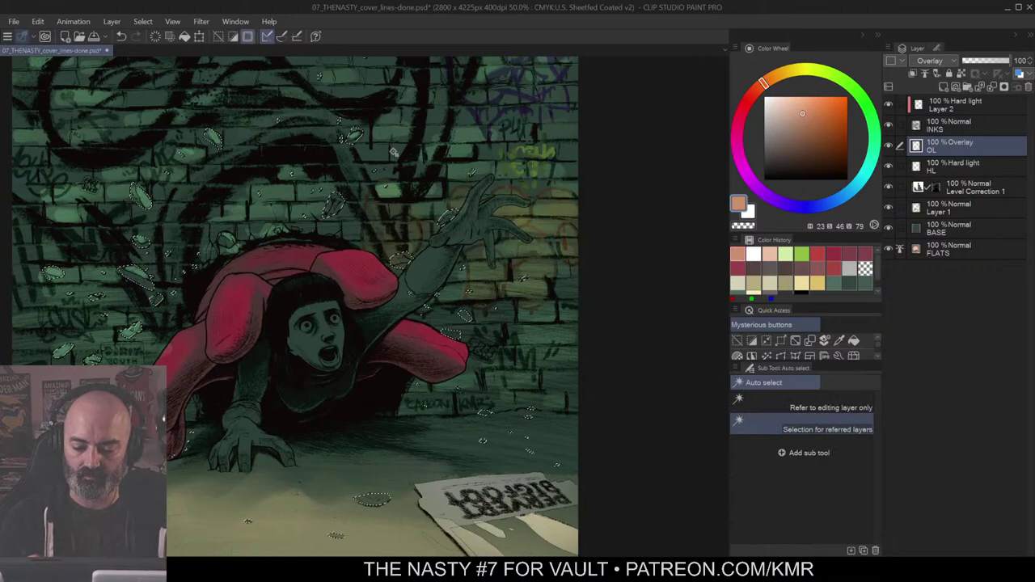
{"action": "key", "text": "ctrl+d"}
{"action": "key", "text": "z"}
{"action": "left_click", "coordinate": [557, 250], "text": "alt"}
{"action": "left_click", "coordinate": [565, 274]}
{"action": "key", "text": "g"}
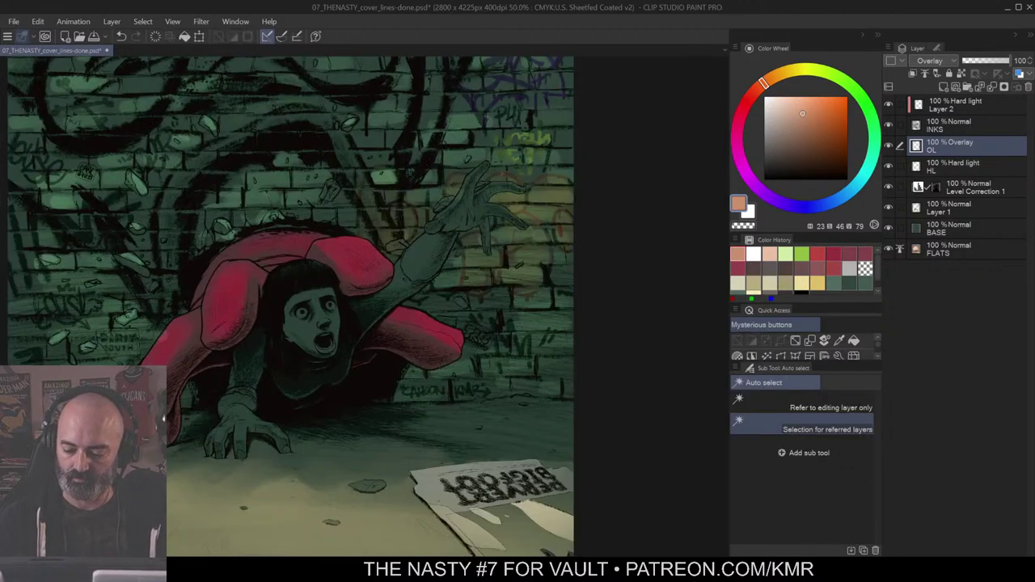
Step: Tint the purple graffiti beside the large face with magenta of 317, 46, 79 on the Overlay layer
{"action": "key", "text": "b"}
{"action": "mouse_move", "coordinate": [480, 323]}
{"action": "left_mouse_down"}
{"action": "mouse_move", "coordinate": [495, 381]}
{"action": "mouse_move", "coordinate": [545, 451]}
{"action": "left_mouse_up"}
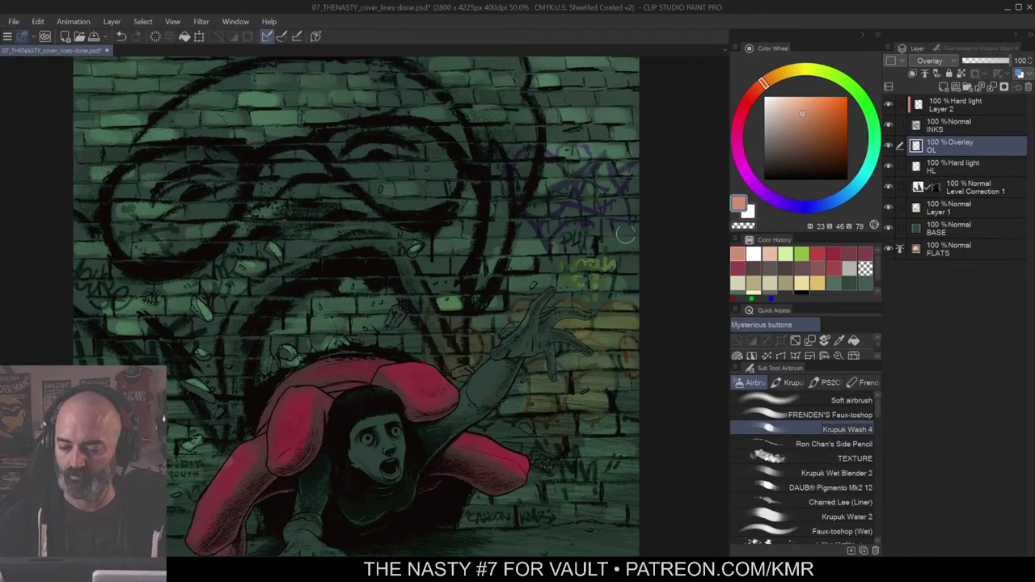
{"action": "key", "text": "m"}
{"action": "left_click_drag", "start_coordinate": [748, 135], "coordinate": [738, 153]}
{"action": "key", "text": "b"}
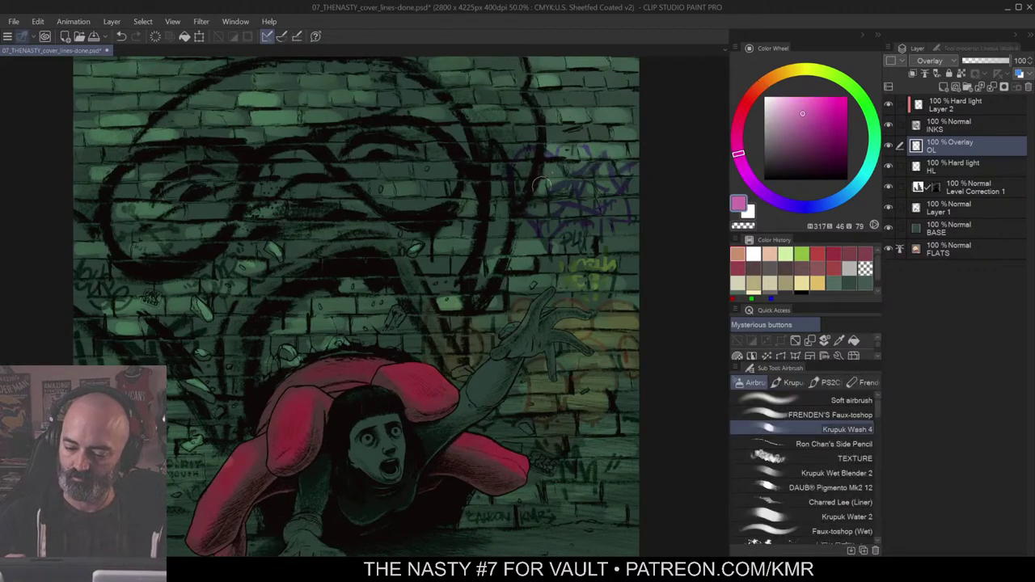
{"action": "mouse_move", "coordinate": [565, 184]}
{"action": "left_mouse_down"}
{"action": "mouse_move", "coordinate": [562, 151]}
{"action": "mouse_move", "coordinate": [576, 174]}
{"action": "left_mouse_up"}
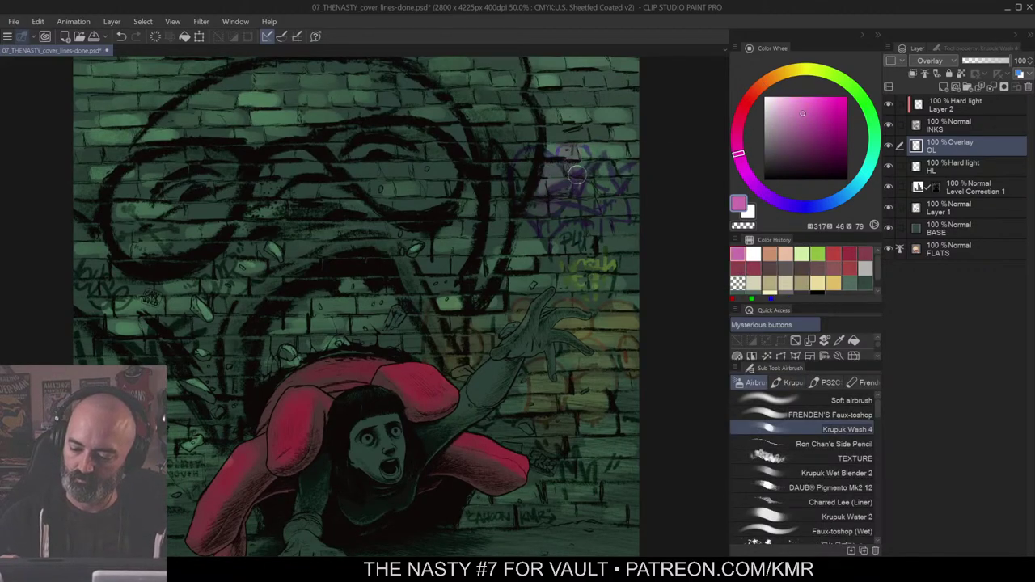
{"action": "mouse_move", "coordinate": [560, 219]}
{"action": "left_mouse_down"}
{"action": "mouse_move", "coordinate": [615, 201]}
{"action": "mouse_move", "coordinate": [597, 212]}
{"action": "mouse_move", "coordinate": [629, 169]}
{"action": "mouse_move", "coordinate": [580, 146]}
{"action": "mouse_move", "coordinate": [535, 183]}
{"action": "left_mouse_up"}
{"action": "key", "text": "m"}
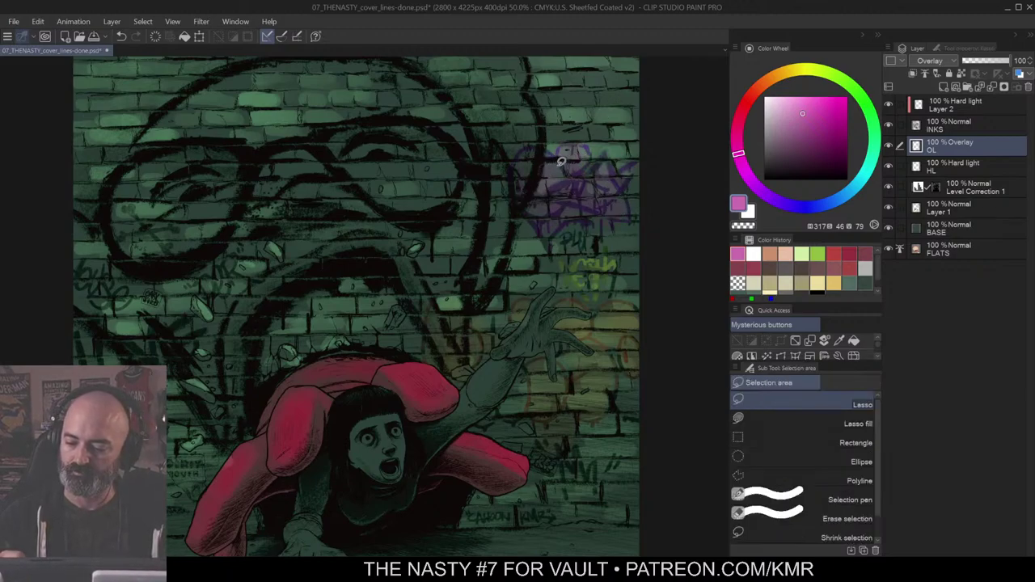
{"action": "key", "text": "b"}
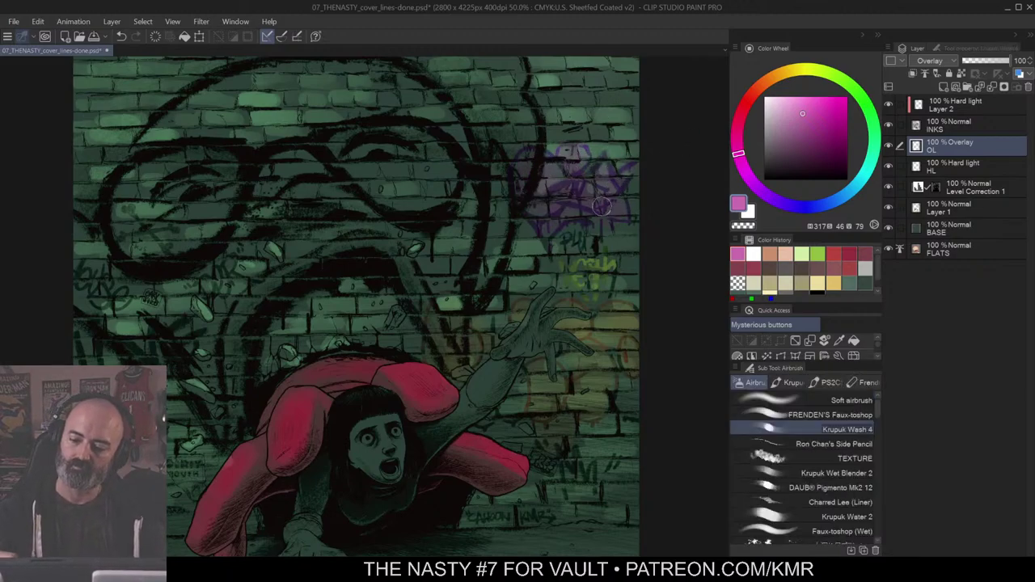
{"action": "left_click", "coordinate": [604, 259], "text": "alt"}
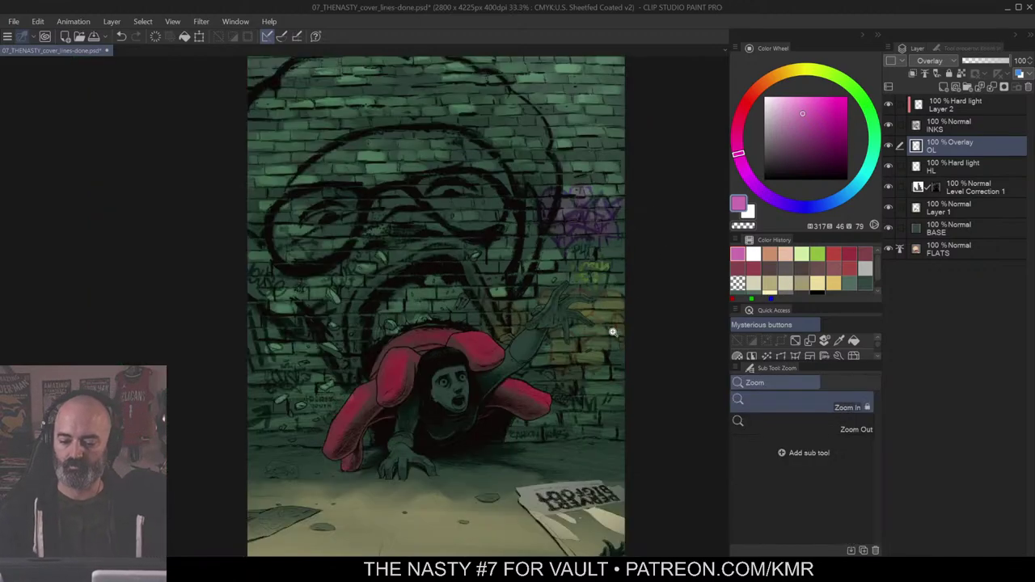
{"action": "left_click", "coordinate": [591, 283], "text": "alt"}
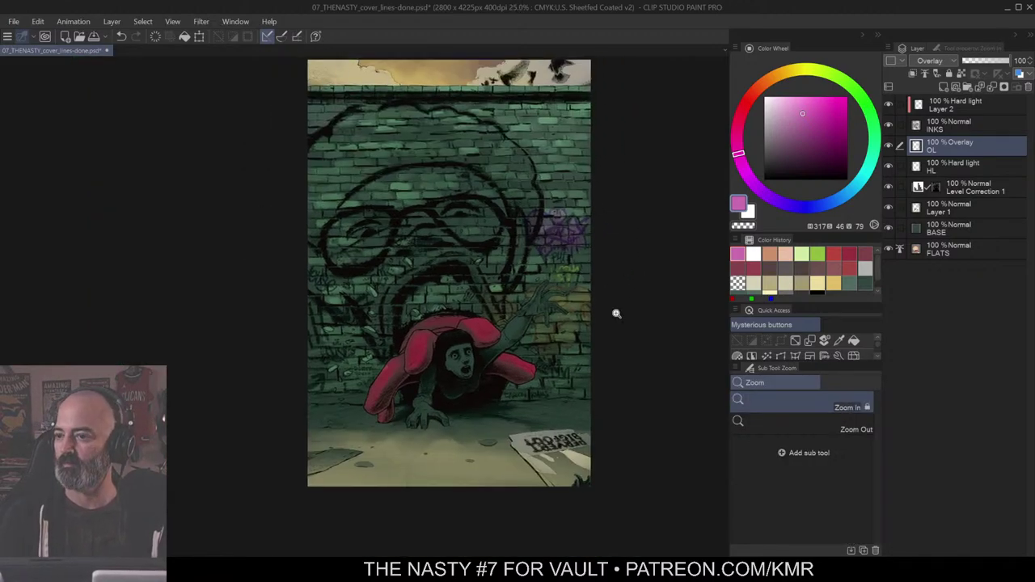
Step: Tint the arrow and the tag above it on the wall's lower left side with softer magenta of 317, 37, 77
{"action": "left_click_drag", "start_coordinate": [601, 259], "coordinate": [642, 268]}
{"action": "left_click", "coordinate": [377, 368]}
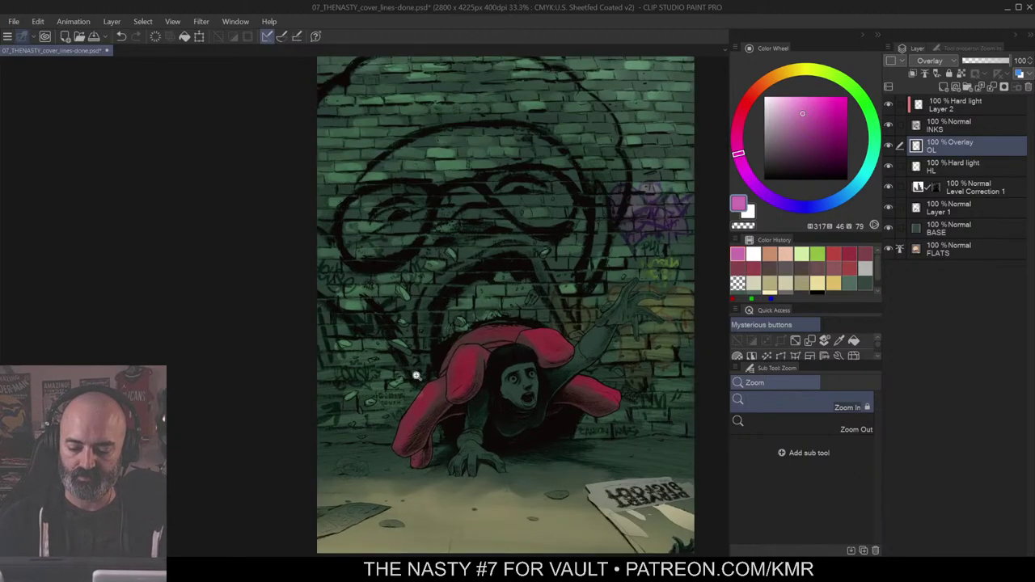
{"action": "left_click", "coordinate": [359, 332]}
{"action": "left_click", "coordinate": [508, 369], "text": "alt"}
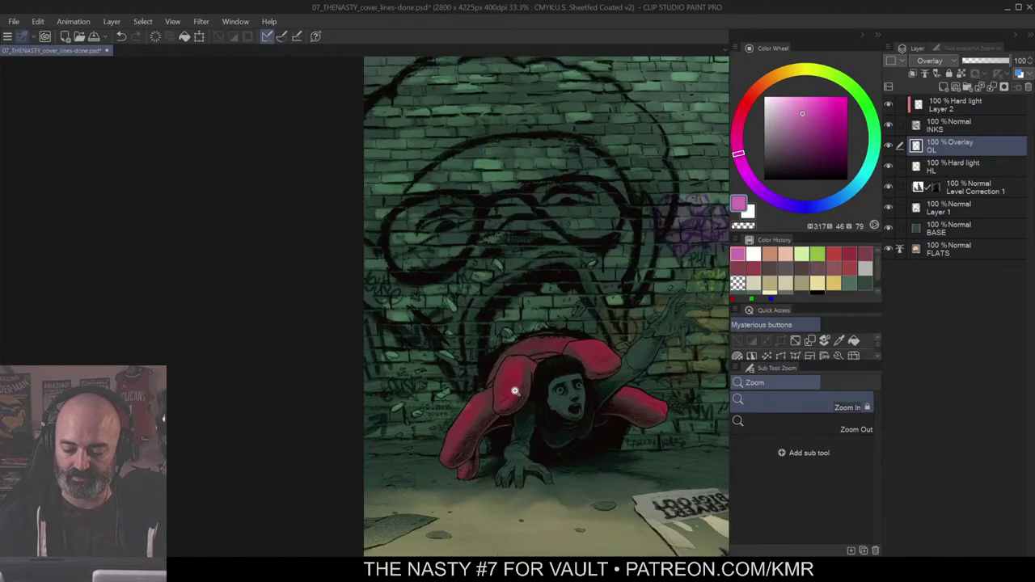
{"action": "left_click", "coordinate": [466, 455]}
{"action": "left_click_drag", "start_coordinate": [500, 371], "coordinate": [546, 338]}
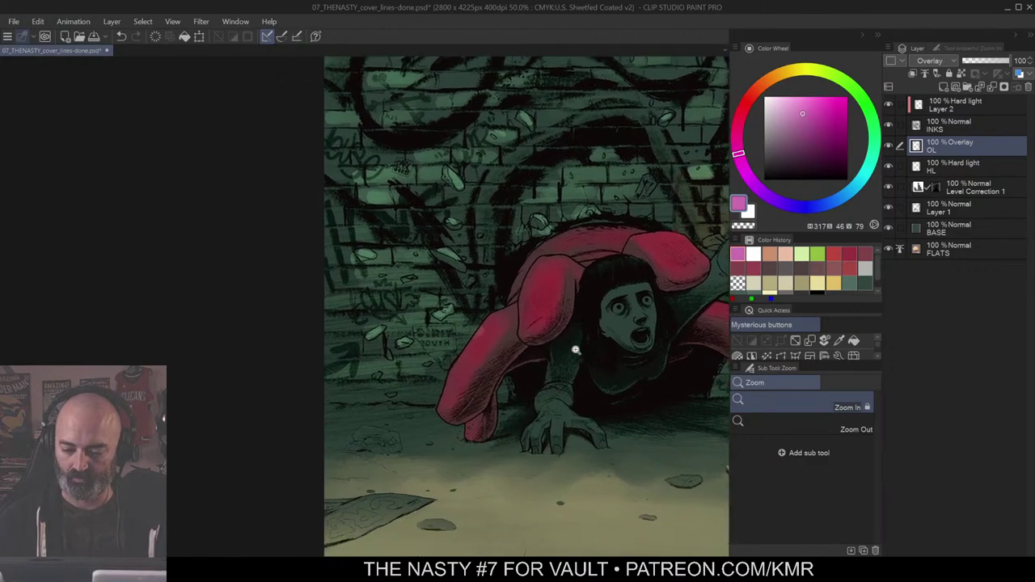
{"action": "left_click", "coordinate": [437, 375]}
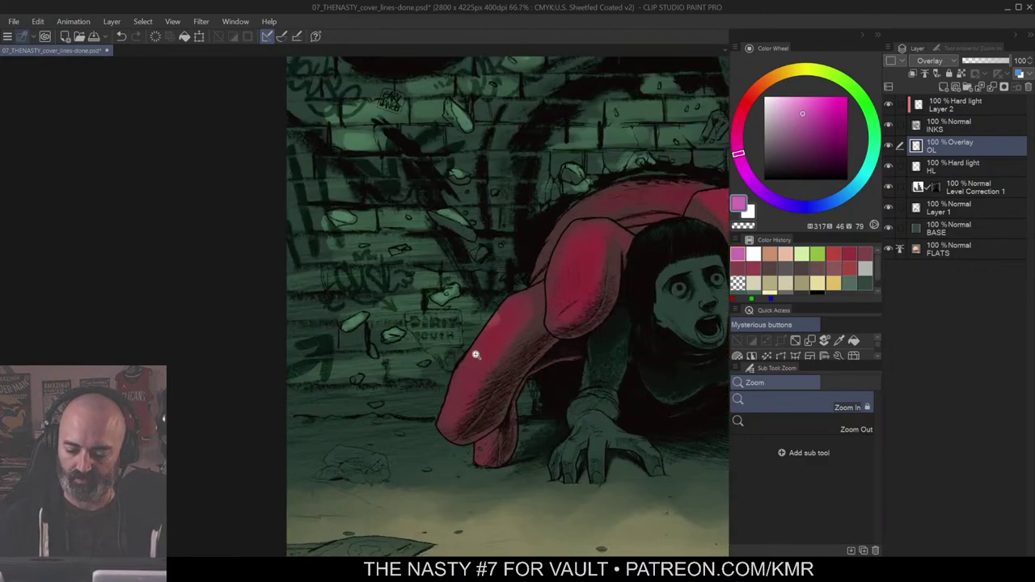
{"action": "key", "text": "b"}
{"action": "left_click", "coordinate": [797, 114]}
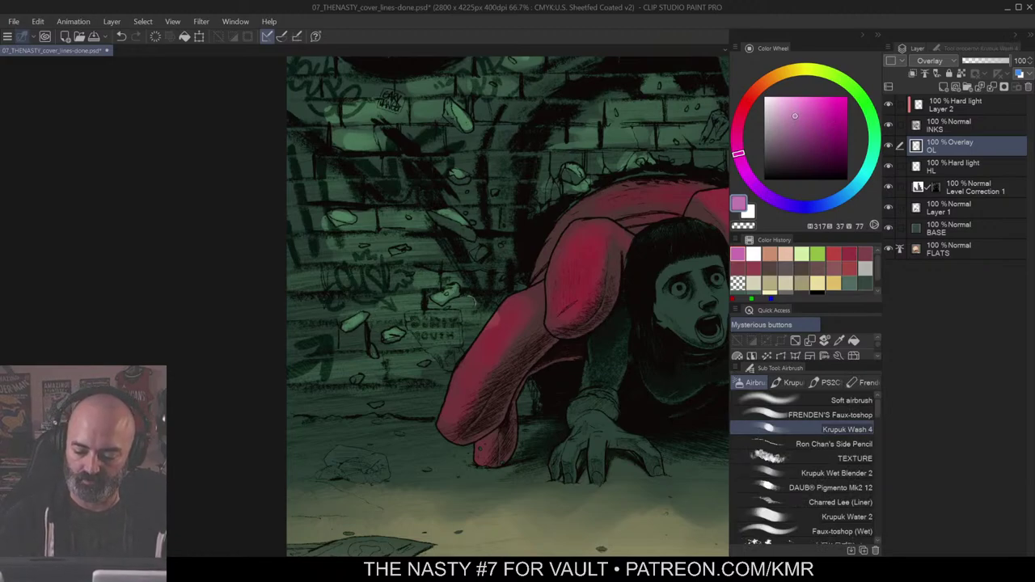
{"action": "left_click_drag", "start_coordinate": [312, 344], "coordinate": [324, 356]}
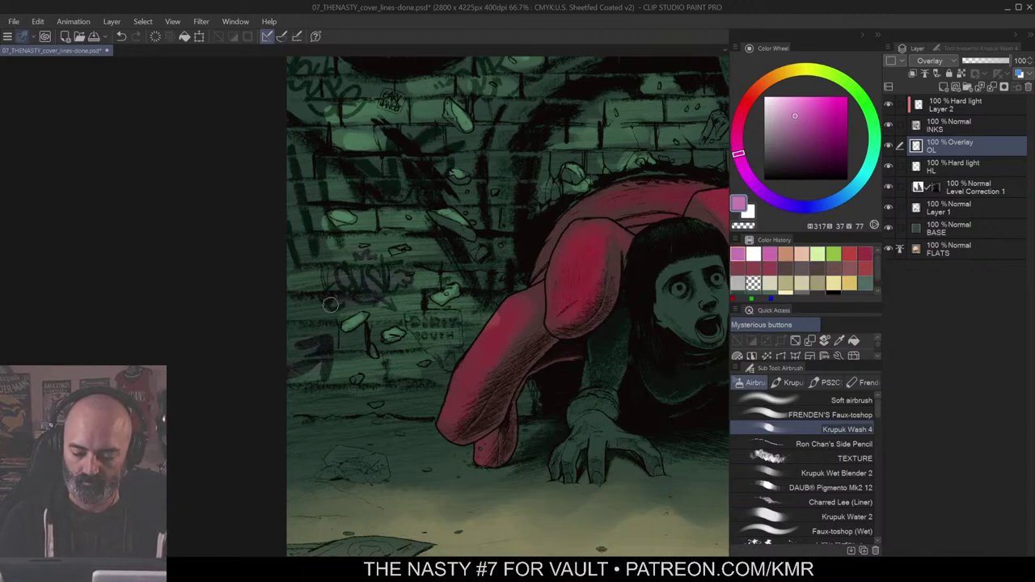
{"action": "left_click_drag", "start_coordinate": [475, 217], "coordinate": [463, 284]}
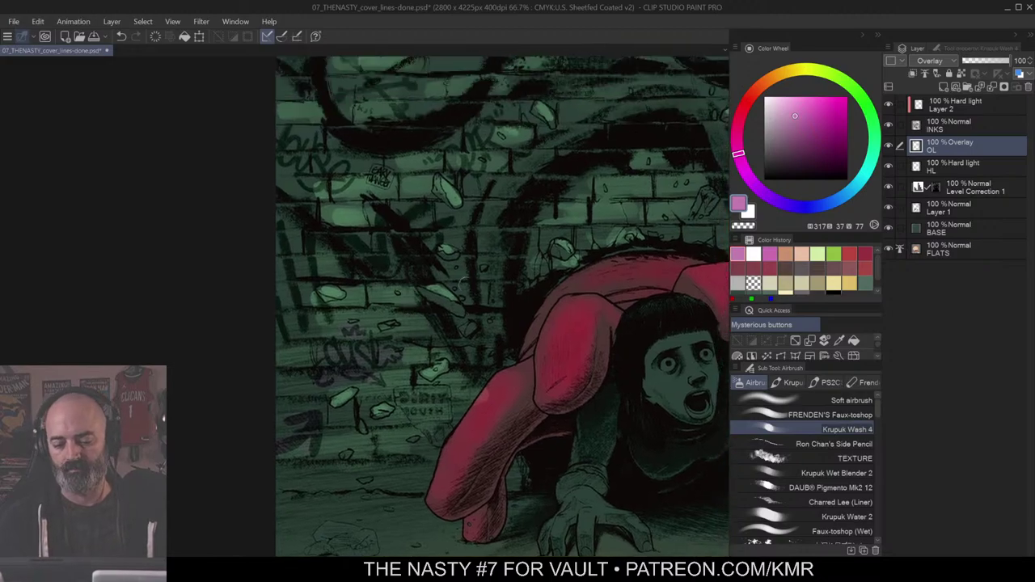
Step: Tint the tags along the wall's left edge with teal of 187, 61, 67 on the Overlay layer
{"action": "key", "text": "ctrl+minus"}
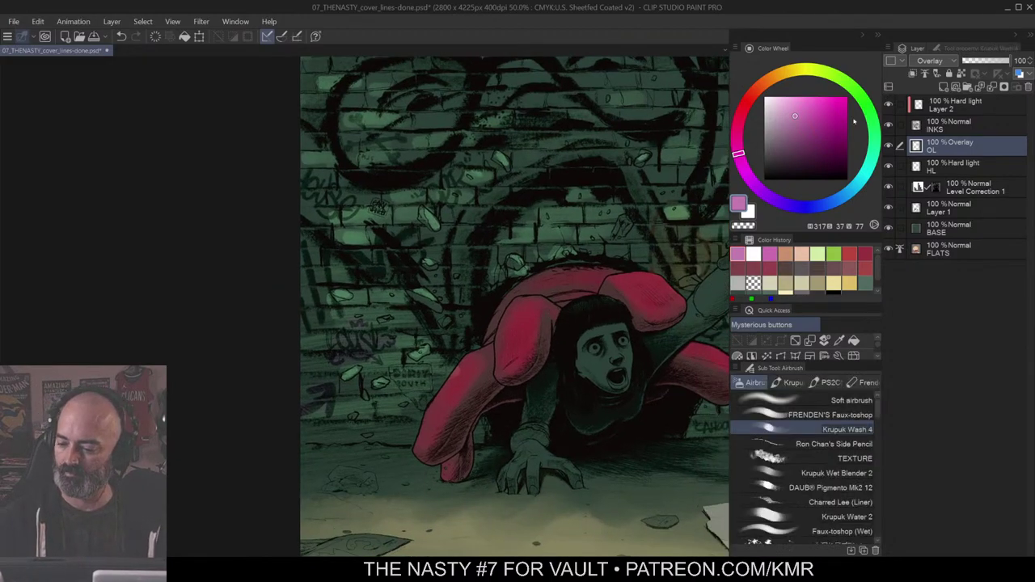
{"action": "left_click", "coordinate": [860, 181]}
{"action": "left_click", "coordinate": [819, 111]}
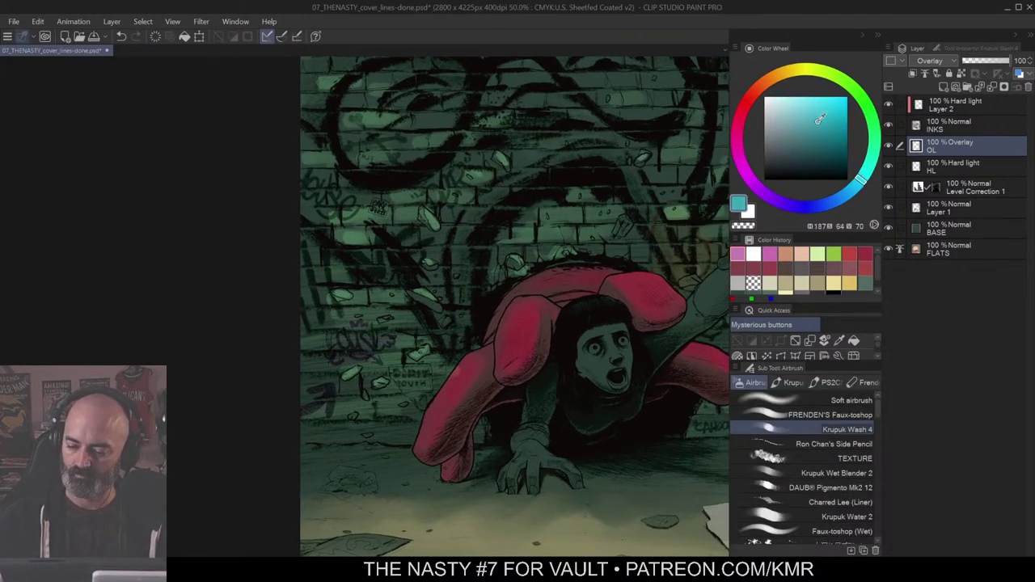
{"action": "left_click", "coordinate": [814, 123]}
{"action": "left_click", "coordinate": [313, 249]}
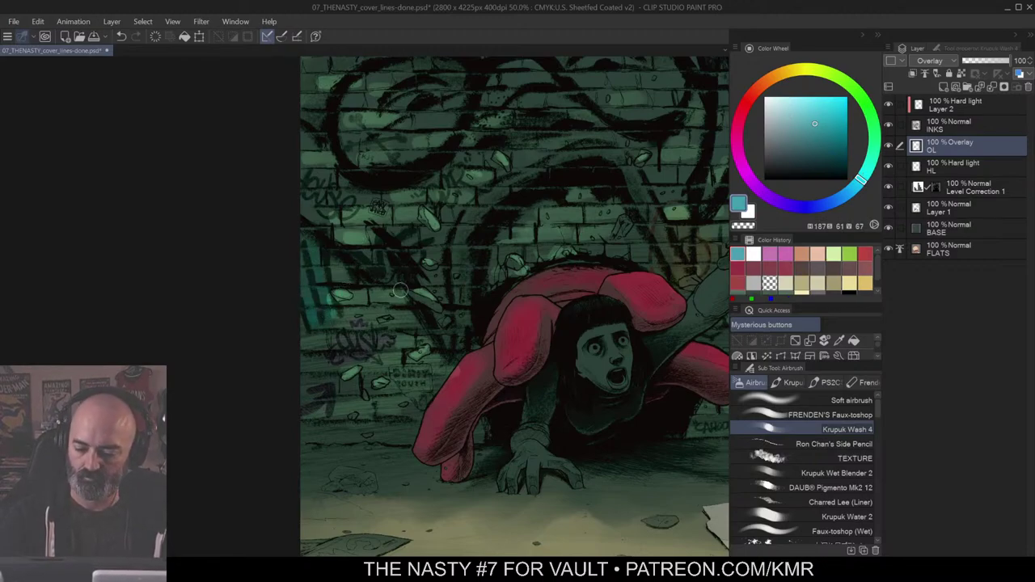
{"action": "left_click_drag", "start_coordinate": [504, 238], "coordinate": [462, 306]}
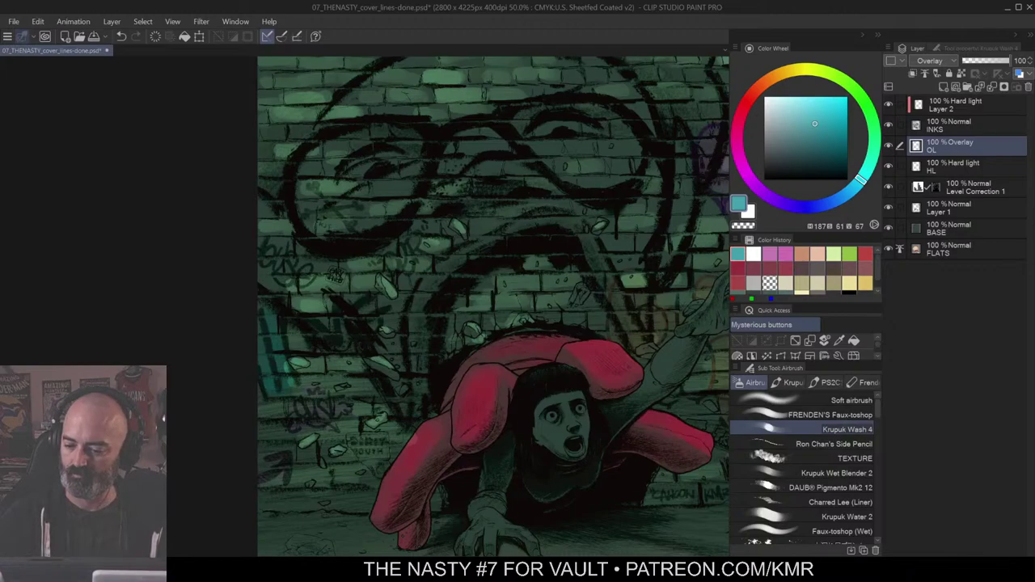
Step: Tint the bricks inside the large face's left lens with pale cyan of 187, 30, 89 on the Hard light Layer 2
{"action": "left_click", "coordinate": [955, 105]}
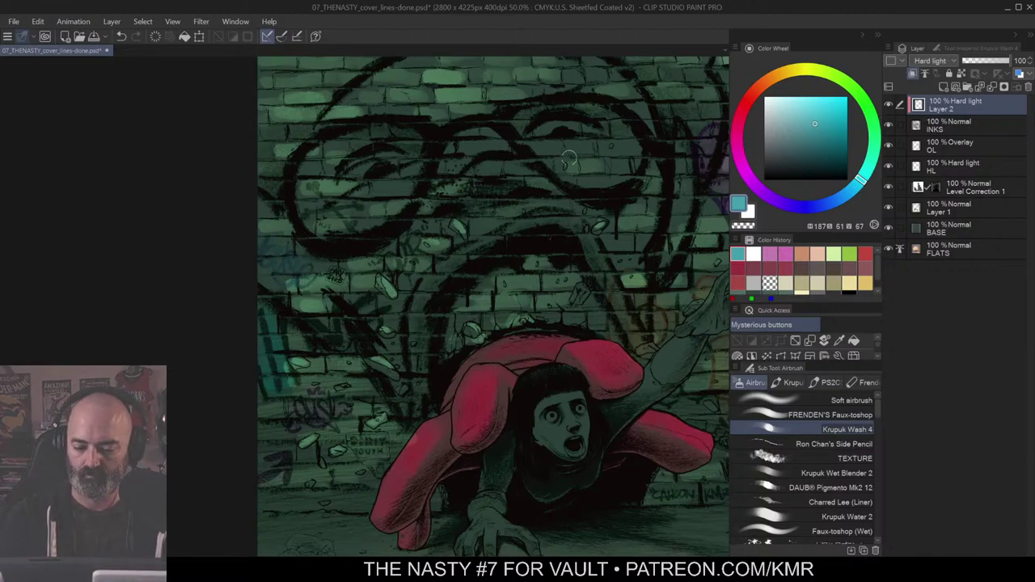
{"action": "left_click_drag", "start_coordinate": [794, 98], "coordinate": [790, 106]}
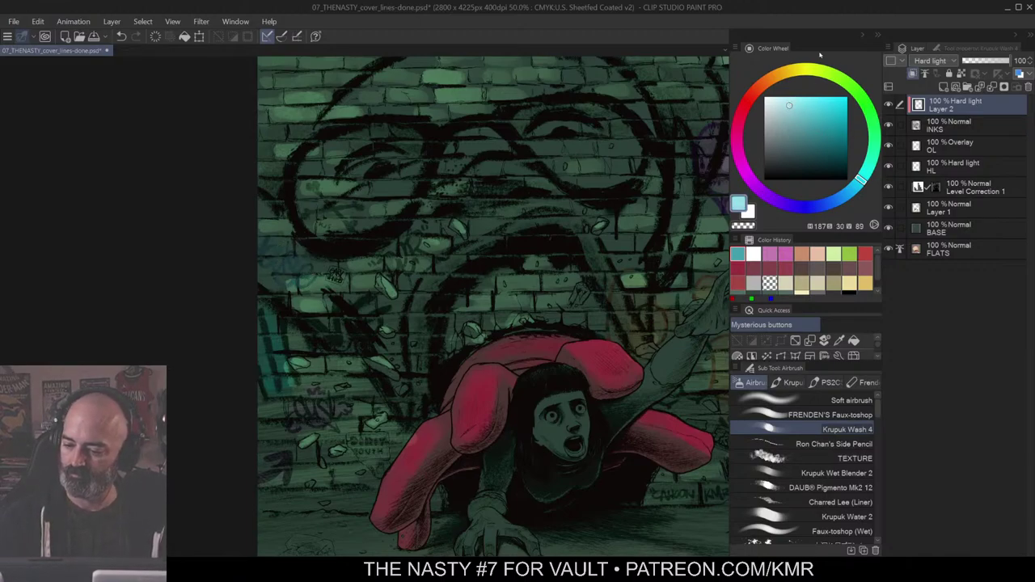
{"action": "mouse_move", "coordinate": [312, 188]}
{"action": "left_mouse_down"}
{"action": "mouse_move", "coordinate": [367, 189]}
{"action": "mouse_move", "coordinate": [338, 216]}
{"action": "mouse_move", "coordinate": [362, 208]}
{"action": "mouse_move", "coordinate": [301, 212]}
{"action": "mouse_move", "coordinate": [332, 207]}
{"action": "left_mouse_up"}
{"action": "key", "text": "ctrl+z"}
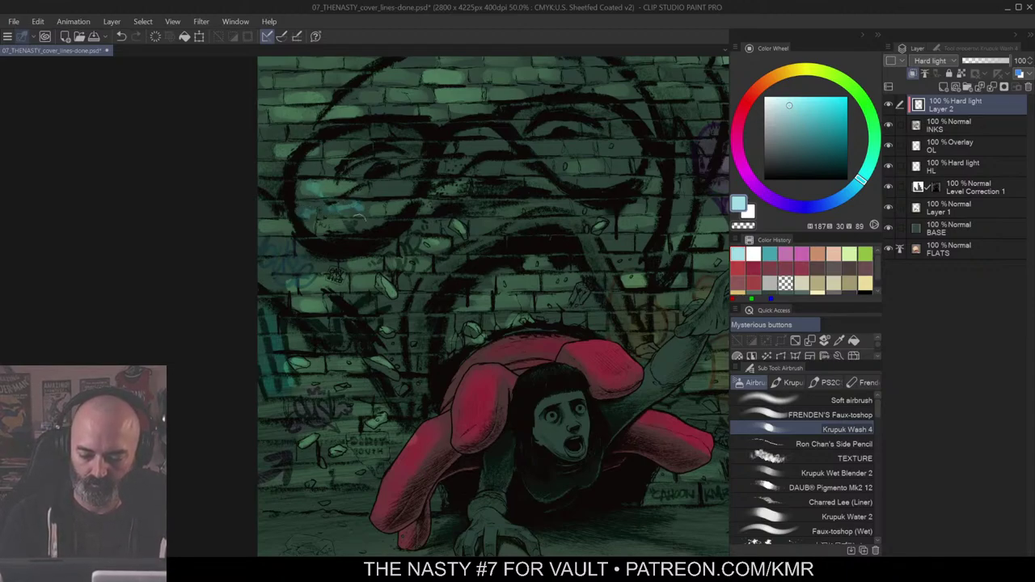
Step: Examine the graffiti tints across the whole cover and around the reaching hand
{"action": "left_click", "coordinate": [433, 250], "text": "alt"}
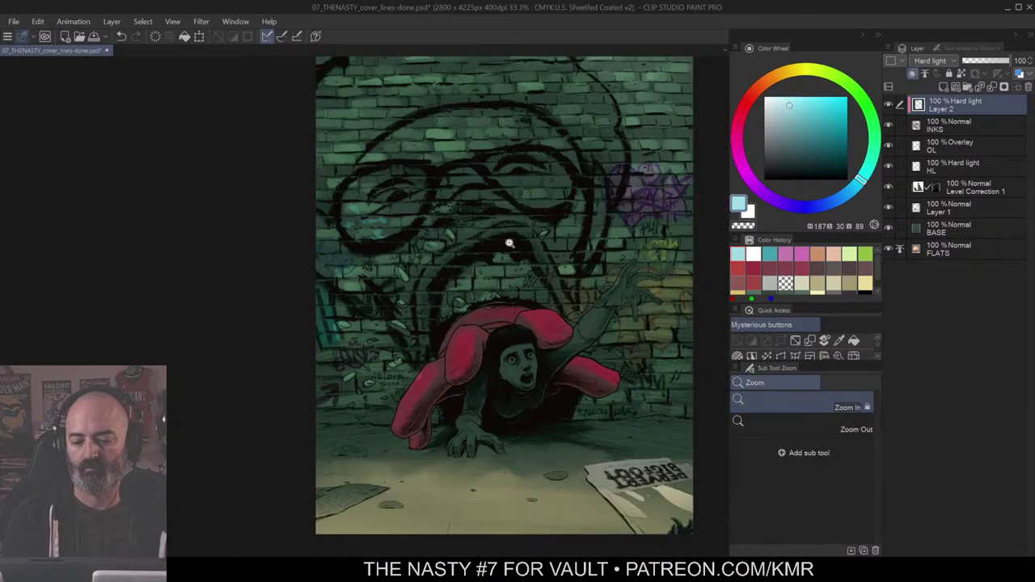
{"action": "left_click_drag", "start_coordinate": [533, 246], "coordinate": [473, 252]}
{"action": "key", "text": "m"}
{"action": "left_click_drag", "start_coordinate": [538, 194], "coordinate": [520, 178]}
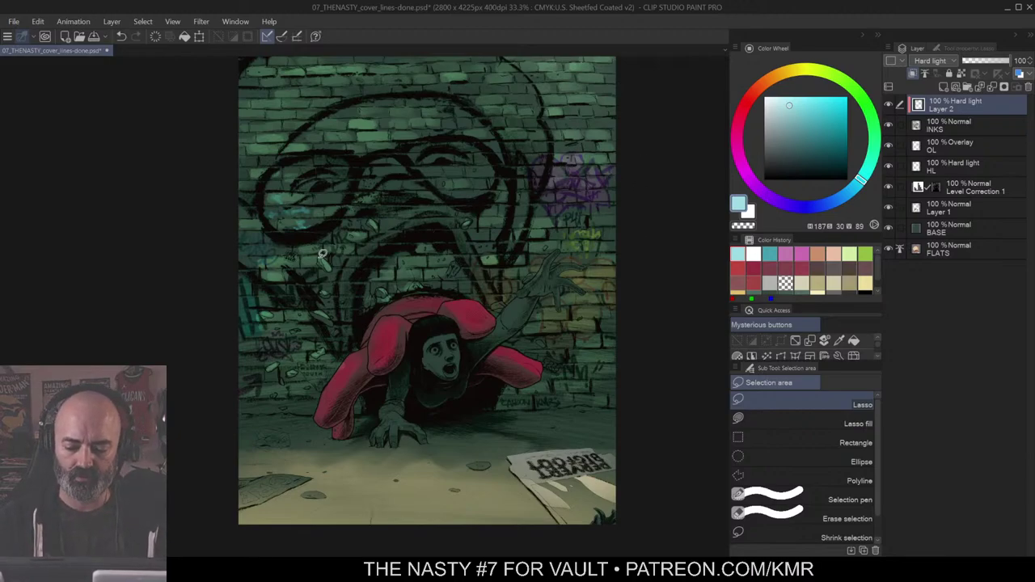
{"action": "left_click_drag", "start_coordinate": [453, 244], "coordinate": [423, 340]}
{"action": "left_click", "coordinate": [476, 290], "text": "alt"}
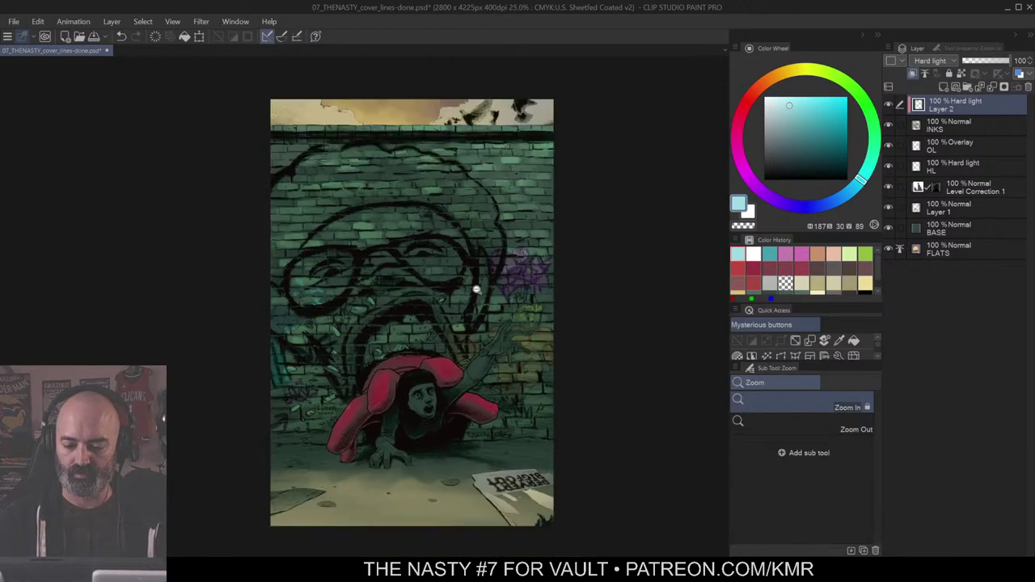
{"action": "left_click", "coordinate": [541, 357]}
{"action": "left_click", "coordinate": [559, 363]}
{"action": "left_click", "coordinate": [561, 319]}
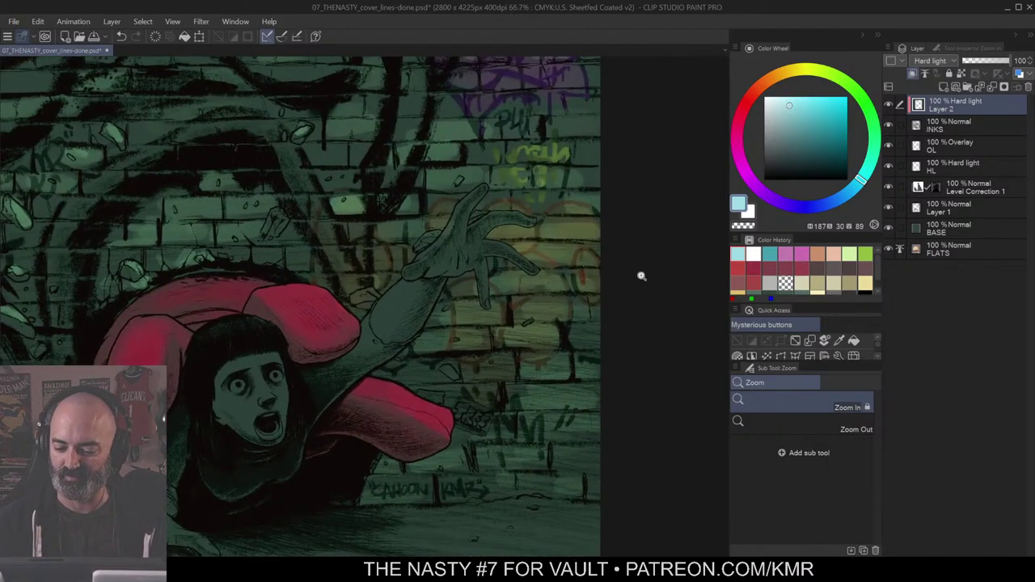
Step: Tint the bubble graffiti beside and below the reaching hand with yellow-green of 71, 41, 78 on the HL layer
{"action": "key", "text": "b"}
{"action": "left_click", "coordinate": [974, 147]}
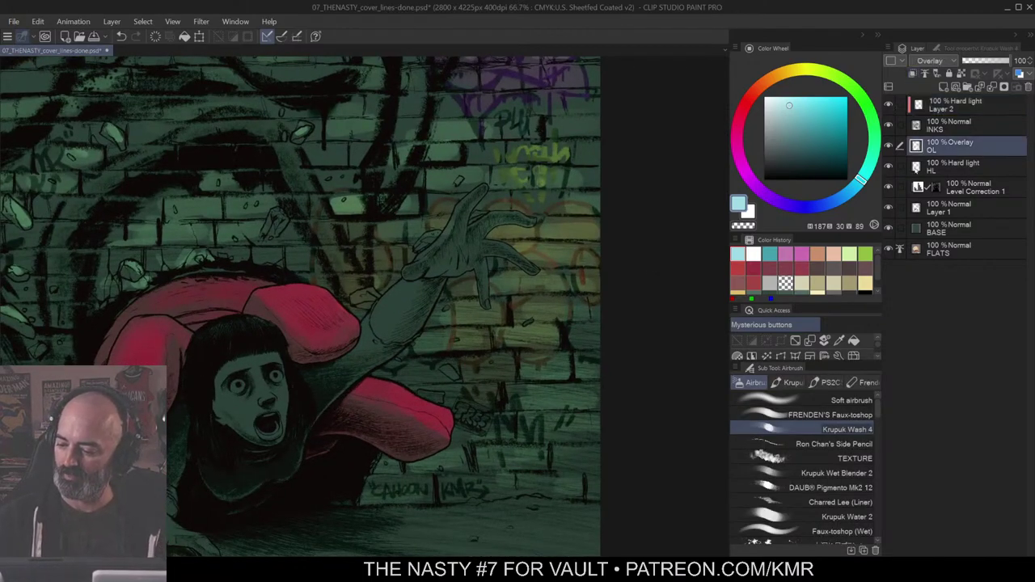
{"action": "left_click", "coordinate": [916, 168]}
{"action": "left_click", "coordinate": [553, 248], "text": "alt"}
{"action": "left_click", "coordinate": [796, 119]}
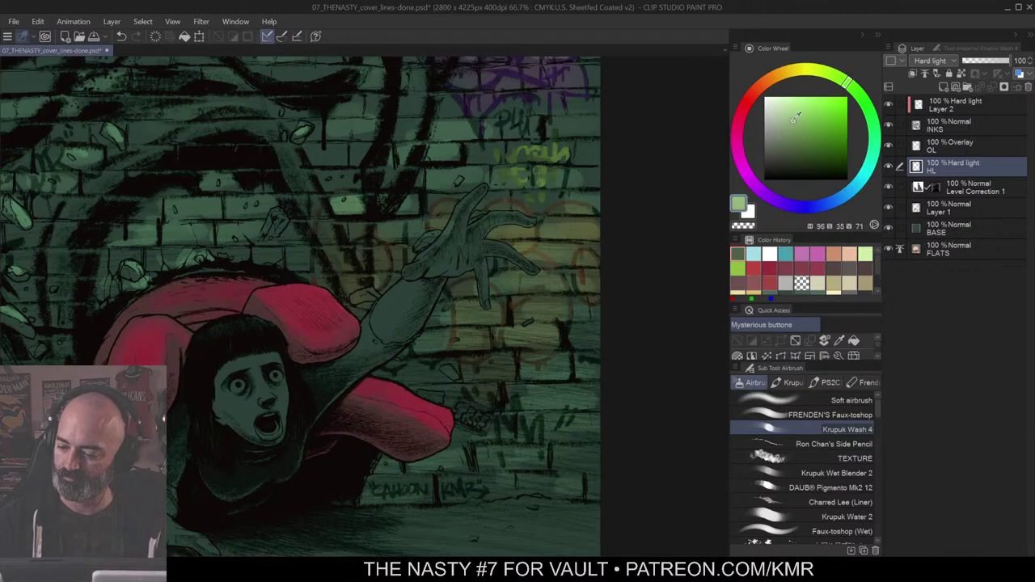
{"action": "left_click", "coordinate": [818, 83]}
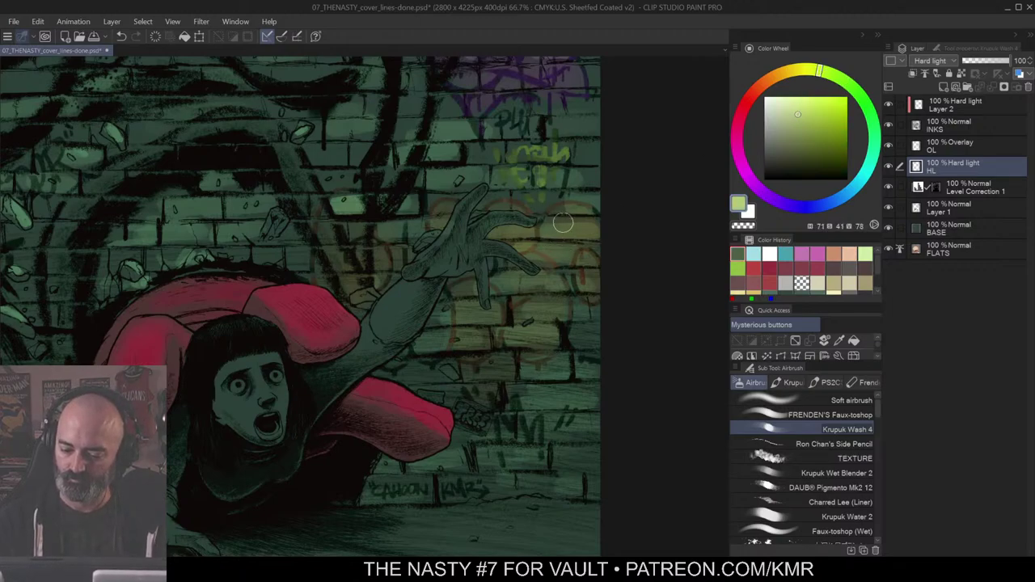
{"action": "mouse_move", "coordinate": [551, 243]}
{"action": "left_mouse_down"}
{"action": "mouse_move", "coordinate": [560, 216]}
{"action": "mouse_move", "coordinate": [580, 211]}
{"action": "mouse_move", "coordinate": [557, 216]}
{"action": "mouse_move", "coordinate": [574, 211]}
{"action": "mouse_move", "coordinate": [595, 243]}
{"action": "mouse_move", "coordinate": [565, 221]}
{"action": "mouse_move", "coordinate": [541, 243]}
{"action": "mouse_move", "coordinate": [597, 261]}
{"action": "left_mouse_up"}
{"action": "key", "text": "ctrl+z"}
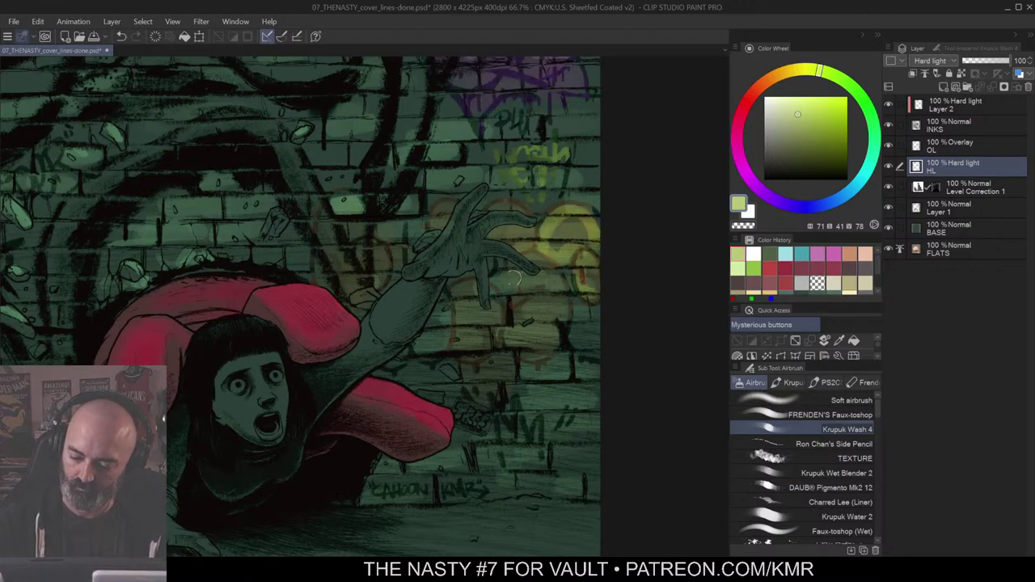
{"action": "mouse_move", "coordinate": [514, 277]}
{"action": "left_mouse_down"}
{"action": "mouse_move", "coordinate": [560, 287]}
{"action": "mouse_move", "coordinate": [554, 342]}
{"action": "mouse_move", "coordinate": [528, 356]}
{"action": "mouse_move", "coordinate": [515, 333]}
{"action": "mouse_move", "coordinate": [535, 295]}
{"action": "mouse_move", "coordinate": [526, 278]}
{"action": "mouse_move", "coordinate": [474, 295]}
{"action": "mouse_move", "coordinate": [470, 286]}
{"action": "mouse_move", "coordinate": [468, 353]}
{"action": "mouse_move", "coordinate": [488, 329]}
{"action": "mouse_move", "coordinate": [486, 296]}
{"action": "left_mouse_up"}
Step: Auto-select the brick wall, hide the selection outline, and tint the graffiti between and beside the hand's fingers with the yellow-green
{"action": "key", "text": "w"}
{"action": "left_click", "coordinate": [514, 233]}
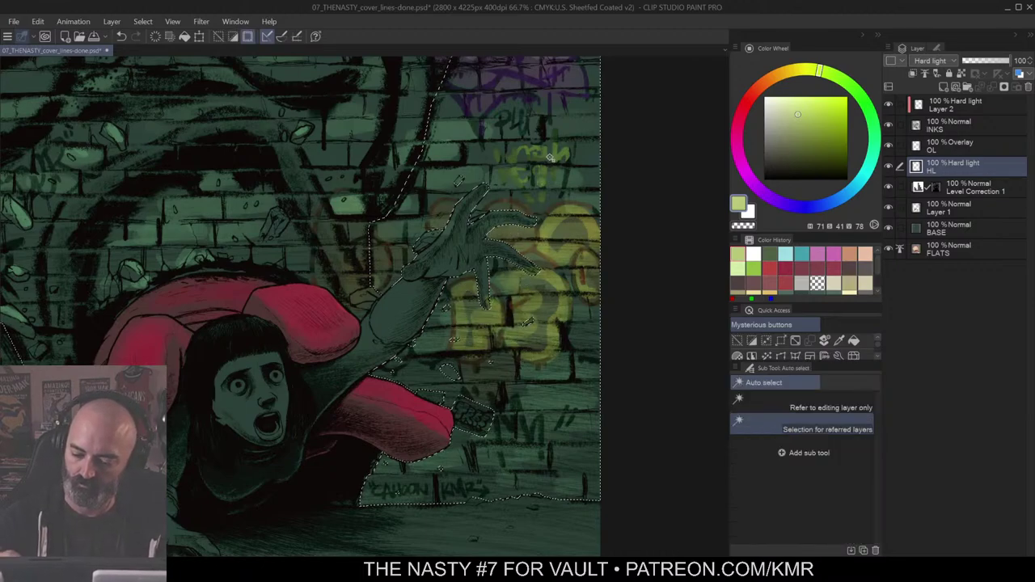
{"action": "key", "text": "ctrl+h"}
{"action": "key", "text": "b"}
{"action": "mouse_move", "coordinate": [490, 212]}
{"action": "left_mouse_down"}
{"action": "mouse_move", "coordinate": [521, 247]}
{"action": "mouse_move", "coordinate": [491, 212]}
{"action": "mouse_move", "coordinate": [520, 210]}
{"action": "left_mouse_up"}
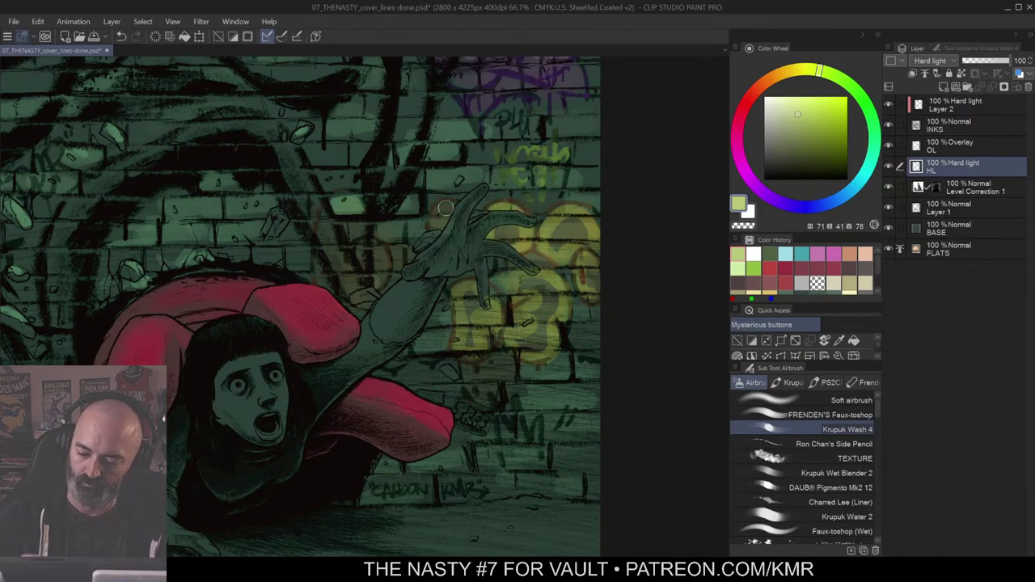
{"action": "left_click_drag", "start_coordinate": [447, 208], "coordinate": [459, 231]}
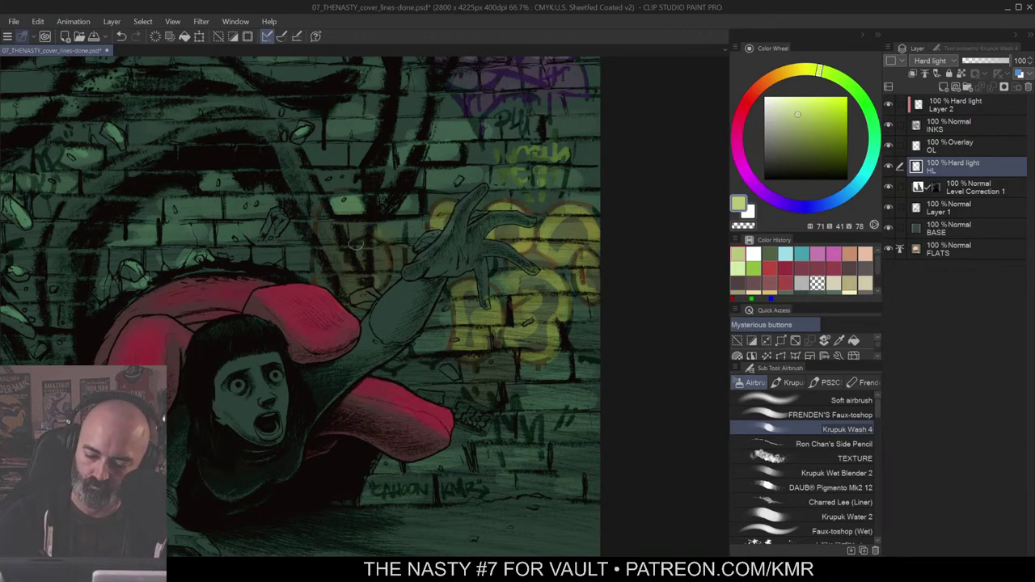
Step: Reselect the brick wall and tint the graffiti section to the left of the reaching hand's wrist with the yellow-green
{"action": "key", "text": "w"}
{"action": "left_click", "coordinate": [404, 186]}
{"action": "key", "text": "ctrl+d"}
{"action": "key", "text": "m"}
{"action": "key", "text": "w"}
{"action": "left_click", "coordinate": [381, 227]}
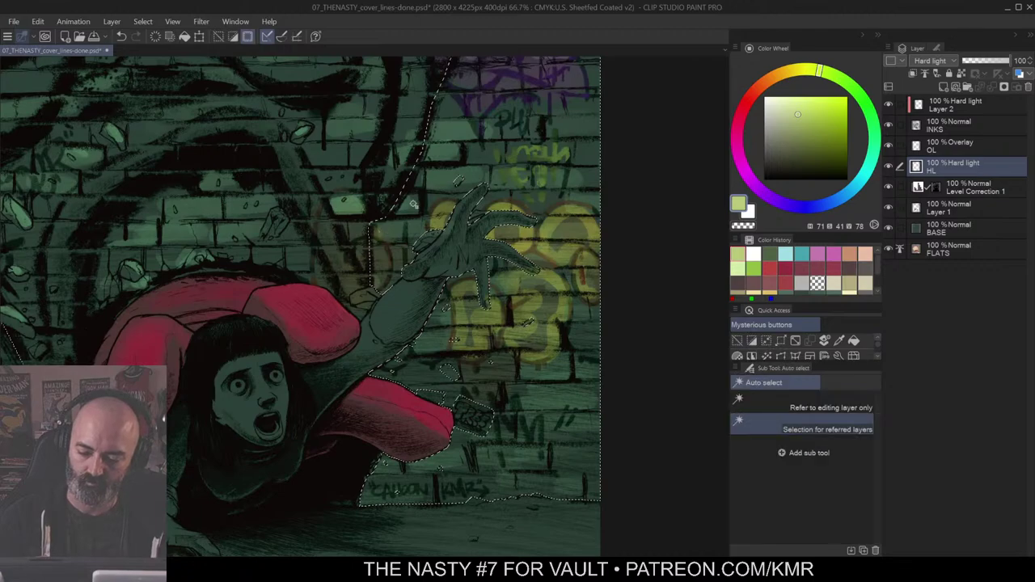
{"action": "key", "text": "ctrl+h"}
{"action": "key", "text": "b"}
{"action": "left_click_drag", "start_coordinate": [389, 241], "coordinate": [382, 257]}
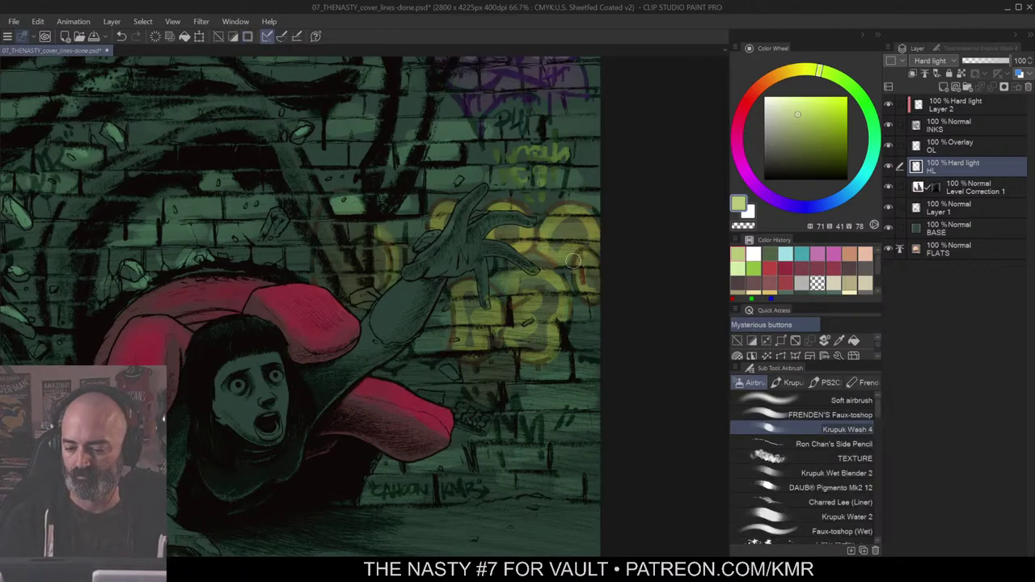
Step: Add pale yellow highlights of 55, 25, 87 inside the yellow-green graffiti letters around the reaching hand
{"action": "key", "text": "ctrl+space"}
{"action": "left_click", "coordinate": [564, 292], "text": "ctrl+alt"}
{"action": "left_click", "coordinate": [580, 294], "text": "ctrl+alt"}
{"action": "left_click", "coordinate": [561, 317], "text": "ctrl"}
{"action": "left_click", "coordinate": [579, 290], "text": "ctrl"}
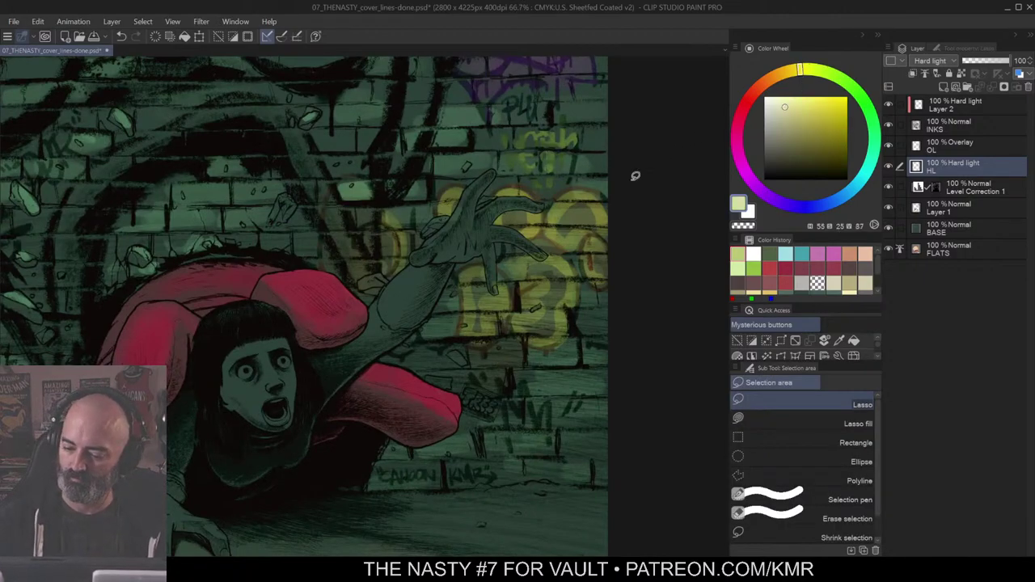
{"action": "key", "text": "w"}
{"action": "left_click", "coordinate": [588, 203]}
{"action": "key", "text": "ctrl+d"}
{"action": "key", "text": "b"}
{"action": "left_click_drag", "start_coordinate": [510, 215], "coordinate": [514, 220]}
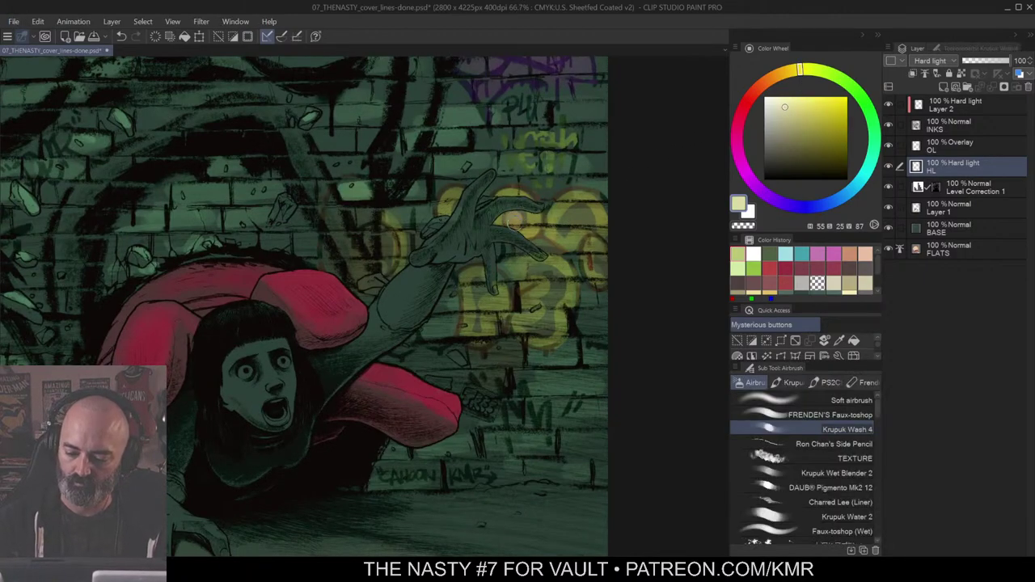
{"action": "mouse_move", "coordinate": [584, 216]}
{"action": "left_mouse_down"}
{"action": "mouse_move", "coordinate": [599, 194]}
{"action": "mouse_move", "coordinate": [578, 207]}
{"action": "mouse_move", "coordinate": [607, 224]}
{"action": "mouse_move", "coordinate": [599, 270]}
{"action": "mouse_move", "coordinate": [534, 273]}
{"action": "mouse_move", "coordinate": [548, 274]}
{"action": "mouse_move", "coordinate": [552, 314]}
{"action": "mouse_move", "coordinate": [529, 325]}
{"action": "mouse_move", "coordinate": [558, 277]}
{"action": "left_mouse_up"}
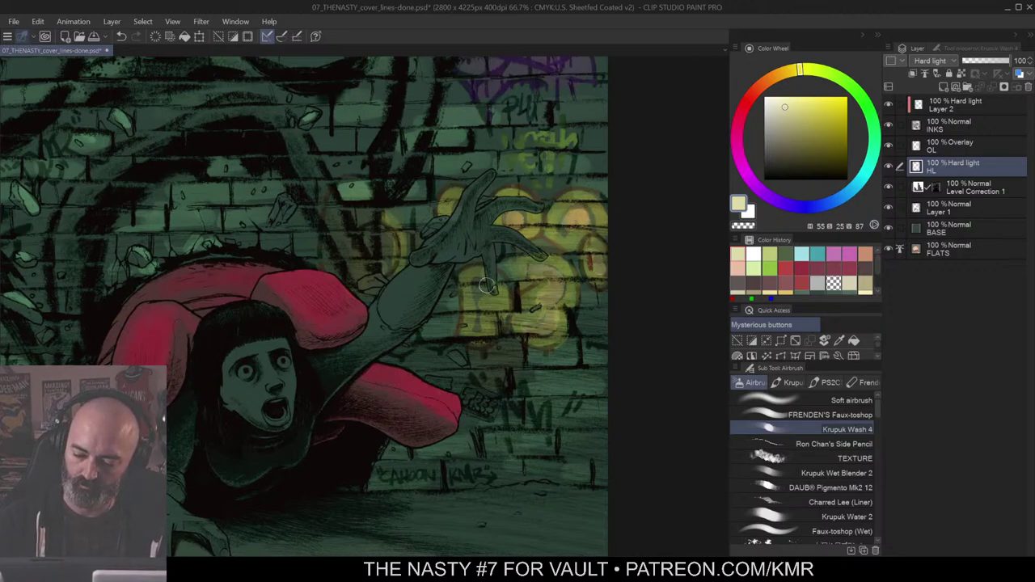
{"action": "left_click_drag", "start_coordinate": [488, 284], "coordinate": [481, 314]}
{"action": "mouse_move", "coordinate": [394, 234]}
{"action": "left_mouse_down"}
{"action": "mouse_move", "coordinate": [382, 233]}
{"action": "mouse_move", "coordinate": [385, 261]}
{"action": "mouse_move", "coordinate": [441, 248]}
{"action": "left_mouse_up"}
Step: Tint the upper middle part of the purple graffiti with light magenta of 304, 27, 78 on the HL layer
{"action": "key", "text": "ctrl+space"}
{"action": "left_click_drag", "start_coordinate": [580, 260], "coordinate": [550, 262]}
{"action": "left_click_drag", "start_coordinate": [597, 271], "coordinate": [563, 333]}
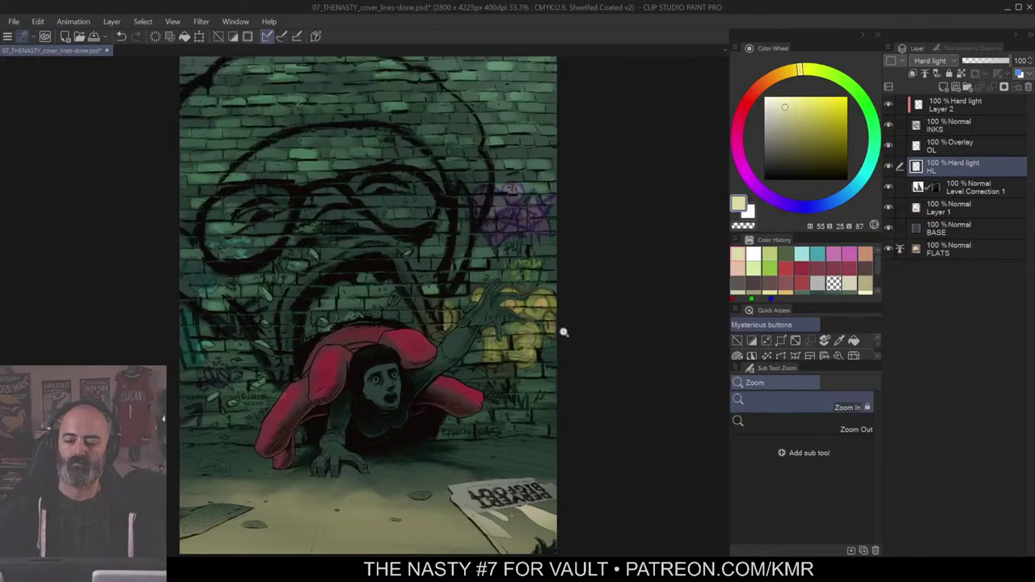
{"action": "left_click_drag", "start_coordinate": [531, 380], "coordinate": [589, 219]}
{"action": "left_click_drag", "start_coordinate": [511, 194], "coordinate": [593, 184]}
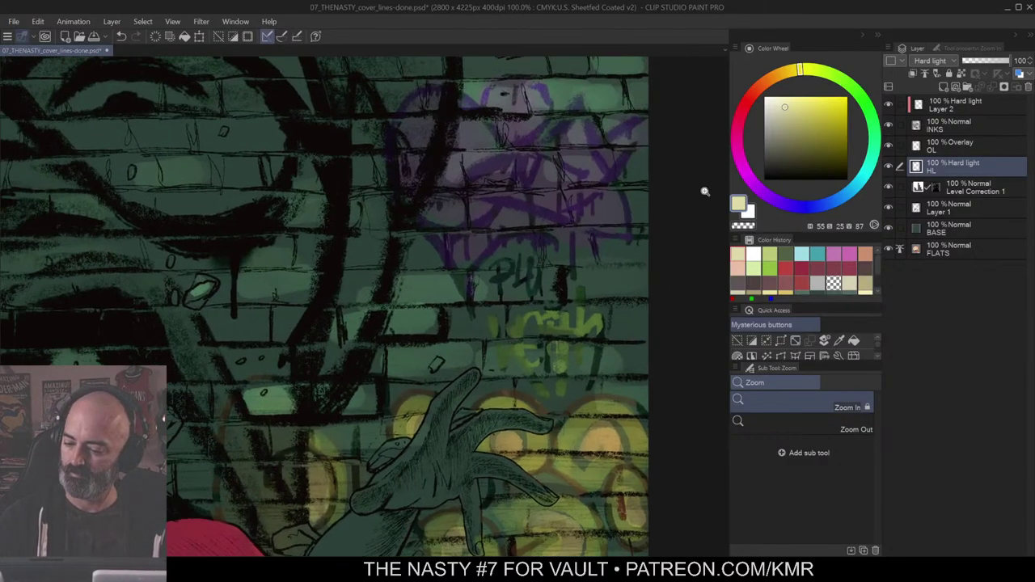
{"action": "key", "text": "w"}
{"action": "left_click", "coordinate": [599, 149]}
{"action": "key", "text": "ctrl+d"}
{"action": "key", "text": "b"}
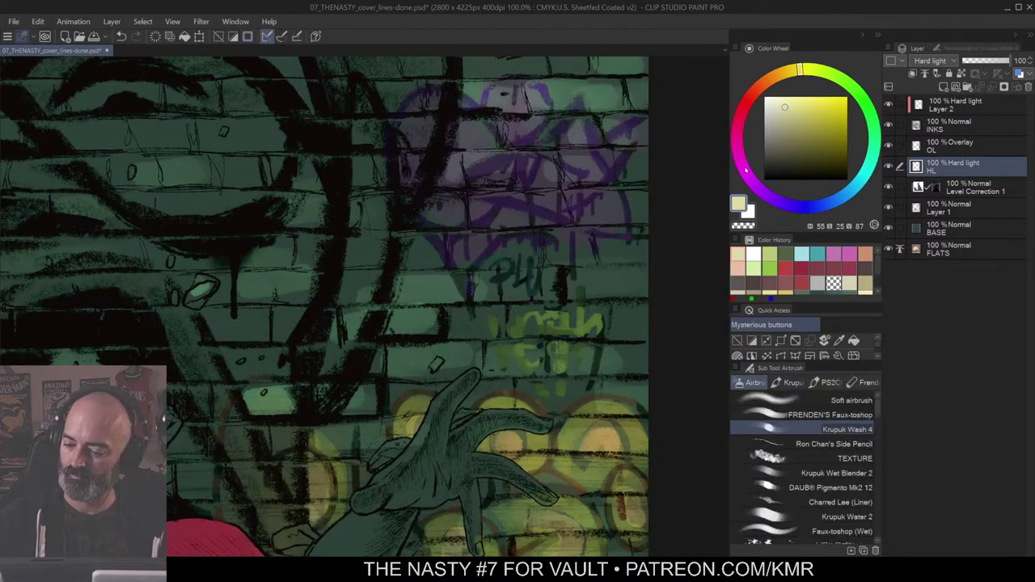
{"action": "left_click", "coordinate": [745, 169]}
{"action": "left_click", "coordinate": [787, 114]}
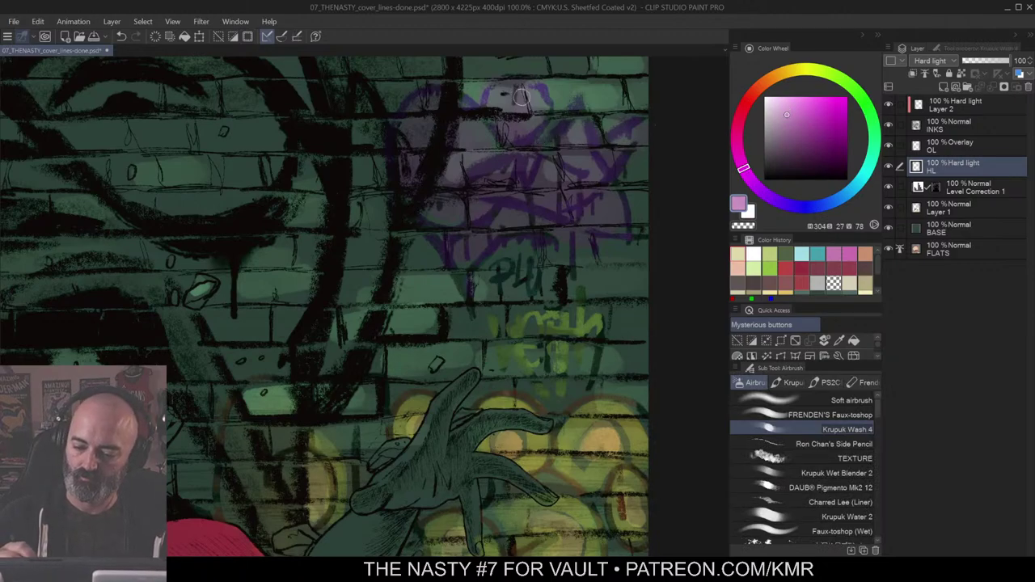
{"action": "mouse_move", "coordinate": [502, 103]}
{"action": "left_mouse_down"}
{"action": "mouse_move", "coordinate": [521, 119]}
{"action": "mouse_move", "coordinate": [531, 85]}
{"action": "mouse_move", "coordinate": [496, 94]}
{"action": "mouse_move", "coordinate": [529, 95]}
{"action": "mouse_move", "coordinate": [535, 123]}
{"action": "mouse_move", "coordinate": [508, 133]}
{"action": "mouse_move", "coordinate": [494, 98]}
{"action": "mouse_move", "coordinate": [468, 120]}
{"action": "mouse_move", "coordinate": [484, 140]}
{"action": "mouse_move", "coordinate": [428, 97]}
{"action": "left_mouse_up"}
{"action": "key", "text": "ctrl+z"}
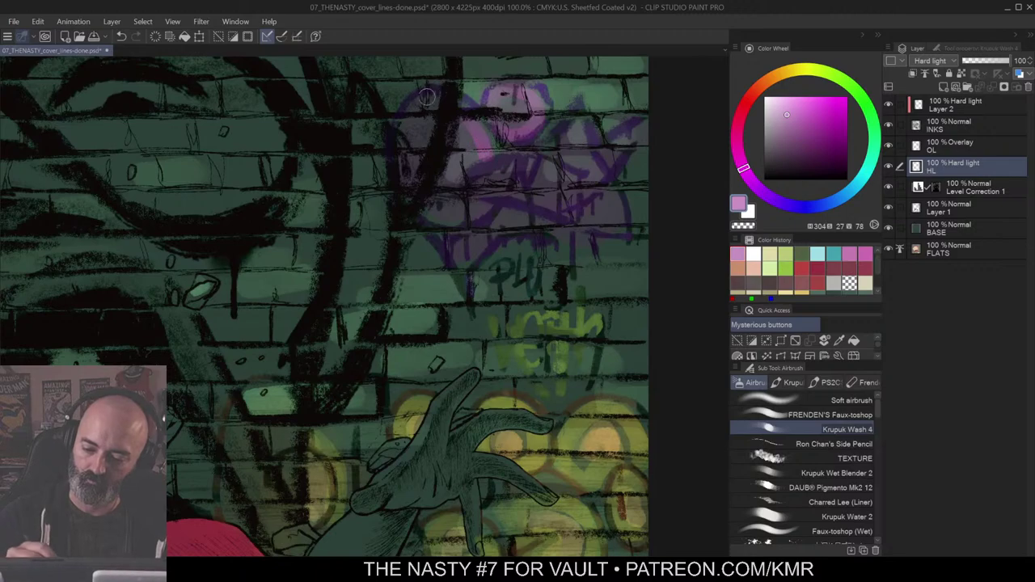
Step: Extend the light magenta across the remaining letters of the purple graffiti, and clear the selection
{"action": "key", "text": "m"}
{"action": "key", "text": "b"}
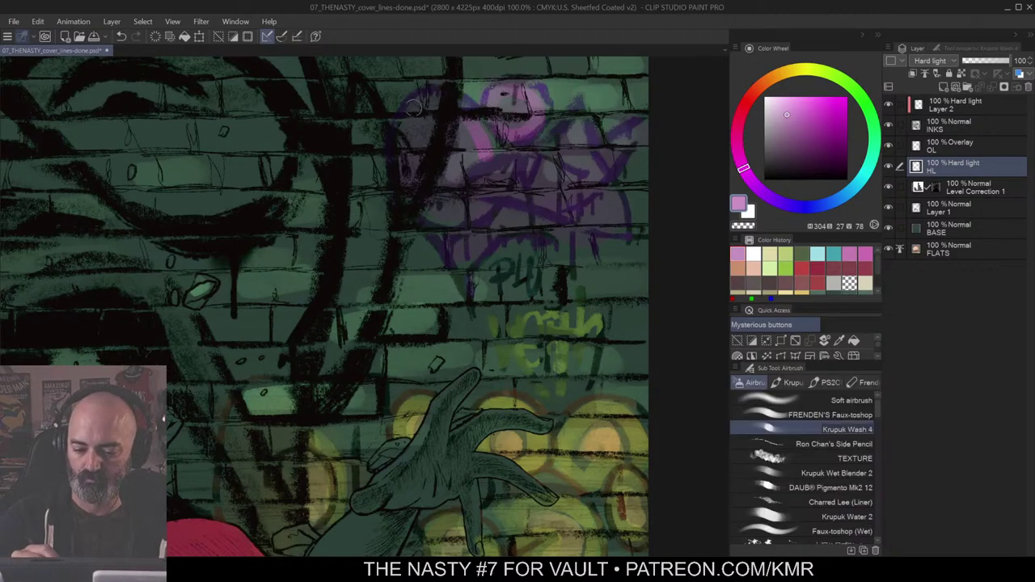
{"action": "key", "text": "m"}
{"action": "key", "text": "b"}
{"action": "key", "text": "m"}
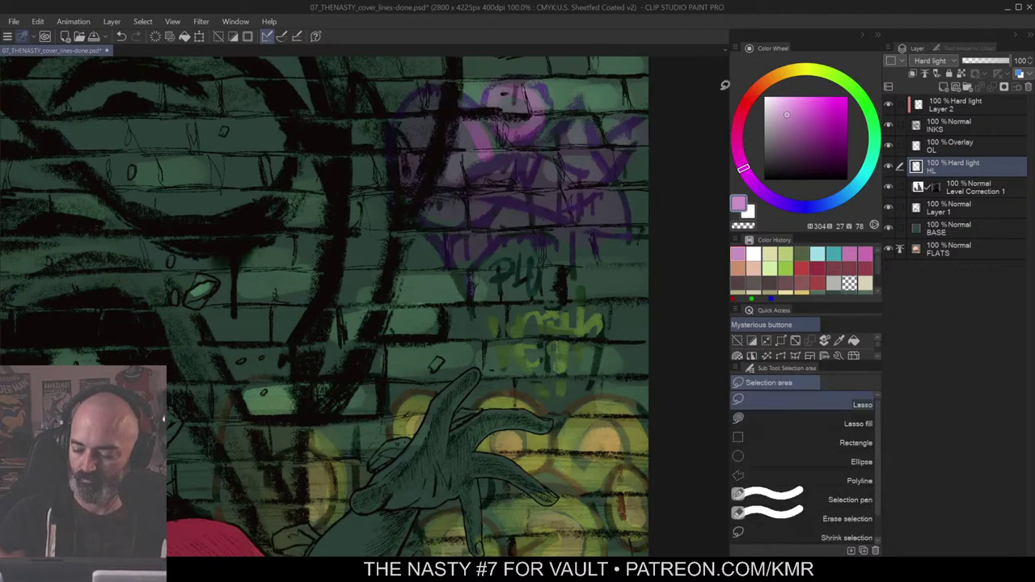
{"action": "key", "text": "b"}
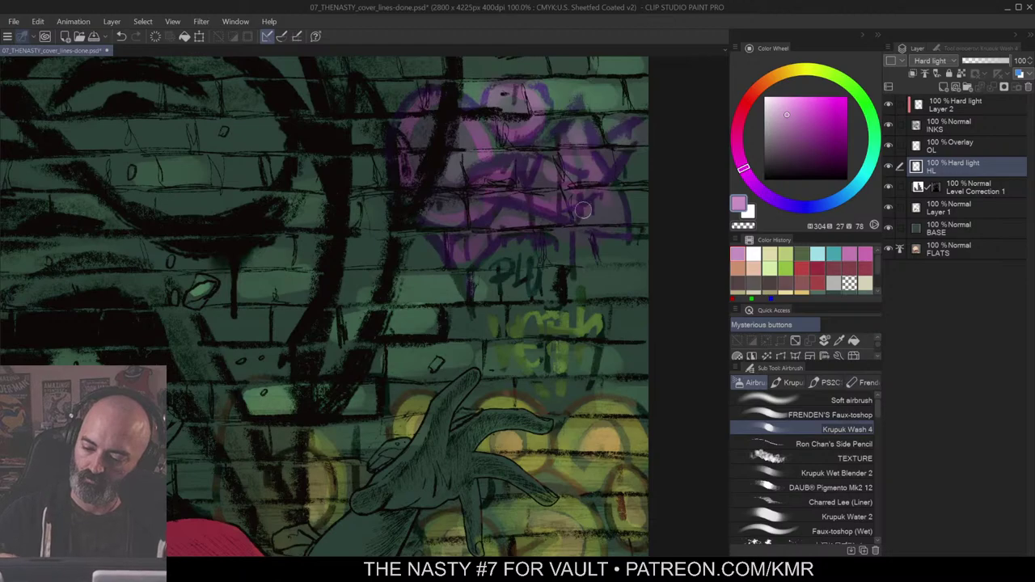
Step: Examine the balance of the coloured graffiti on the whole cover
{"action": "key", "text": "ctrl+space"}
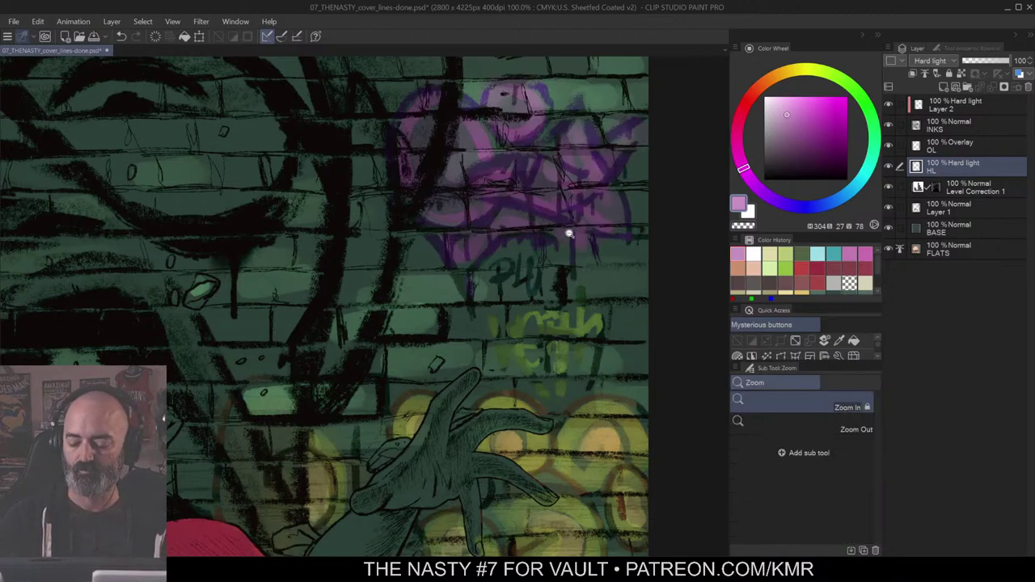
{"action": "left_click", "coordinate": [572, 233], "text": "alt"}
{"action": "left_click", "coordinate": [574, 236], "text": "alt"}
{"action": "left_click", "coordinate": [581, 243], "text": "alt"}
{"action": "left_click", "coordinate": [601, 270], "text": "alt"}
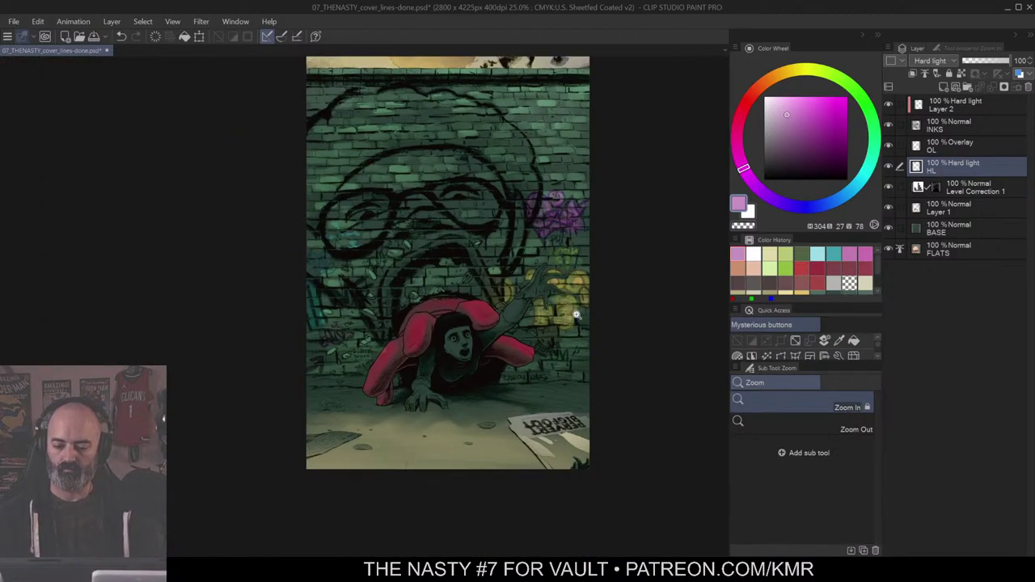
{"action": "left_click", "coordinate": [610, 242]}
{"action": "key", "text": "m"}
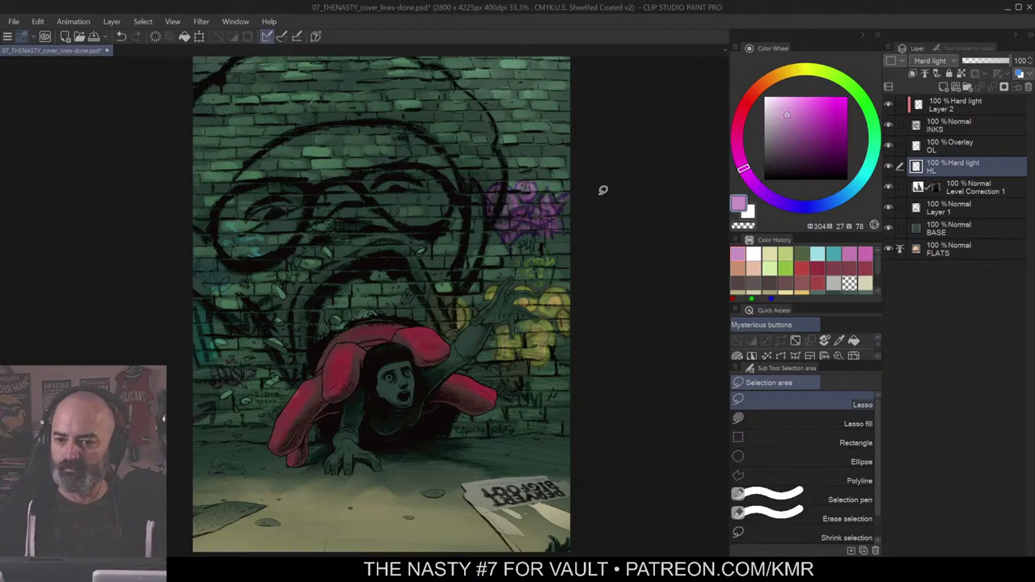
{"action": "left_click_drag", "start_coordinate": [603, 190], "coordinate": [616, 135]}
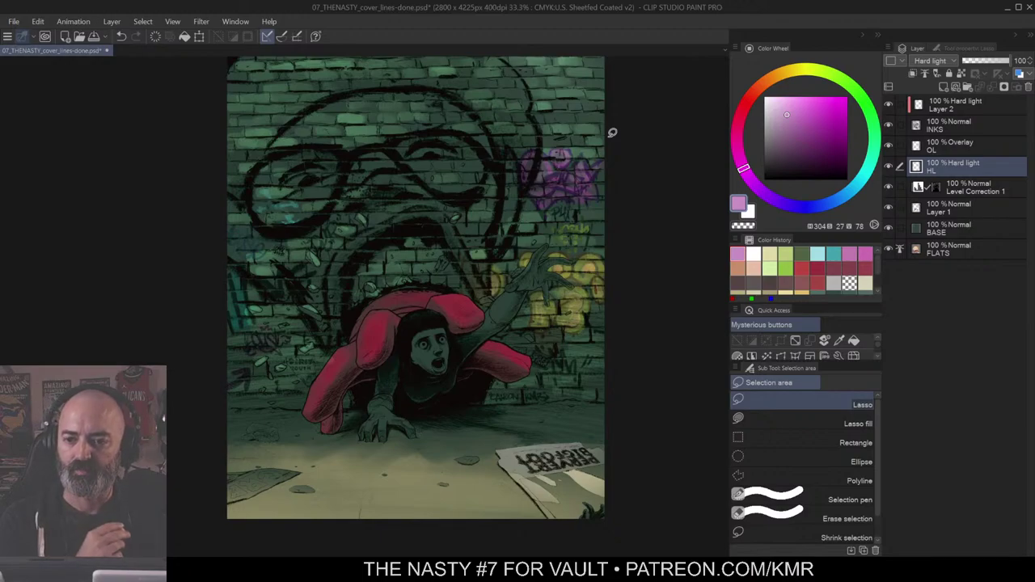
Step: Brighten the small tag on the wall above the reaching hand with sampled green of 91, 46, 44 on Layer 2
{"action": "left_click_drag", "start_coordinate": [582, 162], "coordinate": [587, 153]}
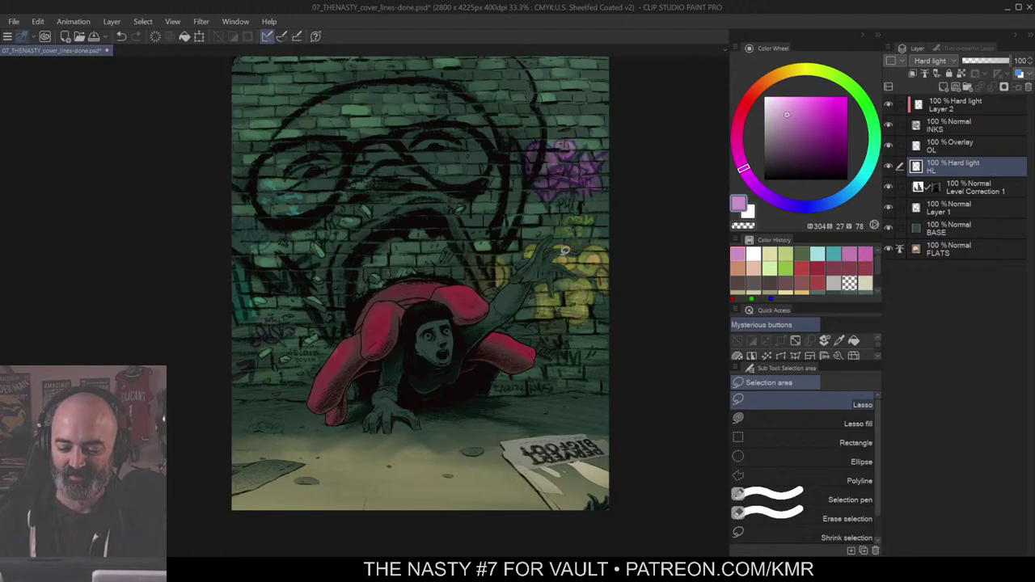
{"action": "left_click_drag", "start_coordinate": [587, 259], "coordinate": [568, 269]}
{"action": "left_click_drag", "start_coordinate": [569, 321], "coordinate": [590, 280]}
{"action": "left_click", "coordinate": [563, 342]}
{"action": "left_click", "coordinate": [564, 340]}
{"action": "left_click_drag", "start_coordinate": [599, 188], "coordinate": [592, 354]}
{"action": "left_click", "coordinate": [582, 293]}
{"action": "left_click_drag", "start_coordinate": [587, 213], "coordinate": [594, 242]}
{"action": "left_click_drag", "start_coordinate": [654, 289], "coordinate": [646, 208]}
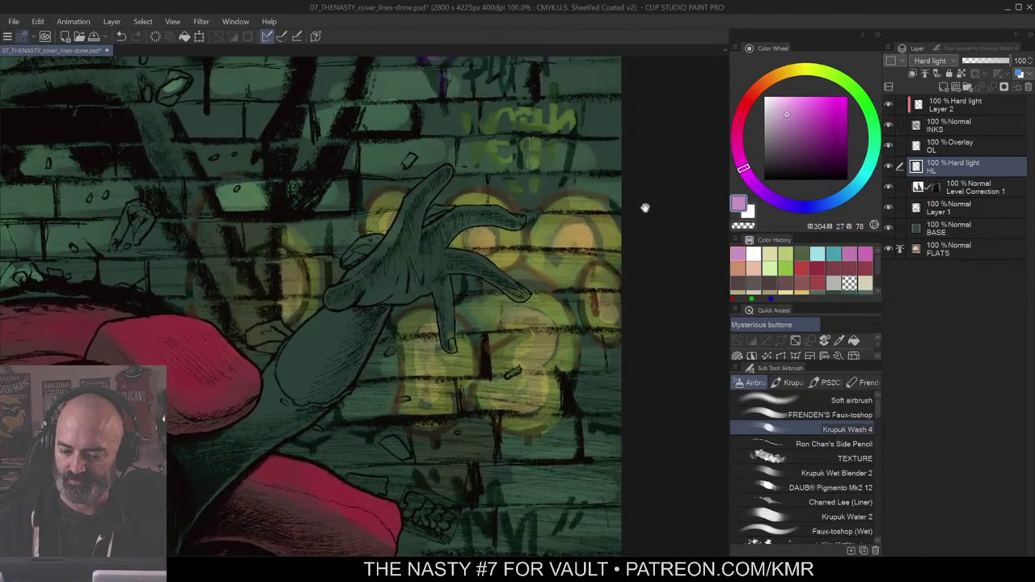
{"action": "left_click", "coordinate": [559, 124], "text": "alt"}
{"action": "left_click", "coordinate": [963, 105]}
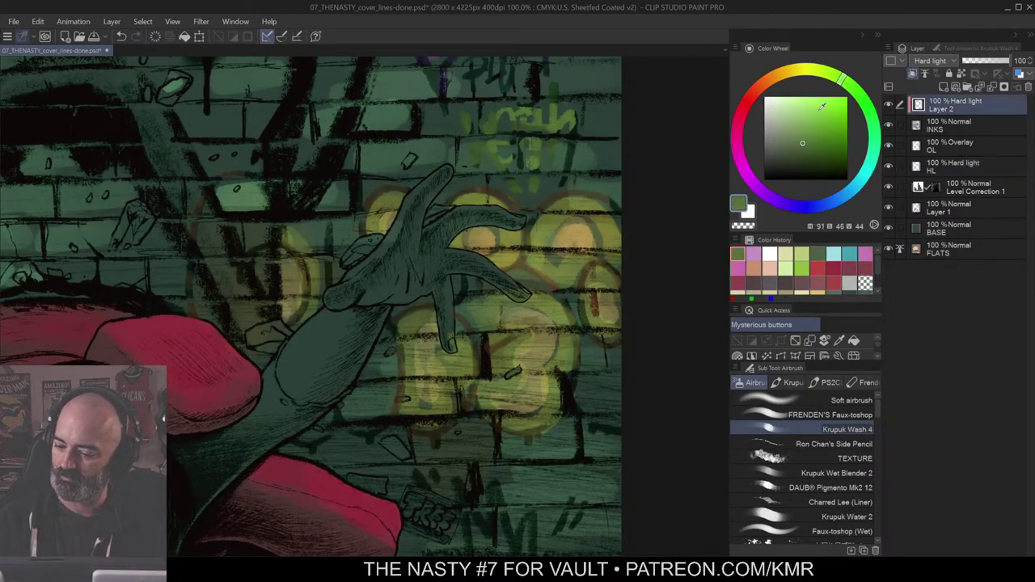
{"action": "left_click_drag", "start_coordinate": [503, 148], "coordinate": [468, 160]}
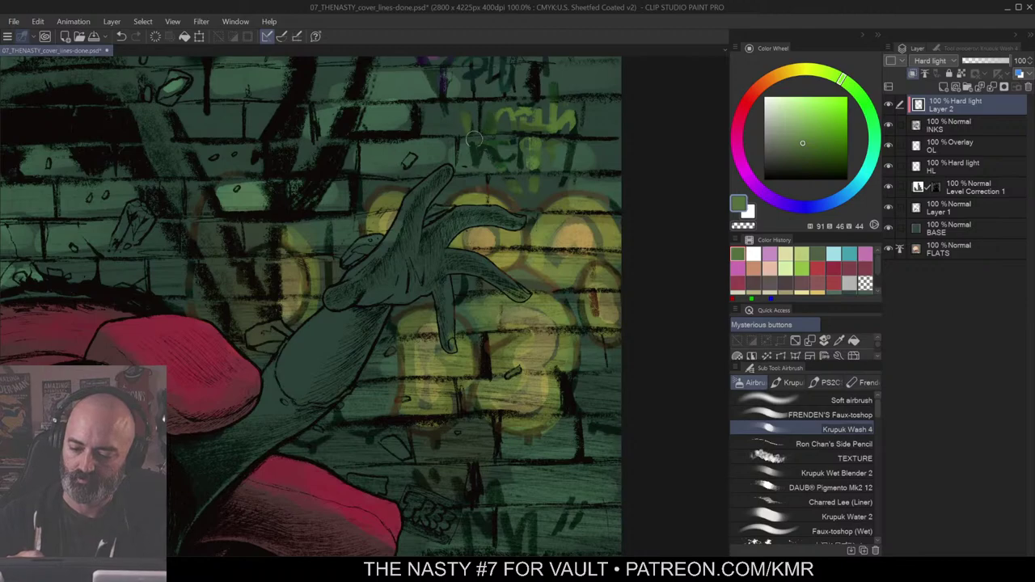
Step: Tint the dark tag and its dashes on the wall below the yellow graffiti with red of 353, 65, 65
{"action": "left_click_drag", "start_coordinate": [599, 220], "coordinate": [606, 148]}
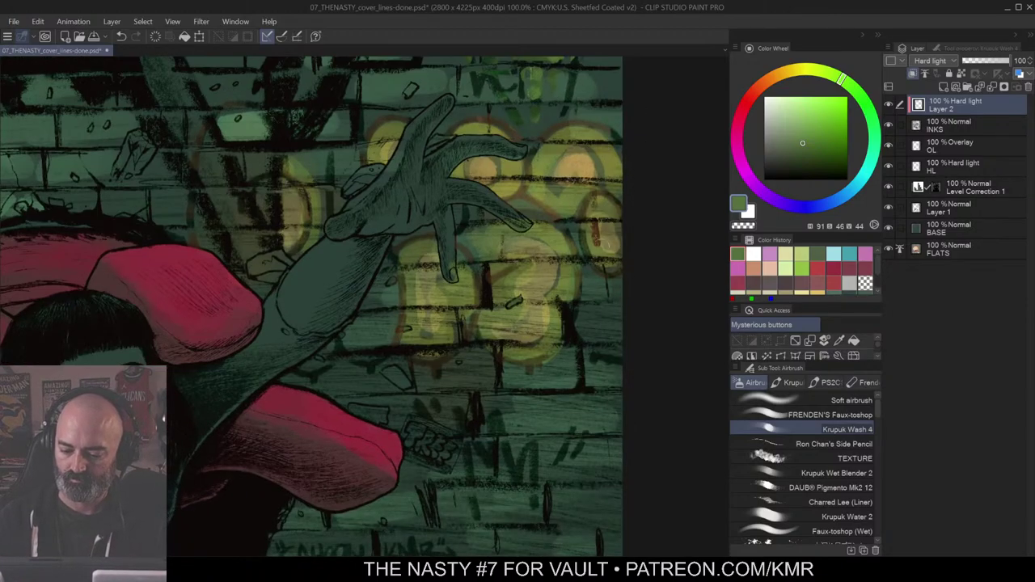
{"action": "left_click_drag", "start_coordinate": [590, 298], "coordinate": [627, 117]}
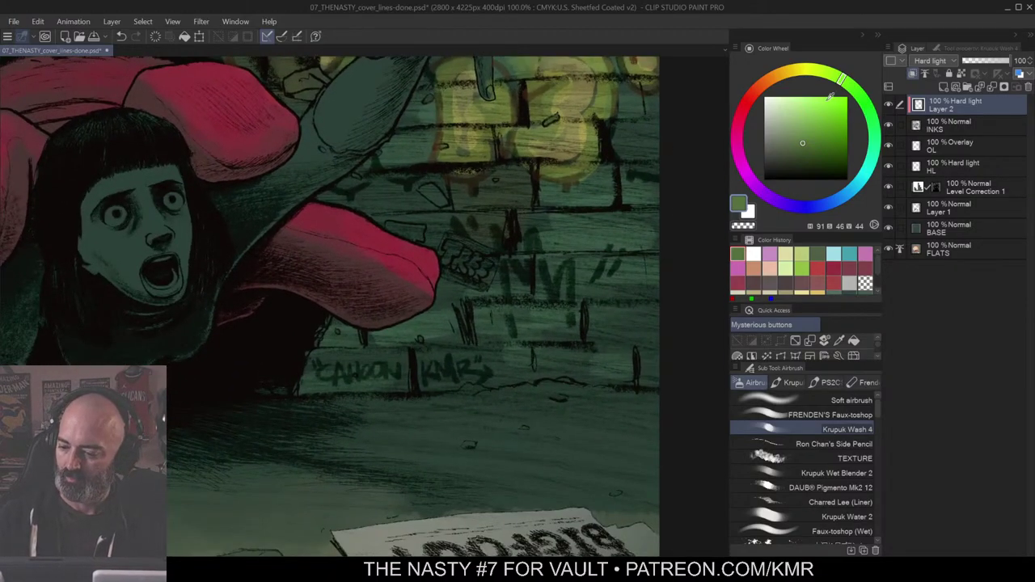
{"action": "left_click", "coordinate": [848, 193]}
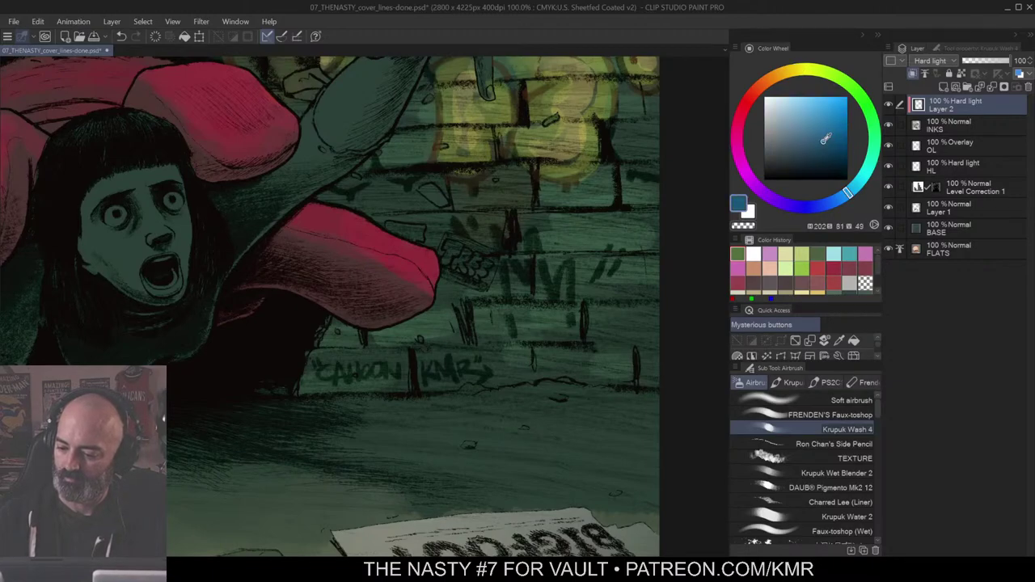
{"action": "left_click", "coordinate": [740, 113]}
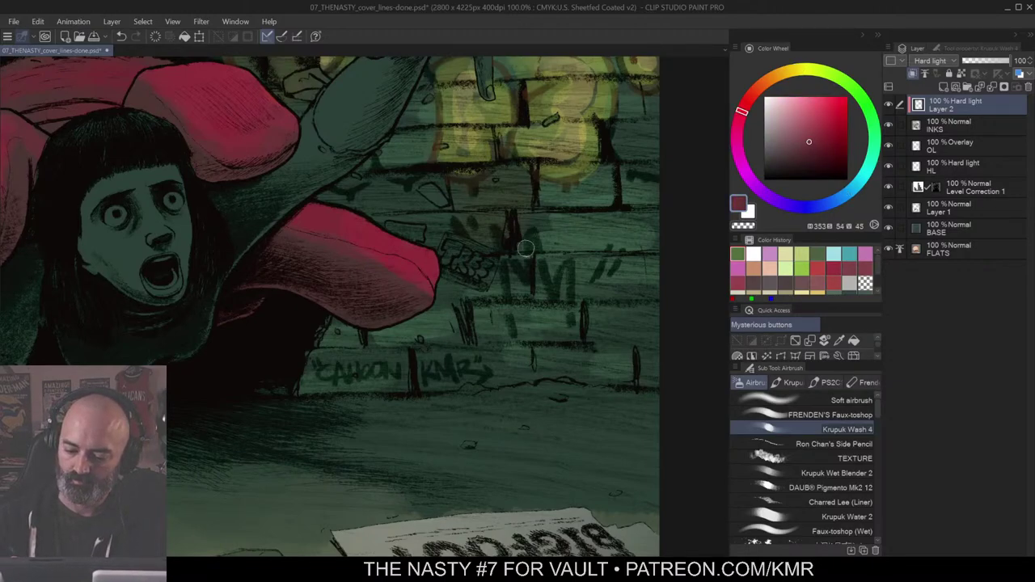
{"action": "left_click_drag", "start_coordinate": [530, 250], "coordinate": [530, 233]}
{"action": "key", "text": "m"}
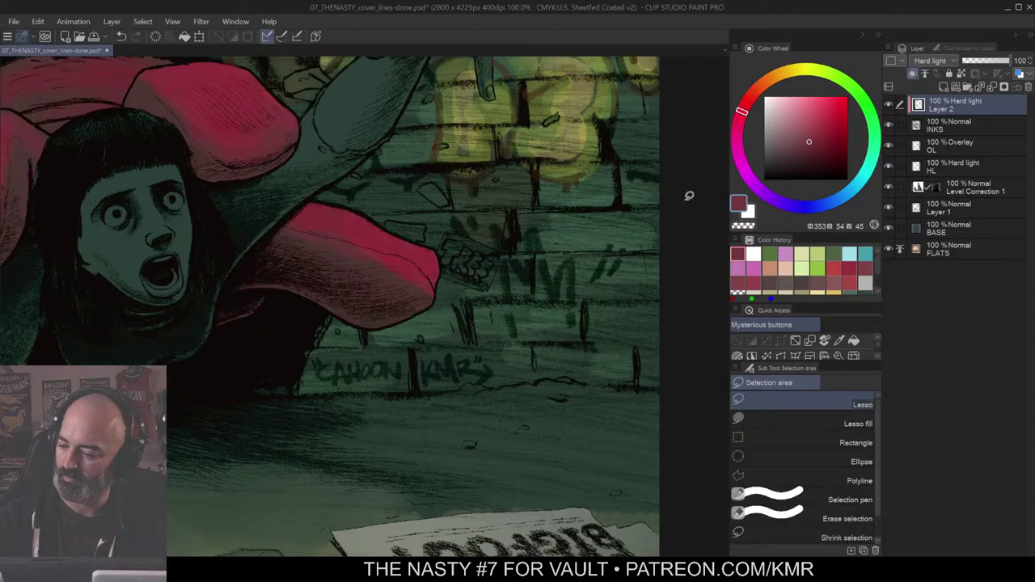
{"action": "key", "text": "b"}
{"action": "key", "text": "m"}
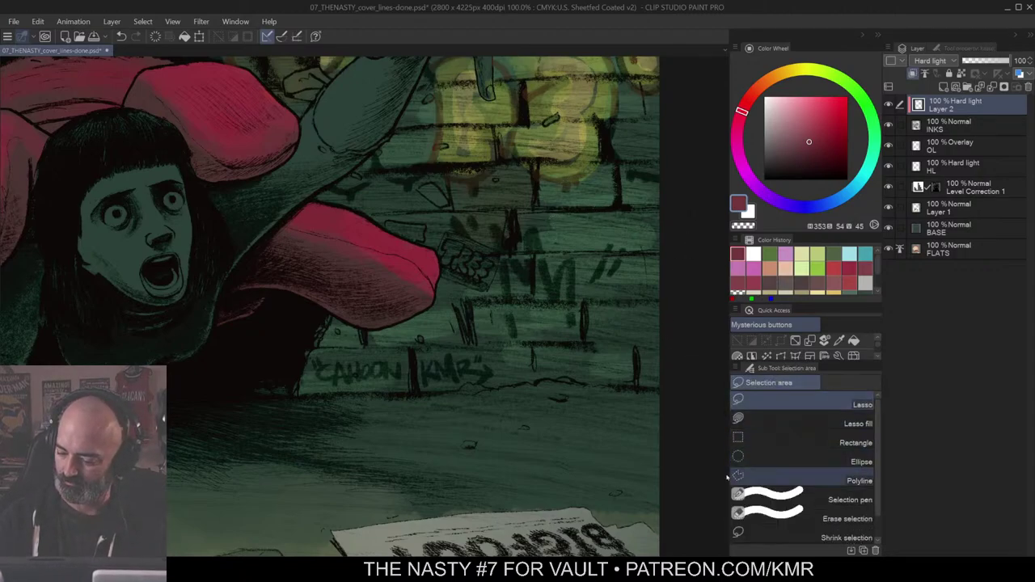
{"action": "key", "text": "b"}
{"action": "left_click", "coordinate": [820, 120]}
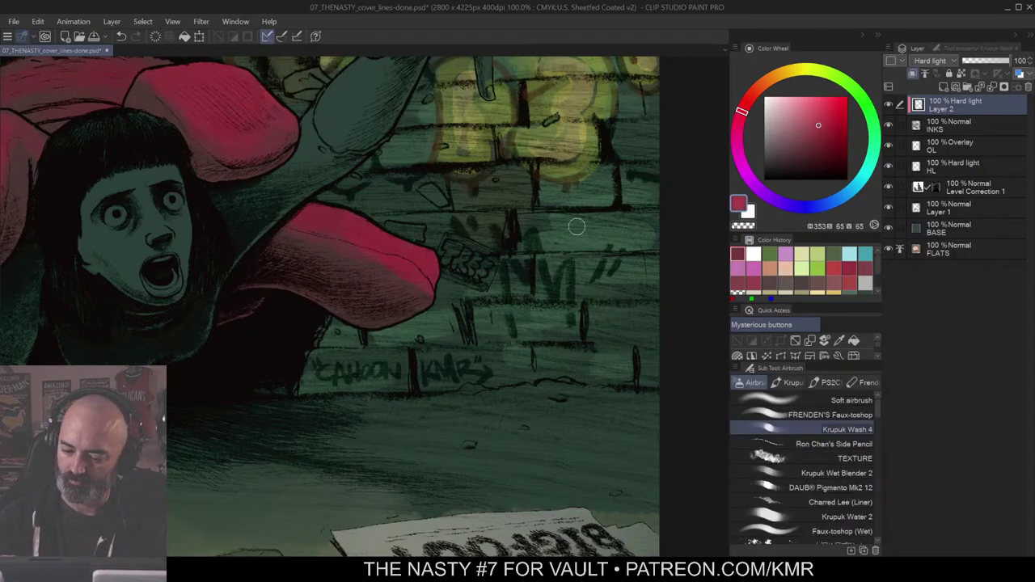
{"action": "left_click_drag", "start_coordinate": [576, 226], "coordinate": [534, 241]}
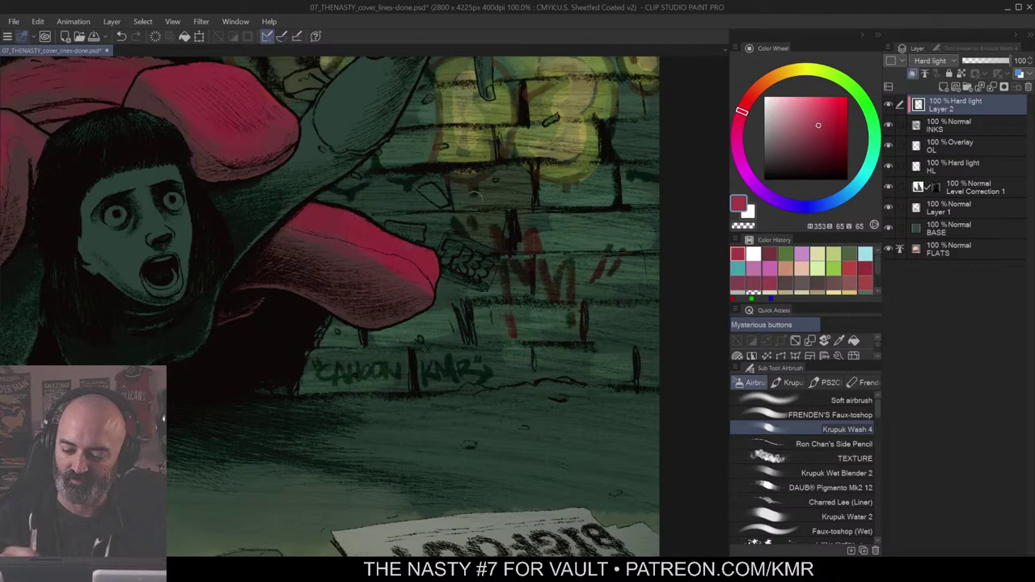
Step: Select the small tilted sticker beside the crimson leg and clear the Layer 2 paint inside it
{"action": "key", "text": "w"}
{"action": "left_click", "coordinate": [488, 280]}
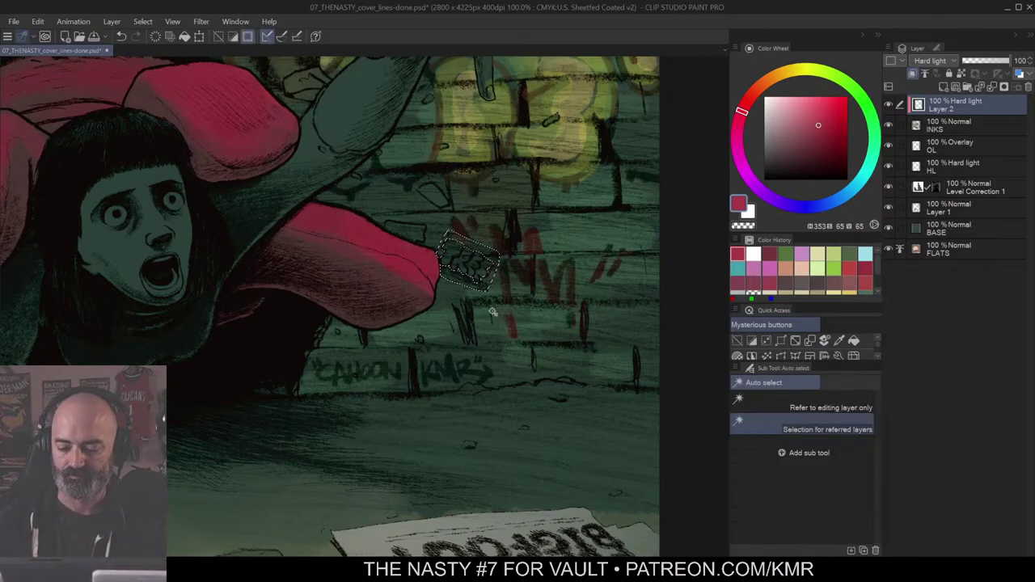
{"action": "left_click", "coordinate": [496, 281]}
{"action": "key", "text": "b"}
{"action": "key", "text": "w"}
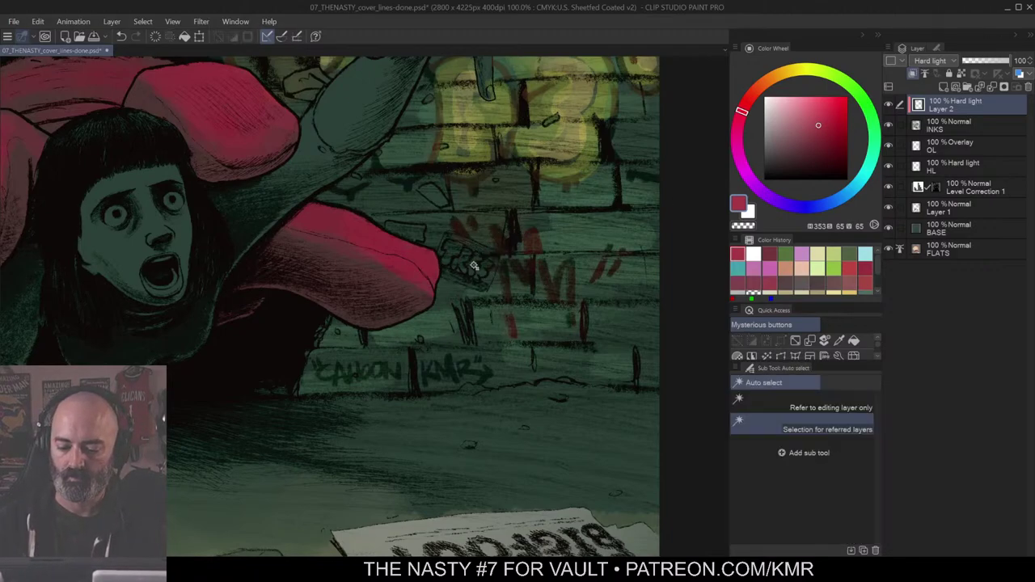
{"action": "left_click", "coordinate": [478, 264]}
{"action": "key", "text": "Delete"}
{"action": "key", "text": "ctrl+d"}
{"action": "key", "text": "b"}
Step: Paint the tilted sticker beside the crimson leg blue and lighten its border, choosing pale grey of 198, 0, 91 and the OL layer
{"action": "left_click", "coordinate": [807, 114]}
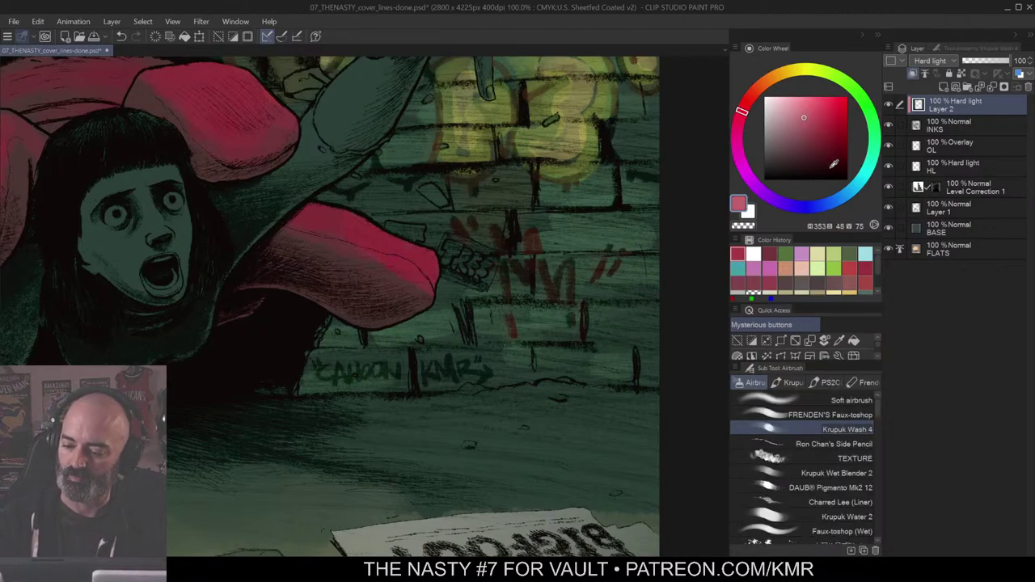
{"action": "left_click", "coordinate": [852, 189]}
{"action": "mouse_move", "coordinate": [478, 261]}
{"action": "left_mouse_down"}
{"action": "mouse_move", "coordinate": [444, 260]}
{"action": "mouse_move", "coordinate": [470, 287]}
{"action": "mouse_move", "coordinate": [431, 276]}
{"action": "mouse_move", "coordinate": [489, 273]}
{"action": "mouse_move", "coordinate": [508, 251]}
{"action": "mouse_move", "coordinate": [460, 251]}
{"action": "mouse_move", "coordinate": [490, 272]}
{"action": "mouse_move", "coordinate": [465, 256]}
{"action": "mouse_move", "coordinate": [484, 279]}
{"action": "left_mouse_up"}
{"action": "key", "text": "w"}
{"action": "key", "text": "b"}
{"action": "left_click", "coordinate": [785, 110]}
{"action": "key", "text": "ctrl+z"}
{"action": "left_click", "coordinate": [765, 103]}
{"action": "left_click", "coordinate": [915, 150]}
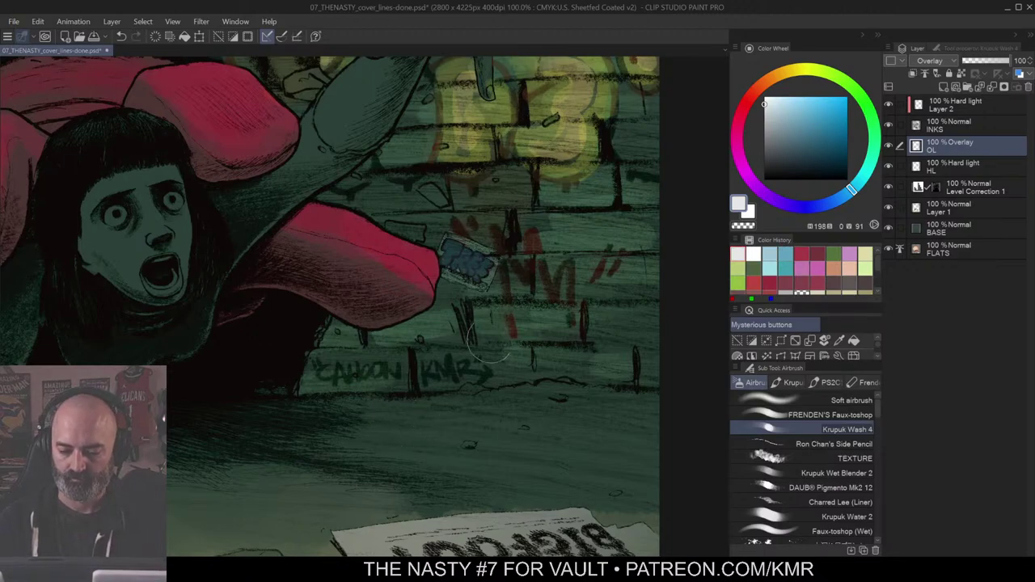
Step: Select the DIRTY SOUTH sticker on the wall and tint it with grey-blue of 198, 11, 68 on the OL layer
{"action": "left_click", "coordinate": [526, 236], "text": "ctrl"}
{"action": "left_click", "coordinate": [531, 232], "text": "alt"}
{"action": "left_click", "coordinate": [530, 232], "text": "alt"}
{"action": "left_click_drag", "start_coordinate": [524, 219], "coordinate": [580, 324]}
{"action": "left_click", "coordinate": [582, 301], "text": "alt"}
{"action": "left_click_drag", "start_coordinate": [377, 358], "coordinate": [502, 317]}
{"action": "left_click", "coordinate": [345, 342], "text": "ctrl"}
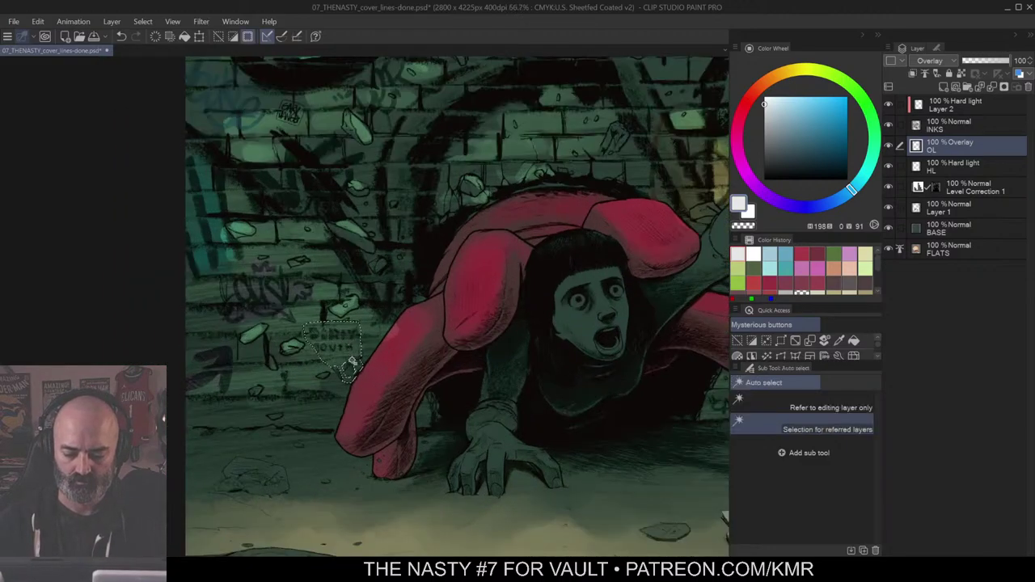
{"action": "key", "text": "b"}
{"action": "left_click", "coordinate": [774, 119]}
{"action": "mouse_move", "coordinate": [317, 331]}
{"action": "left_mouse_down"}
{"action": "mouse_move", "coordinate": [350, 345]}
{"action": "mouse_move", "coordinate": [310, 336]}
{"action": "mouse_move", "coordinate": [345, 331]}
{"action": "mouse_move", "coordinate": [343, 385]}
{"action": "mouse_move", "coordinate": [348, 326]}
{"action": "left_mouse_up"}
{"action": "left_click_drag", "start_coordinate": [352, 389], "coordinate": [331, 343]}
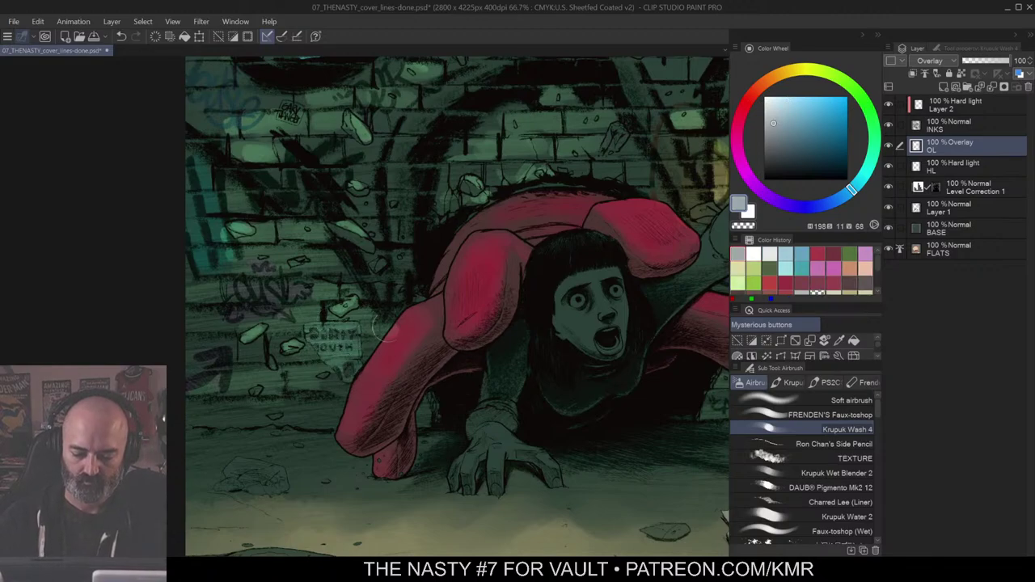
Step: Lighten the flying brick chunk above the figure's back with sampled green of 130, 30, 46 on Layer 1
{"action": "left_click", "coordinate": [499, 269], "text": "ctrl+alt"}
{"action": "left_click", "coordinate": [499, 269], "text": "ctrl+alt"}
{"action": "left_click_drag", "start_coordinate": [605, 192], "coordinate": [488, 254]}
{"action": "left_click", "coordinate": [457, 269], "text": "ctrl"}
{"action": "key", "text": "w"}
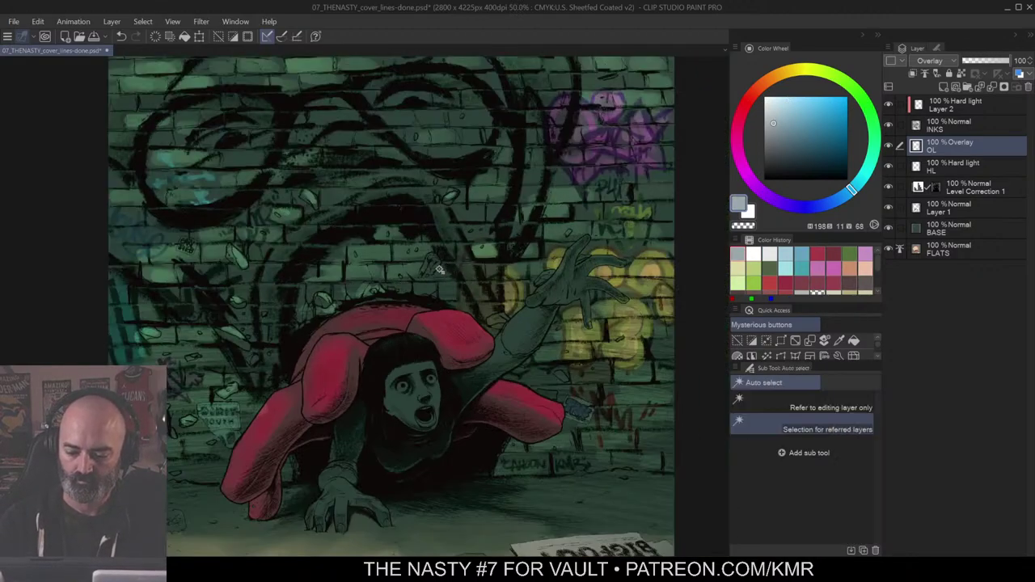
{"action": "left_click", "coordinate": [431, 267]}
{"action": "key", "text": "ctrl+d"}
{"action": "key", "text": "b"}
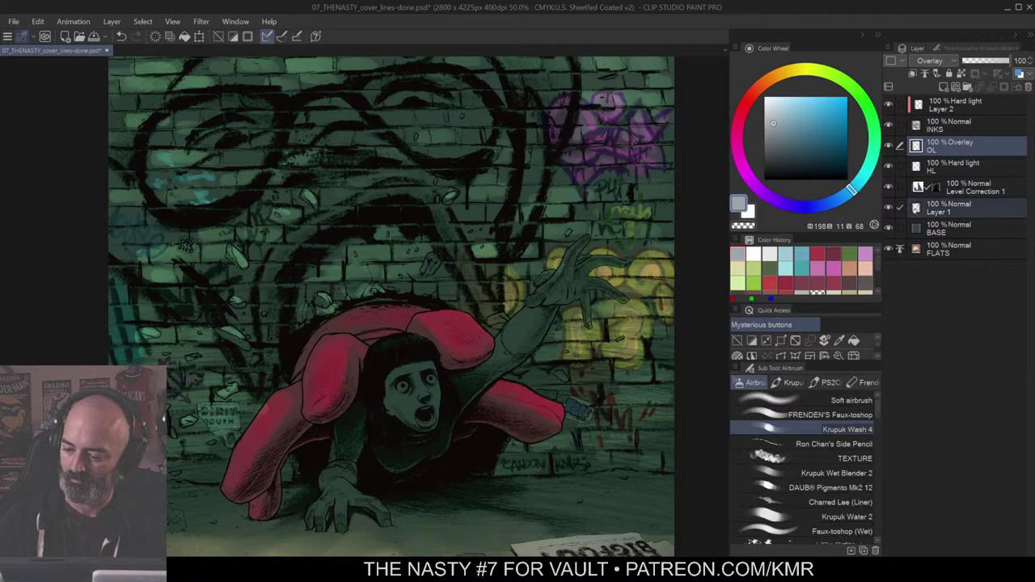
{"action": "left_click", "coordinate": [939, 208]}
{"action": "left_click", "coordinate": [486, 244], "text": "alt"}
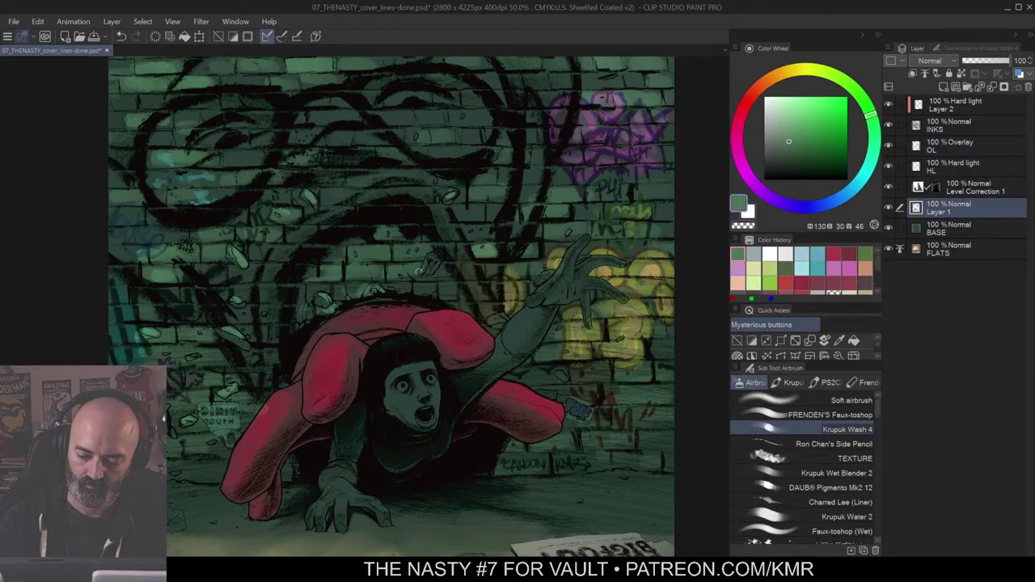
{"action": "left_click_drag", "start_coordinate": [429, 258], "coordinate": [424, 274]}
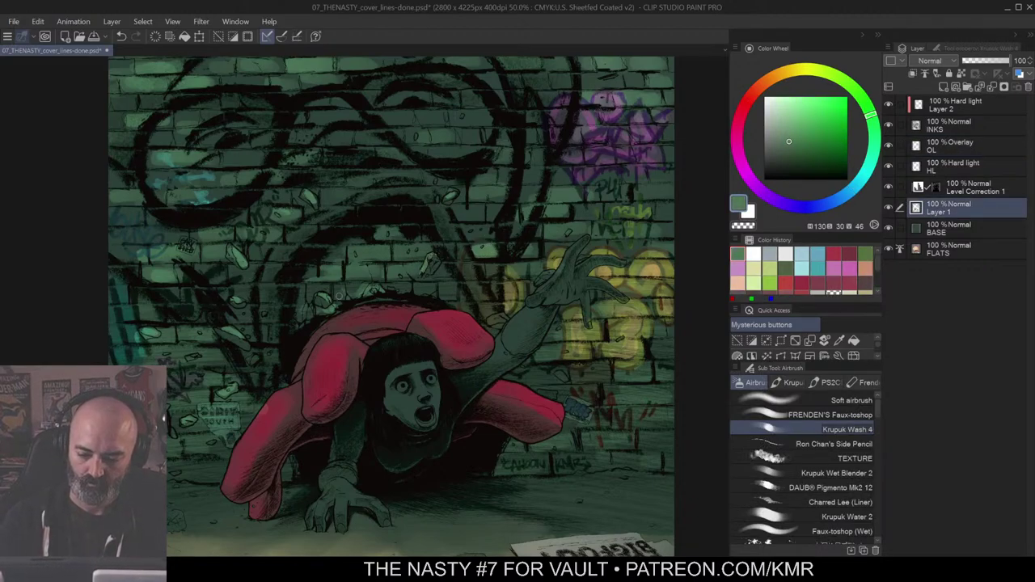
Step: Lighten more of the small debris chunks scattered across the wall with the same green on Layer 1
{"action": "key", "text": "w"}
{"action": "left_click", "coordinate": [233, 333]}
{"action": "key", "text": "ctrl+d"}
{"action": "key", "text": "b"}
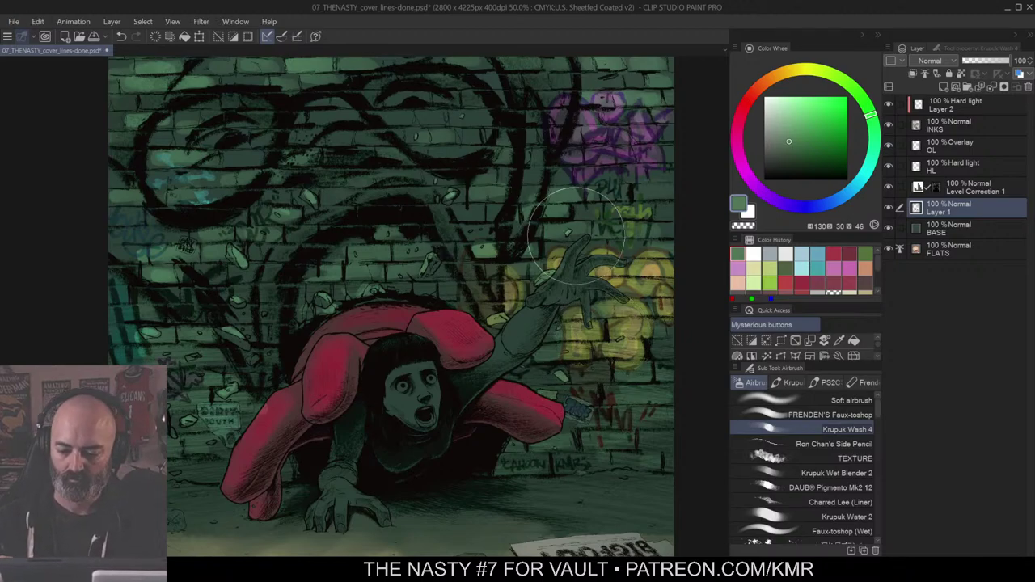
{"action": "left_click_drag", "start_coordinate": [393, 199], "coordinate": [481, 191]}
{"action": "key", "text": "w"}
{"action": "left_click", "coordinate": [300, 244]}
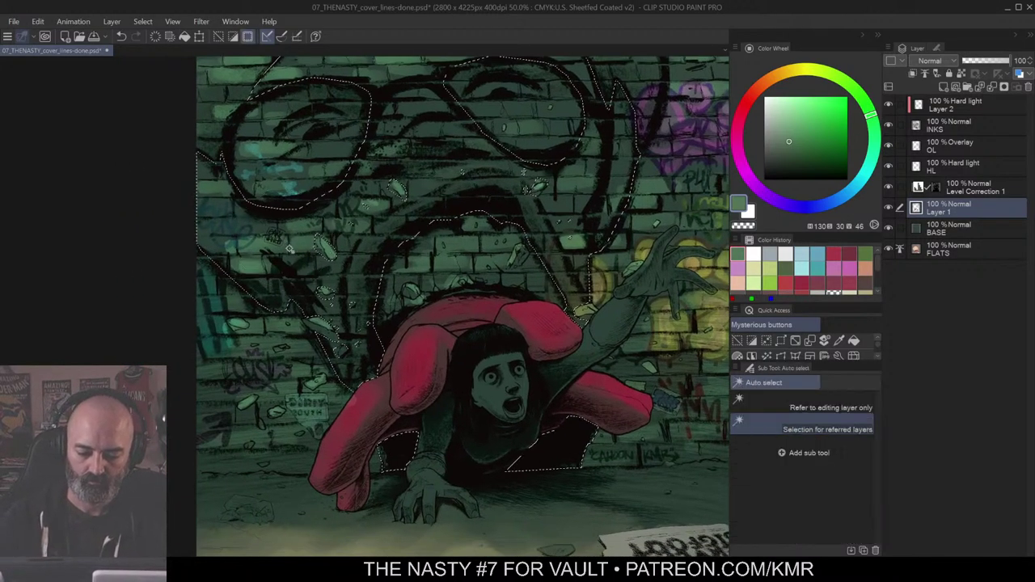
{"action": "key", "text": "m"}
{"action": "scroll", "coordinate": [293, 247], "scroll_direction": "up", "scroll_amount": 2}
{"action": "key", "text": "ctrl+d"}
Step: Paint the small square lettered sticker below the mural's glasses with light green of 130, 21, 81 on Layer 1
{"action": "left_click_drag", "start_coordinate": [268, 409], "coordinate": [425, 415]}
{"action": "key", "text": "ctrl+space"}
{"action": "left_click", "coordinate": [432, 259]}
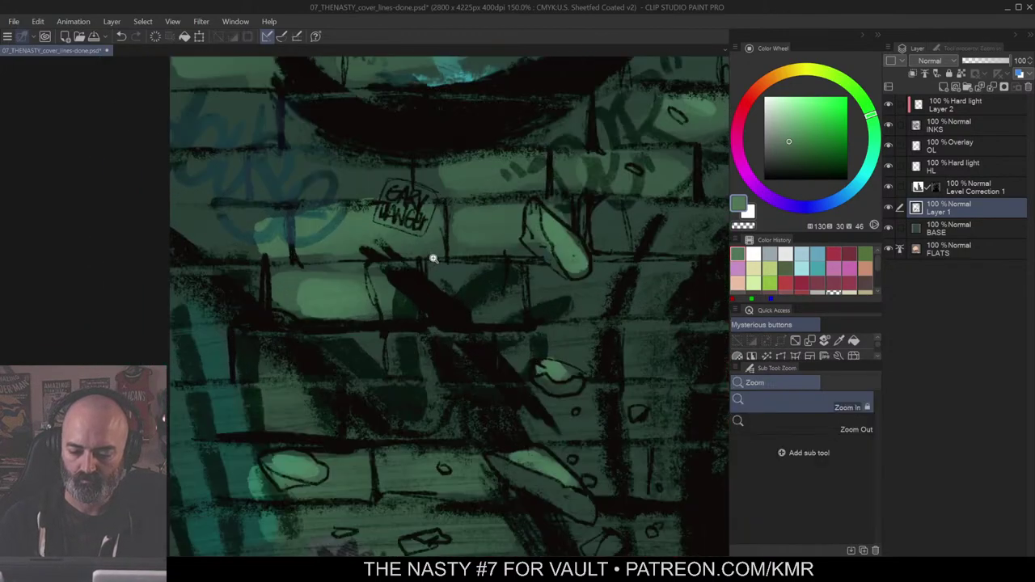
{"action": "left_click", "coordinate": [434, 259]}
{"action": "left_click_drag", "start_coordinate": [339, 333], "coordinate": [434, 434]}
{"action": "left_click", "coordinate": [567, 336]}
{"action": "left_click", "coordinate": [567, 336]}
{"action": "left_click_drag", "start_coordinate": [568, 337], "coordinate": [556, 404]}
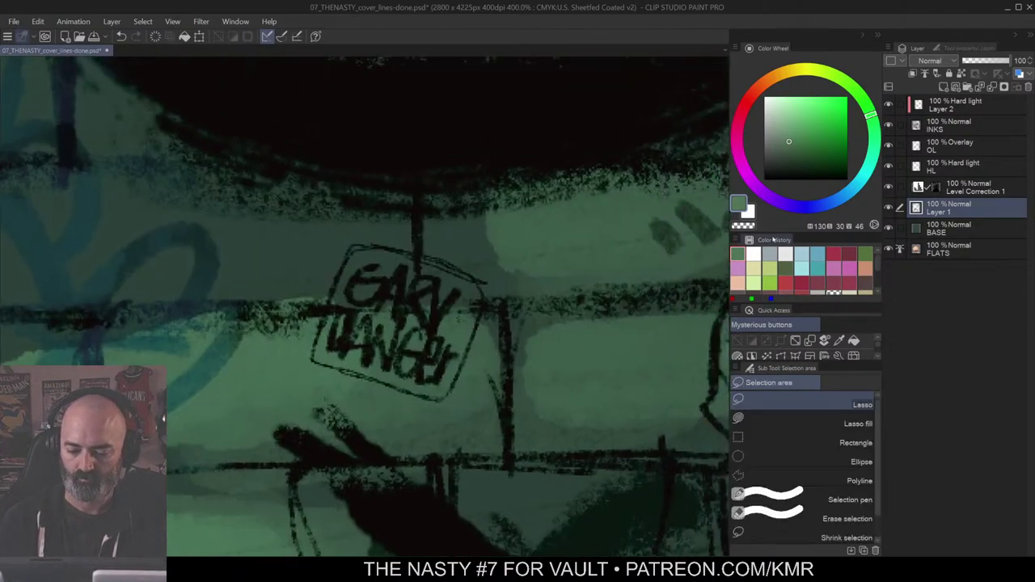
{"action": "key", "text": "b"}
{"action": "left_click", "coordinate": [782, 112]}
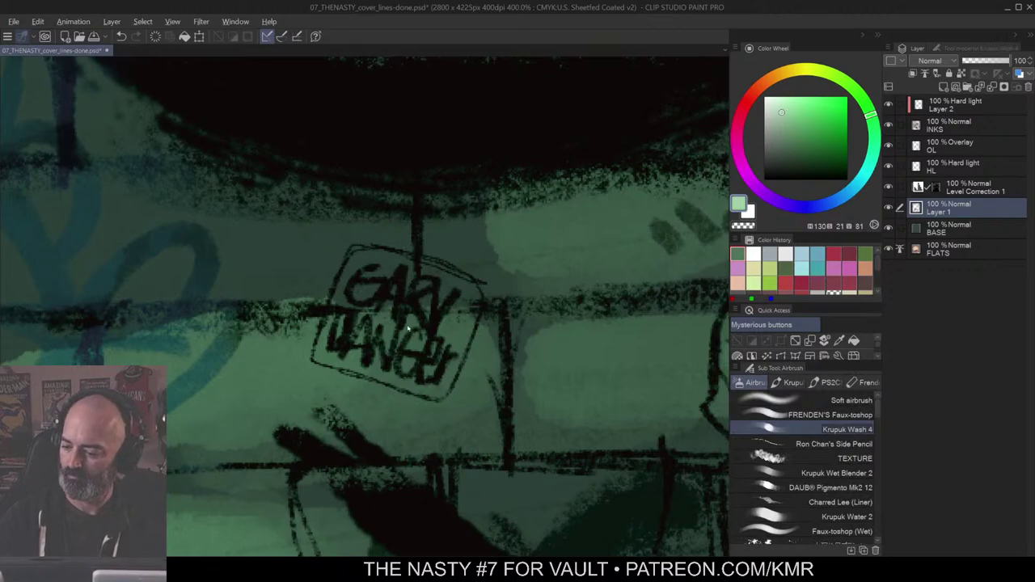
{"action": "mouse_move", "coordinate": [421, 332]}
{"action": "left_mouse_down"}
{"action": "mouse_move", "coordinate": [341, 356]}
{"action": "mouse_move", "coordinate": [158, 314]}
{"action": "mouse_move", "coordinate": [63, 368]}
{"action": "left_mouse_up"}
{"action": "mouse_move", "coordinate": [380, 279]}
{"action": "left_mouse_down"}
{"action": "mouse_move", "coordinate": [348, 267]}
{"action": "mouse_move", "coordinate": [453, 279]}
{"action": "mouse_move", "coordinate": [323, 332]}
{"action": "mouse_move", "coordinate": [397, 287]}
{"action": "mouse_move", "coordinate": [441, 303]}
{"action": "mouse_move", "coordinate": [469, 339]}
{"action": "mouse_move", "coordinate": [388, 381]}
{"action": "mouse_move", "coordinate": [336, 356]}
{"action": "mouse_move", "coordinate": [429, 271]}
{"action": "mouse_move", "coordinate": [477, 267]}
{"action": "left_mouse_up"}
{"action": "key", "text": "ctrl+z"}
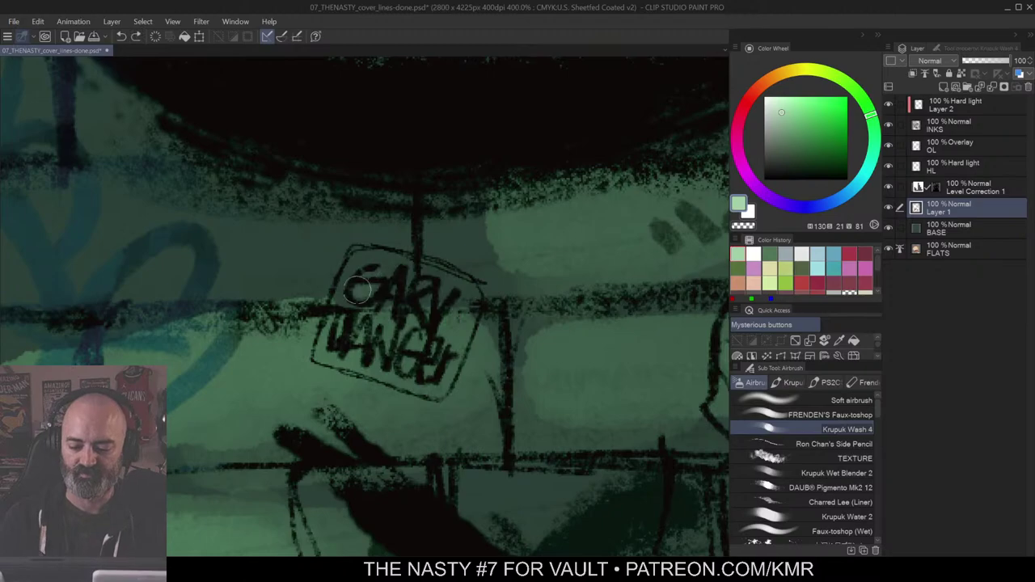
{"action": "mouse_move", "coordinate": [360, 274]}
{"action": "left_mouse_down"}
{"action": "mouse_move", "coordinate": [386, 290]}
{"action": "mouse_move", "coordinate": [377, 353]}
{"action": "mouse_move", "coordinate": [445, 308]}
{"action": "mouse_move", "coordinate": [426, 384]}
{"action": "mouse_move", "coordinate": [397, 357]}
{"action": "mouse_move", "coordinate": [336, 352]}
{"action": "mouse_move", "coordinate": [346, 318]}
{"action": "mouse_move", "coordinate": [430, 389]}
{"action": "mouse_move", "coordinate": [471, 302]}
{"action": "left_mouse_up"}
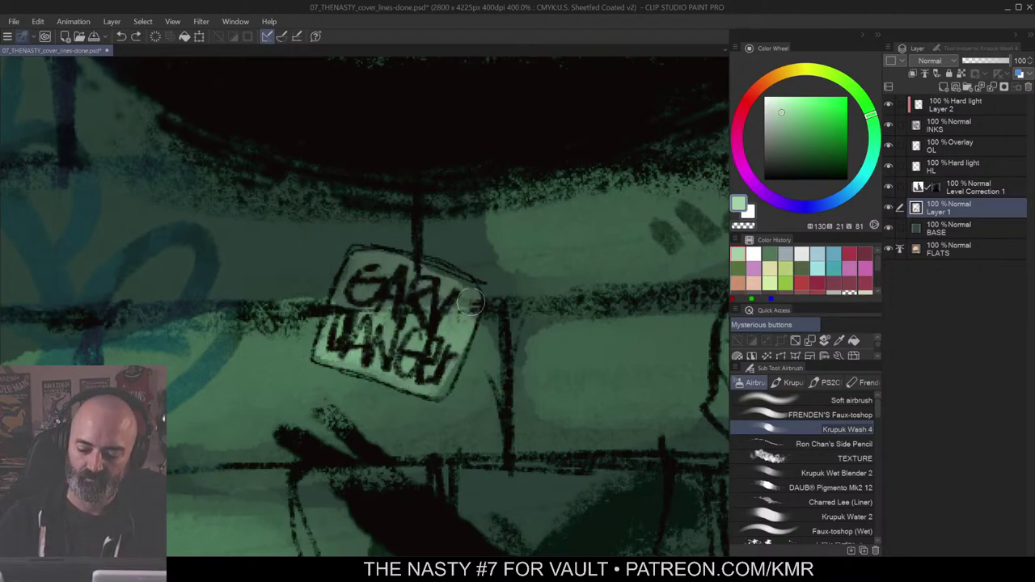
Step: Examine the whole cover at reduced size and upside down to judge the balance of the coloured wall details
{"action": "left_click", "coordinate": [458, 354], "text": "ctrl+alt"}
{"action": "left_click", "coordinate": [458, 354], "text": "ctrl+alt"}
{"action": "left_click_drag", "start_coordinate": [444, 247], "coordinate": [541, 432]}
{"action": "left_click", "coordinate": [485, 392], "text": "alt"}
{"action": "left_click", "coordinate": [497, 380], "text": "alt"}
{"action": "left_click", "coordinate": [508, 372], "text": "alt"}
{"action": "left_click", "coordinate": [510, 370], "text": "alt"}
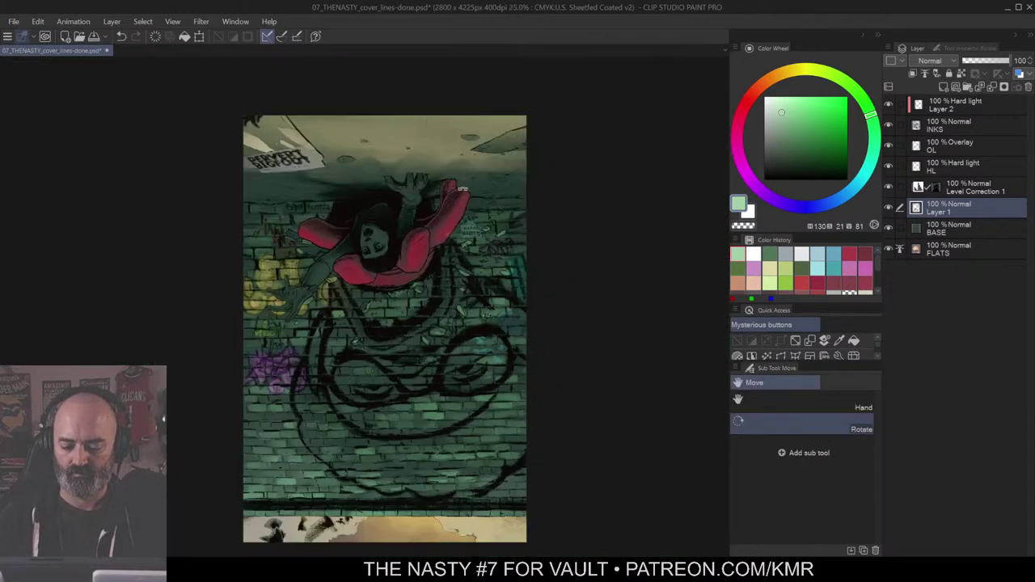
{"action": "left_click_drag", "start_coordinate": [453, 138], "coordinate": [317, 540]}
{"action": "left_click", "coordinate": [540, 331], "text": "alt"}
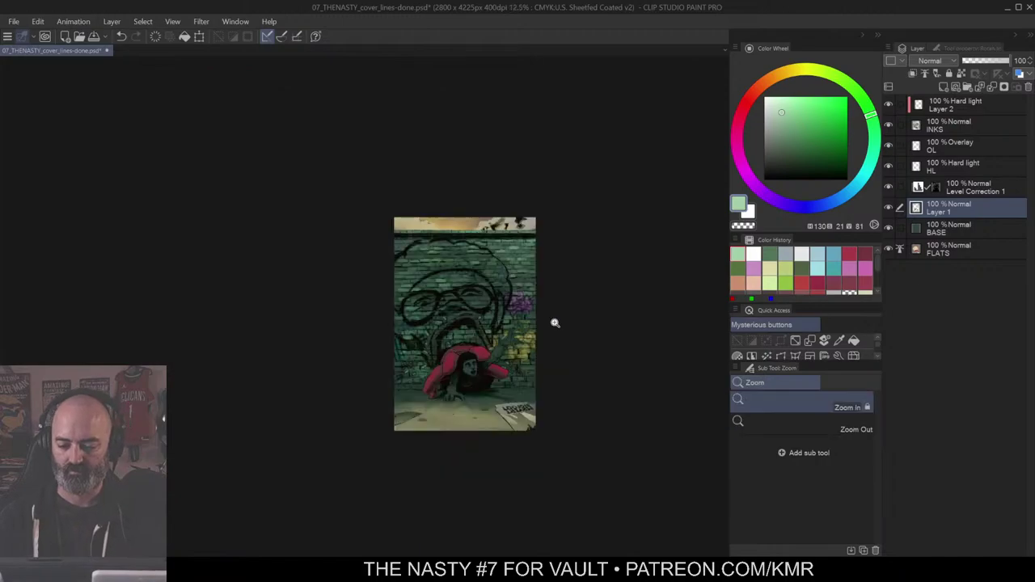
{"action": "left_click_drag", "start_coordinate": [548, 346], "coordinate": [534, 323]}
{"action": "left_click_drag", "start_coordinate": [561, 250], "coordinate": [558, 229]}
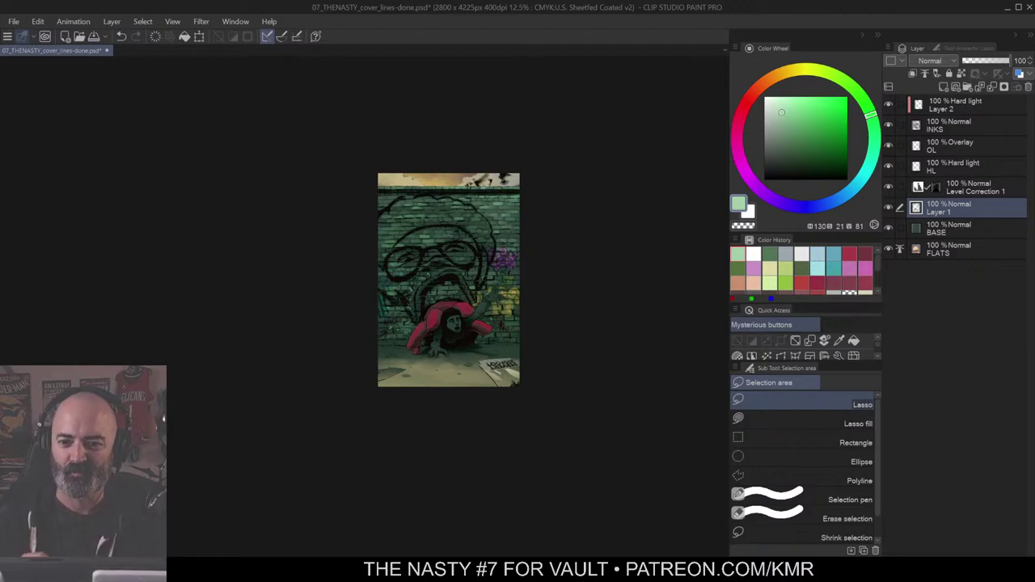
{"action": "left_click", "coordinate": [499, 306], "text": "ctrl"}
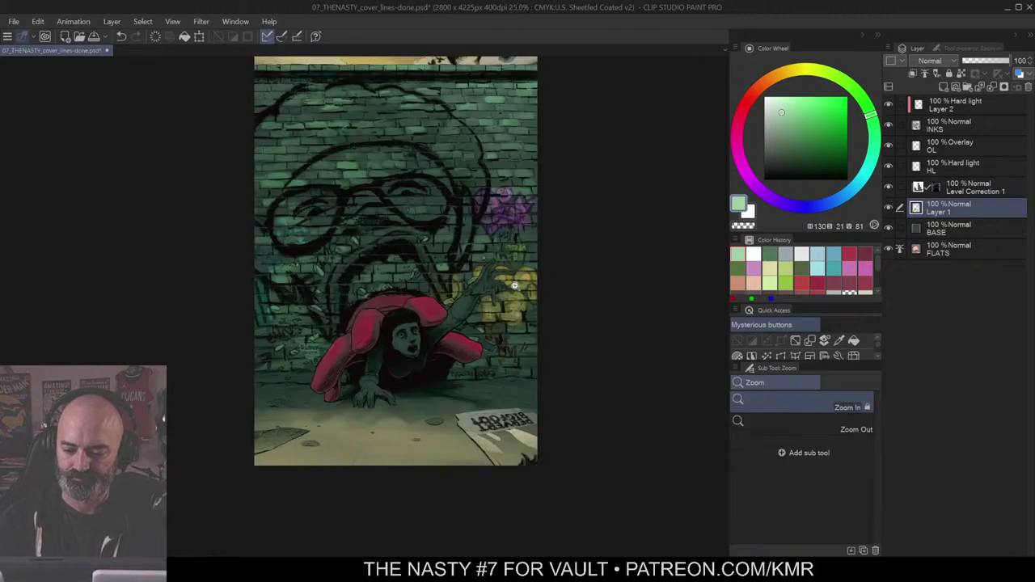
{"action": "left_click_drag", "start_coordinate": [499, 307], "coordinate": [508, 385]}
{"action": "key", "text": "w"}
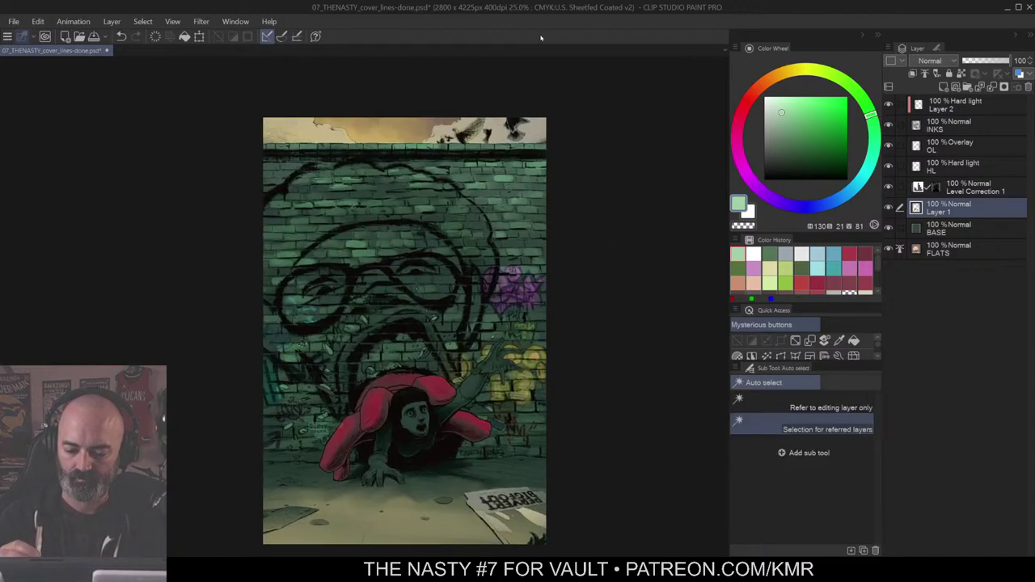
{"action": "left_click", "coordinate": [546, 305], "text": "alt"}
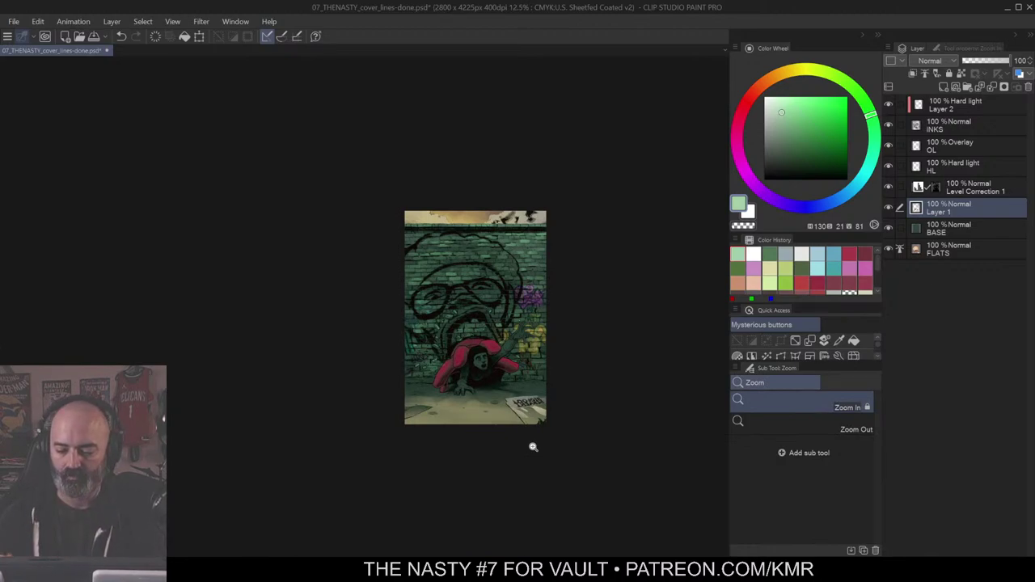
Step: Select the sky strip above the brick wall and add a Hard light layer named HL above the existing HL layer
{"action": "scroll", "coordinate": [534, 242], "scroll_direction": "up", "scroll_amount": 2}
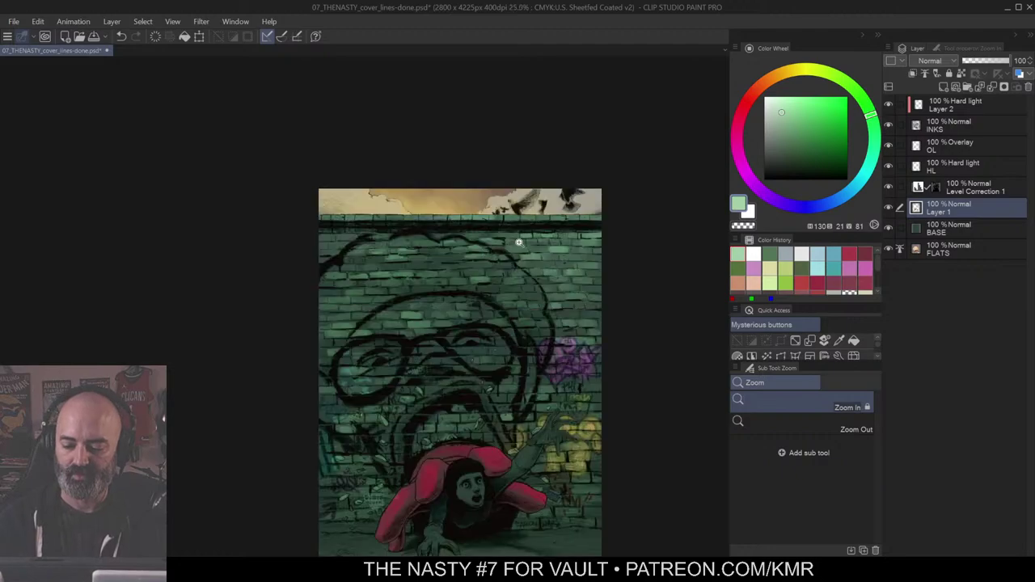
{"action": "key", "text": "w"}
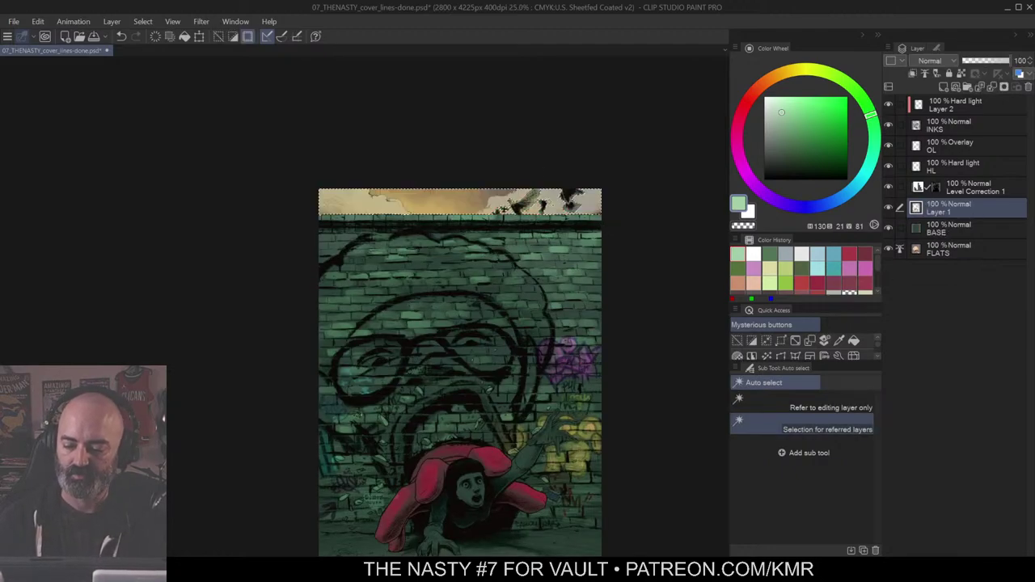
{"action": "key", "text": "ctrl+m"}
{"action": "key", "text": "ctrl+m"}
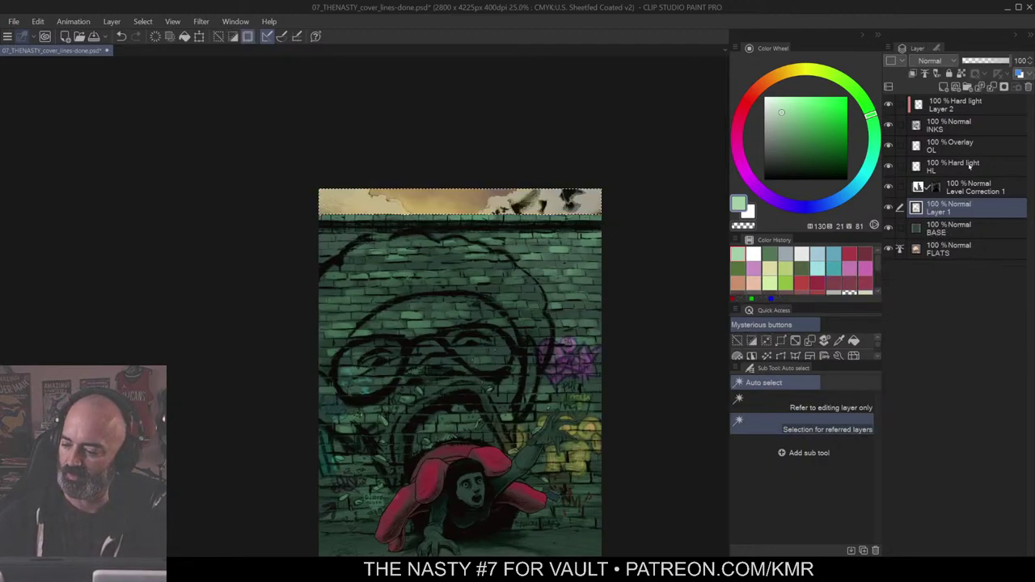
{"action": "left_click", "coordinate": [973, 168]}
{"action": "key", "text": "ctrl+shift+n"}
{"action": "key", "text": "b"}
Step: Tint the selected sky blue (197, 60, 76) with a large Soft airbrush on the new HL layer and clear the selection
{"action": "left_click", "coordinate": [807, 119]}
{"action": "left_click", "coordinate": [853, 189]}
{"action": "left_click", "coordinate": [814, 117]}
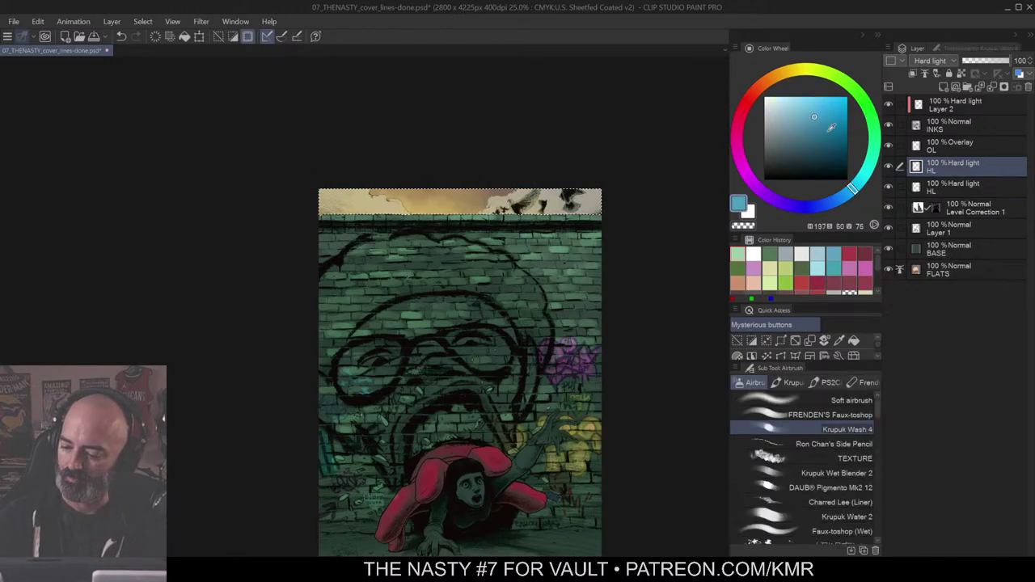
{"action": "left_click", "coordinate": [858, 401]}
{"action": "key", "text": "bracketright"}
{"action": "key", "text": "bracketright"}
{"action": "key", "text": "bracketright"}
{"action": "left_click_drag", "start_coordinate": [618, 235], "coordinate": [203, 319]}
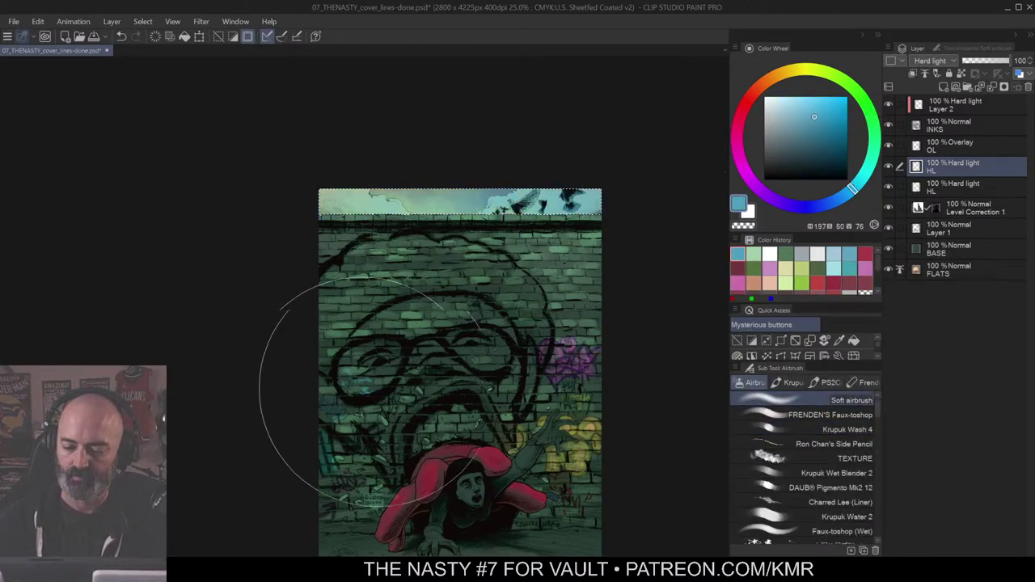
{"action": "scroll", "coordinate": [510, 328], "scroll_direction": "down", "scroll_amount": 2}
{"action": "key", "text": "m"}
{"action": "key", "text": "ctrl+d"}
{"action": "left_click_drag", "start_coordinate": [643, 345], "coordinate": [593, 294]}
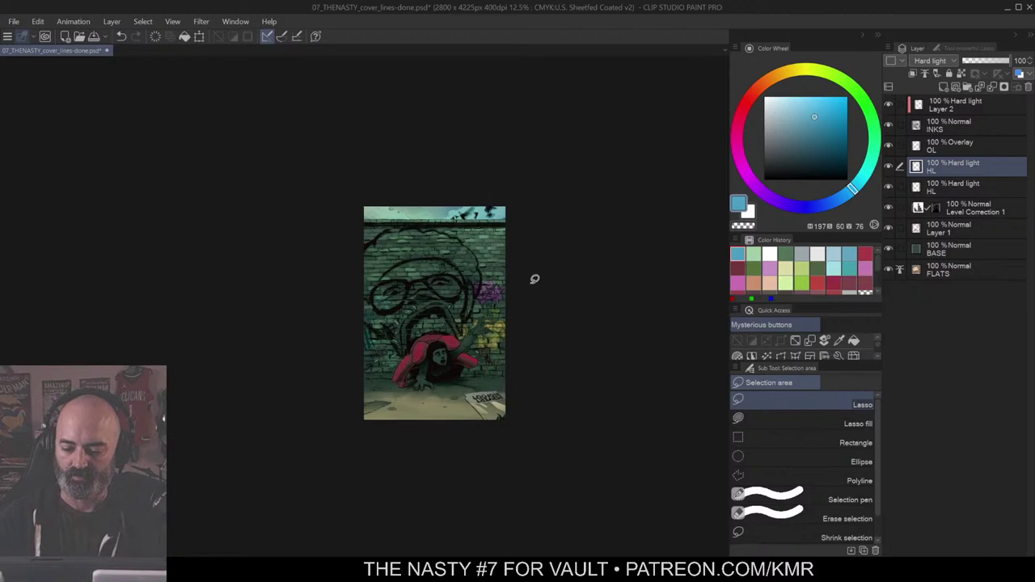
Step: Select the open sky between the clouds and lighten it softly with pale blue (197, 20, 90) using the Soft airbrush
{"action": "left_click_drag", "start_coordinate": [519, 236], "coordinate": [559, 284]}
{"action": "left_click", "coordinate": [569, 262], "text": "ctrl"}
{"action": "key", "text": "w"}
{"action": "left_click", "coordinate": [408, 267]}
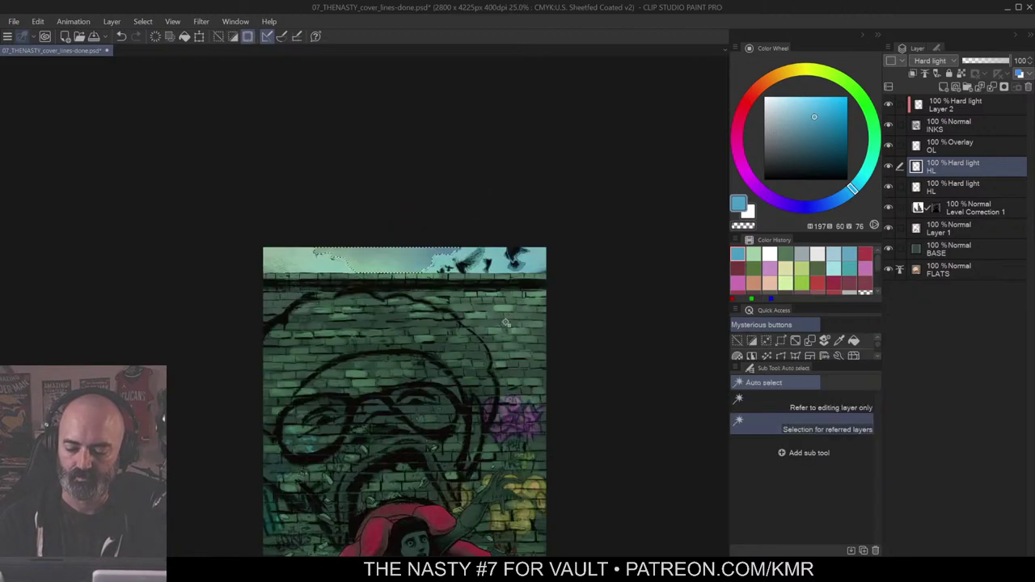
{"action": "left_click", "coordinate": [781, 105]}
{"action": "key", "text": "ctrl+h"}
{"action": "key", "text": "b"}
{"action": "left_click_drag", "start_coordinate": [446, 270], "coordinate": [323, 380]}
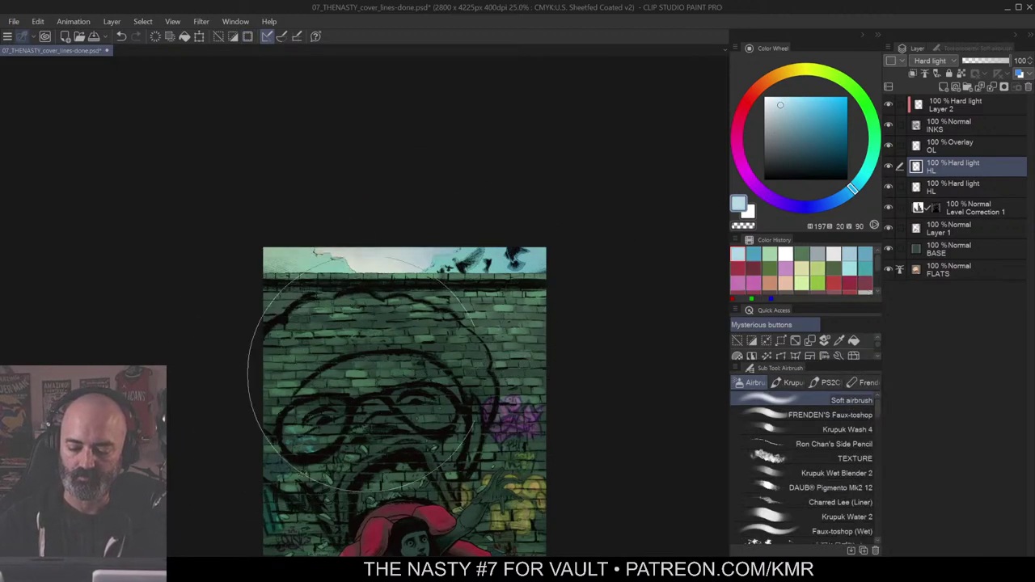
{"action": "key", "text": "ctrl+z"}
{"action": "left_click_drag", "start_coordinate": [440, 335], "coordinate": [308, 416]}
{"action": "mouse_move", "coordinate": [518, 335]}
{"action": "left_mouse_down"}
{"action": "mouse_move", "coordinate": [270, 336]}
{"action": "mouse_move", "coordinate": [212, 388]}
{"action": "left_mouse_up"}
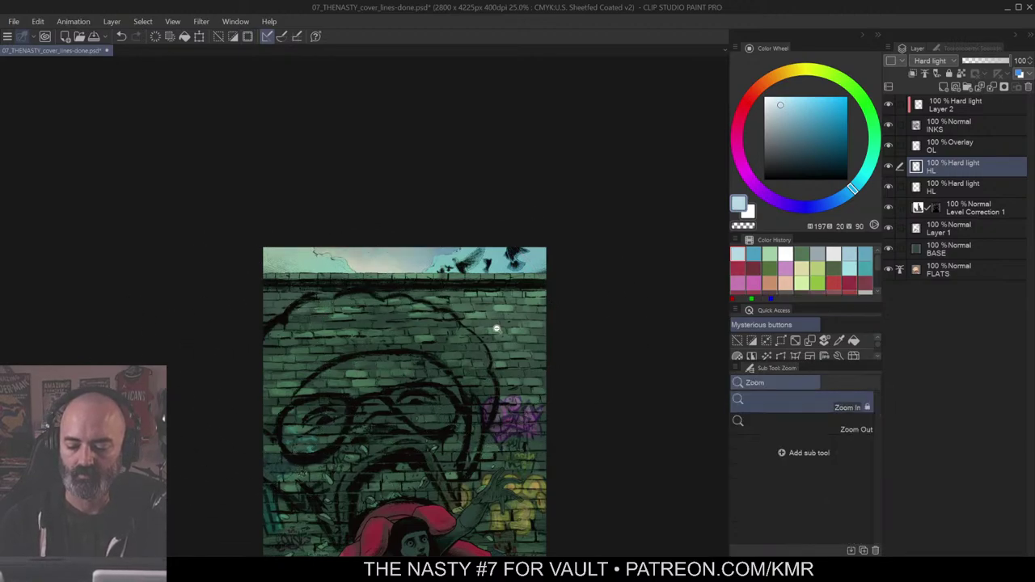
Step: Select the hair area of the mural face and add an Overlay layer named OL directly above Layer 1
{"action": "left_click", "coordinate": [496, 329], "text": "alt"}
{"action": "left_click_drag", "start_coordinate": [593, 313], "coordinate": [592, 271]}
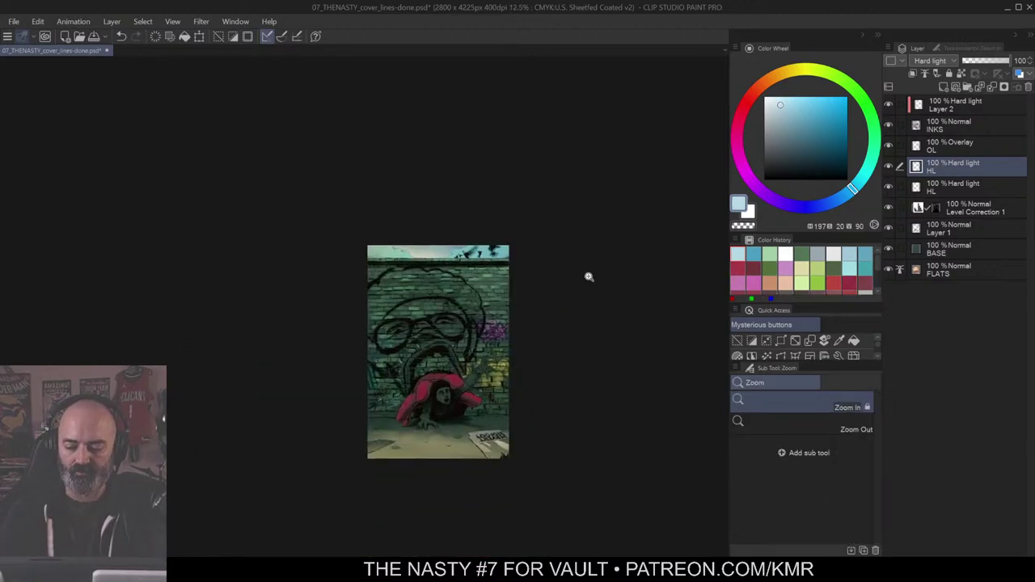
{"action": "left_click_drag", "start_coordinate": [513, 301], "coordinate": [521, 249]}
{"action": "left_click", "coordinate": [530, 271], "text": "ctrl"}
{"action": "left_click_drag", "start_coordinate": [519, 325], "coordinate": [636, 280]}
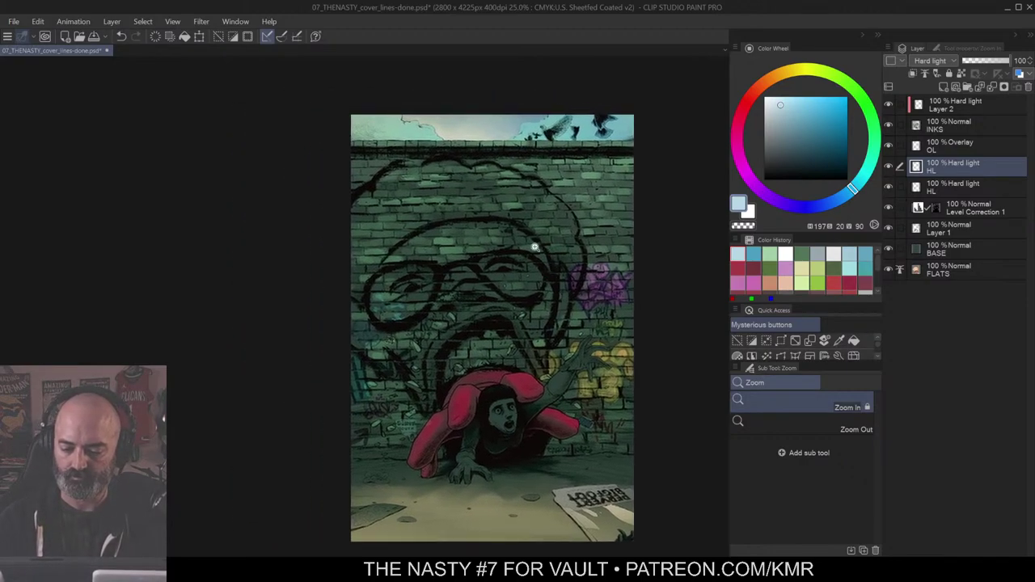
{"action": "key", "text": "w"}
{"action": "left_click", "coordinate": [552, 234]}
{"action": "left_click_drag", "start_coordinate": [621, 236], "coordinate": [576, 260]}
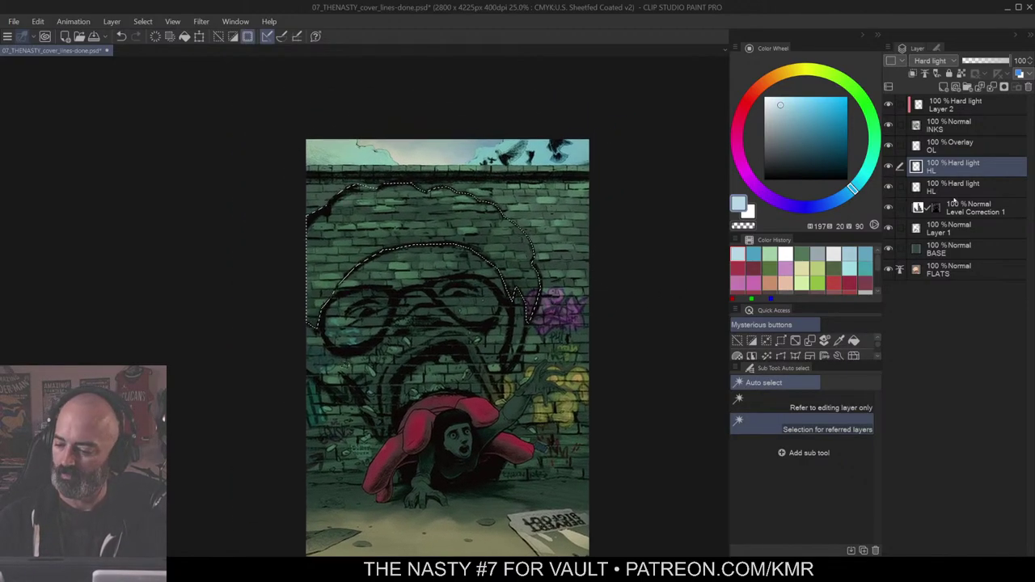
{"action": "left_click", "coordinate": [953, 229]}
{"action": "key", "text": "F2"}
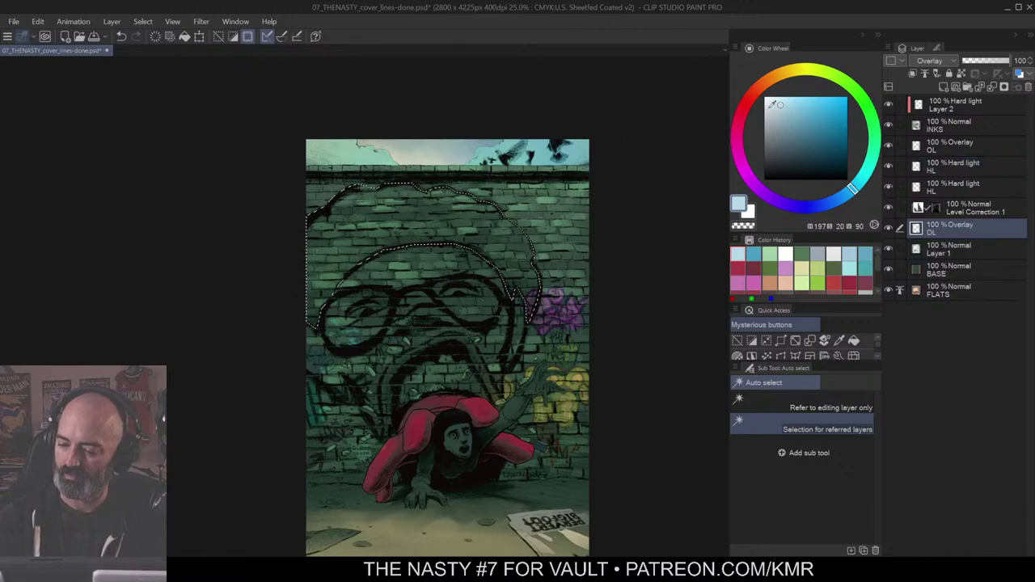
Step: Tint the mural's hair red with an enlarged Krupuk Wash 4 brush, using 6, 73, 74 and the lighter 6, 55, 79
{"action": "left_click", "coordinate": [747, 101]}
{"action": "left_click", "coordinate": [818, 115]}
{"action": "left_click", "coordinate": [737, 122]}
{"action": "left_click_drag", "start_coordinate": [737, 123], "coordinate": [753, 92]}
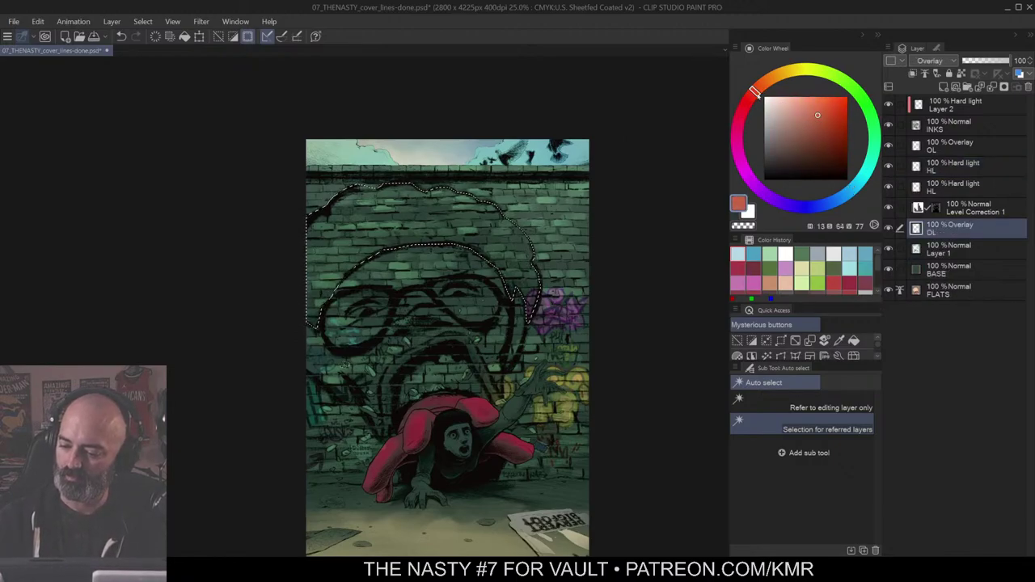
{"action": "left_click", "coordinate": [825, 118]}
{"action": "left_click", "coordinate": [749, 97]}
{"action": "key", "text": "b"}
{"action": "left_click", "coordinate": [846, 430]}
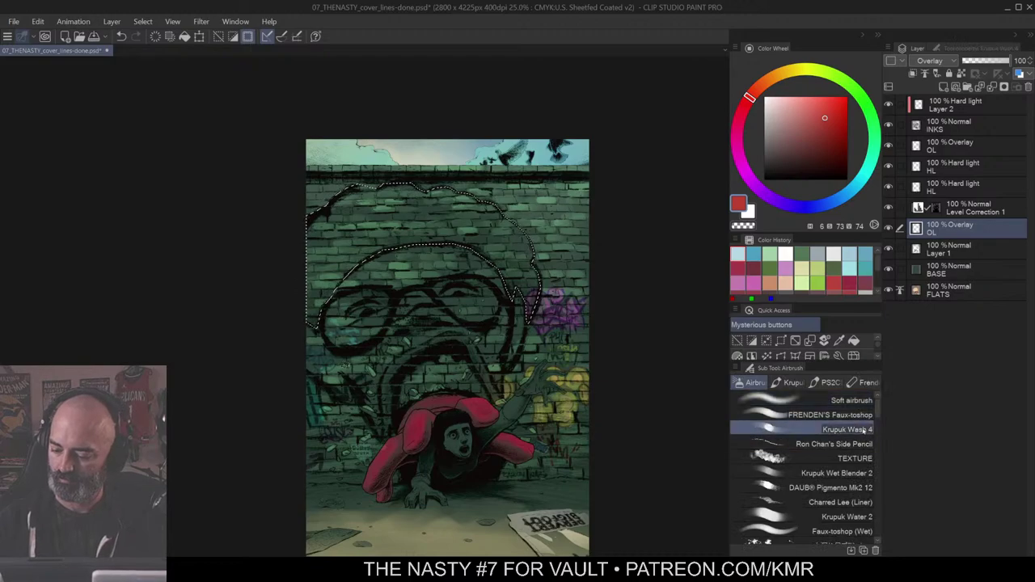
{"action": "key", "text": "ctrl+d"}
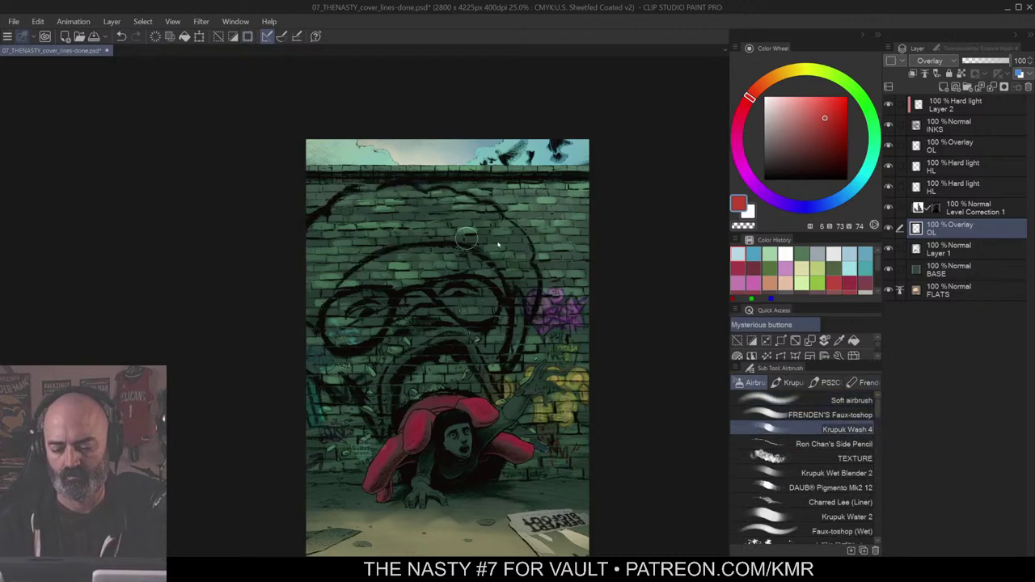
{"action": "key", "text": "bracketright"}
{"action": "mouse_move", "coordinate": [340, 257]}
{"action": "left_mouse_down"}
{"action": "mouse_move", "coordinate": [374, 225]}
{"action": "mouse_move", "coordinate": [354, 245]}
{"action": "mouse_move", "coordinate": [427, 225]}
{"action": "mouse_move", "coordinate": [422, 232]}
{"action": "mouse_move", "coordinate": [495, 261]}
{"action": "mouse_move", "coordinate": [509, 289]}
{"action": "mouse_move", "coordinate": [396, 322]}
{"action": "mouse_move", "coordinate": [340, 303]}
{"action": "mouse_move", "coordinate": [424, 220]}
{"action": "mouse_move", "coordinate": [409, 200]}
{"action": "mouse_move", "coordinate": [523, 204]}
{"action": "left_mouse_up"}
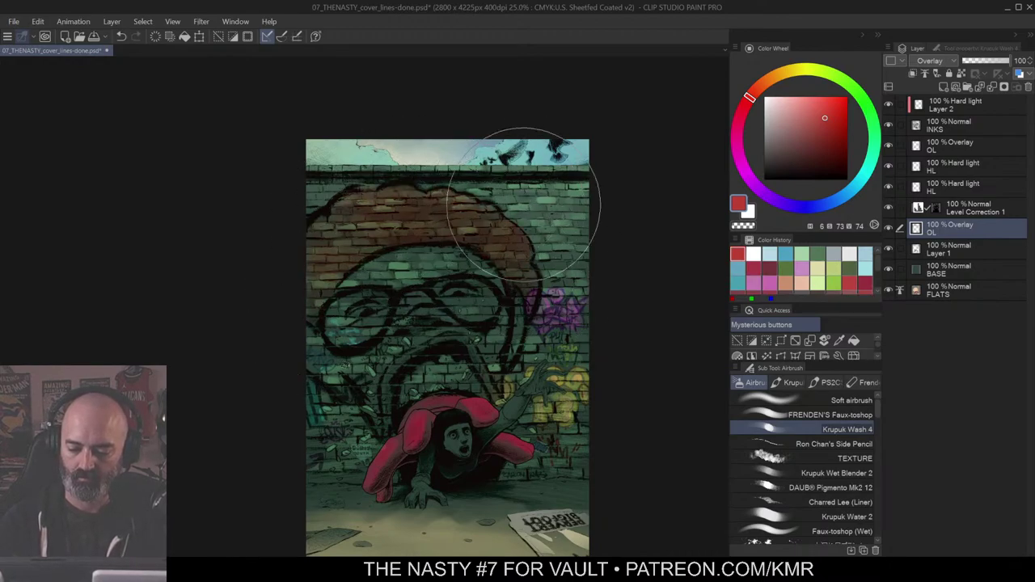
{"action": "left_click", "coordinate": [810, 113]}
{"action": "mouse_move", "coordinate": [332, 234]}
{"action": "left_mouse_down"}
{"action": "mouse_move", "coordinate": [459, 214]}
{"action": "mouse_move", "coordinate": [323, 219]}
{"action": "mouse_move", "coordinate": [437, 275]}
{"action": "mouse_move", "coordinate": [347, 300]}
{"action": "mouse_move", "coordinate": [374, 309]}
{"action": "left_mouse_up"}
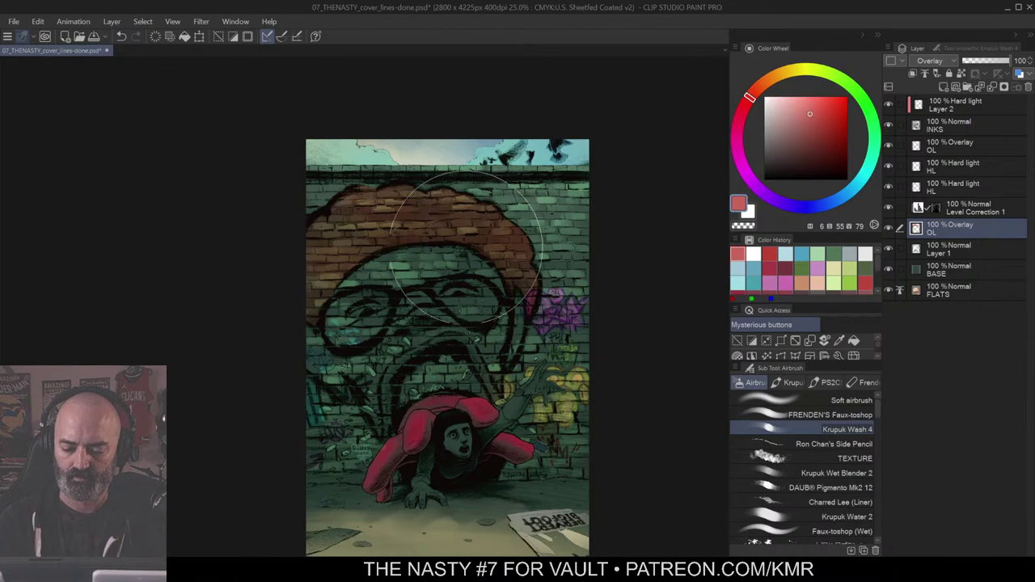
Step: Thin out the red tint across the mural's hair with a smaller Krupuk Wash 4 brush in transparent colour
{"action": "key", "text": "/"}
{"action": "left_click", "coordinate": [513, 268]}
{"action": "left_click", "coordinate": [503, 263]}
{"action": "left_click_drag", "start_coordinate": [504, 263], "coordinate": [570, 280]}
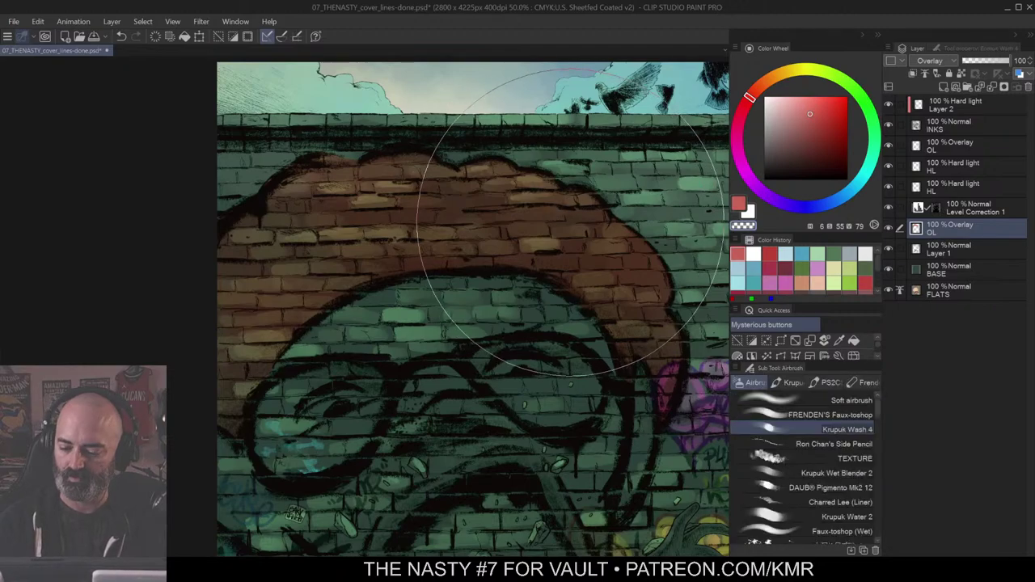
{"action": "key", "text": "["}
{"action": "key", "text": "["}
{"action": "left_click_drag", "start_coordinate": [553, 206], "coordinate": [555, 219]}
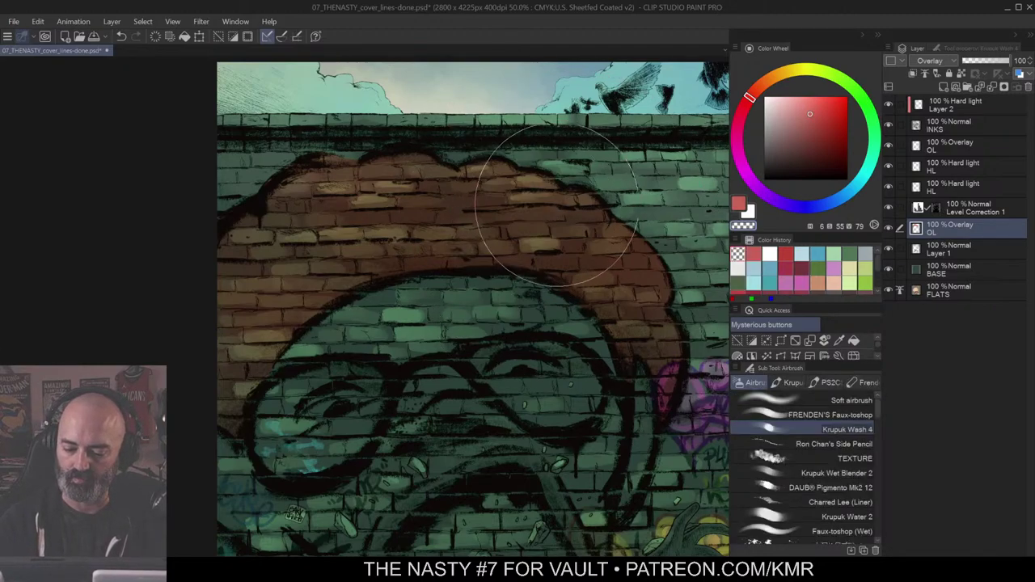
{"action": "mouse_move", "coordinate": [418, 248]}
{"action": "left_mouse_down"}
{"action": "mouse_move", "coordinate": [490, 236]}
{"action": "mouse_move", "coordinate": [342, 240]}
{"action": "mouse_move", "coordinate": [528, 226]}
{"action": "mouse_move", "coordinate": [618, 298]}
{"action": "mouse_move", "coordinate": [600, 338]}
{"action": "left_mouse_up"}
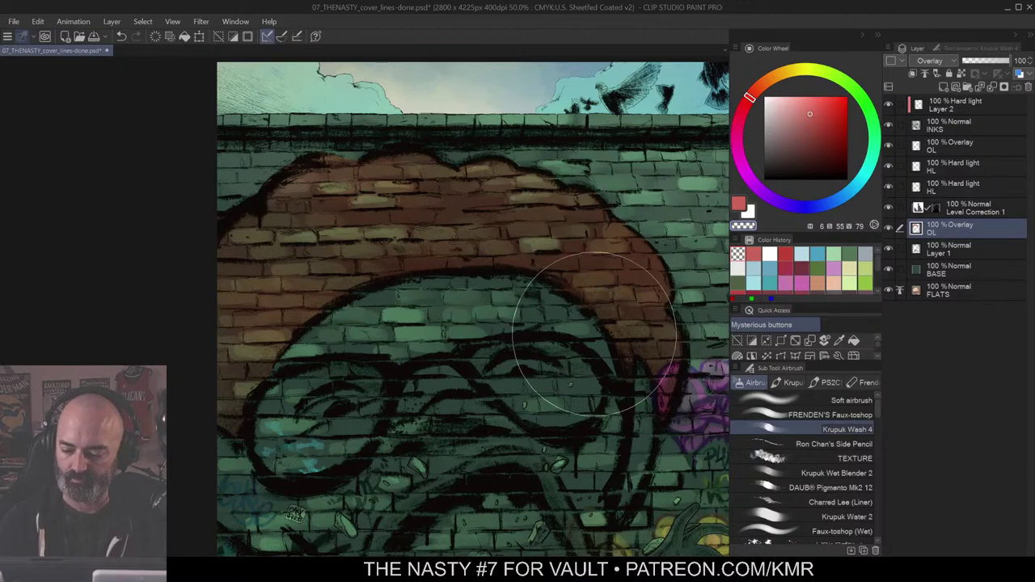
{"action": "mouse_move", "coordinate": [300, 315]}
{"action": "left_mouse_down"}
{"action": "mouse_move", "coordinate": [315, 287]}
{"action": "mouse_move", "coordinate": [351, 303]}
{"action": "mouse_move", "coordinate": [294, 378]}
{"action": "mouse_move", "coordinate": [500, 344]}
{"action": "left_mouse_up"}
Step: Examine the tinted hair in the whole composition and the wall details around the glasses and mouth
{"action": "left_click", "coordinate": [500, 341], "text": "ctrl+alt"}
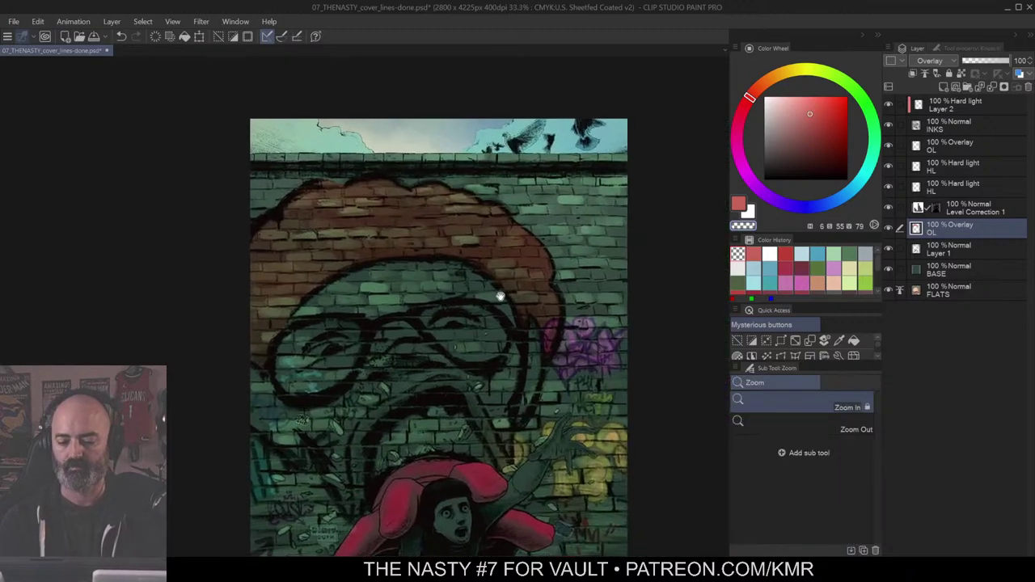
{"action": "left_click", "coordinate": [500, 299], "text": "ctrl+alt"}
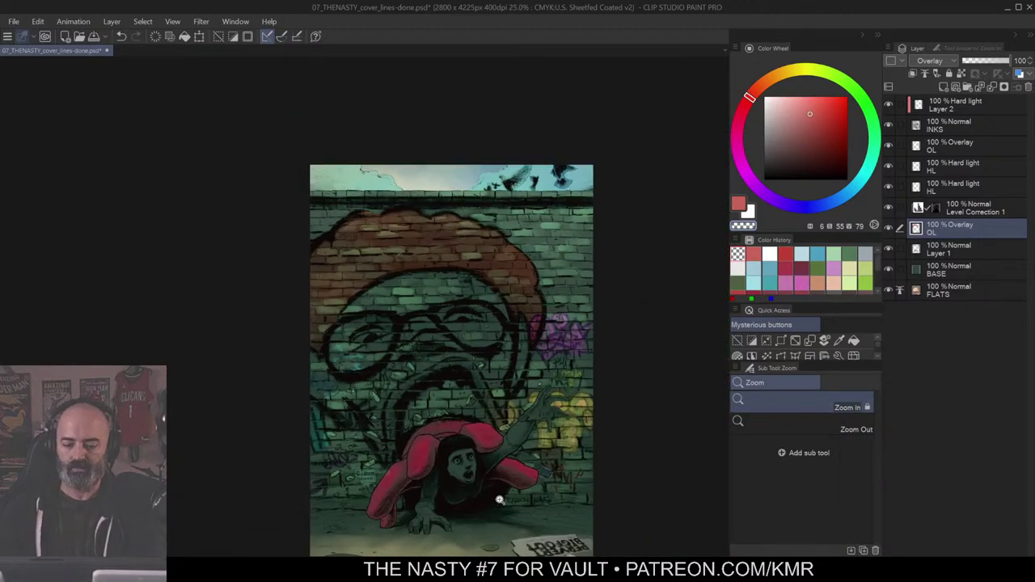
{"action": "left_click_drag", "start_coordinate": [548, 341], "coordinate": [632, 219]}
{"action": "left_click", "coordinate": [634, 213]}
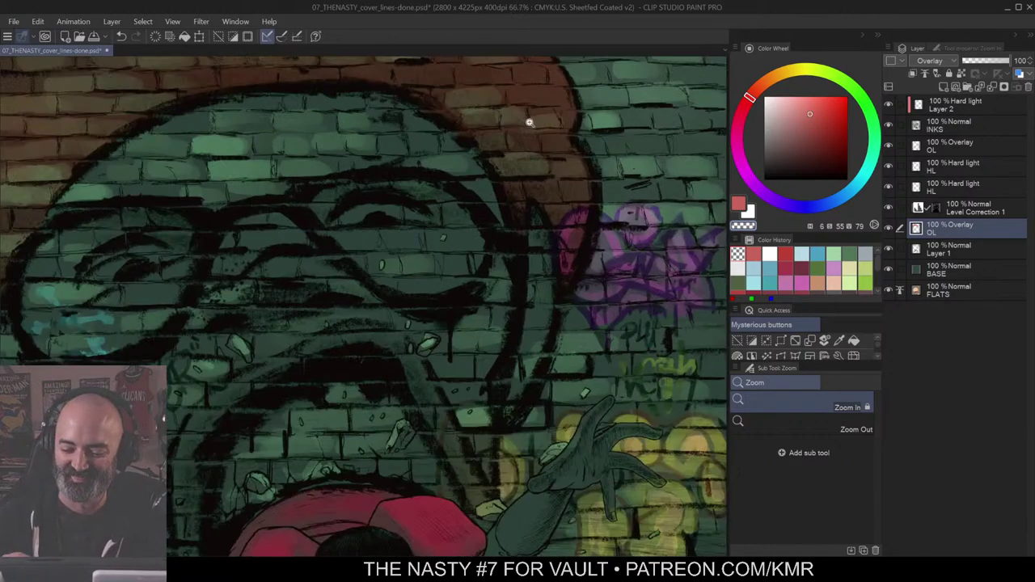
{"action": "left_click", "coordinate": [500, 220], "text": "alt"}
{"action": "left_click", "coordinate": [510, 219], "text": "alt"}
{"action": "left_click_drag", "start_coordinate": [545, 217], "coordinate": [578, 205]}
{"action": "key", "text": "w"}
{"action": "left_click", "coordinate": [530, 176]}
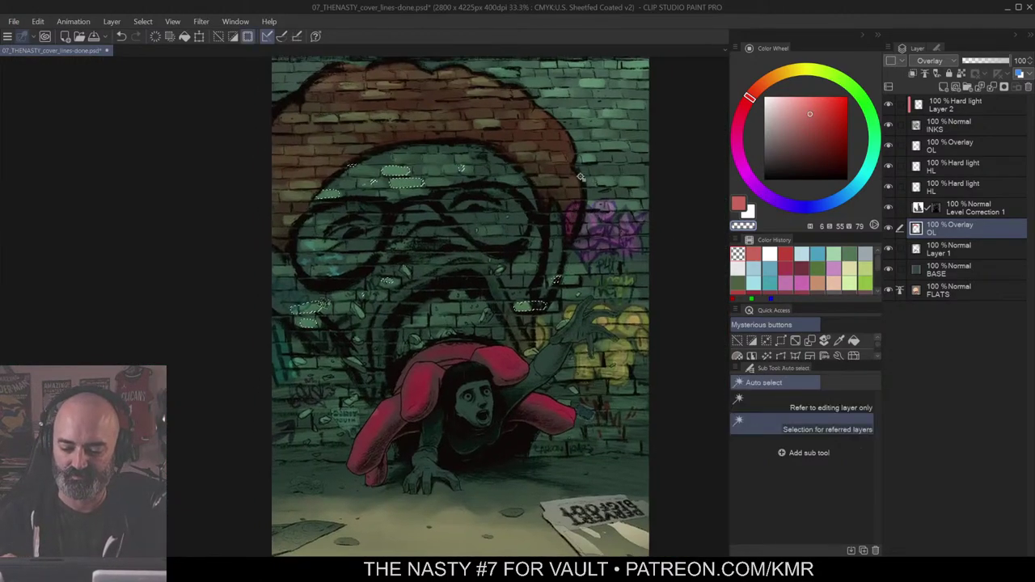
{"action": "key", "text": "ctrl+d"}
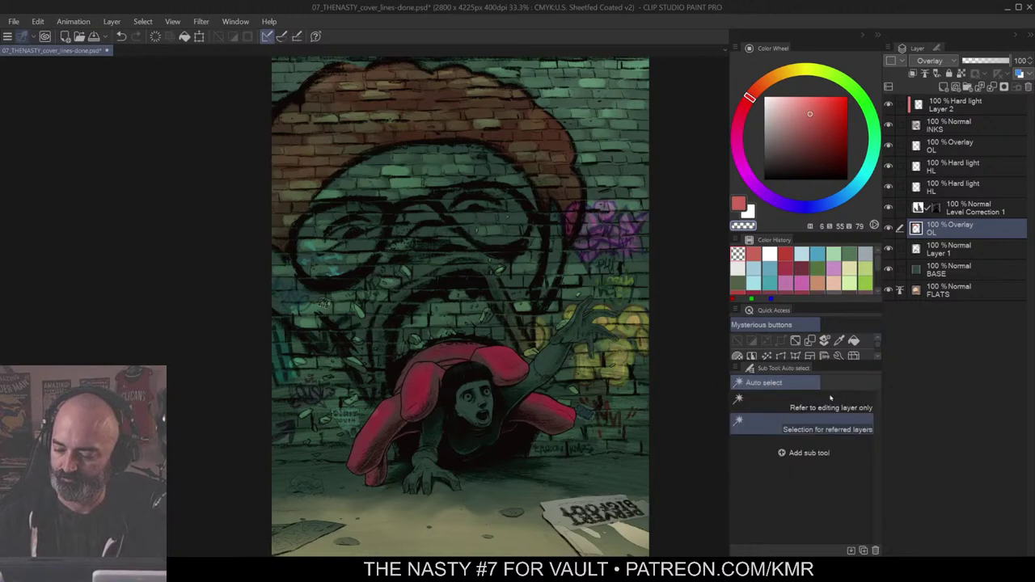
{"action": "left_click", "coordinate": [528, 196]}
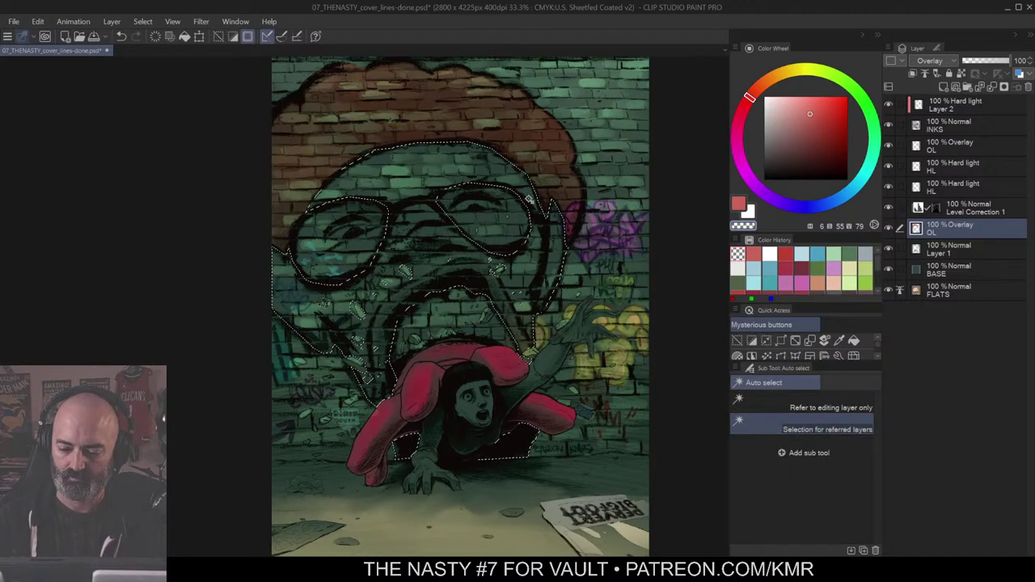
{"action": "key", "text": "q"}
{"action": "key", "text": "q"}
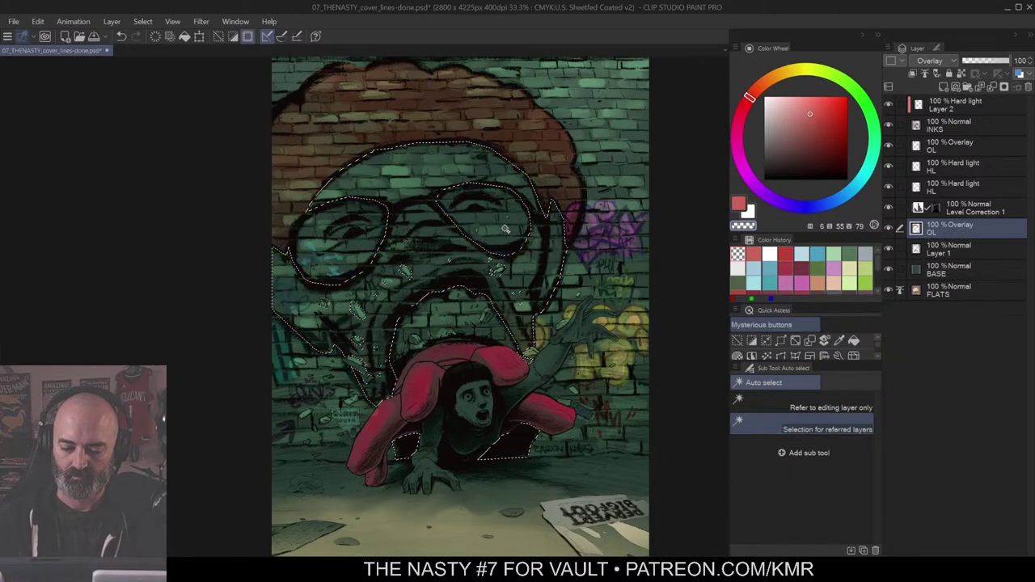
{"action": "key", "text": "q"}
{"action": "key", "text": "q"}
{"action": "key", "text": "ctrl+d"}
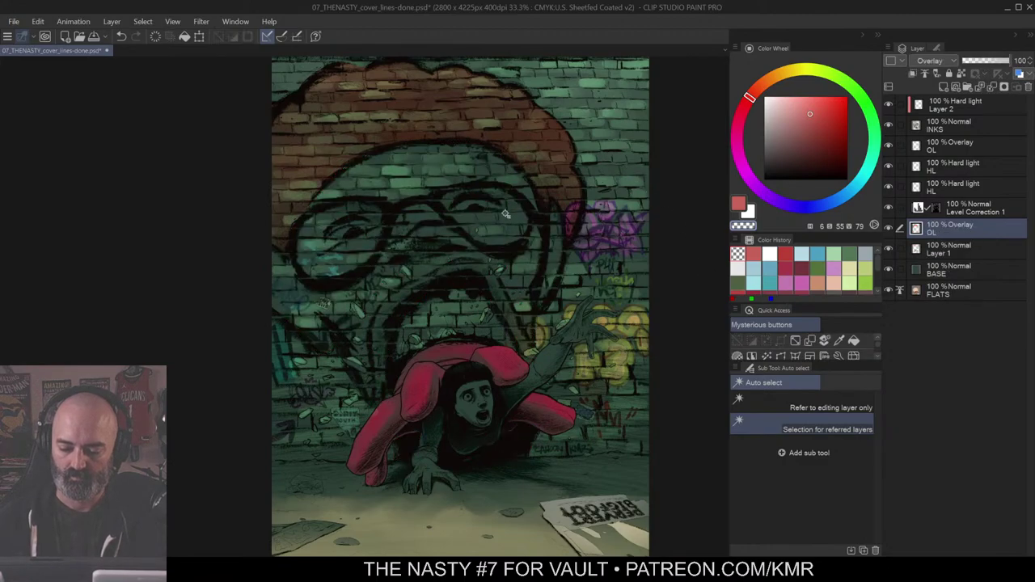
Step: Select both lenses of the mural's glasses including the eyes inside them, leaving the mouth out of the selection
{"action": "left_click", "coordinate": [505, 214]}
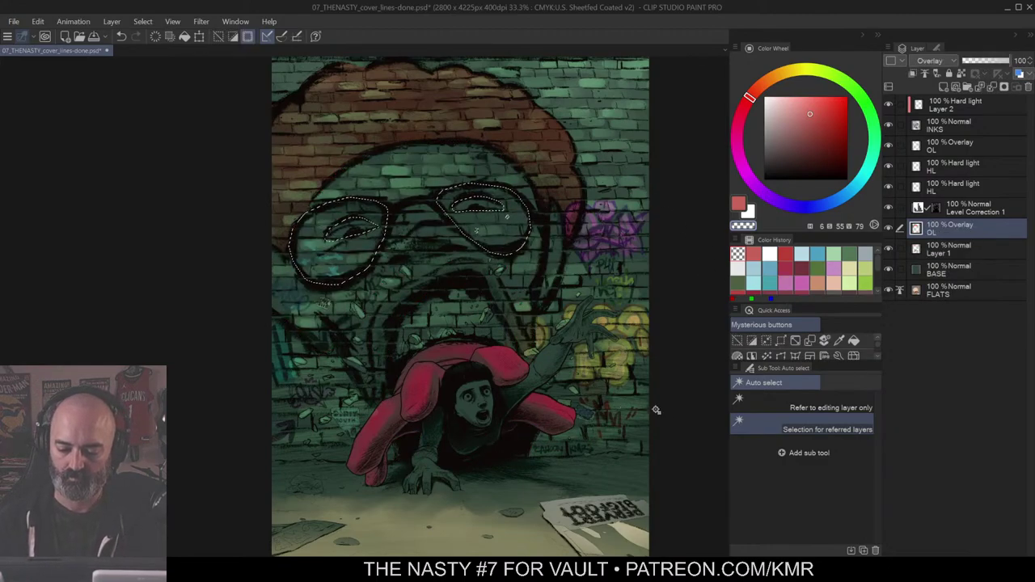
{"action": "key", "text": "ctrl+d"}
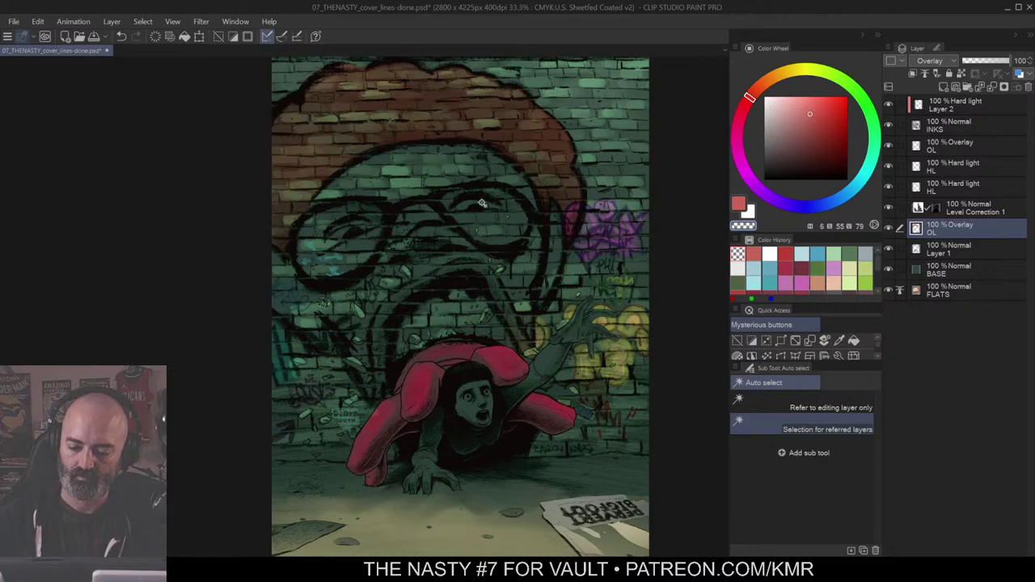
{"action": "left_click", "coordinate": [482, 203]}
{"action": "left_click", "coordinate": [453, 312], "text": "shift"}
{"action": "key", "text": "m"}
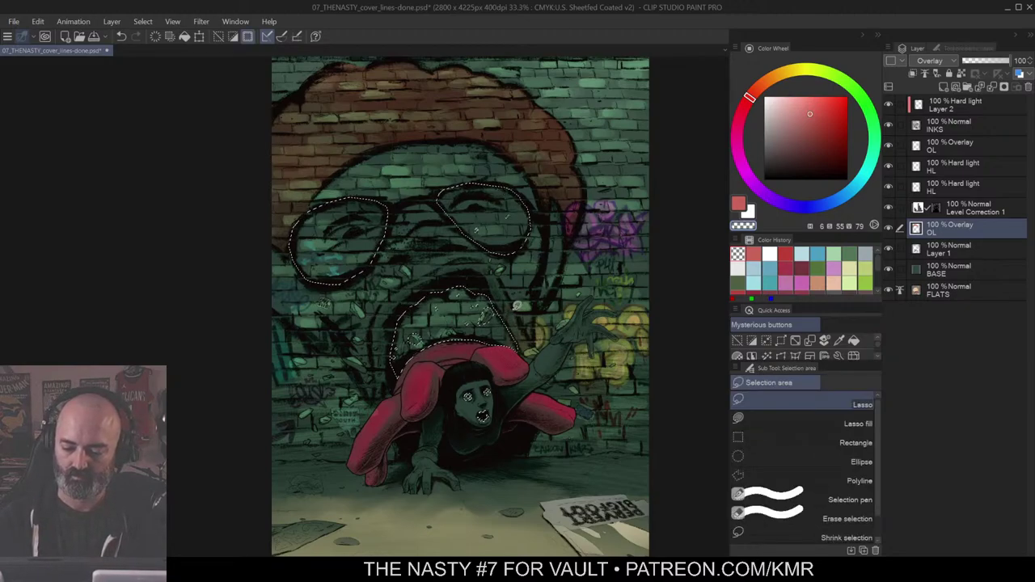
{"action": "mouse_move", "coordinate": [518, 305]}
{"action": "left_mouse_down"}
{"action": "mouse_move", "coordinate": [422, 281]}
{"action": "mouse_move", "coordinate": [433, 456]}
{"action": "mouse_move", "coordinate": [521, 298]}
{"action": "left_mouse_up"}
{"action": "key", "text": "q"}
{"action": "key", "text": "q"}
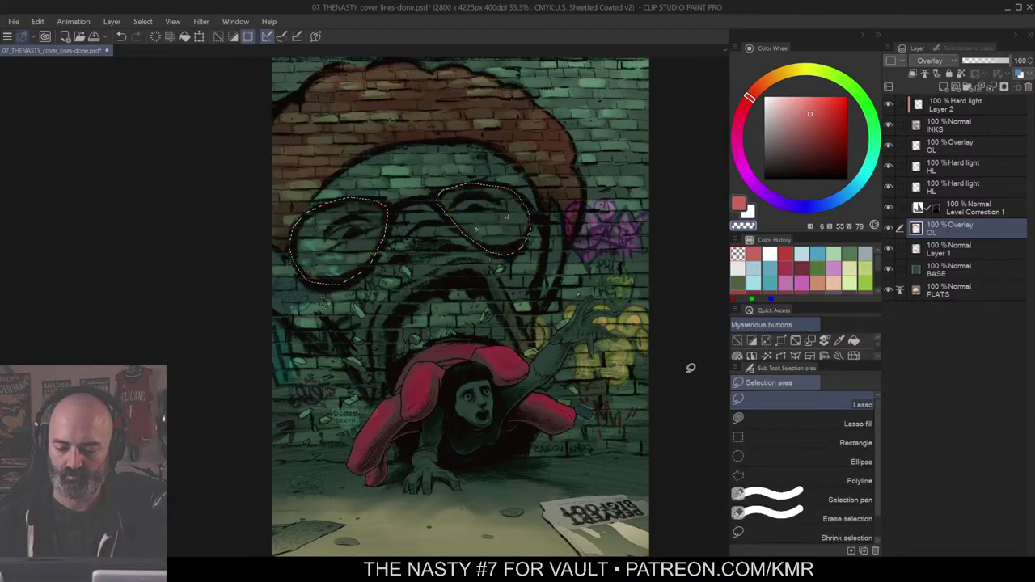
Step: Try a magenta tint on the glasses lenses with the Krupuk Wash 4 brush
{"action": "key", "text": "z"}
{"action": "left_click", "coordinate": [597, 328], "text": "alt"}
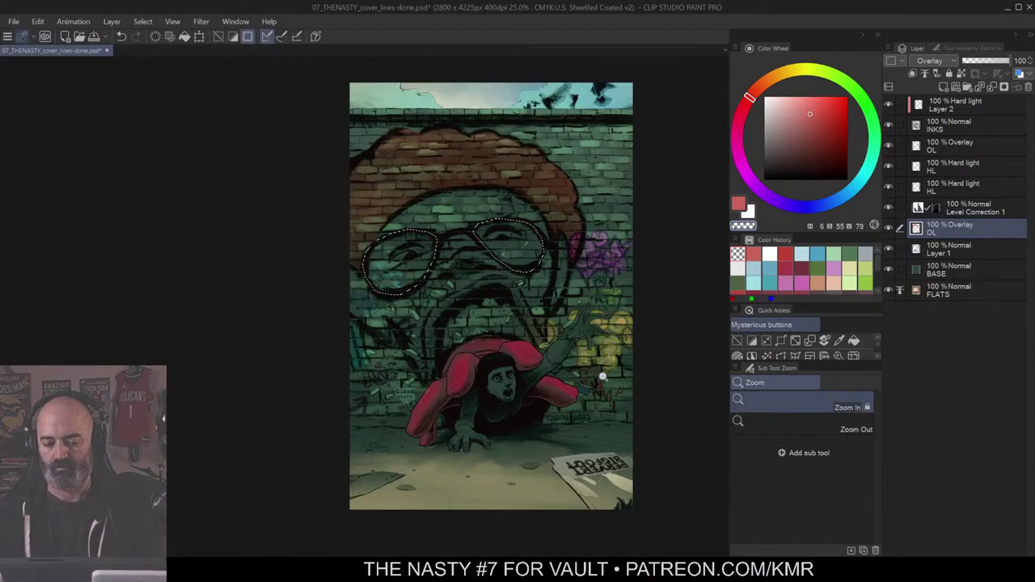
{"action": "key", "text": "ctrl+d"}
{"action": "key", "text": "b"}
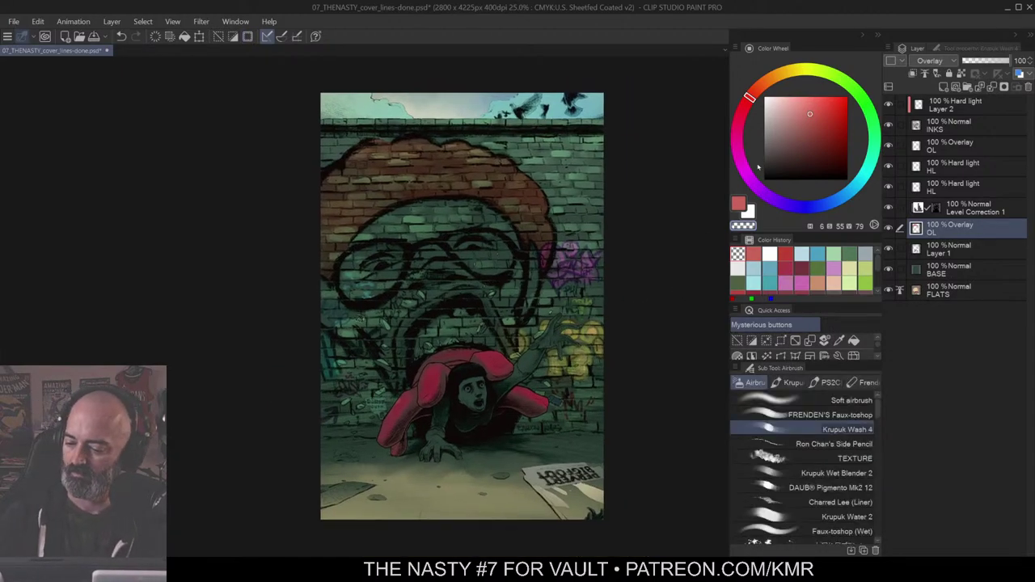
{"action": "left_click", "coordinate": [756, 169]}
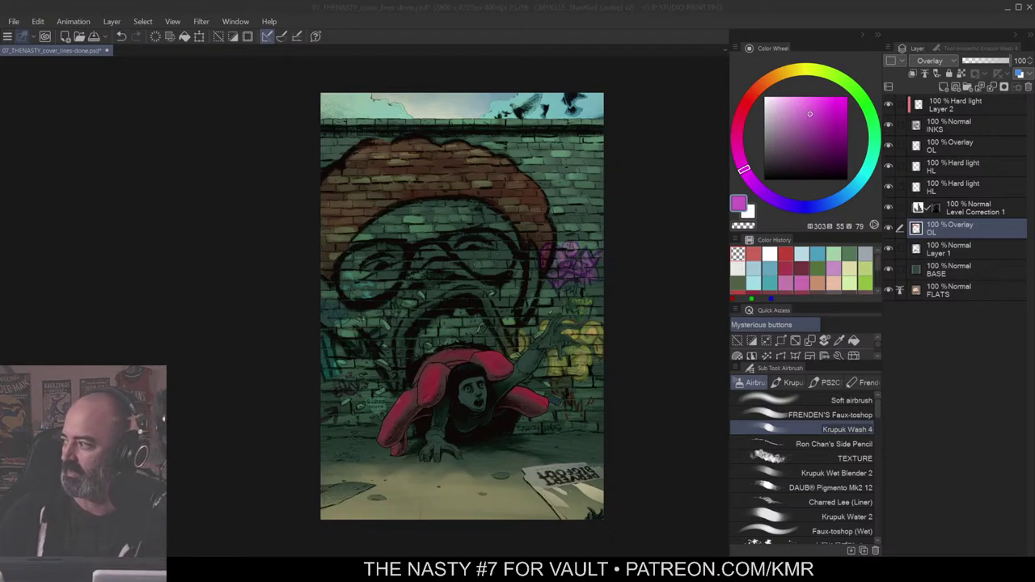
{"action": "left_click", "coordinate": [520, 239]}
{"action": "key", "text": "q"}
{"action": "key", "text": "ctrl+m"}
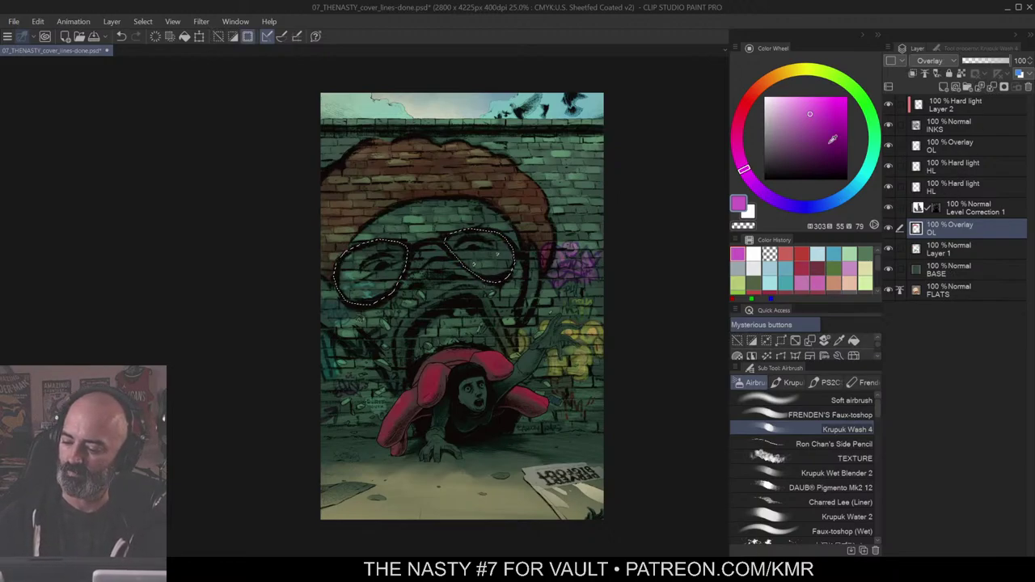
Step: Tint both selected lenses green with the Krupuk Wash 4 brush, using 115, 54, 68
{"action": "left_click", "coordinate": [863, 177]}
{"action": "left_click", "coordinate": [822, 112]}
{"action": "left_click", "coordinate": [874, 129]}
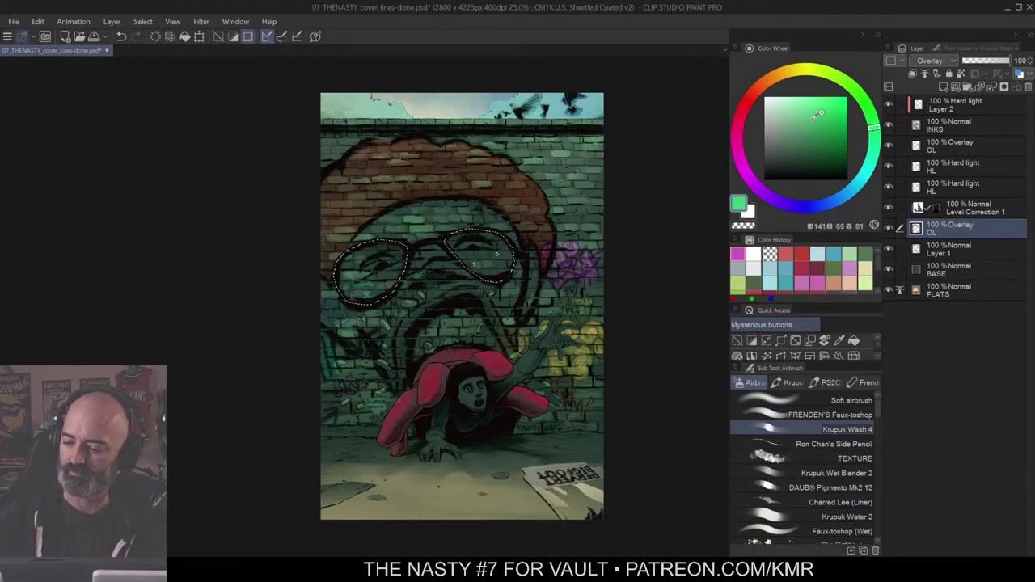
{"action": "left_click", "coordinate": [815, 114]}
{"action": "left_click", "coordinate": [862, 99]}
{"action": "left_click", "coordinate": [808, 123]}
{"action": "key", "text": "ctrl+d"}
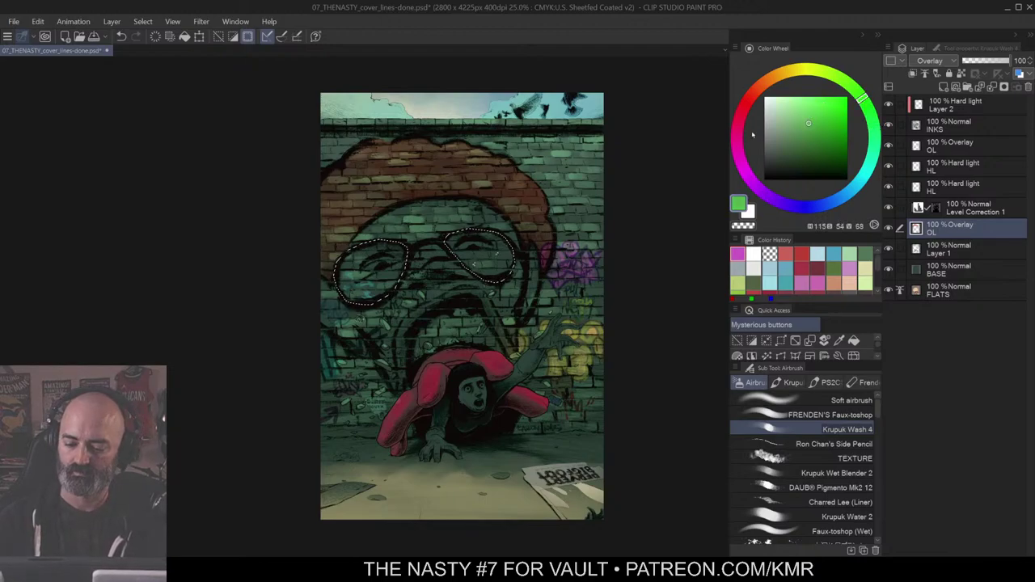
{"action": "mouse_move", "coordinate": [392, 267]}
{"action": "left_mouse_down"}
{"action": "mouse_move", "coordinate": [481, 247]}
{"action": "mouse_move", "coordinate": [377, 266]}
{"action": "mouse_move", "coordinate": [360, 282]}
{"action": "mouse_move", "coordinate": [491, 243]}
{"action": "mouse_move", "coordinate": [373, 257]}
{"action": "mouse_move", "coordinate": [387, 285]}
{"action": "mouse_move", "coordinate": [501, 247]}
{"action": "mouse_move", "coordinate": [402, 249]}
{"action": "mouse_move", "coordinate": [367, 264]}
{"action": "mouse_move", "coordinate": [375, 284]}
{"action": "mouse_move", "coordinate": [564, 267]}
{"action": "left_mouse_up"}
Step: Raise the luminosity of the green lens tint to 50 with Hue/Saturation/Luminosity
{"action": "key", "text": "ctrl+u"}
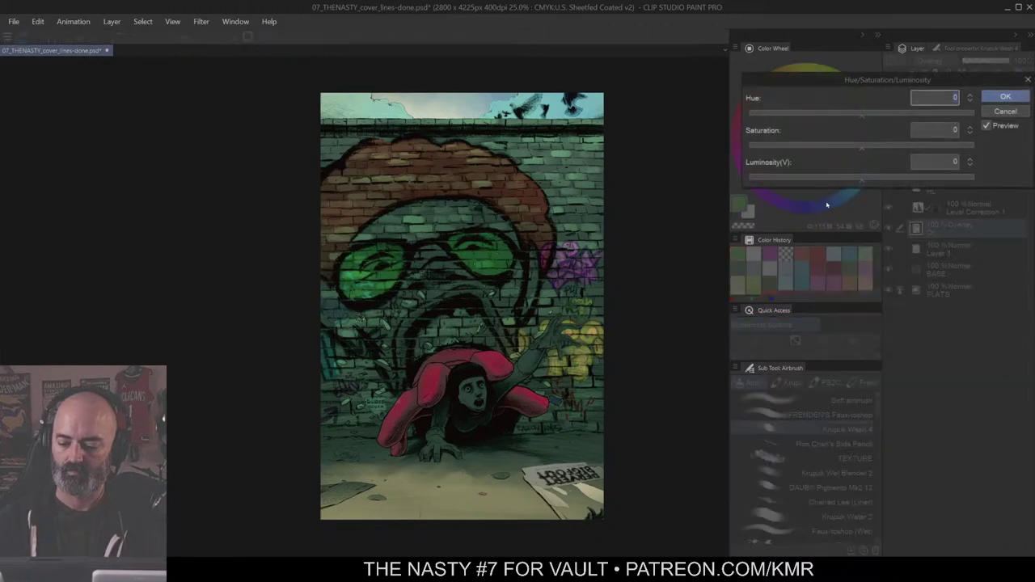
{"action": "left_click_drag", "start_coordinate": [872, 183], "coordinate": [914, 183]}
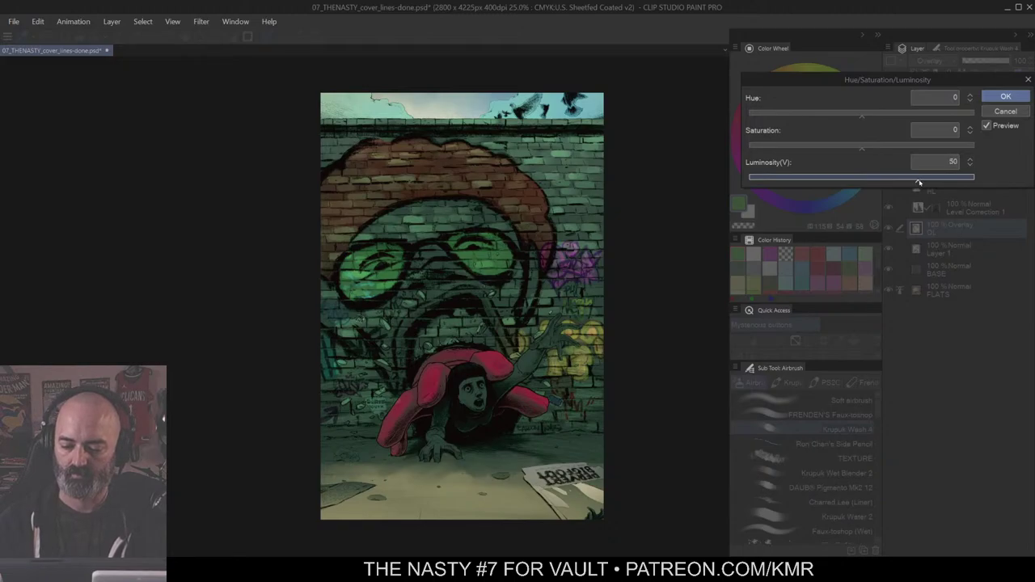
{"action": "left_click", "coordinate": [1005, 96]}
Step: Reselect the lenses and shift their tint to violet-blue with hue 147, saturation 58 and luminosity 13
{"action": "key", "text": "ctrl+space"}
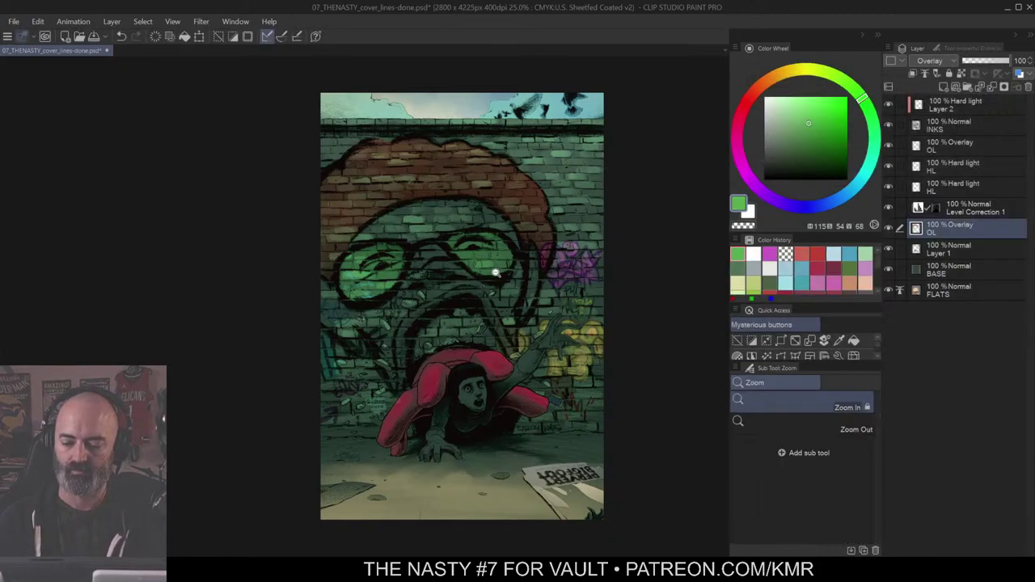
{"action": "left_click", "coordinate": [495, 274], "text": "alt"}
{"action": "left_click", "coordinate": [509, 285]}
{"action": "key", "text": "w"}
{"action": "key", "text": "m"}
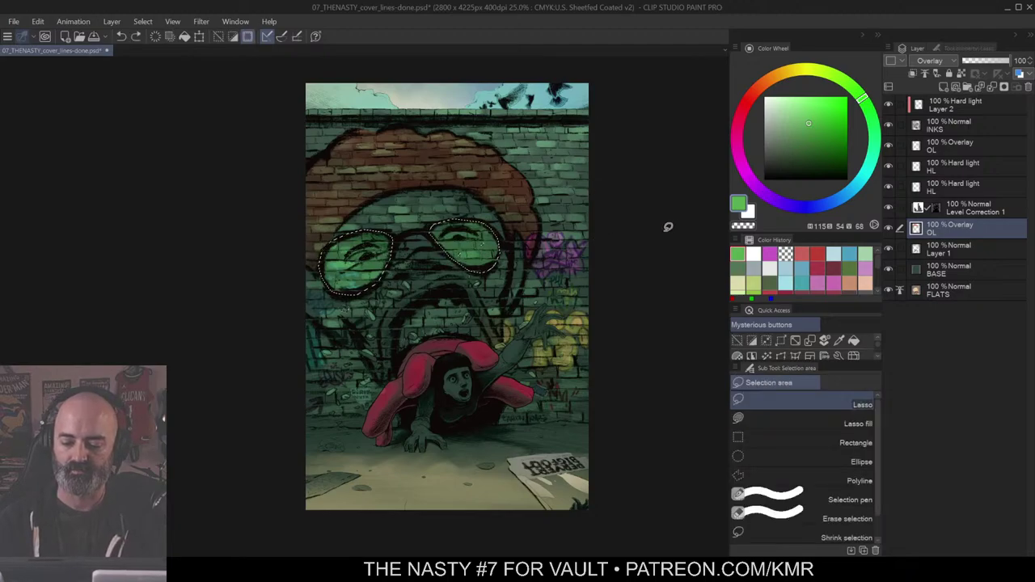
{"action": "key", "text": "Tab"}
{"action": "key", "text": "ctrl+u"}
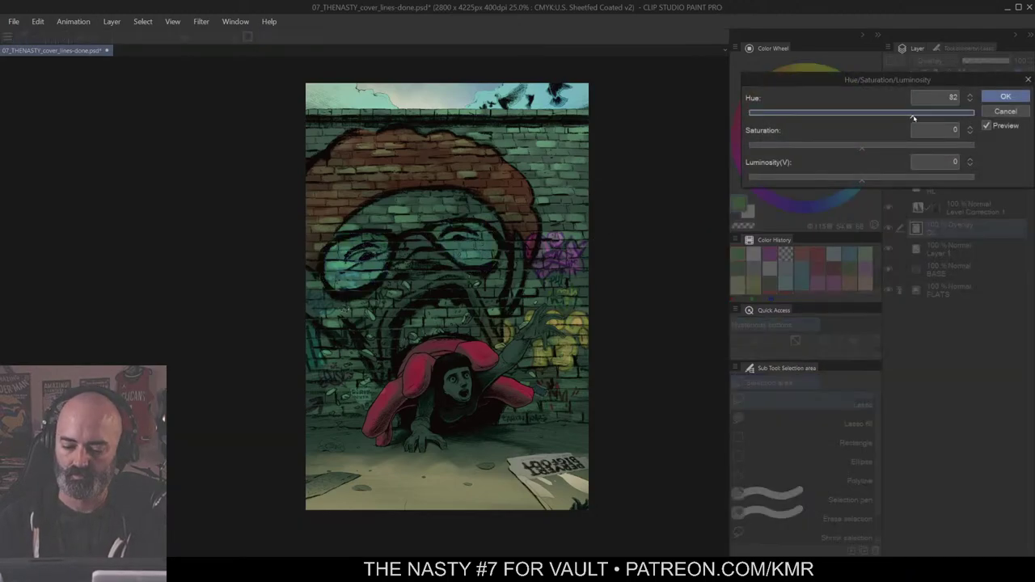
{"action": "left_click_drag", "start_coordinate": [913, 118], "coordinate": [954, 113]}
{"action": "left_click", "coordinate": [927, 147]}
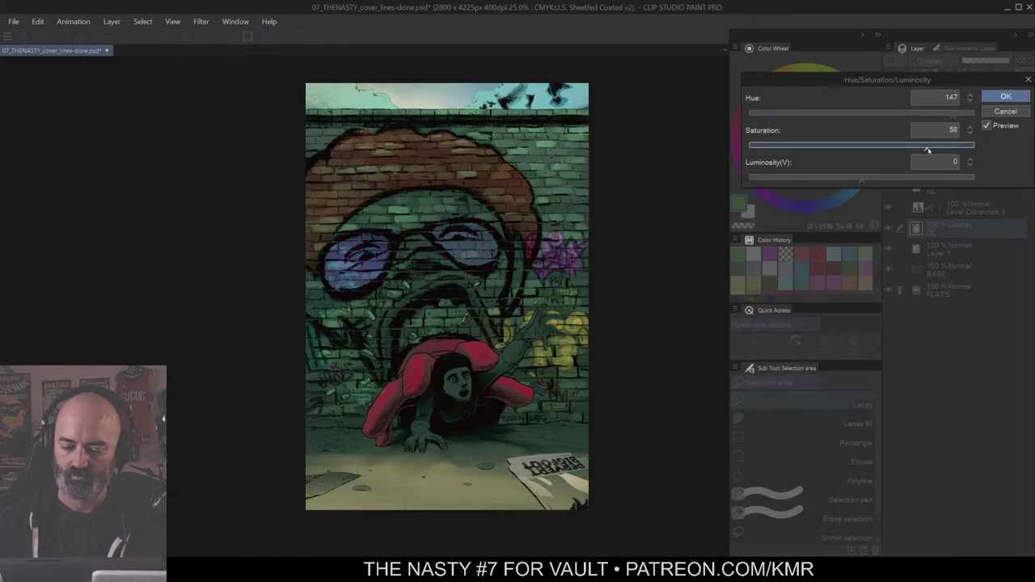
{"action": "left_click", "coordinate": [866, 178]}
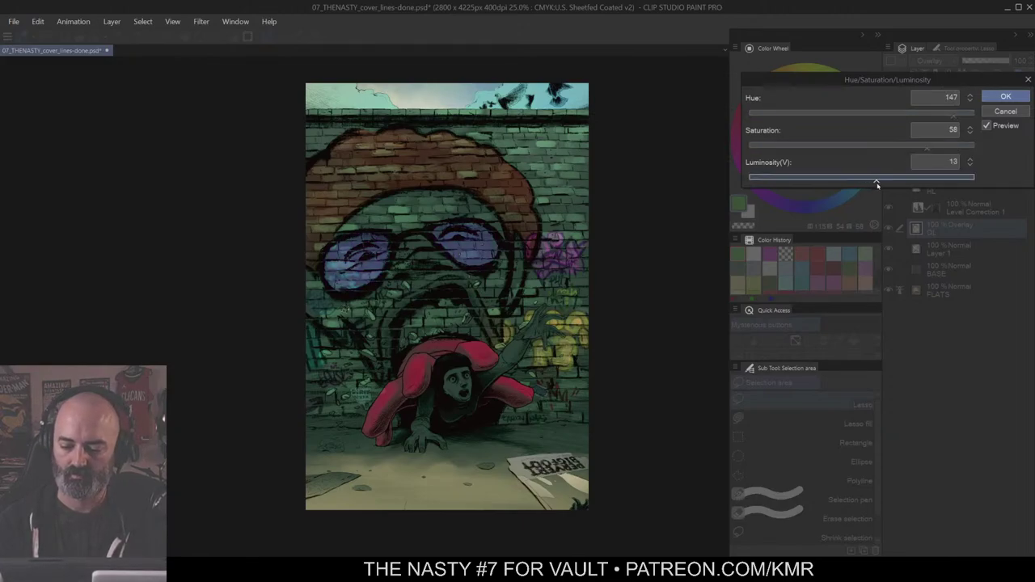
Step: Turn the lens tint yellow with hue -69 and saturation 78, adjusting its luminosity too
{"action": "left_click_drag", "start_coordinate": [890, 115], "coordinate": [819, 118]}
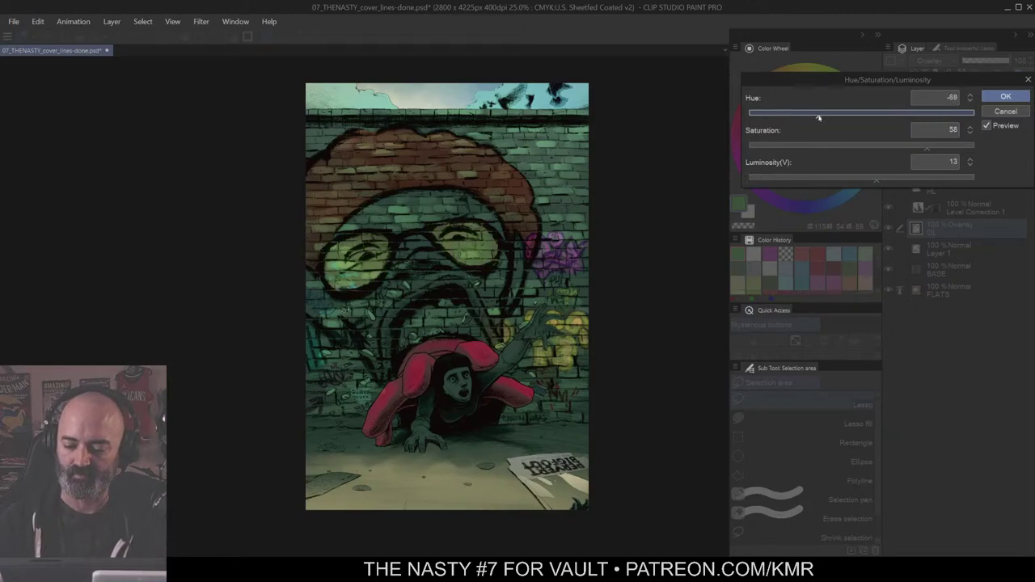
{"action": "left_click_drag", "start_coordinate": [934, 151], "coordinate": [948, 151]}
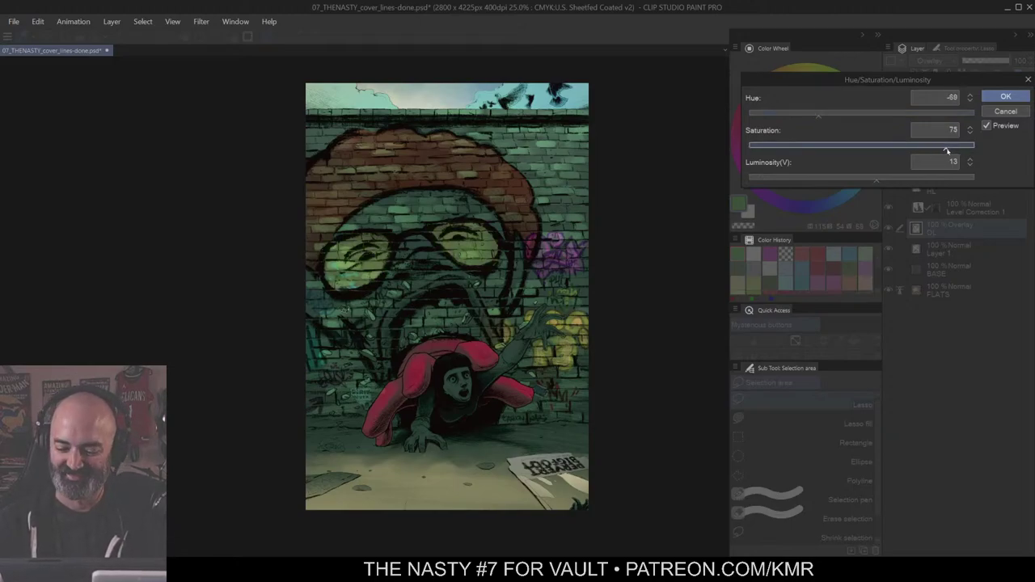
{"action": "left_click_drag", "start_coordinate": [876, 178], "coordinate": [866, 183]}
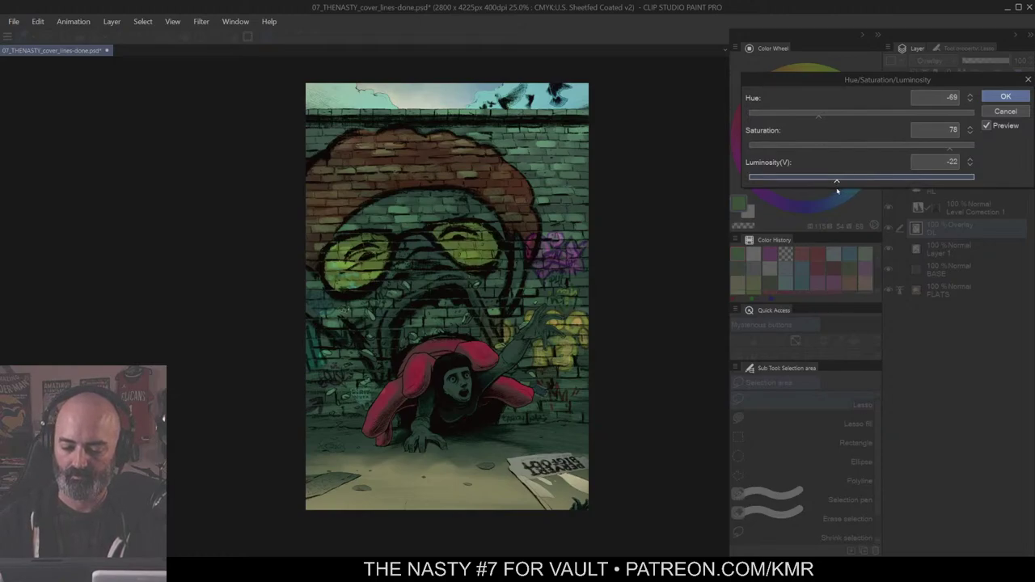
{"action": "left_click", "coordinate": [1007, 97]}
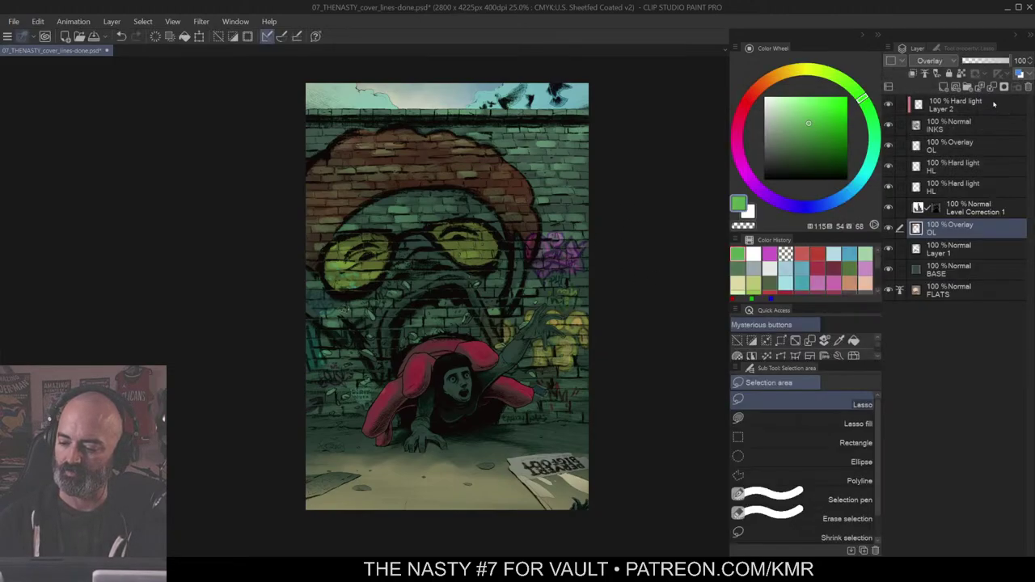
Step: Isolate the upper OL layer to lasso its orange graffiti patches around the raised hand, and make that layer active
{"action": "left_click", "coordinate": [889, 146]}
{"action": "left_click", "coordinate": [889, 145]}
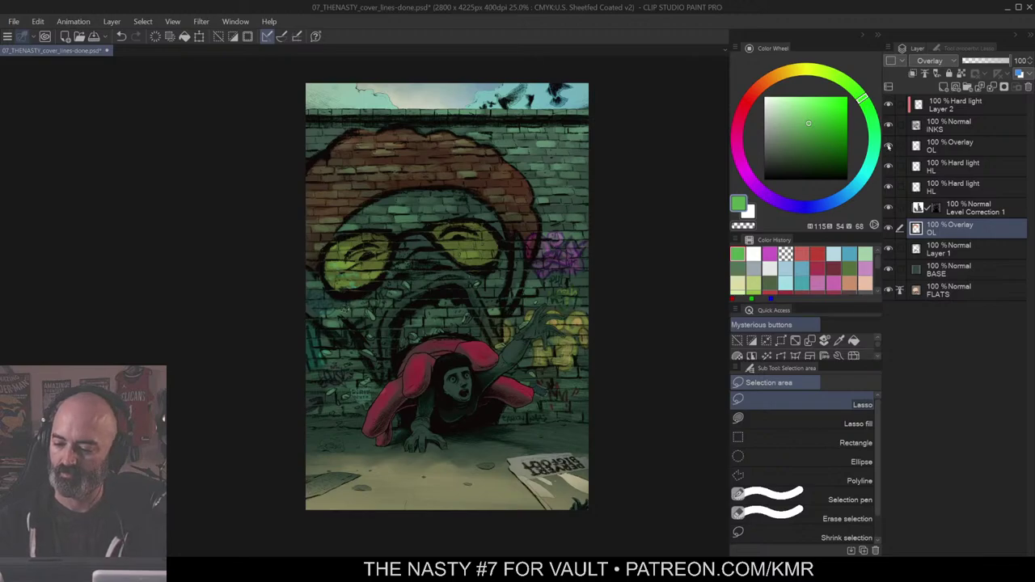
{"action": "left_click", "coordinate": [889, 145], "text": "alt"}
{"action": "left_click", "coordinate": [889, 146], "text": "alt"}
{"action": "left_click", "coordinate": [888, 148], "text": "alt"}
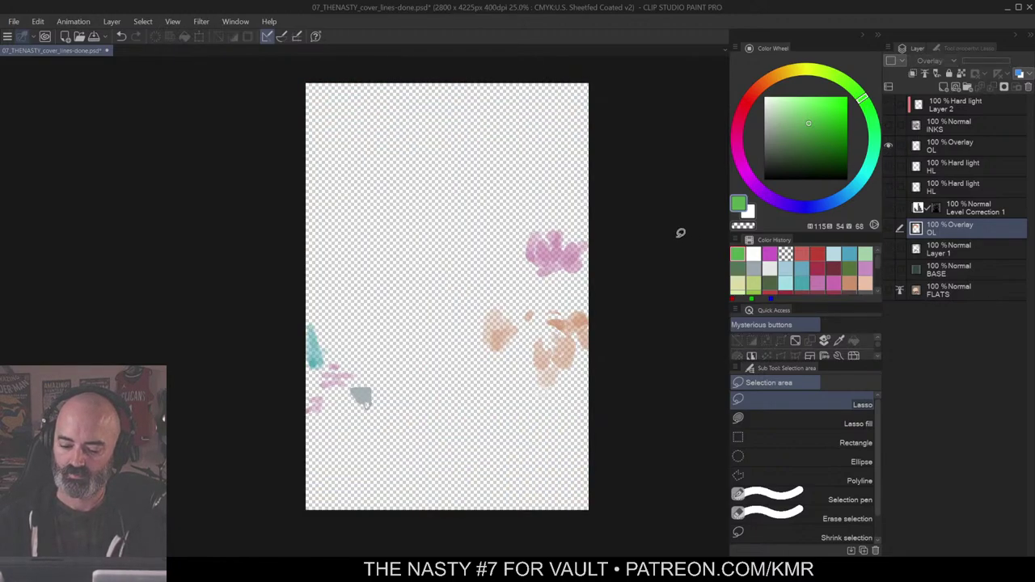
{"action": "mouse_move", "coordinate": [601, 292]}
{"action": "left_mouse_down"}
{"action": "mouse_move", "coordinate": [593, 280]}
{"action": "mouse_move", "coordinate": [597, 296]}
{"action": "left_mouse_up"}
{"action": "left_click", "coordinate": [889, 147], "text": "alt"}
{"action": "left_click", "coordinate": [919, 147]}
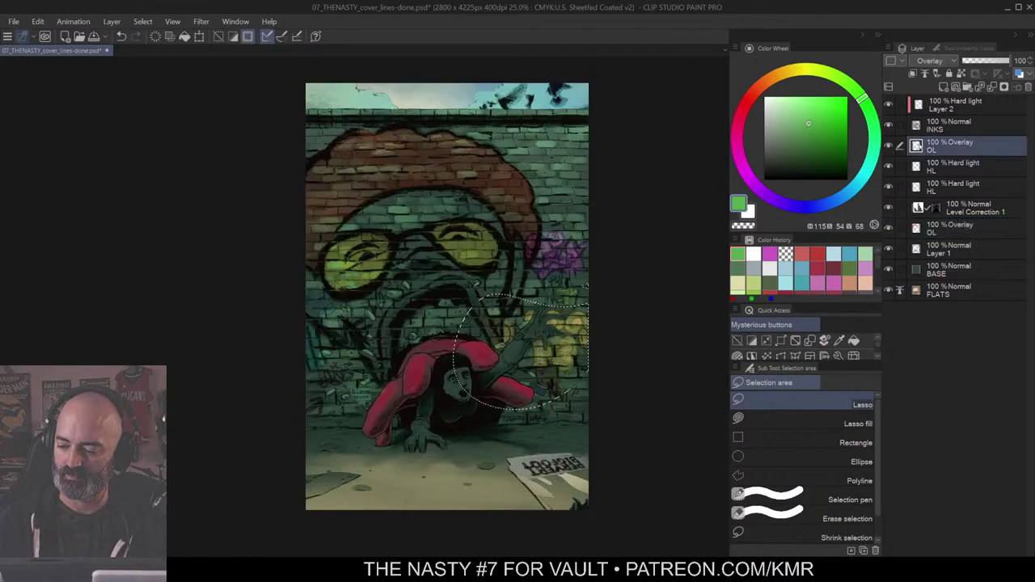
Step: Shift the selected graffiti tint from yellow towards green, with saturation about -46 and luminosity -13, and deselect it
{"action": "key", "text": "ctrl+u"}
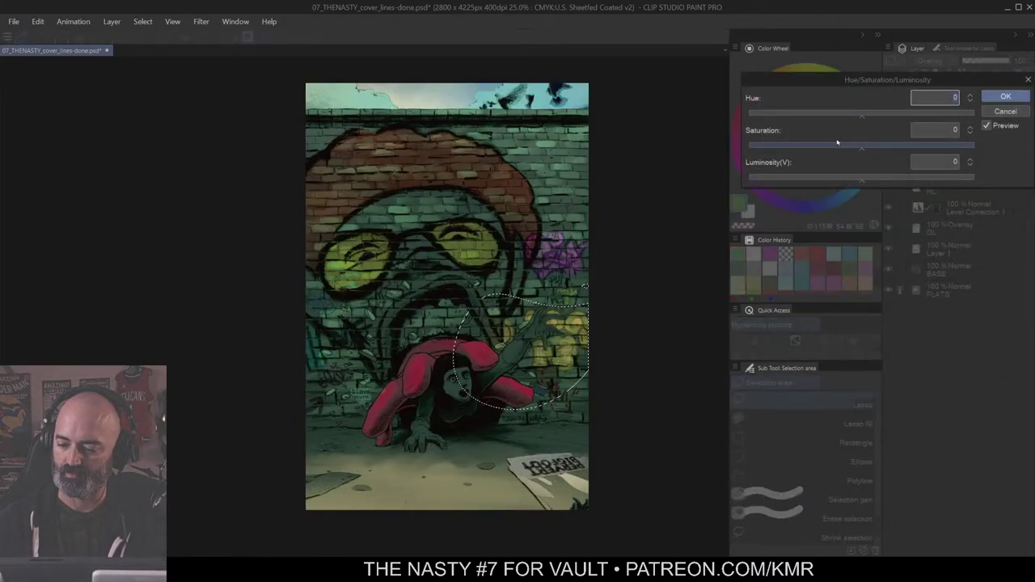
{"action": "left_click", "coordinate": [809, 150]}
{"action": "left_click_drag", "start_coordinate": [809, 150], "coordinate": [806, 151]}
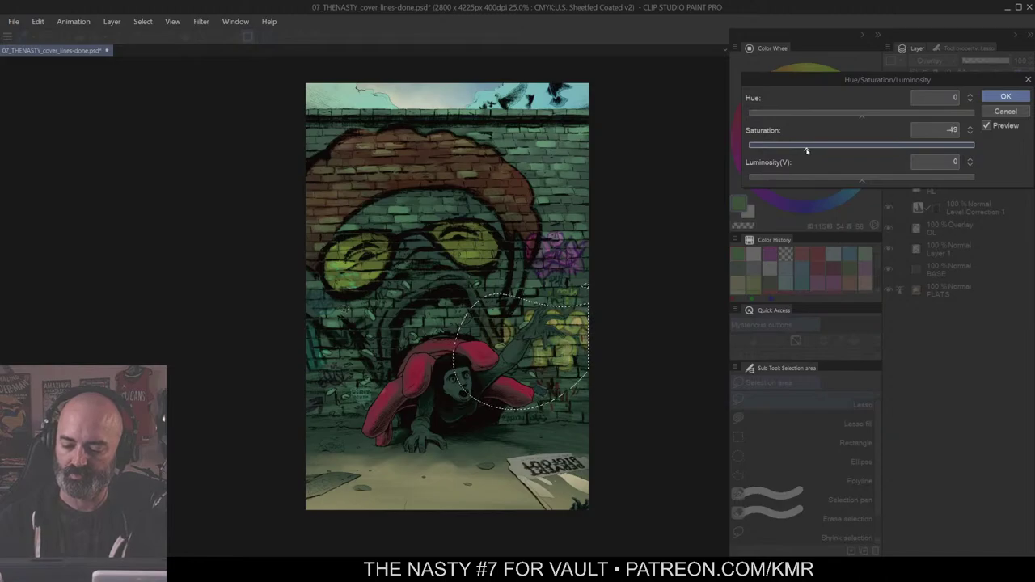
{"action": "left_click", "coordinate": [845, 179]}
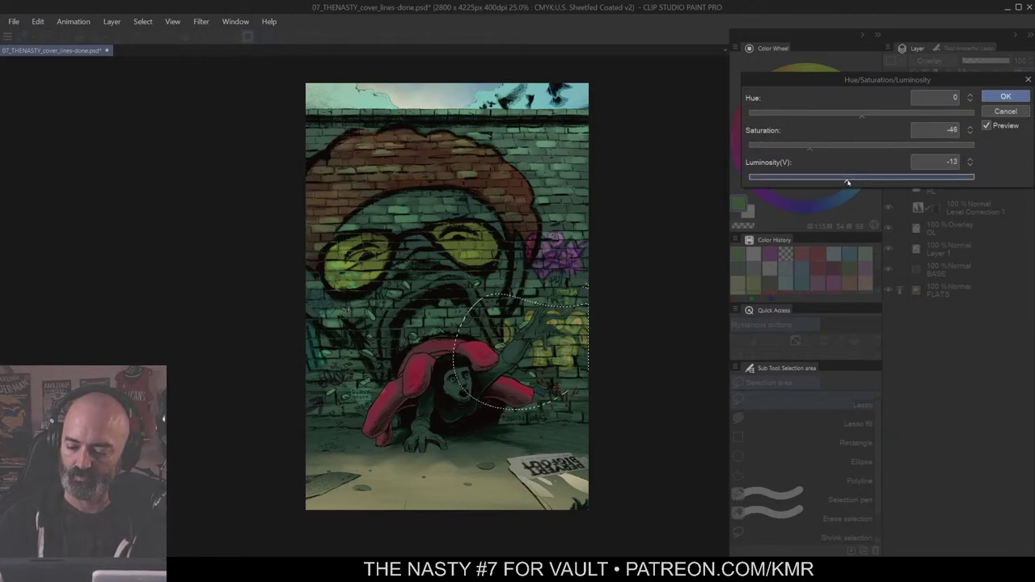
{"action": "left_click_drag", "start_coordinate": [887, 115], "coordinate": [963, 121]}
{"action": "left_click", "coordinate": [1003, 97]}
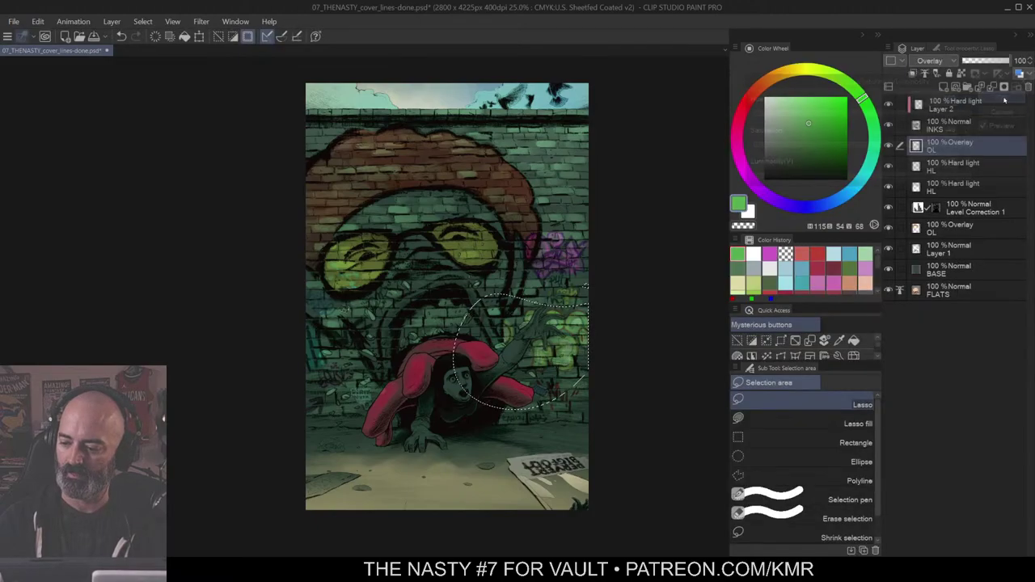
{"action": "key", "text": "ctrl+d"}
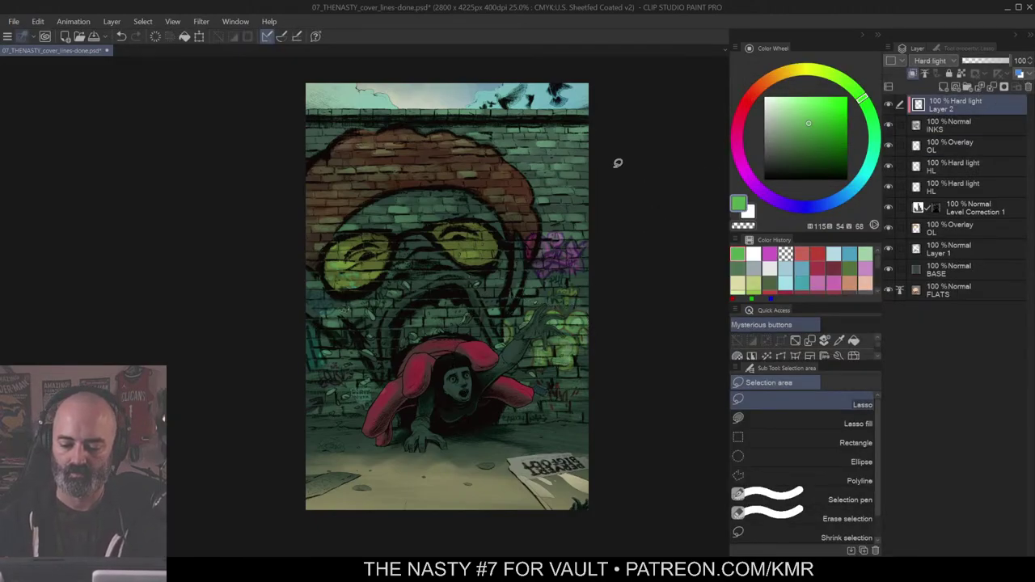
Step: Tint the mural's upper lip purple on the upper OL layer with Krupuk Wash 4, using 323, 47, 70
{"action": "key", "text": "w"}
{"action": "key", "text": "ctrl+space"}
{"action": "left_click", "coordinate": [455, 312]}
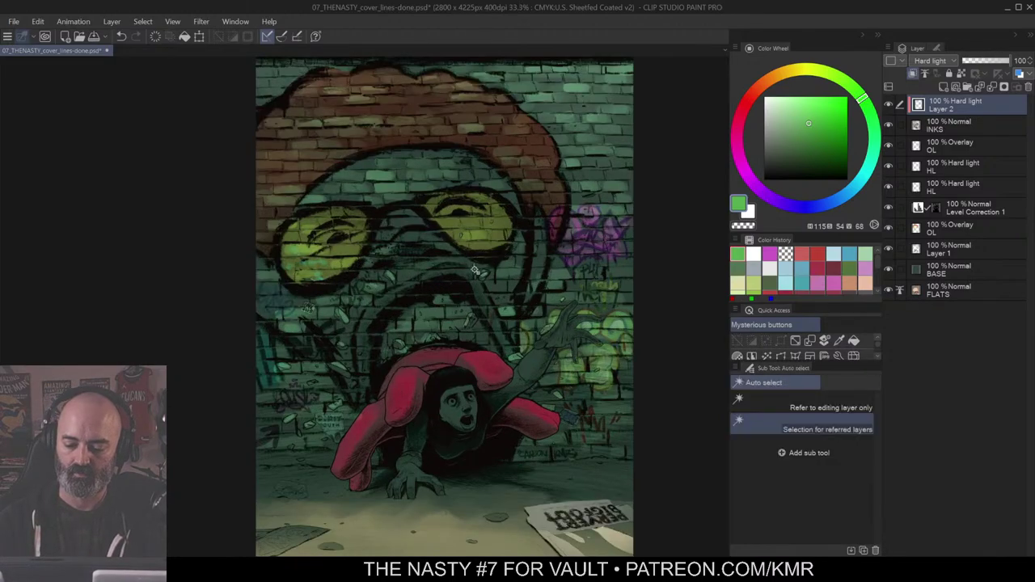
{"action": "key", "text": "b"}
{"action": "left_click", "coordinate": [920, 136]}
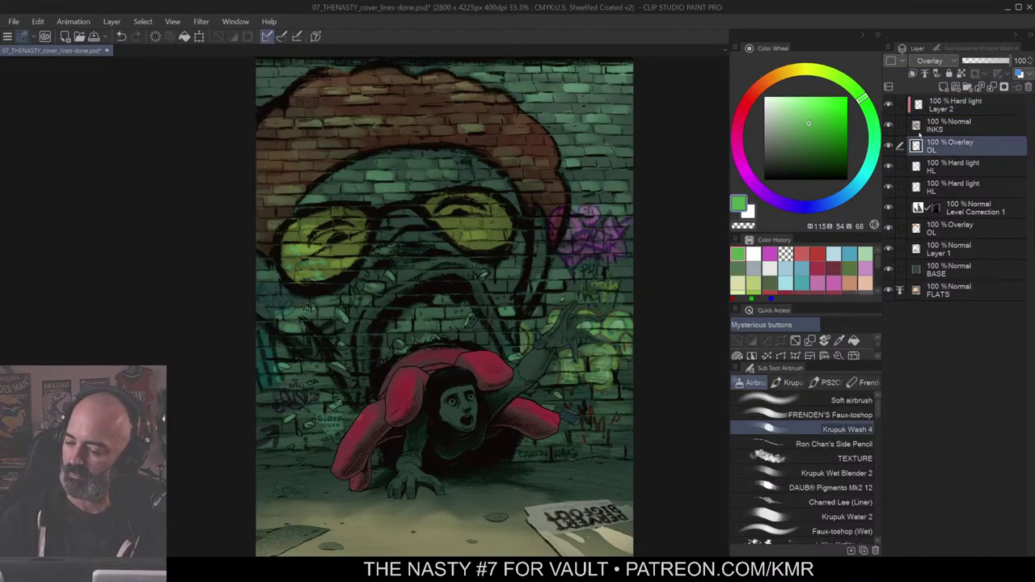
{"action": "left_click", "coordinate": [744, 112]}
{"action": "left_click", "coordinate": [810, 118]}
{"action": "left_click", "coordinate": [738, 146]}
{"action": "left_click", "coordinate": [803, 122]}
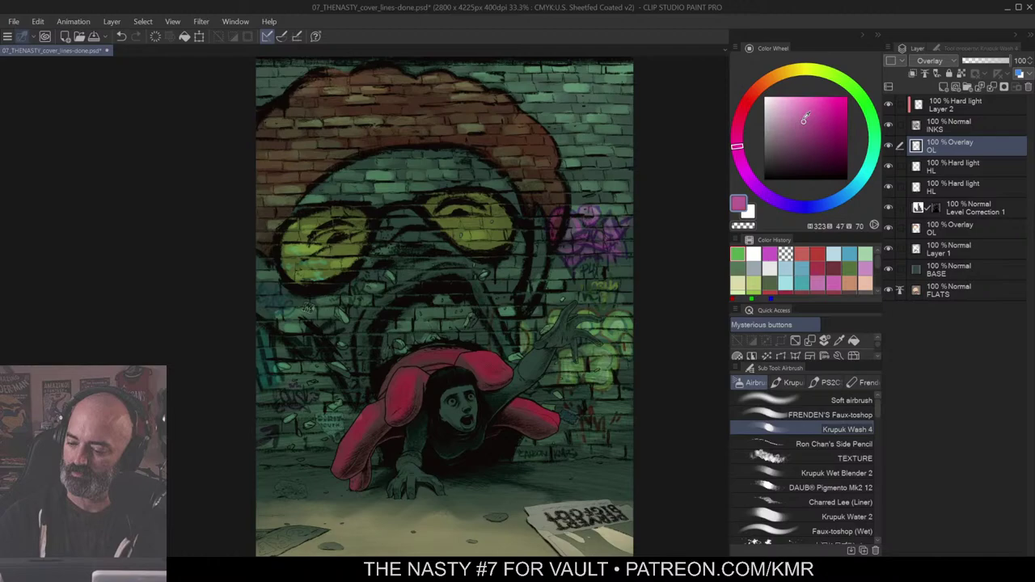
{"action": "left_click", "coordinate": [847, 426]}
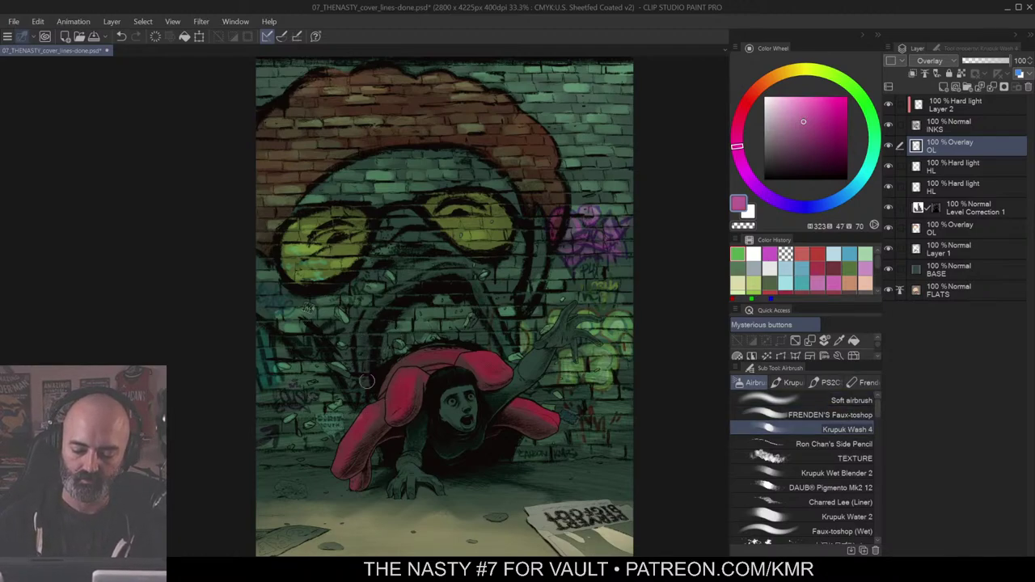
{"action": "mouse_move", "coordinate": [367, 381]}
{"action": "left_mouse_down"}
{"action": "mouse_move", "coordinate": [371, 311]}
{"action": "mouse_move", "coordinate": [426, 278]}
{"action": "mouse_move", "coordinate": [476, 279]}
{"action": "left_mouse_up"}
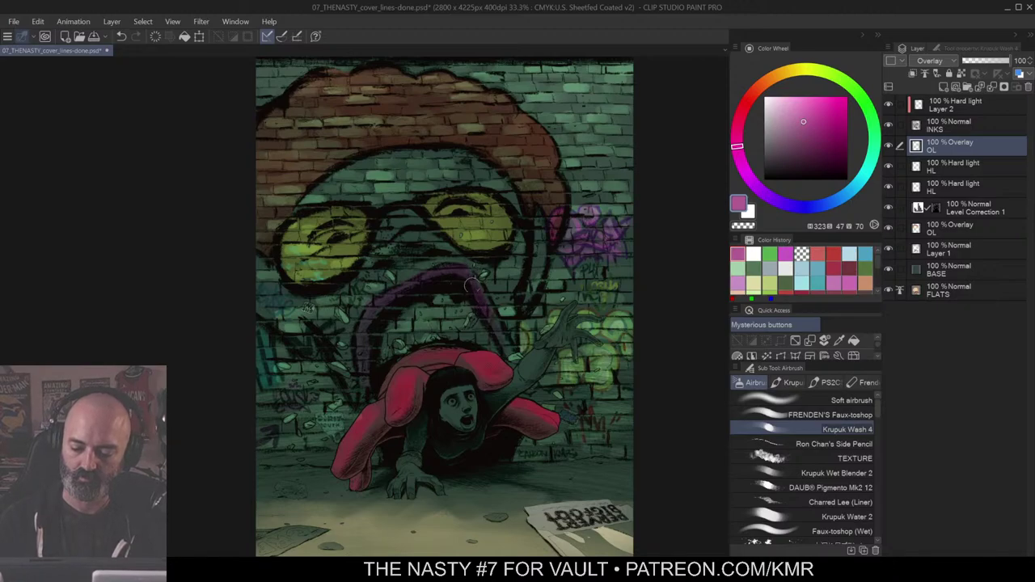
Step: Clean up stray purple around the mural's upper lip with Krupuk Wash 4 set to transparent on the upper OL layer
{"action": "key", "text": "m"}
{"action": "left_click", "coordinate": [917, 188], "text": "ctrl"}
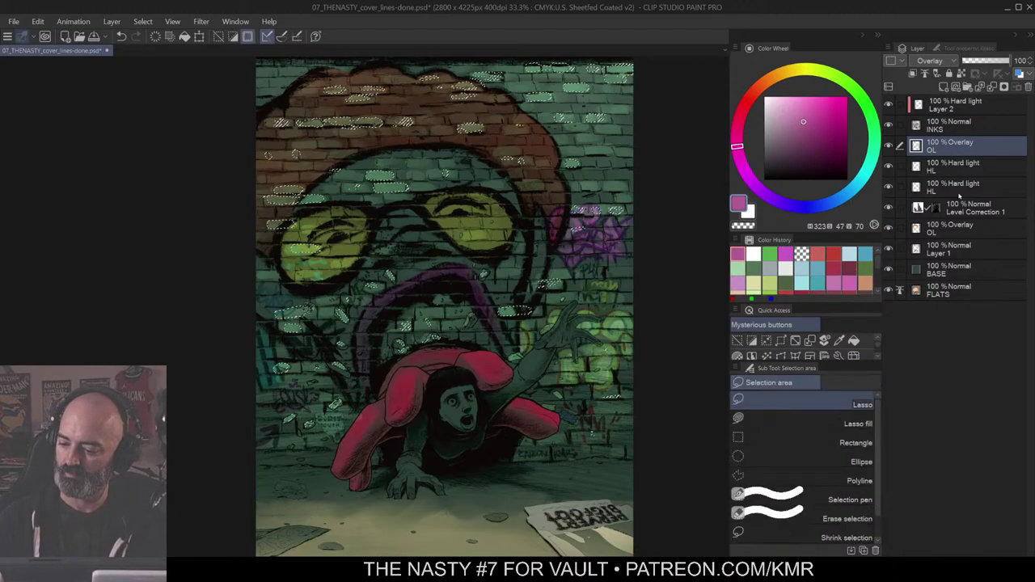
{"action": "key", "text": "ctrl+d"}
{"action": "key", "text": "c"}
{"action": "key", "text": "b"}
{"action": "mouse_move", "coordinate": [410, 289]}
{"action": "left_mouse_down"}
{"action": "mouse_move", "coordinate": [454, 266]}
{"action": "mouse_move", "coordinate": [475, 318]}
{"action": "mouse_move", "coordinate": [388, 296]}
{"action": "mouse_move", "coordinate": [418, 286]}
{"action": "mouse_move", "coordinate": [380, 302]}
{"action": "left_mouse_up"}
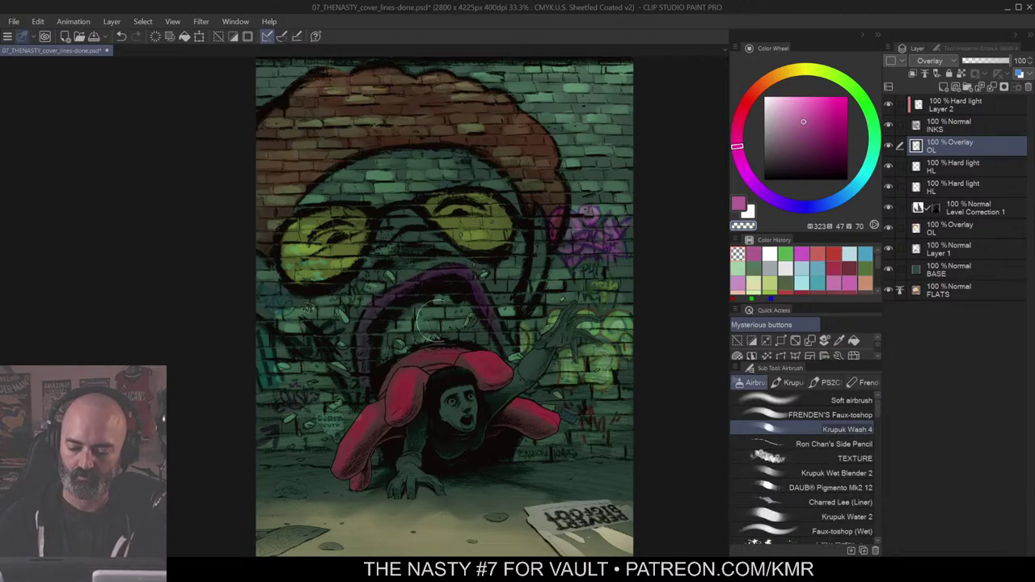
{"action": "key", "text": "ctrl+space"}
{"action": "left_click_drag", "start_coordinate": [548, 323], "coordinate": [510, 323]}
{"action": "left_click_drag", "start_coordinate": [573, 320], "coordinate": [627, 256]}
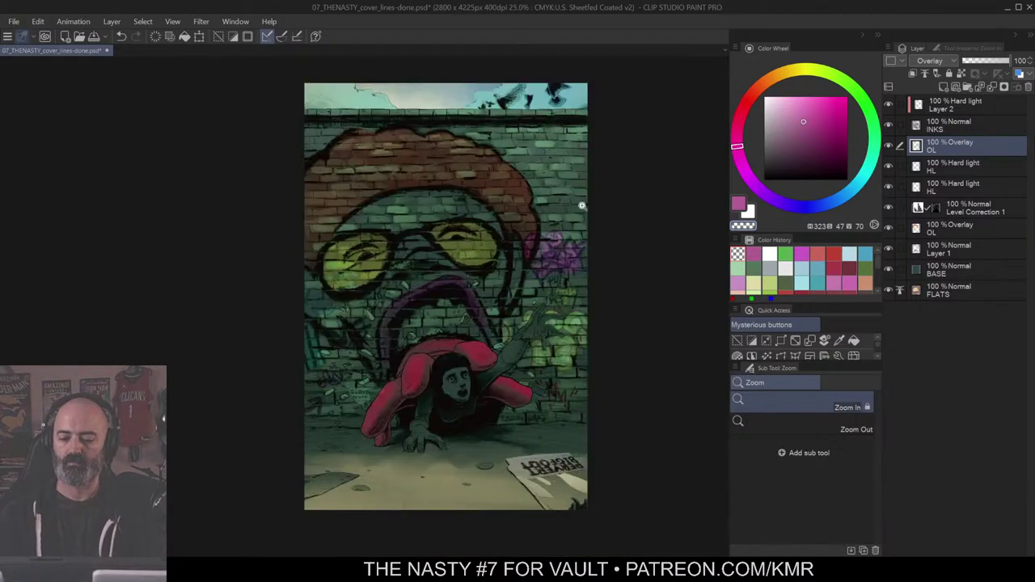
Step: View the upper OL layer in isolation, restore the other layers, and lasso the mural's purple upper lip
{"action": "key", "text": "ctrl+d"}
{"action": "key", "text": "m"}
{"action": "key", "text": "w"}
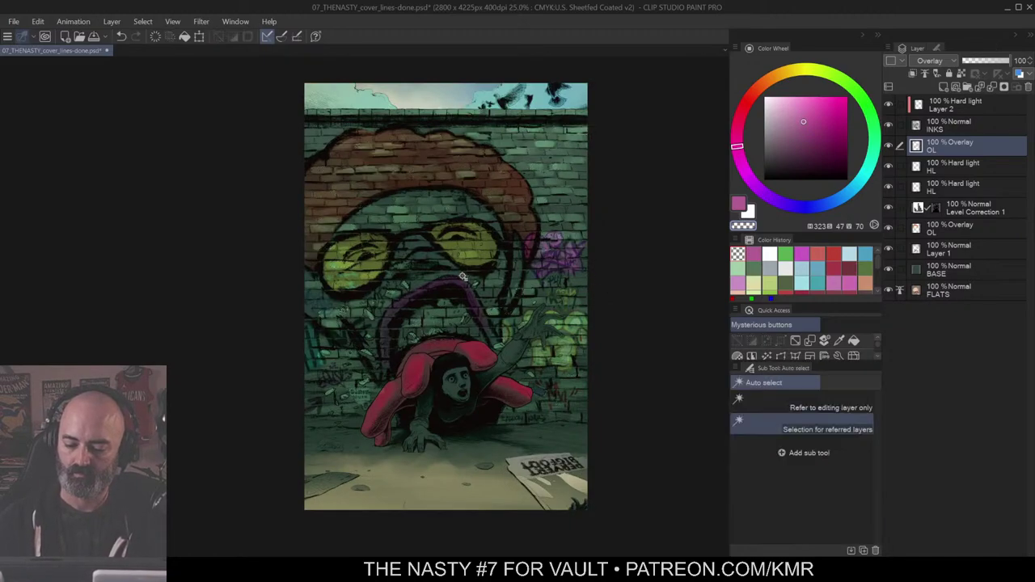
{"action": "key", "text": "m"}
{"action": "left_click_drag", "start_coordinate": [642, 226], "coordinate": [637, 227]}
{"action": "left_click", "coordinate": [888, 147], "text": "alt"}
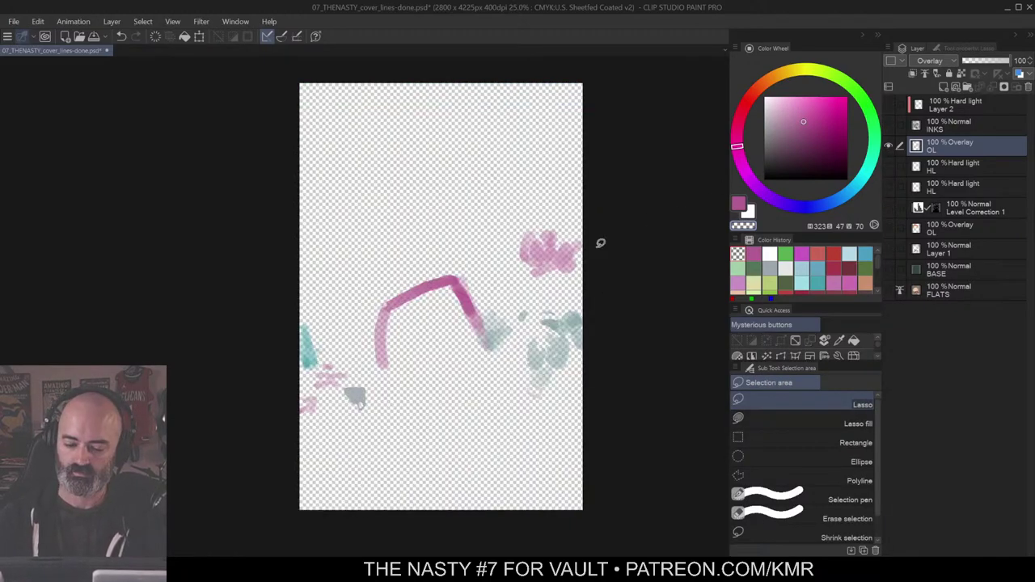
{"action": "left_click", "coordinate": [888, 146], "text": "alt"}
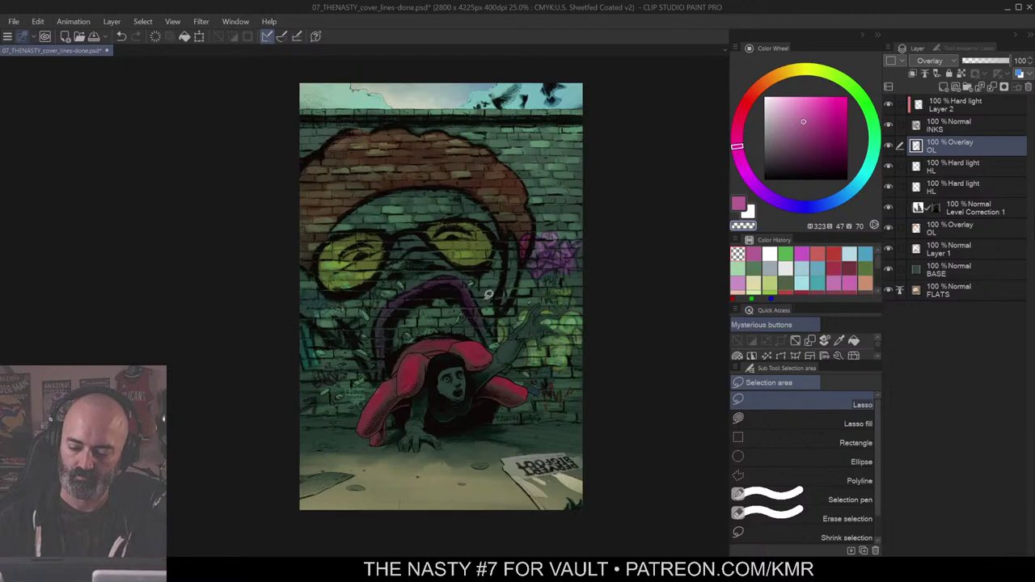
{"action": "mouse_move", "coordinate": [490, 295]}
{"action": "left_mouse_down"}
{"action": "mouse_move", "coordinate": [489, 357]}
{"action": "mouse_move", "coordinate": [402, 373]}
{"action": "mouse_move", "coordinate": [369, 324]}
{"action": "mouse_move", "coordinate": [478, 275]}
{"action": "left_mouse_up"}
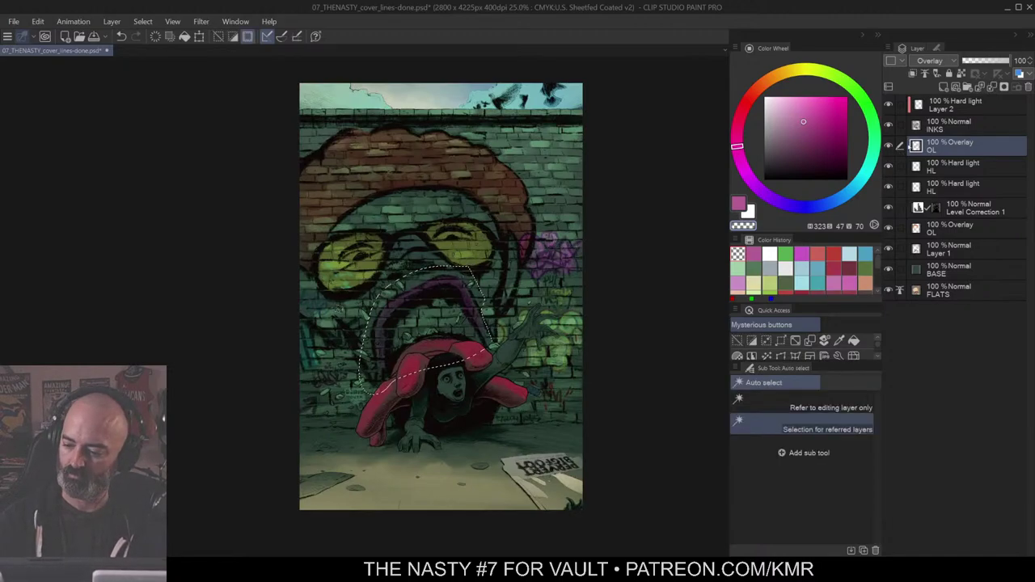
Step: Shift the selected upper lip tint to a muted violet with Hue/Saturation/Luminosity, and clear the selection
{"action": "key", "text": "ctrl+u"}
{"action": "left_click_drag", "start_coordinate": [862, 178], "coordinate": [887, 185]}
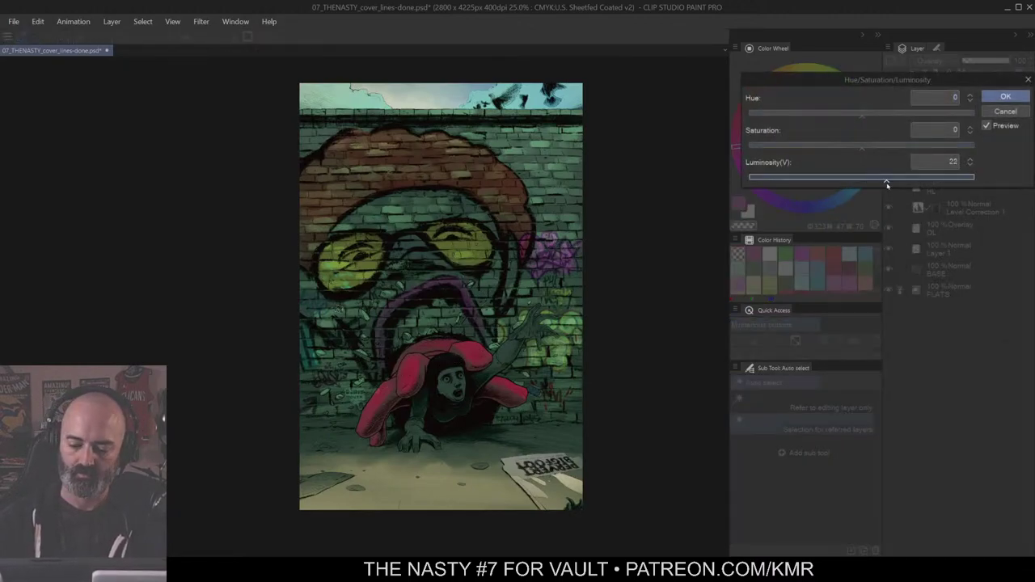
{"action": "left_click_drag", "start_coordinate": [862, 148], "coordinate": [837, 150]}
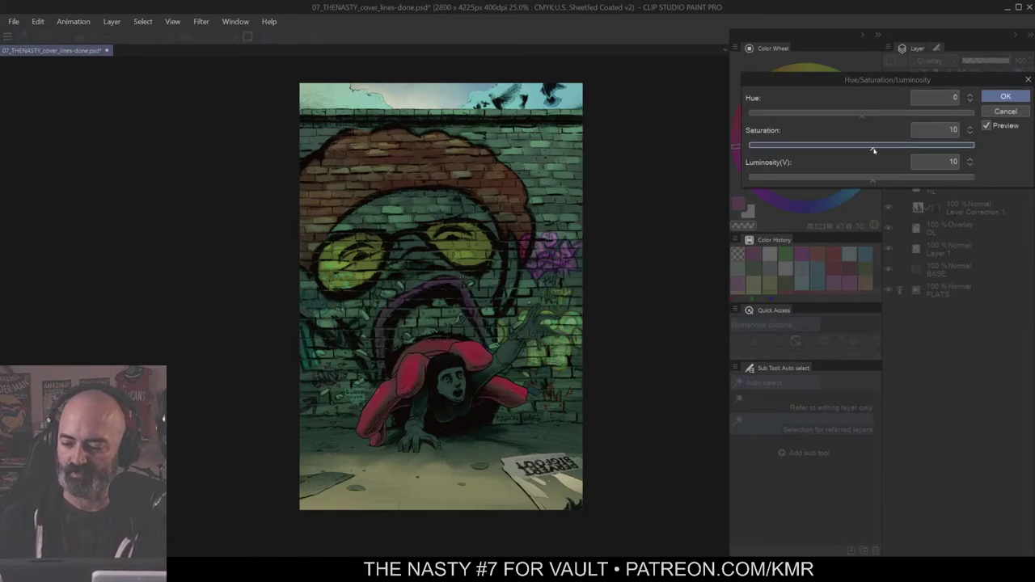
{"action": "mouse_move", "coordinate": [862, 117]}
{"action": "left_mouse_down"}
{"action": "mouse_move", "coordinate": [841, 121]}
{"action": "mouse_move", "coordinate": [878, 120]}
{"action": "left_mouse_up"}
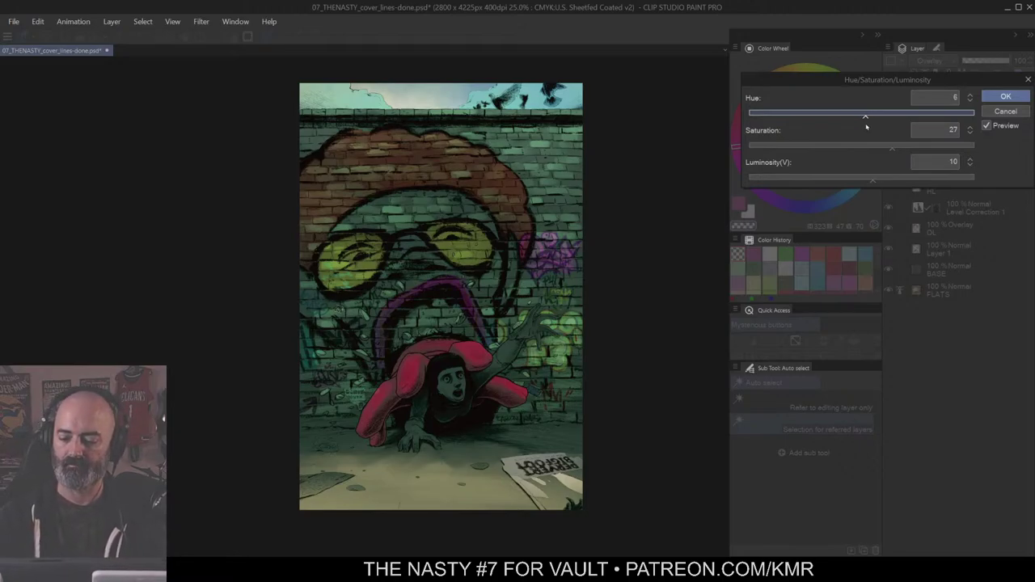
{"action": "left_click_drag", "start_coordinate": [867, 127], "coordinate": [965, 119]}
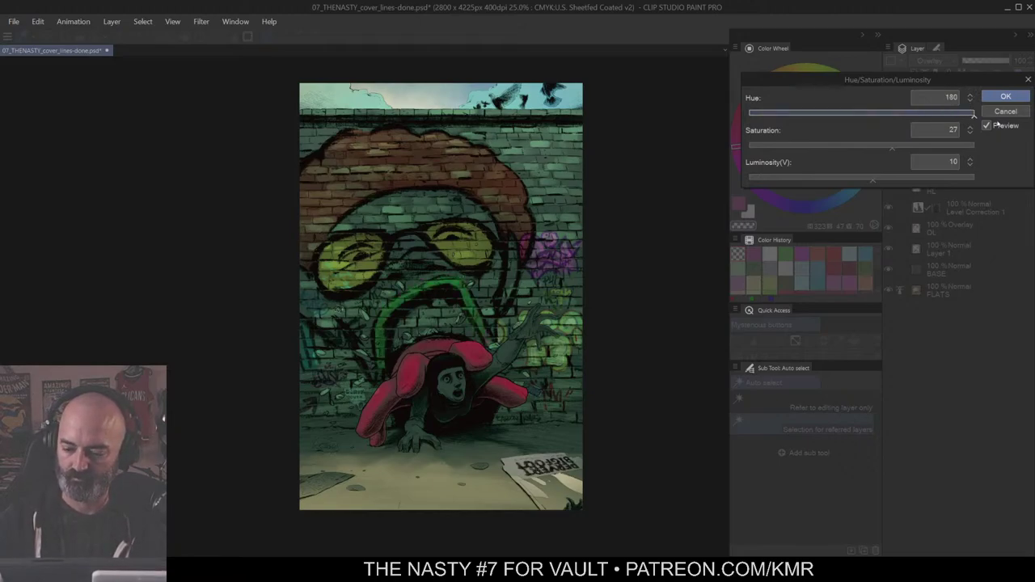
{"action": "left_click_drag", "start_coordinate": [860, 124], "coordinate": [857, 124]}
{"action": "left_click_drag", "start_coordinate": [857, 126], "coordinate": [849, 159]}
{"action": "left_click", "coordinate": [1006, 97]}
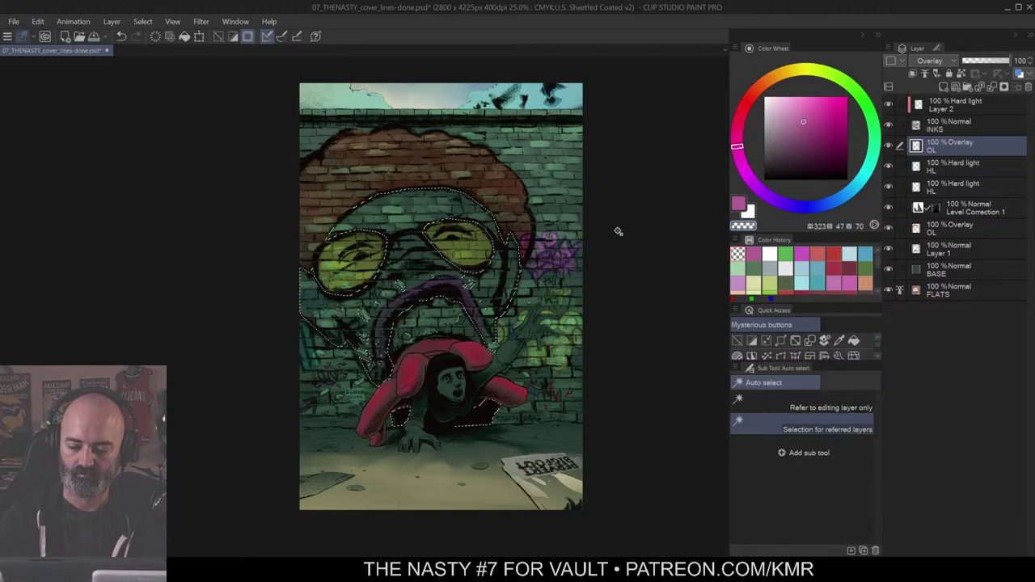
{"action": "key", "text": "ctrl+d"}
{"action": "key", "text": "b"}
{"action": "scroll", "coordinate": [626, 157], "scroll_direction": "down", "scroll_amount": 1}
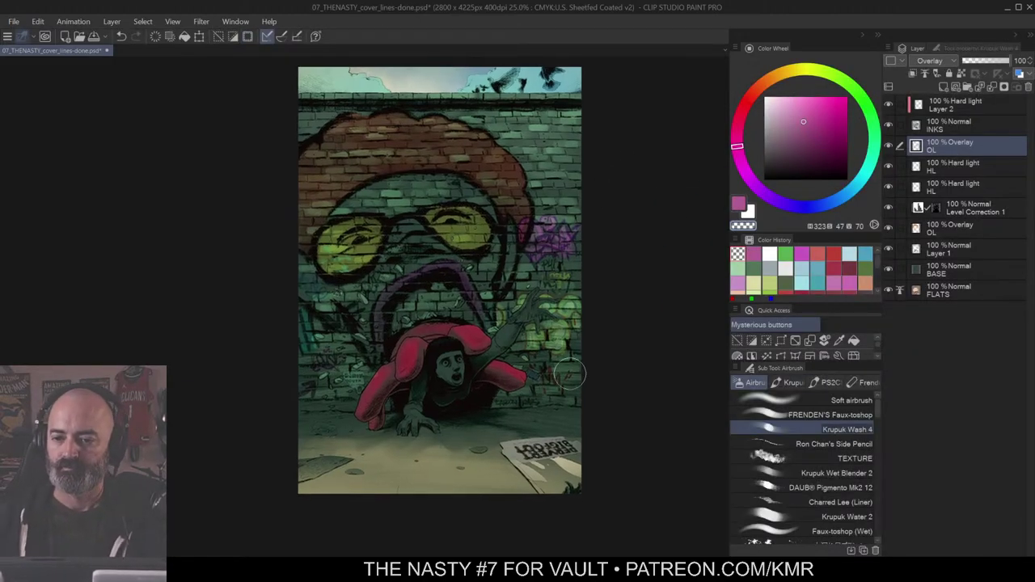
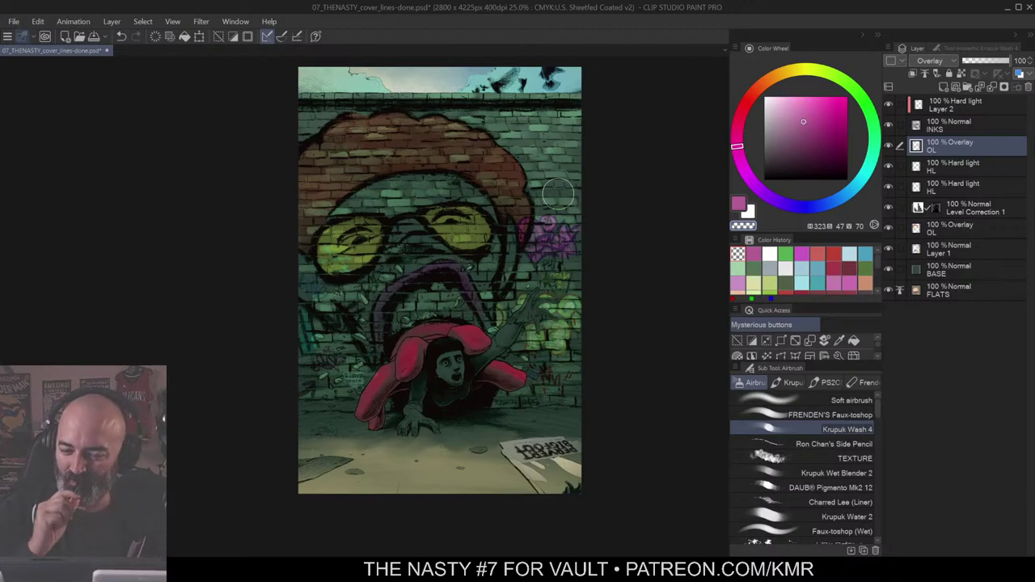
Step: Auto-select the mural's face and wash it with warm yellow 44, 39, 88 using Krupuk Wash 4 on the upper OL layer
{"action": "key", "text": "m"}
{"action": "left_click", "coordinate": [607, 196]}
{"action": "left_click_drag", "start_coordinate": [610, 211], "coordinate": [624, 185]}
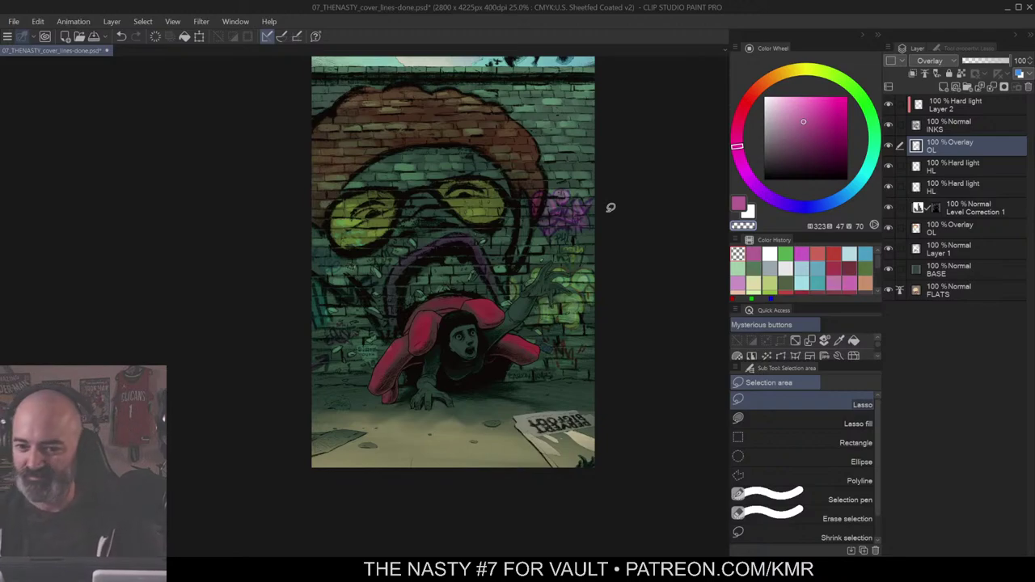
{"action": "left_click_drag", "start_coordinate": [622, 213], "coordinate": [617, 209]}
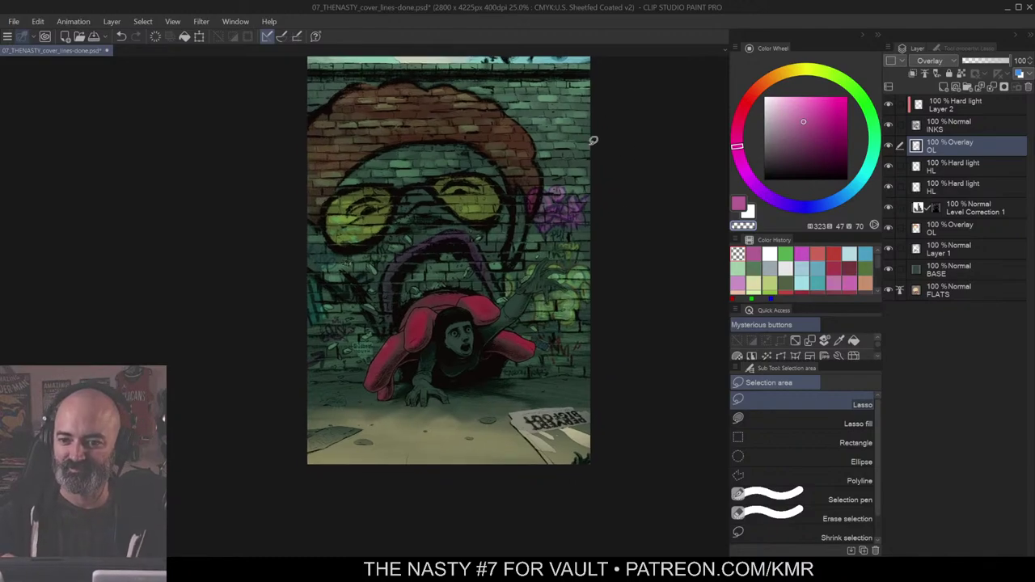
{"action": "key", "text": "w"}
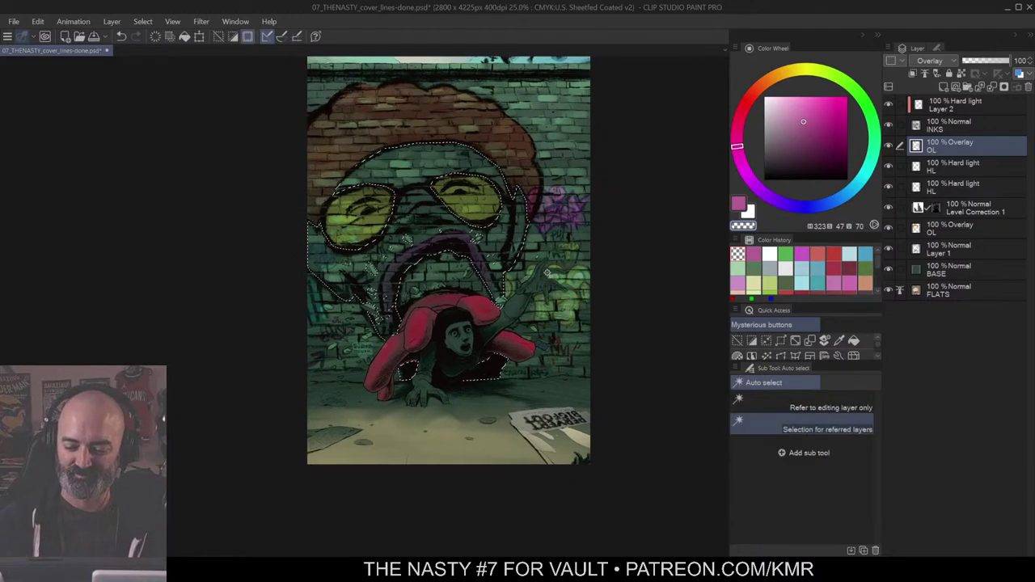
{"action": "key", "text": "b"}
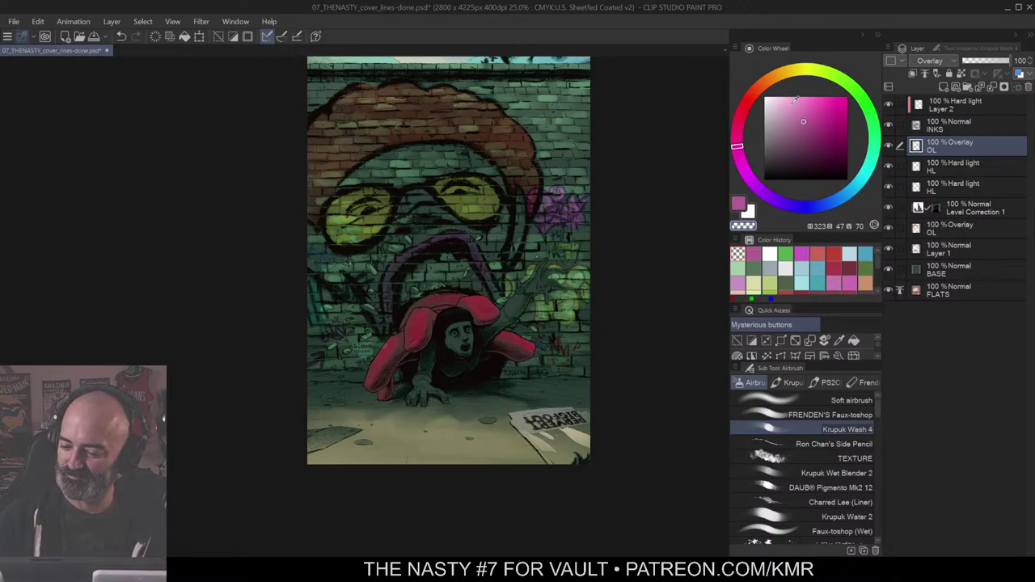
{"action": "left_click", "coordinate": [790, 81]}
{"action": "left_click", "coordinate": [796, 106]}
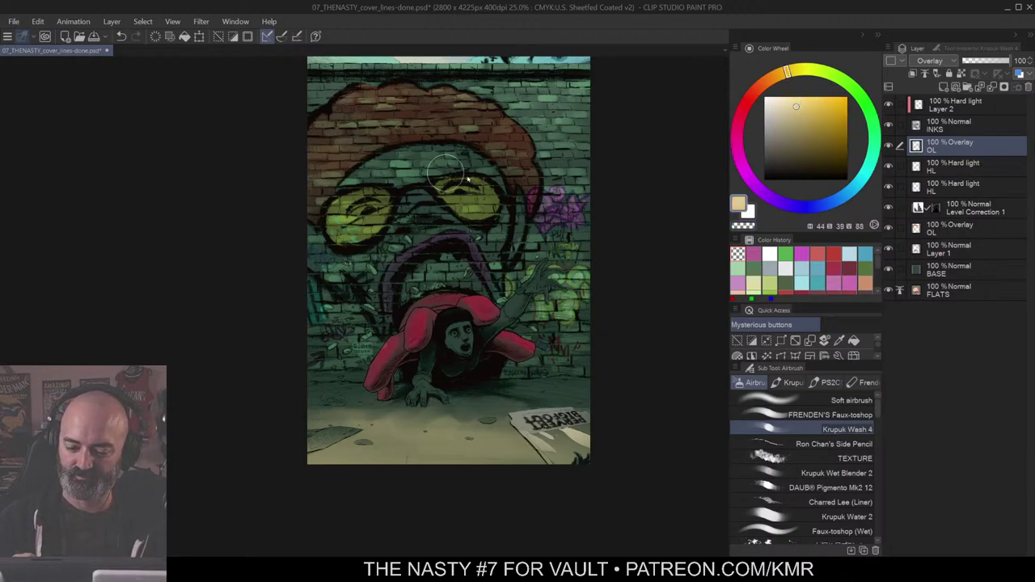
{"action": "mouse_move", "coordinate": [450, 153]}
{"action": "left_mouse_down"}
{"action": "mouse_move", "coordinate": [389, 210]}
{"action": "mouse_move", "coordinate": [438, 213]}
{"action": "mouse_move", "coordinate": [419, 244]}
{"action": "mouse_move", "coordinate": [452, 257]}
{"action": "mouse_move", "coordinate": [440, 303]}
{"action": "left_mouse_up"}
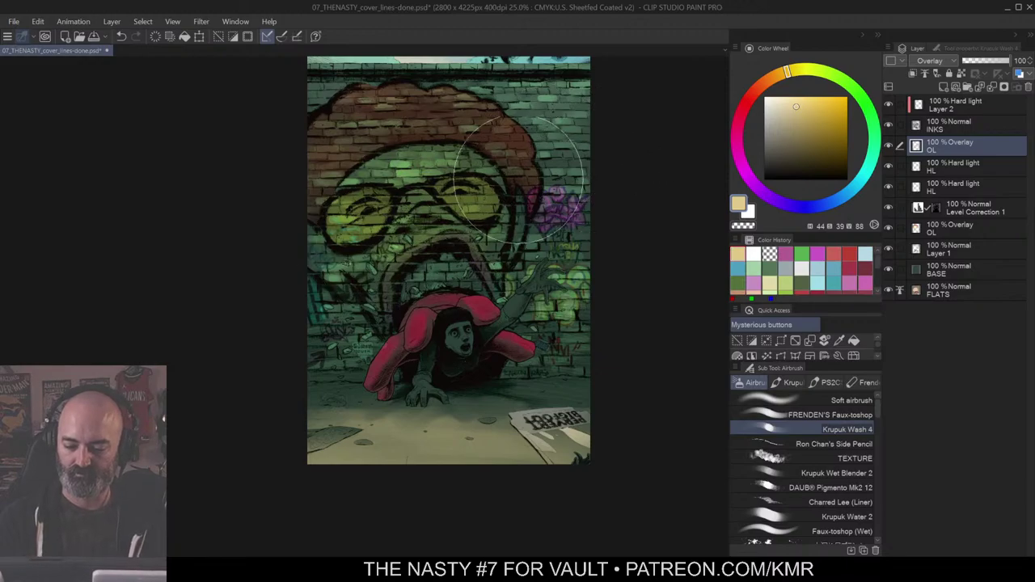
Step: Shift the selected face tint towards pink with hue -42, saturation 65 and luminosity 56
{"action": "key", "text": "ctrl+u"}
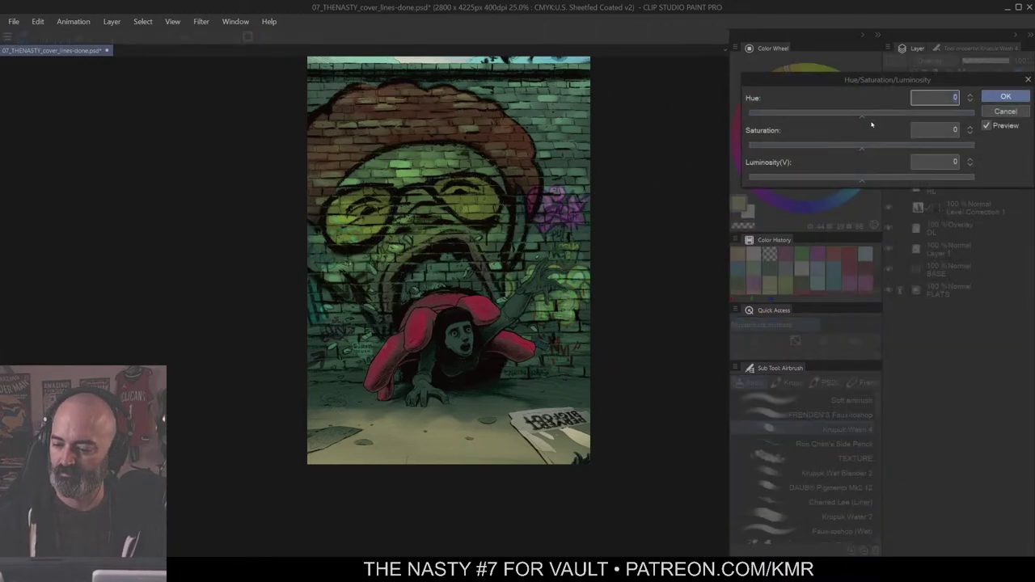
{"action": "left_click_drag", "start_coordinate": [868, 122], "coordinate": [799, 130]}
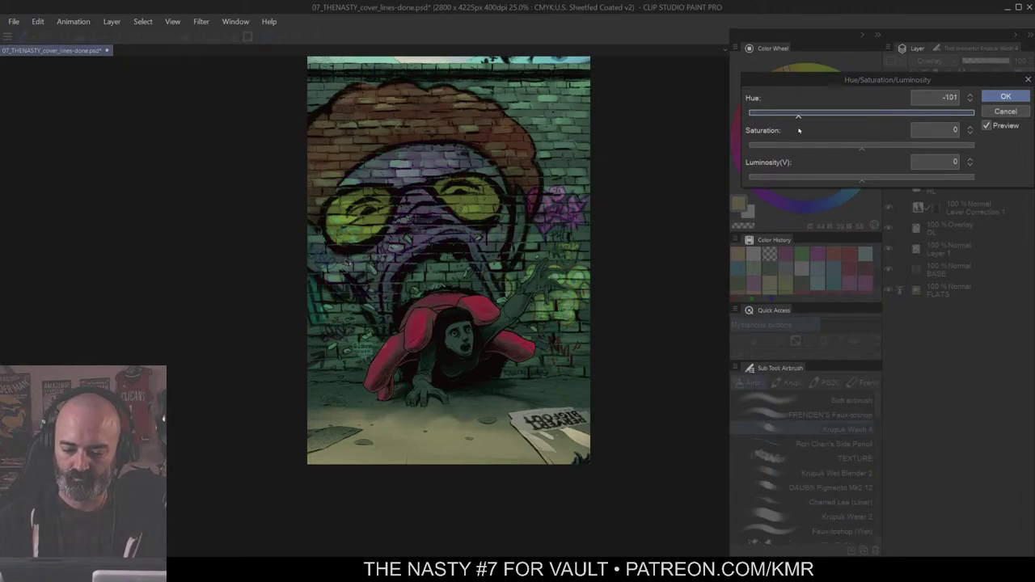
{"action": "left_click", "coordinate": [905, 147]}
{"action": "left_click", "coordinate": [925, 179]}
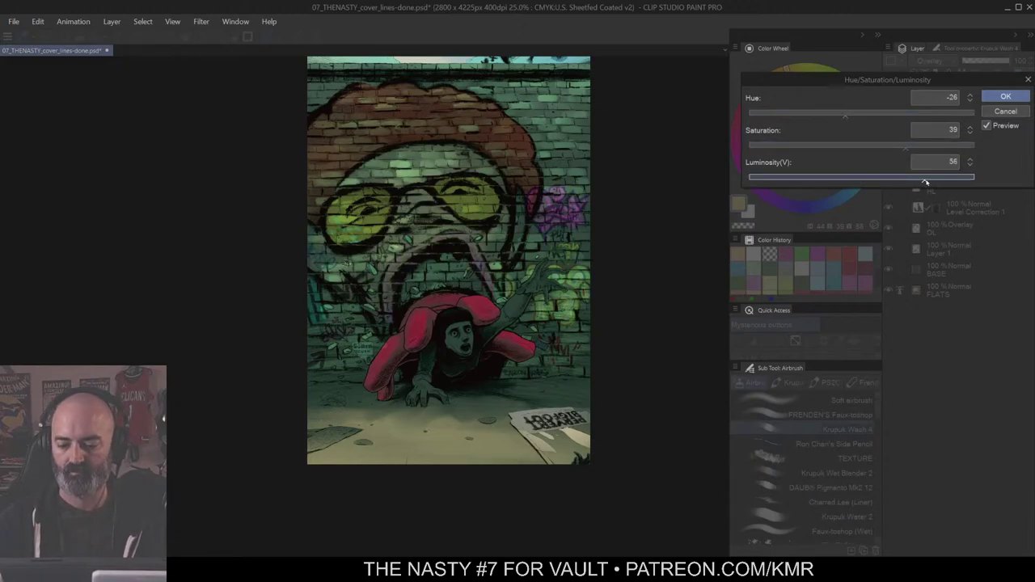
{"action": "mouse_move", "coordinate": [926, 181]}
{"action": "left_mouse_down"}
{"action": "mouse_move", "coordinate": [936, 181]}
{"action": "mouse_move", "coordinate": [928, 185]}
{"action": "left_mouse_up"}
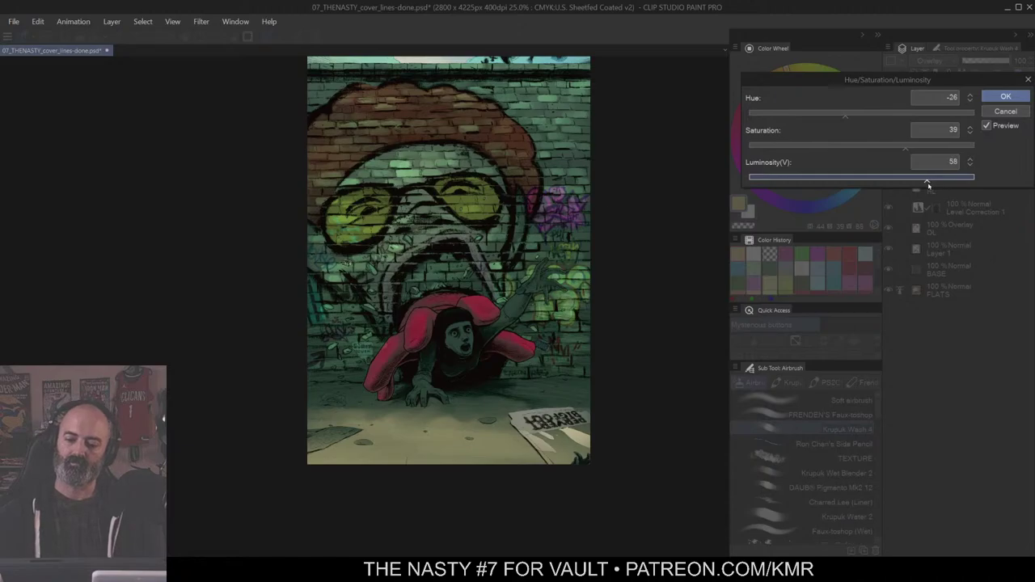
{"action": "mouse_move", "coordinate": [938, 145]}
{"action": "left_mouse_down"}
{"action": "mouse_move", "coordinate": [913, 147]}
{"action": "mouse_move", "coordinate": [935, 147]}
{"action": "left_mouse_up"}
{"action": "left_click_drag", "start_coordinate": [846, 115], "coordinate": [837, 123]}
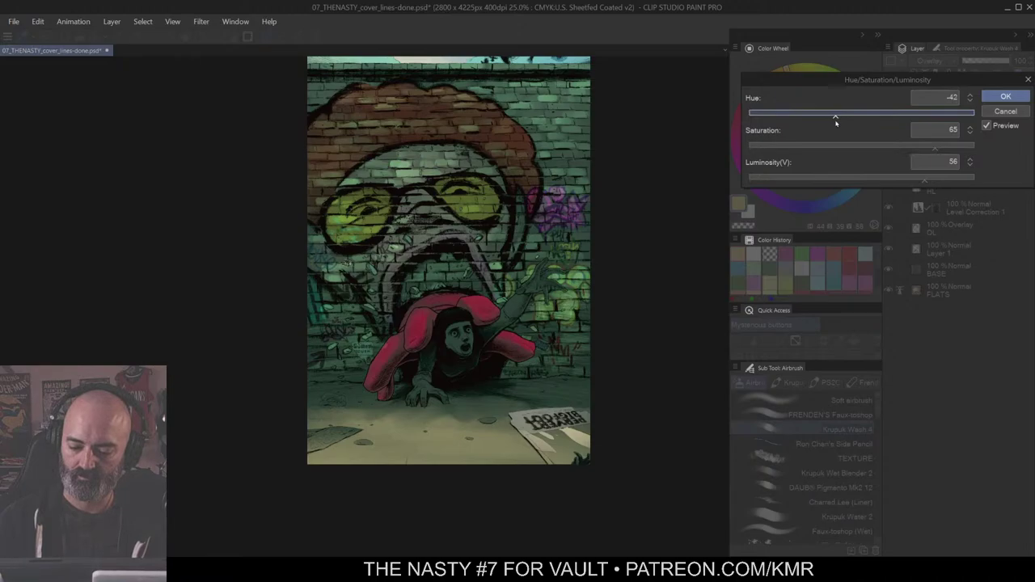
{"action": "left_click", "coordinate": [989, 96]}
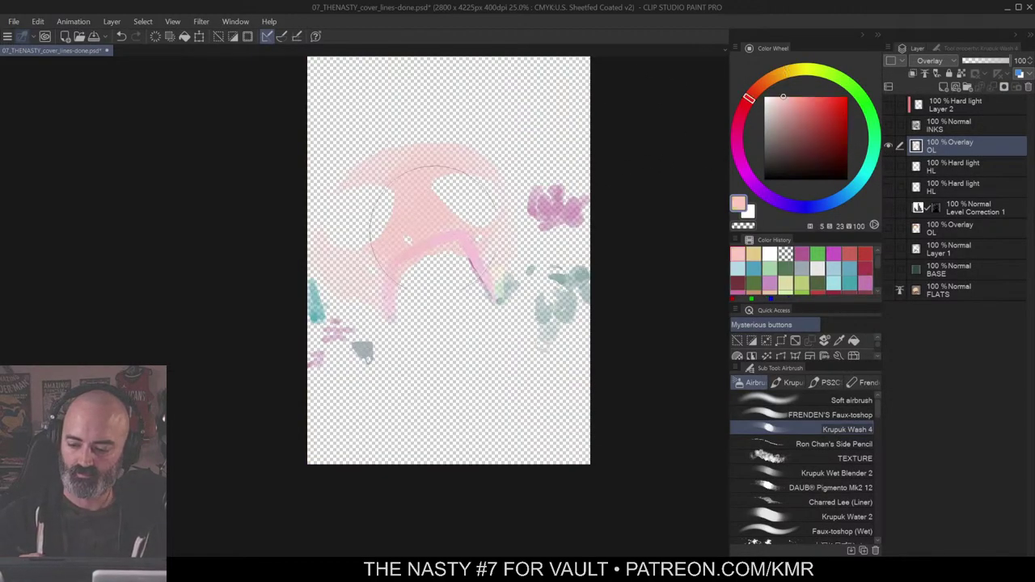
Step: Sample the face's pink 5, 23, 100 from the isolated OL layer, restore all layers, and reselect the mural's face with hidden selection edges
{"action": "left_click", "coordinate": [889, 146], "text": "alt"}
{"action": "left_click", "coordinate": [621, 236], "text": "alt"}
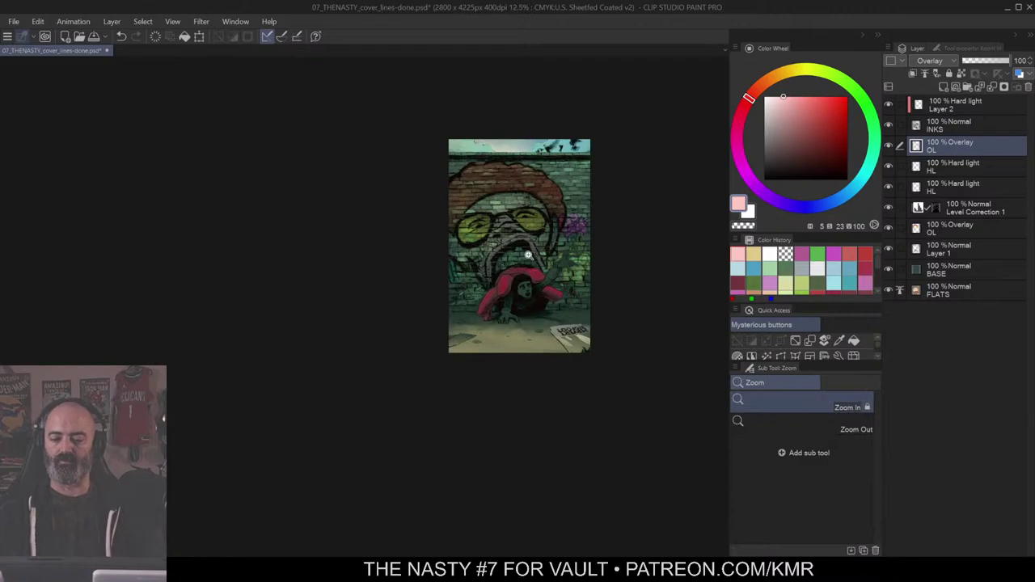
{"action": "scroll", "coordinate": [528, 255], "scroll_direction": "up", "scroll_amount": 4}
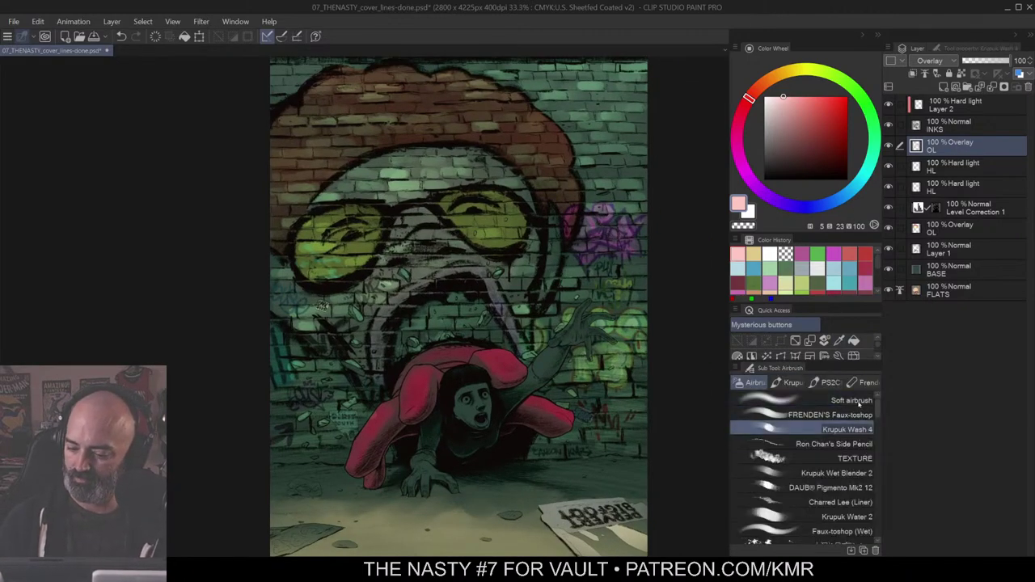
{"action": "key", "text": "w"}
{"action": "left_click", "coordinate": [428, 172]}
{"action": "key", "text": "ctrl+h"}
Step: Wash the pink over the mural's nose and both cheeks below the glasses with a smaller Krupuk Wash 4 brush
{"action": "key", "text": "b"}
{"action": "mouse_move", "coordinate": [341, 178]}
{"action": "left_mouse_down"}
{"action": "mouse_move", "coordinate": [444, 172]}
{"action": "mouse_move", "coordinate": [404, 173]}
{"action": "mouse_move", "coordinate": [423, 178]}
{"action": "mouse_move", "coordinate": [414, 176]}
{"action": "mouse_move", "coordinate": [479, 162]}
{"action": "mouse_move", "coordinate": [332, 201]}
{"action": "mouse_move", "coordinate": [453, 166]}
{"action": "left_mouse_up"}
{"action": "key", "text": "ctrl+z"}
{"action": "key", "text": "bracketleft"}
{"action": "key", "text": "bracketleft"}
{"action": "key", "text": "bracketleft"}
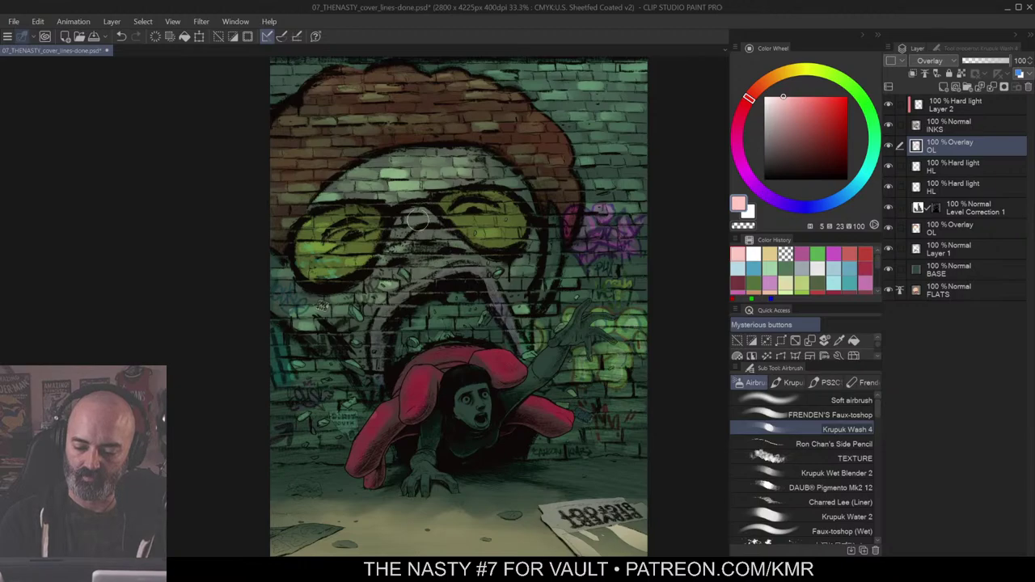
{"action": "mouse_move", "coordinate": [418, 220]}
{"action": "left_mouse_down"}
{"action": "mouse_move", "coordinate": [434, 224]}
{"action": "mouse_move", "coordinate": [426, 250]}
{"action": "left_mouse_up"}
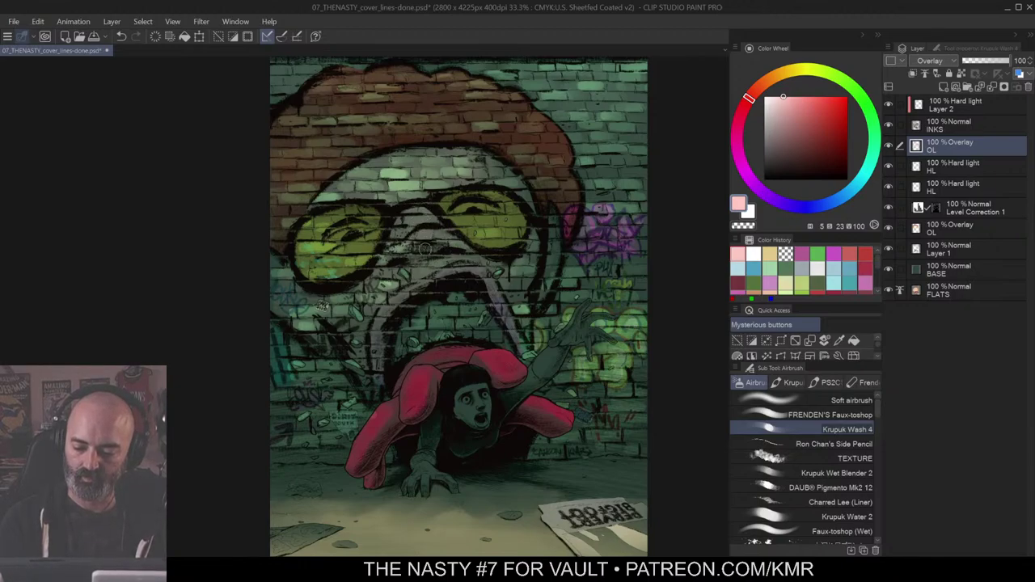
{"action": "mouse_move", "coordinate": [390, 278]}
{"action": "left_mouse_down"}
{"action": "mouse_move", "coordinate": [373, 290]}
{"action": "mouse_move", "coordinate": [392, 305]}
{"action": "mouse_move", "coordinate": [359, 291]}
{"action": "mouse_move", "coordinate": [301, 312]}
{"action": "mouse_move", "coordinate": [290, 292]}
{"action": "mouse_move", "coordinate": [343, 307]}
{"action": "mouse_move", "coordinate": [357, 295]}
{"action": "left_mouse_up"}
{"action": "left_click_drag", "start_coordinate": [503, 285], "coordinate": [522, 279]}
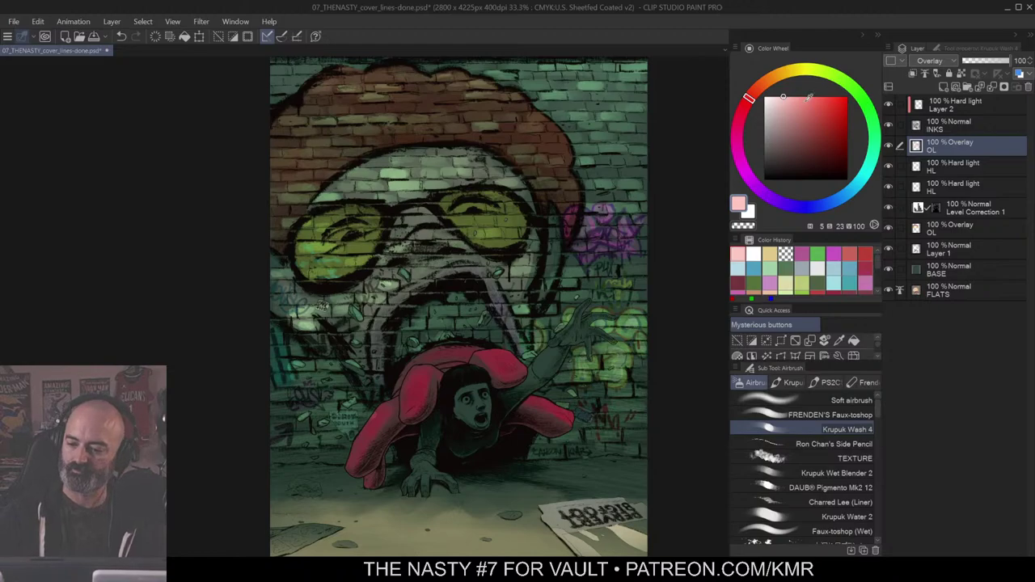
Step: Tint the mural's upper lip with muted red 5, 55, 78
{"action": "left_click", "coordinate": [809, 114]}
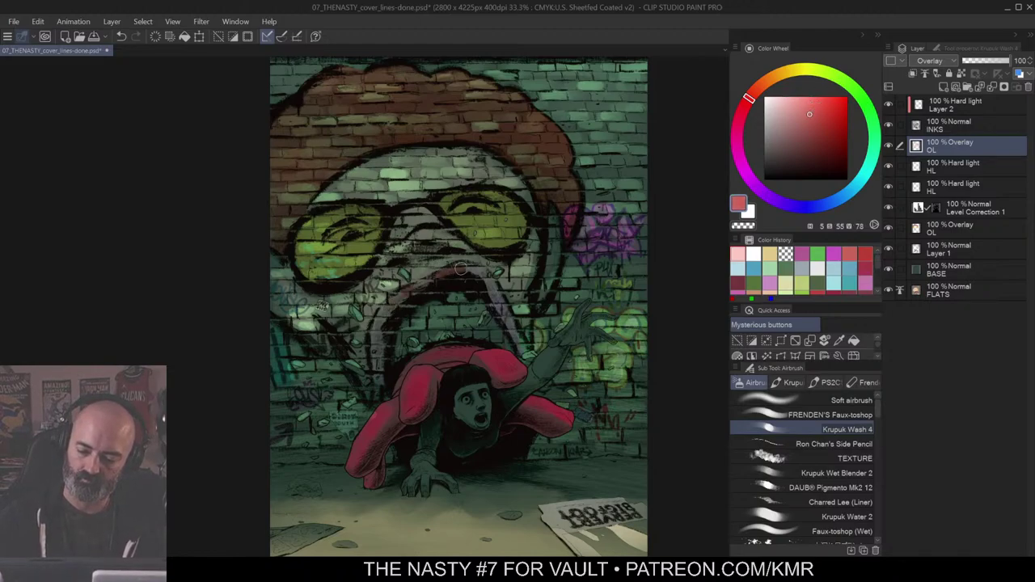
Step: Paint a muted red brush stroke over the mural's upper lip on the OL overlay layer
{"action": "mouse_move", "coordinate": [461, 268]}
{"action": "left_mouse_down"}
{"action": "mouse_move", "coordinate": [380, 324]}
{"action": "mouse_move", "coordinate": [490, 284]}
{"action": "left_mouse_up"}
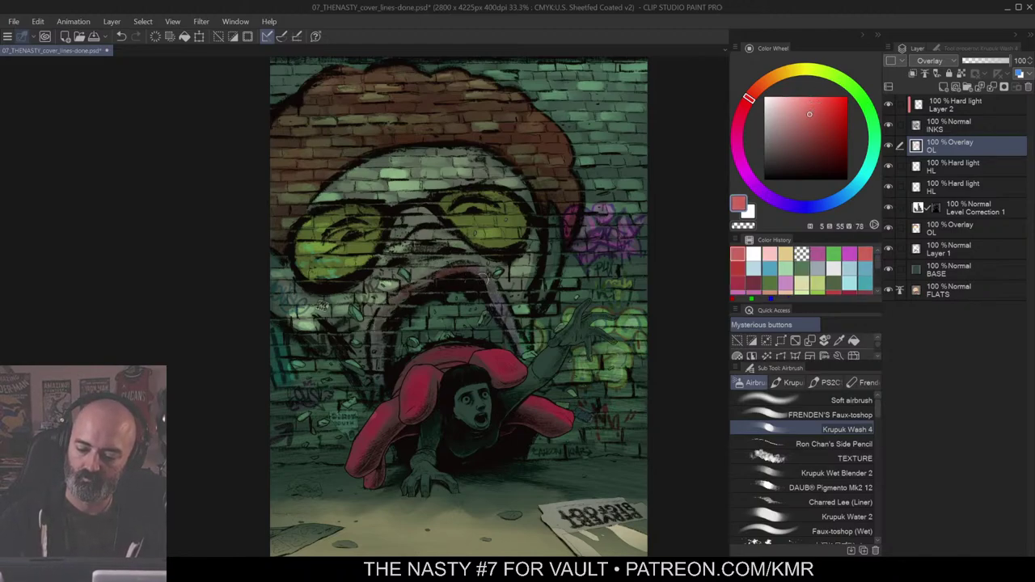
{"action": "key", "text": "ctrl+space"}
{"action": "left_click", "coordinate": [495, 295], "text": "ctrl+alt"}
{"action": "left_click", "coordinate": [502, 311], "text": "ctrl"}
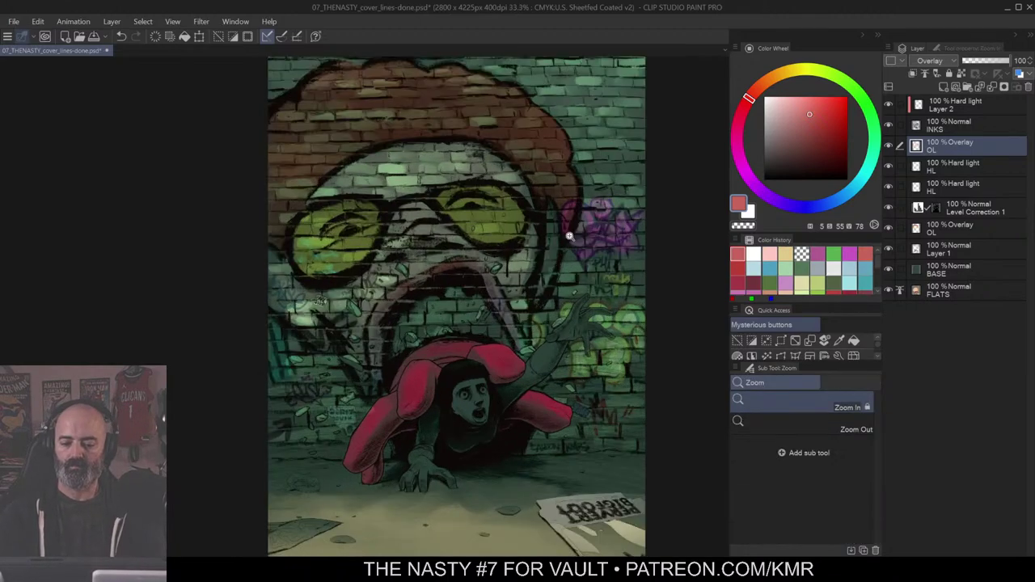
Step: Auto-select the brick area inside the mural's open mouth and hide the selection border before returning to the brush
{"action": "key", "text": "w"}
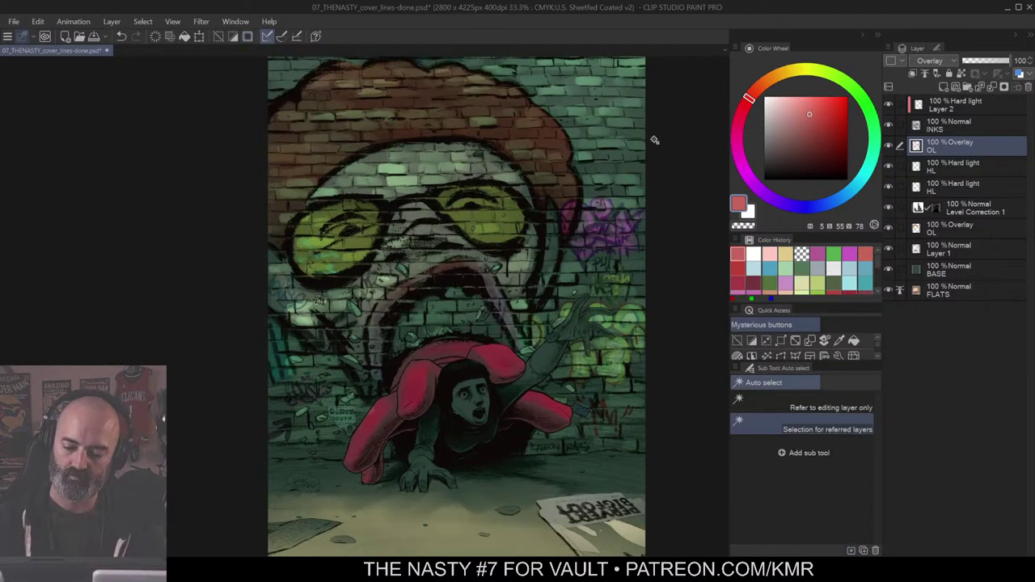
{"action": "key", "text": "b"}
{"action": "key", "text": "w"}
{"action": "left_click", "coordinate": [477, 304]}
{"action": "key", "text": "ctrl+d"}
{"action": "key", "text": "b"}
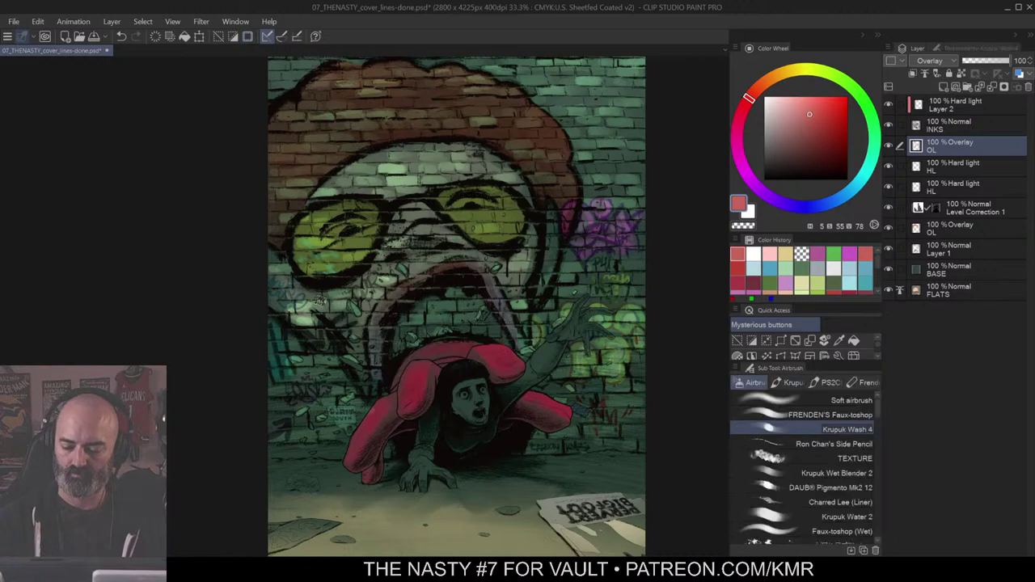
Step: Sample the pale green of the mural's forehead, try it inside the mouth, and add a new layer above the OL overlay layer
{"action": "key", "text": "alt"}
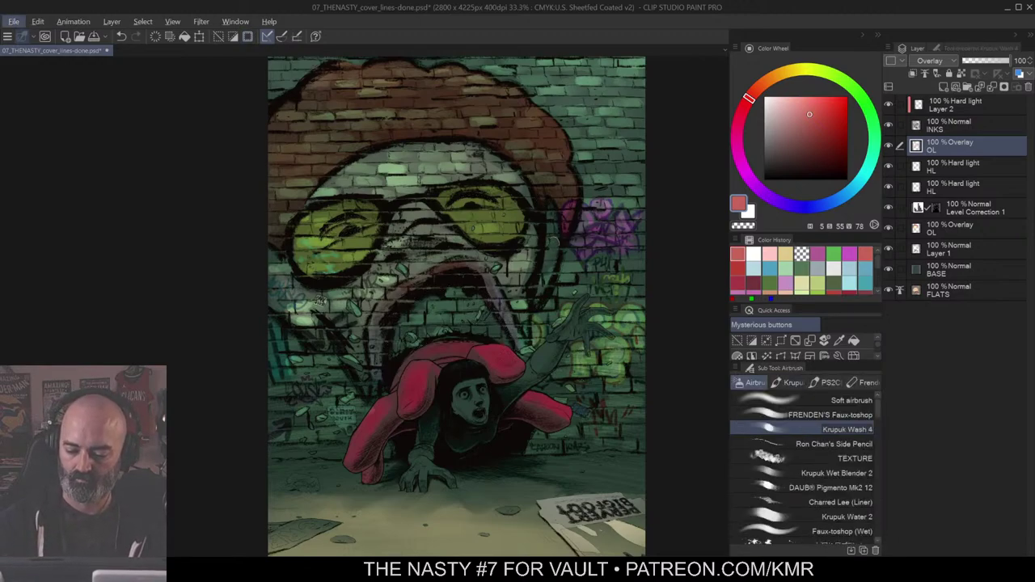
{"action": "left_click", "coordinate": [457, 171], "text": "alt"}
{"action": "mouse_move", "coordinate": [463, 260]}
{"action": "left_mouse_down"}
{"action": "mouse_move", "coordinate": [411, 324]}
{"action": "mouse_move", "coordinate": [493, 279]}
{"action": "mouse_move", "coordinate": [421, 325]}
{"action": "mouse_move", "coordinate": [473, 291]}
{"action": "left_mouse_up"}
{"action": "key", "text": "ctrl+z"}
{"action": "left_click", "coordinate": [915, 168]}
{"action": "key", "text": "ctrl+z"}
{"action": "key", "text": "ctrl+z"}
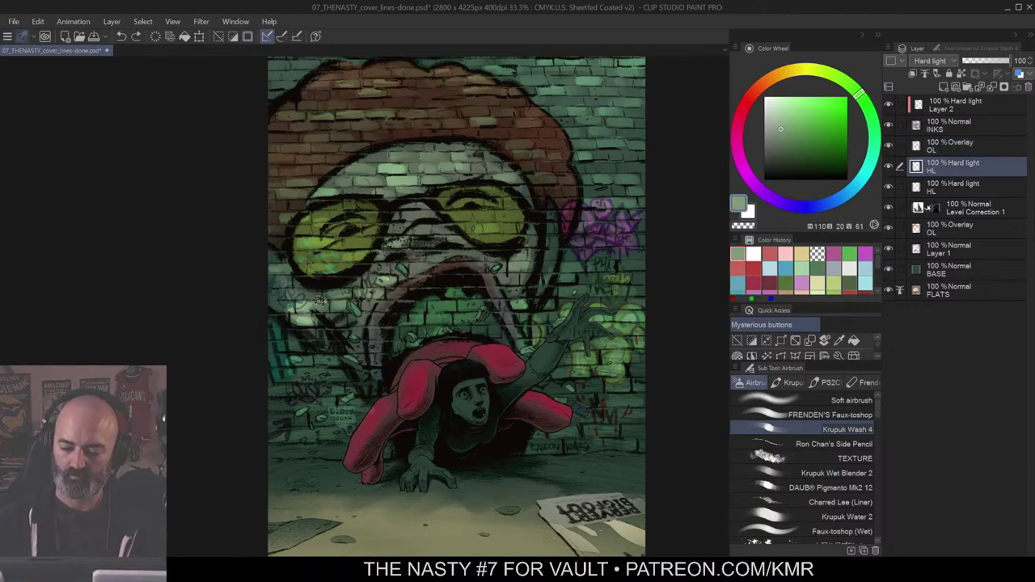
{"action": "left_click", "coordinate": [945, 87]}
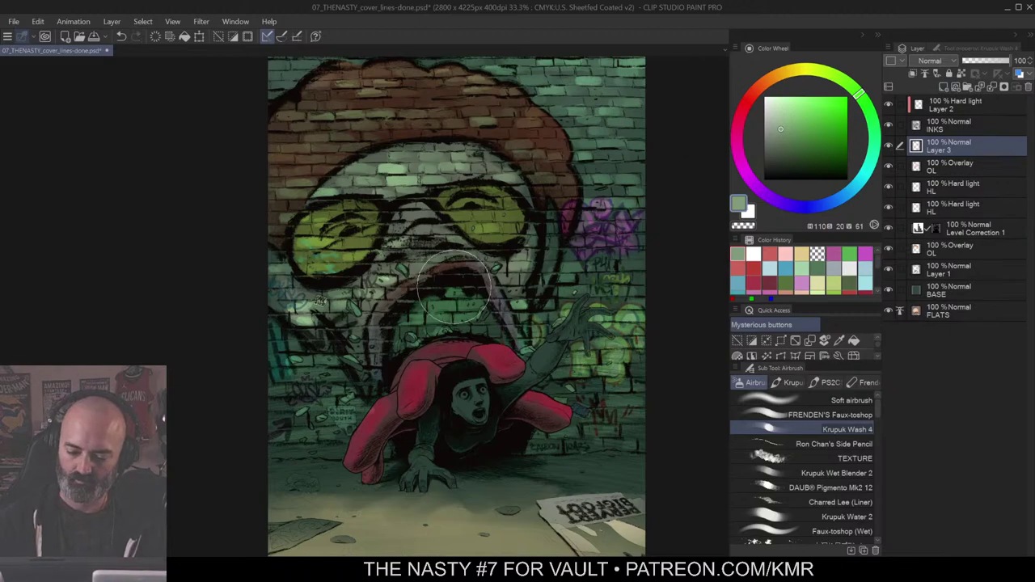
Step: Clear the mouth selection with the Lasso and review the whole cover composition
{"action": "left_click", "coordinate": [485, 327], "text": "ctrl+alt"}
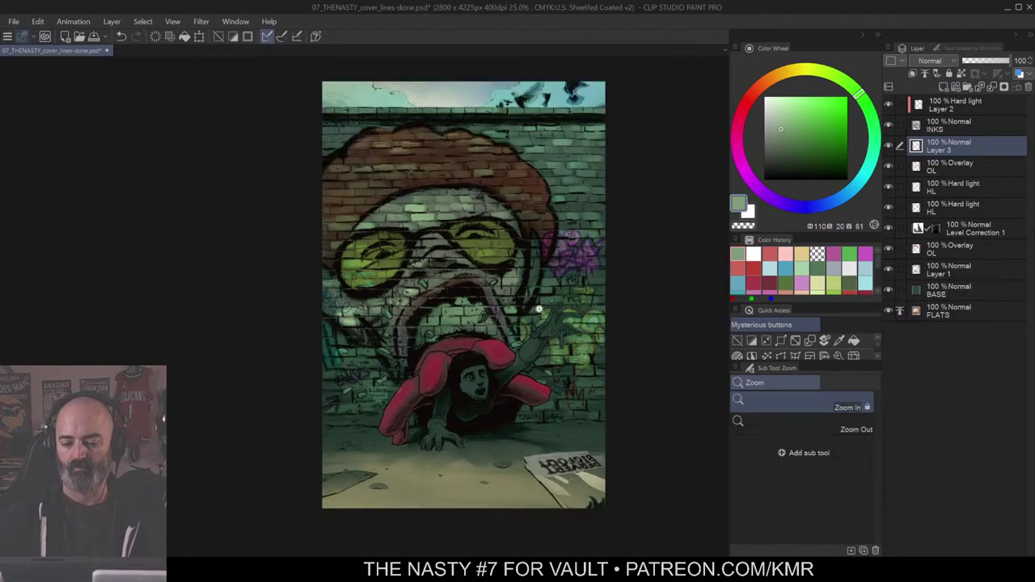
{"action": "left_click", "coordinate": [500, 341], "text": "ctrl"}
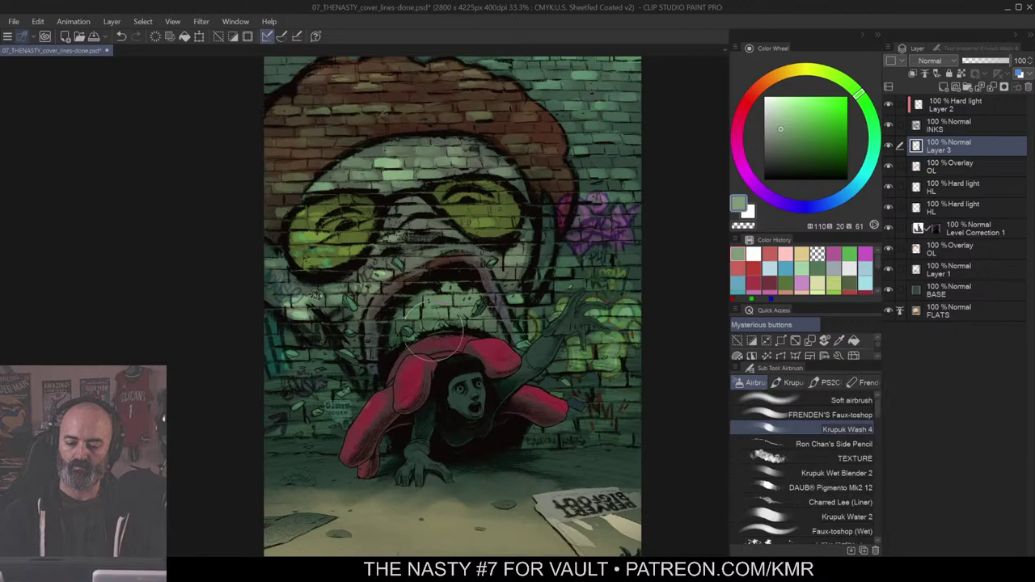
{"action": "left_click", "coordinate": [534, 329], "text": "ctrl+alt"}
{"action": "key", "text": "m"}
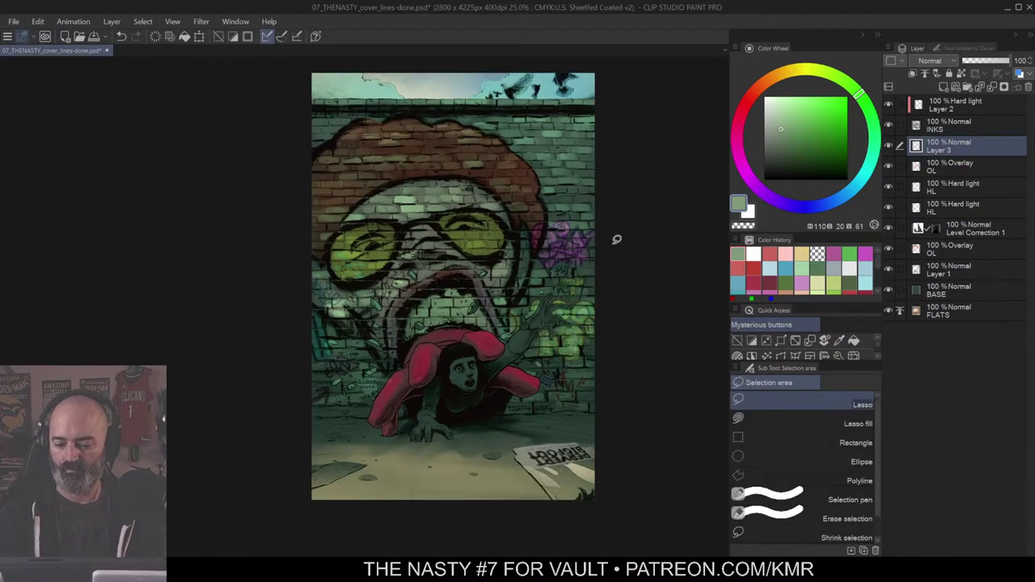
{"action": "left_click", "coordinate": [578, 251], "text": "ctrl+alt"}
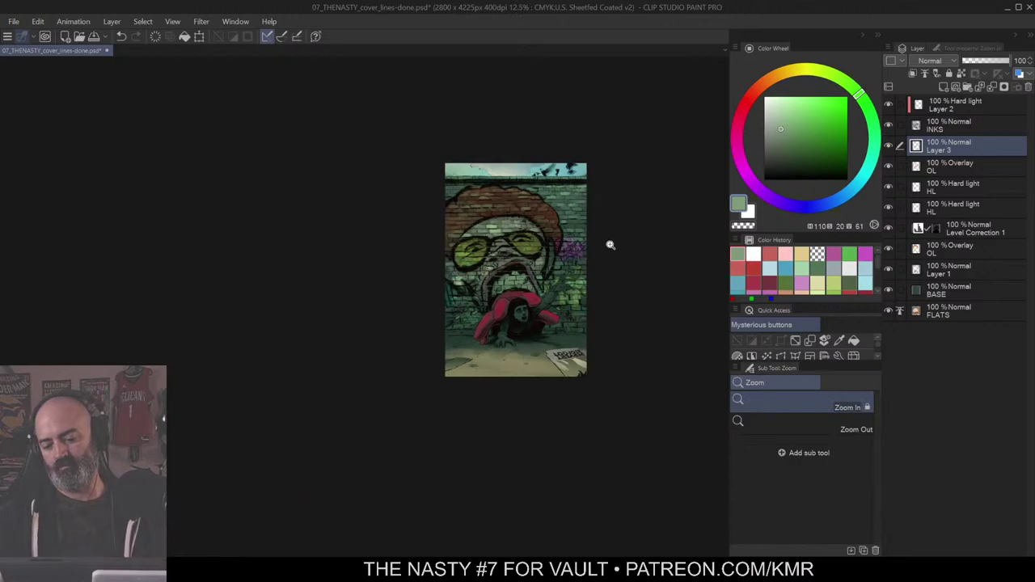
{"action": "left_click", "coordinate": [588, 260], "text": "ctrl"}
{"action": "left_click_drag", "start_coordinate": [627, 226], "coordinate": [580, 279]}
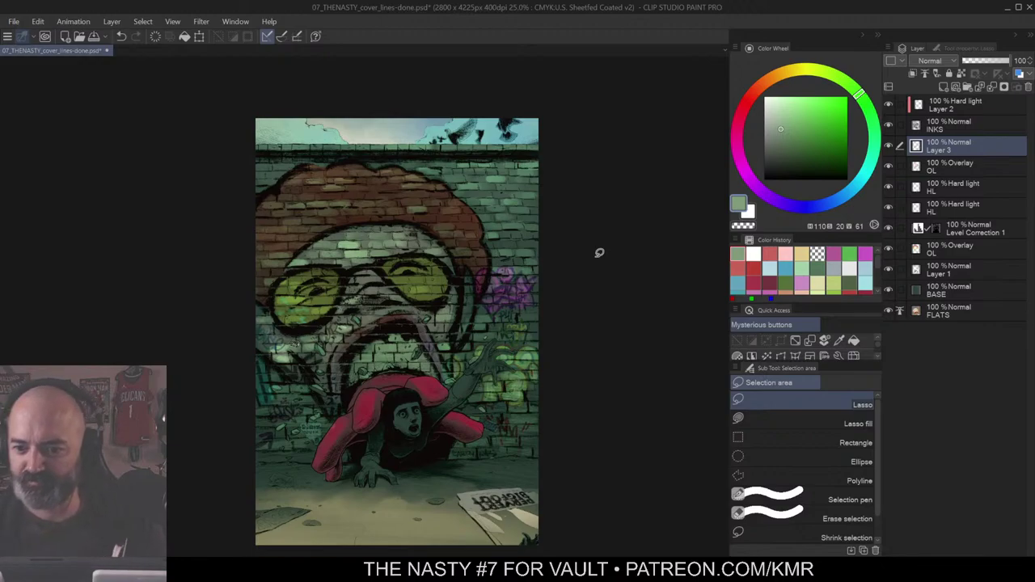
{"action": "left_click_drag", "start_coordinate": [603, 189], "coordinate": [649, 132]}
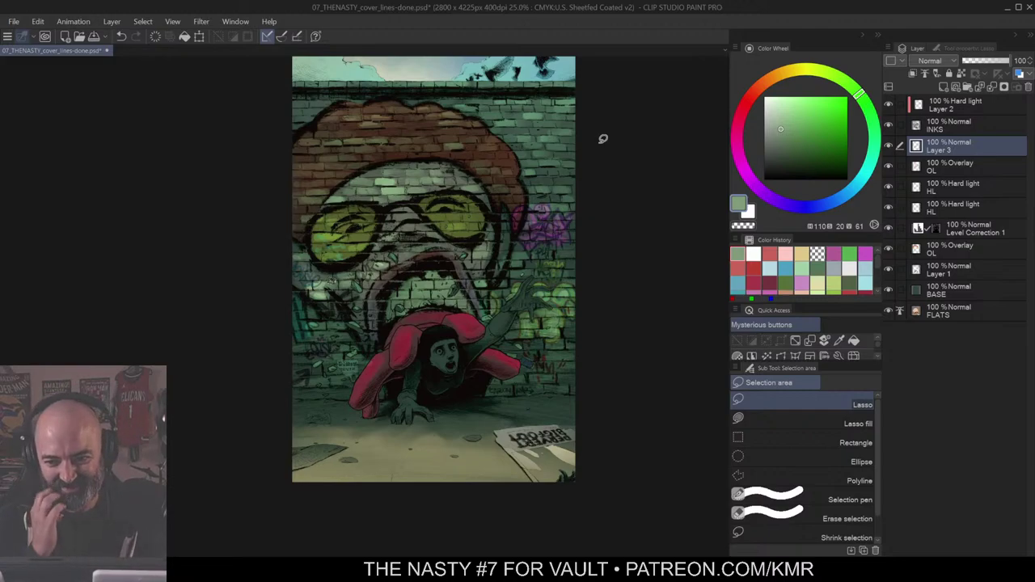
Step: Auto-select the red areas of the crawling figure's body and limbs
{"action": "key", "text": "w"}
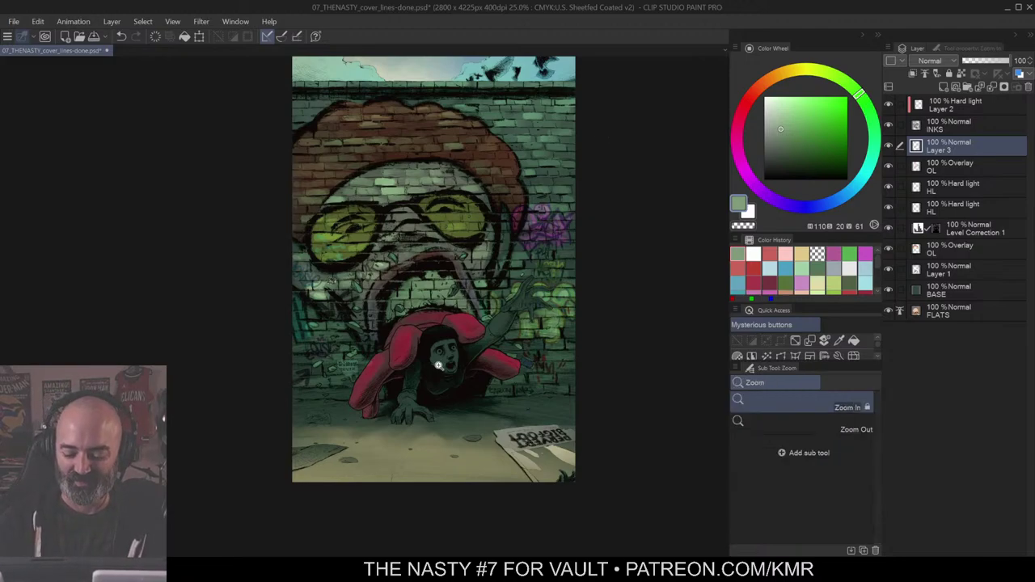
{"action": "scroll", "coordinate": [518, 312], "scroll_direction": "up", "scroll_amount": 1}
{"action": "key", "text": "ctrl+space"}
{"action": "left_click", "coordinate": [458, 359]}
{"action": "left_click_drag", "start_coordinate": [458, 359], "coordinate": [491, 314]}
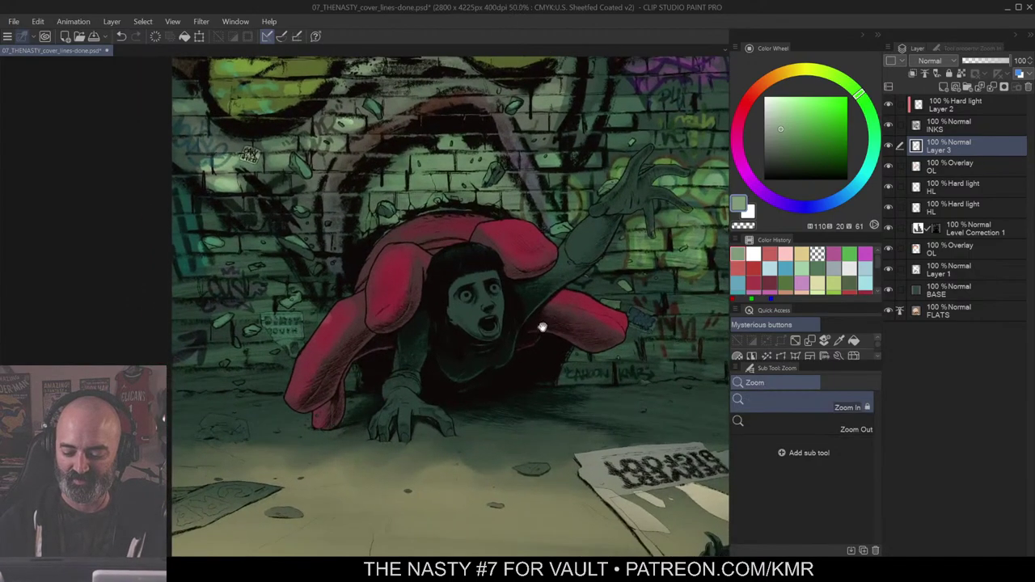
{"action": "scroll", "coordinate": [486, 348], "scroll_direction": "down", "scroll_amount": 2}
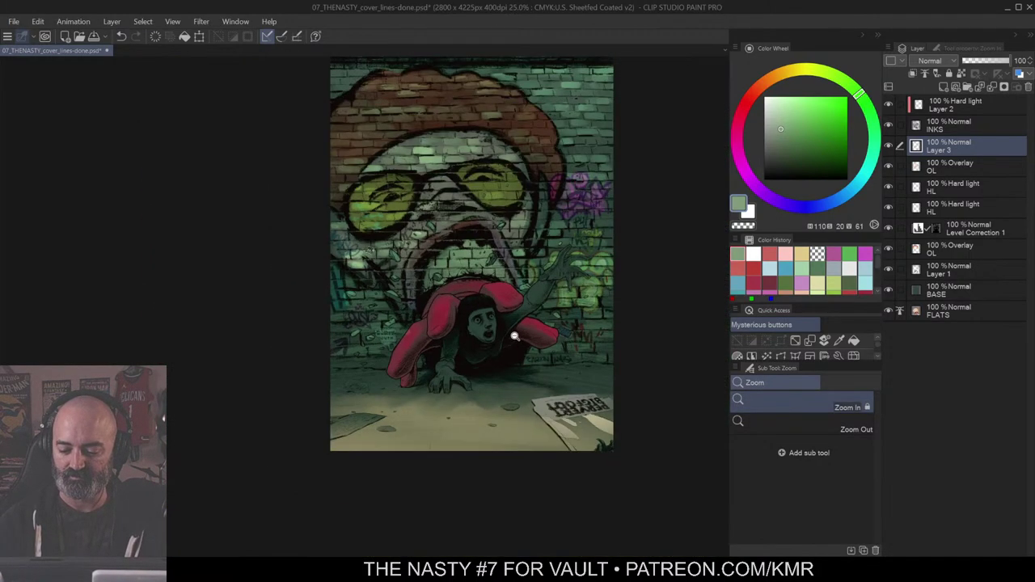
{"action": "left_click_drag", "start_coordinate": [562, 367], "coordinate": [540, 427]}
{"action": "scroll", "coordinate": [485, 347], "scroll_direction": "up", "scroll_amount": 2}
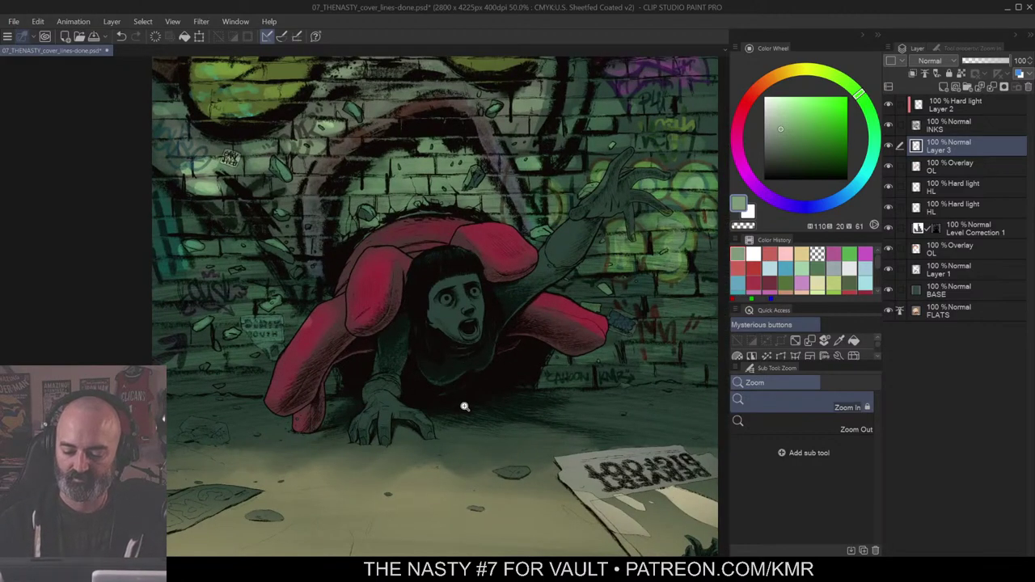
{"action": "key", "text": "w"}
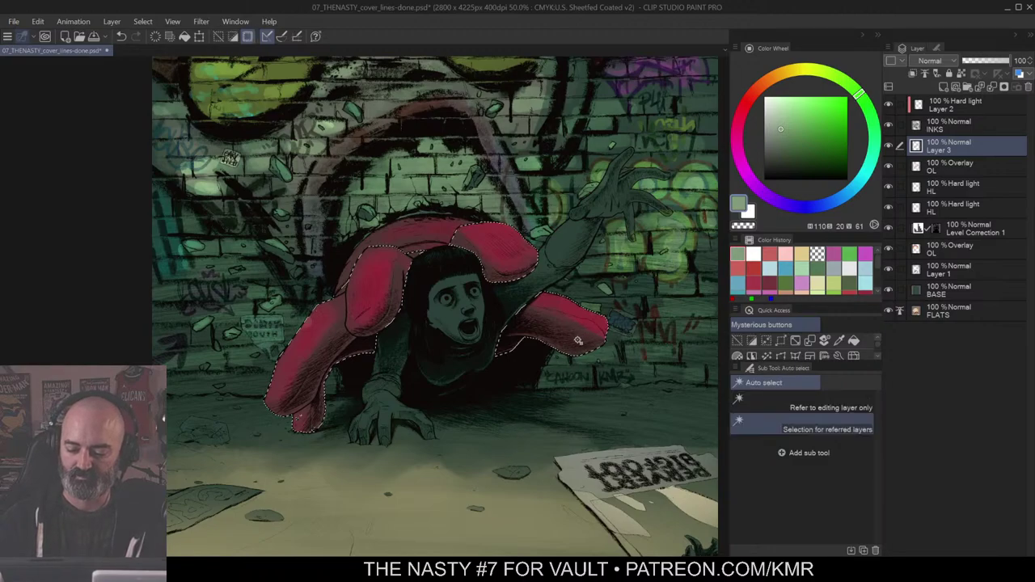
Step: Mix a brown of hue 22, saturation 40, value 45 and brush it over the figure's lower red limb on the OL overlay layer
{"action": "key", "text": "b"}
{"action": "left_click", "coordinate": [397, 279], "text": "alt"}
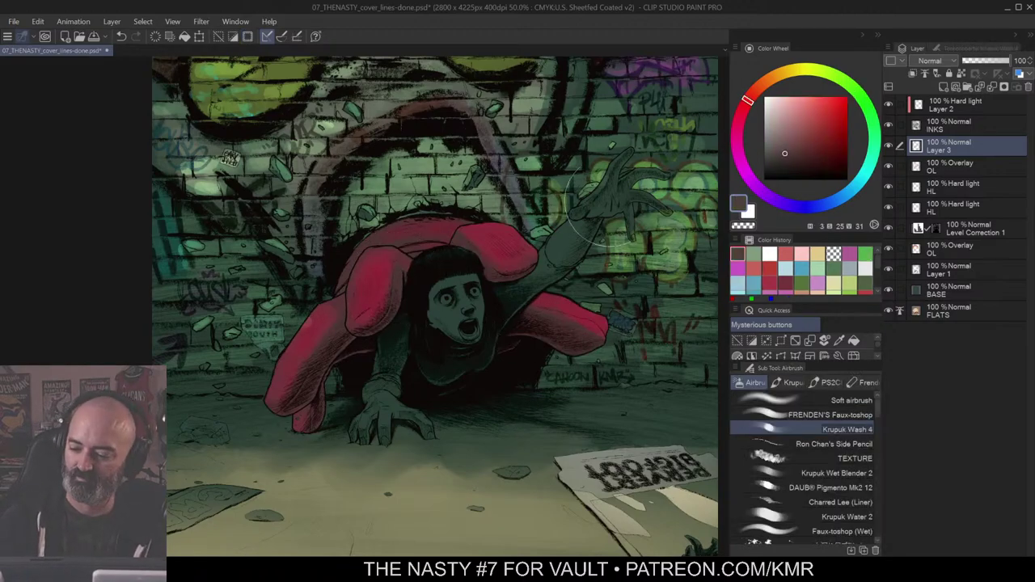
{"action": "left_click", "coordinate": [798, 142]}
{"action": "left_click", "coordinate": [760, 85]}
{"action": "left_click_drag", "start_coordinate": [760, 85], "coordinate": [764, 81]}
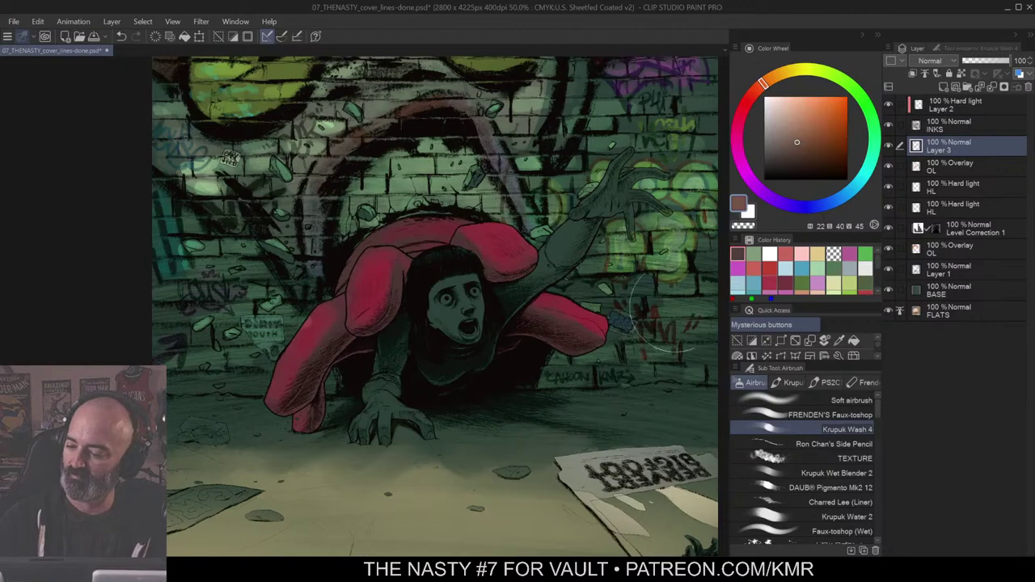
{"action": "left_click", "coordinate": [955, 167]}
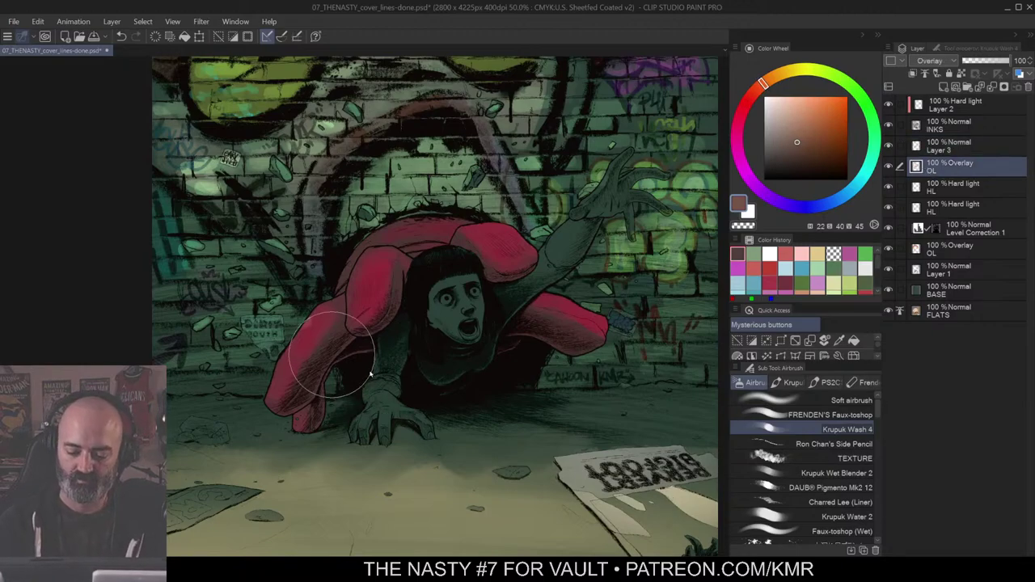
{"action": "mouse_move", "coordinate": [306, 396]}
{"action": "left_mouse_down"}
{"action": "mouse_move", "coordinate": [298, 401]}
{"action": "mouse_move", "coordinate": [331, 358]}
{"action": "left_mouse_up"}
Step: Brush highlights on the red limb on the upper HL hard light layer with a lighter brown of hue 22, saturation 45, value 66
{"action": "left_click", "coordinate": [955, 186]}
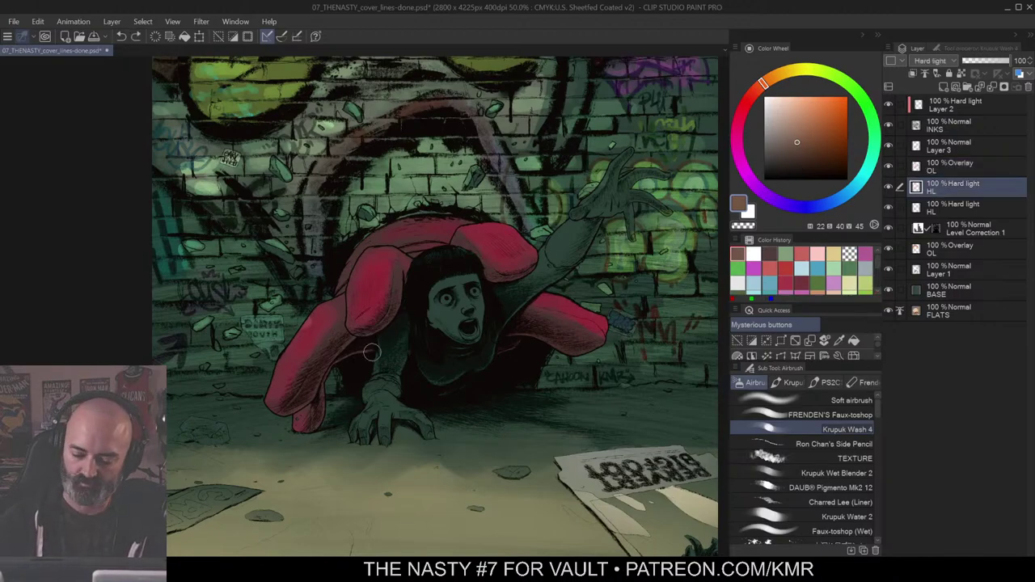
{"action": "left_click", "coordinate": [802, 125]}
{"action": "mouse_move", "coordinate": [283, 405]}
{"action": "left_mouse_down"}
{"action": "mouse_move", "coordinate": [310, 389]}
{"action": "mouse_move", "coordinate": [340, 342]}
{"action": "mouse_move", "coordinate": [304, 390]}
{"action": "left_mouse_up"}
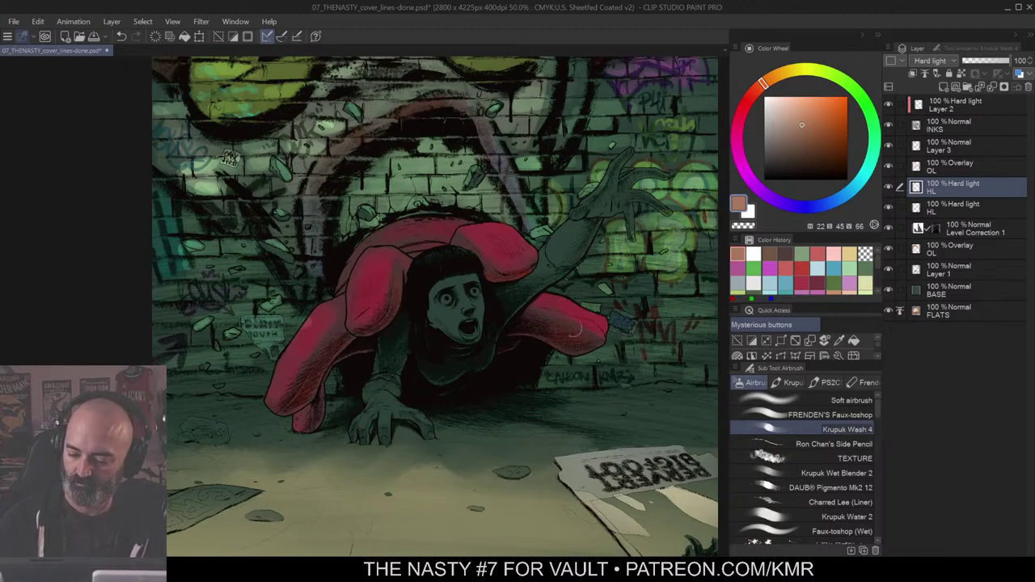
Step: Auto-select the skin of the figure's face, hands and raised forearm, hide the selection border, and return to the brush
{"action": "left_click", "coordinate": [516, 327], "text": "ctrl+alt"}
{"action": "left_click_drag", "start_coordinate": [545, 321], "coordinate": [528, 359]}
{"action": "left_click", "coordinate": [455, 368]}
{"action": "key", "text": "w"}
{"action": "left_click", "coordinate": [553, 284]}
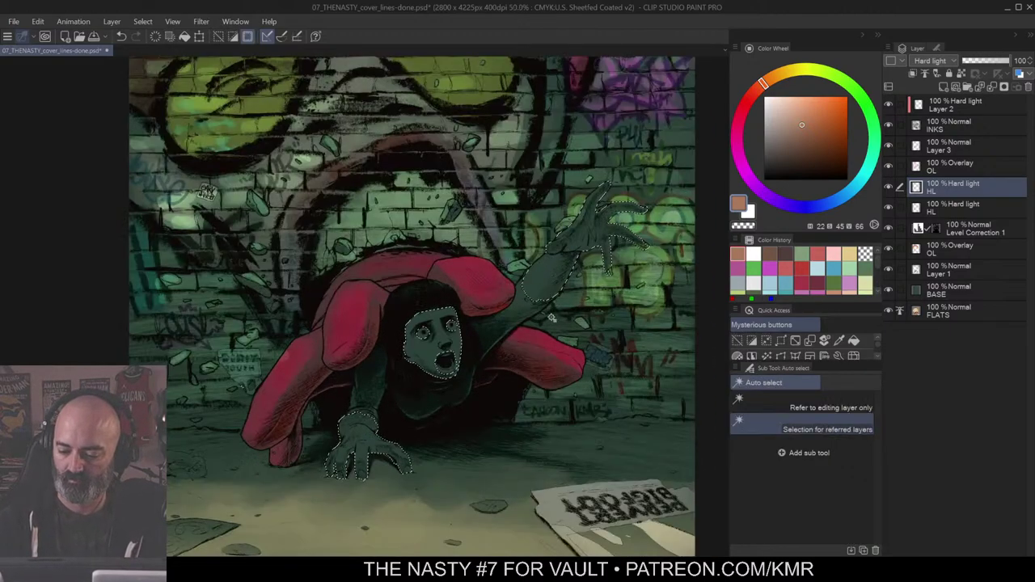
{"action": "key", "text": "ctrl+d"}
{"action": "key", "text": "b"}
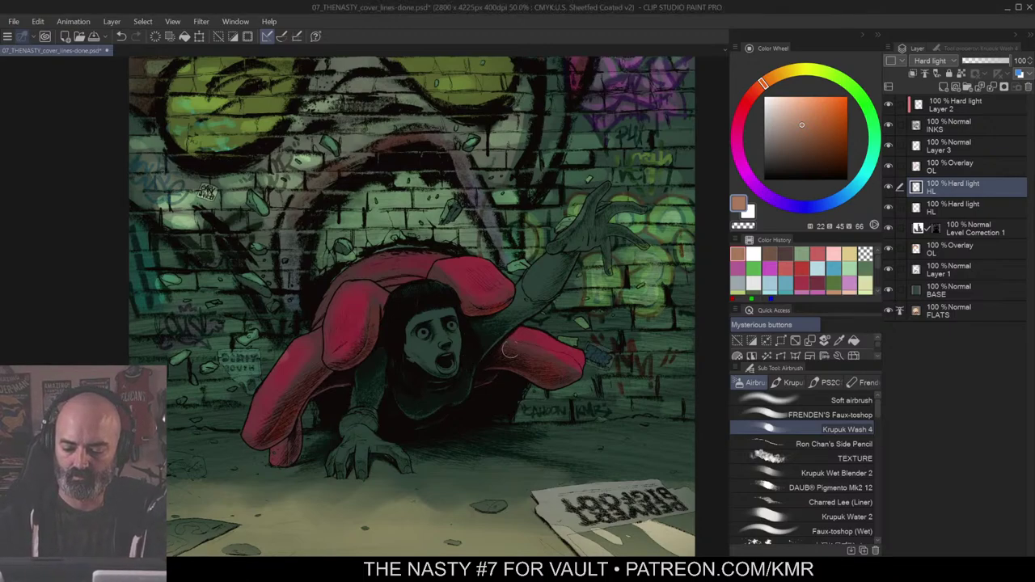
Step: Paint the figure's face and raised hand on Layer 1 with a brown of hue 22, saturation 47, value 60
{"action": "key", "text": "w"}
{"action": "key", "text": "b"}
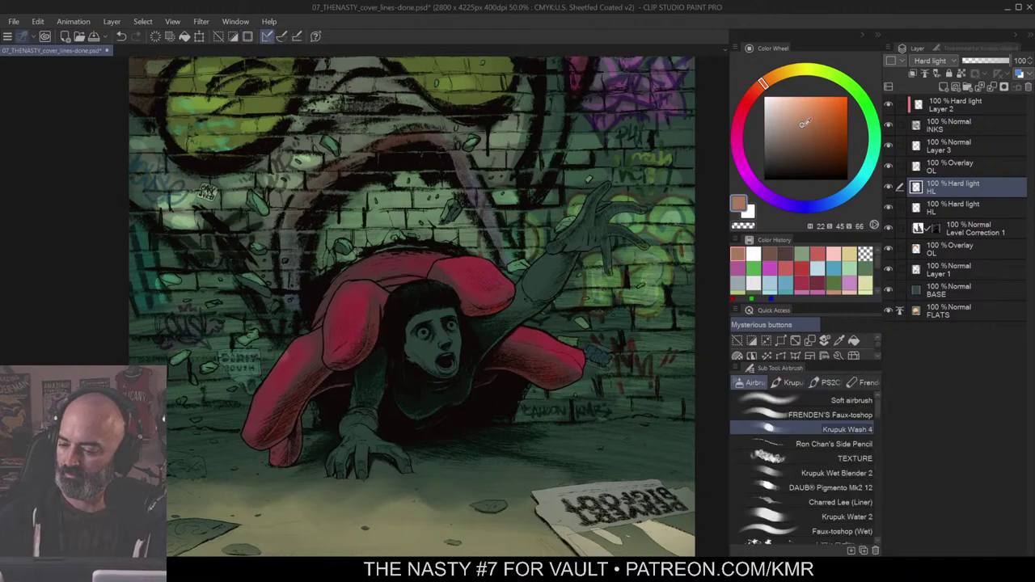
{"action": "left_click", "coordinate": [806, 127]}
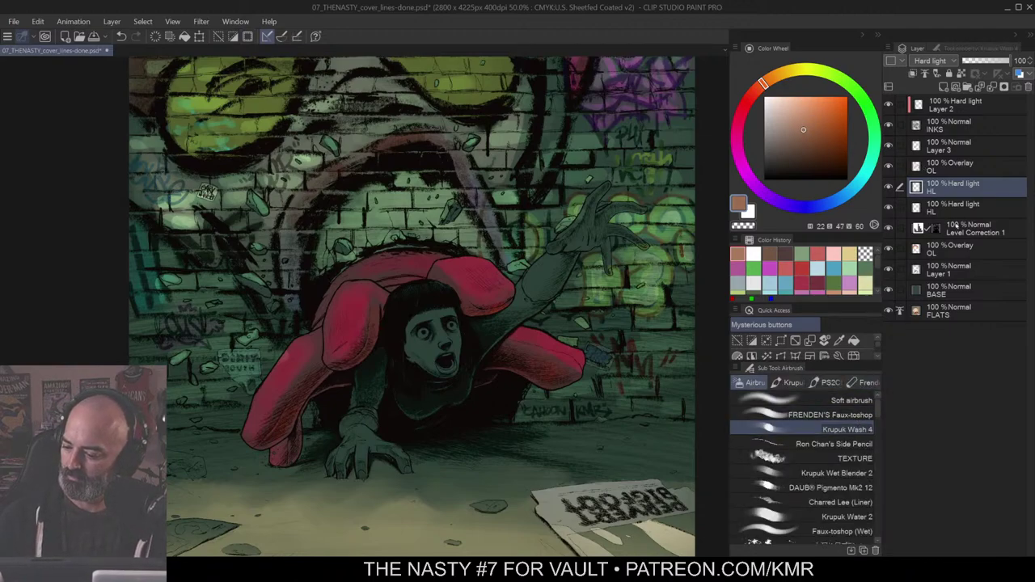
{"action": "left_click", "coordinate": [916, 273]}
{"action": "mouse_move", "coordinate": [449, 344]}
{"action": "left_mouse_down"}
{"action": "mouse_move", "coordinate": [424, 313]}
{"action": "mouse_move", "coordinate": [428, 303]}
{"action": "mouse_move", "coordinate": [417, 332]}
{"action": "mouse_move", "coordinate": [438, 354]}
{"action": "mouse_move", "coordinate": [426, 318]}
{"action": "mouse_move", "coordinate": [429, 363]}
{"action": "mouse_move", "coordinate": [433, 353]}
{"action": "mouse_move", "coordinate": [449, 363]}
{"action": "mouse_move", "coordinate": [441, 374]}
{"action": "mouse_move", "coordinate": [441, 299]}
{"action": "mouse_move", "coordinate": [431, 330]}
{"action": "mouse_move", "coordinate": [426, 301]}
{"action": "mouse_move", "coordinate": [418, 319]}
{"action": "mouse_move", "coordinate": [431, 309]}
{"action": "mouse_move", "coordinate": [447, 315]}
{"action": "mouse_move", "coordinate": [425, 347]}
{"action": "mouse_move", "coordinate": [424, 322]}
{"action": "mouse_move", "coordinate": [421, 338]}
{"action": "mouse_move", "coordinate": [441, 378]}
{"action": "mouse_move", "coordinate": [425, 346]}
{"action": "left_mouse_up"}
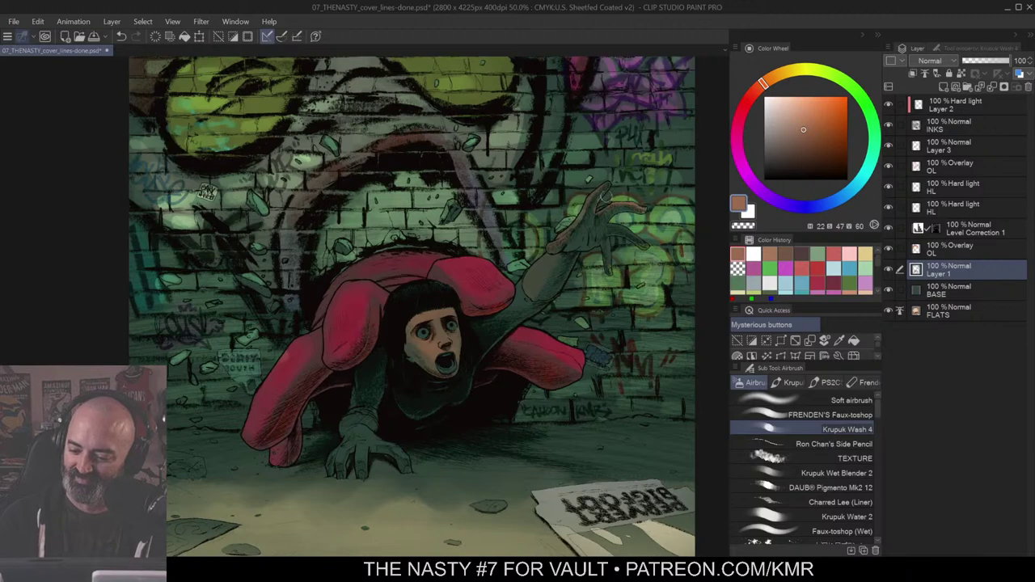
Step: Extend the brown skin tone along the raised hand's fingers and down the forearm on Layer 1
{"action": "key", "text": "c"}
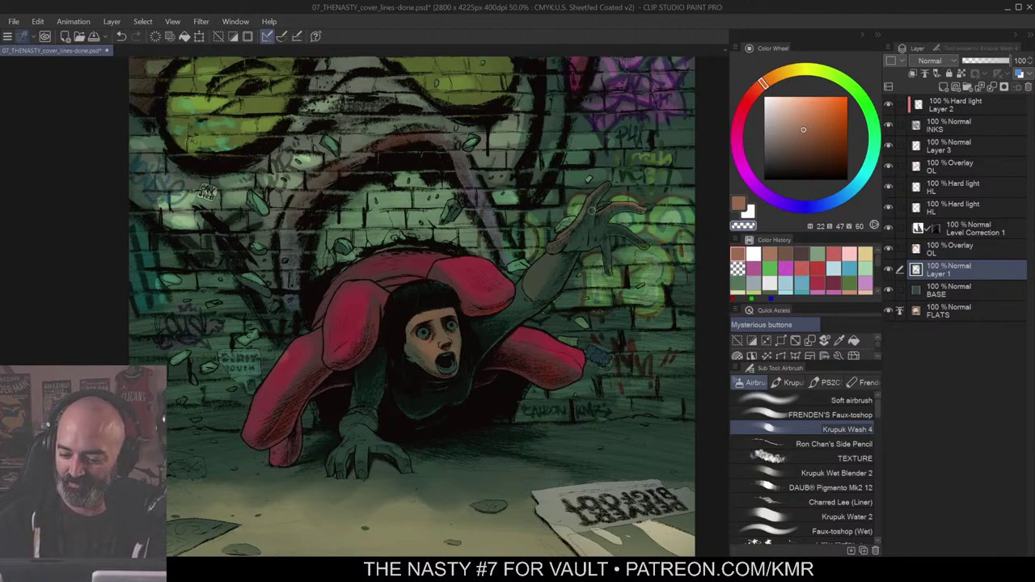
{"action": "key", "text": "c"}
{"action": "left_click_drag", "start_coordinate": [592, 210], "coordinate": [626, 229]}
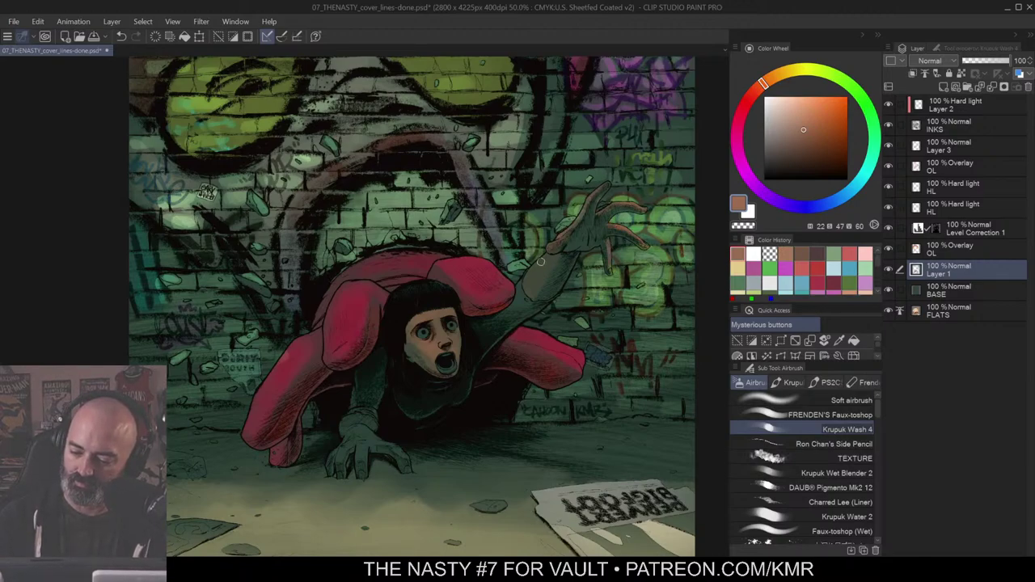
{"action": "left_click_drag", "start_coordinate": [543, 273], "coordinate": [529, 292]}
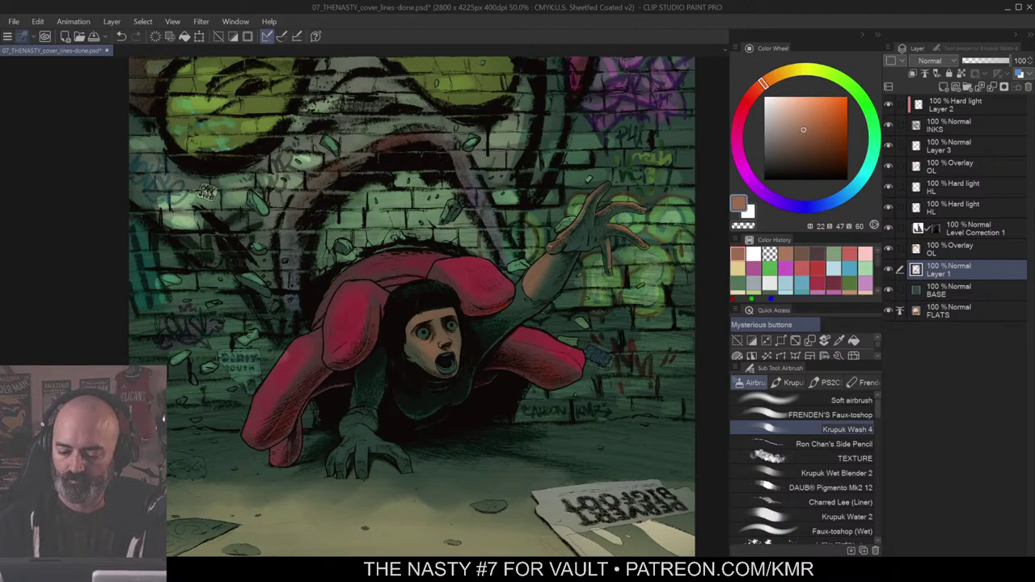
Step: Try a brown brush stroke near the planted hand's wrist and undo it
{"action": "left_click_drag", "start_coordinate": [376, 422], "coordinate": [416, 367]}
{"action": "left_click", "coordinate": [440, 366], "text": "ctrl"}
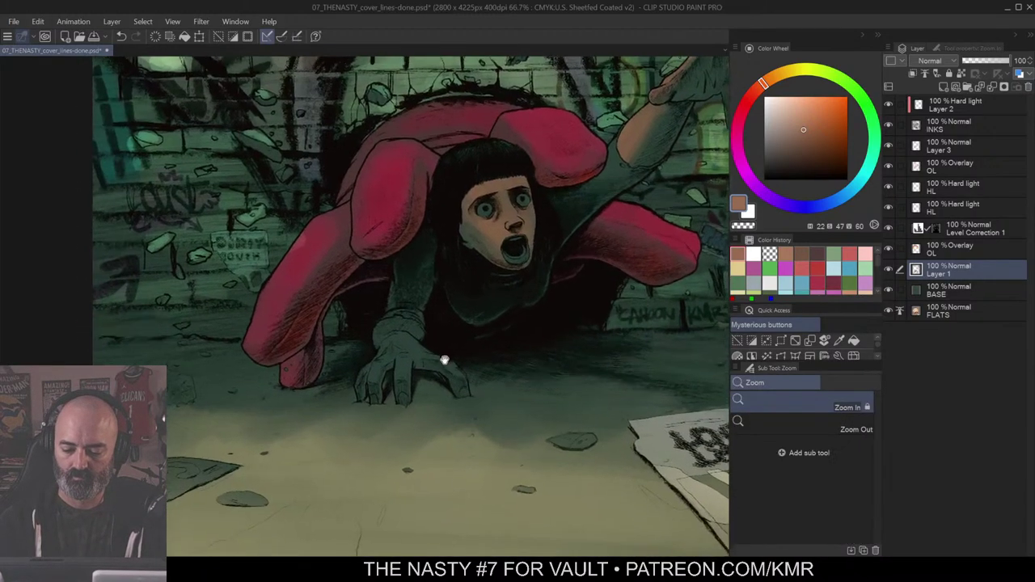
{"action": "key", "text": "b"}
{"action": "mouse_move", "coordinate": [466, 294]}
{"action": "left_mouse_down"}
{"action": "mouse_move", "coordinate": [377, 356]}
{"action": "mouse_move", "coordinate": [429, 353]}
{"action": "mouse_move", "coordinate": [443, 306]}
{"action": "left_mouse_up"}
{"action": "key", "text": "ctrl+z"}
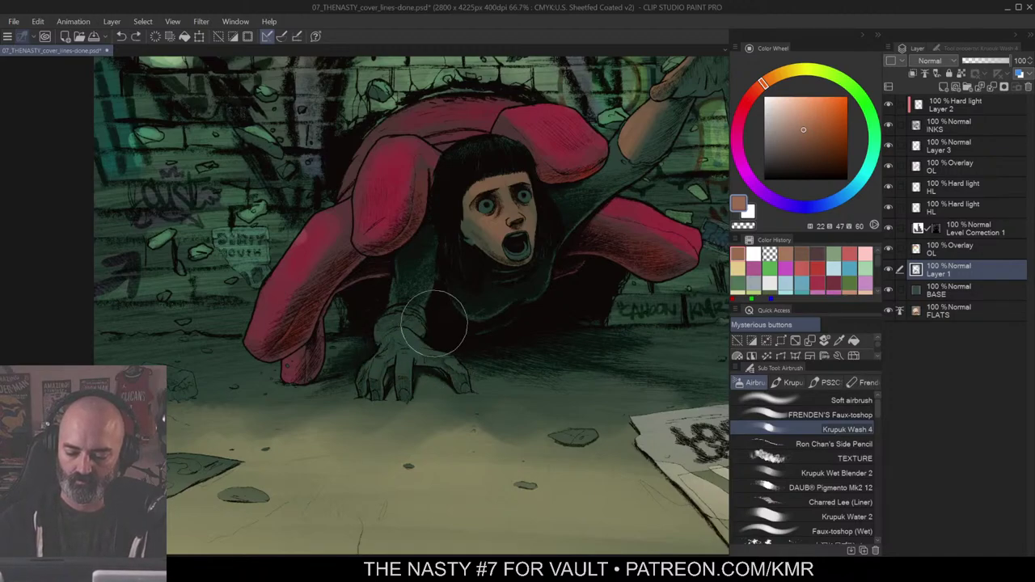
Step: Paint the figure's planted hand and wrist on Layer 1 with the brown of hue 22, saturation 47, value 60
{"action": "key", "text": "w"}
{"action": "left_click", "coordinate": [389, 338], "text": "ctrl"}
{"action": "left_click", "coordinate": [389, 338], "text": "ctrl"}
{"action": "left_click", "coordinate": [472, 319], "text": "alt"}
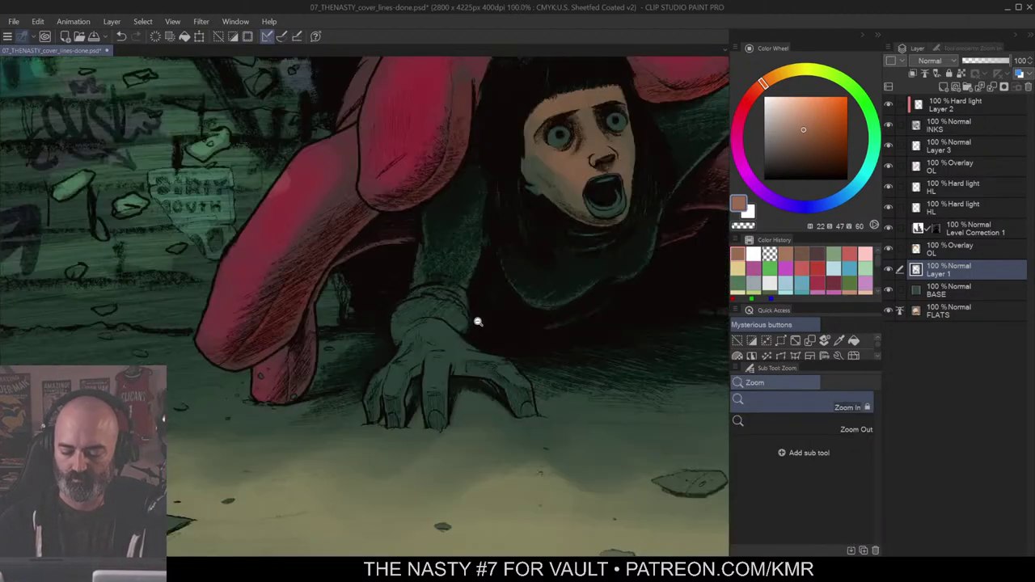
{"action": "left_click", "coordinate": [477, 322], "text": "alt"}
{"action": "left_click", "coordinate": [488, 339]}
{"action": "key", "text": "b"}
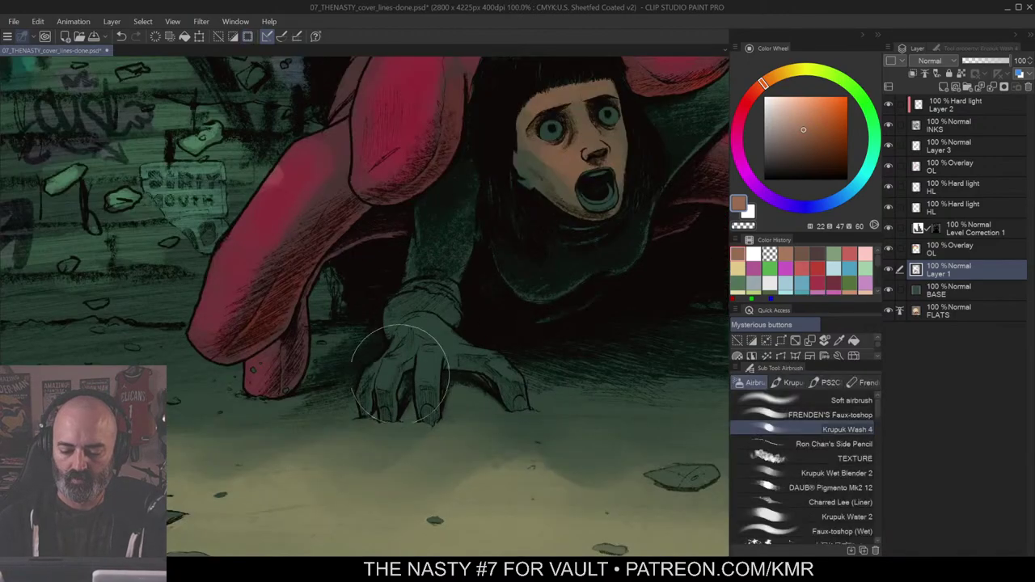
{"action": "mouse_move", "coordinate": [442, 360]}
{"action": "left_mouse_down"}
{"action": "mouse_move", "coordinate": [471, 367]}
{"action": "mouse_move", "coordinate": [385, 360]}
{"action": "mouse_move", "coordinate": [465, 341]}
{"action": "mouse_move", "coordinate": [406, 372]}
{"action": "mouse_move", "coordinate": [495, 360]}
{"action": "mouse_move", "coordinate": [391, 368]}
{"action": "mouse_move", "coordinate": [463, 350]}
{"action": "mouse_move", "coordinate": [411, 381]}
{"action": "mouse_move", "coordinate": [394, 368]}
{"action": "mouse_move", "coordinate": [411, 345]}
{"action": "mouse_move", "coordinate": [481, 360]}
{"action": "mouse_move", "coordinate": [401, 370]}
{"action": "mouse_move", "coordinate": [510, 359]}
{"action": "mouse_move", "coordinate": [383, 371]}
{"action": "mouse_move", "coordinate": [419, 378]}
{"action": "mouse_move", "coordinate": [505, 363]}
{"action": "left_mouse_up"}
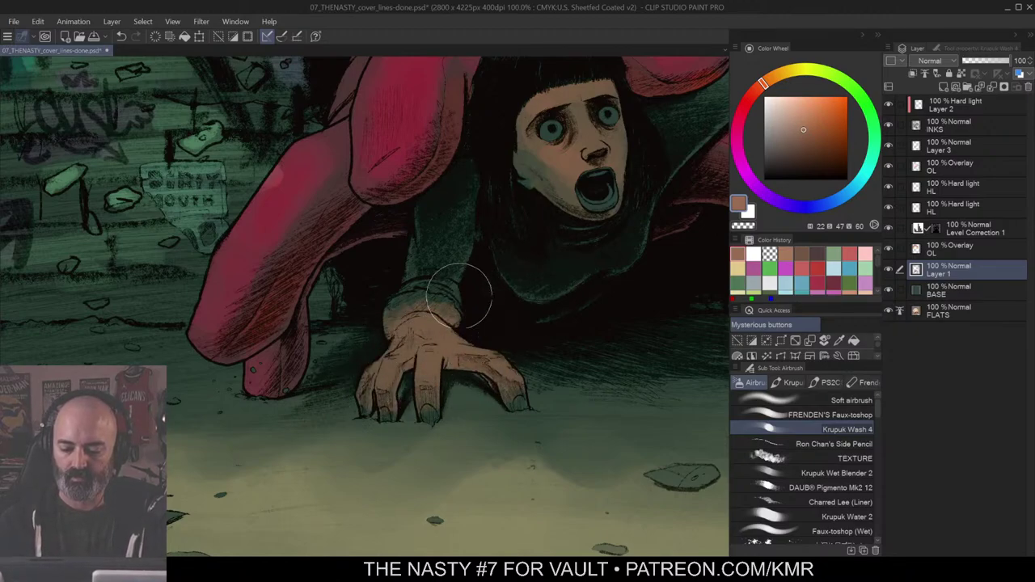
Step: Erase the brown from the planted hand's wrist and the shadowed edges of its fingers, using transparent colour and a smaller brush
{"action": "left_click", "coordinate": [462, 294], "text": "alt"}
{"action": "mouse_move", "coordinate": [438, 313]}
{"action": "left_mouse_down"}
{"action": "mouse_move", "coordinate": [384, 325]}
{"action": "mouse_move", "coordinate": [452, 310]}
{"action": "mouse_move", "coordinate": [383, 319]}
{"action": "mouse_move", "coordinate": [435, 298]}
{"action": "mouse_move", "coordinate": [448, 313]}
{"action": "mouse_move", "coordinate": [395, 321]}
{"action": "mouse_move", "coordinate": [450, 309]}
{"action": "mouse_move", "coordinate": [410, 298]}
{"action": "mouse_move", "coordinate": [460, 321]}
{"action": "mouse_move", "coordinate": [385, 329]}
{"action": "mouse_move", "coordinate": [456, 310]}
{"action": "mouse_move", "coordinate": [429, 305]}
{"action": "mouse_move", "coordinate": [386, 335]}
{"action": "mouse_move", "coordinate": [452, 317]}
{"action": "mouse_move", "coordinate": [428, 301]}
{"action": "mouse_move", "coordinate": [398, 322]}
{"action": "left_mouse_up"}
{"action": "key", "text": "bracketleft"}
{"action": "key", "text": "bracketleft"}
{"action": "key", "text": "bracketleft"}
{"action": "key", "text": "bracketleft"}
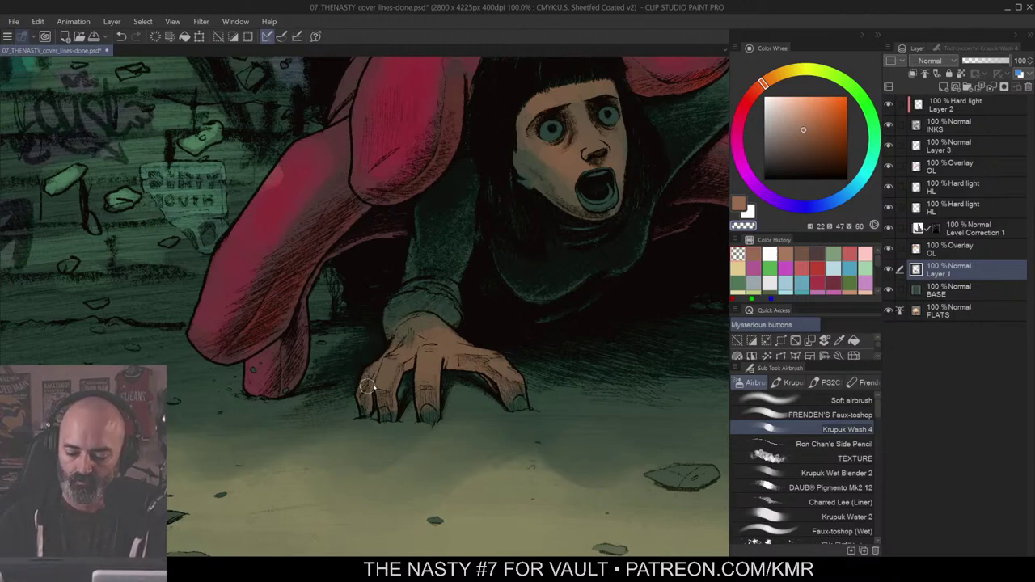
{"action": "mouse_move", "coordinate": [363, 374]}
{"action": "left_mouse_down"}
{"action": "mouse_move", "coordinate": [358, 396]}
{"action": "mouse_move", "coordinate": [410, 365]}
{"action": "mouse_move", "coordinate": [393, 414]}
{"action": "mouse_move", "coordinate": [383, 407]}
{"action": "left_mouse_up"}
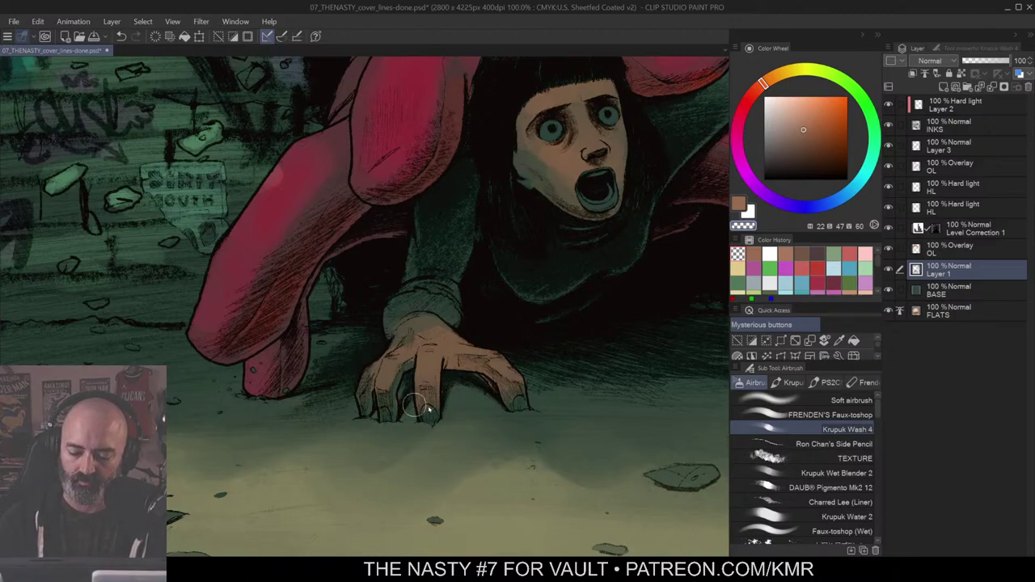
{"action": "left_click_drag", "start_coordinate": [414, 404], "coordinate": [428, 429]}
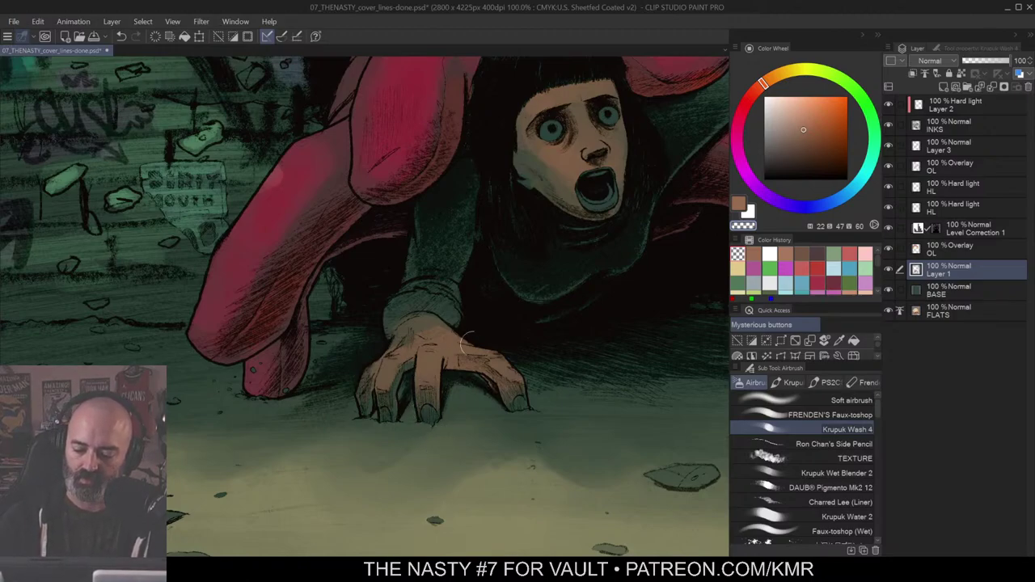
{"action": "mouse_move", "coordinate": [460, 370]}
{"action": "left_mouse_down"}
{"action": "mouse_move", "coordinate": [481, 371]}
{"action": "mouse_move", "coordinate": [503, 415]}
{"action": "left_mouse_up"}
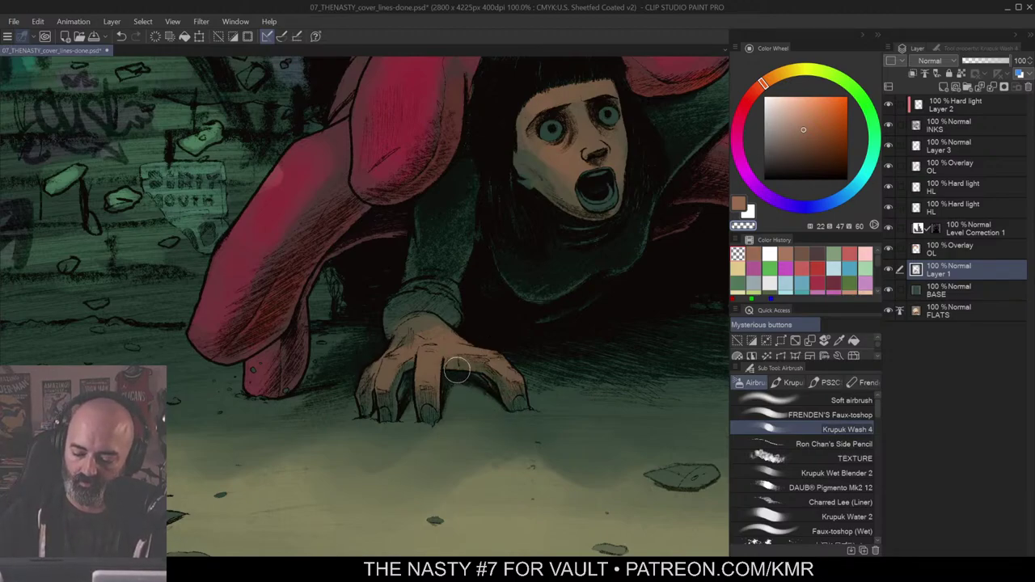
{"action": "mouse_move", "coordinate": [456, 369]}
{"action": "left_mouse_down"}
{"action": "mouse_move", "coordinate": [494, 390]}
{"action": "mouse_move", "coordinate": [508, 414]}
{"action": "left_mouse_up"}
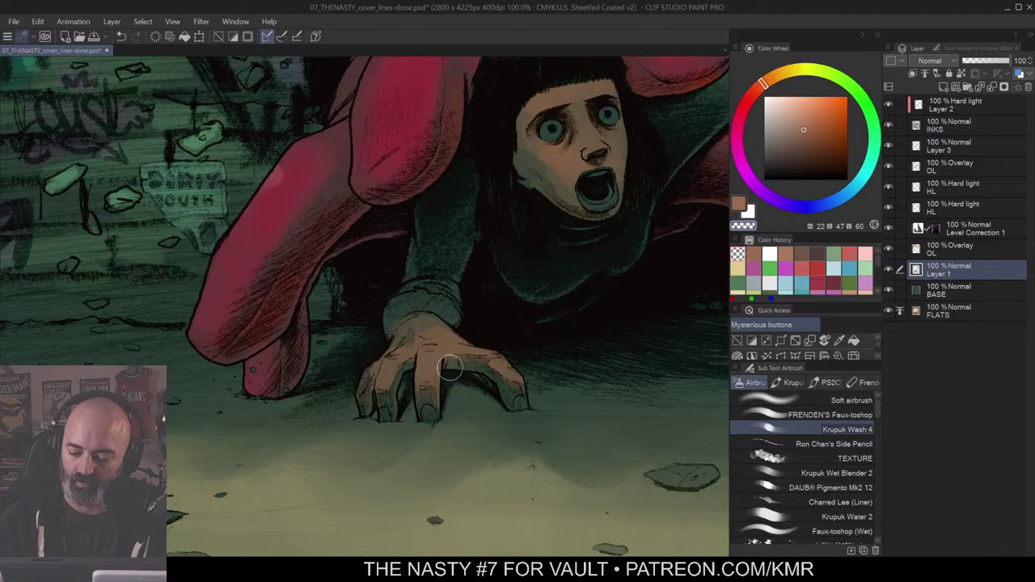
Step: Auto-select all of the figure's skin areas, make BASE the active layer, and hide the selection border
{"action": "key", "text": "ctrl+minus"}
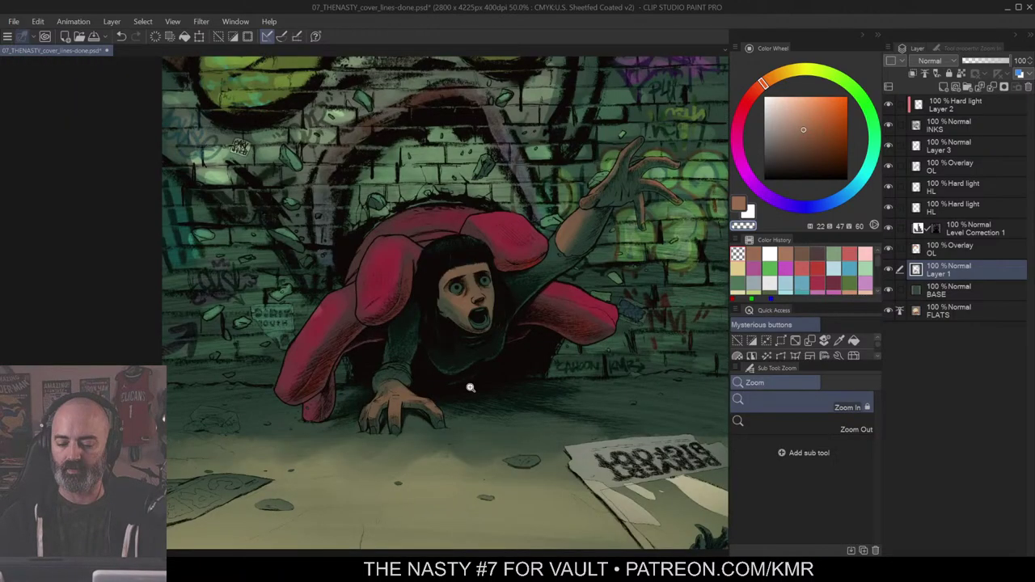
{"action": "left_click_drag", "start_coordinate": [580, 236], "coordinate": [514, 329]}
{"action": "key", "text": "w"}
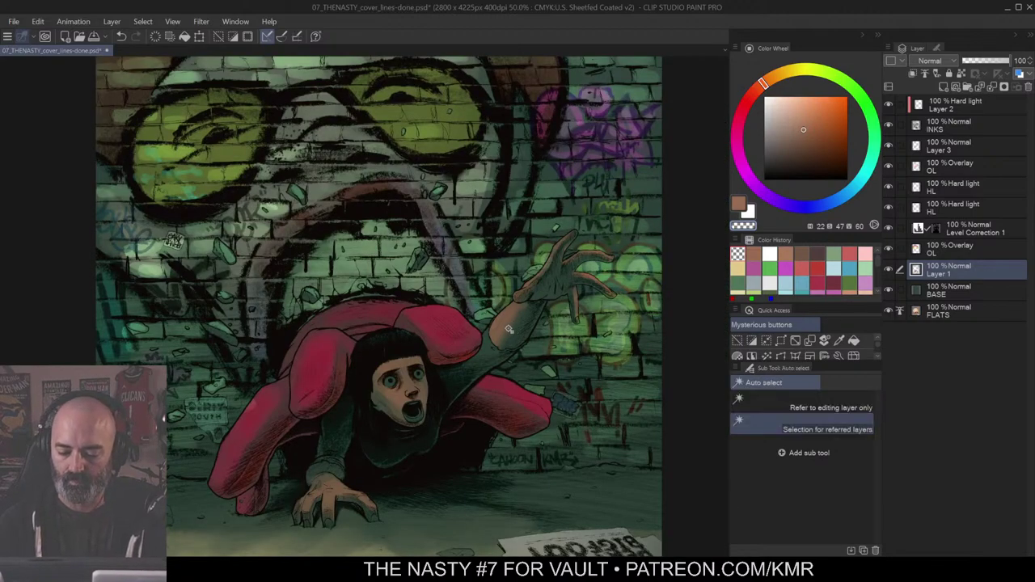
{"action": "left_click", "coordinate": [503, 346]}
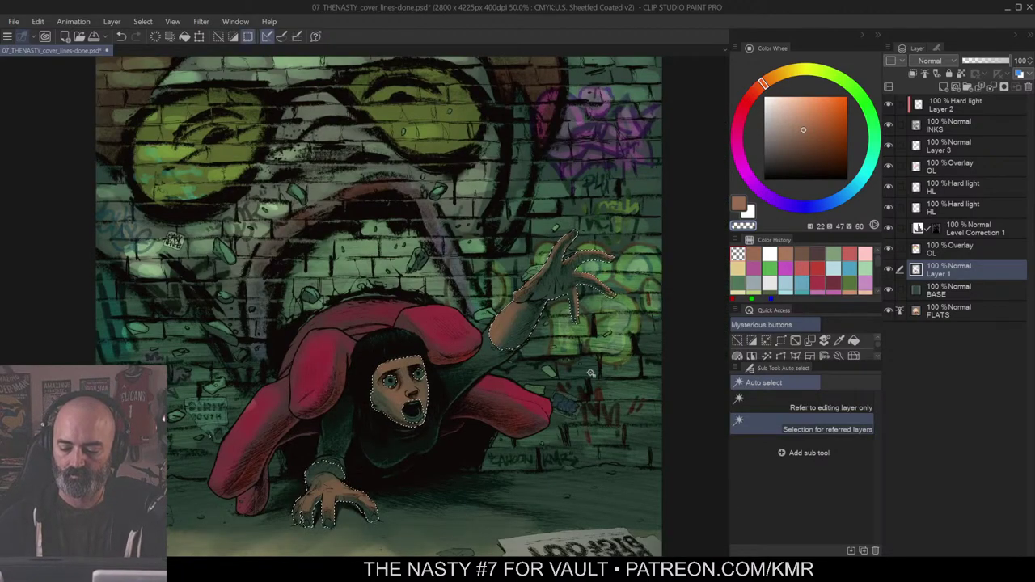
{"action": "left_click", "coordinate": [942, 290]}
{"action": "key", "text": "ctrl+d"}
Step: Shift the selected skin on BASE to hue 152, saturation -24 and luminosity 5
{"action": "key", "text": "ctrl+u"}
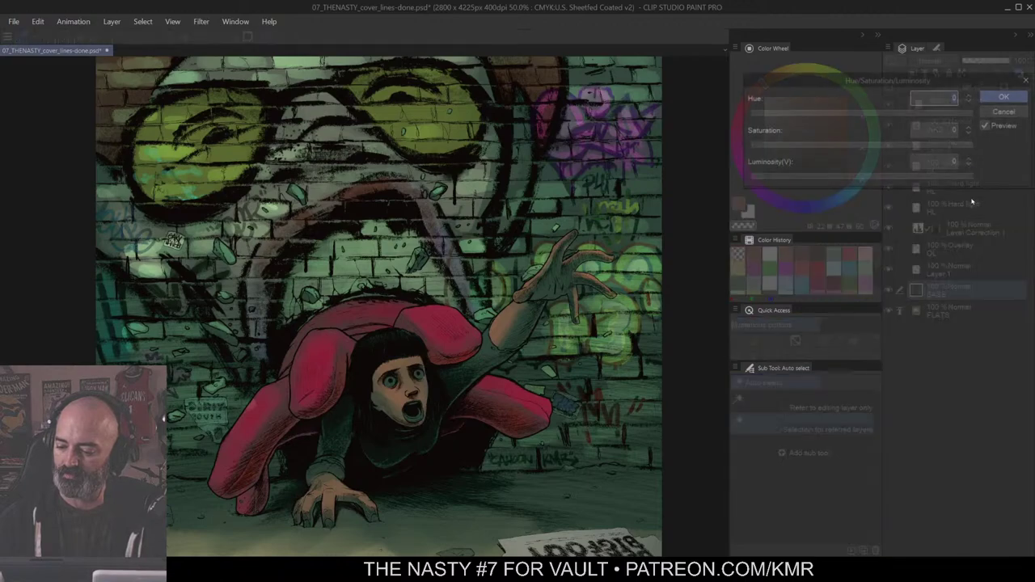
{"action": "left_click_drag", "start_coordinate": [853, 139], "coordinate": [835, 150]}
{"action": "left_click_drag", "start_coordinate": [862, 114], "coordinate": [910, 118]}
{"action": "left_click_drag", "start_coordinate": [861, 178], "coordinate": [867, 178]}
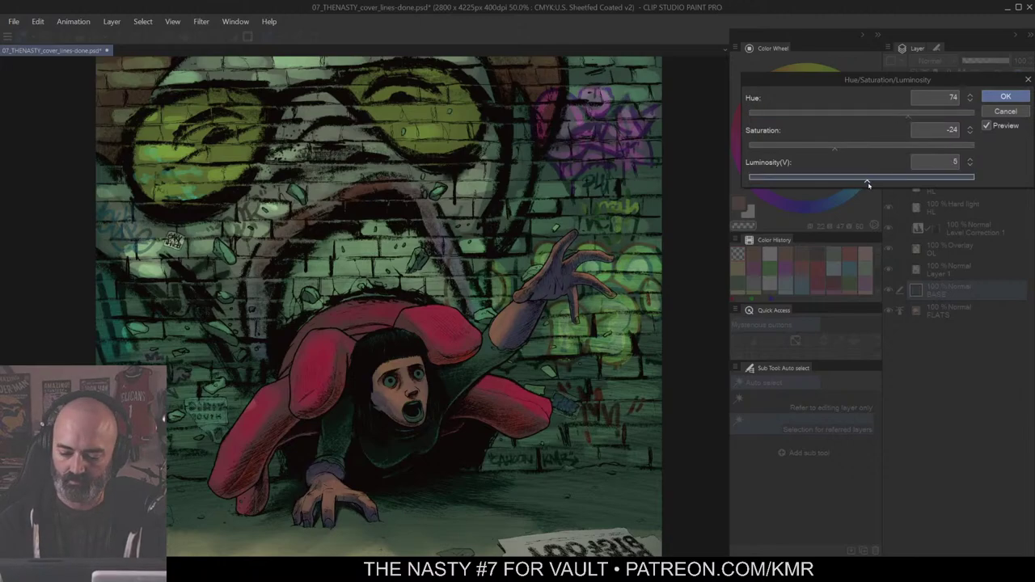
{"action": "left_click_drag", "start_coordinate": [909, 116], "coordinate": [923, 117]}
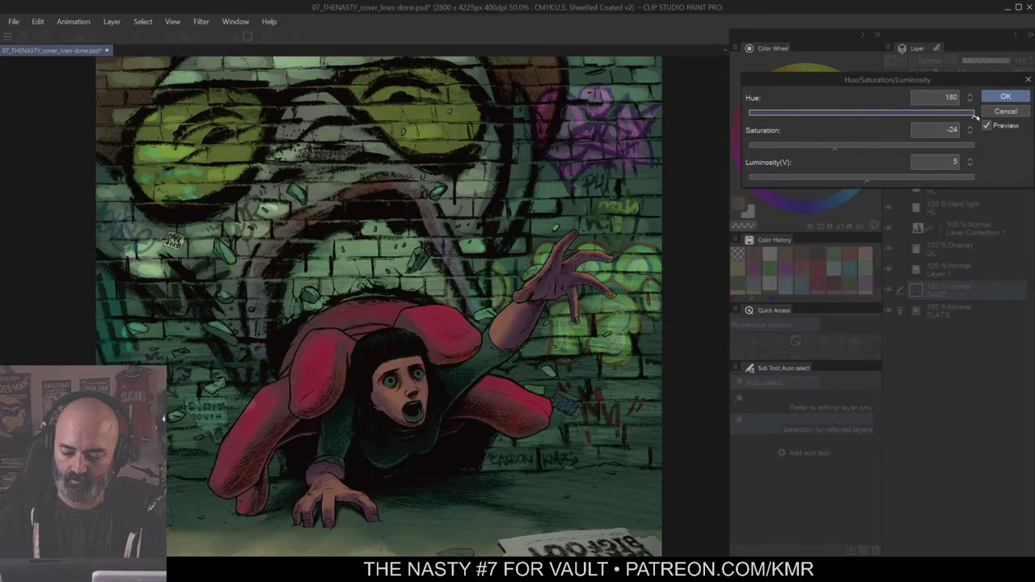
{"action": "left_click_drag", "start_coordinate": [975, 117], "coordinate": [958, 119]}
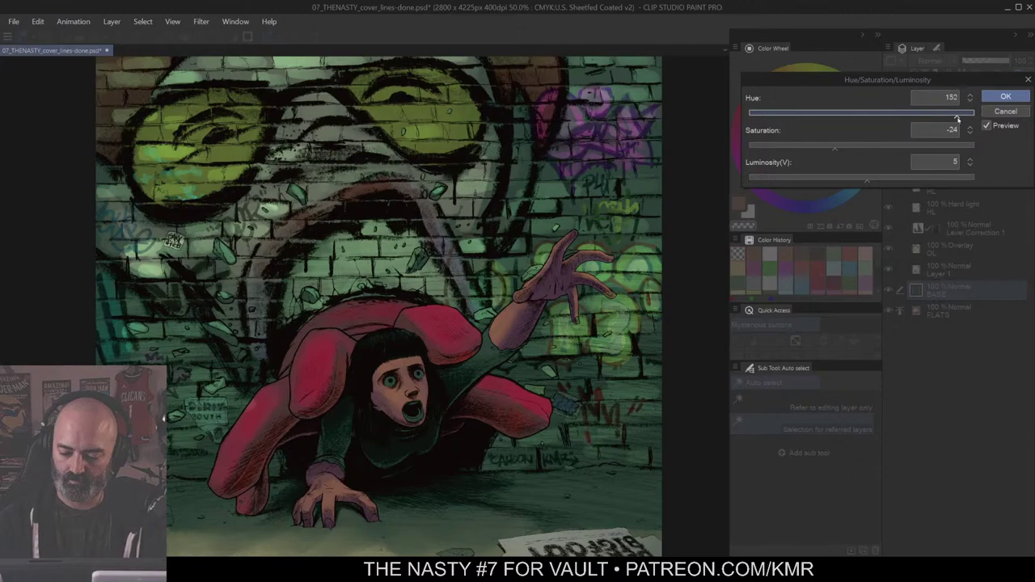
{"action": "key", "text": "Return"}
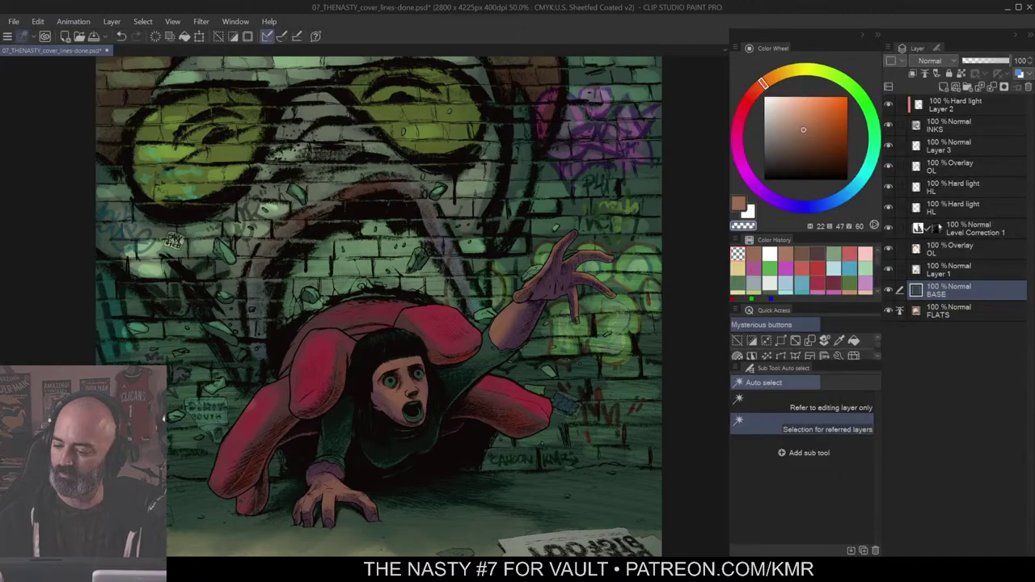
Step: Adjust the skin painting on Layer 1 to hue 3, saturation -18 and luminosity -7
{"action": "key", "text": "ctrl+u"}
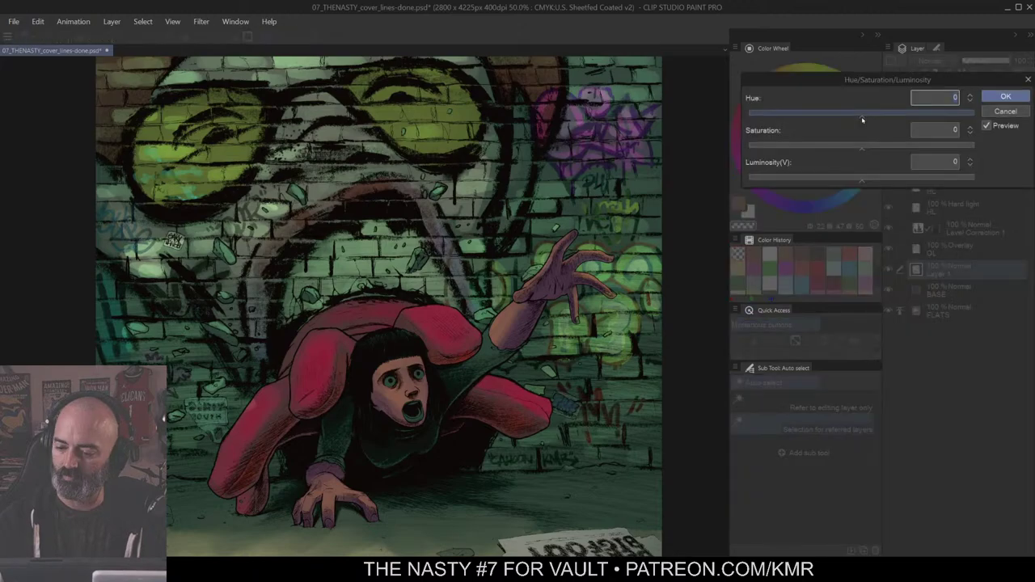
{"action": "left_click_drag", "start_coordinate": [862, 120], "coordinate": [865, 120]}
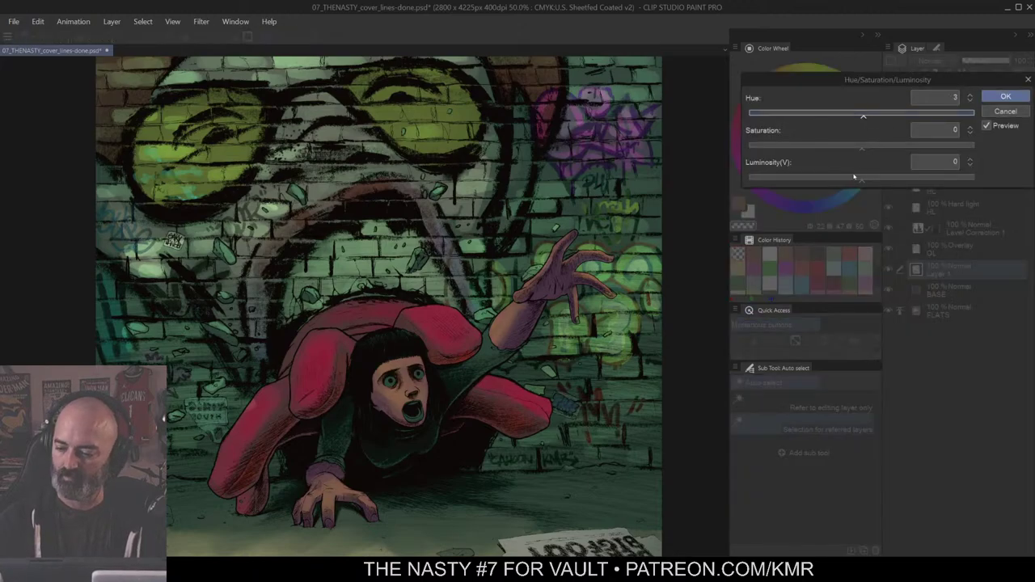
{"action": "left_click_drag", "start_coordinate": [861, 180], "coordinate": [848, 186]}
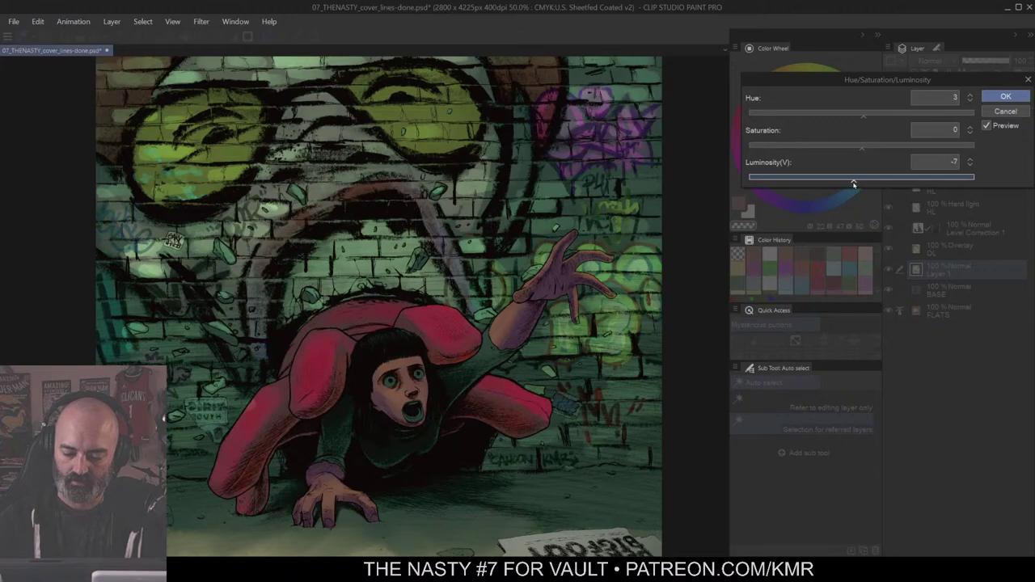
{"action": "left_click", "coordinate": [847, 152]}
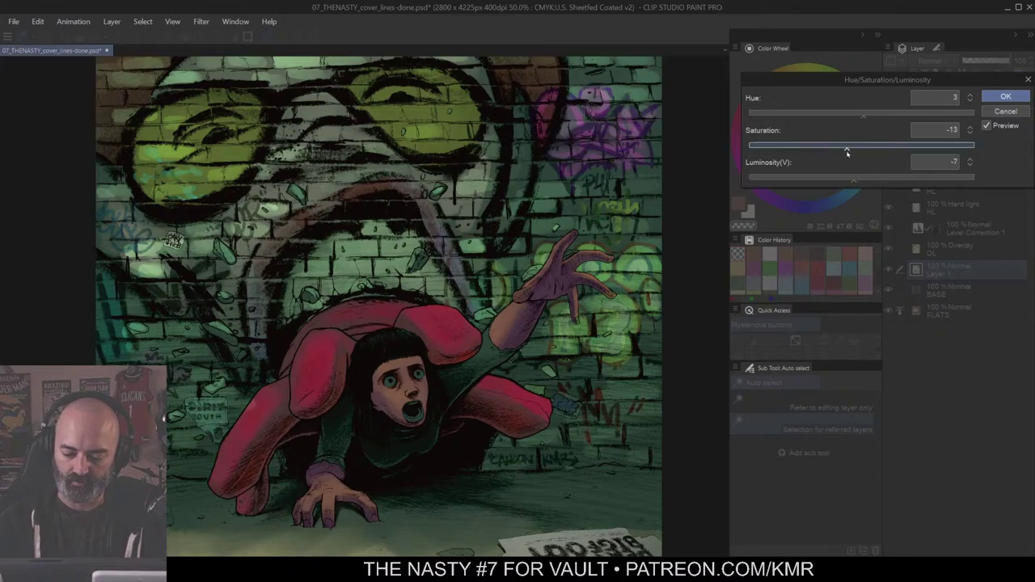
{"action": "left_click_drag", "start_coordinate": [847, 152], "coordinate": [842, 148]}
{"action": "left_click", "coordinate": [1005, 96]}
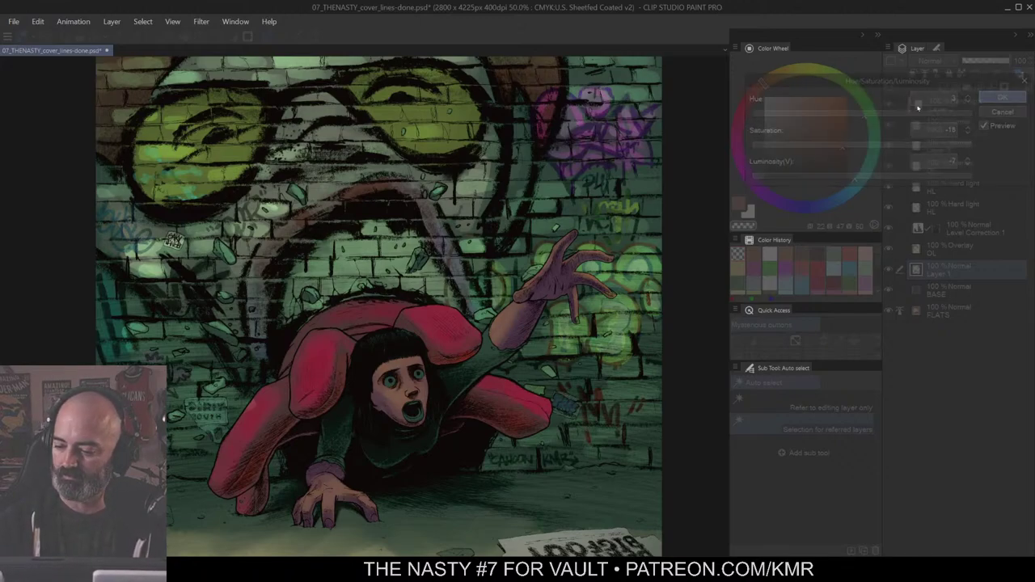
Step: Auto-select the figure's eye area from the reference layer and hide the selection border
{"action": "key", "text": "ctrl+space"}
{"action": "left_click", "coordinate": [518, 304], "text": "alt"}
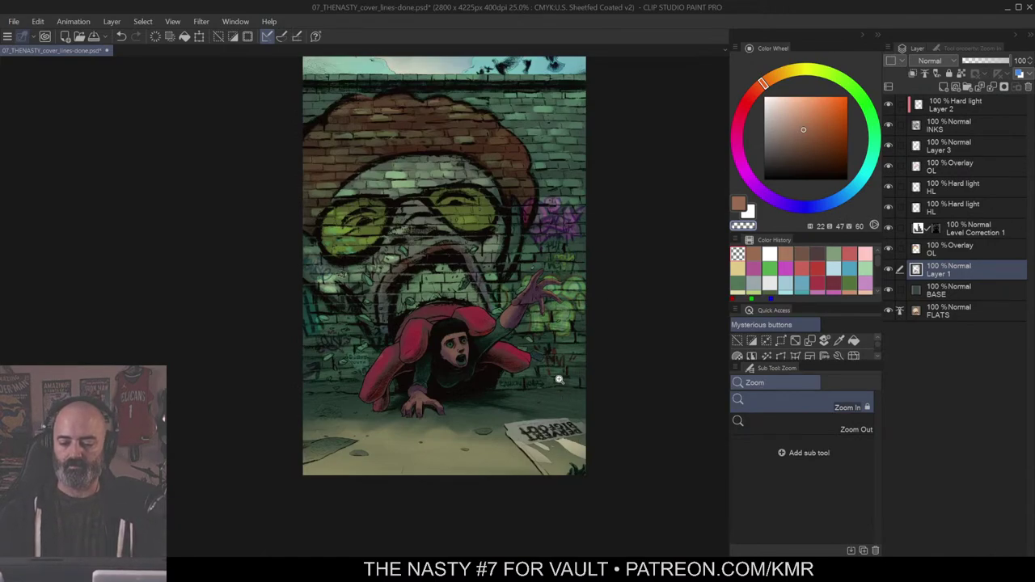
{"action": "left_click", "coordinate": [457, 366]}
{"action": "left_click", "coordinate": [466, 366]}
{"action": "left_click", "coordinate": [489, 356]}
{"action": "left_click_drag", "start_coordinate": [522, 298], "coordinate": [515, 326]}
{"action": "key", "text": "w"}
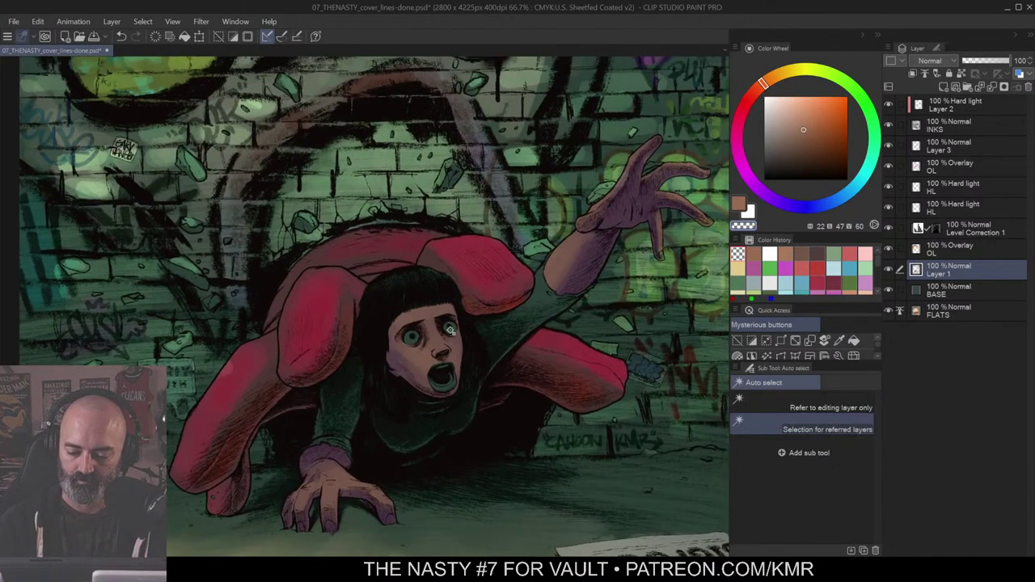
{"action": "left_click", "coordinate": [451, 330]}
{"action": "key", "text": "ctrl+d"}
Step: Paint the figure's eyes on Layer 1 with a greyish green of hue 122, saturation 20, value 48 sampled from the wall
{"action": "key", "text": "b"}
{"action": "left_click", "coordinate": [453, 202], "text": "alt"}
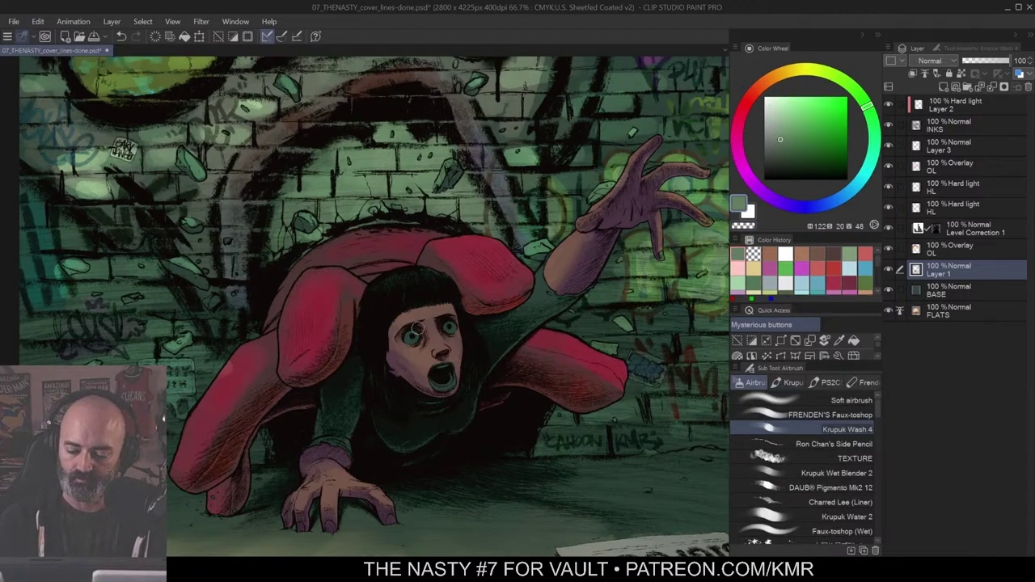
{"action": "mouse_move", "coordinate": [418, 329]}
{"action": "left_mouse_down"}
{"action": "mouse_move", "coordinate": [414, 337]}
{"action": "mouse_move", "coordinate": [450, 326]}
{"action": "left_mouse_up"}
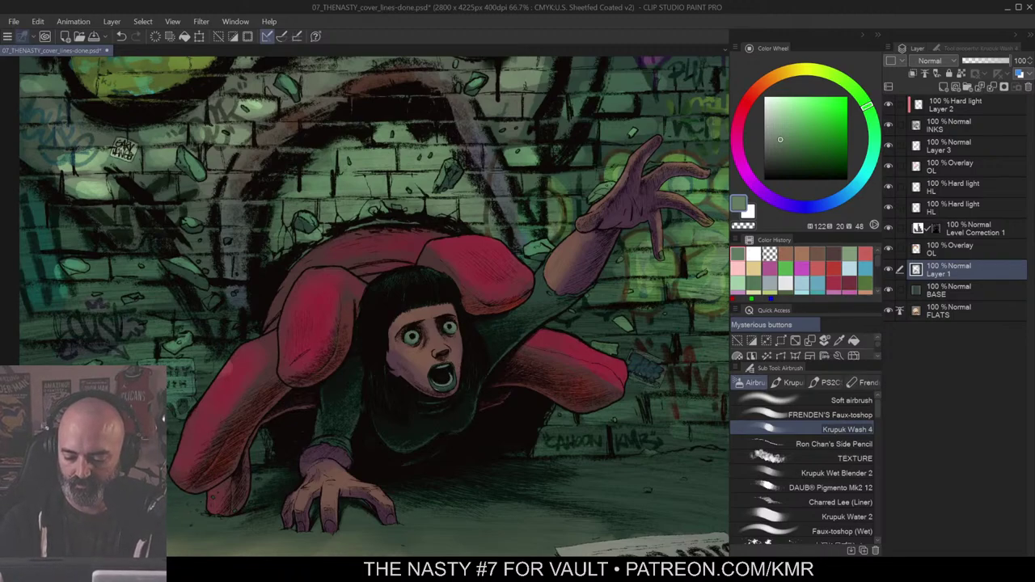
Step: Paint the figure's lower lip on Layer 1 with a muted red of hue 5, saturation 44, value 46
{"action": "left_click", "coordinate": [449, 376], "text": "alt"}
{"action": "left_click", "coordinate": [457, 343], "text": "alt"}
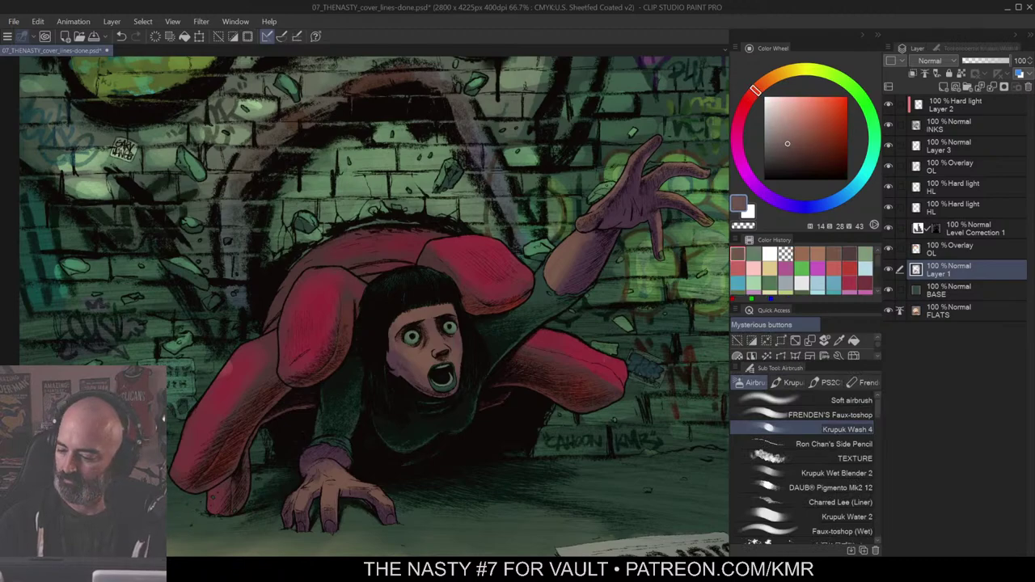
{"action": "left_click", "coordinate": [801, 142]}
{"action": "left_click", "coordinate": [749, 98]}
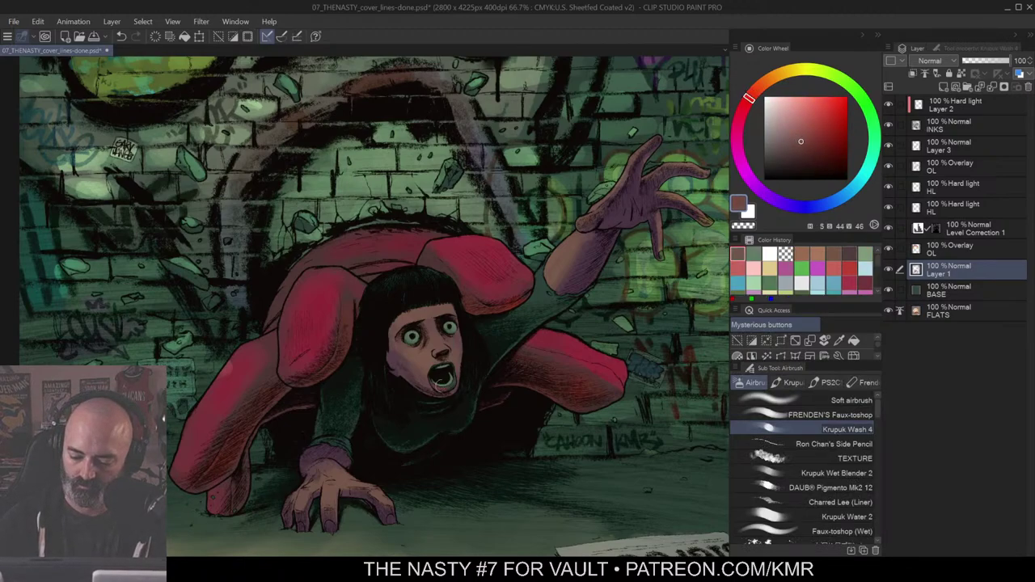
{"action": "left_click_drag", "start_coordinate": [451, 384], "coordinate": [444, 392]}
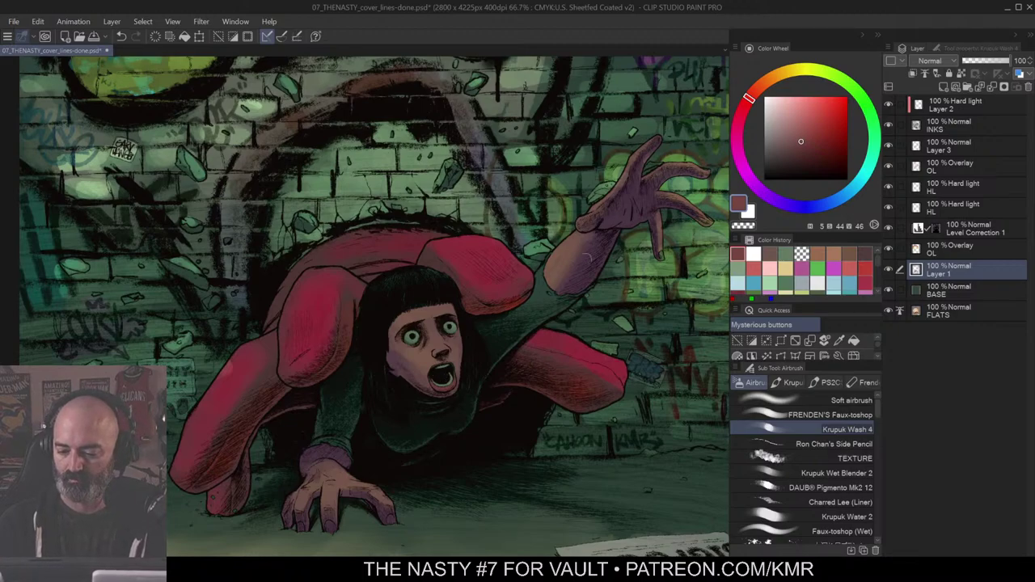
Step: Examine the full cover to judge the figure's skin, eye and lip colours against the mural and wall
{"action": "left_click", "coordinate": [553, 306], "text": "alt"}
{"action": "left_click", "coordinate": [558, 304], "text": "alt"}
{"action": "left_click_drag", "start_coordinate": [556, 366], "coordinate": [535, 402]}
{"action": "left_click", "coordinate": [545, 389], "text": "alt"}
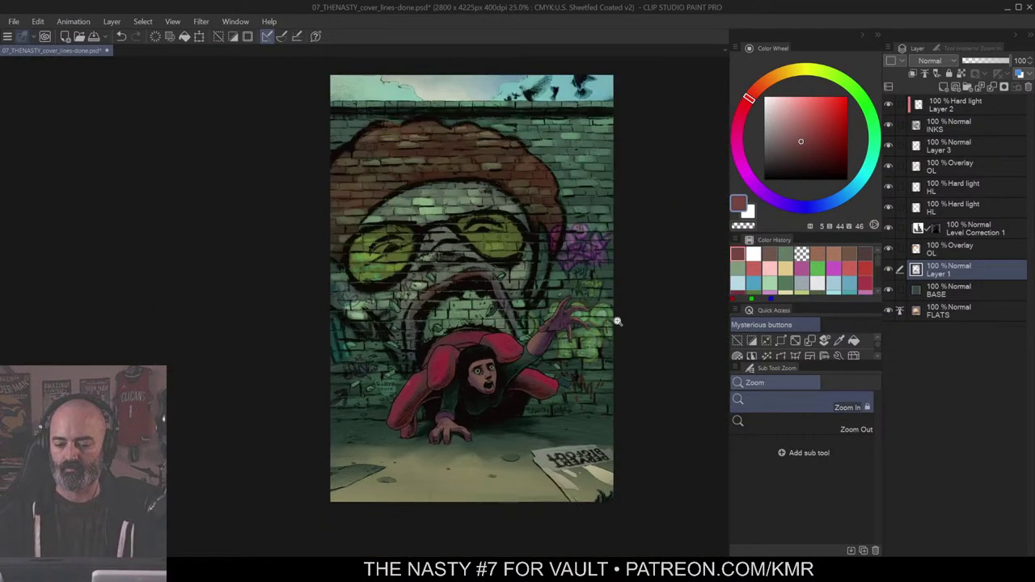
{"action": "left_click", "coordinate": [587, 365], "text": "alt"}
{"action": "left_click", "coordinate": [593, 353], "text": "alt"}
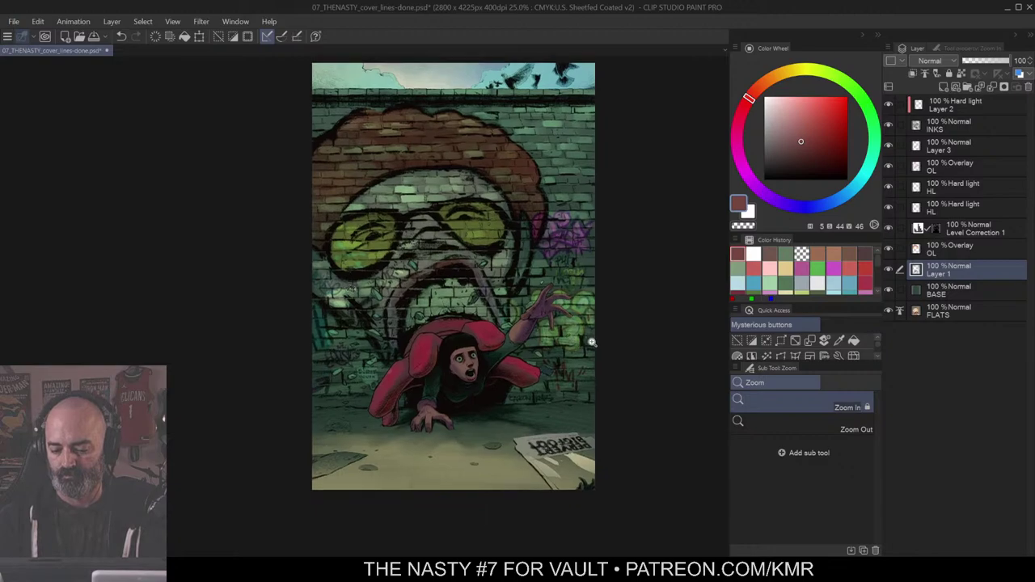
{"action": "left_click", "coordinate": [562, 393]}
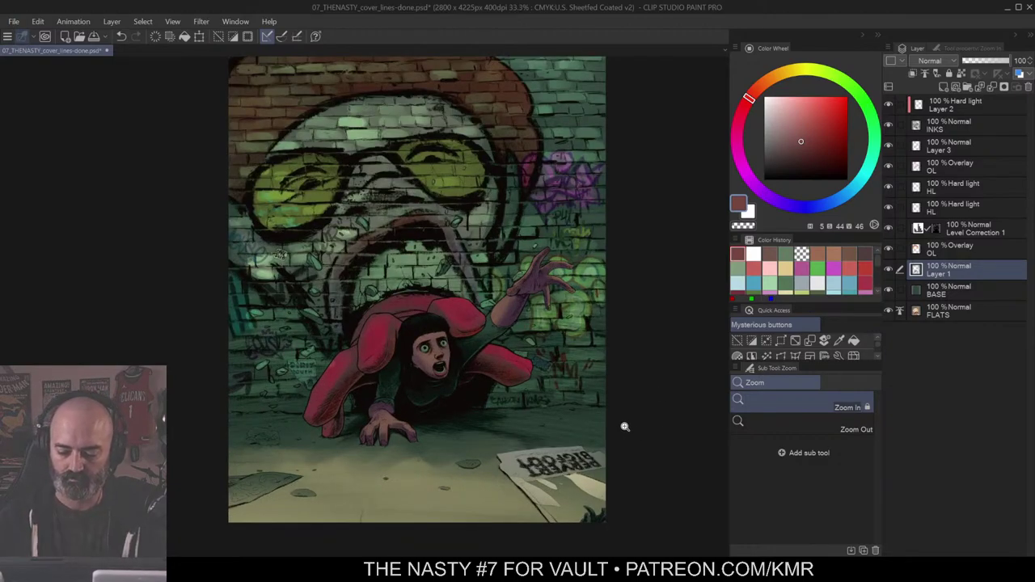
{"action": "left_click", "coordinate": [580, 349]}
{"action": "left_click", "coordinate": [591, 334], "text": "alt"}
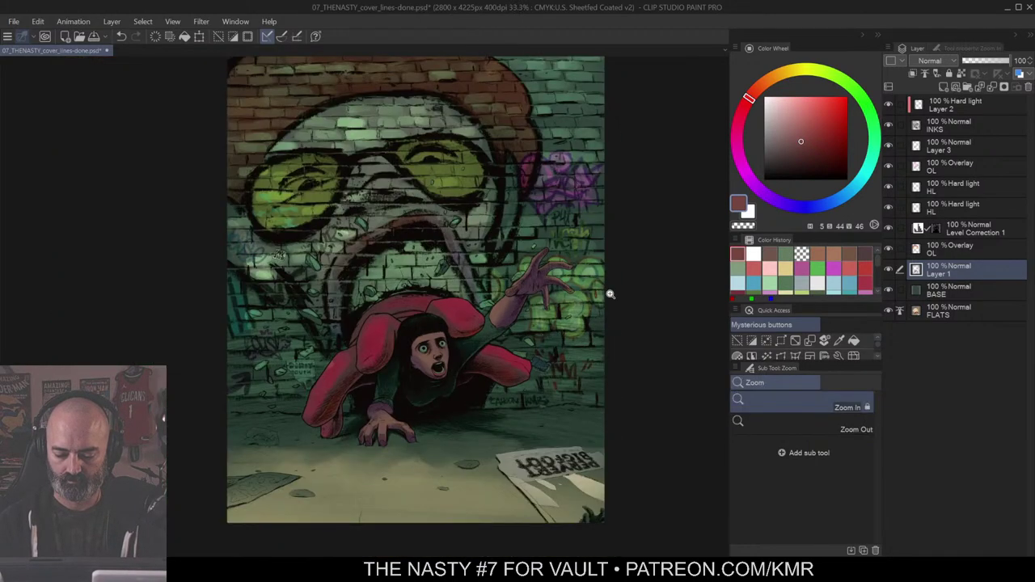
Step: Auto-select the brick wall from the reference layers and add its missed areas, including the graffiti patch beside the figure's leg
{"action": "left_click", "coordinate": [585, 366]}
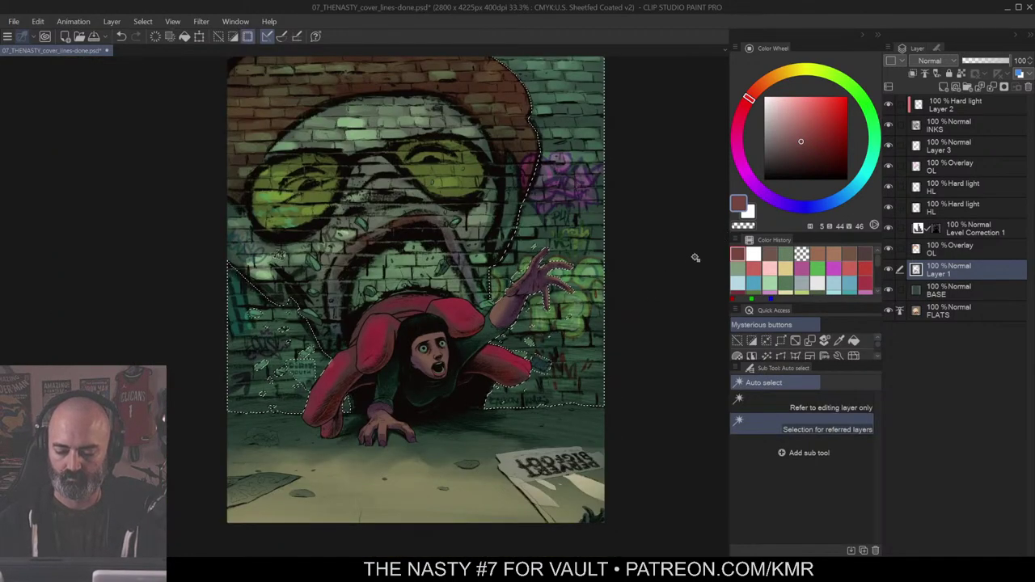
{"action": "key", "text": "ctrl+m"}
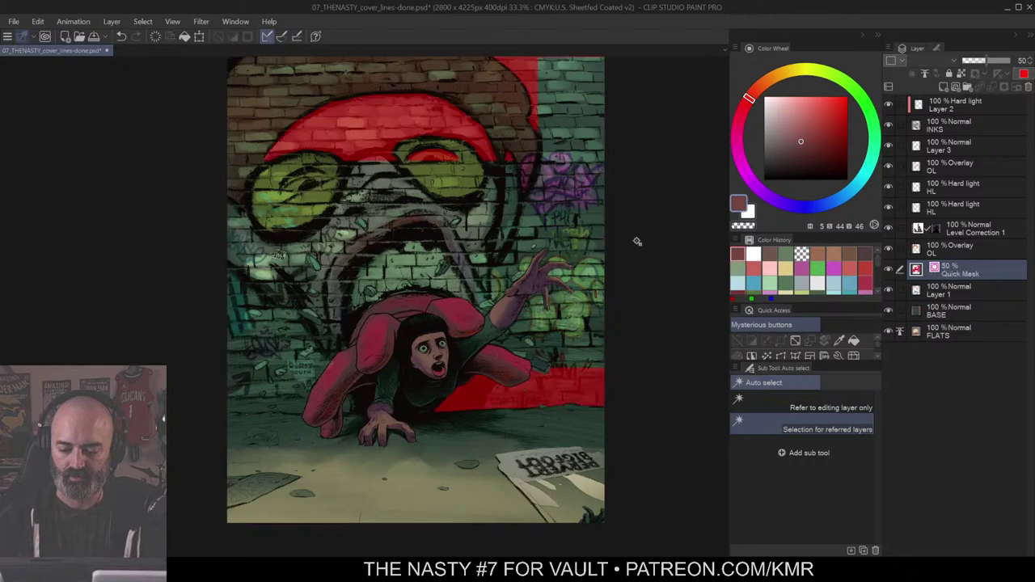
{"action": "key", "text": "ctrl+m"}
{"action": "key", "text": "m"}
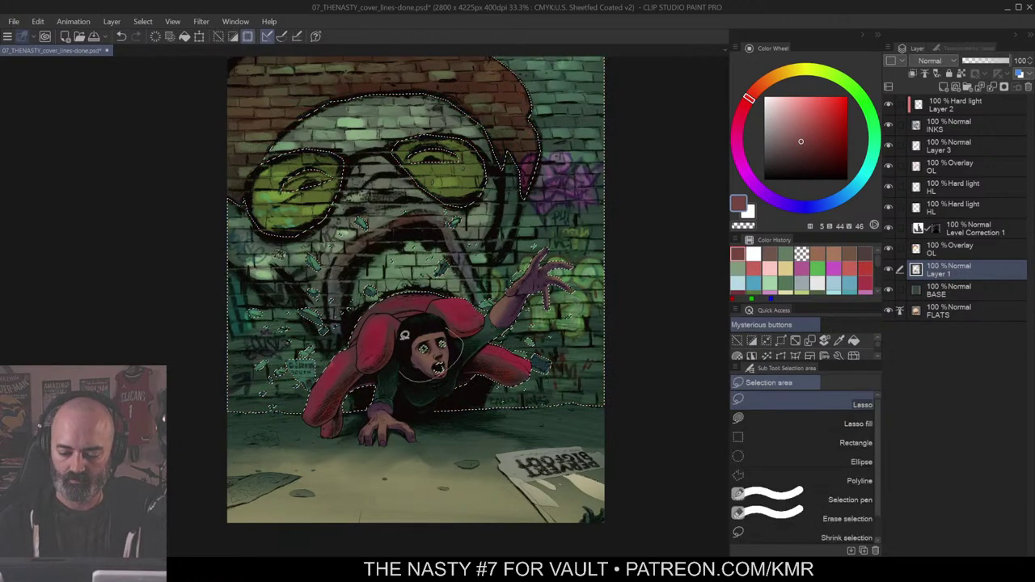
{"action": "key", "text": "ctrl+m"}
{"action": "key", "text": "ctrl+z"}
{"action": "key", "text": "ctrl+m"}
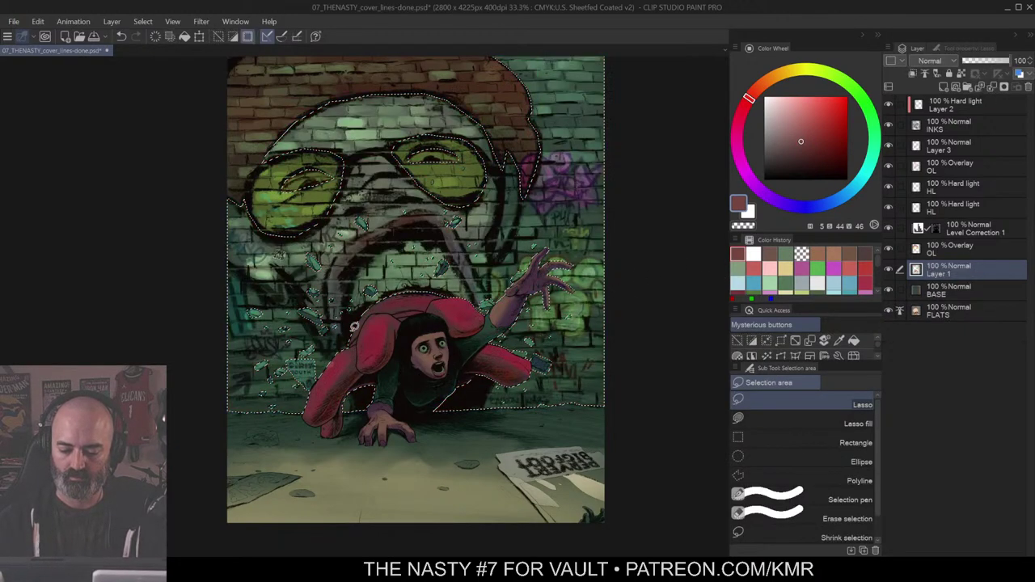
{"action": "key", "text": "w"}
{"action": "left_click", "coordinate": [304, 374], "text": "shift"}
{"action": "key", "text": "ctrl+m"}
{"action": "key", "text": "ctrl+m"}
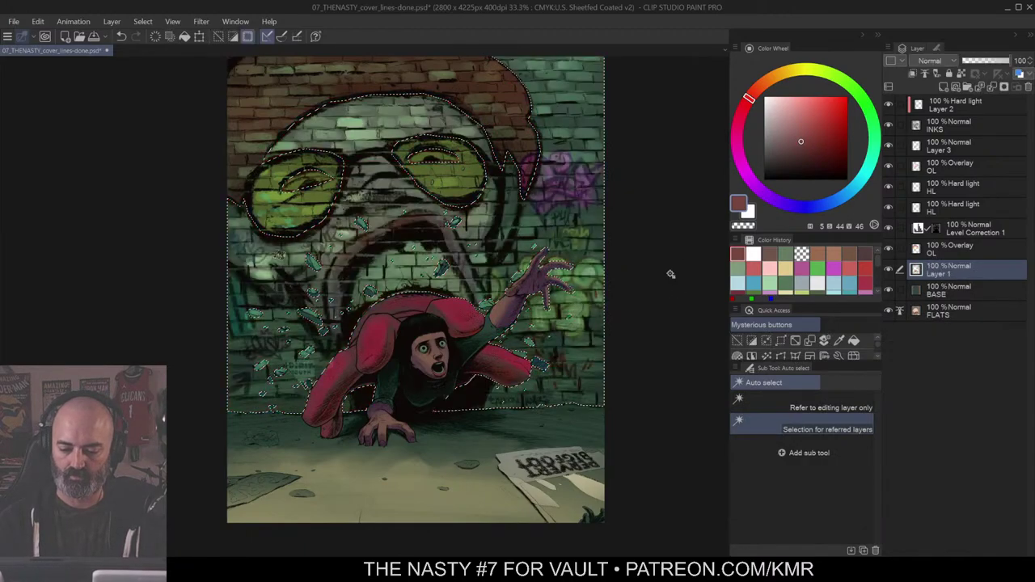
Step: Complete the wall selection across the mural's hair, face and glasses and check its coverage with Quick Mask
{"action": "left_click_drag", "start_coordinate": [506, 147], "coordinate": [508, 219]}
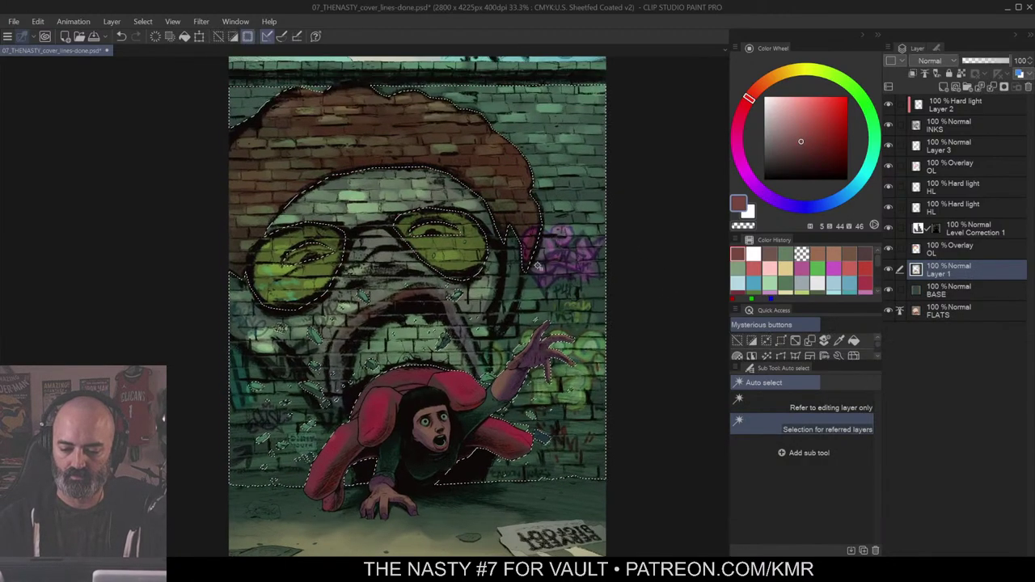
{"action": "key", "text": "q"}
{"action": "key", "text": "z"}
{"action": "left_click", "coordinate": [666, 330], "text": "alt"}
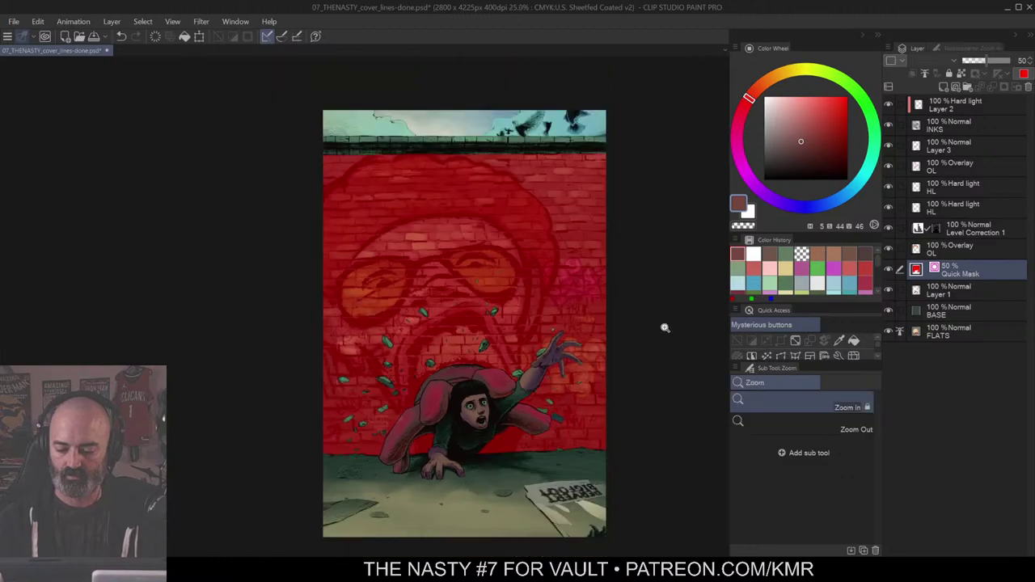
{"action": "key", "text": "q"}
{"action": "key", "text": "q"}
{"action": "left_click_drag", "start_coordinate": [693, 310], "coordinate": [668, 275]}
{"action": "key", "text": "q"}
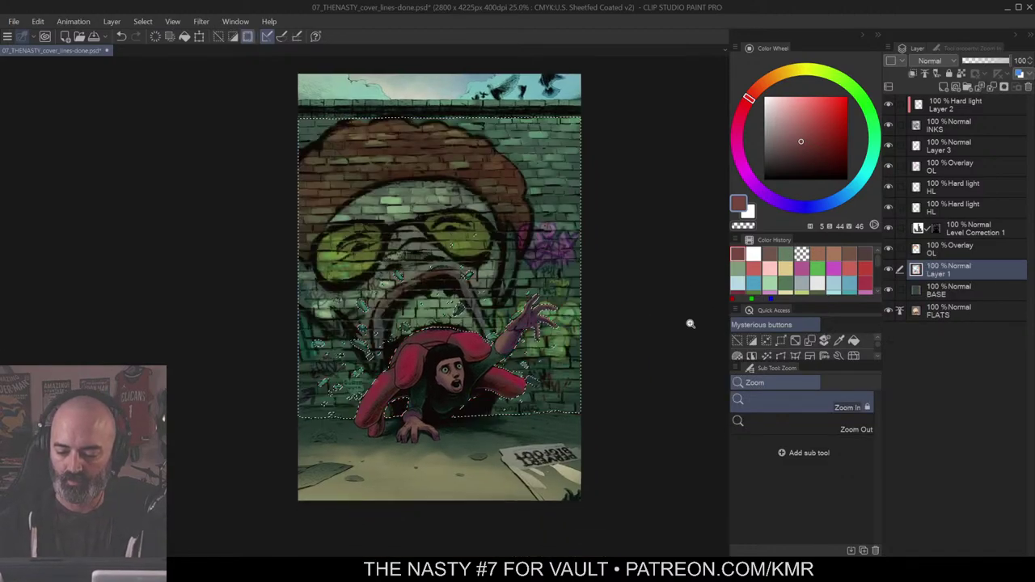
Step: Inspect the lower HL layer in isolation, then add a Hard light layer named HL above the upper OL layer
{"action": "key", "text": "b"}
{"action": "left_click", "coordinate": [971, 207]}
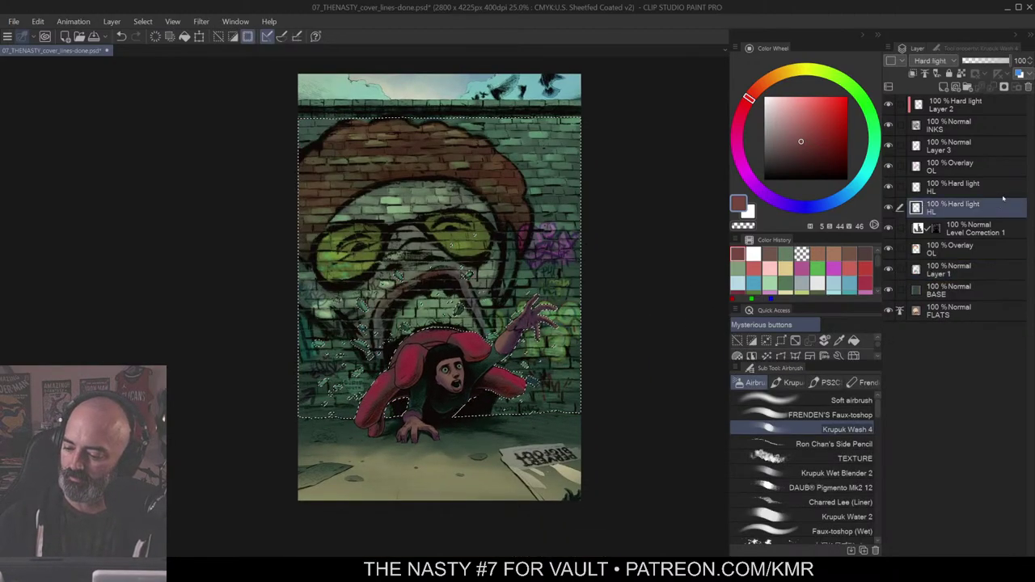
{"action": "left_click", "coordinate": [889, 208], "text": "alt"}
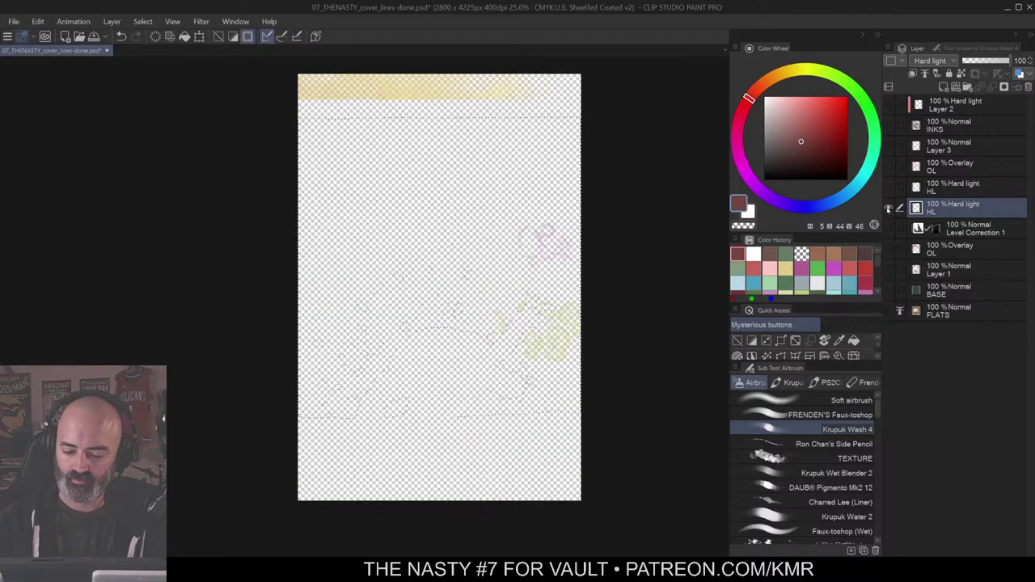
{"action": "left_click", "coordinate": [889, 208], "text": "alt"}
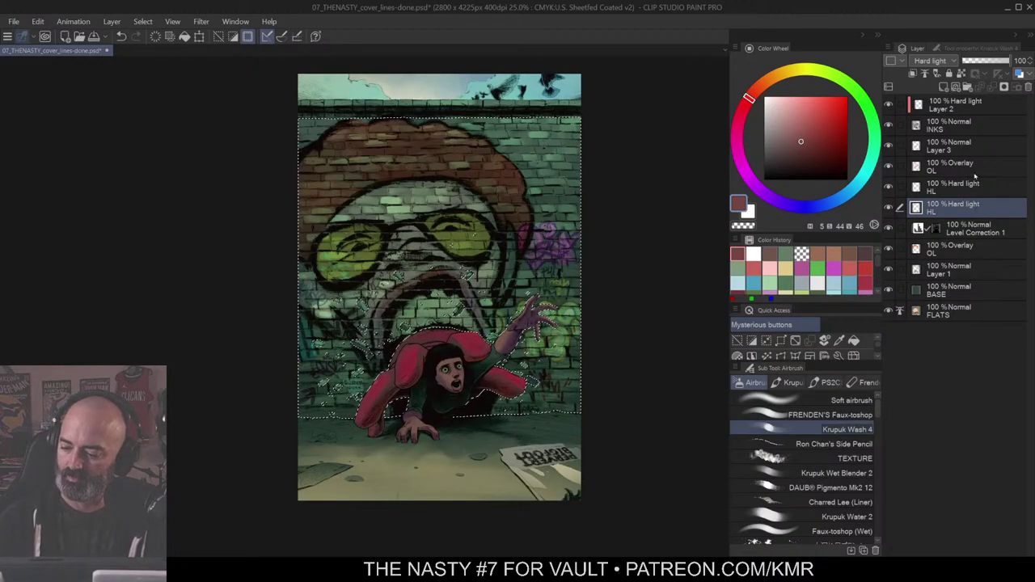
{"action": "left_click", "coordinate": [989, 171]}
{"action": "key", "text": "ctrl+shift+n"}
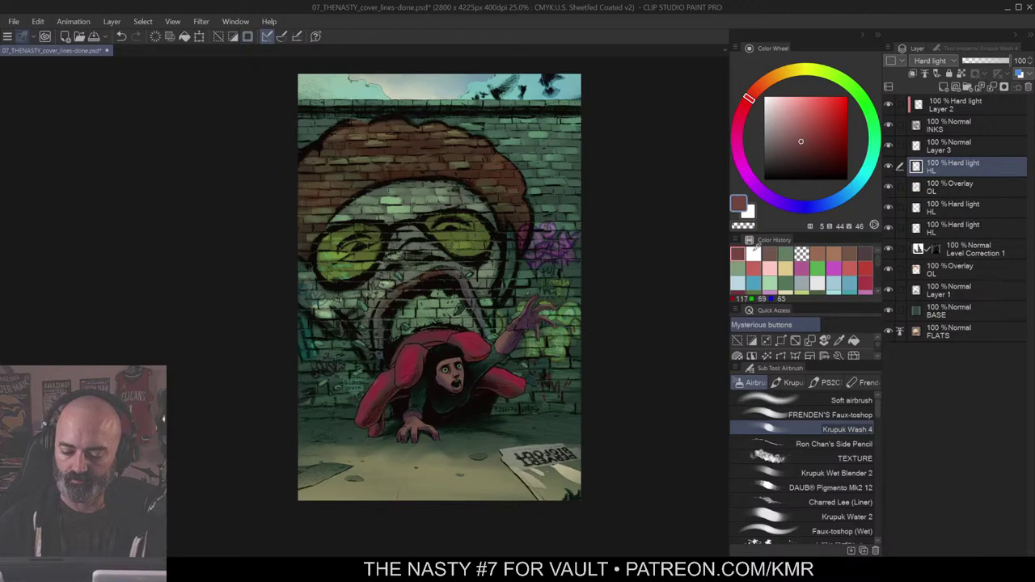
{"action": "key", "text": "ctrl+d"}
Step: Paint a warm tan glow of hue 27, saturation 35, value 77 along the wall's base with the Soft airbrush
{"action": "left_click", "coordinate": [795, 114]}
{"action": "left_click", "coordinate": [769, 80]}
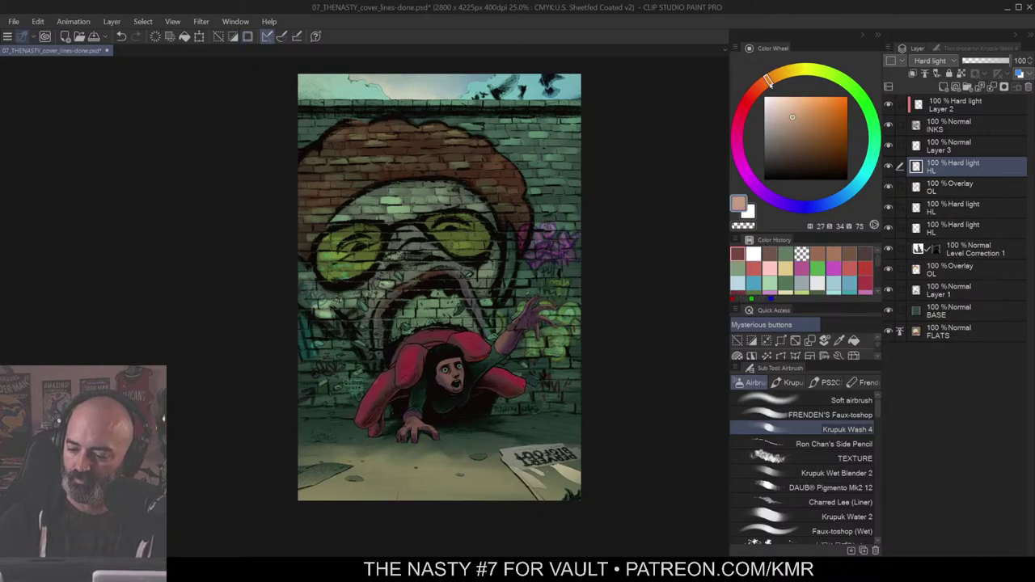
{"action": "left_click", "coordinate": [870, 400]}
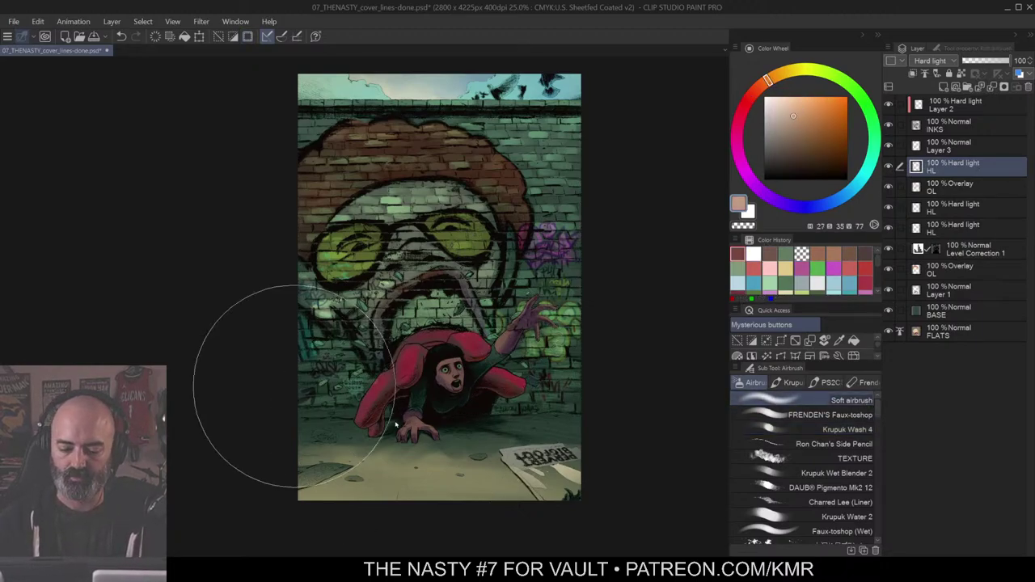
{"action": "mouse_move", "coordinate": [296, 386]}
{"action": "left_mouse_down"}
{"action": "mouse_move", "coordinate": [356, 439]}
{"action": "mouse_move", "coordinate": [300, 469]}
{"action": "left_mouse_up"}
{"action": "key", "text": "ctrl+z"}
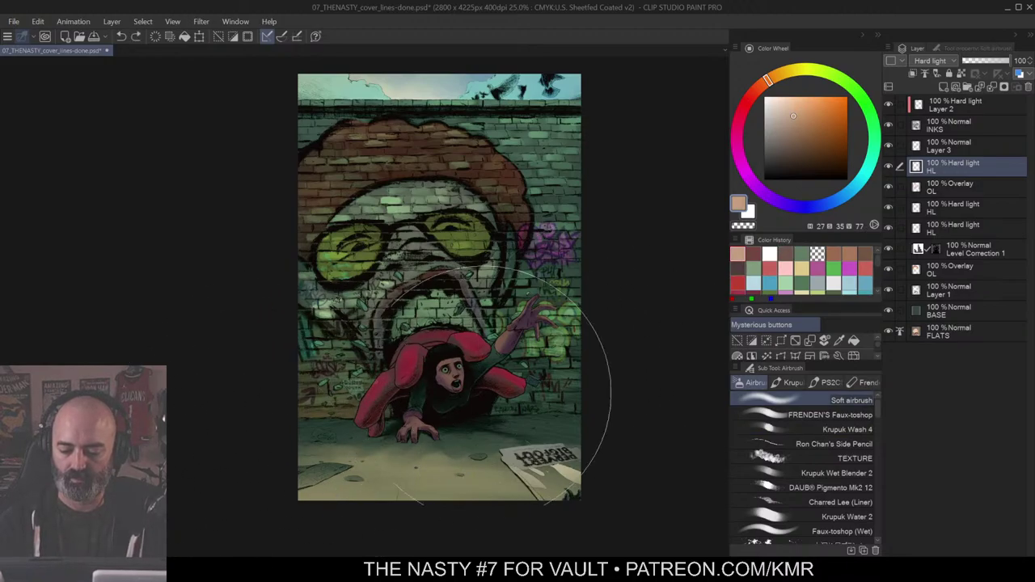
{"action": "mouse_move", "coordinate": [291, 430]}
{"action": "left_mouse_down"}
{"action": "mouse_move", "coordinate": [320, 441]}
{"action": "mouse_move", "coordinate": [355, 406]}
{"action": "mouse_move", "coordinate": [280, 447]}
{"action": "mouse_move", "coordinate": [411, 488]}
{"action": "left_mouse_up"}
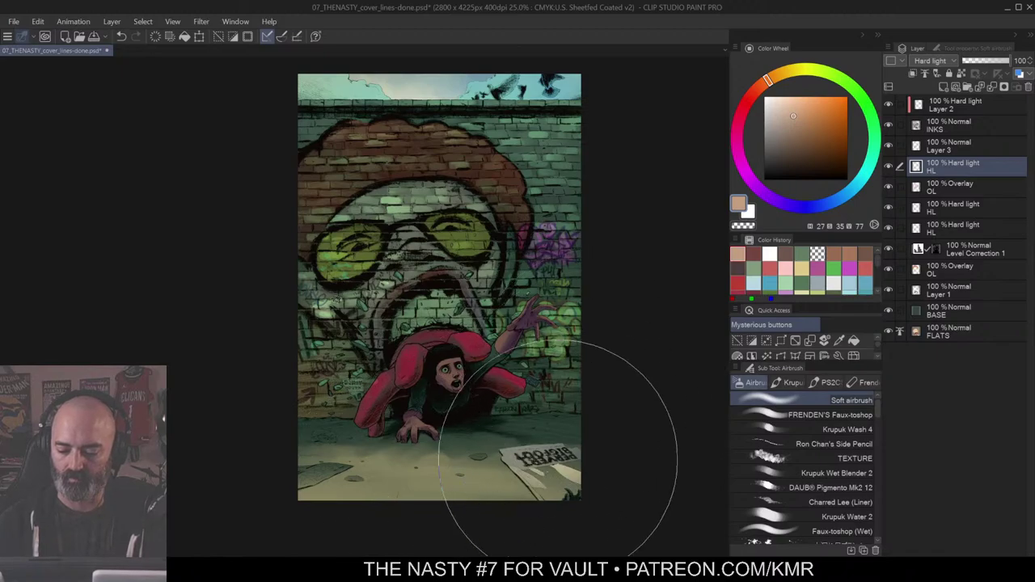
{"action": "mouse_move", "coordinate": [594, 402]}
{"action": "left_mouse_down"}
{"action": "mouse_move", "coordinate": [613, 367]}
{"action": "mouse_move", "coordinate": [608, 401]}
{"action": "mouse_move", "coordinate": [592, 408]}
{"action": "mouse_move", "coordinate": [587, 393]}
{"action": "mouse_move", "coordinate": [435, 483]}
{"action": "mouse_move", "coordinate": [348, 486]}
{"action": "mouse_move", "coordinate": [366, 516]}
{"action": "mouse_move", "coordinate": [574, 424]}
{"action": "mouse_move", "coordinate": [621, 442]}
{"action": "mouse_move", "coordinate": [643, 413]}
{"action": "left_mouse_up"}
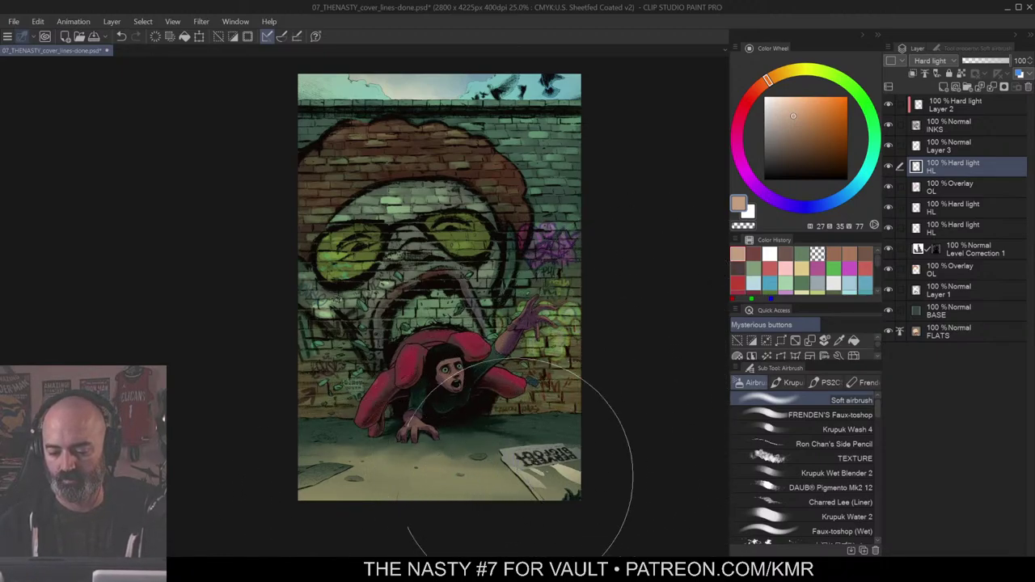
Step: Auto-select the ground and airbrush the same warm tan across it where it meets the wall
{"action": "left_click", "coordinate": [569, 380], "text": "alt"}
{"action": "left_click", "coordinate": [613, 408], "text": "ctrl"}
{"action": "key", "text": "w"}
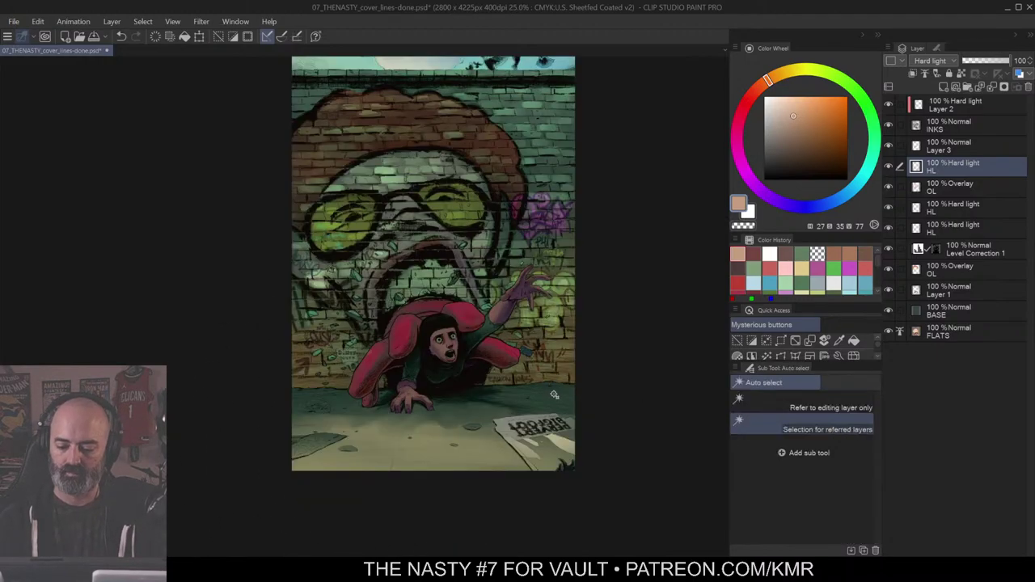
{"action": "left_click", "coordinate": [558, 397]}
{"action": "key", "text": "ctrl+h"}
{"action": "key", "text": "b"}
{"action": "mouse_move", "coordinate": [268, 326]}
{"action": "left_mouse_down"}
{"action": "mouse_move", "coordinate": [334, 334]}
{"action": "mouse_move", "coordinate": [346, 314]}
{"action": "mouse_move", "coordinate": [357, 336]}
{"action": "mouse_move", "coordinate": [401, 313]}
{"action": "mouse_move", "coordinate": [442, 311]}
{"action": "mouse_move", "coordinate": [461, 328]}
{"action": "mouse_move", "coordinate": [533, 309]}
{"action": "mouse_move", "coordinate": [579, 320]}
{"action": "left_mouse_up"}
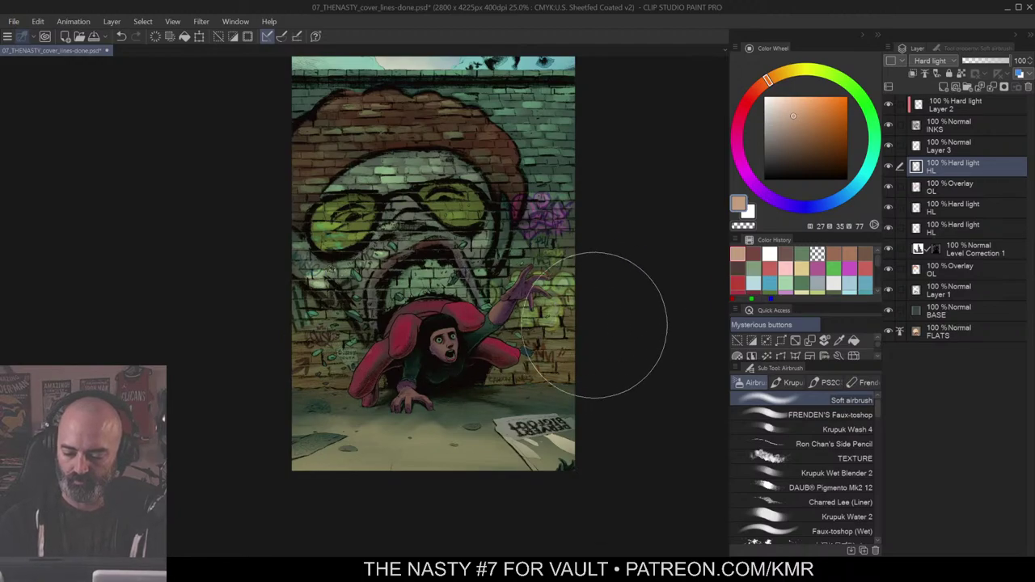
Step: Add a layer mask to the new HL layer and fade its warm glow on the wall with transparent Soft airbrush strokes
{"action": "key", "text": "ctrl+space"}
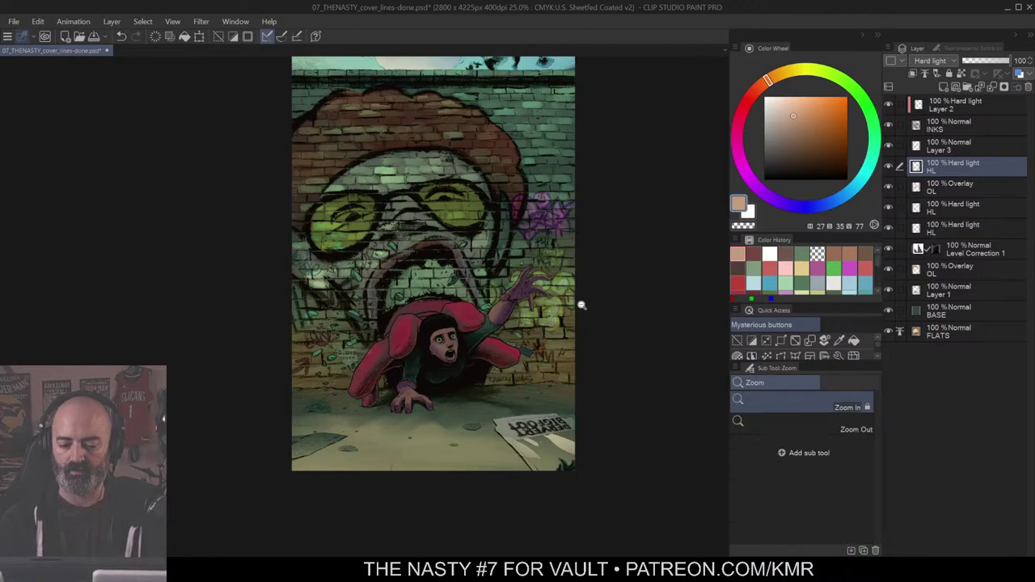
{"action": "left_click", "coordinate": [581, 302], "text": "alt"}
{"action": "left_click", "coordinate": [590, 351]}
{"action": "left_click_drag", "start_coordinate": [612, 330], "coordinate": [594, 351]}
{"action": "key", "text": "m"}
{"action": "left_click_drag", "start_coordinate": [591, 239], "coordinate": [593, 272]}
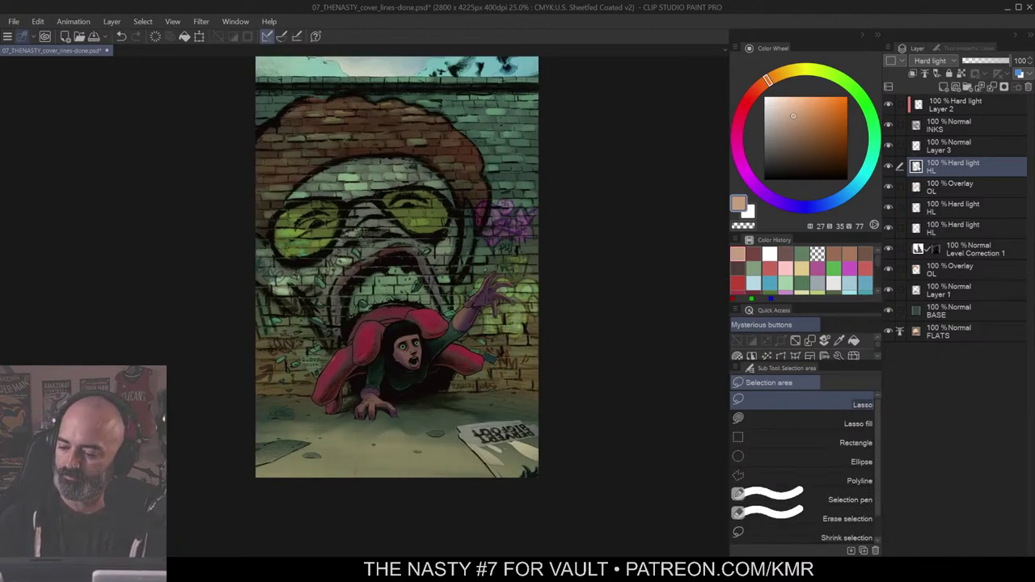
{"action": "left_click", "coordinate": [976, 74]}
{"action": "key", "text": "c"}
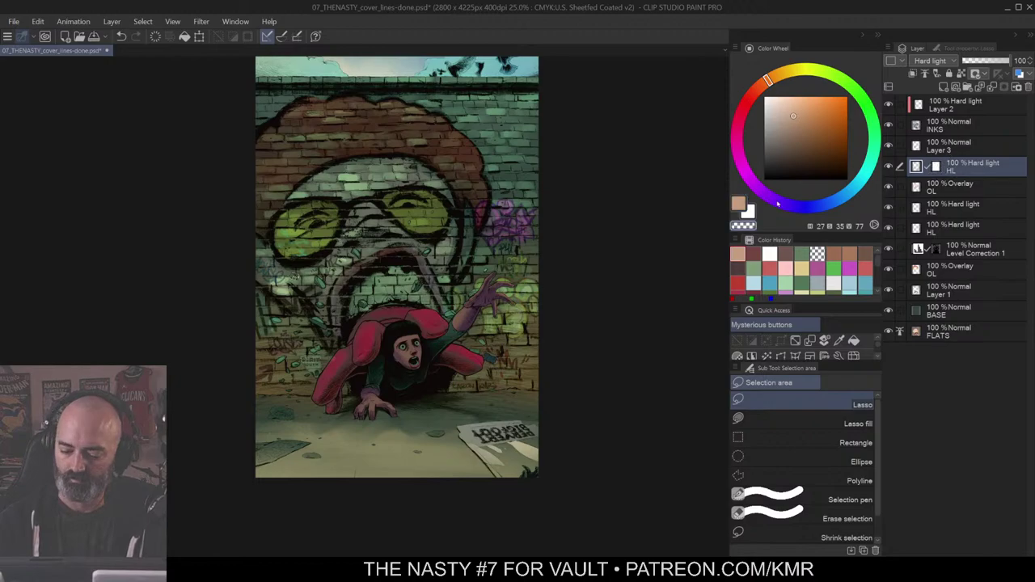
{"action": "key", "text": "b"}
{"action": "mouse_move", "coordinate": [439, 316]}
{"action": "left_mouse_down"}
{"action": "mouse_move", "coordinate": [509, 286]}
{"action": "mouse_move", "coordinate": [518, 270]}
{"action": "mouse_move", "coordinate": [547, 271]}
{"action": "left_mouse_up"}
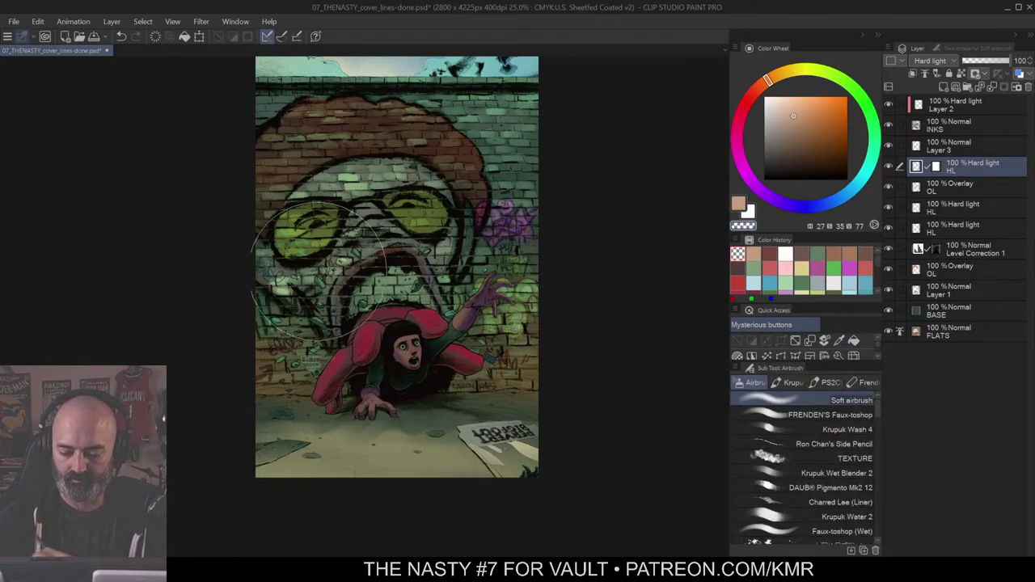
Step: Auto-select the sky and isolate the OL and HL layers in turn to find the one carrying the sky's blue
{"action": "key", "text": "ctrl+space"}
{"action": "left_click", "coordinate": [539, 214], "text": "alt"}
{"action": "left_click_drag", "start_coordinate": [590, 195], "coordinate": [565, 252]}
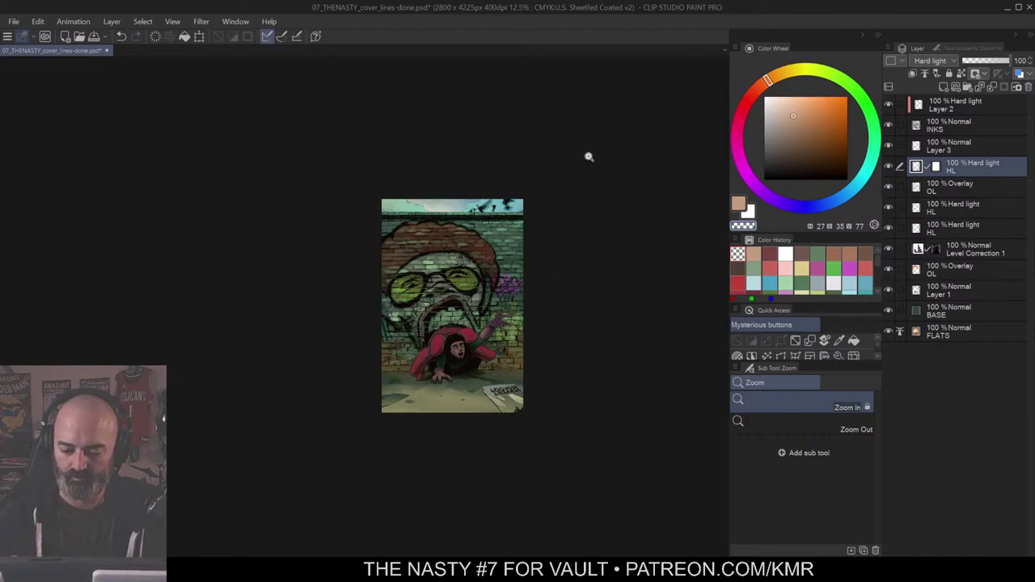
{"action": "key", "text": "w"}
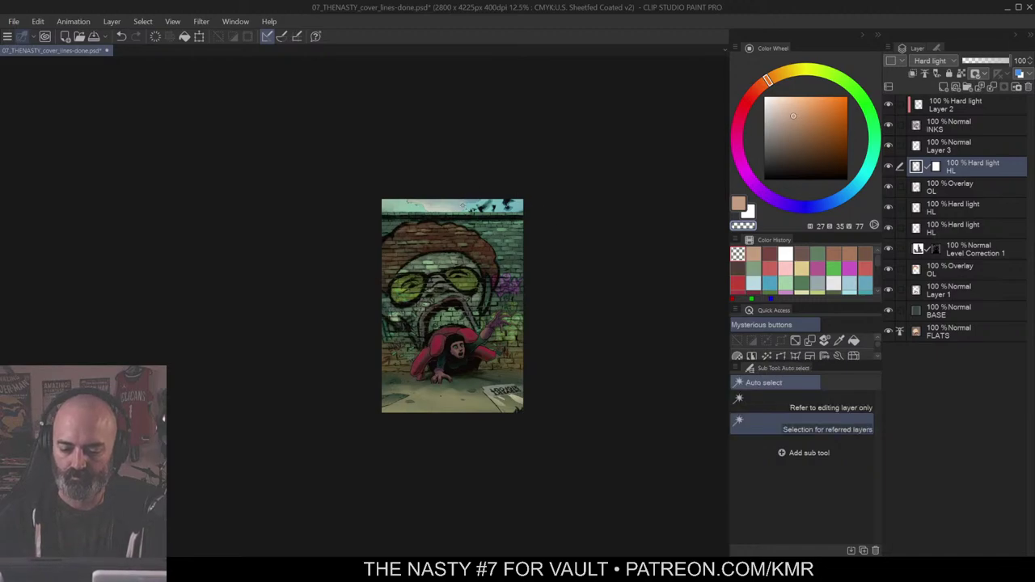
{"action": "left_click", "coordinate": [461, 206]}
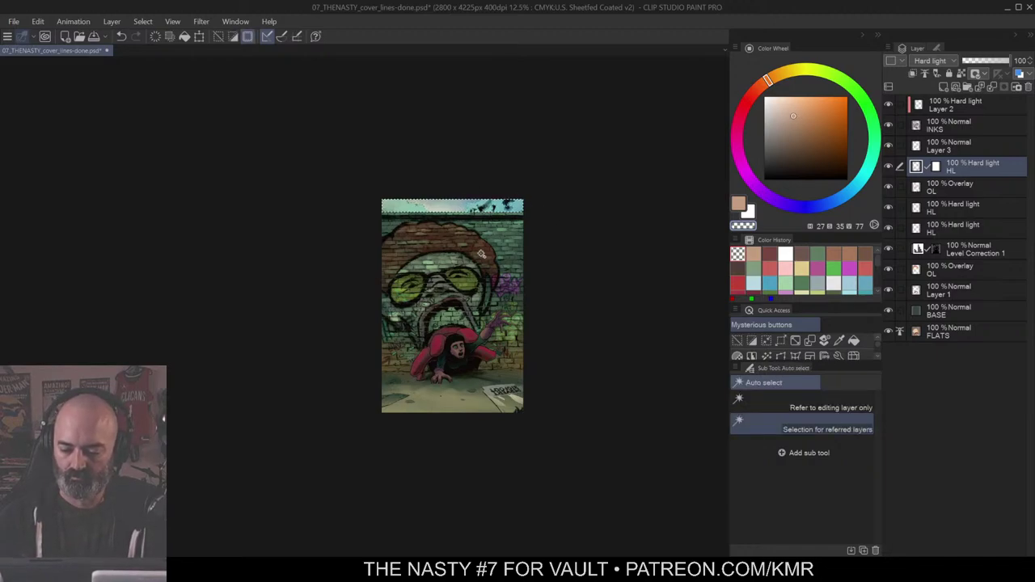
{"action": "left_click", "coordinate": [888, 187], "text": "alt"}
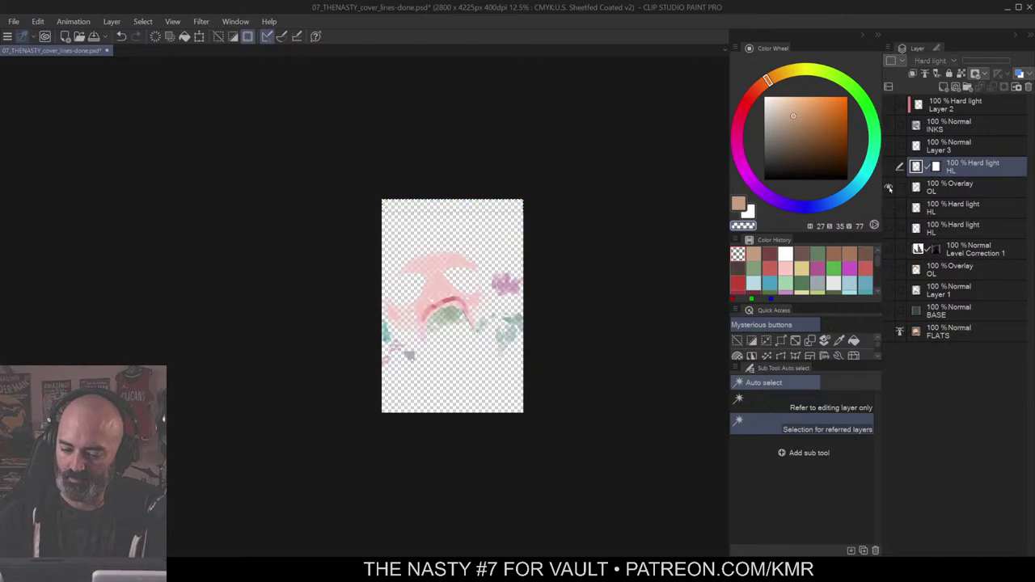
{"action": "left_click", "coordinate": [890, 207], "text": "alt"}
{"action": "left_click", "coordinate": [889, 209], "text": "alt"}
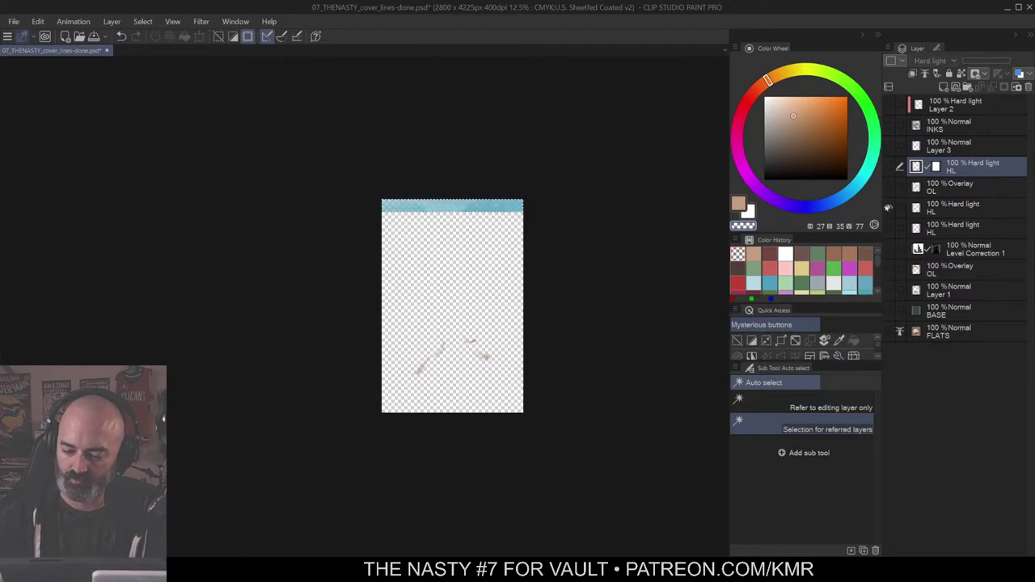
{"action": "left_click", "coordinate": [888, 209], "text": "alt"}
Step: Shift the hue of the sky on its Hard light HL layer by 157 with Hue/Saturation/Luminosity
{"action": "left_click", "coordinate": [912, 208]}
{"action": "key", "text": "ctrl+u"}
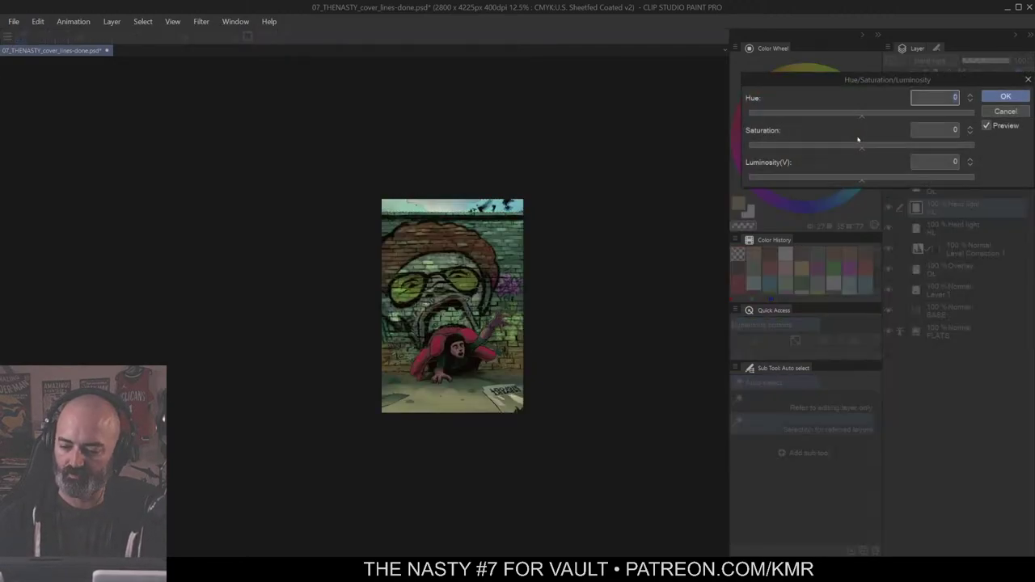
{"action": "left_click_drag", "start_coordinate": [893, 114], "coordinate": [923, 119]}
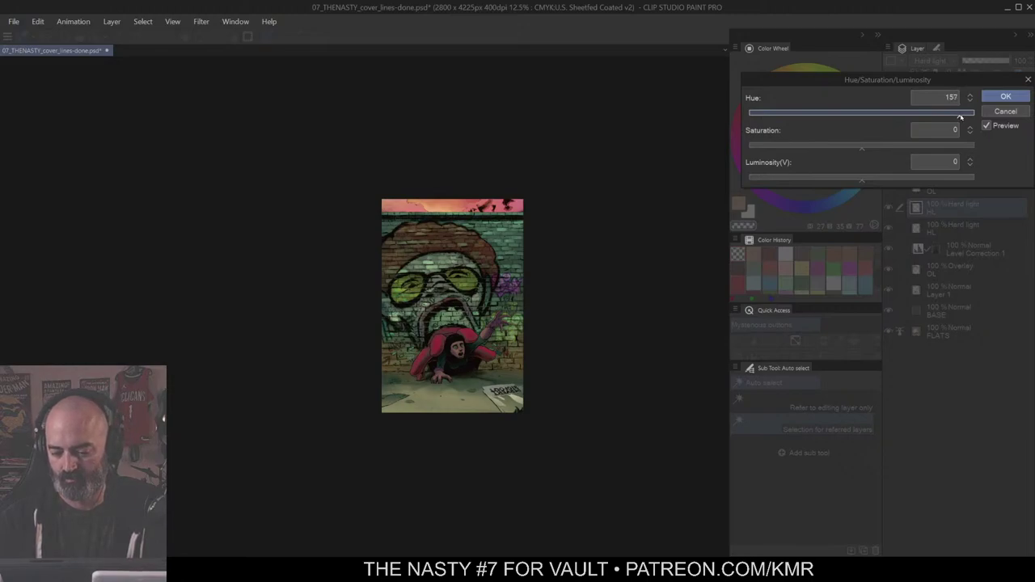
{"action": "left_click", "coordinate": [1002, 98]}
Step: Examine the recoloured sky and warm wall glow across the full cover, then inspect the crawling figure up close
{"action": "key", "text": "ctrl+space"}
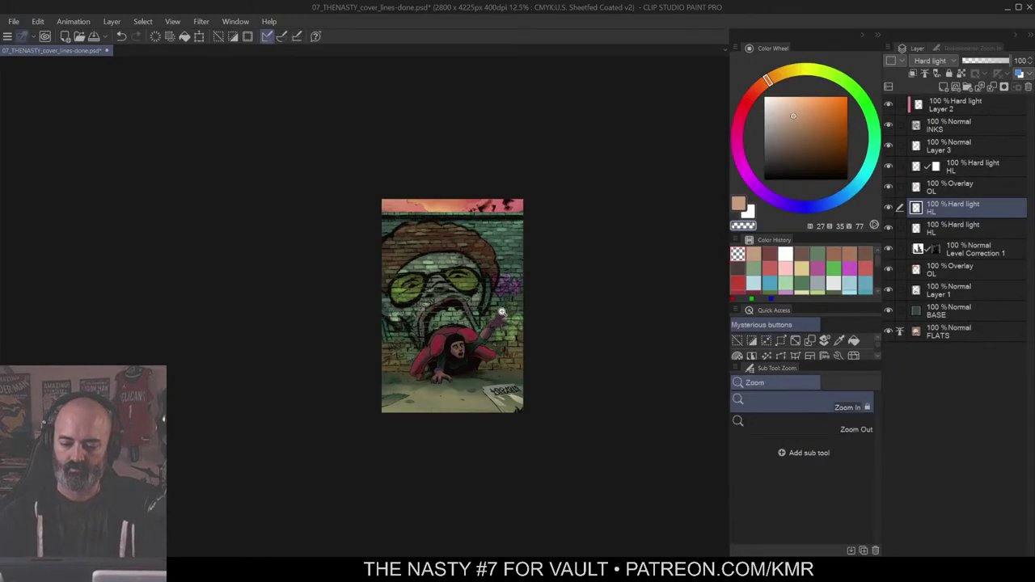
{"action": "left_click_drag", "start_coordinate": [500, 312], "coordinate": [575, 304]}
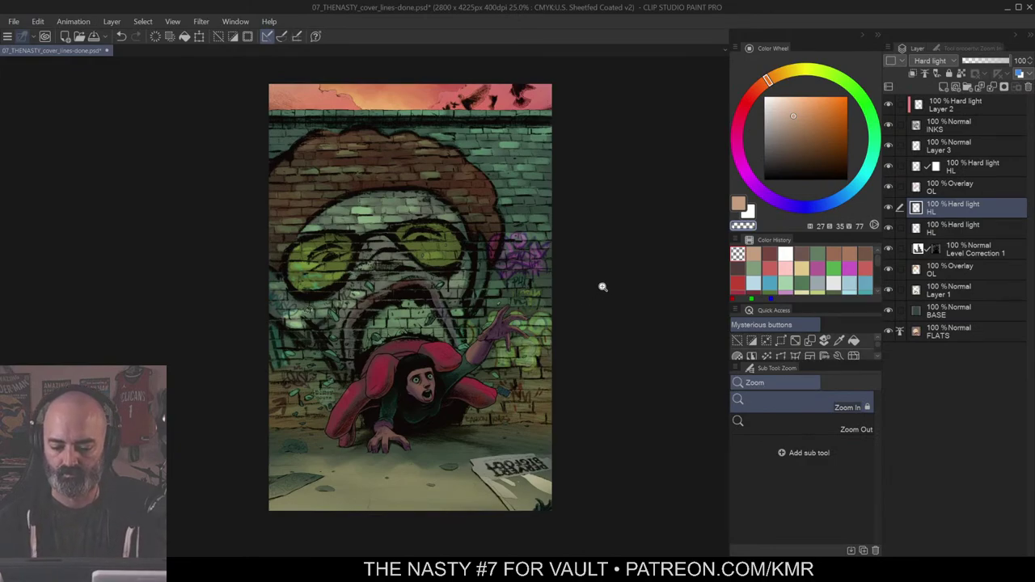
{"action": "key", "text": "space"}
{"action": "left_click_drag", "start_coordinate": [589, 262], "coordinate": [587, 279]}
{"action": "key", "text": "space"}
{"action": "mouse_move", "coordinate": [614, 207]}
{"action": "left_mouse_down"}
{"action": "mouse_move", "coordinate": [661, 176]}
{"action": "mouse_move", "coordinate": [623, 221]}
{"action": "left_mouse_up"}
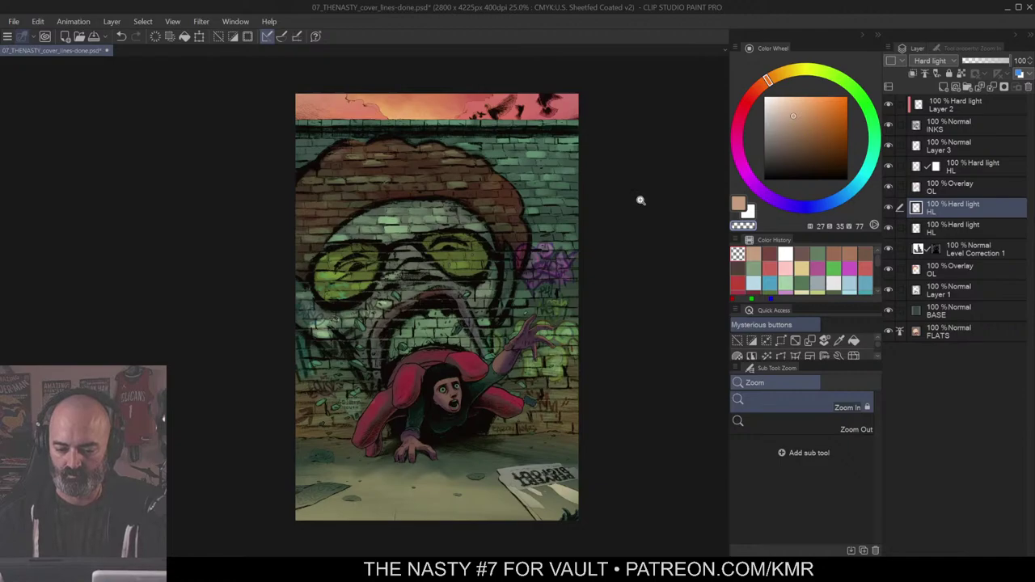
{"action": "scroll", "coordinate": [645, 184], "scroll_direction": "down", "scroll_amount": 2}
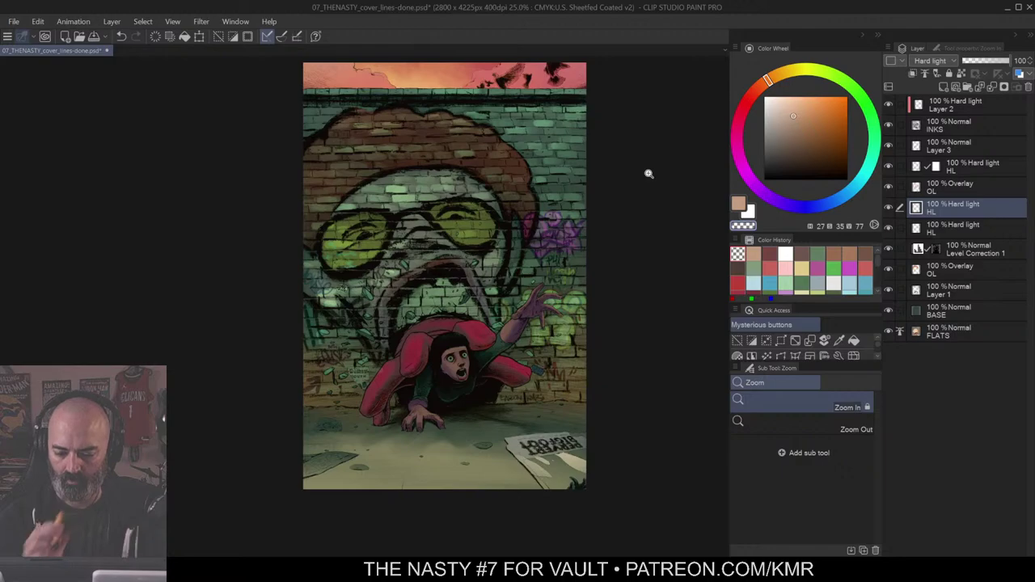
{"action": "key", "text": "ctrl+space"}
{"action": "left_click", "coordinate": [462, 364]}
{"action": "left_click_drag", "start_coordinate": [514, 356], "coordinate": [527, 284]}
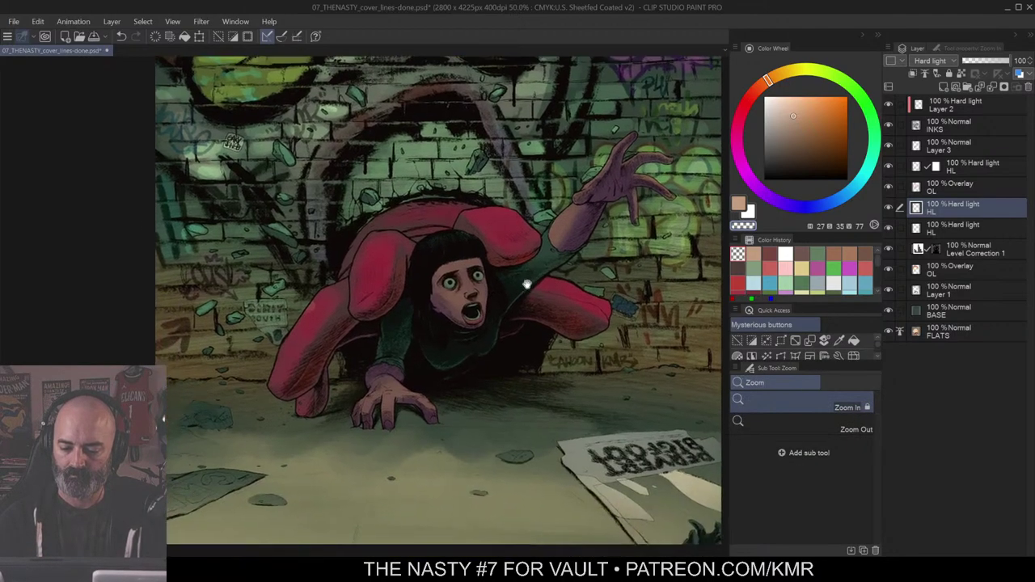
Step: Make the Level Correction 1 layer's mask active and choose the Krupuk Wash 4 airbrush for painting on it
{"action": "left_click", "coordinate": [527, 284]}
{"action": "key", "text": "m"}
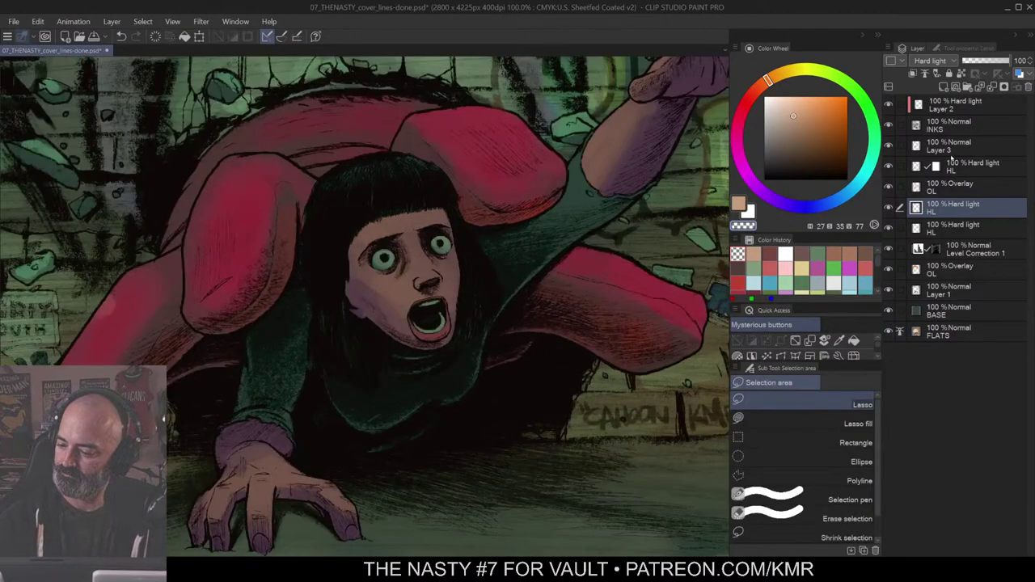
{"action": "left_click", "coordinate": [954, 163]}
{"action": "left_click", "coordinate": [933, 250]}
{"action": "key", "text": "b"}
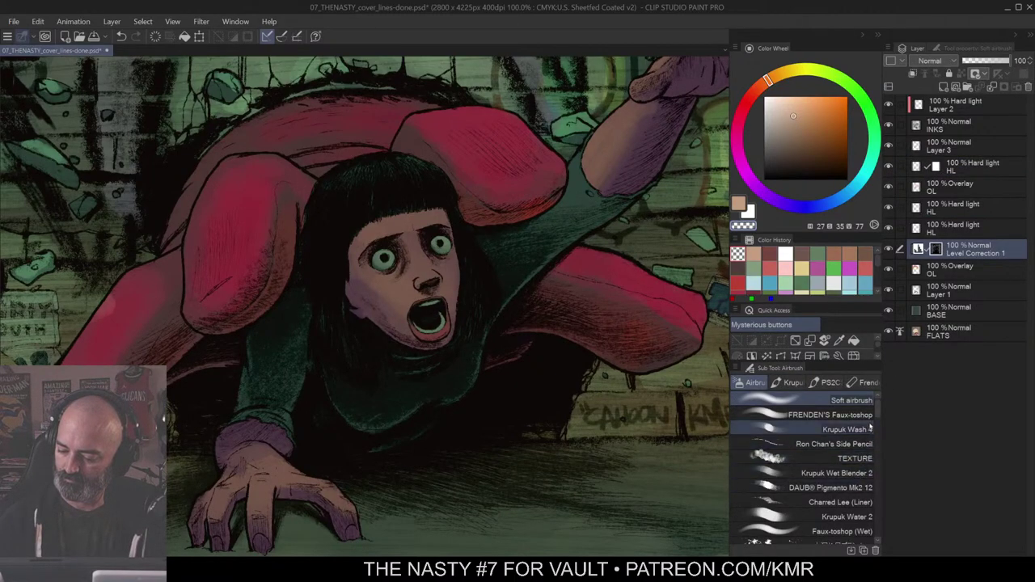
{"action": "left_click", "coordinate": [845, 430]}
{"action": "key", "text": "c"}
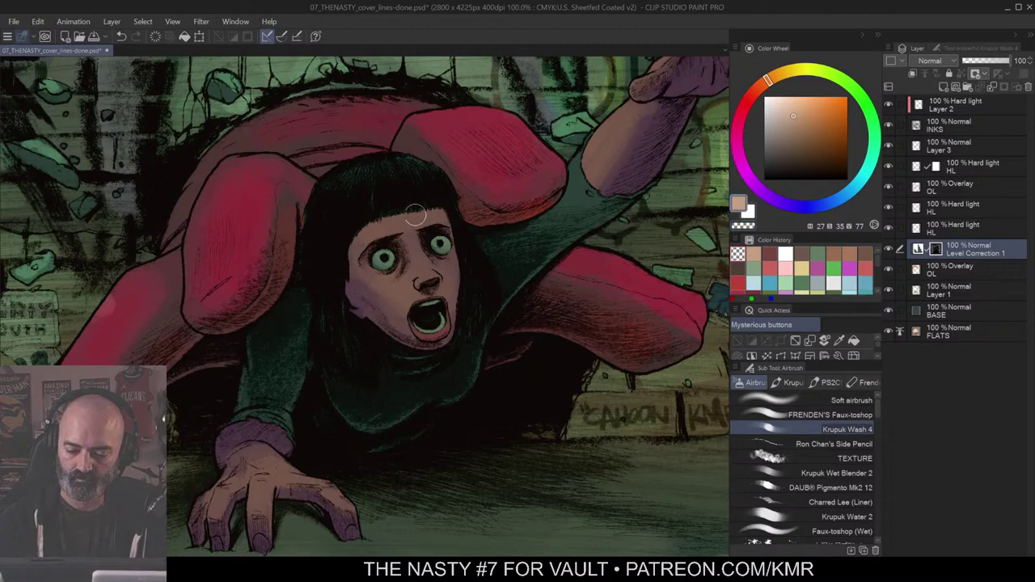
Step: Undo the trial stroke, auto-select the figure's skin and brush light onto the forehead and under the eyes in the mask
{"action": "mouse_move", "coordinate": [413, 218]}
{"action": "left_mouse_down"}
{"action": "mouse_move", "coordinate": [447, 188]}
{"action": "mouse_move", "coordinate": [474, 186]}
{"action": "mouse_move", "coordinate": [509, 215]}
{"action": "left_mouse_up"}
{"action": "key", "text": "ctrl+z"}
{"action": "key", "text": "w"}
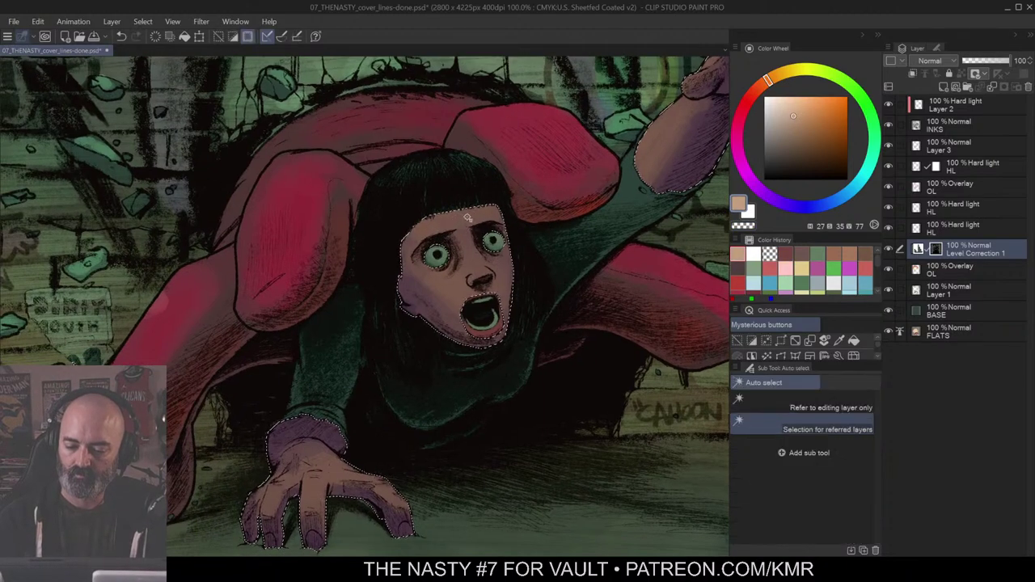
{"action": "key", "text": "b"}
{"action": "key", "text": "w"}
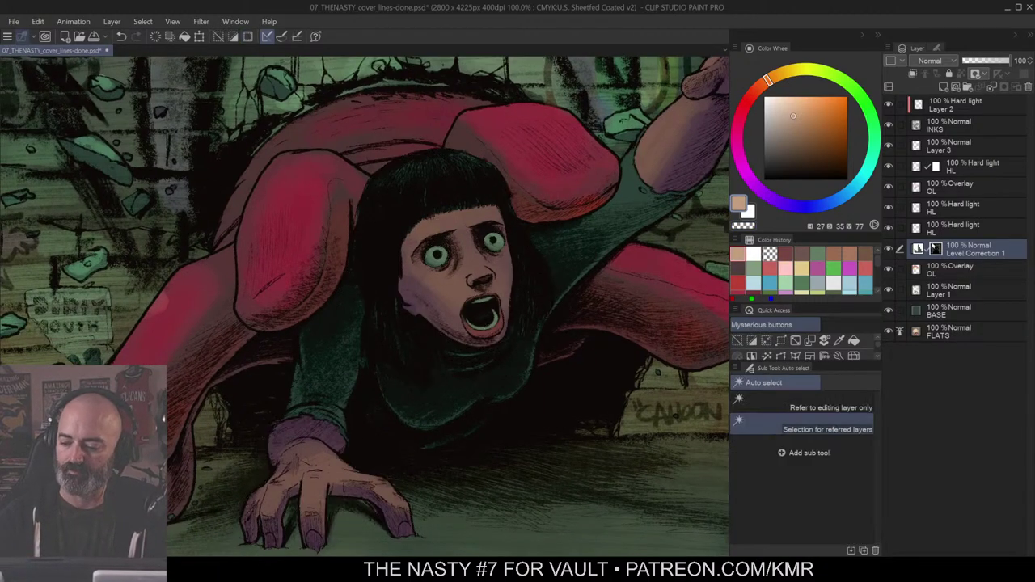
{"action": "key", "text": "b"}
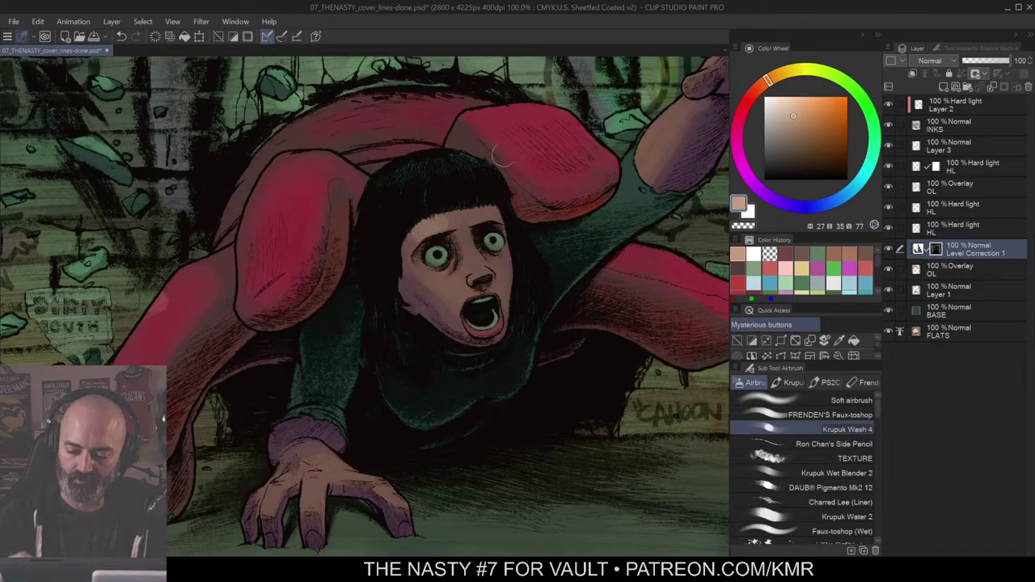
{"action": "left_click_drag", "start_coordinate": [418, 232], "coordinate": [492, 214]}
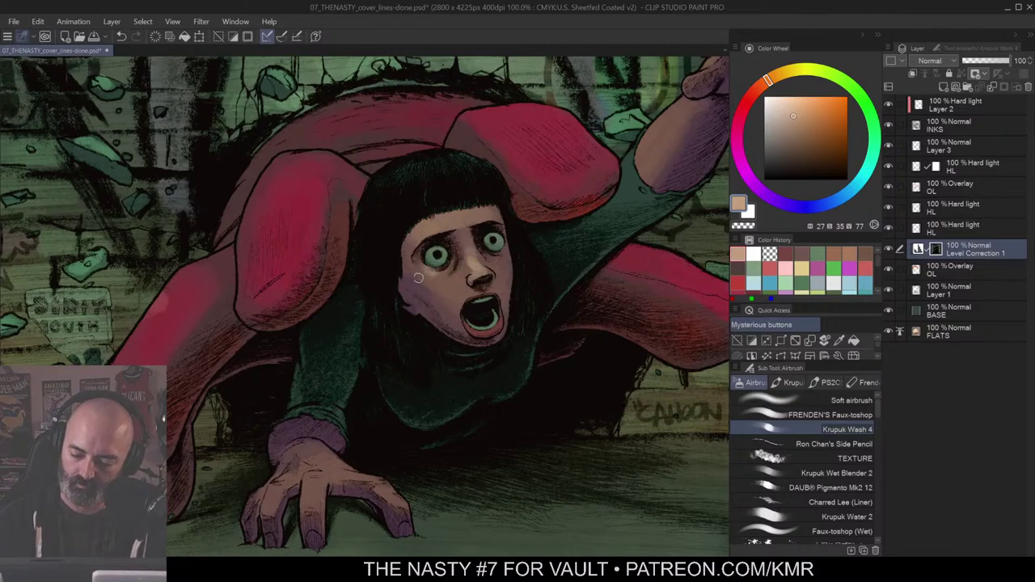
Step: Undo the first cheek stroke and brush softer light over the cheek, nose and jaw beside the open mouth
{"action": "mouse_move", "coordinate": [418, 278]}
{"action": "left_mouse_down"}
{"action": "mouse_move", "coordinate": [426, 263]}
{"action": "mouse_move", "coordinate": [442, 276]}
{"action": "mouse_move", "coordinate": [473, 253]}
{"action": "mouse_move", "coordinate": [443, 283]}
{"action": "mouse_move", "coordinate": [462, 280]}
{"action": "mouse_move", "coordinate": [442, 290]}
{"action": "mouse_move", "coordinate": [463, 305]}
{"action": "left_mouse_up"}
{"action": "key", "text": "ctrl+z"}
{"action": "key", "text": "alt"}
{"action": "key", "text": "c"}
{"action": "key", "text": "c"}
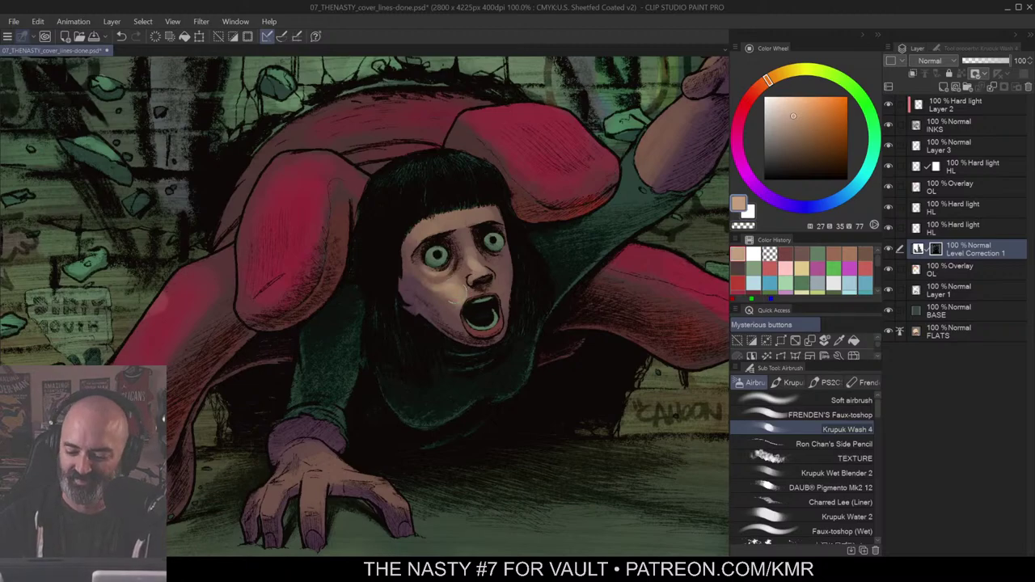
{"action": "left_click", "coordinate": [507, 306], "text": "ctrl+alt"}
{"action": "left_click", "coordinate": [507, 305], "text": "ctrl+alt"}
{"action": "left_click", "coordinate": [512, 317], "text": "ctrl"}
{"action": "left_click", "coordinate": [511, 316], "text": "ctrl"}
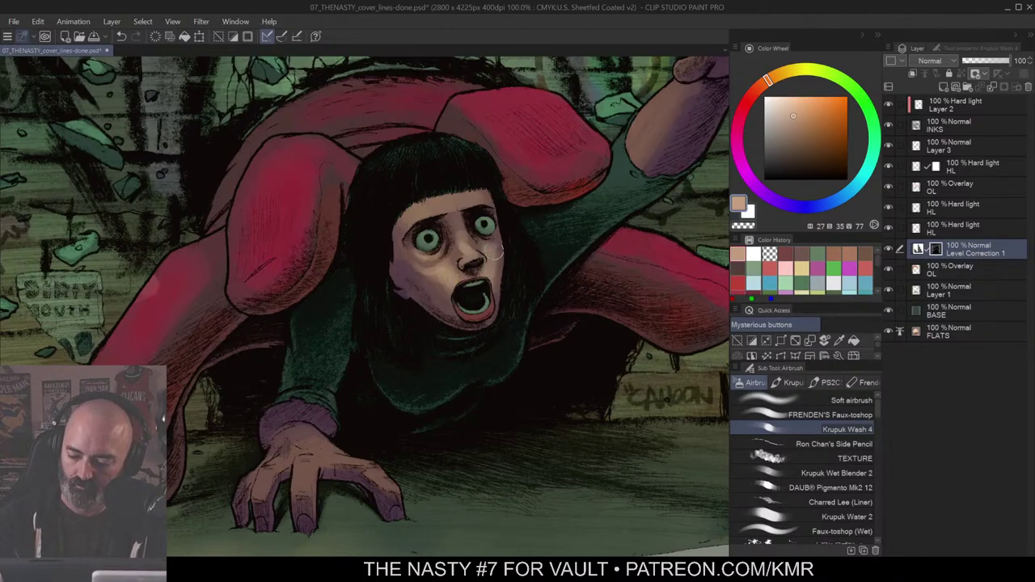
Step: Trim the light beside the nose with transparent strokes and brush more light along the forehead below the fringe
{"action": "key", "text": "ctrl+space"}
{"action": "key", "text": "c"}
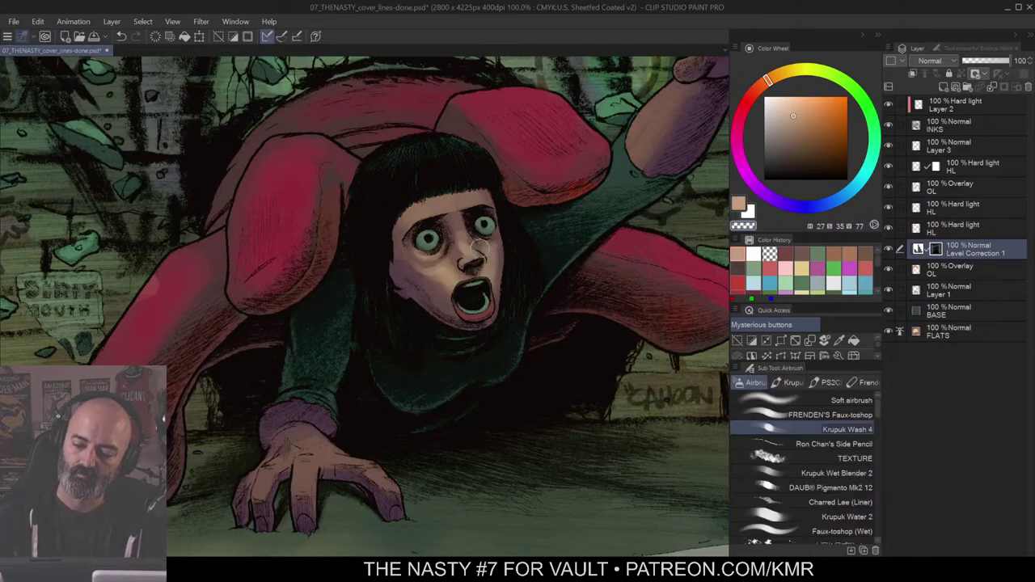
{"action": "left_click_drag", "start_coordinate": [479, 253], "coordinate": [483, 261]}
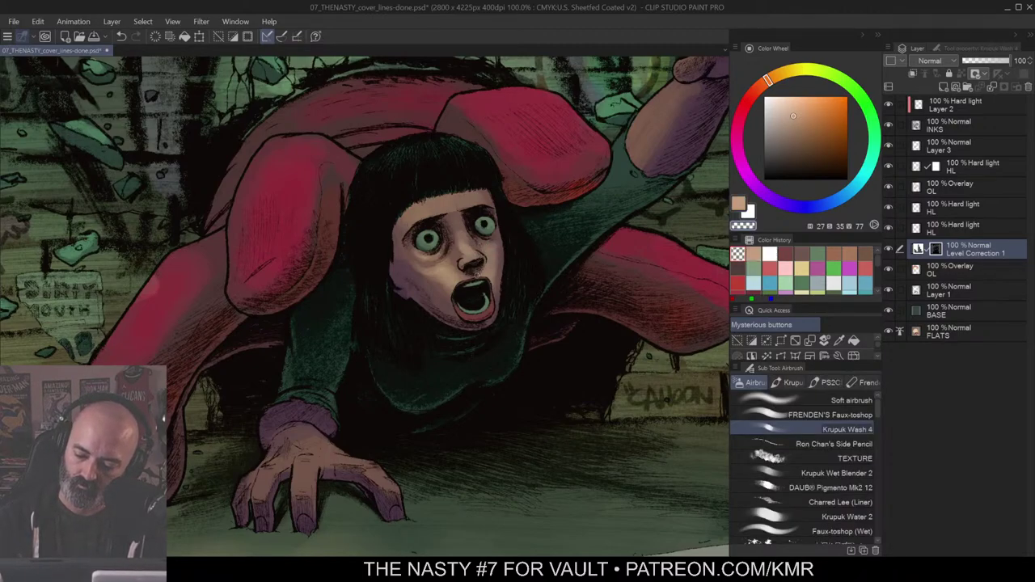
{"action": "key", "text": "c"}
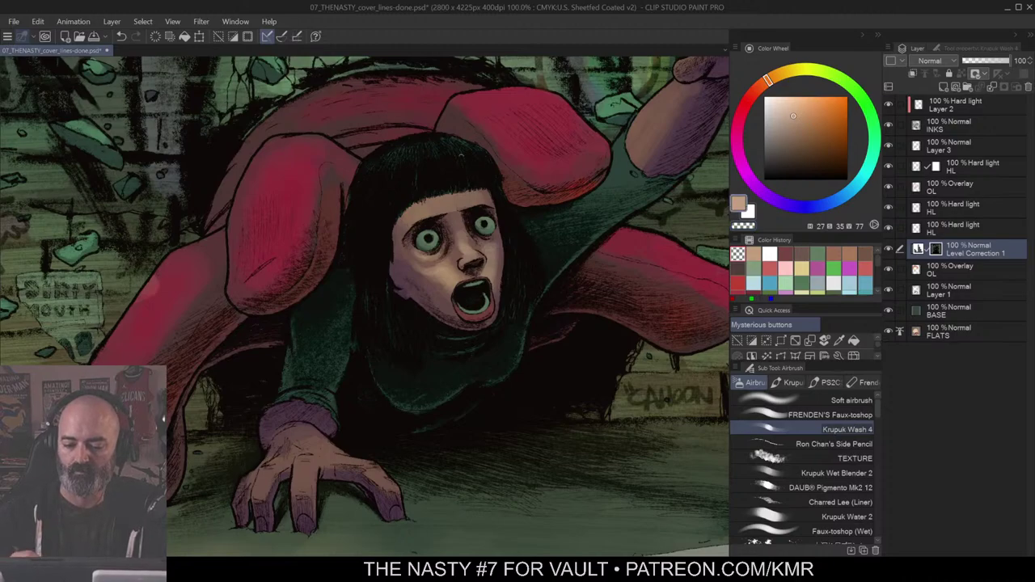
{"action": "left_click_drag", "start_coordinate": [425, 203], "coordinate": [410, 217]}
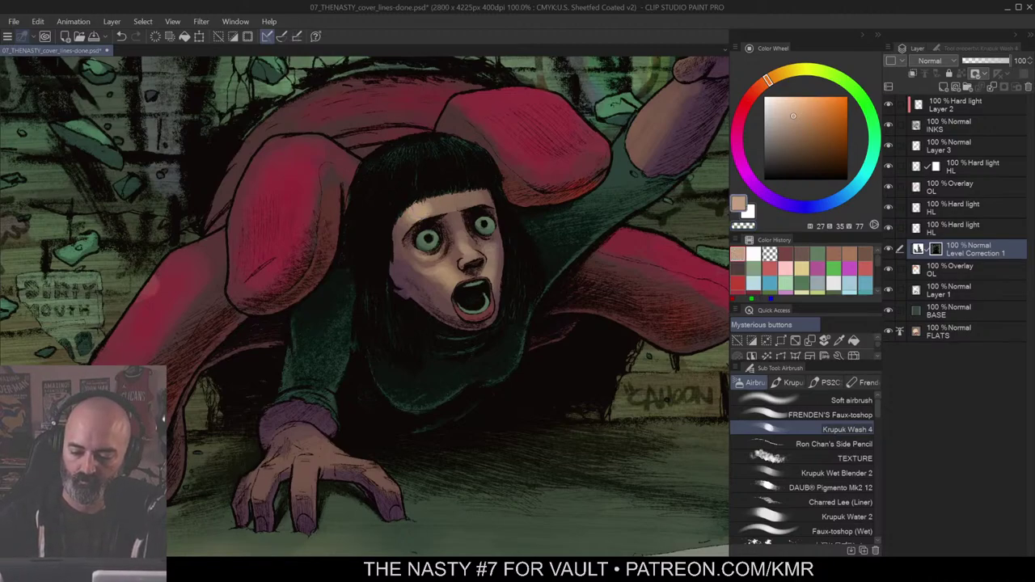
{"action": "left_click_drag", "start_coordinate": [469, 196], "coordinate": [469, 217]}
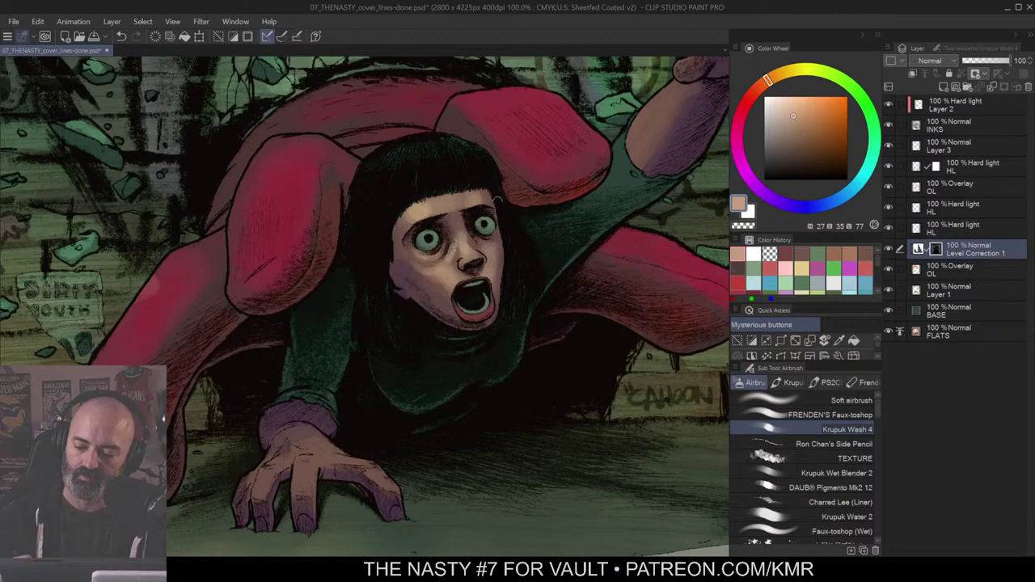
Step: Refine the light around the nose and cheek with small Krupuk Wash 4 strokes, checking the face against the full cover
{"action": "left_click", "coordinate": [498, 199], "text": "alt"}
{"action": "left_click", "coordinate": [497, 199], "text": "alt"}
{"action": "left_click", "coordinate": [496, 195], "text": "ctrl"}
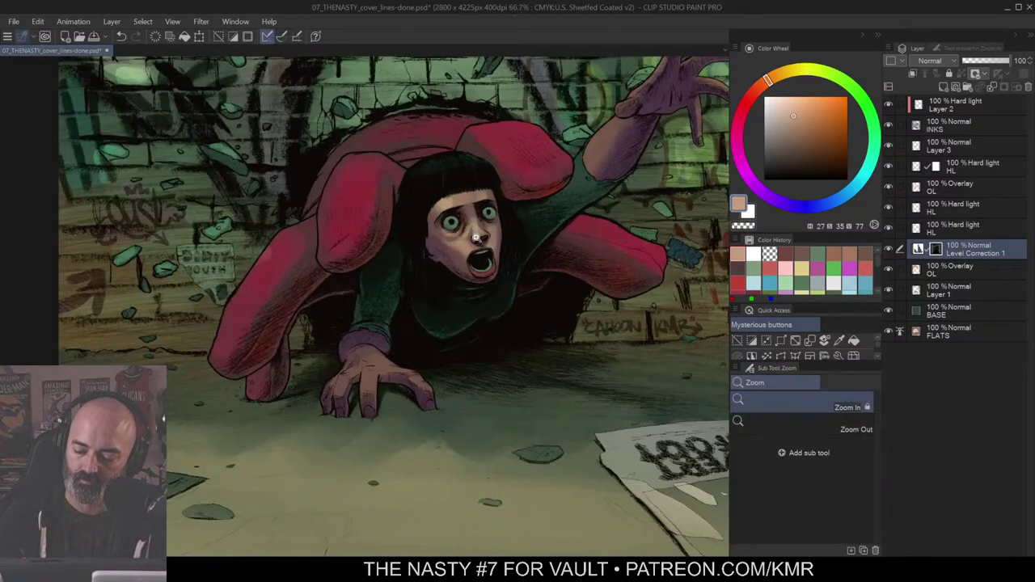
{"action": "left_click", "coordinate": [476, 237], "text": "ctrl"}
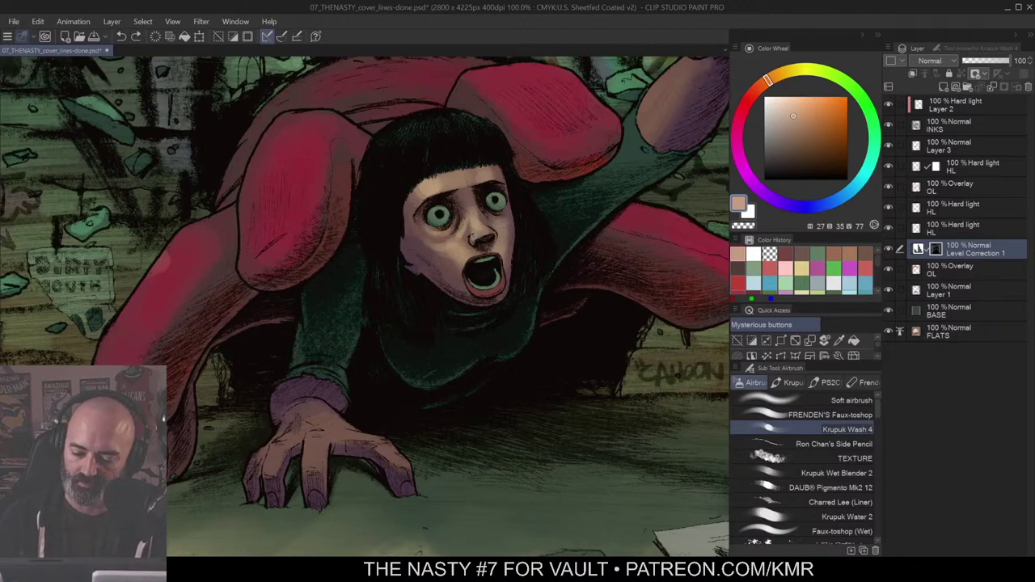
{"action": "left_click_drag", "start_coordinate": [473, 236], "coordinate": [478, 243]}
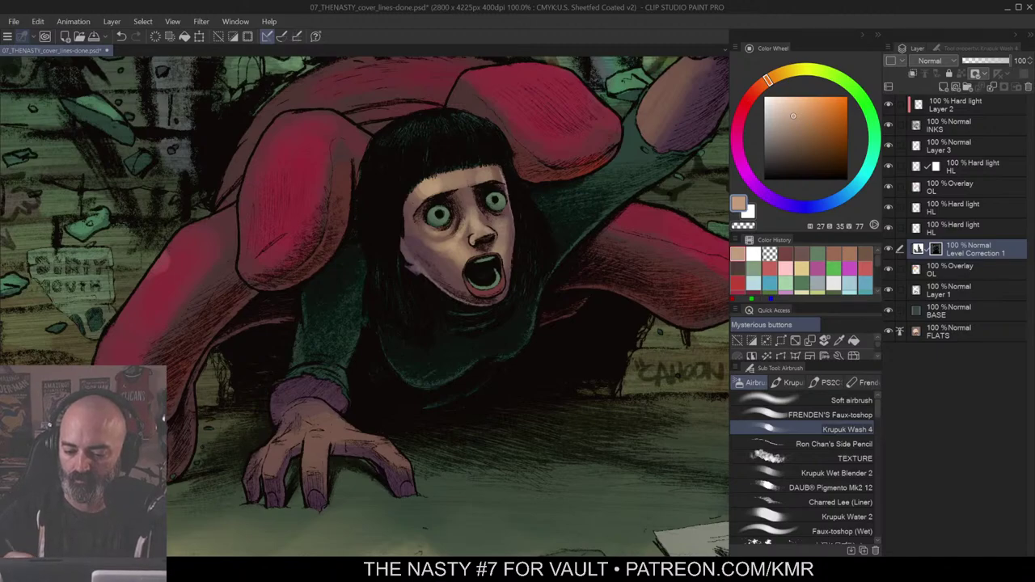
{"action": "key", "text": "ctrl+space"}
{"action": "left_click_drag", "start_coordinate": [518, 252], "coordinate": [557, 297]}
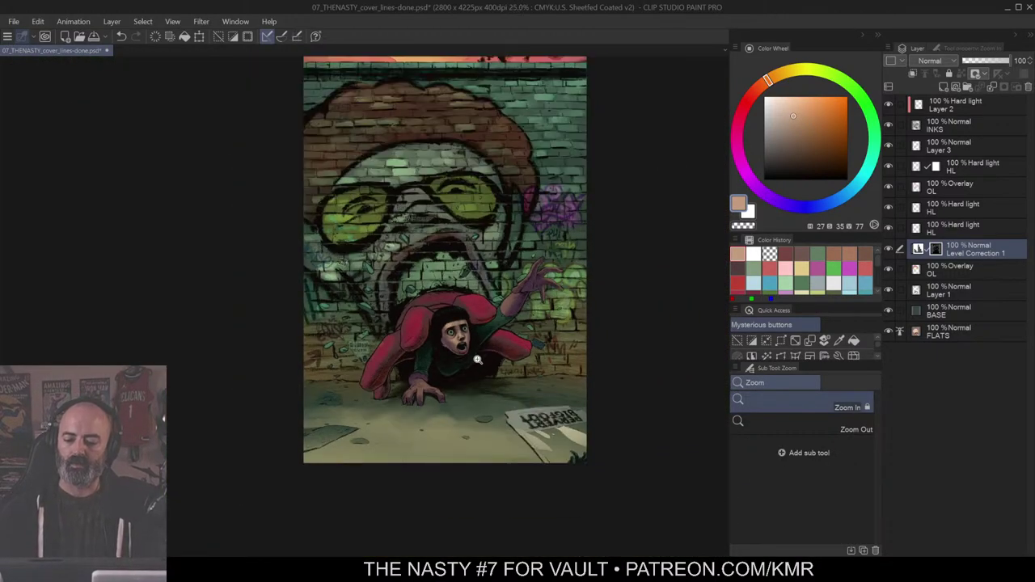
Step: Auto-select the eyes and teeth, activate the HL layer above Level Correction 1 and set a pale blue of 189, 16, 73
{"action": "scroll", "coordinate": [478, 360], "scroll_direction": "up", "scroll_amount": 5}
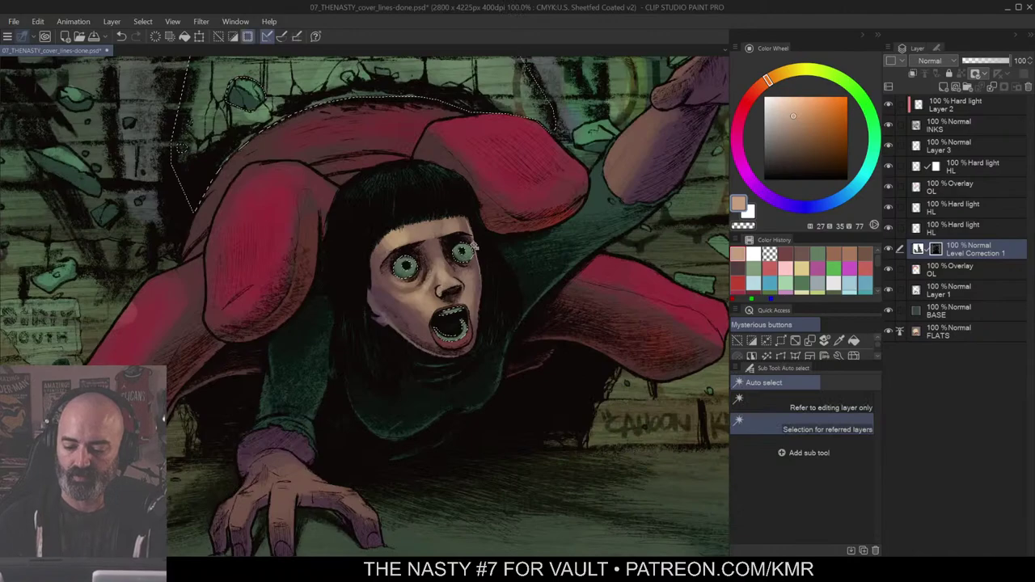
{"action": "key", "text": "b"}
{"action": "left_click", "coordinate": [956, 229]}
{"action": "left_click", "coordinate": [777, 113]}
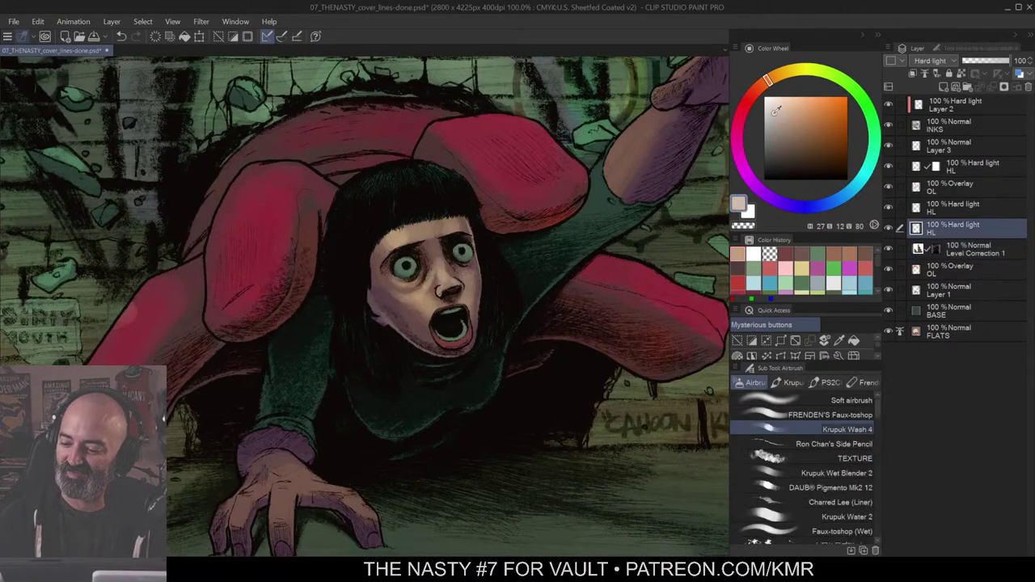
{"action": "left_click", "coordinate": [859, 182]}
{"action": "left_click", "coordinate": [778, 119]}
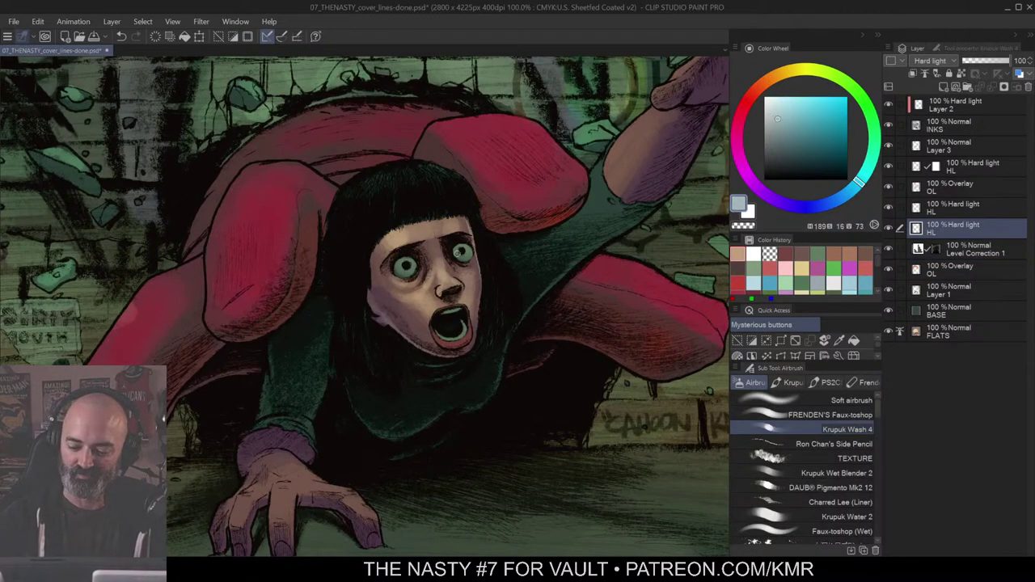
Step: Paint pale blue Hard light highlights over both eyes and the teeth
{"action": "left_click_drag", "start_coordinate": [457, 252], "coordinate": [472, 242]}
{"action": "left_click_drag", "start_coordinate": [406, 261], "coordinate": [403, 267]}
{"action": "left_click_drag", "start_coordinate": [459, 250], "coordinate": [484, 227]}
{"action": "left_click_drag", "start_coordinate": [451, 350], "coordinate": [504, 350]}
{"action": "key", "text": "ctrl+space"}
{"action": "left_click", "coordinate": [503, 349], "text": "alt"}
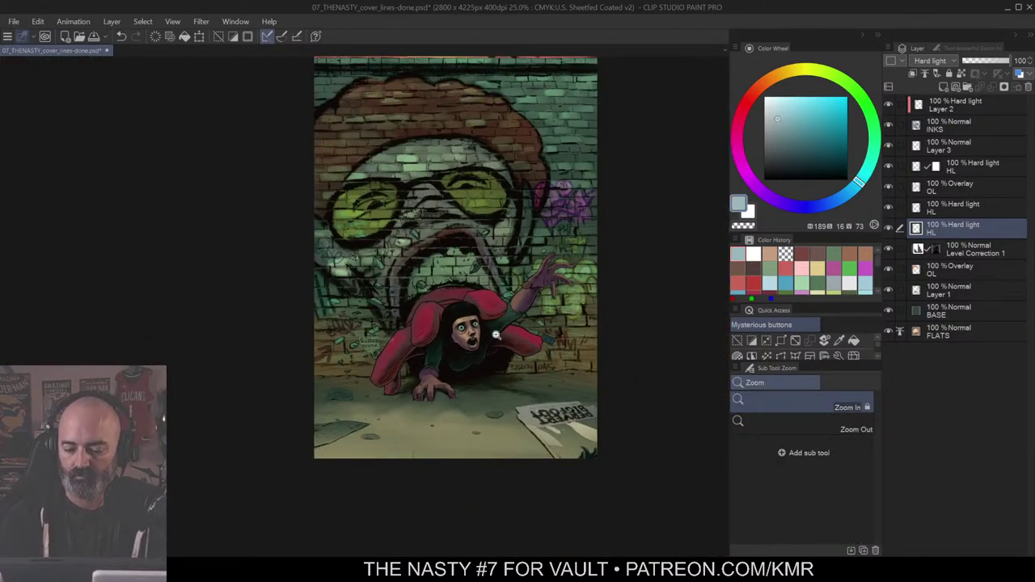
Step: Auto-select the skin of the hand planted on the ground and make the Level Correction 1 mask active
{"action": "left_click", "coordinate": [536, 324]}
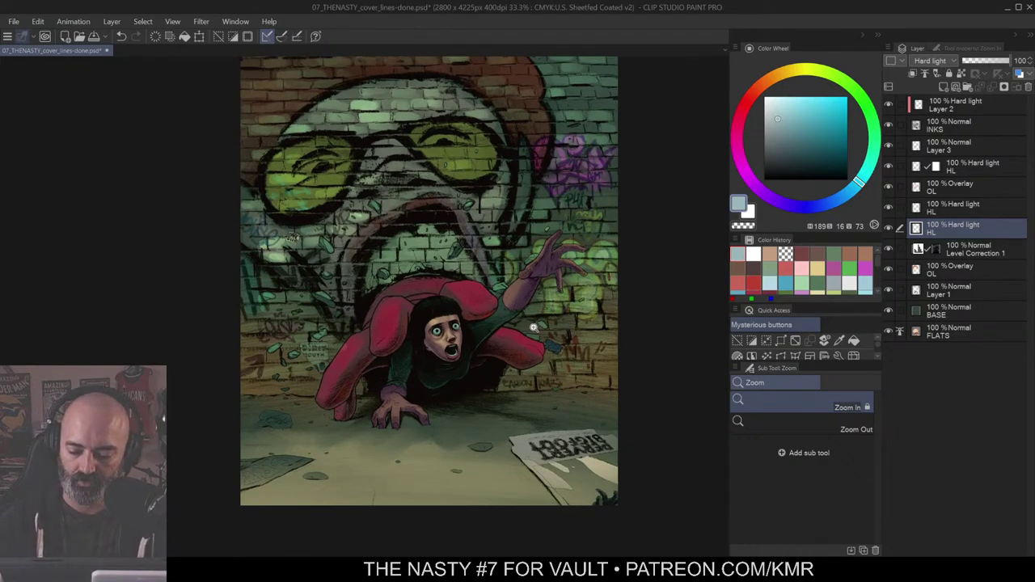
{"action": "left_click", "coordinate": [435, 405]}
{"action": "left_click_drag", "start_coordinate": [481, 388], "coordinate": [516, 347]}
{"action": "left_click", "coordinate": [516, 344]}
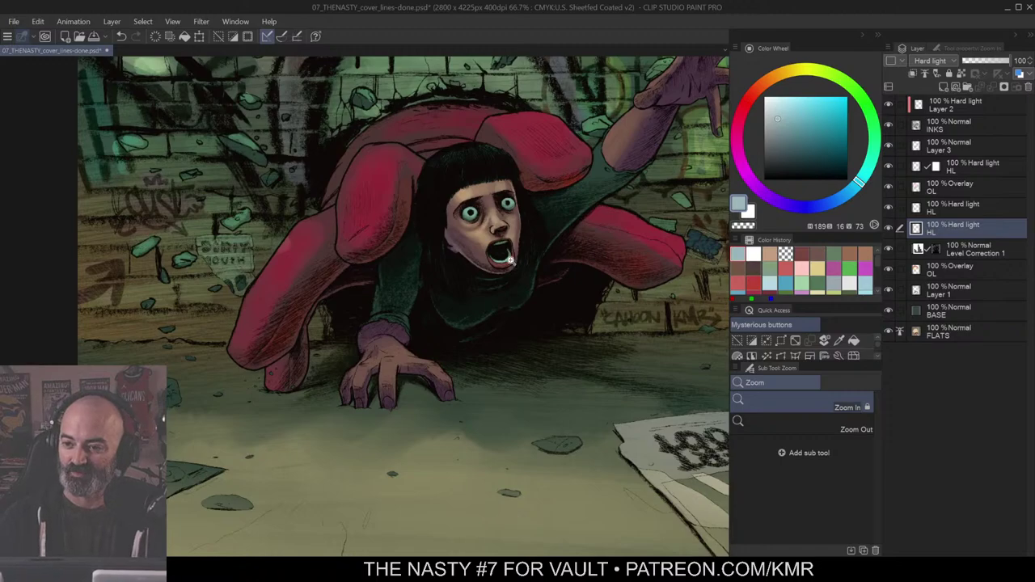
{"action": "key", "text": "w"}
{"action": "left_click", "coordinate": [414, 354]}
{"action": "key", "text": "ctrl+d"}
{"action": "key", "text": "b"}
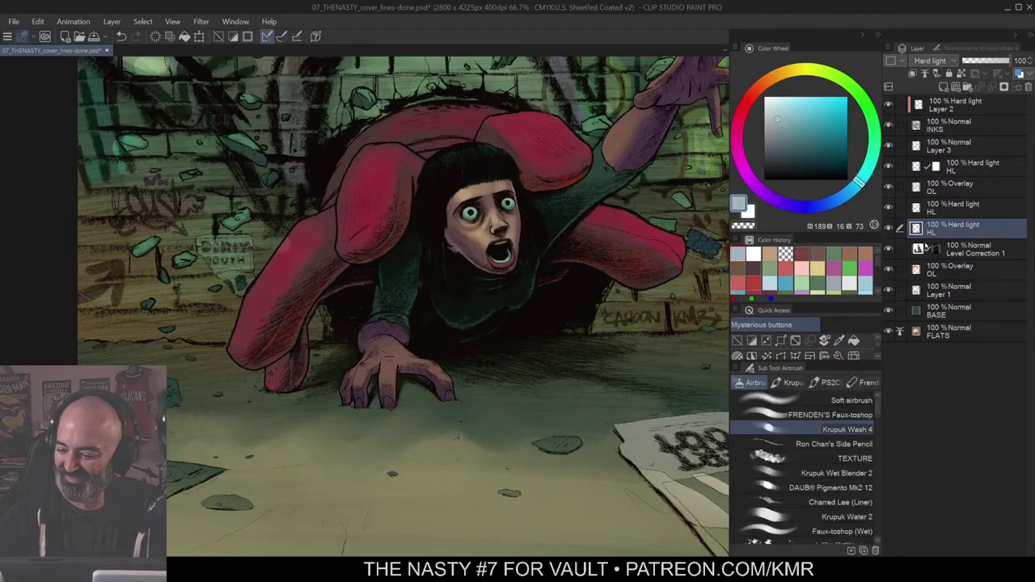
{"action": "left_click", "coordinate": [934, 250]}
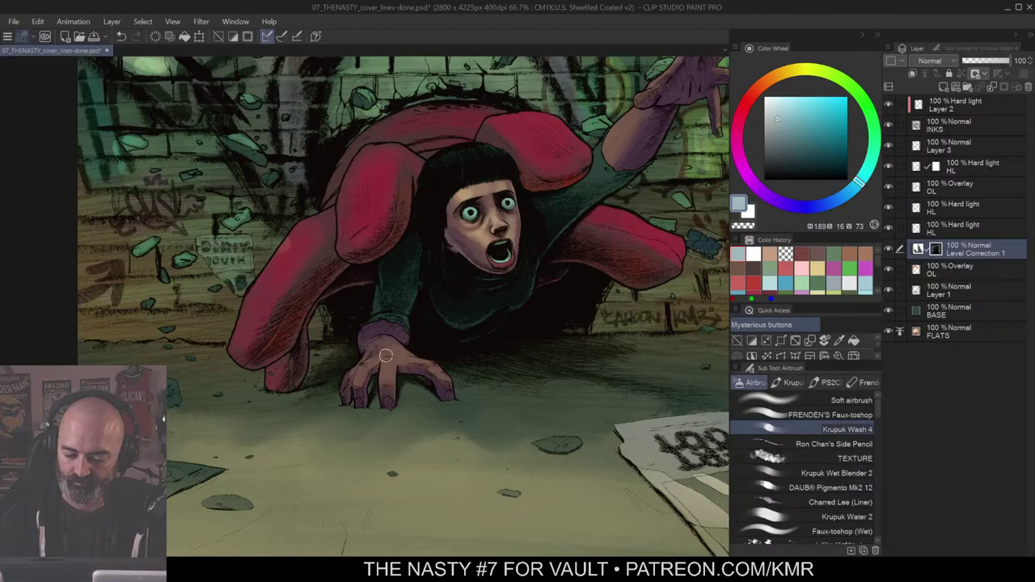
Step: Brush light onto the knuckles and fingers of the planted hand in the Level Correction 1 mask
{"action": "scroll", "coordinate": [390, 356], "scroll_direction": "up", "scroll_amount": 2}
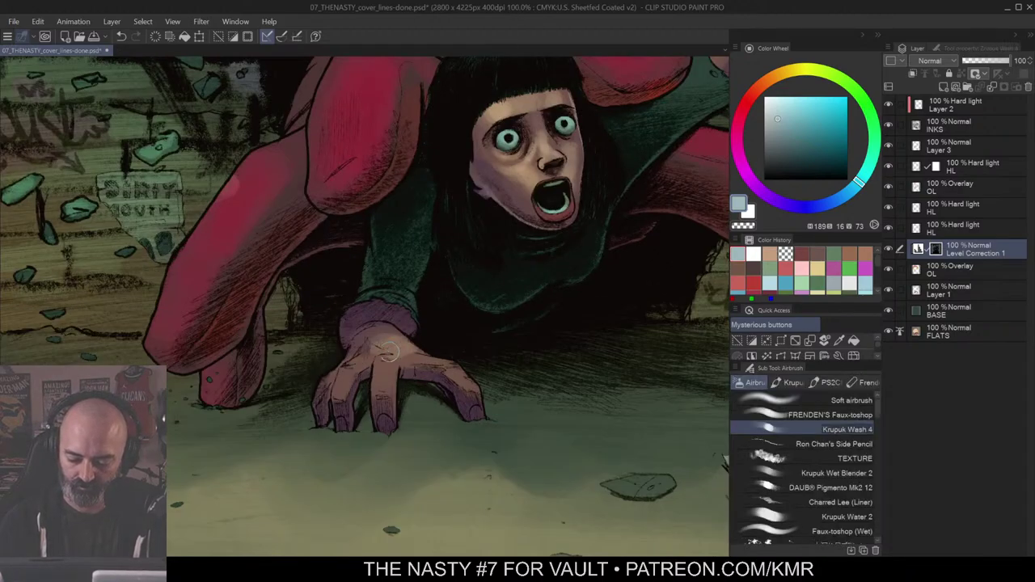
{"action": "mouse_move", "coordinate": [386, 372]}
{"action": "left_mouse_down"}
{"action": "mouse_move", "coordinate": [378, 393]}
{"action": "mouse_move", "coordinate": [347, 381]}
{"action": "mouse_move", "coordinate": [342, 395]}
{"action": "mouse_move", "coordinate": [428, 360]}
{"action": "mouse_move", "coordinate": [479, 384]}
{"action": "left_mouse_up"}
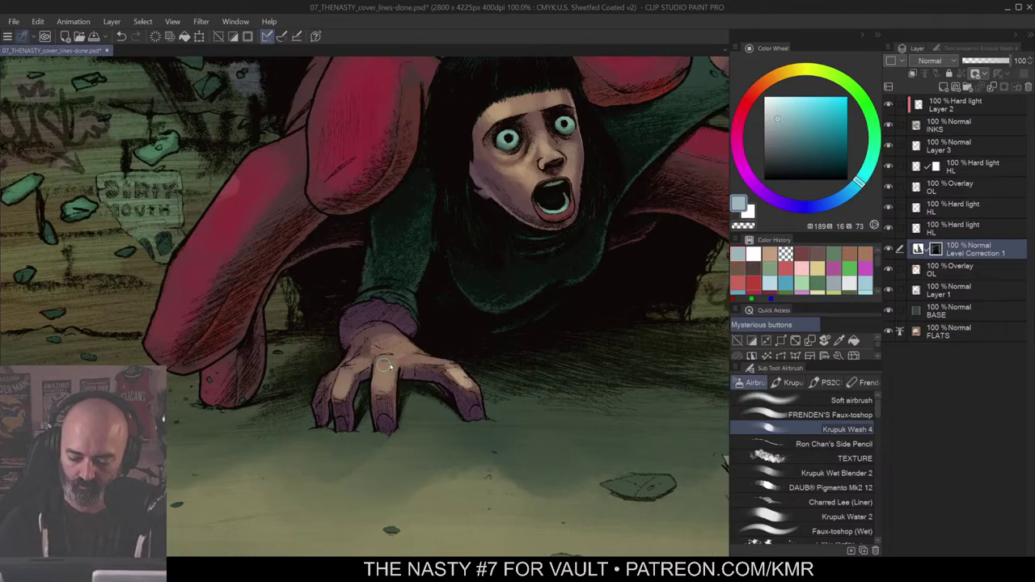
{"action": "mouse_move", "coordinate": [385, 364]}
{"action": "left_mouse_down"}
{"action": "mouse_move", "coordinate": [386, 390]}
{"action": "mouse_move", "coordinate": [344, 393]}
{"action": "left_mouse_up"}
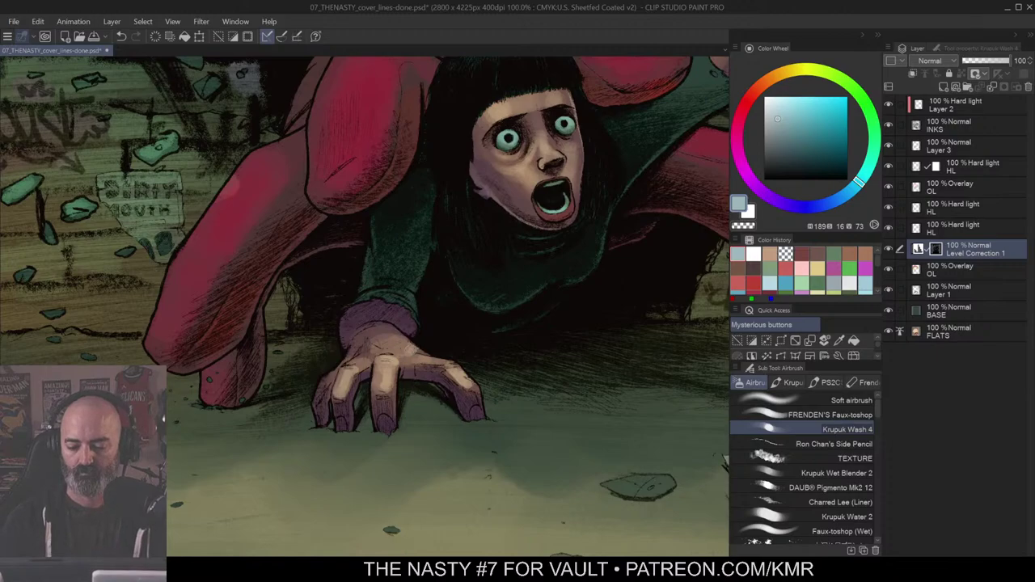
Step: Examine the lit face, eyes and planted hand within the wider cover composition
{"action": "key", "text": "ctrl+space"}
{"action": "mouse_move", "coordinate": [445, 330]}
{"action": "left_mouse_down"}
{"action": "mouse_move", "coordinate": [539, 356]}
{"action": "mouse_move", "coordinate": [522, 366]}
{"action": "left_mouse_up"}
{"action": "left_click", "coordinate": [522, 367], "text": "alt"}
{"action": "left_click", "coordinate": [522, 366], "text": "alt"}
{"action": "left_click", "coordinate": [522, 367], "text": "alt"}
{"action": "left_click_drag", "start_coordinate": [601, 351], "coordinate": [465, 317]}
{"action": "left_click_drag", "start_coordinate": [555, 289], "coordinate": [534, 344]}
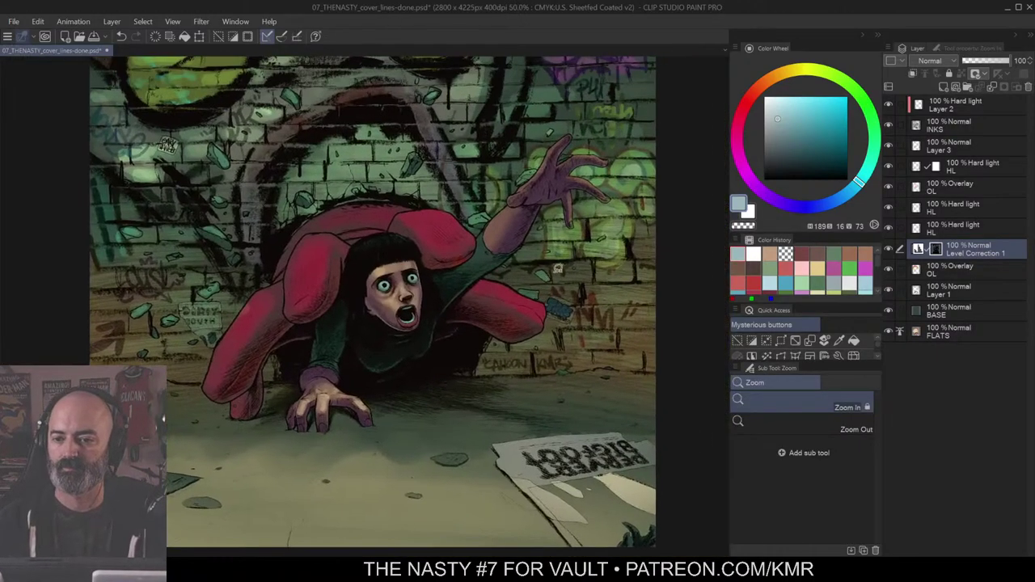
{"action": "key", "text": "m"}
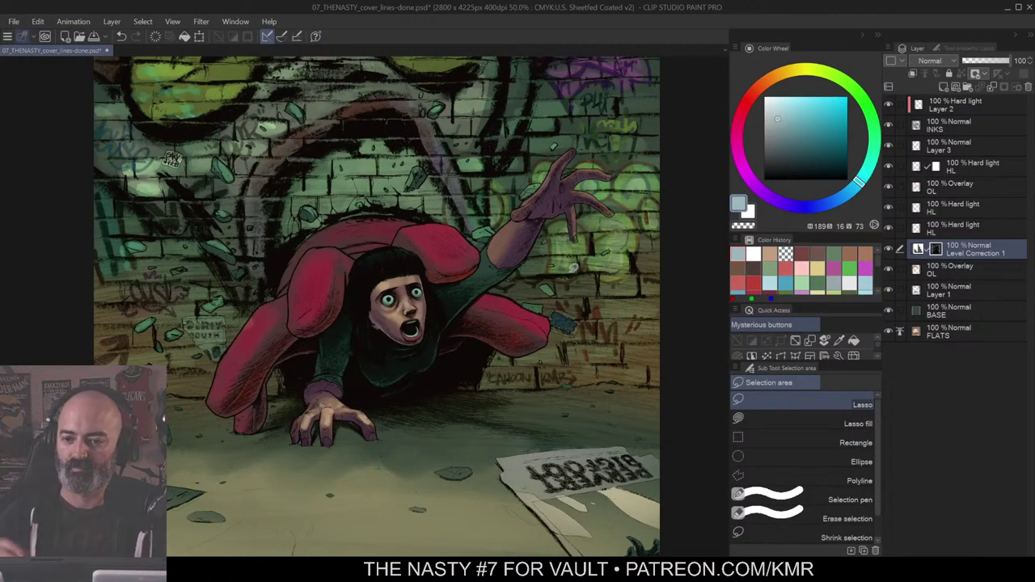
Step: Brush light along the thumb and fingers of the raised hand in the Level Correction 1 mask
{"action": "left_click", "coordinate": [541, 235], "text": "ctrl"}
{"action": "left_click_drag", "start_coordinate": [561, 196], "coordinate": [530, 262]}
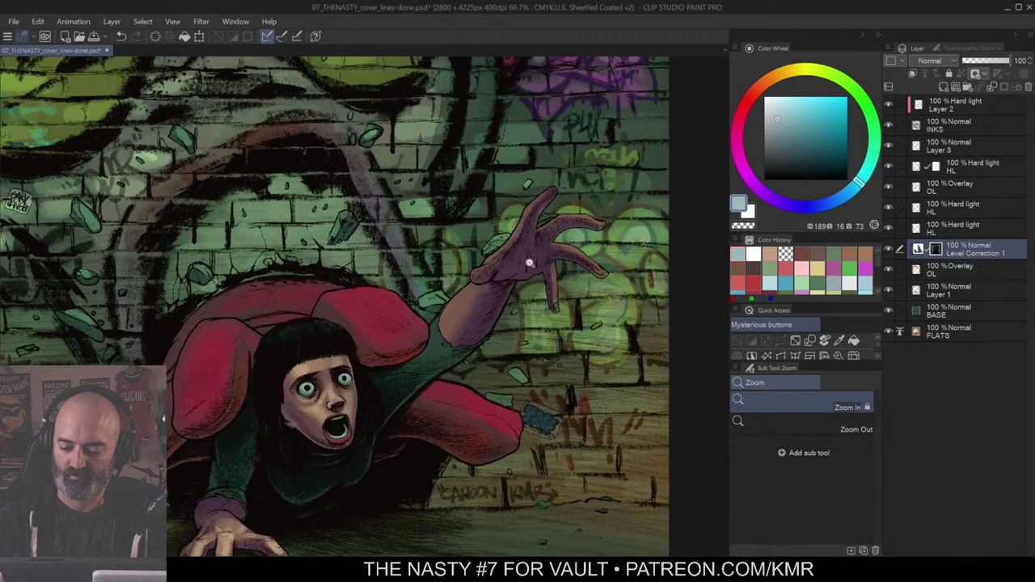
{"action": "scroll", "coordinate": [530, 263], "scroll_direction": "up", "scroll_amount": 1}
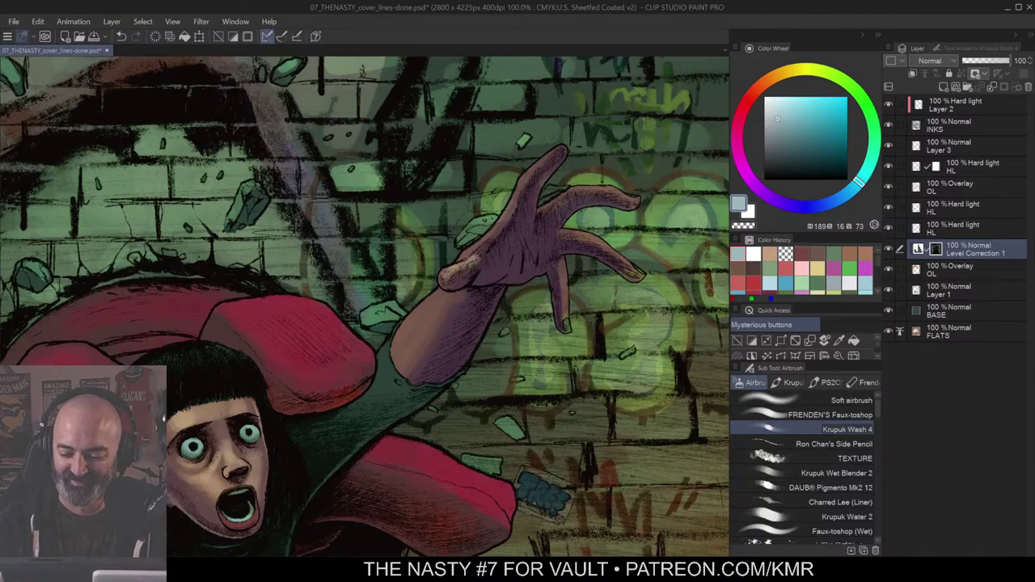
{"action": "left_click_drag", "start_coordinate": [483, 248], "coordinate": [546, 157]}
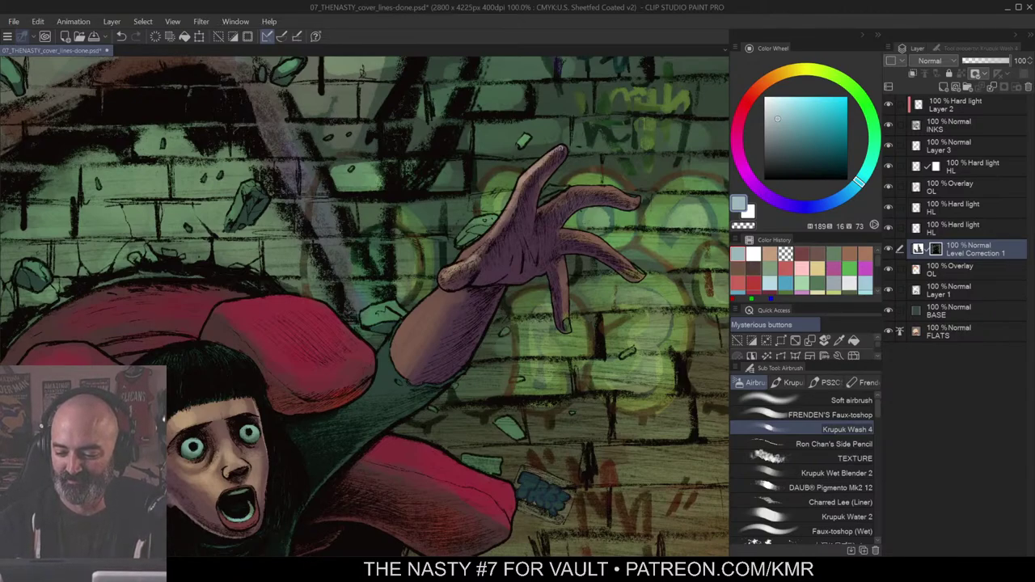
{"action": "left_click_drag", "start_coordinate": [551, 203], "coordinate": [600, 188]}
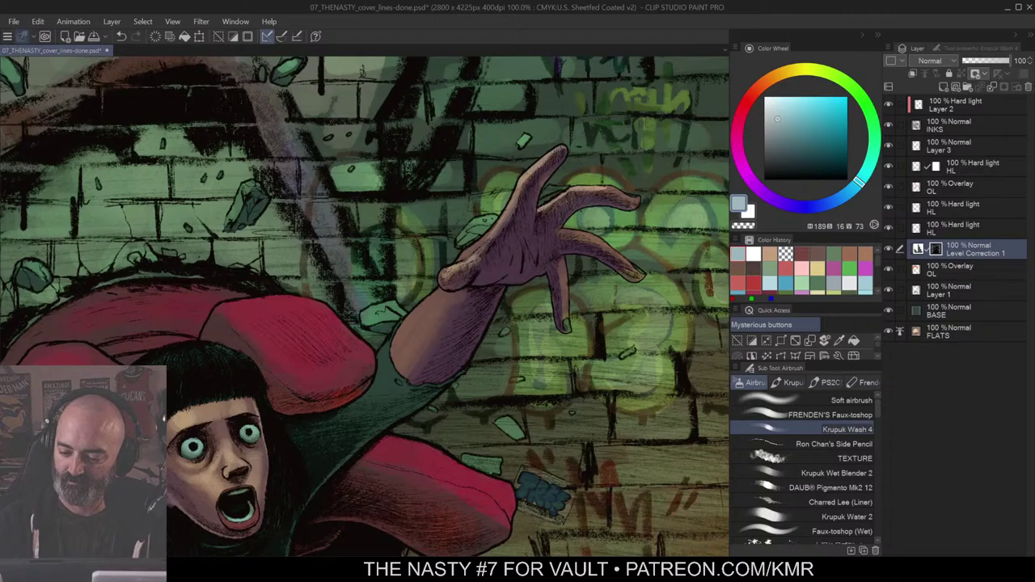
{"action": "mouse_move", "coordinate": [563, 232]}
{"action": "left_mouse_down"}
{"action": "mouse_move", "coordinate": [589, 235]}
{"action": "mouse_move", "coordinate": [634, 267]}
{"action": "left_mouse_up"}
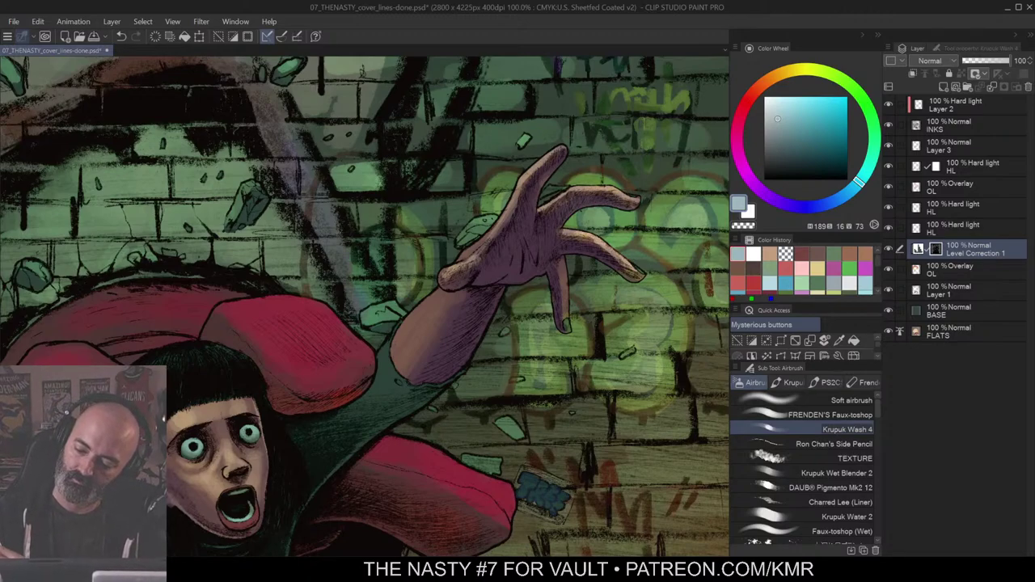
{"action": "left_click_drag", "start_coordinate": [564, 271], "coordinate": [565, 315]}
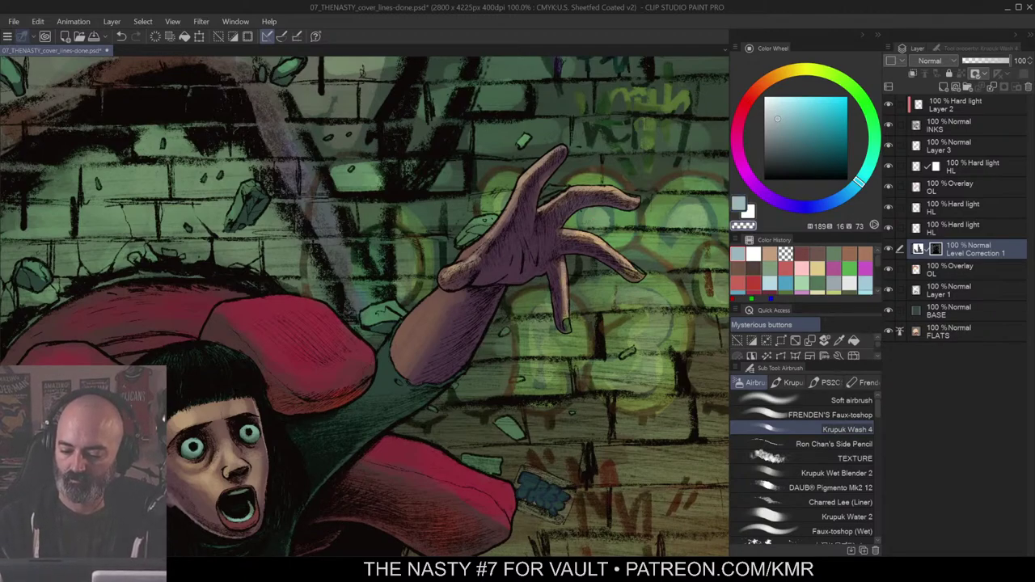
Step: Trim the light on the raised hand's lowest finger with transparent colour and brush light onto the base of the thumb
{"action": "key", "text": "c"}
{"action": "left_click_drag", "start_coordinate": [562, 283], "coordinate": [567, 321]}
{"action": "key", "text": "c"}
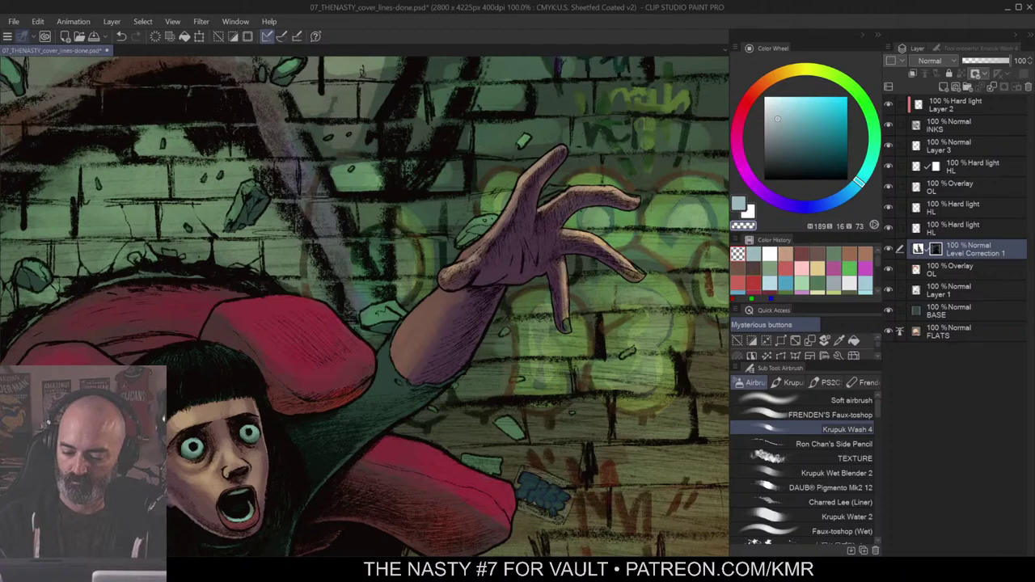
{"action": "key", "text": "c"}
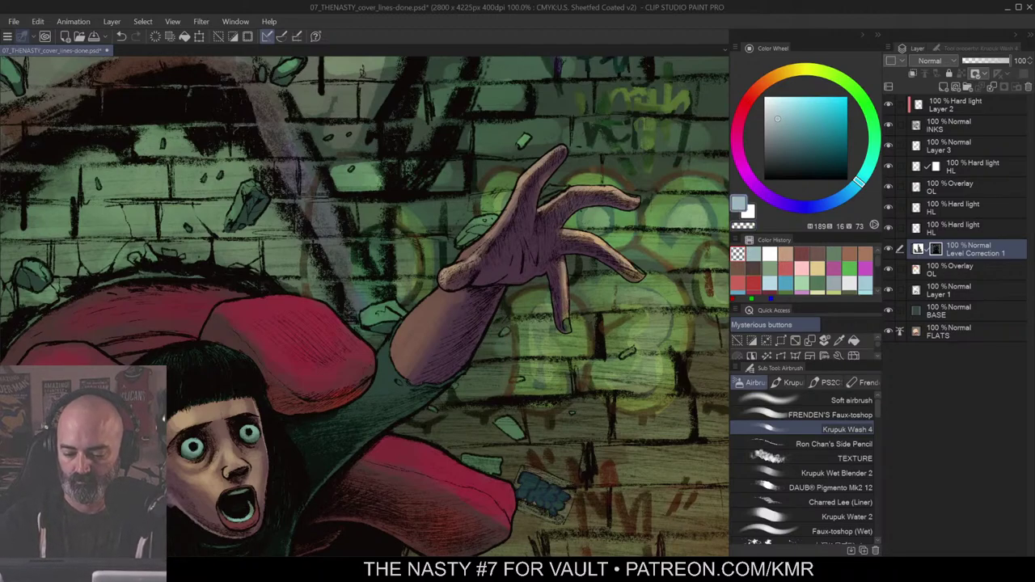
{"action": "left_click_drag", "start_coordinate": [443, 282], "coordinate": [461, 285]}
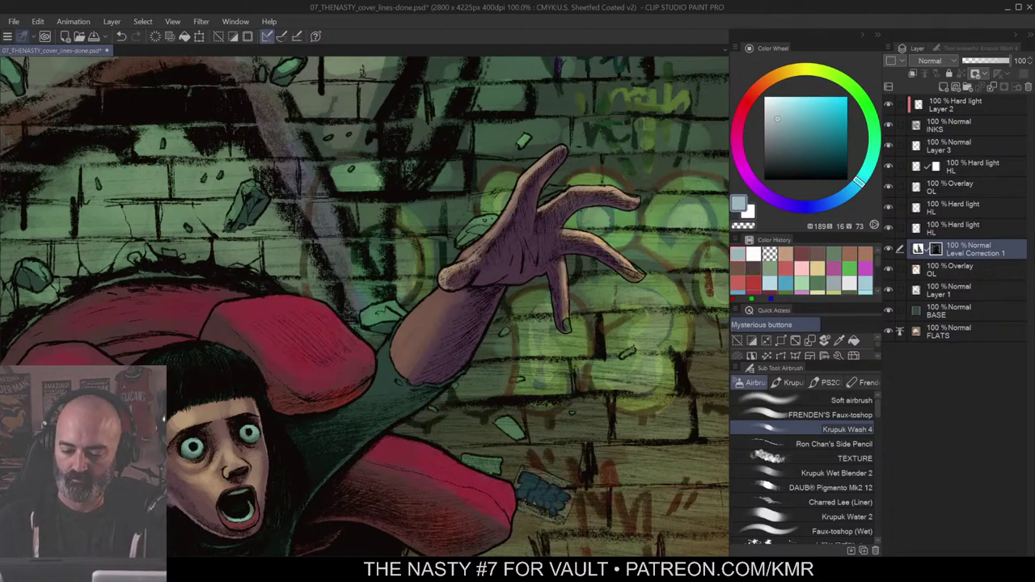
Step: Undo the trial forearm strokes, auto-select the skin with its outline hidden, and brush light along the raised forearm's edge
{"action": "left_click_drag", "start_coordinate": [419, 314], "coordinate": [435, 298]}
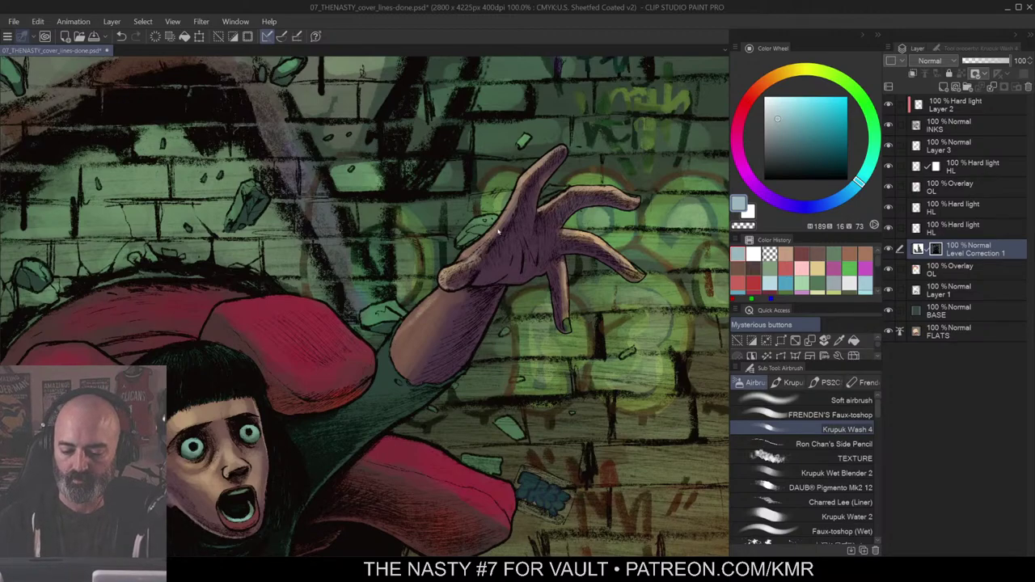
{"action": "key", "text": "ctrl+z"}
{"action": "key", "text": "ctrl+z"}
{"action": "key", "text": "w"}
{"action": "left_click", "coordinate": [435, 306]}
{"action": "key", "text": "ctrl+h"}
{"action": "key", "text": "b"}
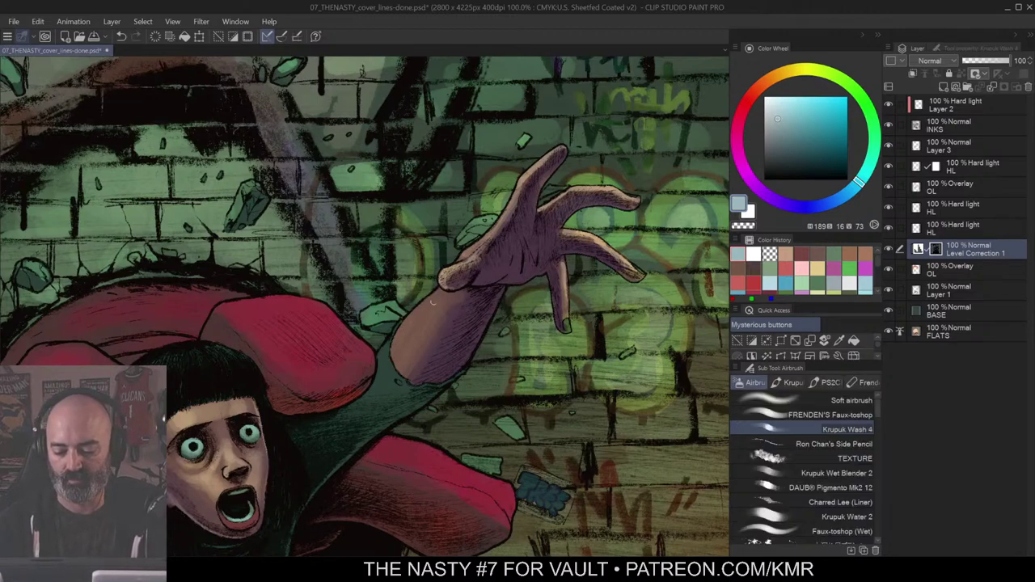
{"action": "left_click_drag", "start_coordinate": [417, 320], "coordinate": [388, 354]}
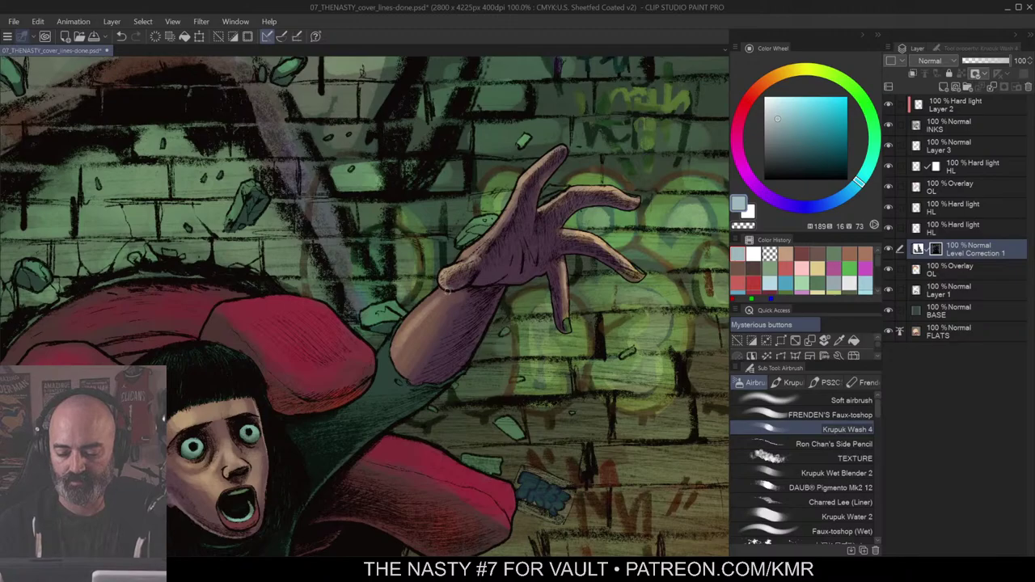
Step: Examine the lit raised hand and forearm against the whole figure and up close
{"action": "key", "text": "ctrl+space"}
{"action": "left_click", "coordinate": [403, 353], "text": "alt"}
{"action": "left_click", "coordinate": [450, 320], "text": "alt"}
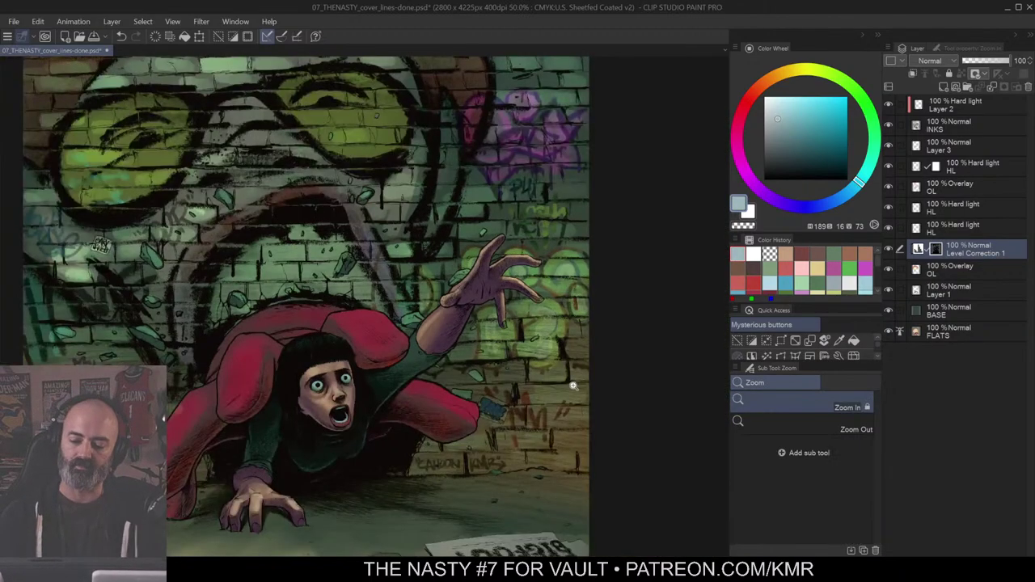
{"action": "left_click", "coordinate": [472, 348]}
{"action": "left_click", "coordinate": [473, 348]}
{"action": "left_click_drag", "start_coordinate": [449, 376], "coordinate": [575, 308]}
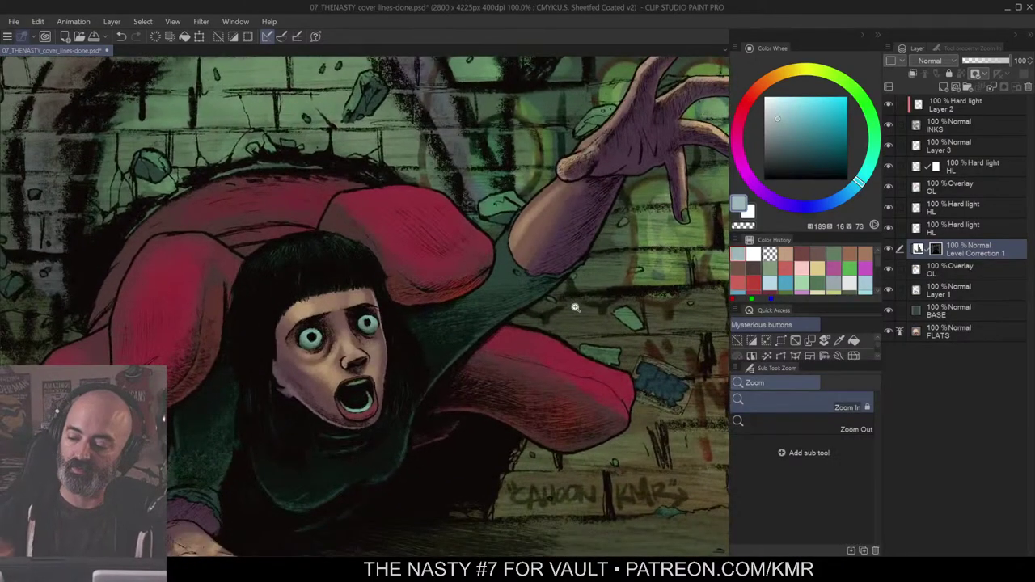
{"action": "left_click_drag", "start_coordinate": [580, 204], "coordinate": [497, 282]}
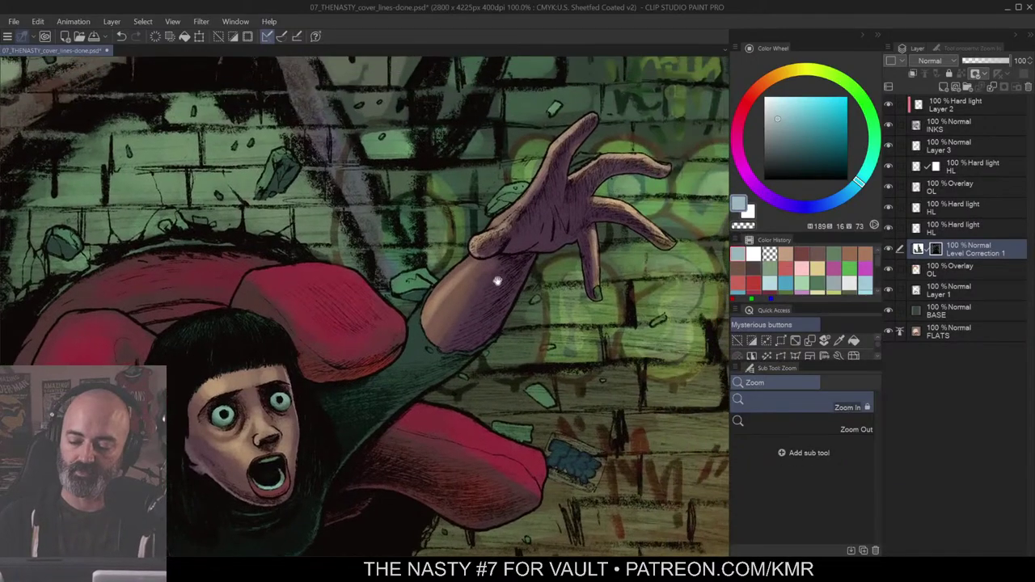
{"action": "left_click", "coordinate": [552, 264]}
{"action": "left_click_drag", "start_coordinate": [580, 266], "coordinate": [523, 296]}
{"action": "key", "text": "m"}
{"action": "key", "text": "b"}
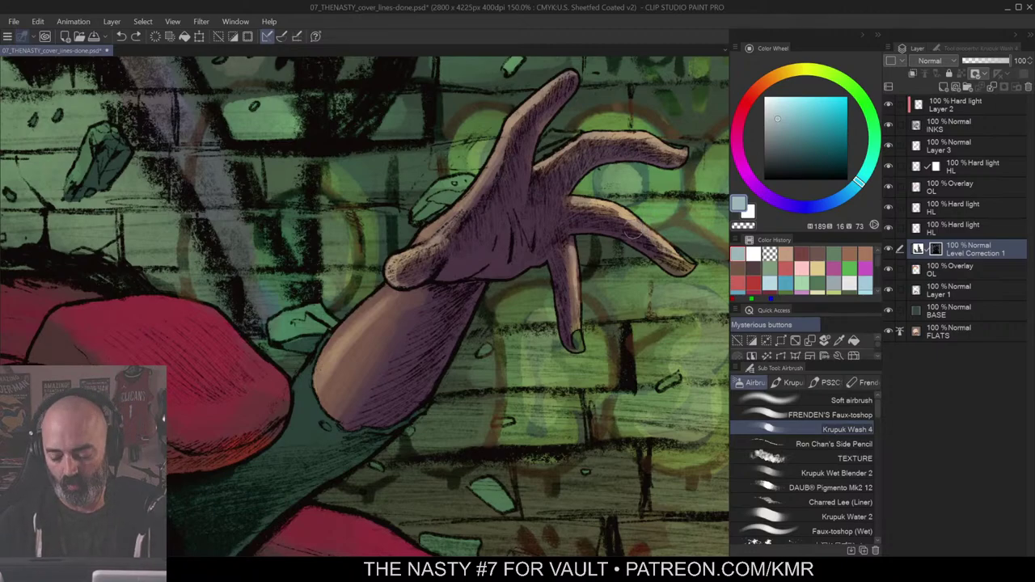
Step: Try to brush soft light over the palm of the raised hand with the selection cleared
{"action": "key", "text": "m"}
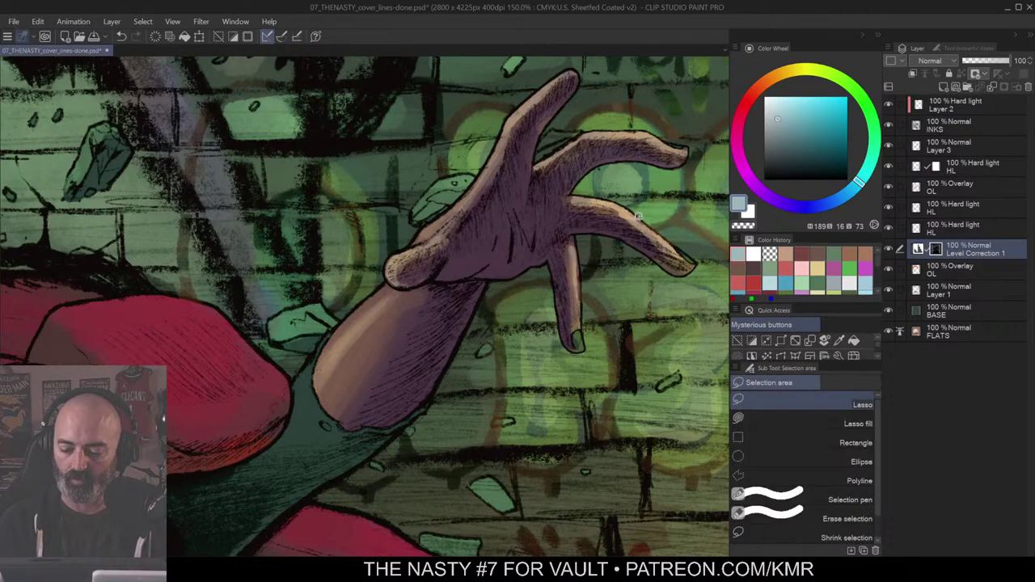
{"action": "left_click", "coordinate": [608, 215]}
{"action": "key", "text": "b"}
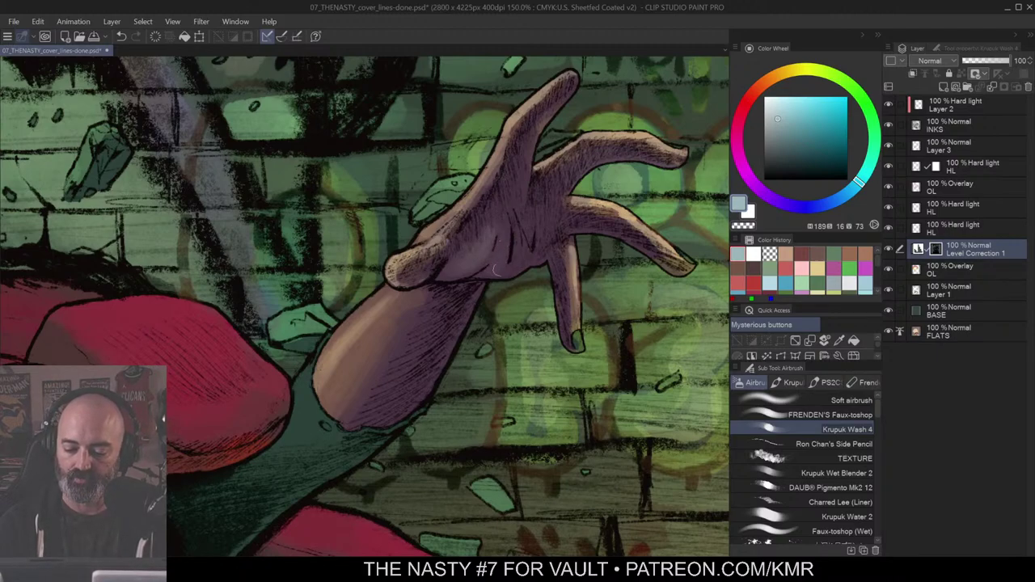
{"action": "key", "text": "ctrl+space"}
{"action": "left_click_drag", "start_coordinate": [517, 271], "coordinate": [565, 275]}
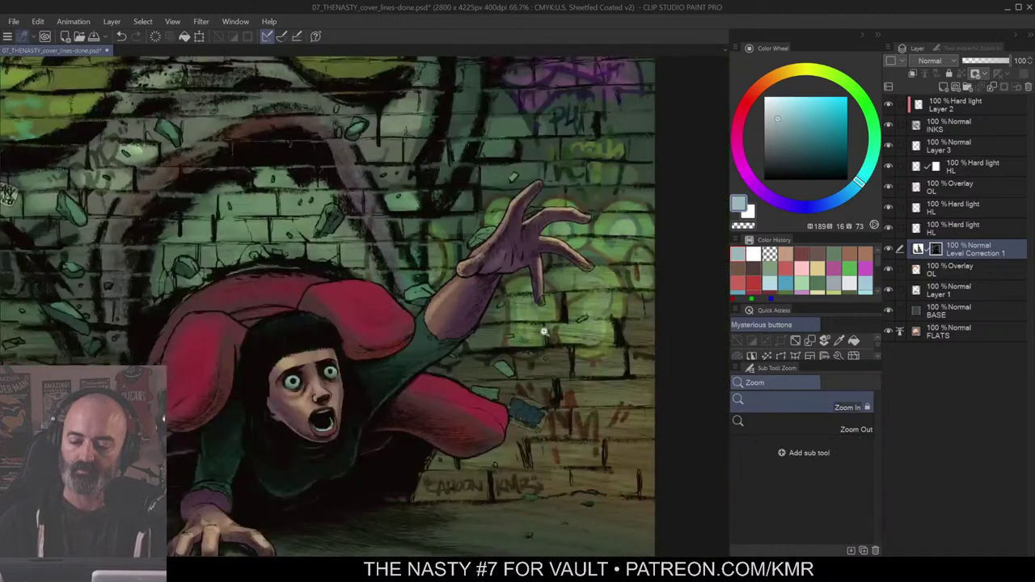
{"action": "left_click", "coordinate": [505, 252]}
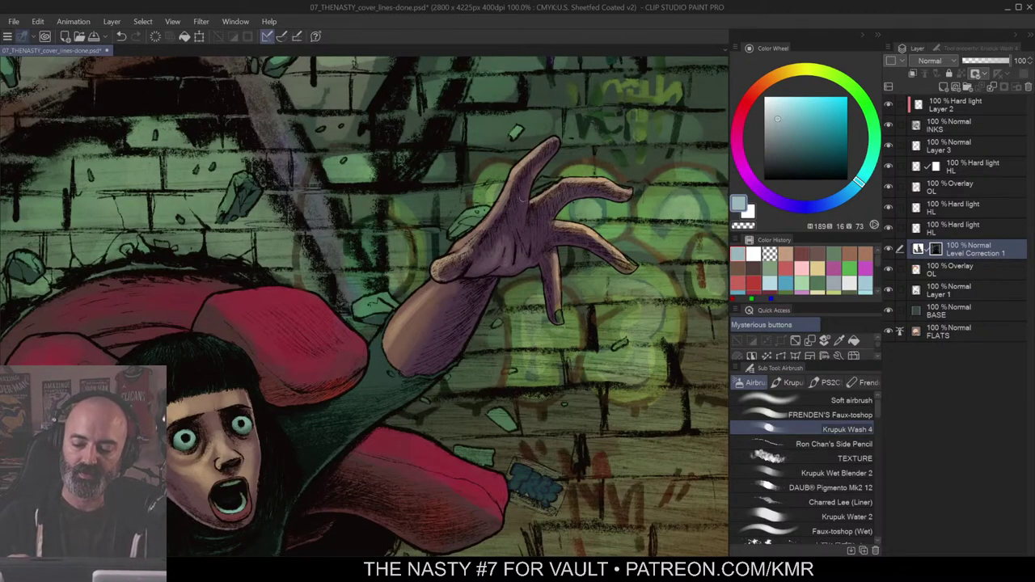
Step: Examine how the lighting on the raised arm reads within the full cover composition
{"action": "key", "text": "slash"}
{"action": "left_click", "coordinate": [553, 239], "text": "alt"}
{"action": "left_click", "coordinate": [566, 247], "text": "alt"}
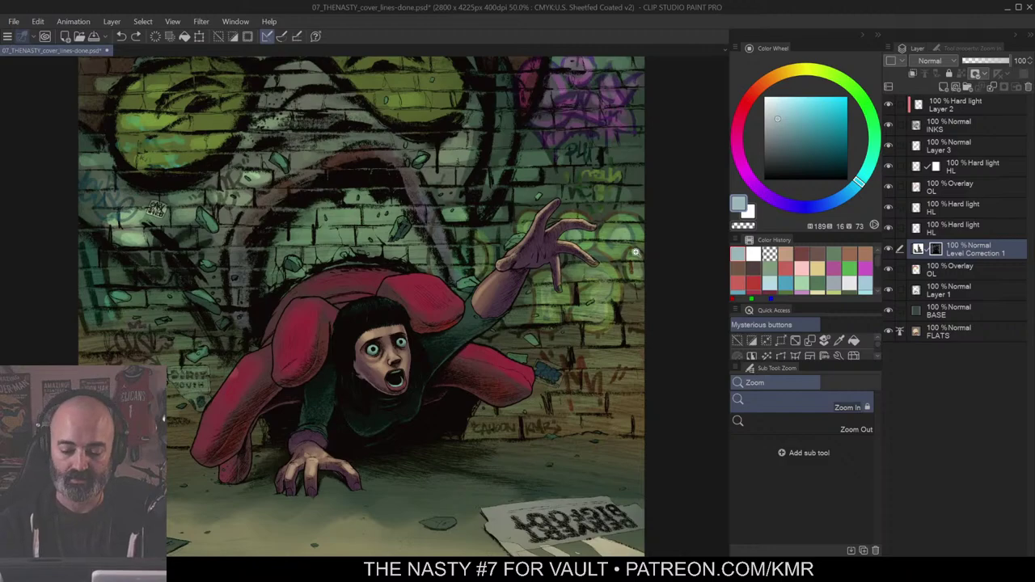
{"action": "left_click", "coordinate": [477, 356], "text": "alt"}
{"action": "left_click_drag", "start_coordinate": [552, 341], "coordinate": [567, 329]}
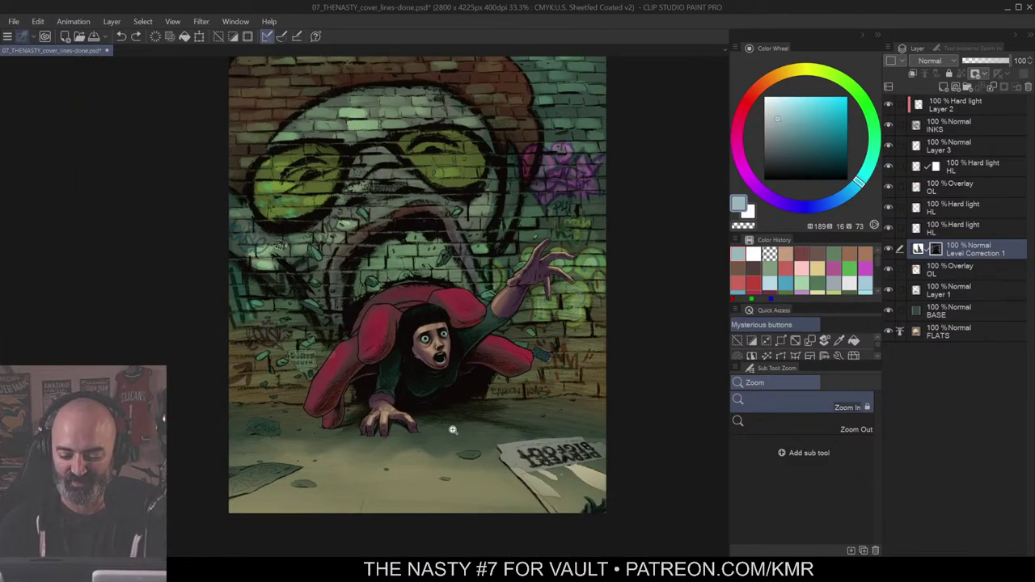
{"action": "left_click", "coordinate": [485, 375]}
{"action": "left_click_drag", "start_coordinate": [567, 307], "coordinate": [525, 368]}
{"action": "left_click", "coordinate": [517, 313]}
Step: Auto-select the skin, hide the selection outline, and activate the Hard light HL layer directly above Level Correction 1, checking it in isolation
{"action": "key", "text": "w"}
{"action": "left_click", "coordinate": [523, 297]}
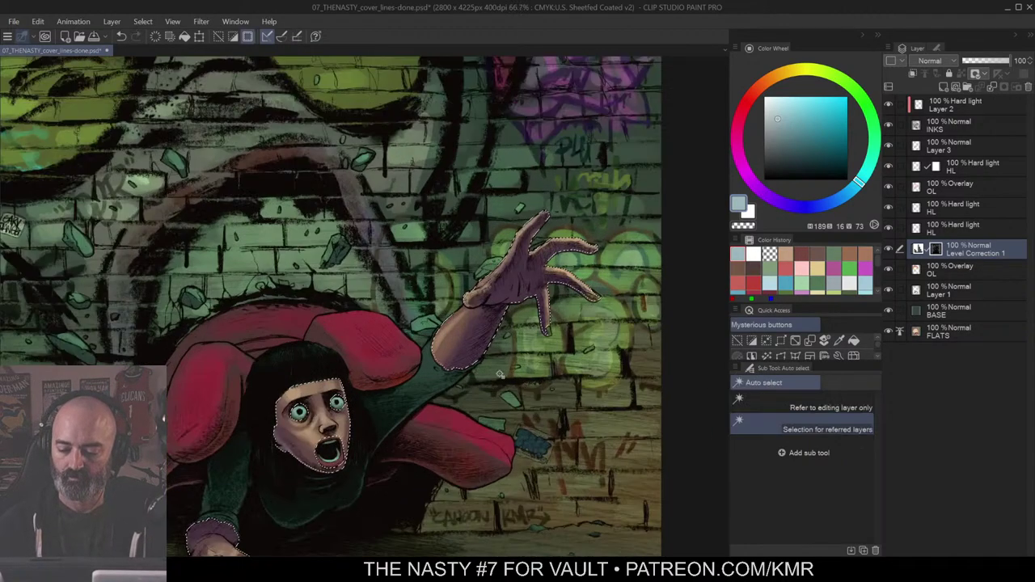
{"action": "key", "text": "ctrl+h"}
{"action": "key", "text": "b"}
{"action": "left_click", "coordinate": [953, 229]}
{"action": "left_click", "coordinate": [889, 229], "text": "alt"}
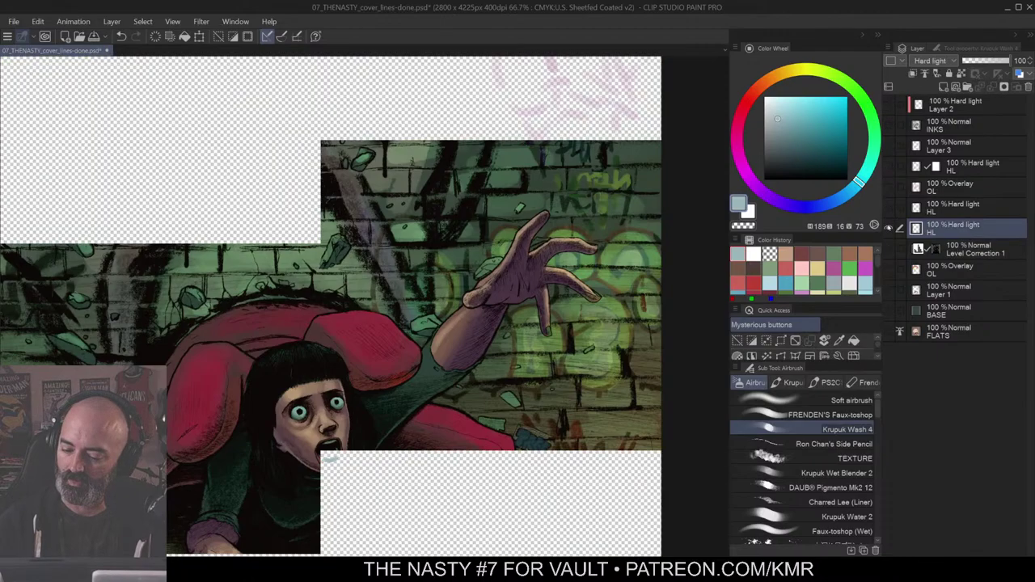
{"action": "left_click", "coordinate": [889, 228], "text": "alt"}
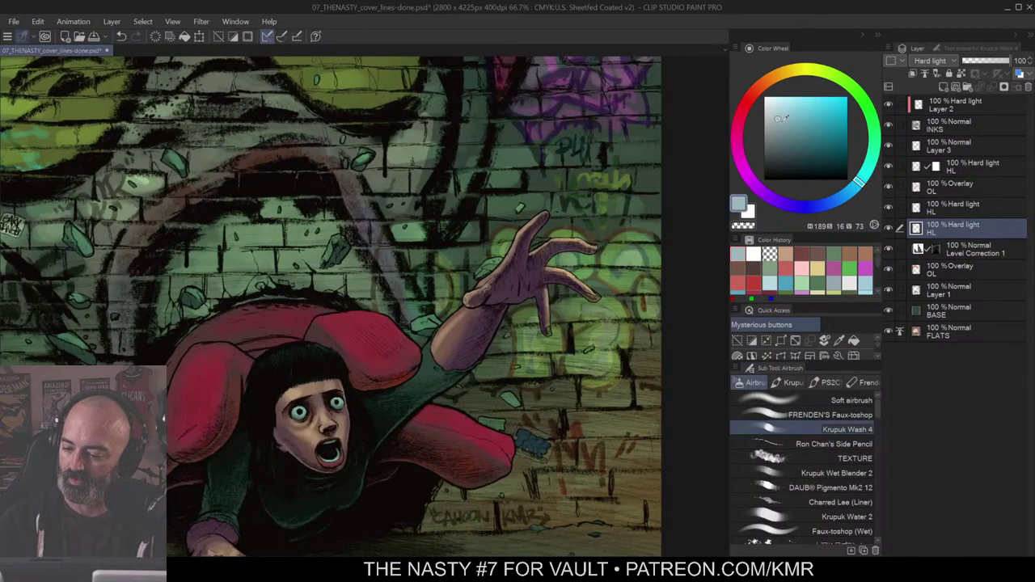
Step: Paint the shadowed palm and forearm of the raised arm on the Hard light HL layer with orange-red, hue 17, saturation 65, value 93
{"action": "left_click", "coordinate": [752, 95]}
{"action": "left_click_drag", "start_coordinate": [810, 117], "coordinate": [809, 110]}
{"action": "key", "text": "ctrl+space"}
{"action": "left_click", "coordinate": [503, 300]}
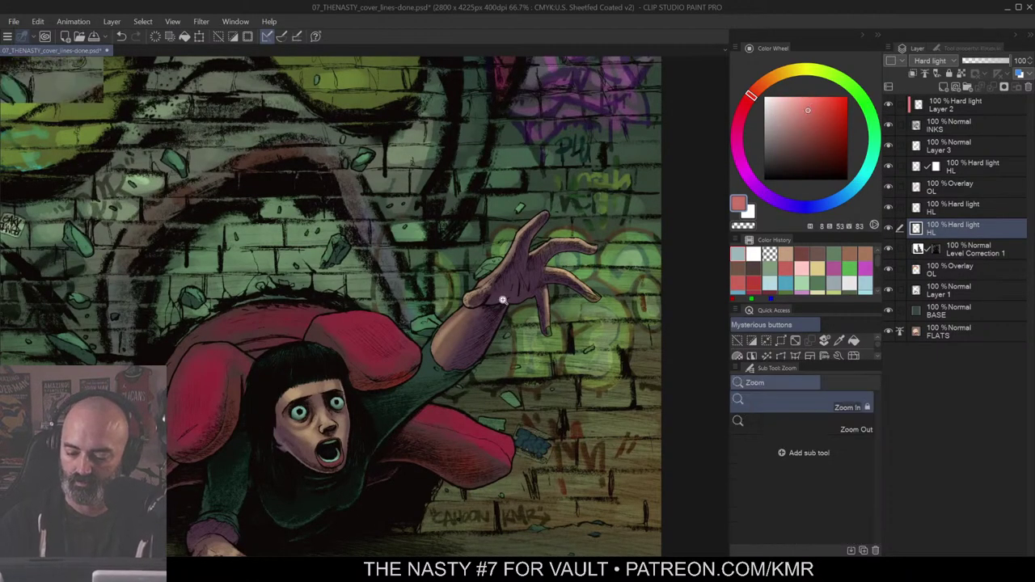
{"action": "left_click", "coordinate": [502, 299], "text": "ctrl"}
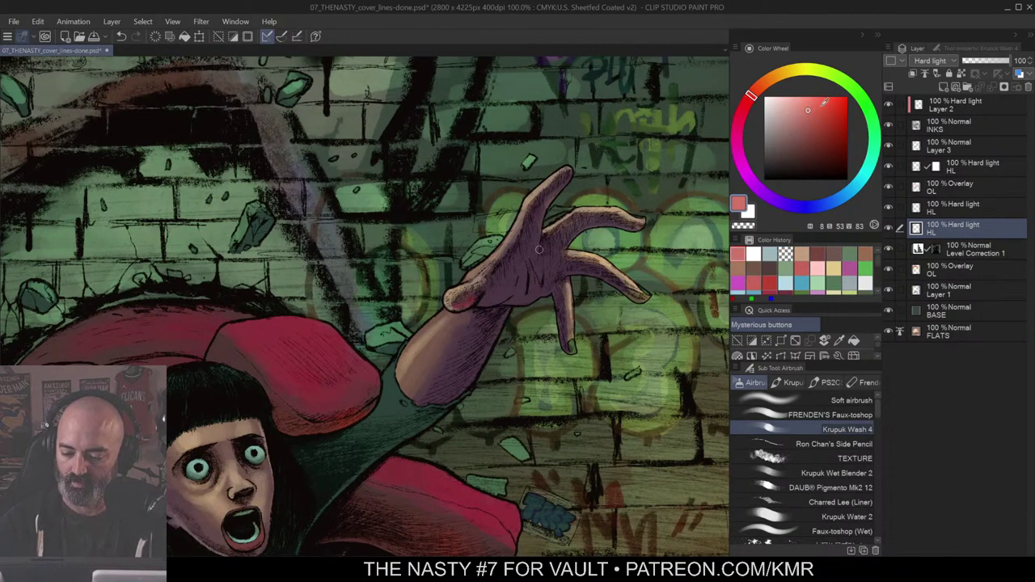
{"action": "key", "text": "ctrl+z"}
{"action": "left_click", "coordinate": [822, 108]}
{"action": "left_click", "coordinate": [759, 86]}
{"action": "left_click", "coordinate": [818, 101]}
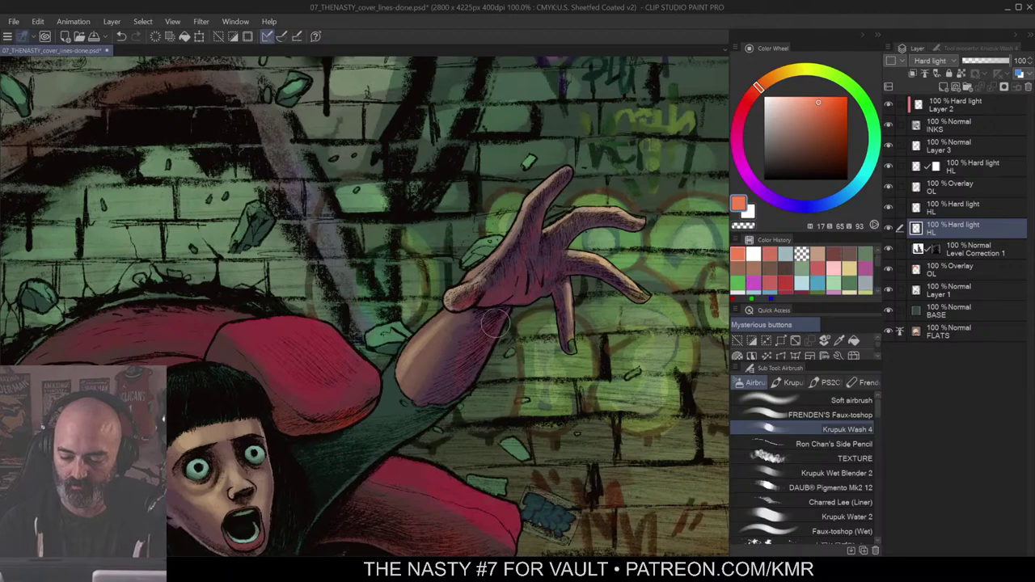
Step: Paint orange-red warmth along the face's jaw and around the eye on the Hard light HL layer
{"action": "key", "text": "ctrl+space"}
{"action": "left_click", "coordinate": [536, 345], "text": "ctrl+alt"}
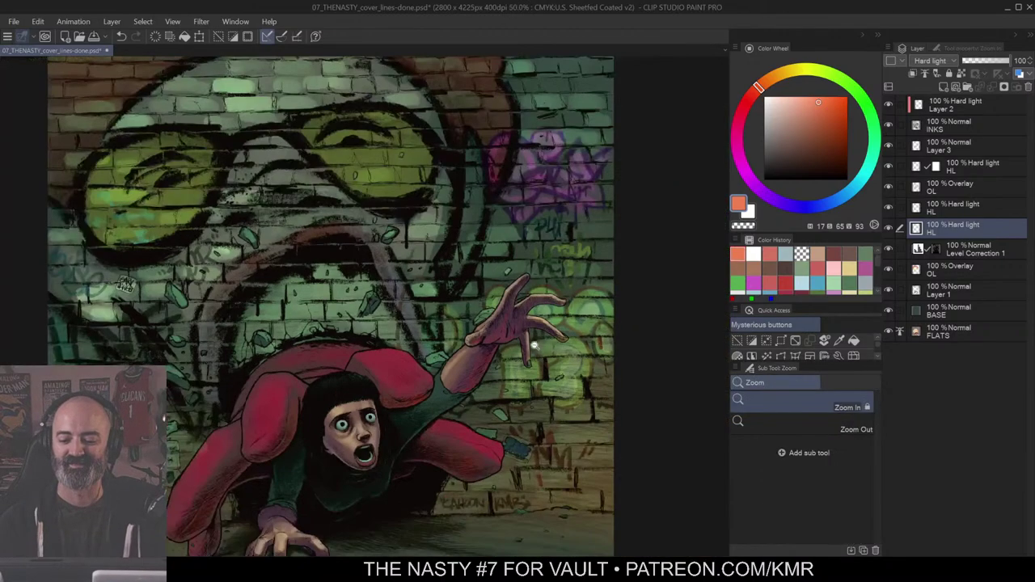
{"action": "left_click", "coordinate": [541, 364], "text": "ctrl+alt"}
{"action": "left_click", "coordinate": [550, 366]}
{"action": "left_click", "coordinate": [550, 366]}
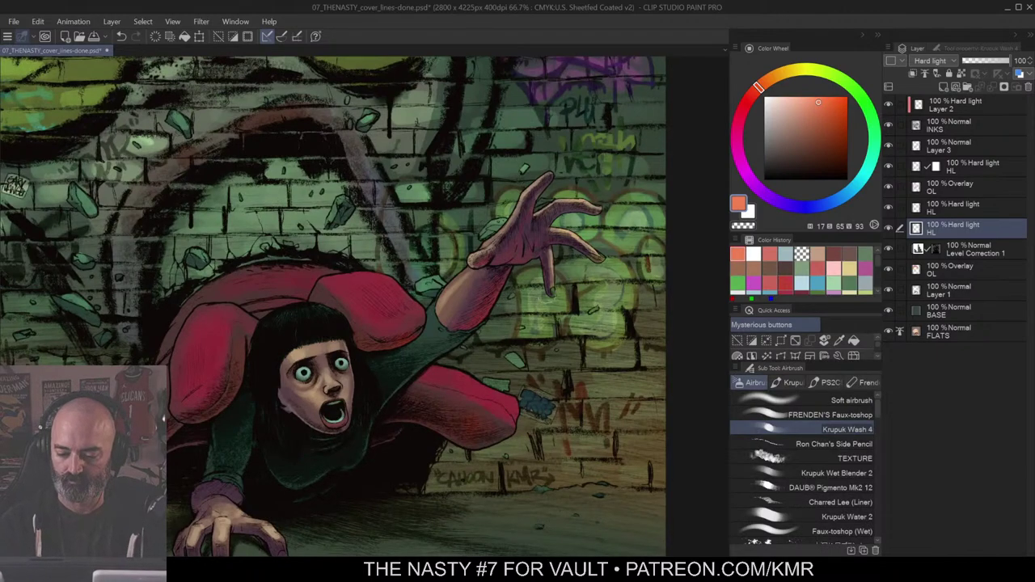
{"action": "left_click_drag", "start_coordinate": [569, 364], "coordinate": [654, 300]}
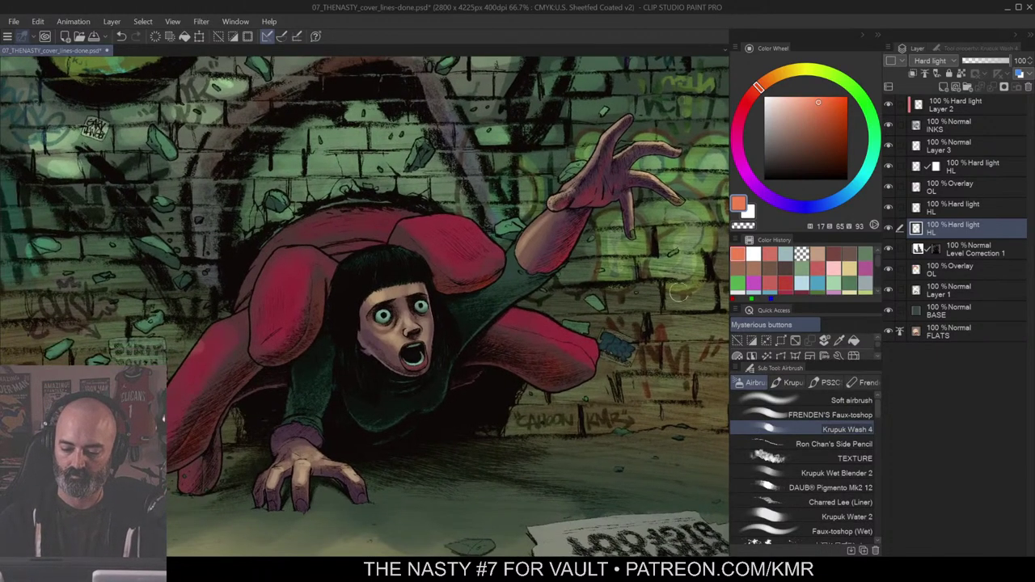
{"action": "left_click_drag", "start_coordinate": [483, 313], "coordinate": [545, 289]}
{"action": "key", "text": "ctrl+space"}
{"action": "left_click", "coordinate": [506, 323]}
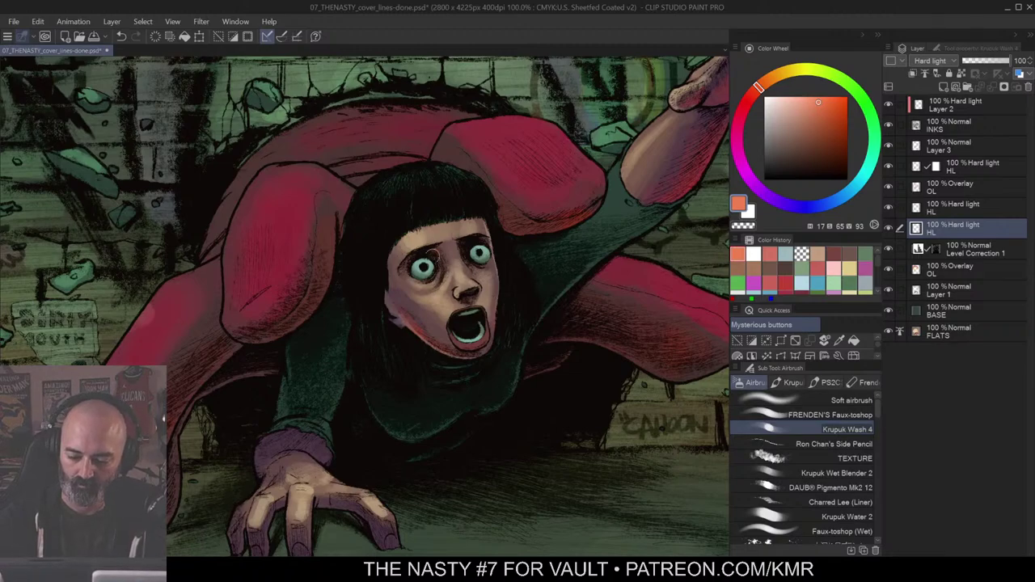
{"action": "key", "text": "ctrl+space"}
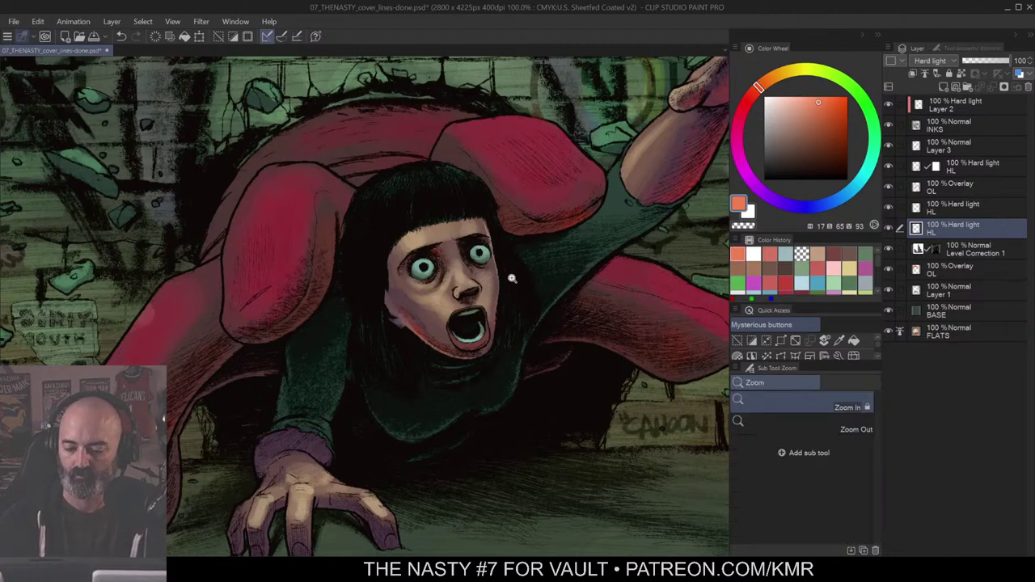
{"action": "left_click", "coordinate": [505, 293], "text": "alt"}
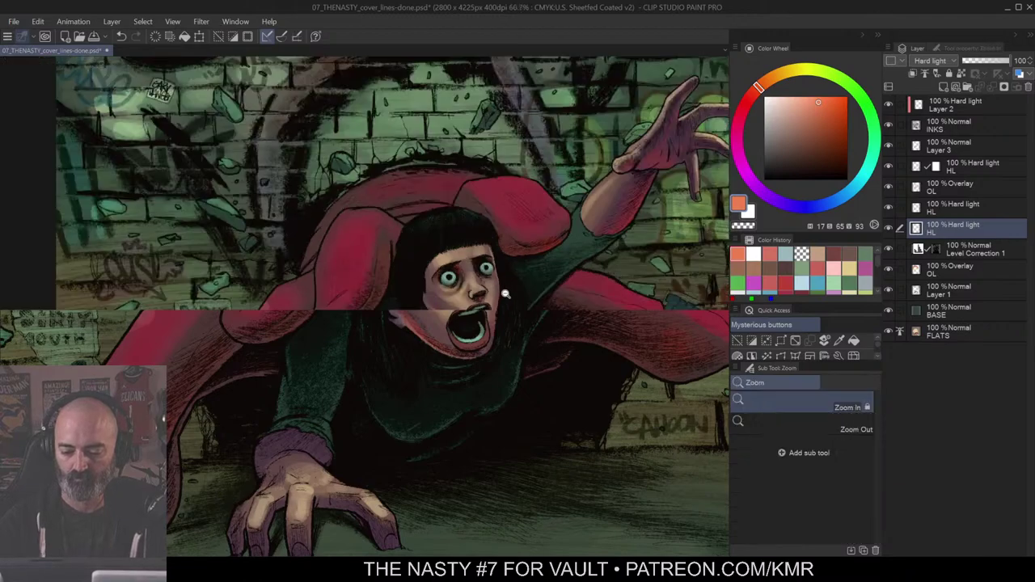
{"action": "left_click", "coordinate": [505, 294], "text": "alt"}
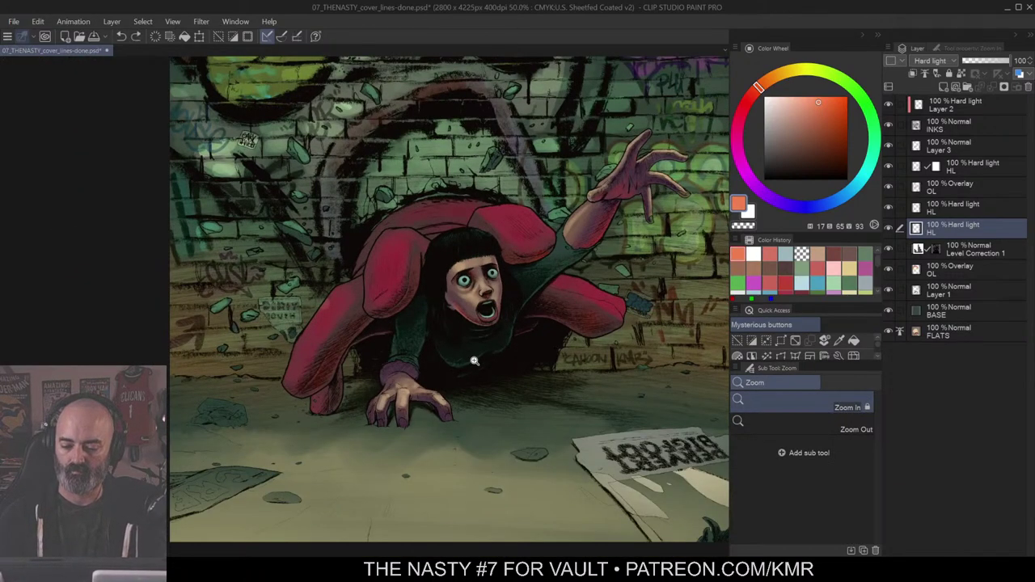
Step: Auto-select the planted hand's skin, hide the selection outline, and paint orange-red warmth on its fingertips on the Hard light HL layer
{"action": "left_click", "coordinate": [411, 387]}
{"action": "key", "text": "w"}
{"action": "left_click", "coordinate": [412, 390]}
{"action": "left_click_drag", "start_coordinate": [457, 384], "coordinate": [519, 302]}
{"action": "key", "text": "ctrl+h"}
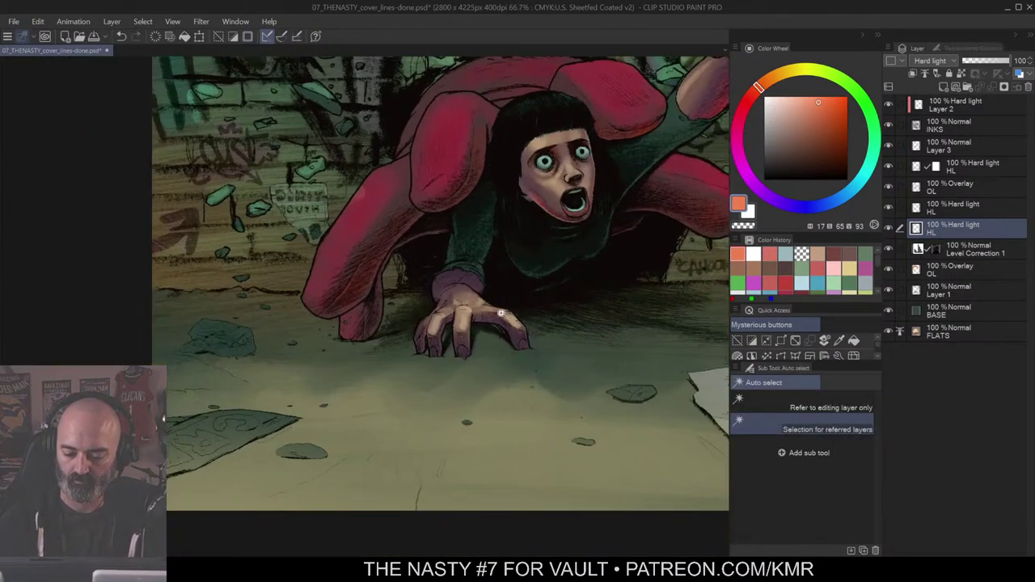
{"action": "key", "text": "b"}
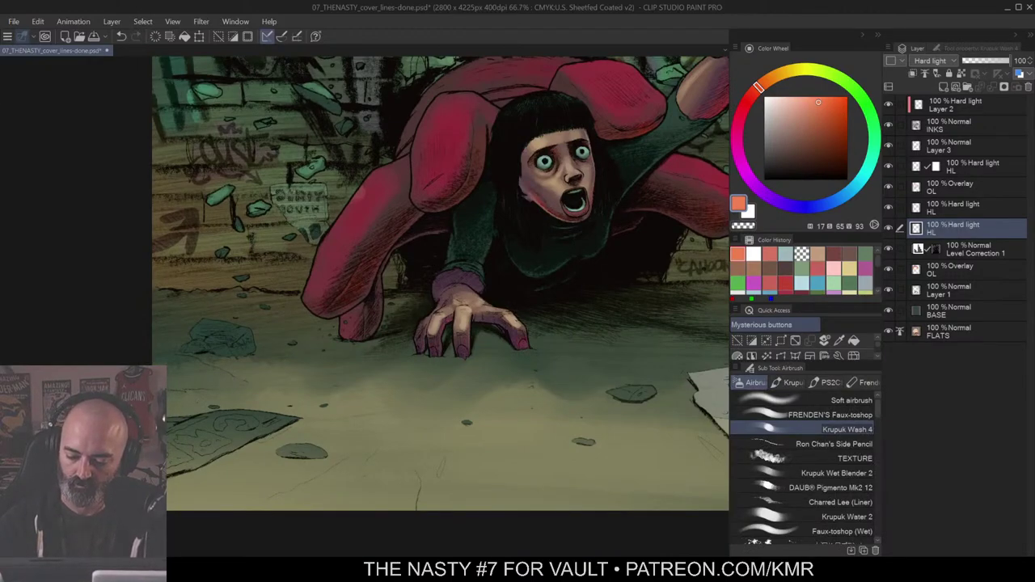
{"action": "key", "text": "z"}
{"action": "left_click", "coordinate": [566, 307], "text": "alt"}
{"action": "left_click_drag", "start_coordinate": [654, 280], "coordinate": [508, 340]}
{"action": "left_click", "coordinate": [508, 340], "text": "alt"}
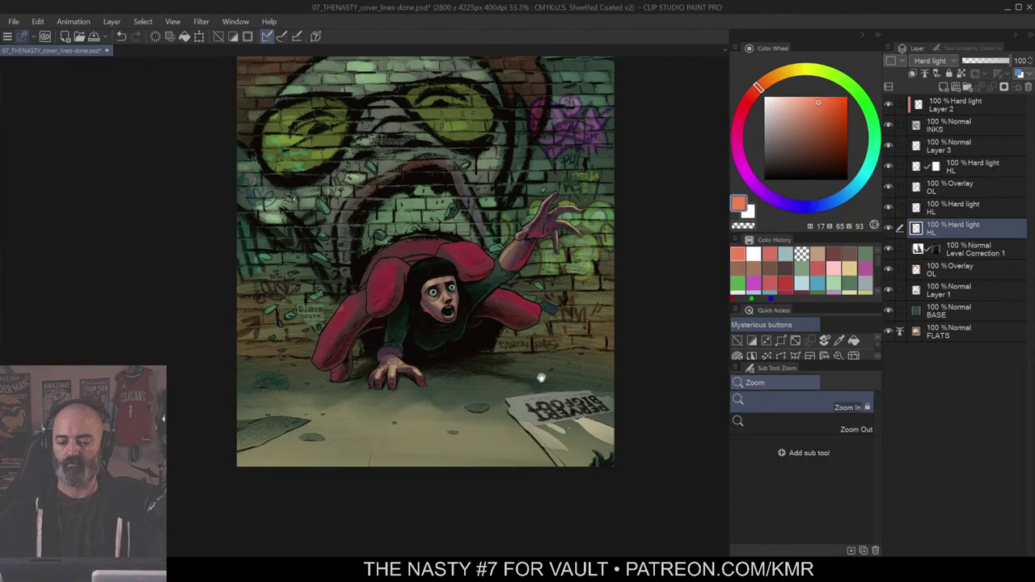
{"action": "key", "text": "w"}
{"action": "left_click", "coordinate": [488, 380]}
{"action": "key", "text": "ctrl+h"}
{"action": "key", "text": "b"}
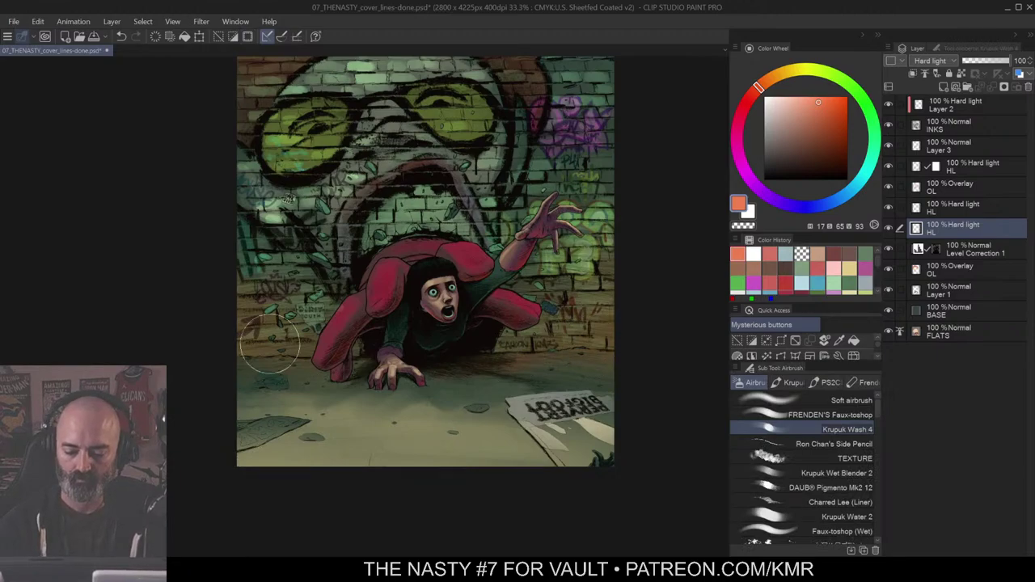
Step: Examine how the warmed skin tones read within the full cover at reduced size
{"action": "key", "text": "z"}
{"action": "left_click", "coordinate": [565, 318], "text": "alt"}
{"action": "left_click", "coordinate": [570, 330], "text": "alt"}
{"action": "left_click", "coordinate": [589, 320], "text": "alt"}
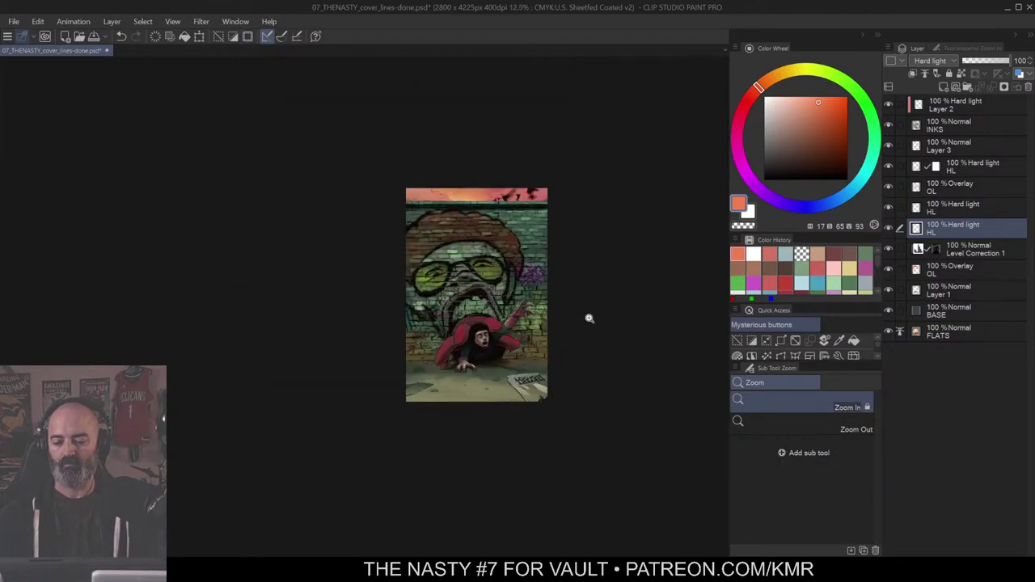
{"action": "left_click", "coordinate": [553, 300]}
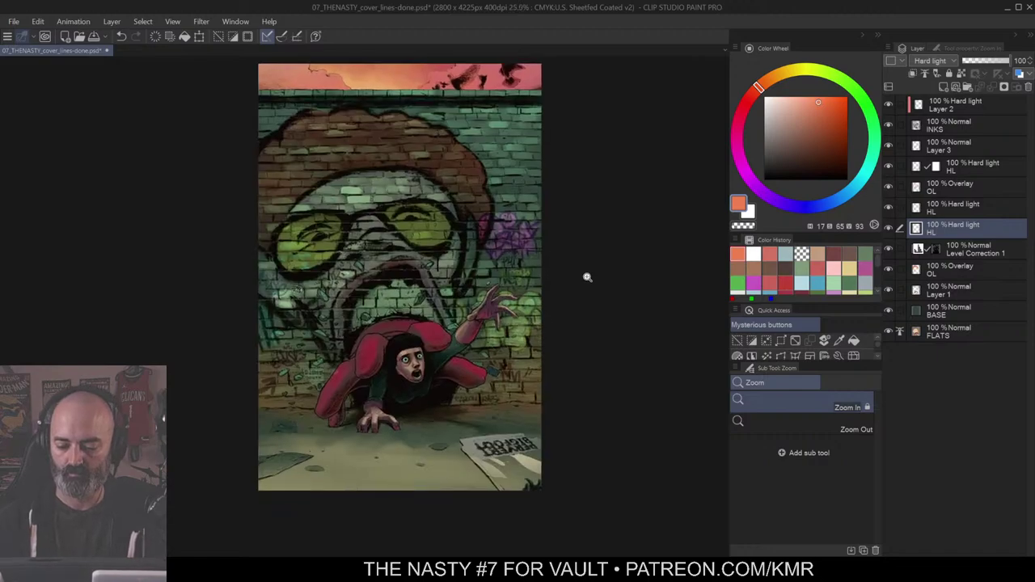
{"action": "key", "text": "m"}
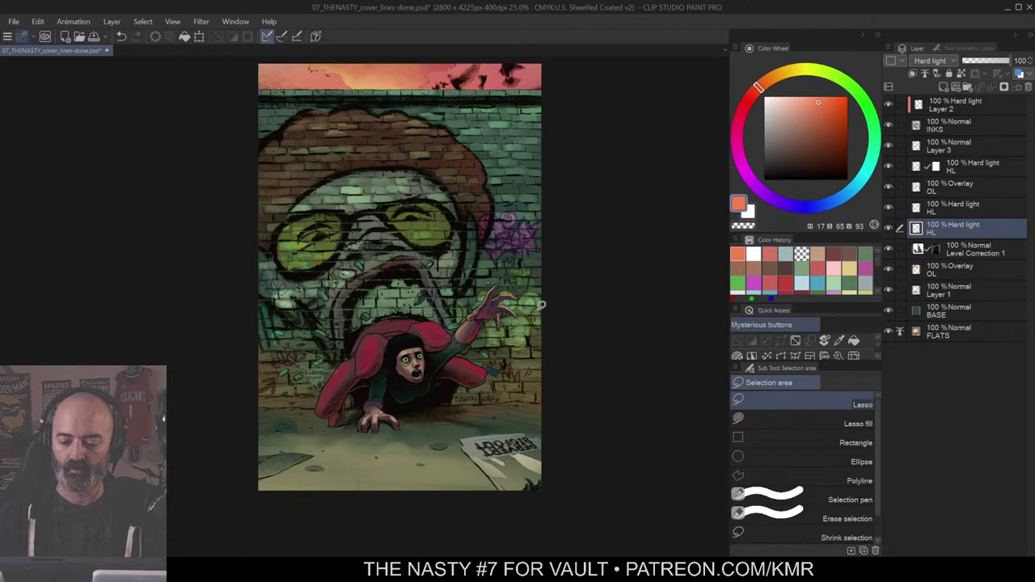
{"action": "left_click_drag", "start_coordinate": [583, 280], "coordinate": [612, 265]}
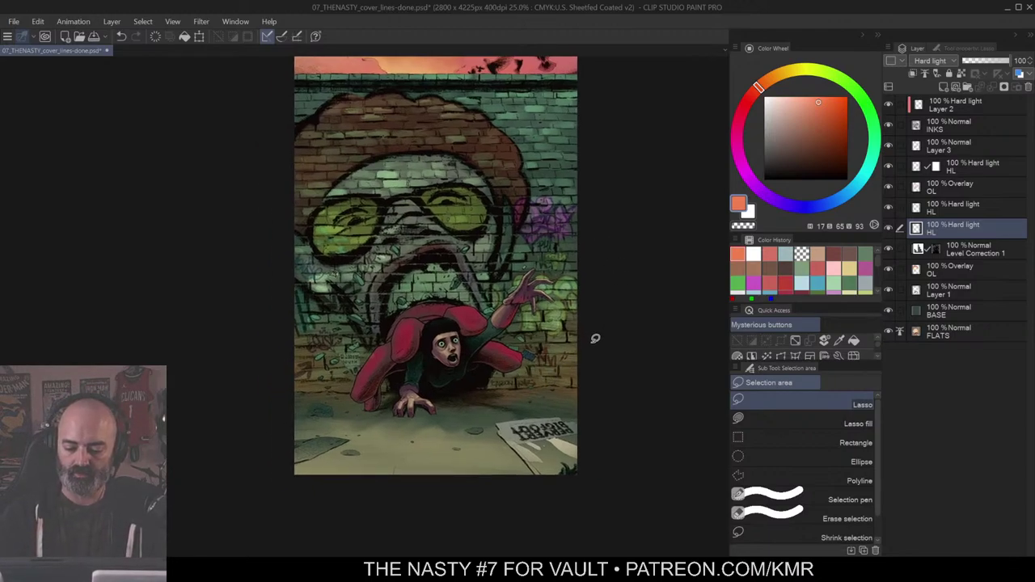
Step: Auto-select the debris on the ground beside the figure's foot, hide the outline, and paint over it on the Level Correction 1 mask
{"action": "left_click", "coordinate": [474, 409], "text": "ctrl"}
{"action": "left_click_drag", "start_coordinate": [482, 402], "coordinate": [625, 317]}
{"action": "left_click", "coordinate": [589, 319], "text": "ctrl"}
{"action": "key", "text": "w"}
{"action": "left_click", "coordinate": [294, 314]}
{"action": "key", "text": "ctrl+h"}
{"action": "key", "text": "b"}
{"action": "left_click", "coordinate": [936, 249]}
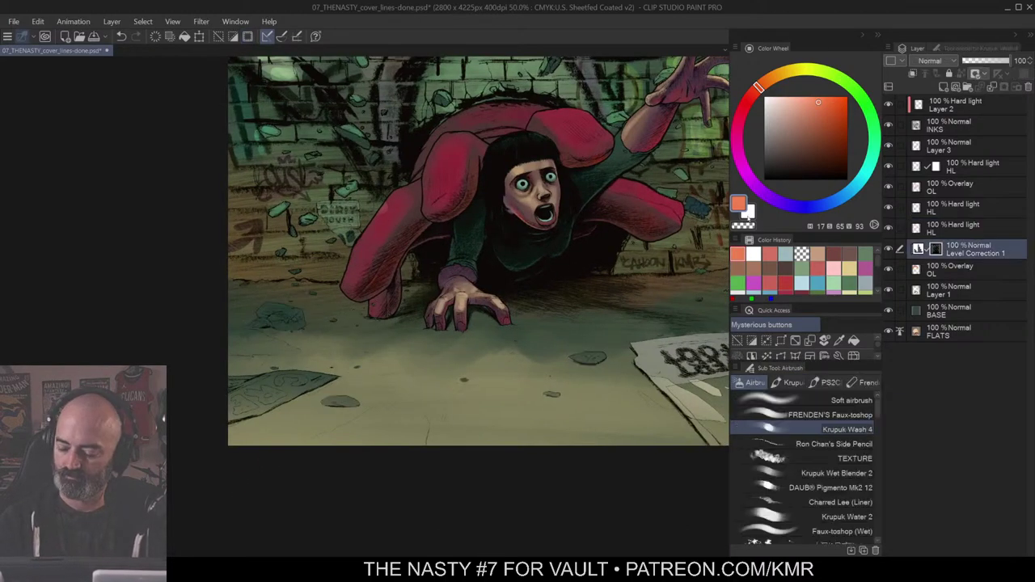
{"action": "mouse_move", "coordinate": [310, 317]}
{"action": "left_mouse_down"}
{"action": "mouse_move", "coordinate": [259, 309]}
{"action": "mouse_move", "coordinate": [277, 310]}
{"action": "left_mouse_up"}
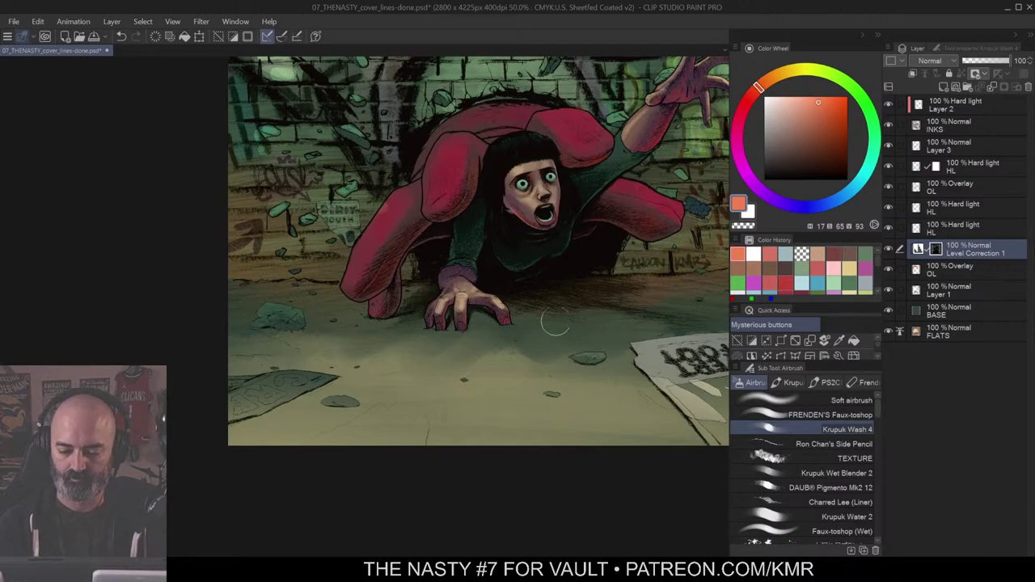
Step: Examine the overall light and colour balance of the whole cover from a distance
{"action": "key", "text": "/"}
{"action": "left_click", "coordinate": [584, 315], "text": "alt"}
{"action": "left_click_drag", "start_coordinate": [638, 312], "coordinate": [500, 381]}
{"action": "left_click", "coordinate": [530, 356], "text": "alt"}
{"action": "left_click_drag", "start_coordinate": [563, 344], "coordinate": [562, 372]}
{"action": "left_click_drag", "start_coordinate": [578, 265], "coordinate": [599, 292]}
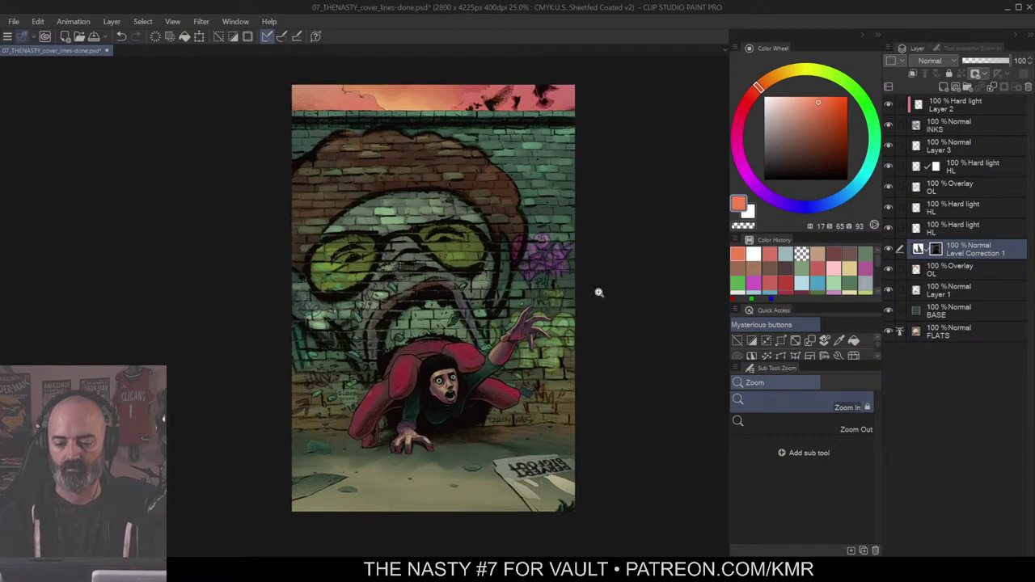
{"action": "scroll", "coordinate": [582, 302], "scroll_direction": "down", "scroll_amount": 1}
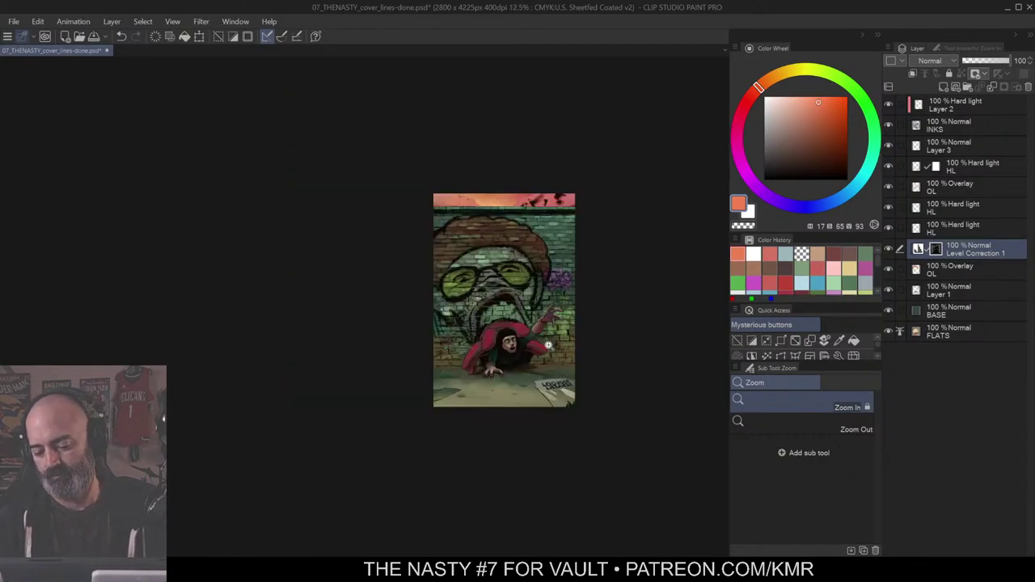
{"action": "scroll", "coordinate": [549, 346], "scroll_direction": "up", "scroll_amount": 1}
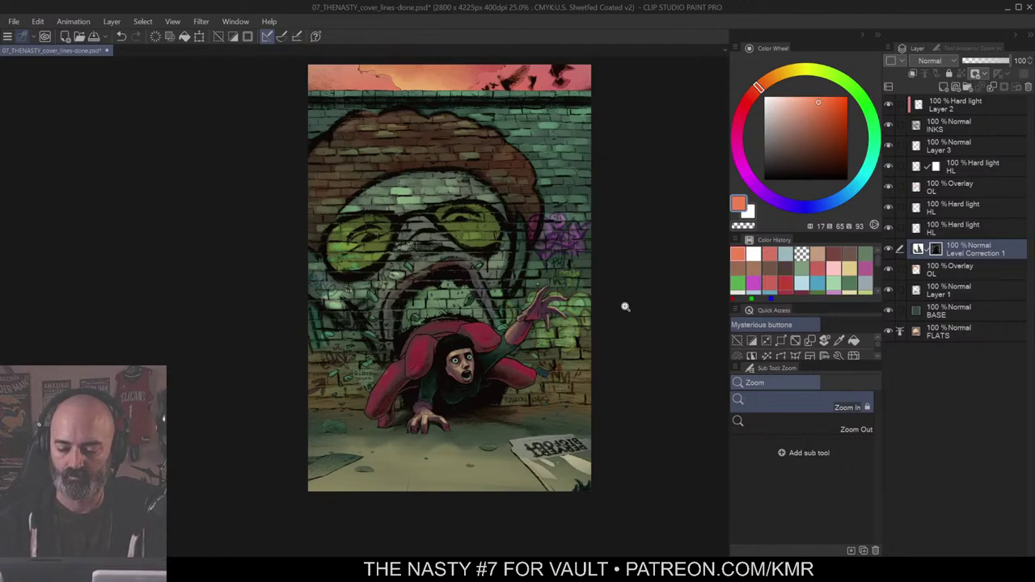
{"action": "left_click_drag", "start_coordinate": [625, 307], "coordinate": [627, 301]}
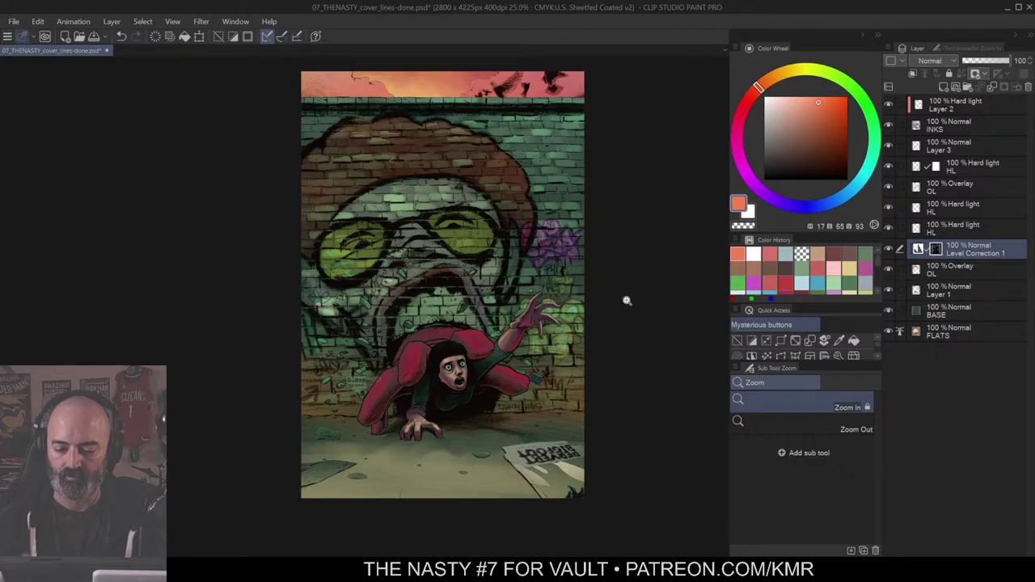
Step: Make a polyline selection covering the cover's lower part, with its upper edge sloping diagonally across the mural face
{"action": "key", "text": "m"}
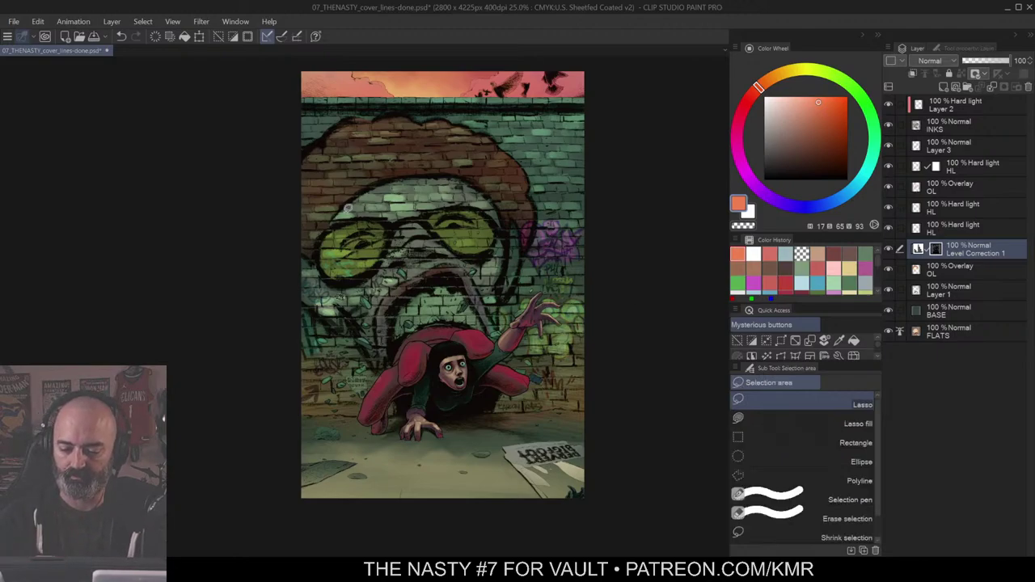
{"action": "key", "text": "m"}
{"action": "left_click", "coordinate": [282, 149]}
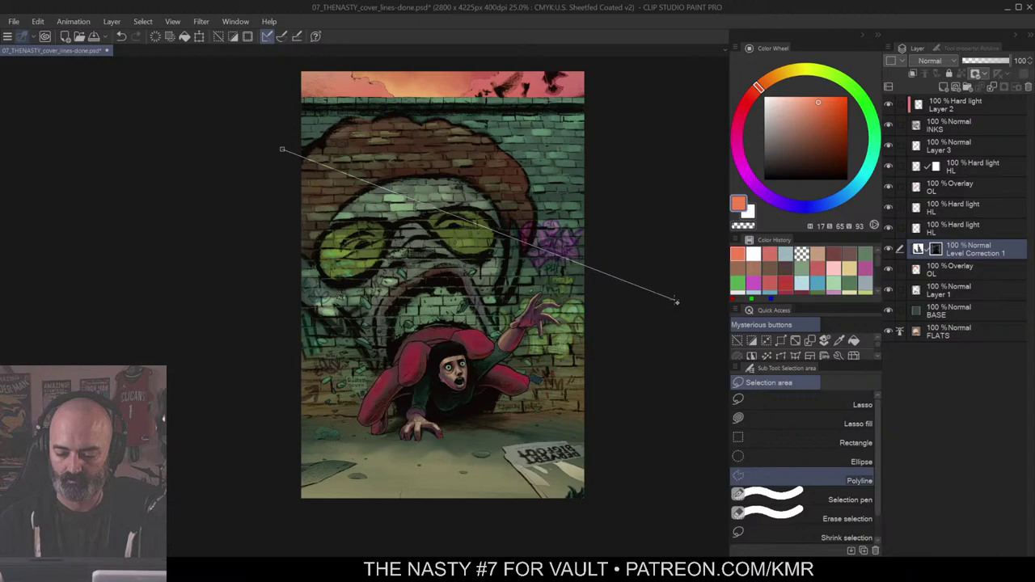
{"action": "left_click", "coordinate": [675, 300]}
{"action": "left_click", "coordinate": [665, 535]}
{"action": "left_click", "coordinate": [241, 516]}
{"action": "left_click", "coordinate": [281, 149]}
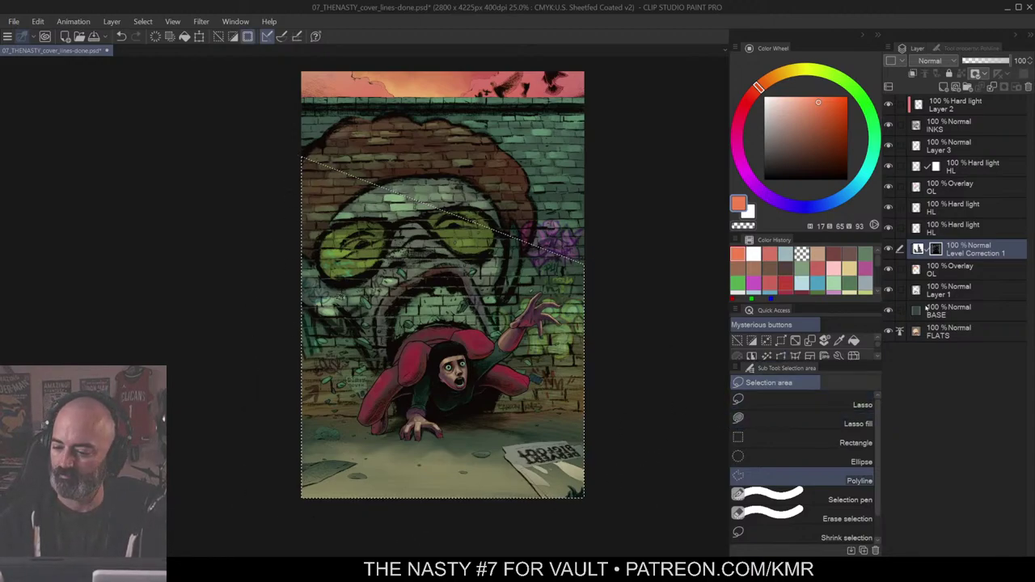
Step: Fill the selection with dark orange-red, hue 17, saturation 86, value 60, on a new HL layer set to Color dodge above the Hard light HL layers
{"action": "left_click", "coordinate": [955, 208]}
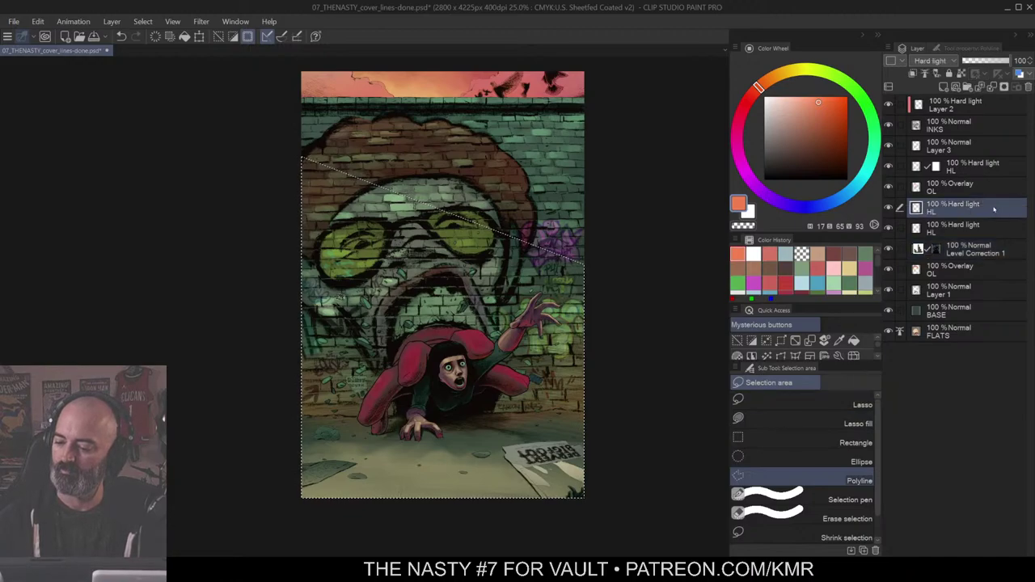
{"action": "left_click", "coordinate": [930, 61]}
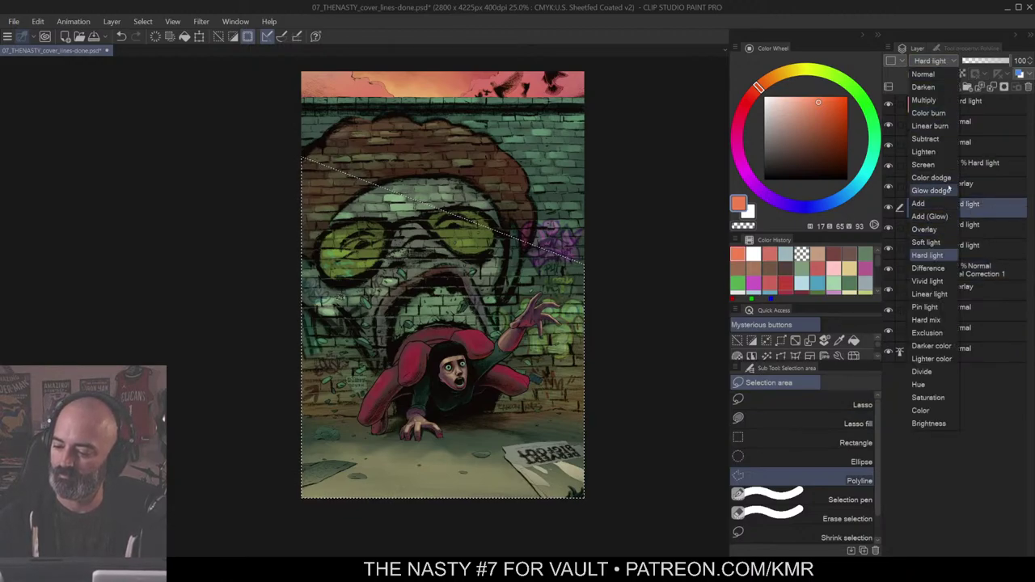
{"action": "left_click", "coordinate": [932, 178]}
{"action": "left_click", "coordinate": [835, 130]}
{"action": "key", "text": "g"}
{"action": "left_click", "coordinate": [581, 380]}
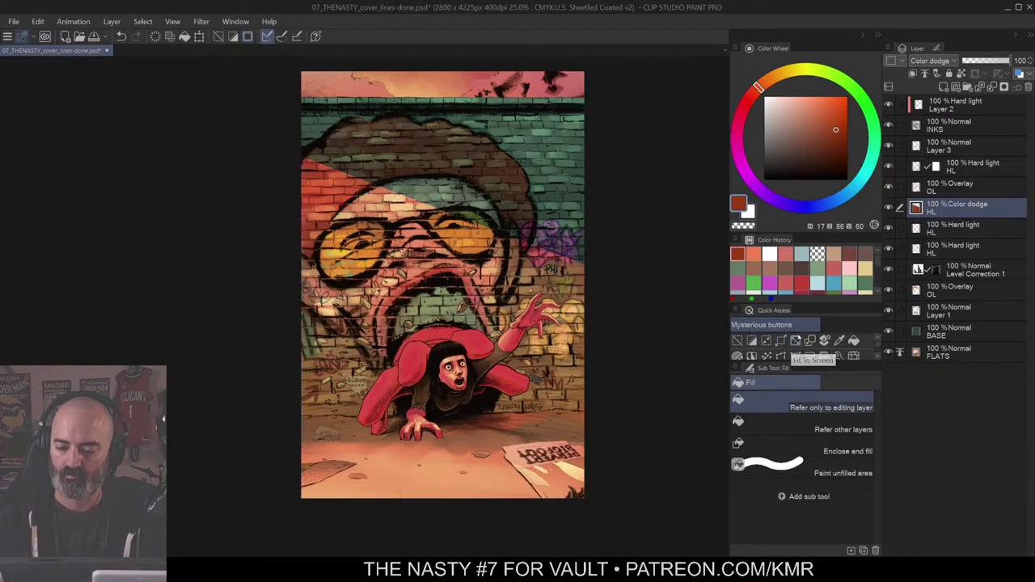
Step: Examine the Color dodge lighting on the figure up close and across the full cover
{"action": "key", "text": "/"}
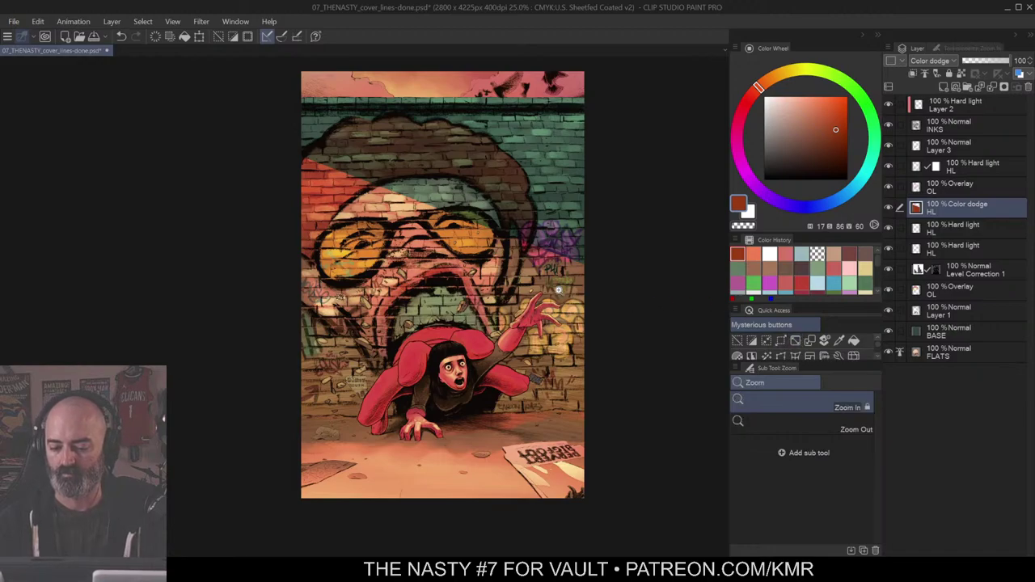
{"action": "left_click", "coordinate": [550, 290], "text": "alt"}
{"action": "left_click", "coordinate": [550, 332]}
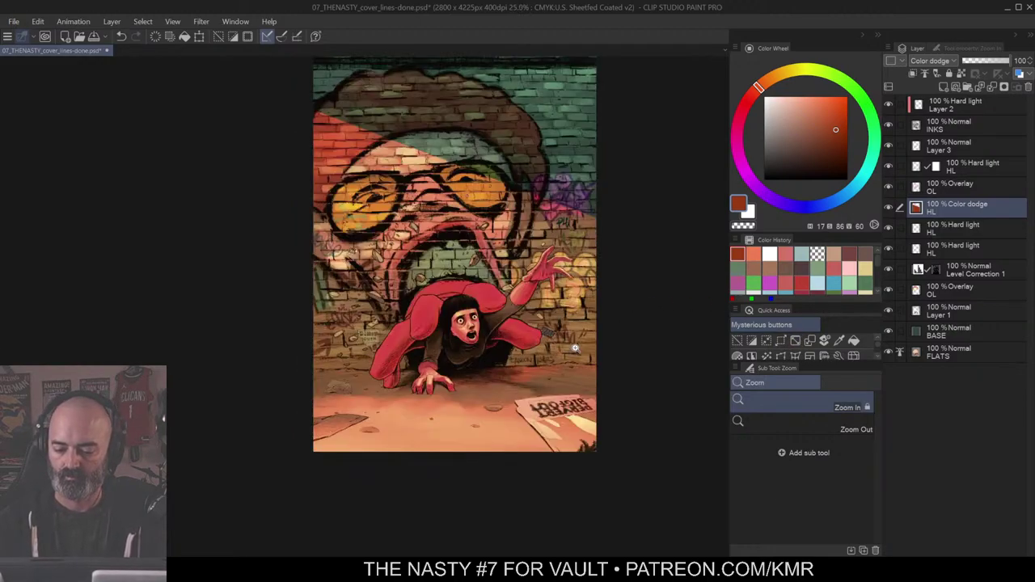
{"action": "left_click_drag", "start_coordinate": [622, 264], "coordinate": [599, 328]}
{"action": "key", "text": "m"}
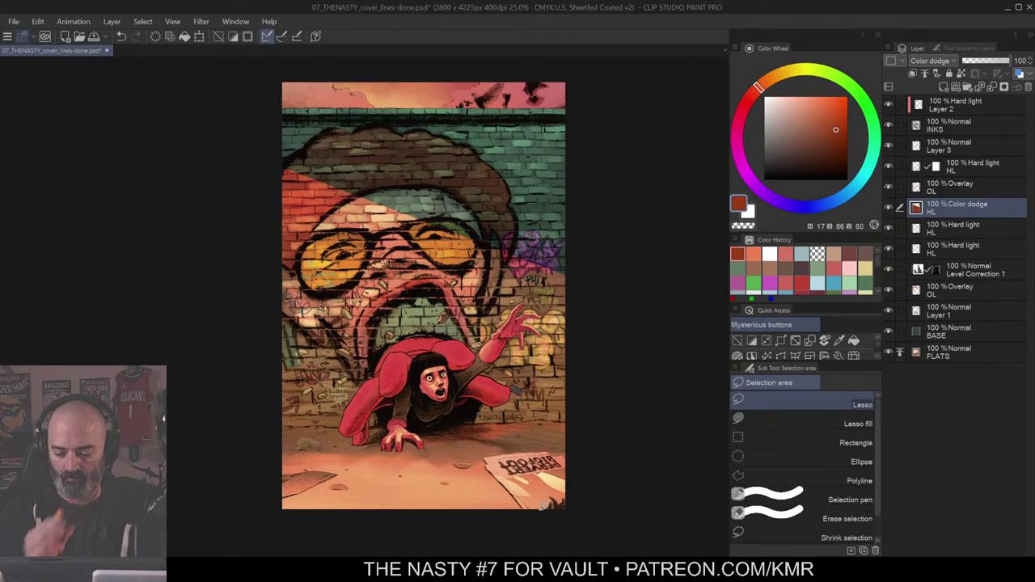
{"action": "key", "text": "/"}
{"action": "left_click_drag", "start_coordinate": [456, 392], "coordinate": [464, 387]}
{"action": "left_click", "coordinate": [523, 354], "text": "alt"}
{"action": "left_click", "coordinate": [524, 352], "text": "alt"}
{"action": "left_click", "coordinate": [527, 349], "text": "alt"}
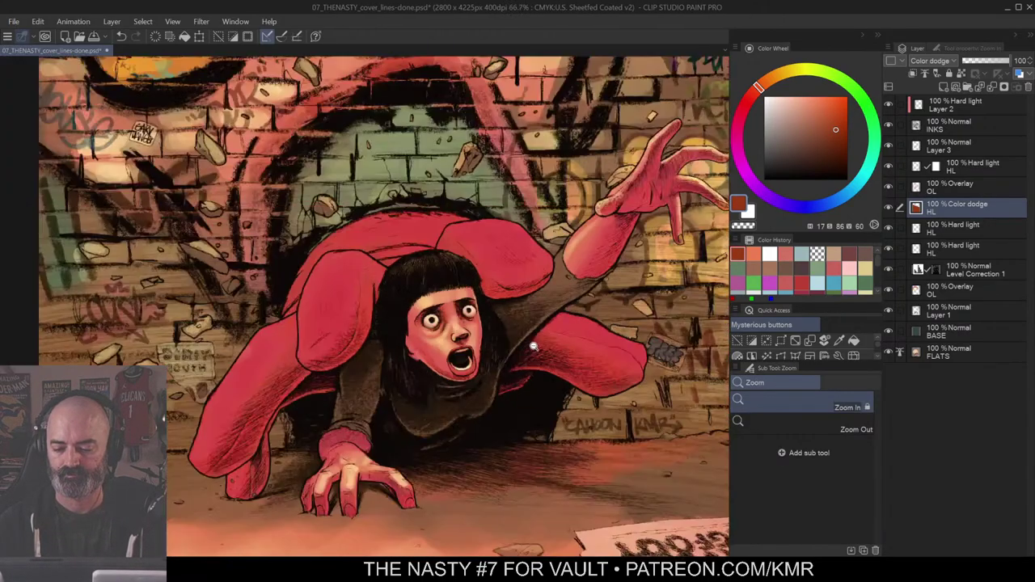
{"action": "left_click", "coordinate": [534, 346], "text": "alt"}
{"action": "left_click", "coordinate": [534, 347], "text": "alt"}
{"action": "left_click", "coordinate": [536, 347], "text": "alt"}
{"action": "left_click", "coordinate": [571, 350], "text": "alt"}
{"action": "left_click_drag", "start_coordinate": [610, 352], "coordinate": [558, 362]}
{"action": "left_click", "coordinate": [537, 363]}
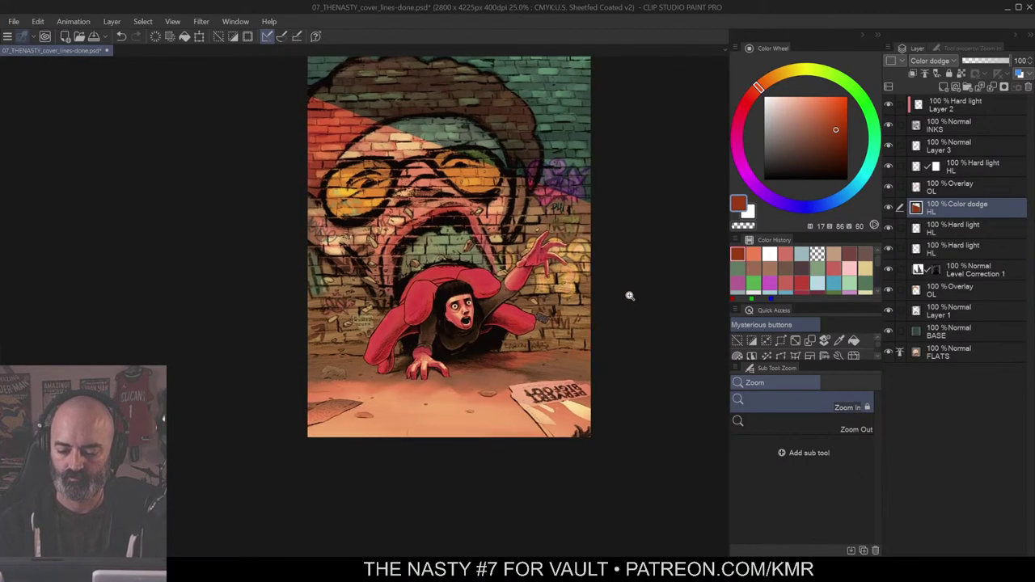
Step: Clear the selection, switch to transparent colour, and add a layer mask to the Color dodge HL layer
{"action": "left_click", "coordinate": [448, 336]}
{"action": "key", "text": "w"}
{"action": "left_click", "coordinate": [410, 302]}
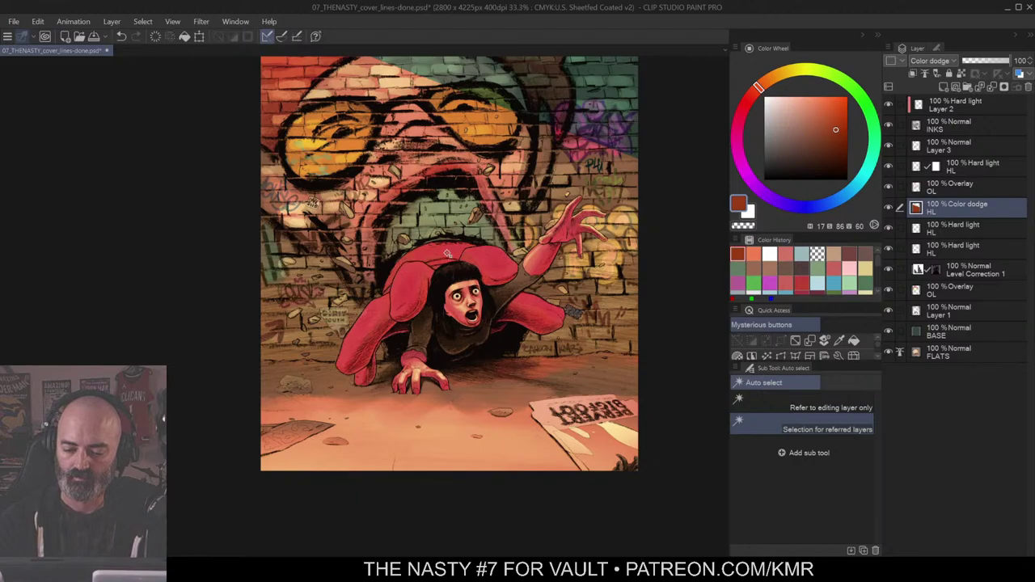
{"action": "key", "text": "ctrl+d"}
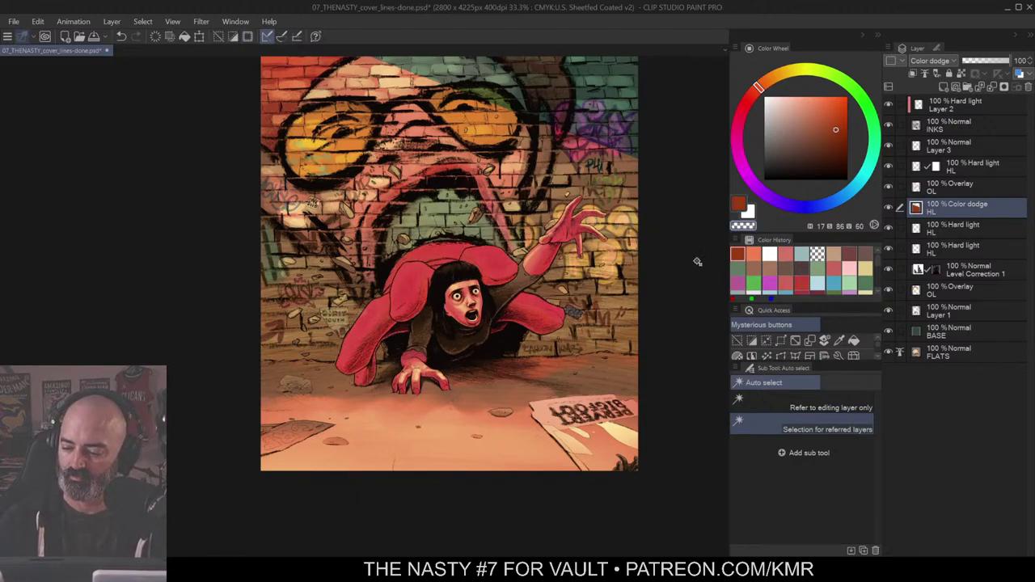
{"action": "key", "text": "m"}
{"action": "left_click", "coordinate": [1004, 87]}
Step: Auto-select the figure's back and mask the Color dodge glow off it with the transparent brush
{"action": "key", "text": "w"}
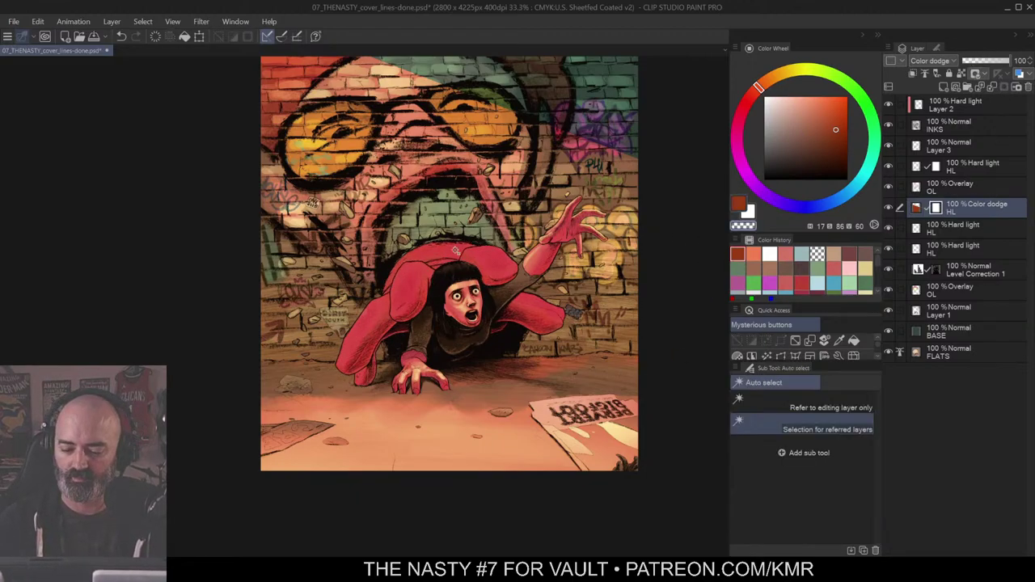
{"action": "left_click", "coordinate": [457, 250]}
{"action": "key", "text": "b"}
{"action": "mouse_move", "coordinate": [453, 257]}
{"action": "left_mouse_down"}
{"action": "mouse_move", "coordinate": [370, 277]}
{"action": "mouse_move", "coordinate": [463, 231]}
{"action": "mouse_move", "coordinate": [493, 257]}
{"action": "mouse_move", "coordinate": [402, 275]}
{"action": "left_mouse_up"}
{"action": "key", "text": "w"}
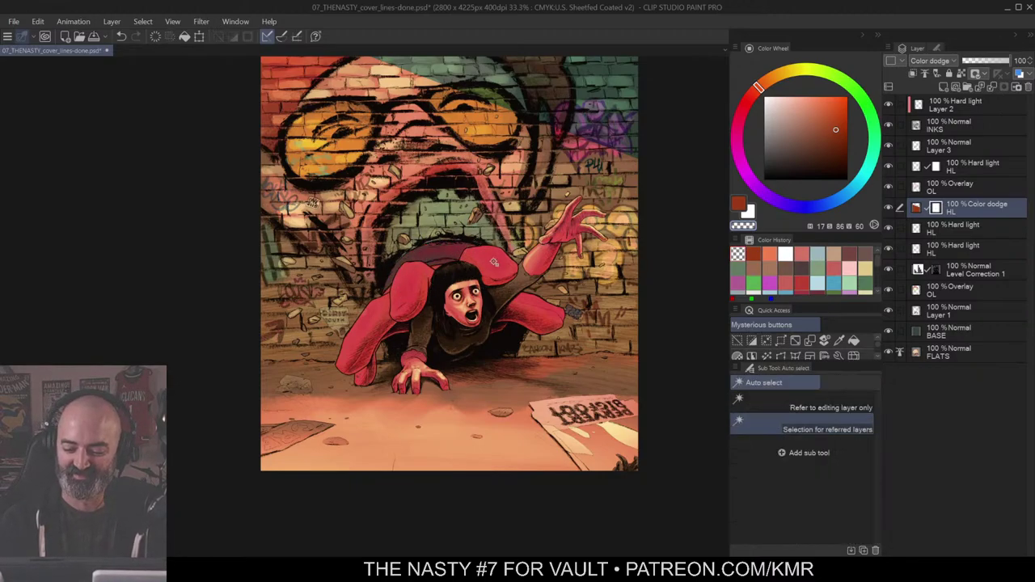
{"action": "left_click", "coordinate": [542, 307]}
{"action": "key", "text": "b"}
{"action": "left_click", "coordinate": [474, 277], "text": "ctrl"}
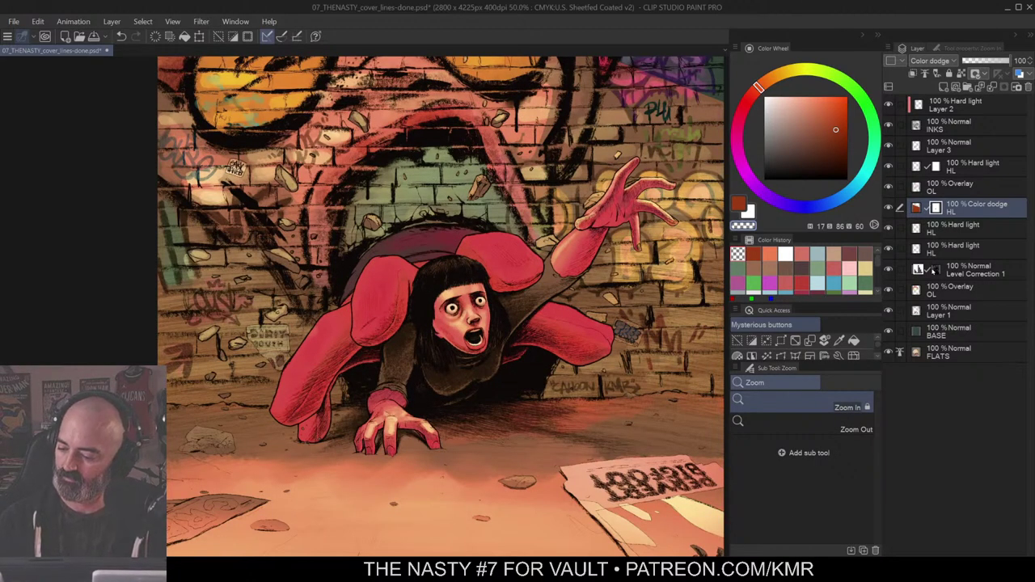
Step: Auto-select the figure's red legs, switch back to transparent colour with a smaller brush, and undo the trial stroke on the mask
{"action": "key", "text": "m"}
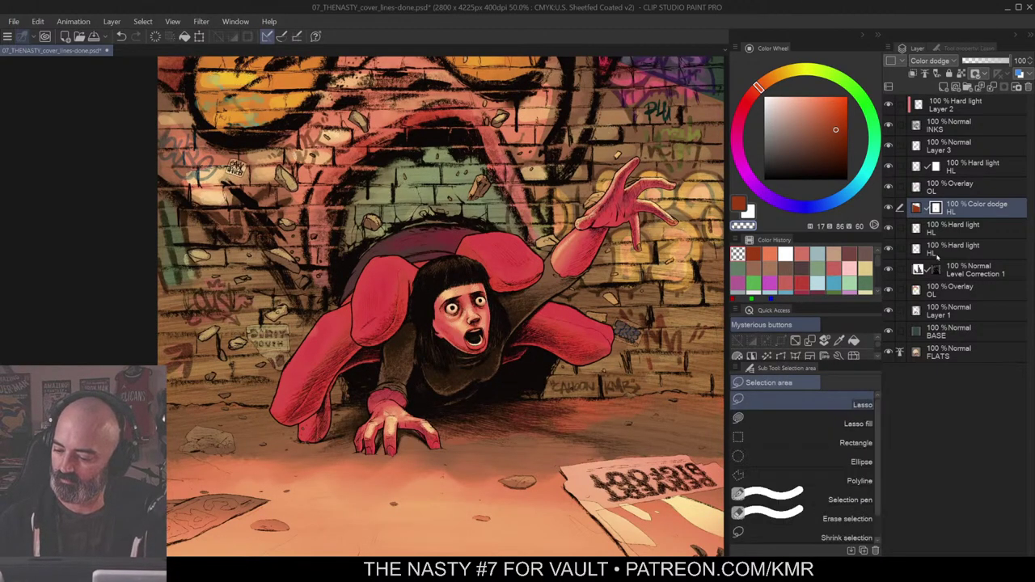
{"action": "key", "text": "w"}
{"action": "left_click", "coordinate": [515, 270]}
{"action": "key", "text": "c"}
{"action": "key", "text": "b"}
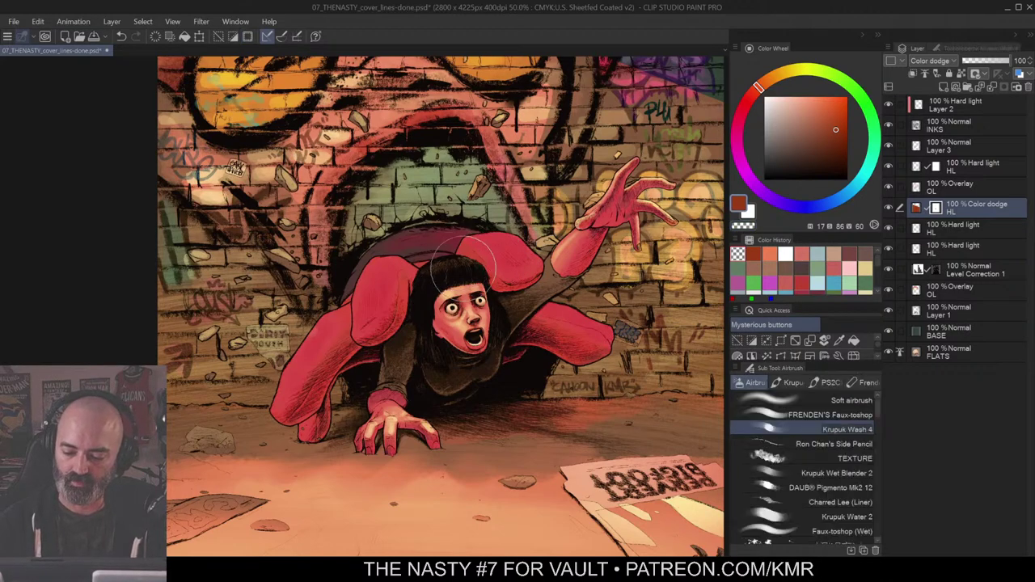
{"action": "mouse_move", "coordinate": [475, 283]}
{"action": "left_mouse_down"}
{"action": "mouse_move", "coordinate": [542, 284]}
{"action": "mouse_move", "coordinate": [493, 290]}
{"action": "mouse_move", "coordinate": [530, 304]}
{"action": "mouse_move", "coordinate": [561, 277]}
{"action": "left_mouse_up"}
{"action": "key", "text": "c"}
{"action": "key", "text": "["}
{"action": "key", "text": "ctrl+z"}
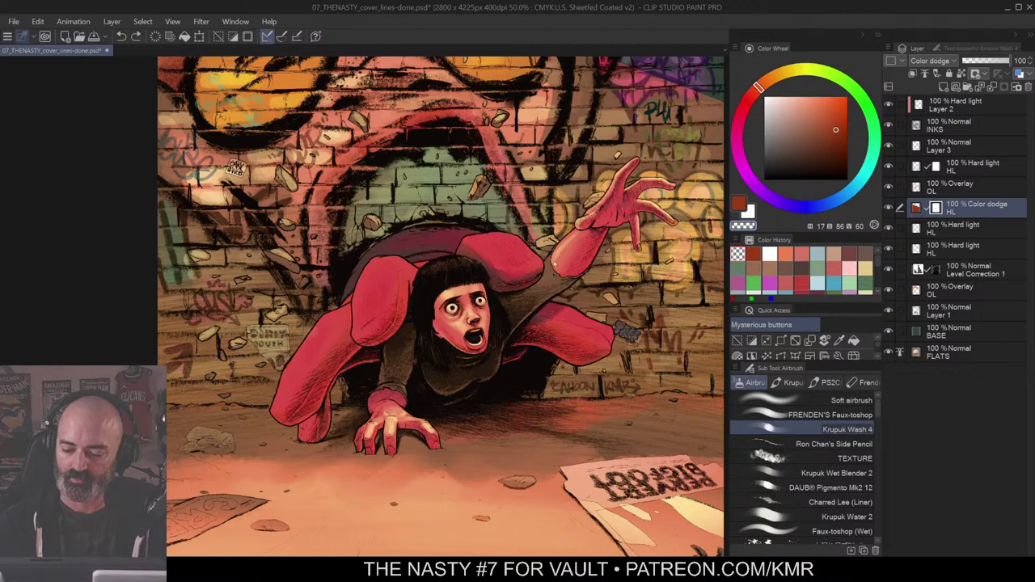
Step: Mask the Color dodge glow off the shadowed parts of the figure's legs with the transparent Krupuk Wash 4 brush
{"action": "scroll", "coordinate": [551, 279], "scroll_direction": "up", "scroll_amount": 1}
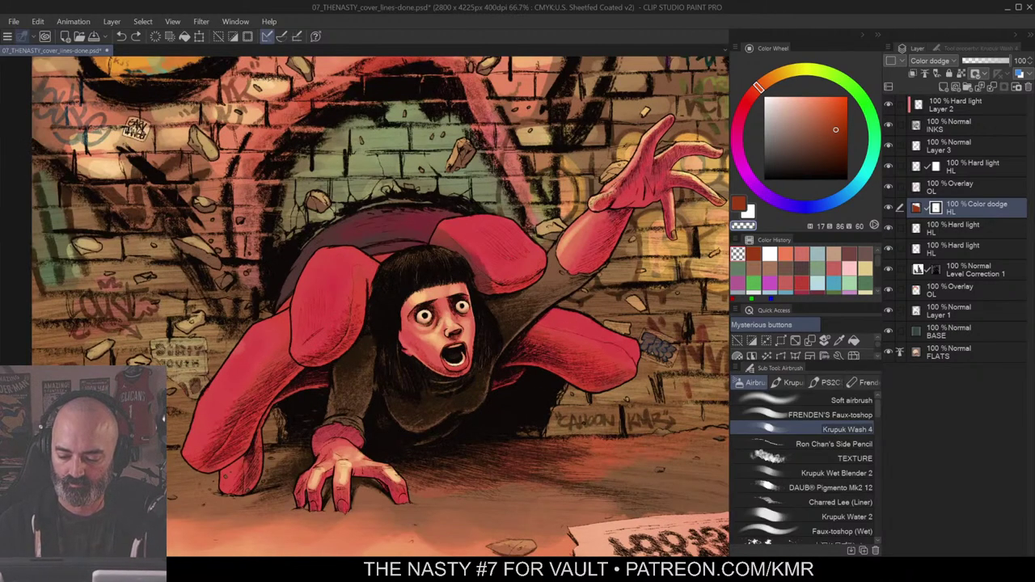
{"action": "mouse_move", "coordinate": [520, 301]}
{"action": "left_mouse_down"}
{"action": "mouse_move", "coordinate": [549, 298]}
{"action": "mouse_move", "coordinate": [604, 240]}
{"action": "mouse_move", "coordinate": [574, 273]}
{"action": "left_mouse_up"}
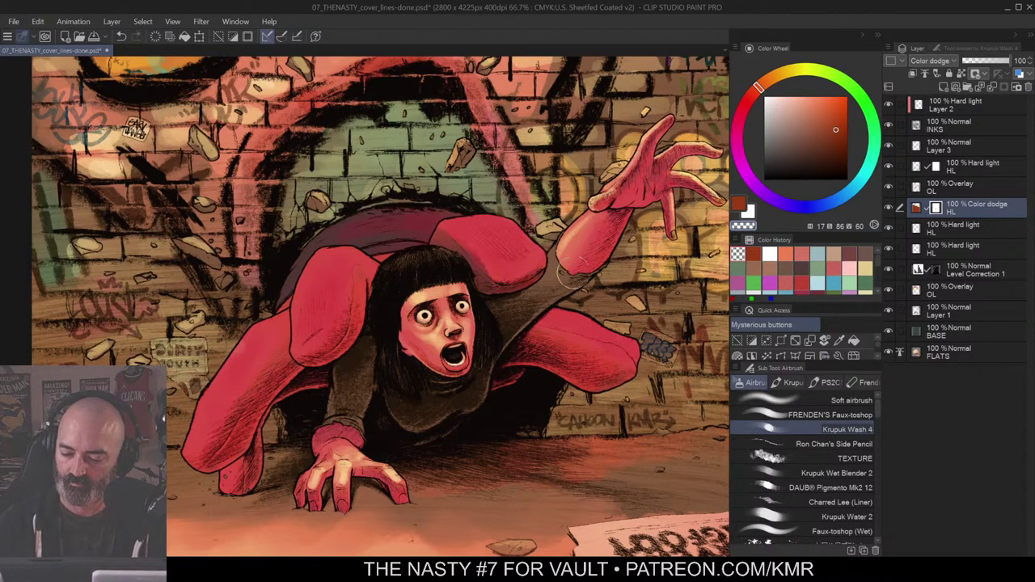
{"action": "mouse_move", "coordinate": [544, 362]}
{"action": "left_mouse_down"}
{"action": "mouse_move", "coordinate": [566, 364]}
{"action": "mouse_move", "coordinate": [582, 388]}
{"action": "mouse_move", "coordinate": [635, 397]}
{"action": "mouse_move", "coordinate": [542, 372]}
{"action": "mouse_move", "coordinate": [614, 380]}
{"action": "mouse_move", "coordinate": [559, 385]}
{"action": "left_mouse_up"}
{"action": "key", "text": "bracketleft"}
{"action": "key", "text": "bracketleft"}
{"action": "mouse_move", "coordinate": [382, 292]}
{"action": "left_mouse_down"}
{"action": "mouse_move", "coordinate": [378, 266]}
{"action": "mouse_move", "coordinate": [364, 326]}
{"action": "mouse_move", "coordinate": [304, 370]}
{"action": "left_mouse_up"}
{"action": "mouse_move", "coordinate": [385, 268]}
{"action": "left_mouse_down"}
{"action": "mouse_move", "coordinate": [350, 358]}
{"action": "mouse_move", "coordinate": [300, 387]}
{"action": "mouse_move", "coordinate": [283, 370]}
{"action": "mouse_move", "coordinate": [250, 423]}
{"action": "mouse_move", "coordinate": [259, 438]}
{"action": "mouse_move", "coordinate": [230, 454]}
{"action": "mouse_move", "coordinate": [257, 445]}
{"action": "mouse_move", "coordinate": [255, 487]}
{"action": "mouse_move", "coordinate": [320, 380]}
{"action": "left_mouse_up"}
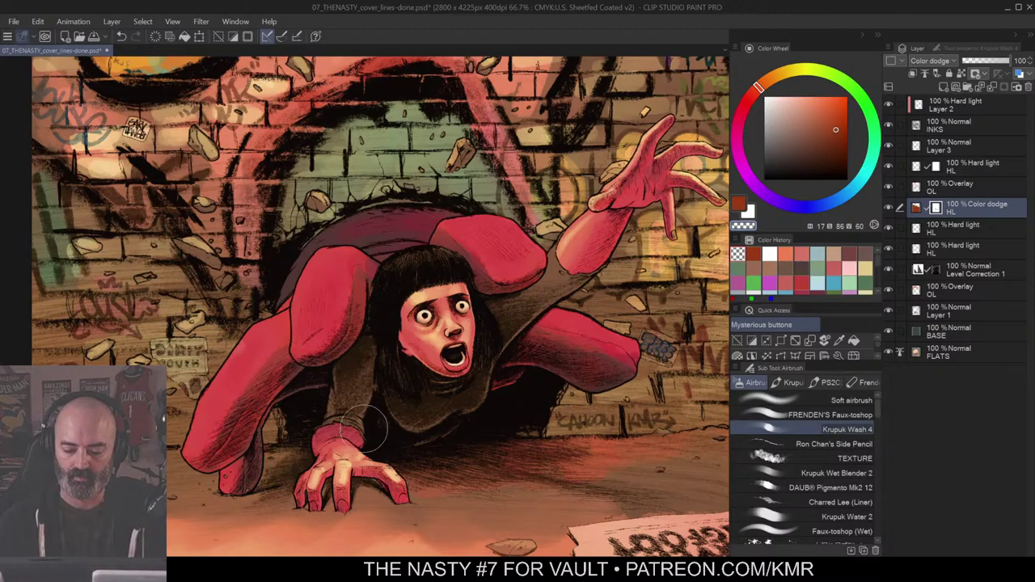
Step: Auto-select the figure's dark top and mask the Color dodge glow off its sleeves and chest
{"action": "key", "text": "w"}
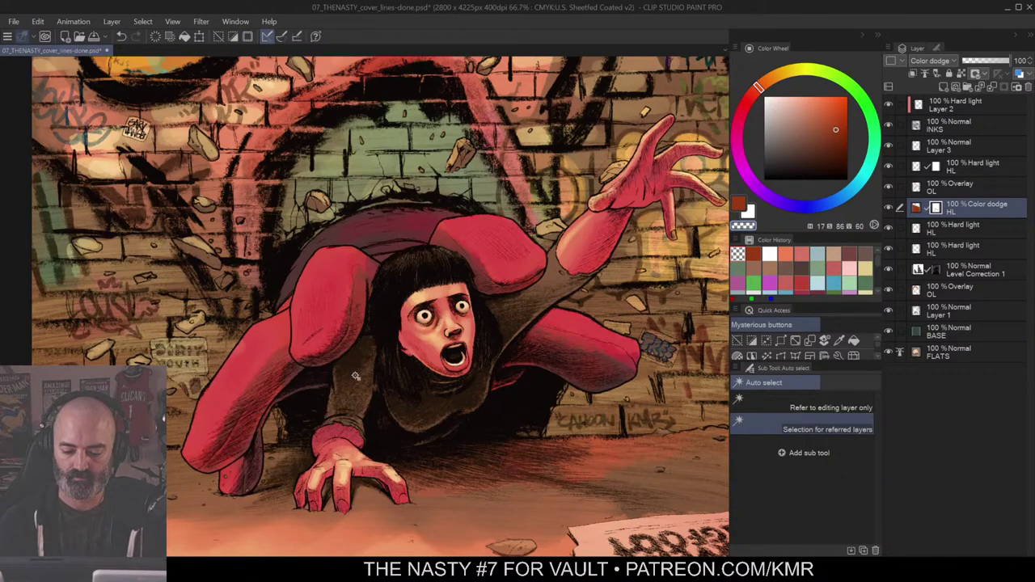
{"action": "key", "text": "b"}
{"action": "mouse_move", "coordinate": [360, 405]}
{"action": "left_mouse_down"}
{"action": "mouse_move", "coordinate": [366, 432]}
{"action": "mouse_move", "coordinate": [335, 419]}
{"action": "mouse_move", "coordinate": [380, 417]}
{"action": "mouse_move", "coordinate": [410, 364]}
{"action": "mouse_move", "coordinate": [426, 414]}
{"action": "mouse_move", "coordinate": [458, 404]}
{"action": "mouse_move", "coordinate": [394, 368]}
{"action": "mouse_move", "coordinate": [390, 330]}
{"action": "mouse_move", "coordinate": [431, 382]}
{"action": "mouse_move", "coordinate": [388, 330]}
{"action": "mouse_move", "coordinate": [414, 364]}
{"action": "mouse_move", "coordinate": [453, 389]}
{"action": "mouse_move", "coordinate": [476, 388]}
{"action": "mouse_move", "coordinate": [528, 315]}
{"action": "mouse_move", "coordinate": [607, 241]}
{"action": "left_mouse_up"}
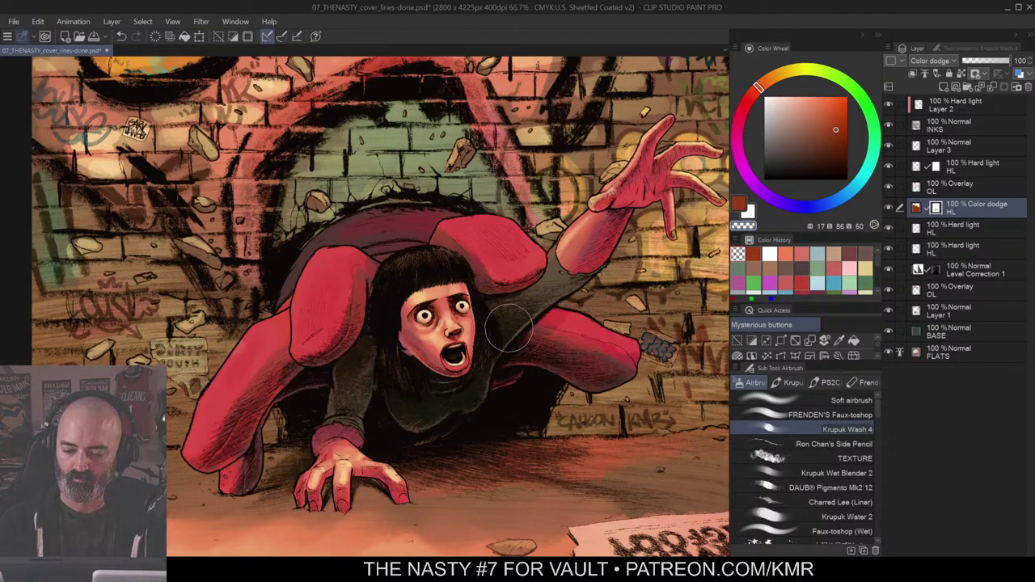
{"action": "left_click", "coordinate": [531, 306], "text": "ctrl+alt"}
{"action": "left_click", "coordinate": [534, 302], "text": "ctrl+alt"}
{"action": "left_click", "coordinate": [571, 288], "text": "ctrl+alt"}
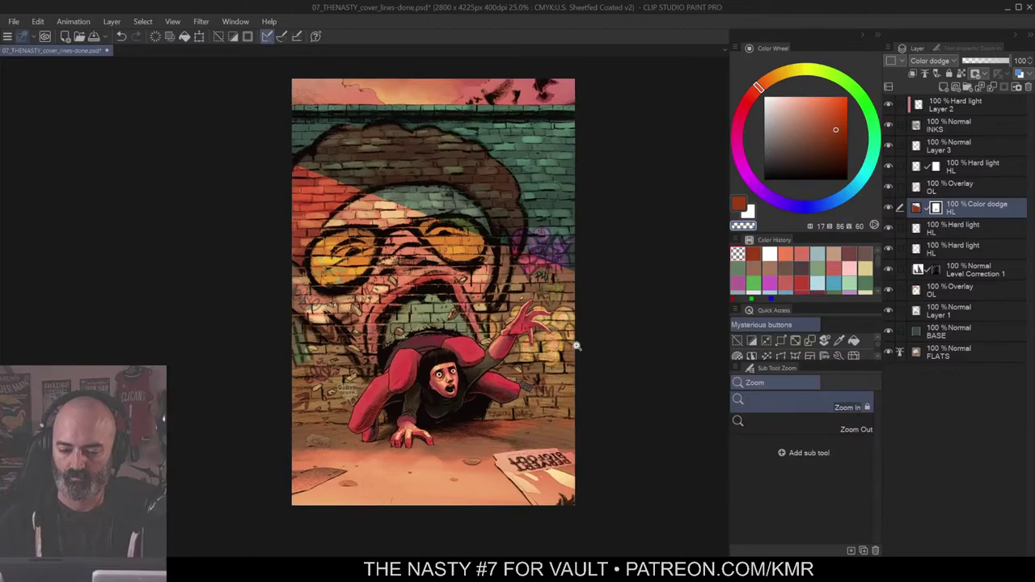
{"action": "left_click_drag", "start_coordinate": [602, 282], "coordinate": [610, 291]}
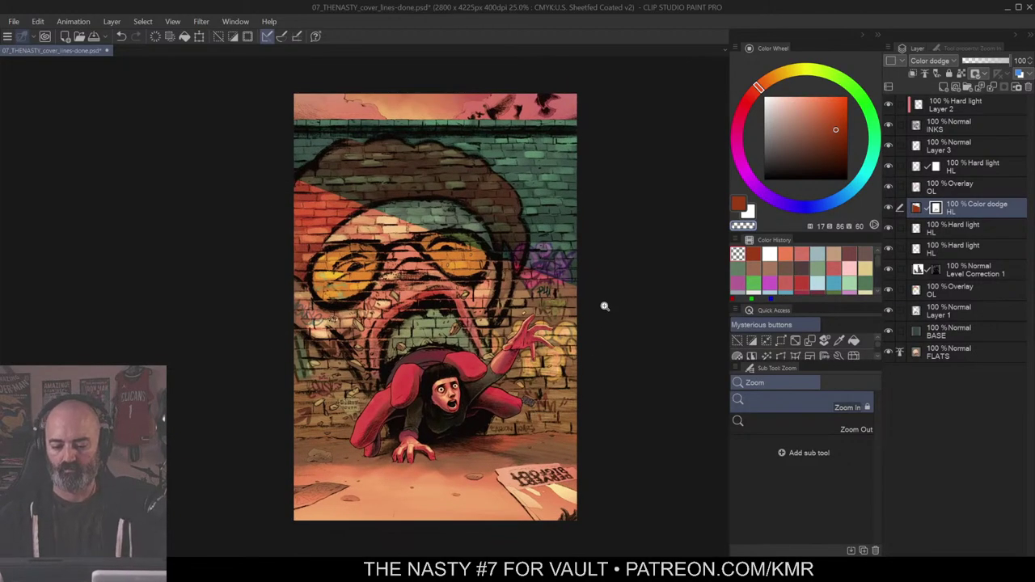
Step: Auto-select the wall and ground around the figure and mask the Color dodge glow out of the shadows beside and beneath it
{"action": "key", "text": "w"}
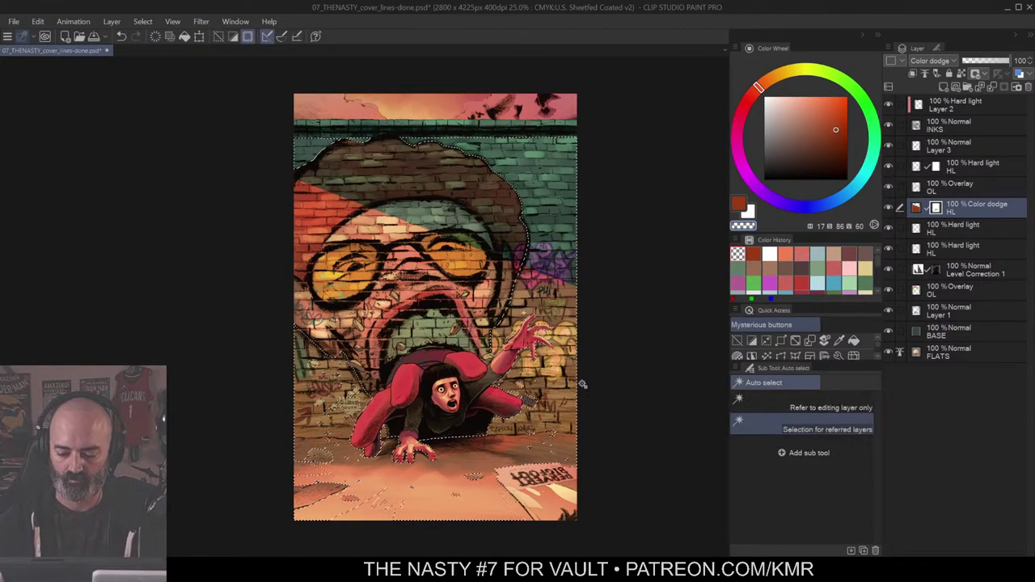
{"action": "key", "text": "b"}
{"action": "mouse_move", "coordinate": [485, 433]}
{"action": "left_mouse_down"}
{"action": "mouse_move", "coordinate": [505, 446]}
{"action": "mouse_move", "coordinate": [540, 438]}
{"action": "mouse_move", "coordinate": [503, 421]}
{"action": "left_mouse_up"}
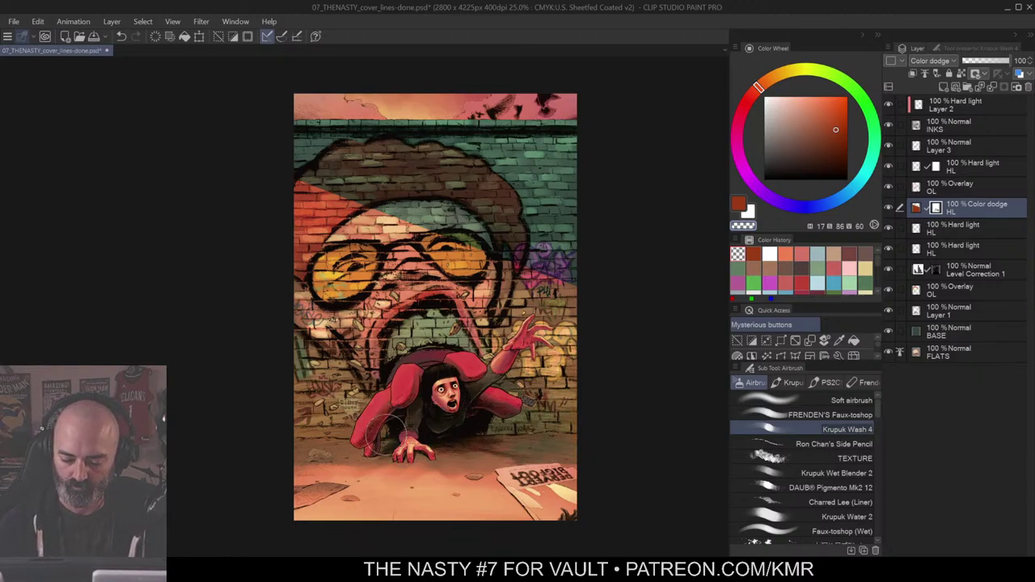
{"action": "key", "text": "c"}
{"action": "left_click_drag", "start_coordinate": [388, 427], "coordinate": [374, 437]}
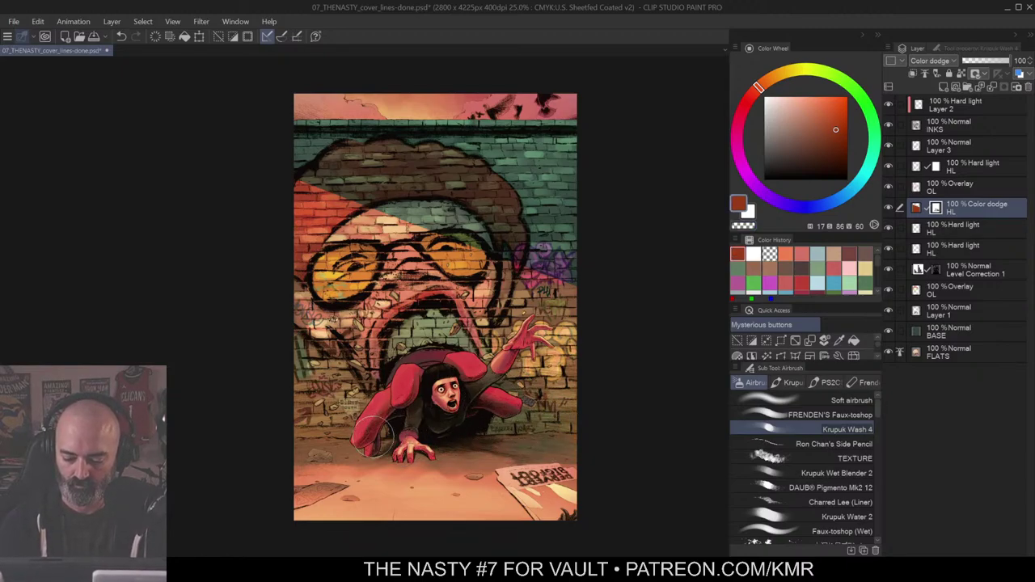
{"action": "key", "text": "c"}
{"action": "left_click_drag", "start_coordinate": [479, 427], "coordinate": [523, 427]}
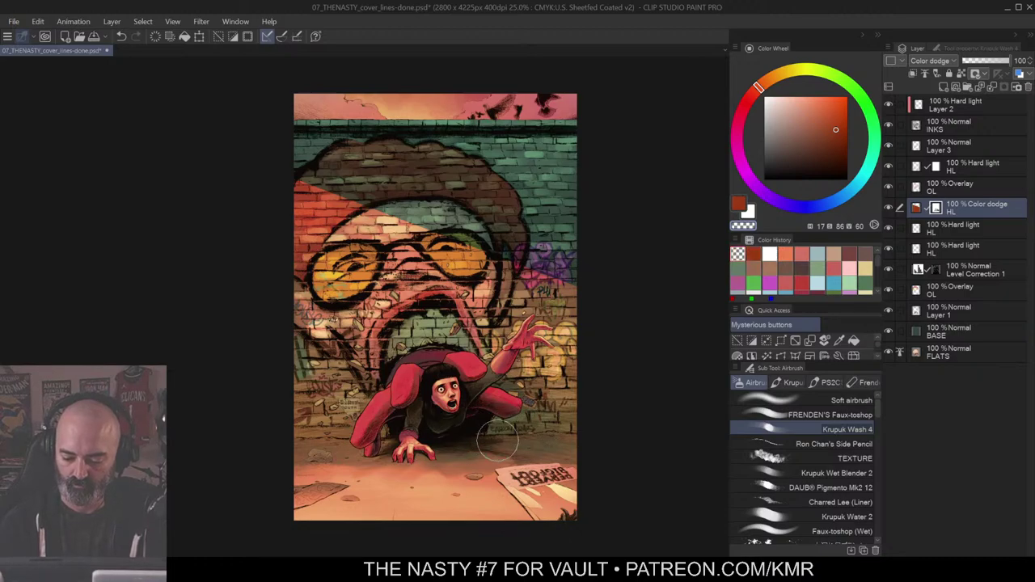
{"action": "key", "text": "m"}
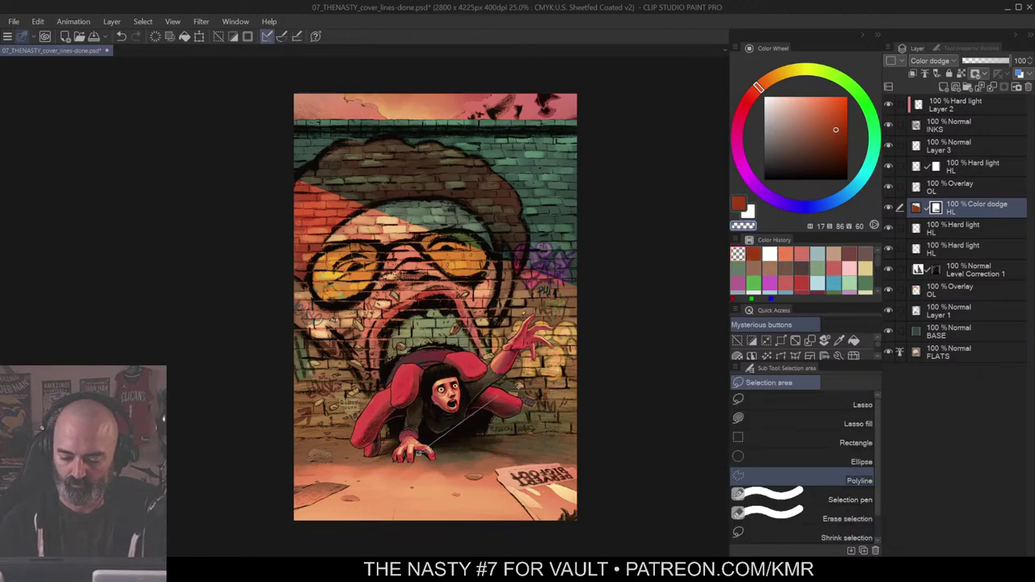
{"action": "key", "text": "b"}
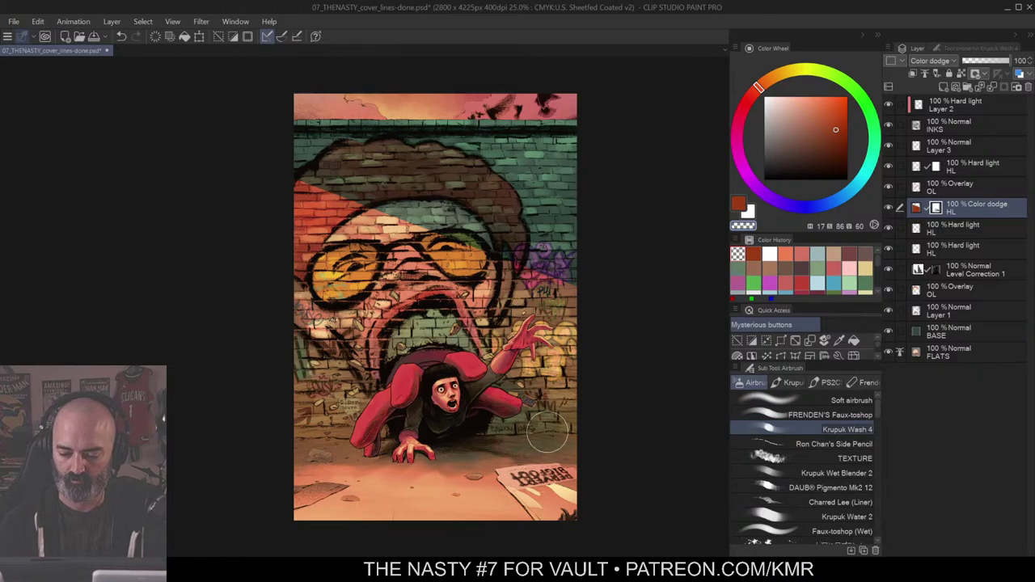
Step: Examine the masked lighting across the full cover at thumbnail and larger sizes
{"action": "left_click", "coordinate": [512, 363], "text": "alt"}
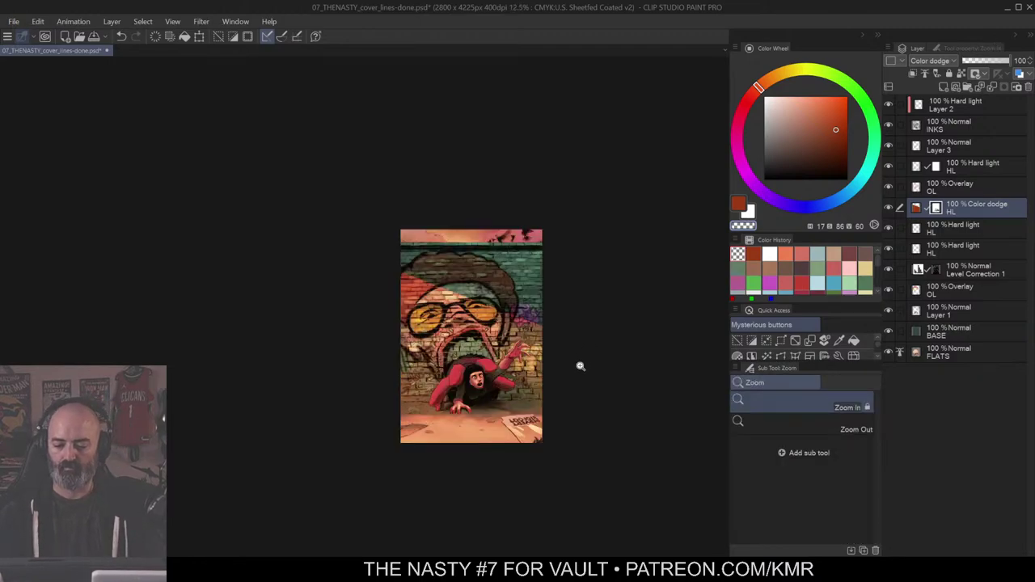
{"action": "left_click", "coordinate": [512, 343]}
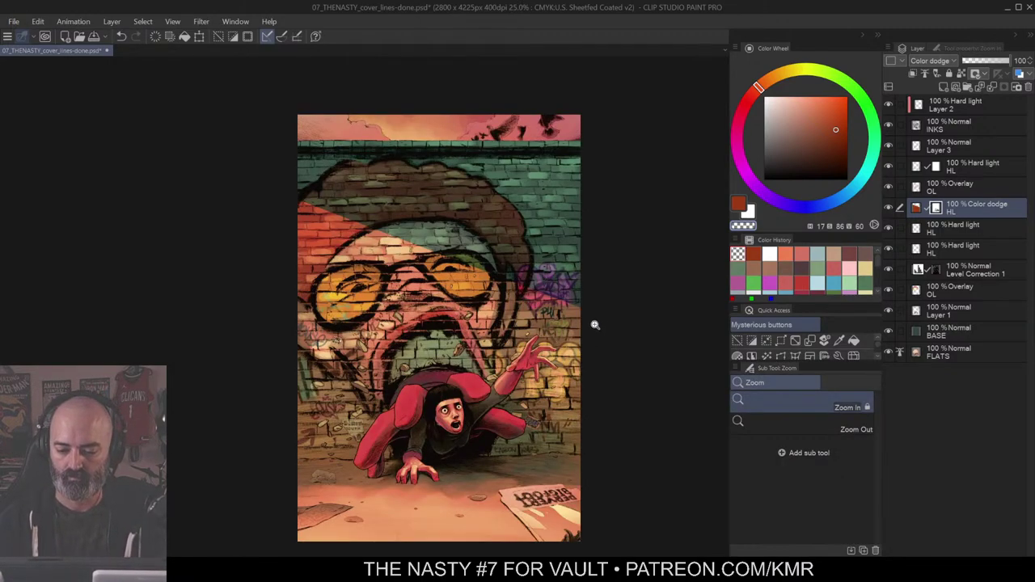
{"action": "left_click_drag", "start_coordinate": [606, 214], "coordinate": [599, 186]}
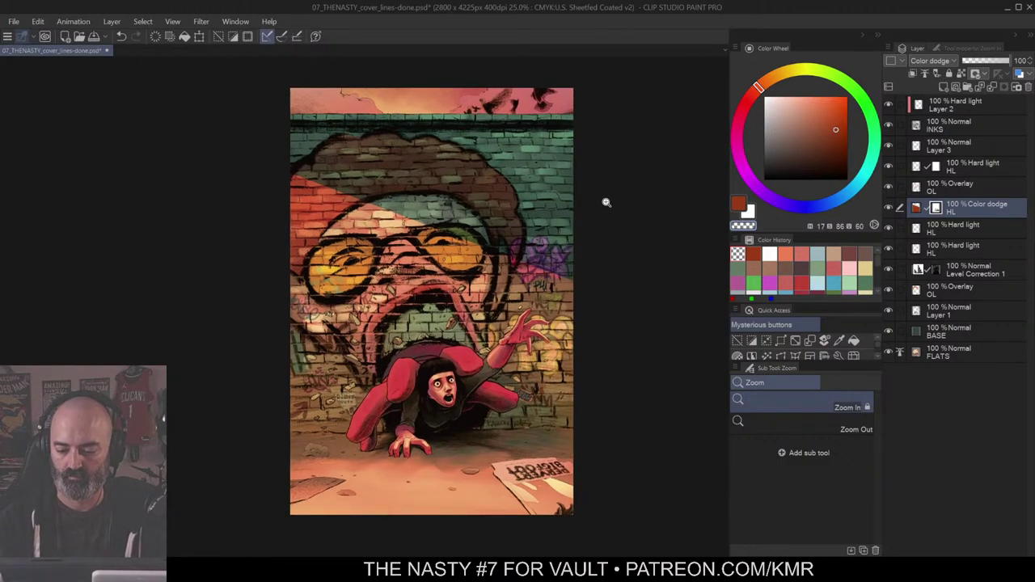
{"action": "left_click", "coordinate": [578, 257], "text": "alt"}
{"action": "left_click_drag", "start_coordinate": [620, 288], "coordinate": [605, 291]}
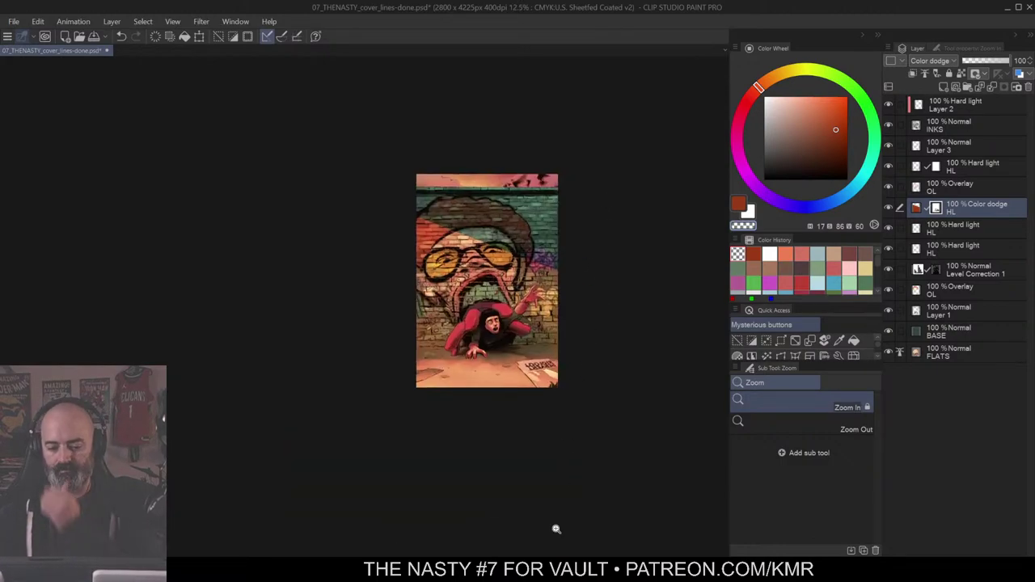
{"action": "left_click", "coordinate": [584, 267]}
{"action": "key", "text": "m"}
{"action": "key", "text": "ctrl+u"}
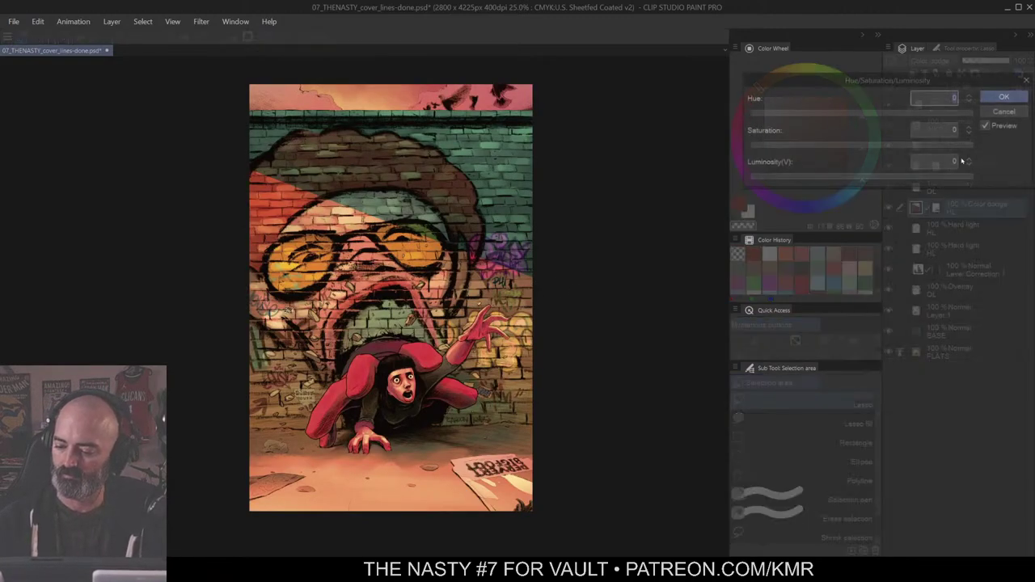
{"action": "left_click", "coordinate": [880, 114]}
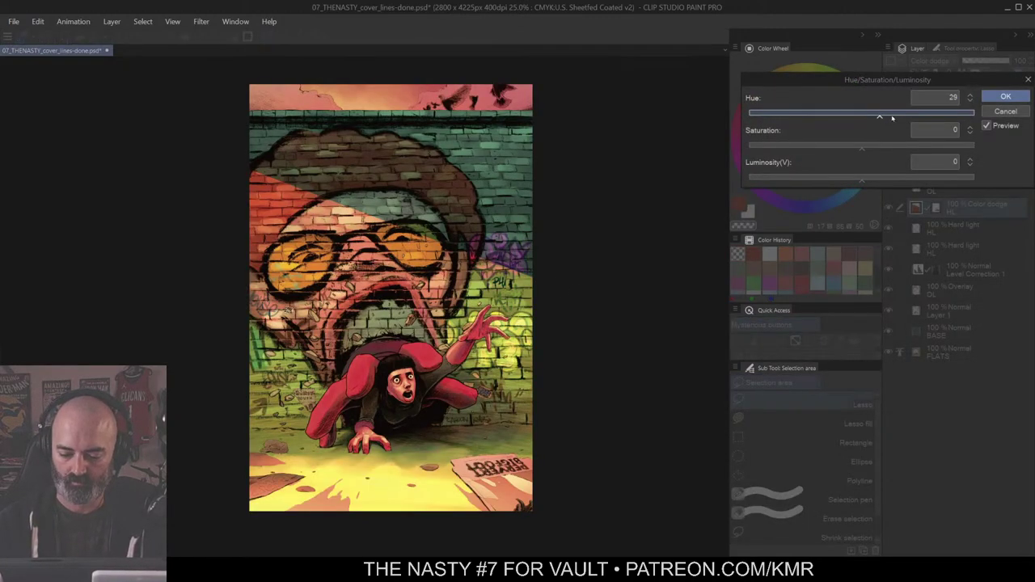
{"action": "left_click", "coordinate": [1005, 111]}
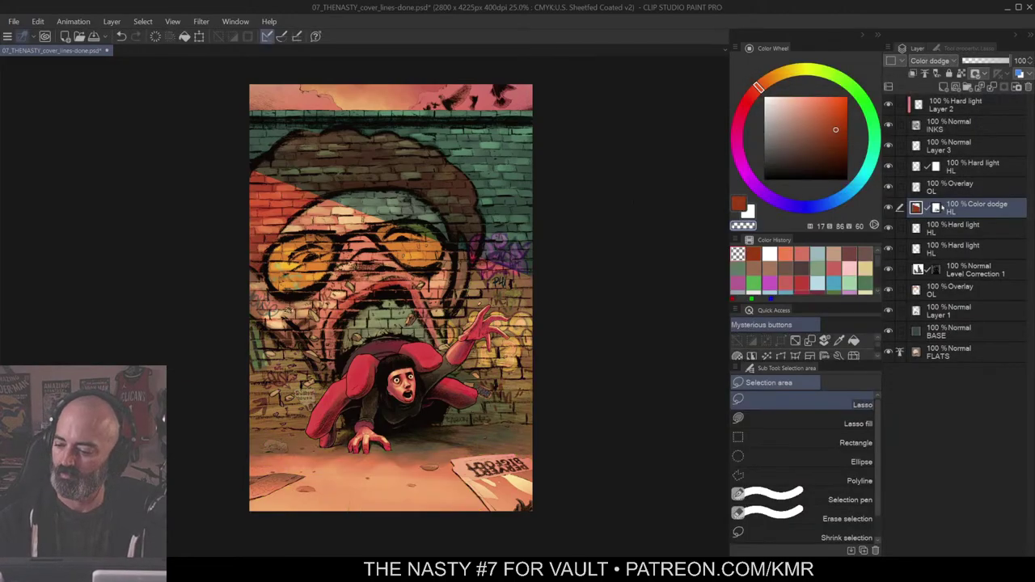
Step: Raise the saturation of the whole Color dodge HL layer by about 24 with Hue/Saturation/Luminosity
{"action": "key", "text": "ctrl+u"}
{"action": "left_click", "coordinate": [890, 145]}
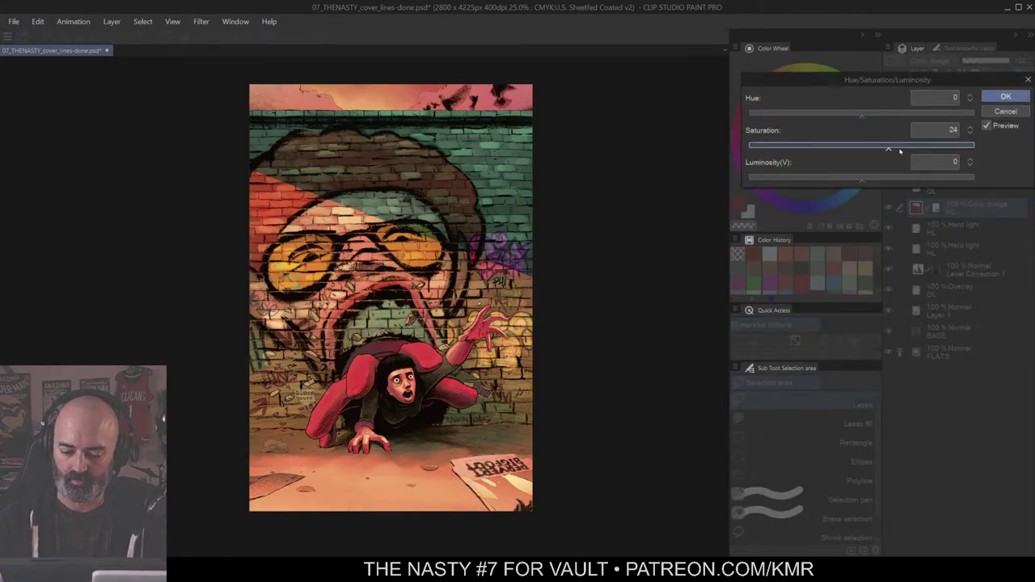
{"action": "left_click", "coordinate": [1006, 98]}
Step: Shift the Color dodge HL layer to green lighting with hue 55 and saturation -49 in Hue/Saturation/Luminosity
{"action": "key", "text": "ctrl+u"}
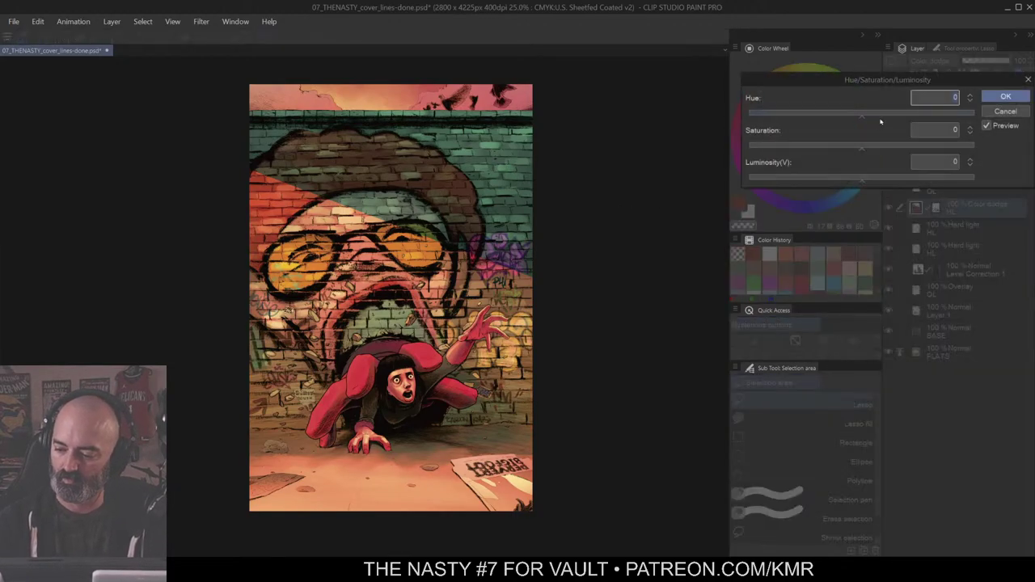
{"action": "left_click", "coordinate": [890, 115]}
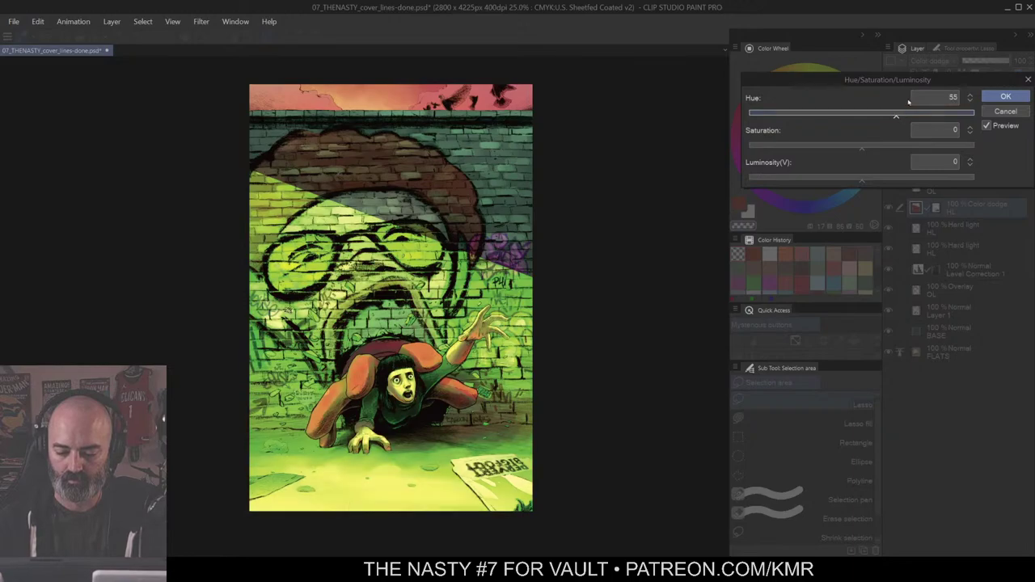
{"action": "left_click_drag", "start_coordinate": [866, 143], "coordinate": [817, 151]}
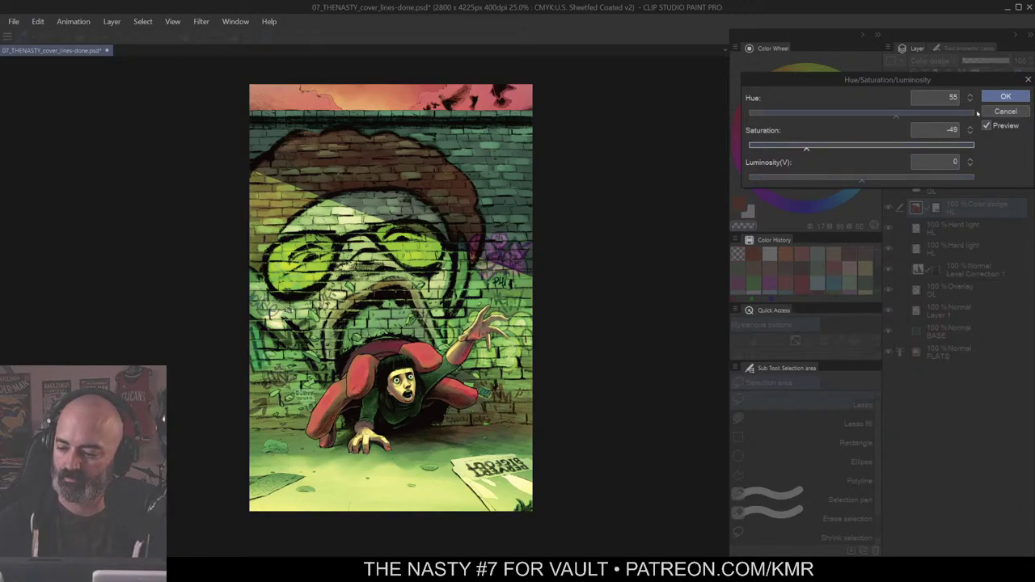
{"action": "left_click", "coordinate": [1005, 96]}
Step: Examine the green-lit cover at thumbnail size and closer up to judge the new colour scheme
{"action": "key", "text": "slash"}
{"action": "left_click", "coordinate": [519, 329], "text": "alt"}
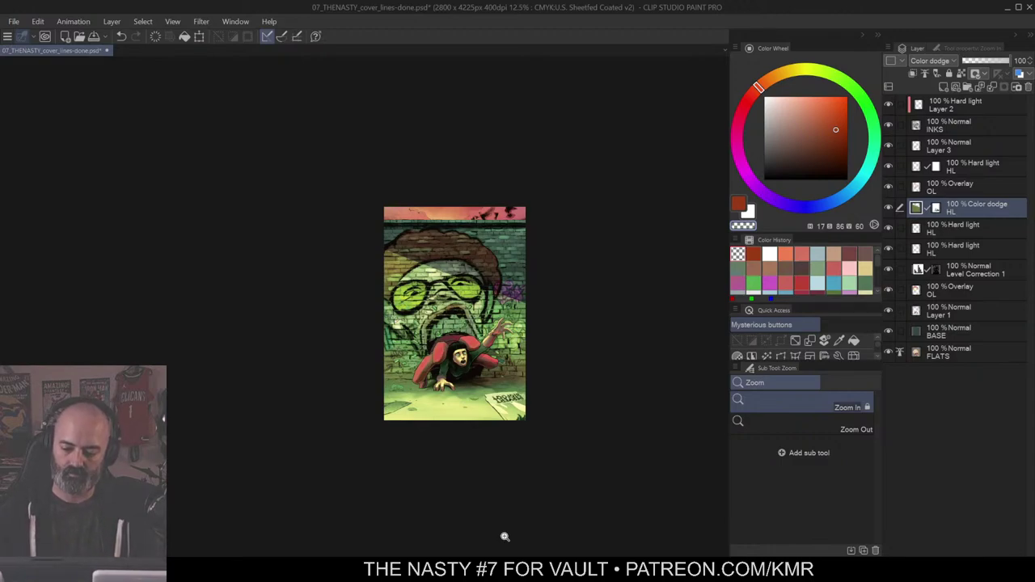
{"action": "scroll", "coordinate": [521, 290], "scroll_direction": "up", "scroll_amount": 2}
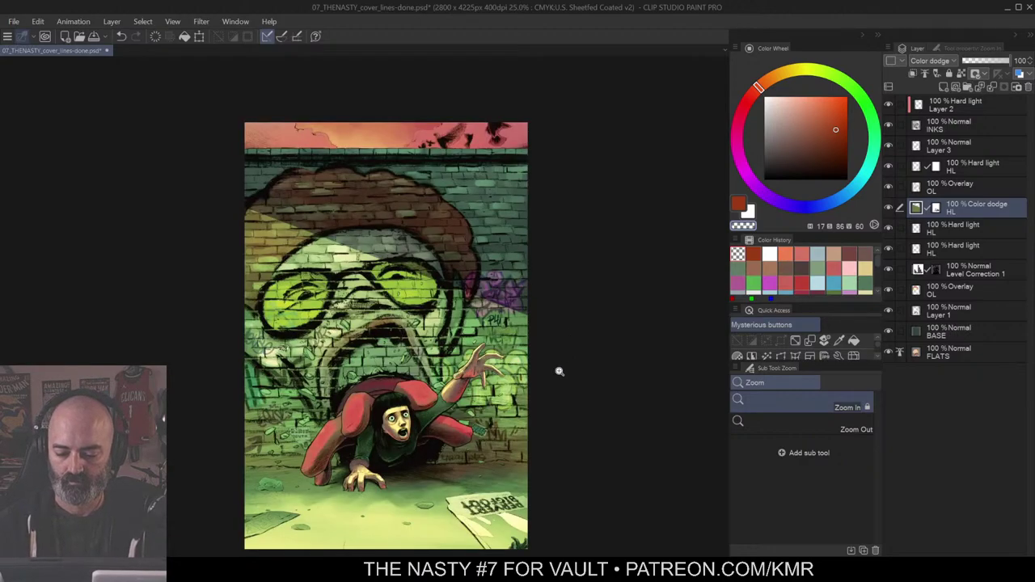
{"action": "scroll", "coordinate": [554, 302], "scroll_direction": "down", "scroll_amount": 2}
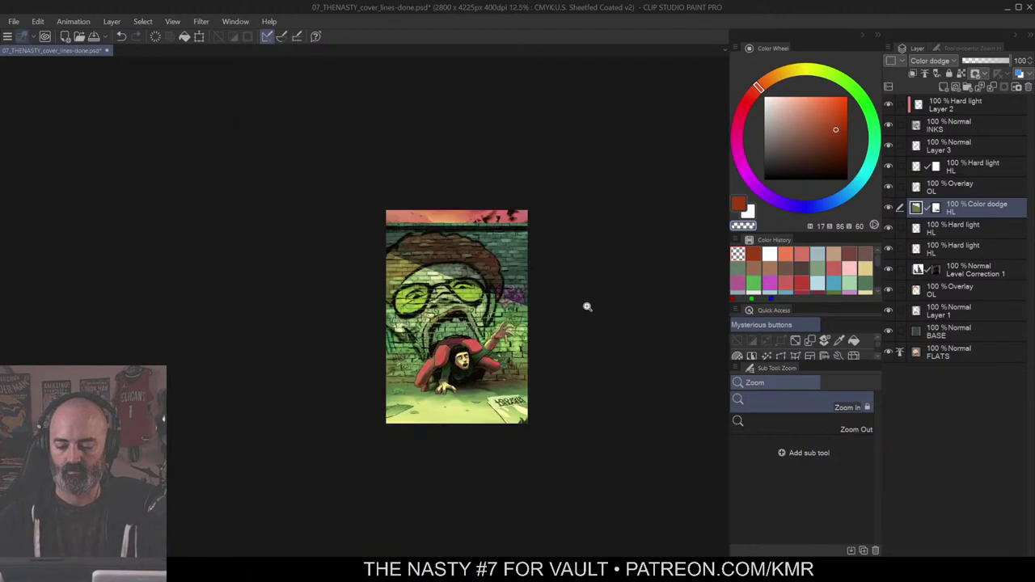
{"action": "scroll", "coordinate": [478, 319], "scroll_direction": "up", "scroll_amount": 3}
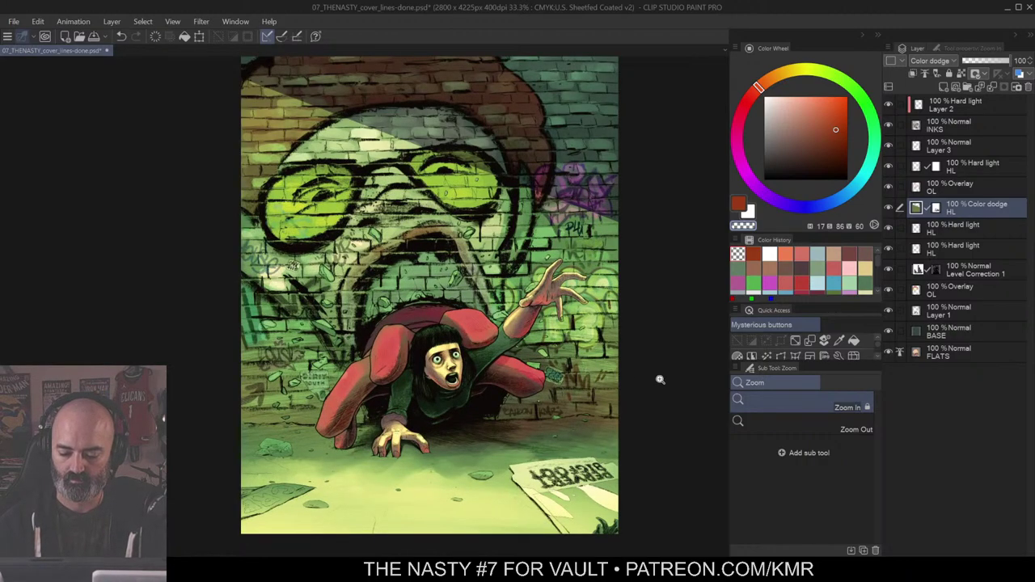
{"action": "scroll", "coordinate": [573, 317], "scroll_direction": "down", "scroll_amount": 1}
{"action": "key", "text": "m"}
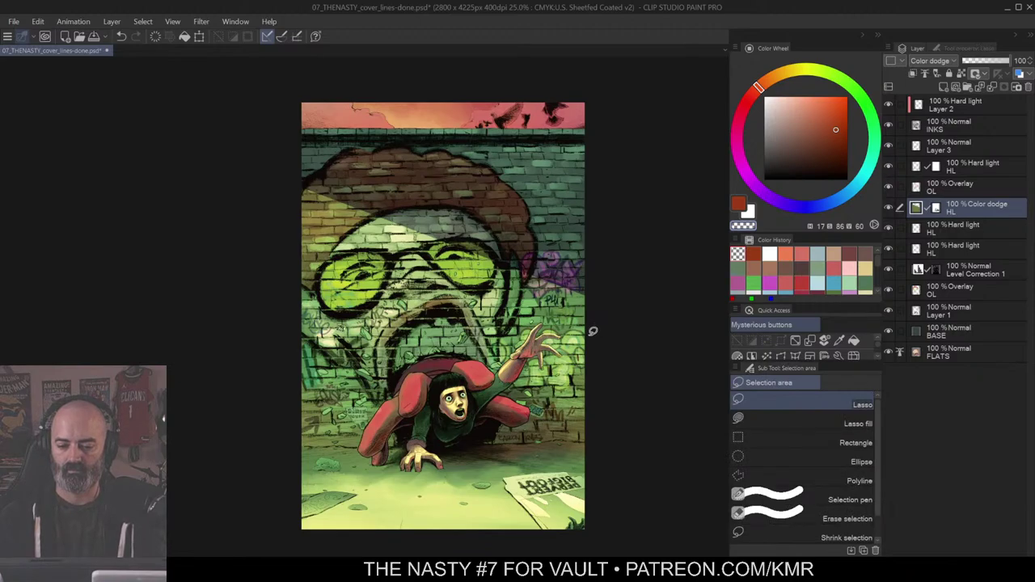
Step: Try a Hue/Saturation/Luminosity adjustment on the lower Overlay OL layer and check Layer 1 in isolation
{"action": "key", "text": "w"}
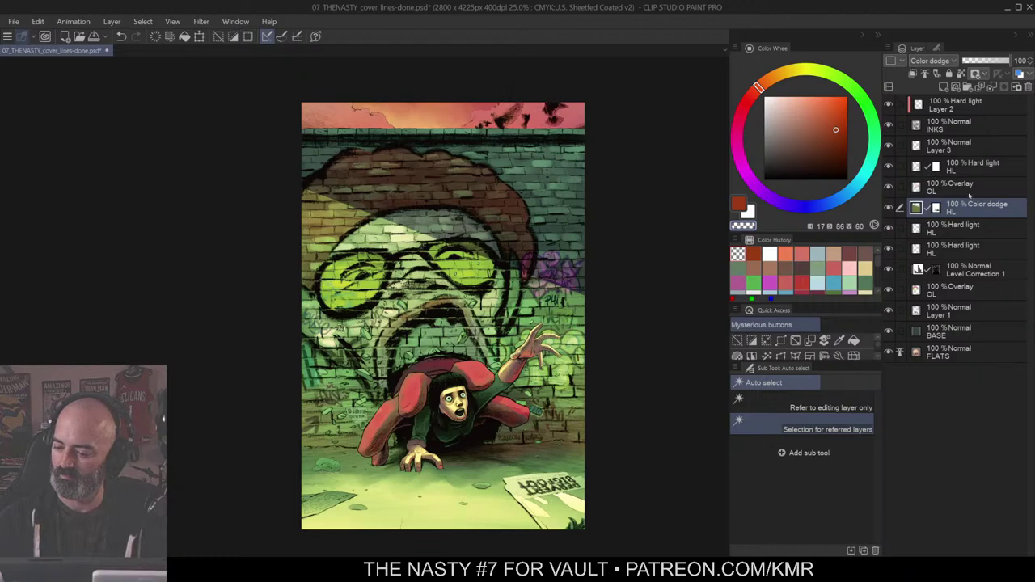
{"action": "left_click", "coordinate": [930, 291]}
{"action": "key", "text": "ctrl+u"}
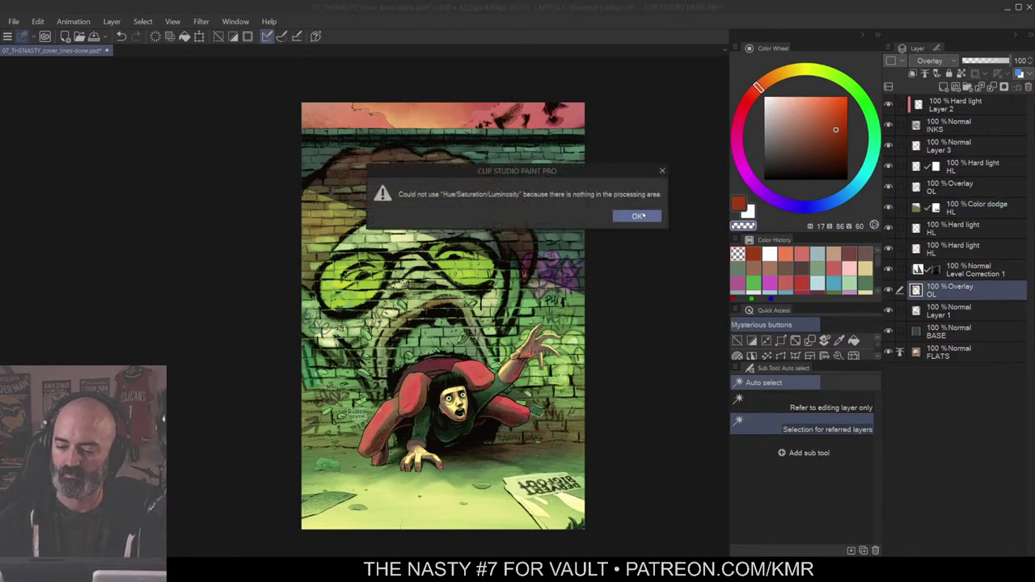
{"action": "left_click", "coordinate": [639, 216]}
{"action": "left_click", "coordinate": [889, 310], "text": "alt"}
{"action": "left_click", "coordinate": [889, 311], "text": "alt"}
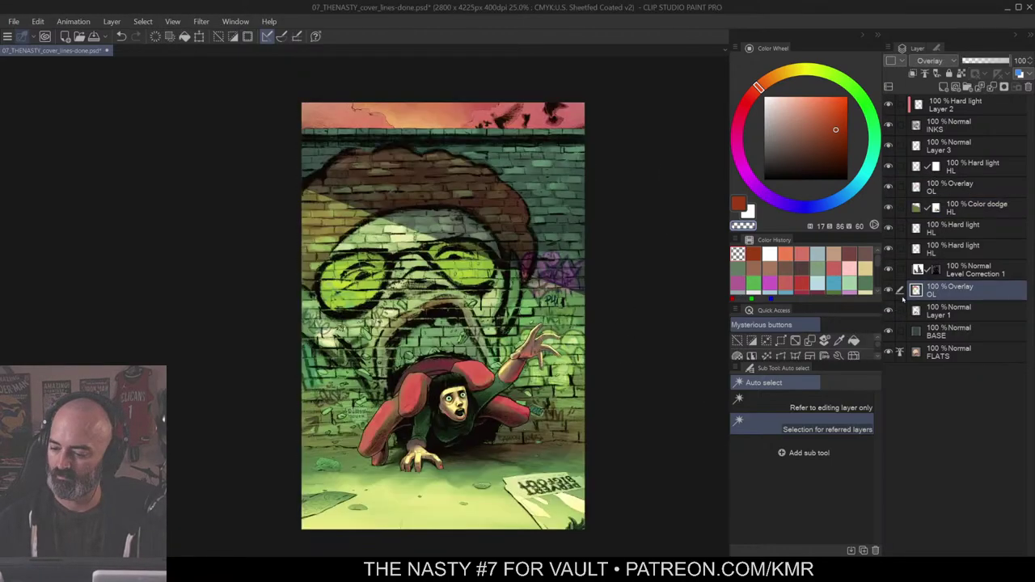
Step: Isolate the Hard light HL layers, and set the one directly below Color dodge to about -38 saturation and -41 luminosity
{"action": "left_click", "coordinate": [887, 251], "text": "alt"}
{"action": "left_click", "coordinate": [888, 251], "text": "alt"}
{"action": "left_click", "coordinate": [887, 230], "text": "alt"}
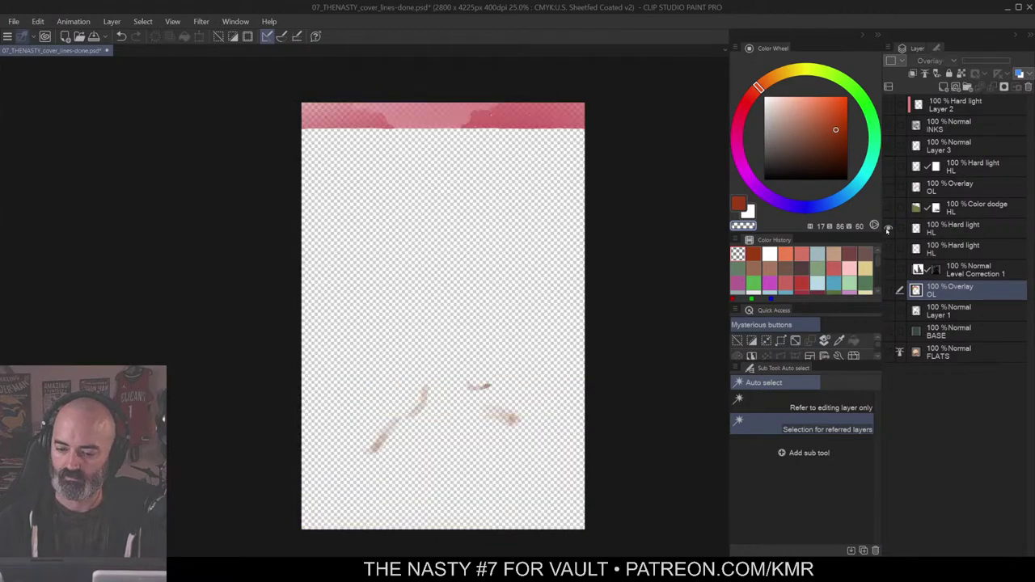
{"action": "left_click", "coordinate": [888, 230], "text": "alt"}
{"action": "left_click", "coordinate": [954, 229]}
{"action": "key", "text": "ctrl+u"}
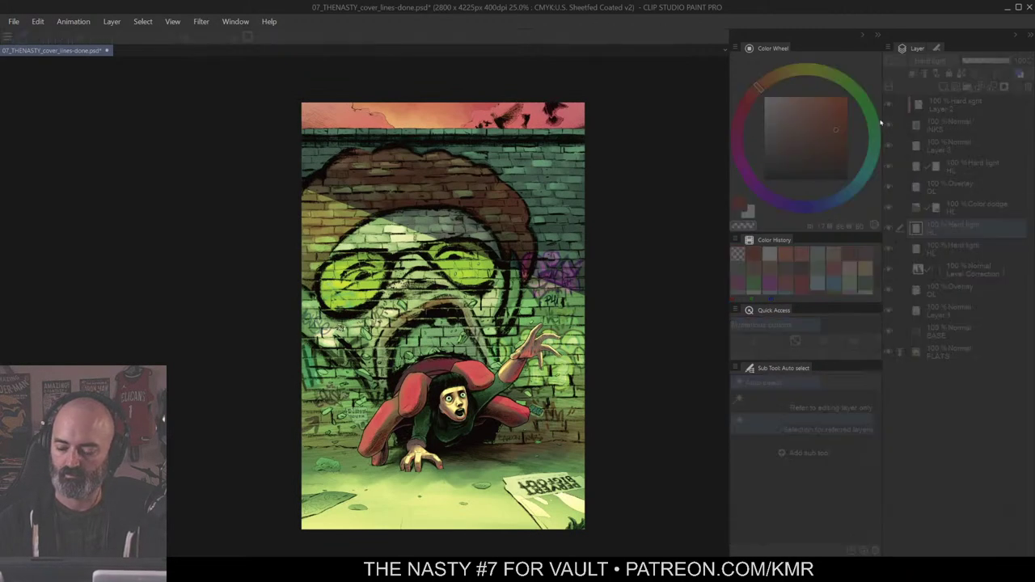
{"action": "left_click_drag", "start_coordinate": [810, 180], "coordinate": [814, 184]}
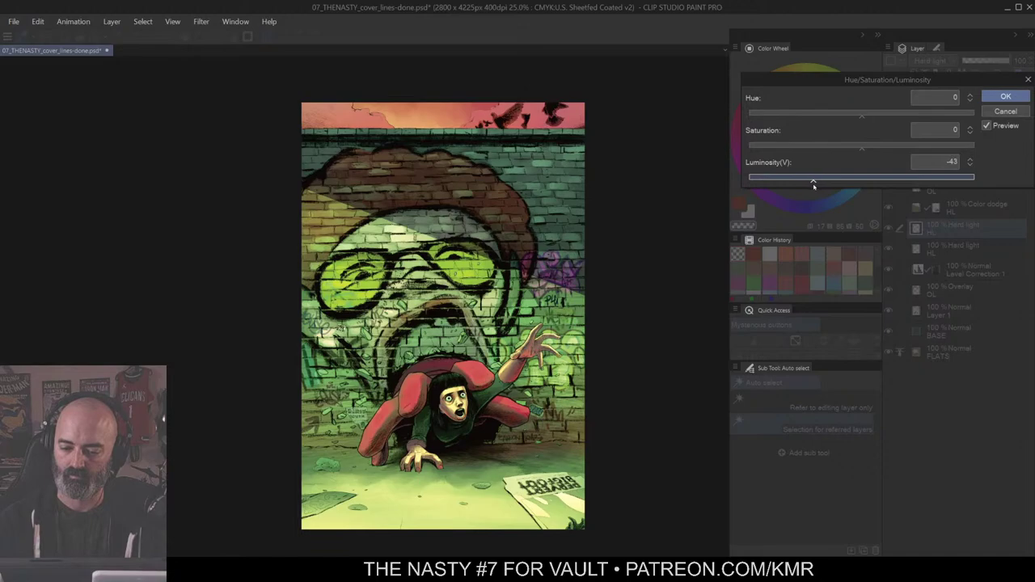
{"action": "left_click", "coordinate": [814, 146]}
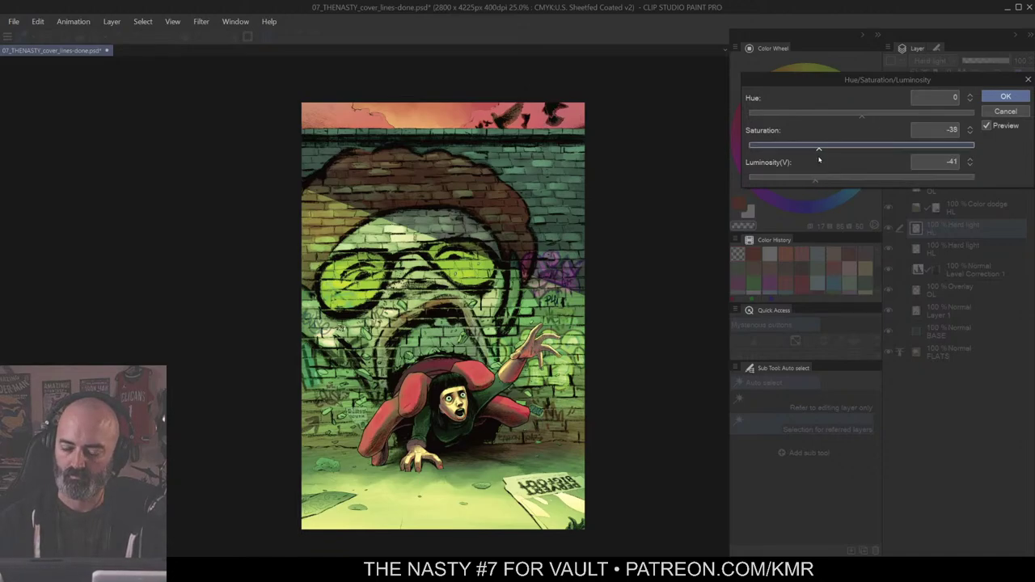
{"action": "left_click", "coordinate": [1006, 96]}
{"action": "key", "text": "m"}
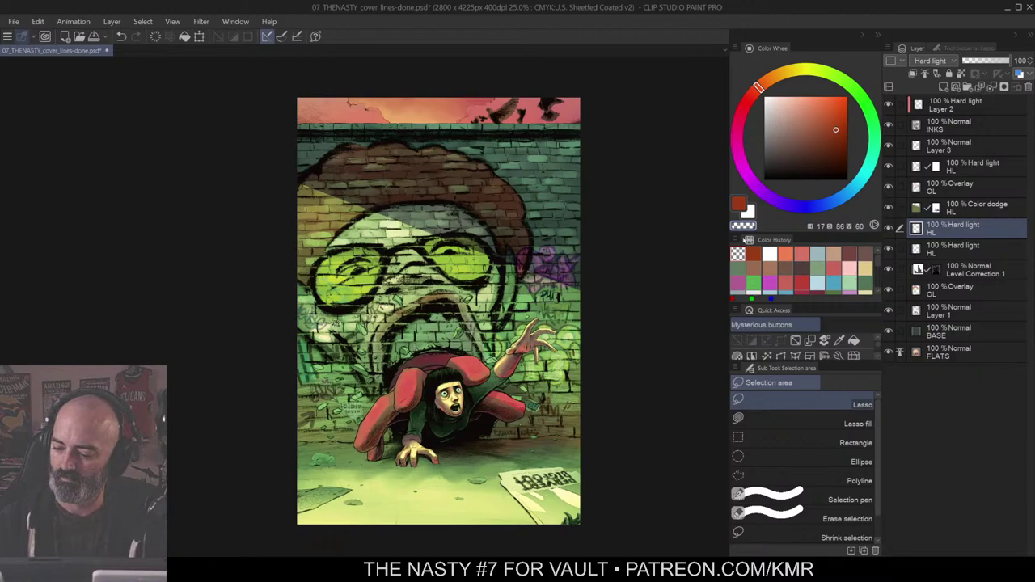
Step: Activate the Color dodge HL layer's mask and ready a much smaller Krupuk Wash 4 airbrush for the light's diagonal edge
{"action": "left_click", "coordinate": [977, 208]}
{"action": "left_click", "coordinate": [423, 252], "text": "ctrl"}
{"action": "left_click", "coordinate": [424, 250], "text": "ctrl"}
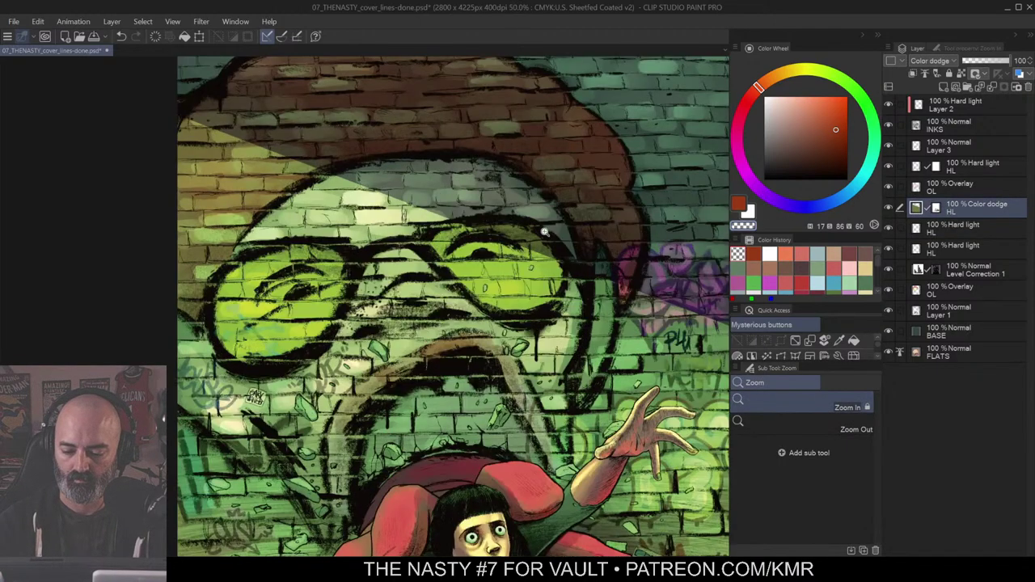
{"action": "left_click_drag", "start_coordinate": [652, 224], "coordinate": [594, 270]}
{"action": "key", "text": "b"}
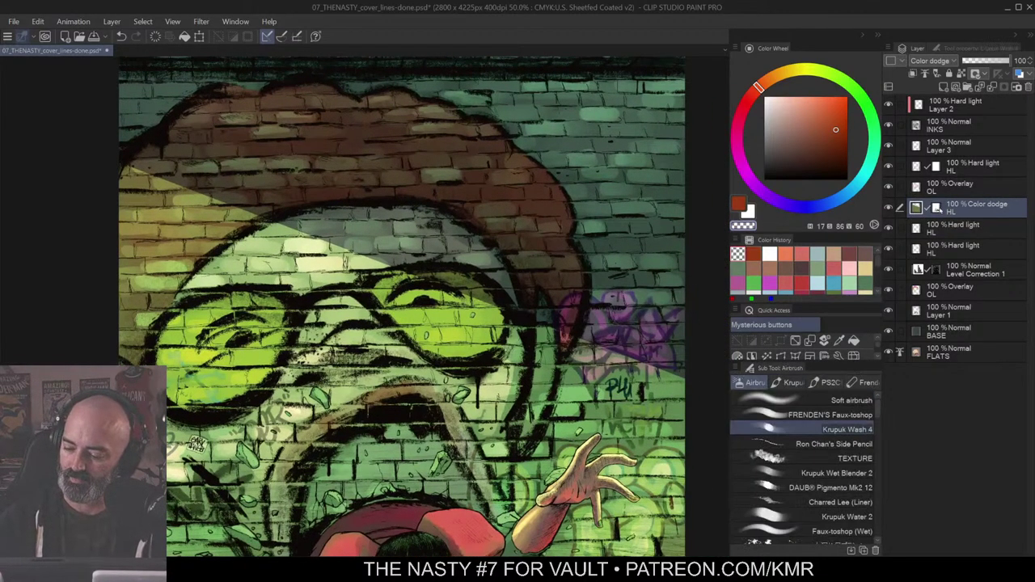
{"action": "left_click", "coordinate": [936, 208]}
{"action": "key", "text": "m"}
{"action": "key", "text": "b"}
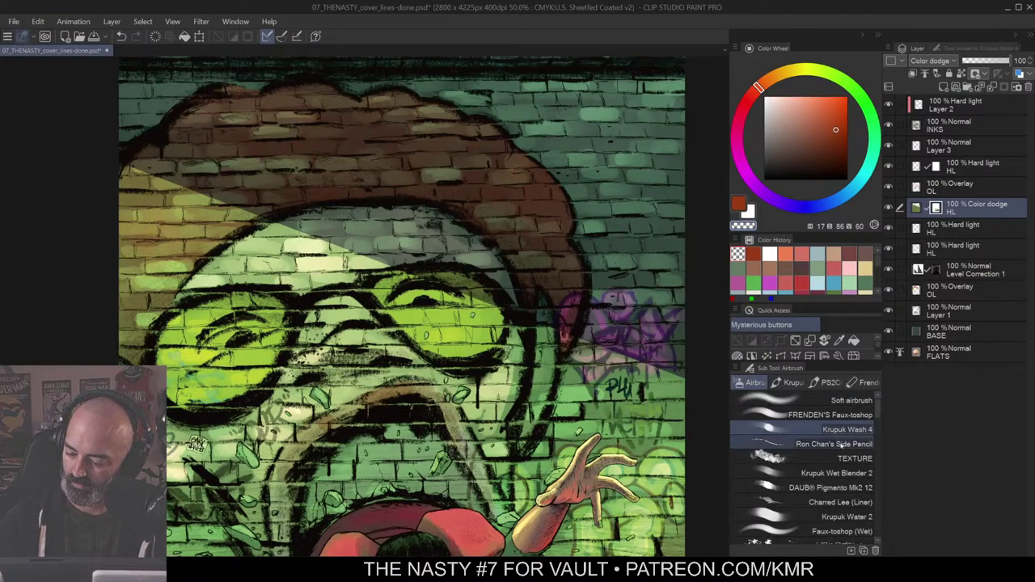
{"action": "key", "text": "bracketleft"}
{"action": "key", "text": "bracketleft"}
{"action": "key", "text": "bracketleft"}
{"action": "key", "text": "bracketleft"}
{"action": "key", "text": "bracketleft"}
{"action": "key", "text": "bracketleft"}
{"action": "key", "text": "bracketleft"}
{"action": "key", "text": "bracketleft"}
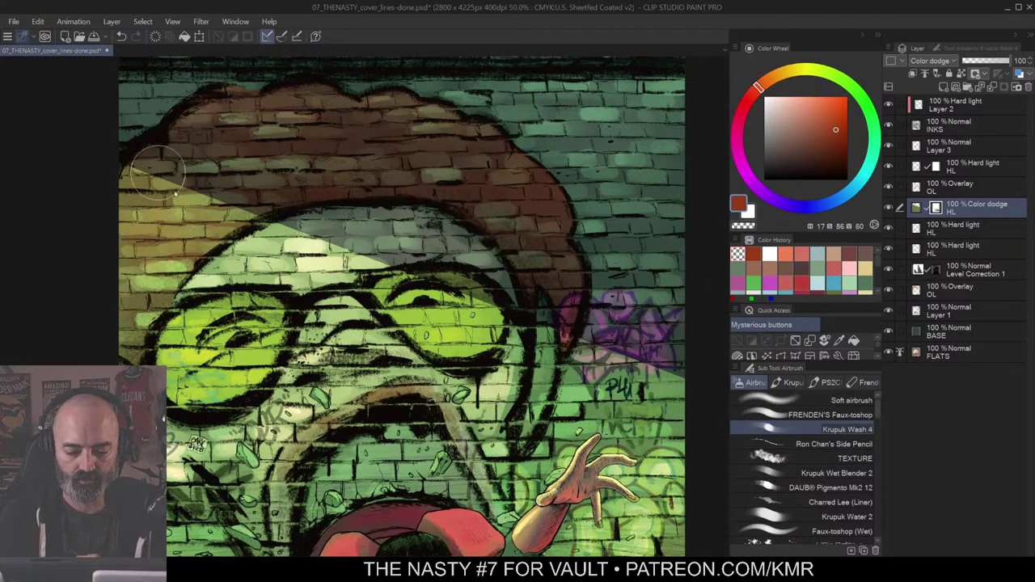
Step: Try to rework the diagonal light edge across the graffiti's hair on the Color dodge mask
{"action": "left_click_drag", "start_coordinate": [169, 168], "coordinate": [386, 196]}
{"action": "left_click", "coordinate": [398, 193], "text": "ctrl"}
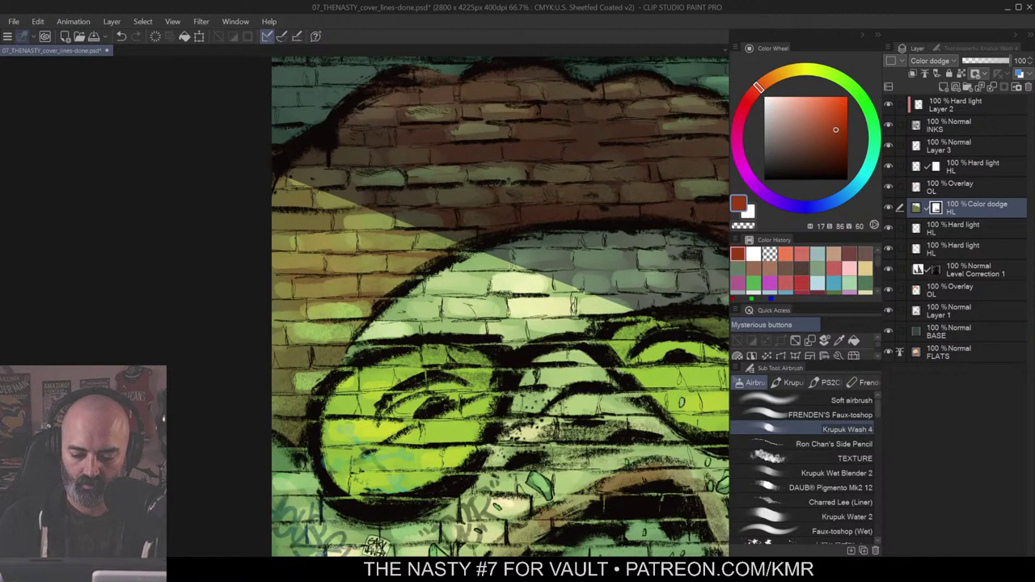
{"action": "key", "text": "c"}
{"action": "mouse_move", "coordinate": [328, 196]}
{"action": "left_mouse_down"}
{"action": "mouse_move", "coordinate": [351, 205]}
{"action": "mouse_move", "coordinate": [354, 194]}
{"action": "left_mouse_up"}
{"action": "key", "text": "ctrl+z"}
{"action": "key", "text": "ctrl+z"}
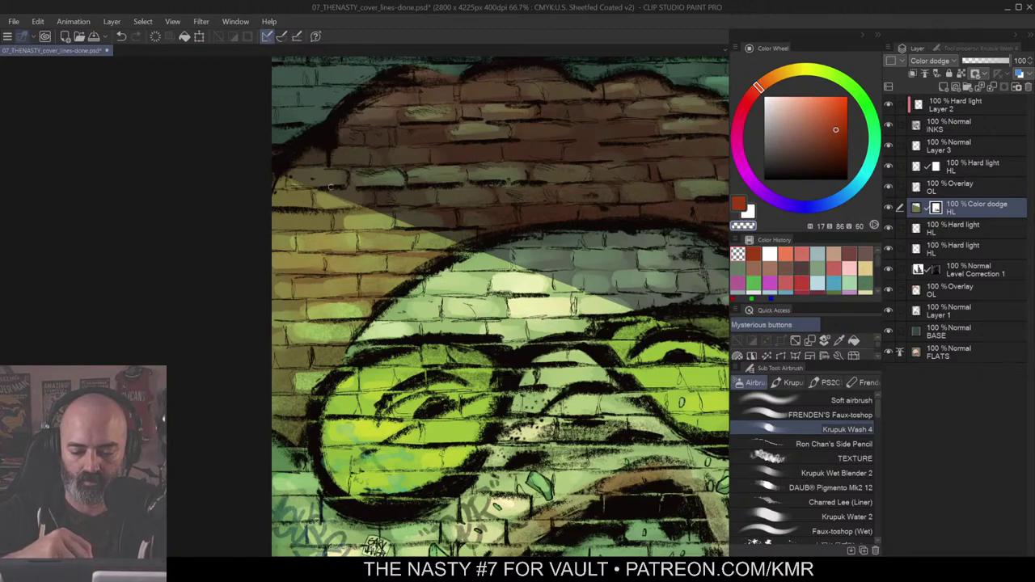
Step: Soften the diagonal light edge across the graffiti's hair, forehead and glasses by airbrushing transparency on the Color dodge mask
{"action": "left_click_drag", "start_coordinate": [370, 208], "coordinate": [395, 219]}
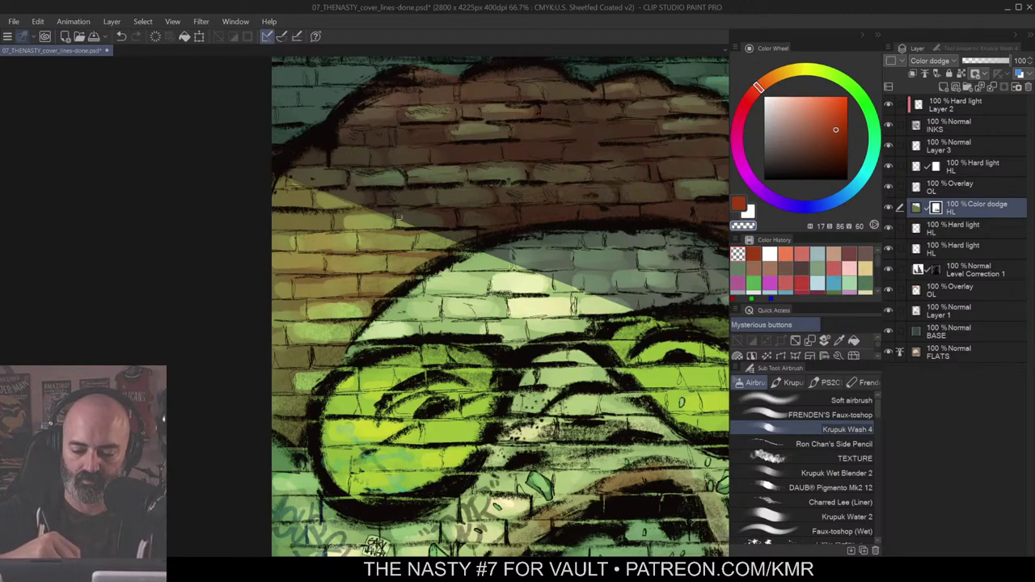
{"action": "key", "text": "m"}
{"action": "key", "text": "b"}
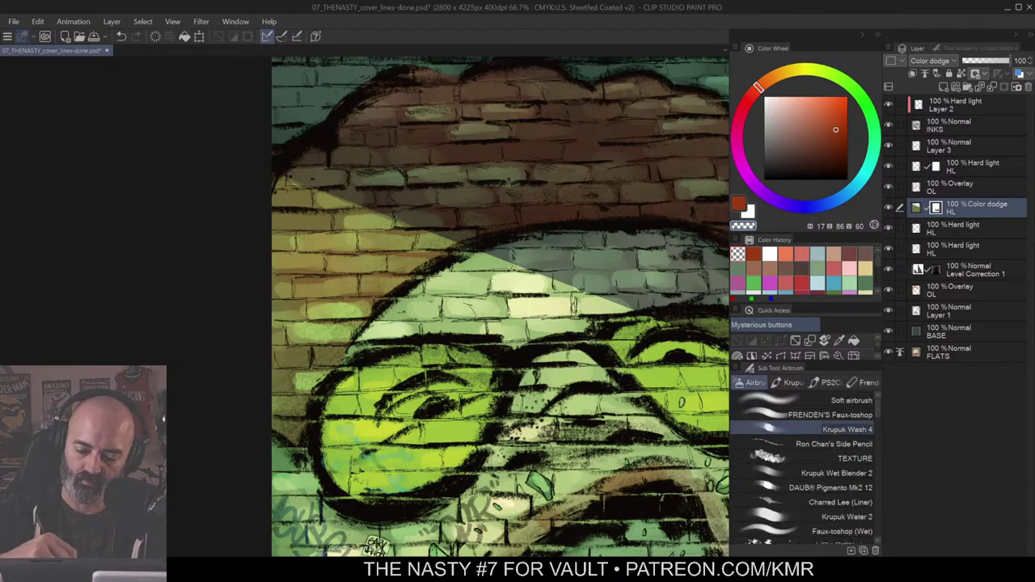
{"action": "left_click_drag", "start_coordinate": [485, 241], "coordinate": [435, 209]}
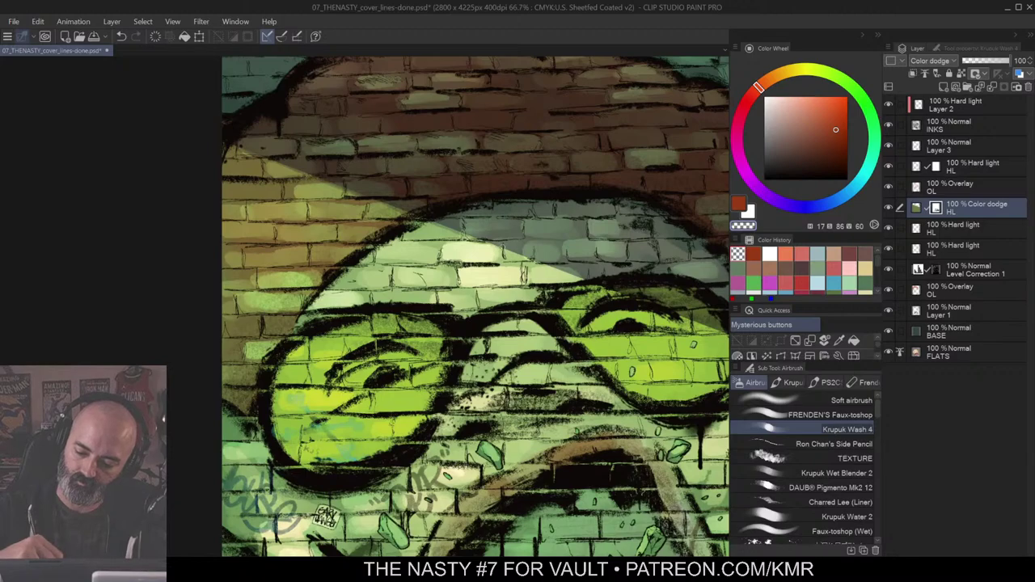
{"action": "left_click_drag", "start_coordinate": [491, 243], "coordinate": [525, 260]}
{"action": "mouse_move", "coordinate": [547, 258]}
{"action": "left_mouse_down"}
{"action": "mouse_move", "coordinate": [478, 219]}
{"action": "mouse_move", "coordinate": [484, 229]}
{"action": "left_mouse_up"}
{"action": "left_click_drag", "start_coordinate": [554, 233], "coordinate": [493, 194]}
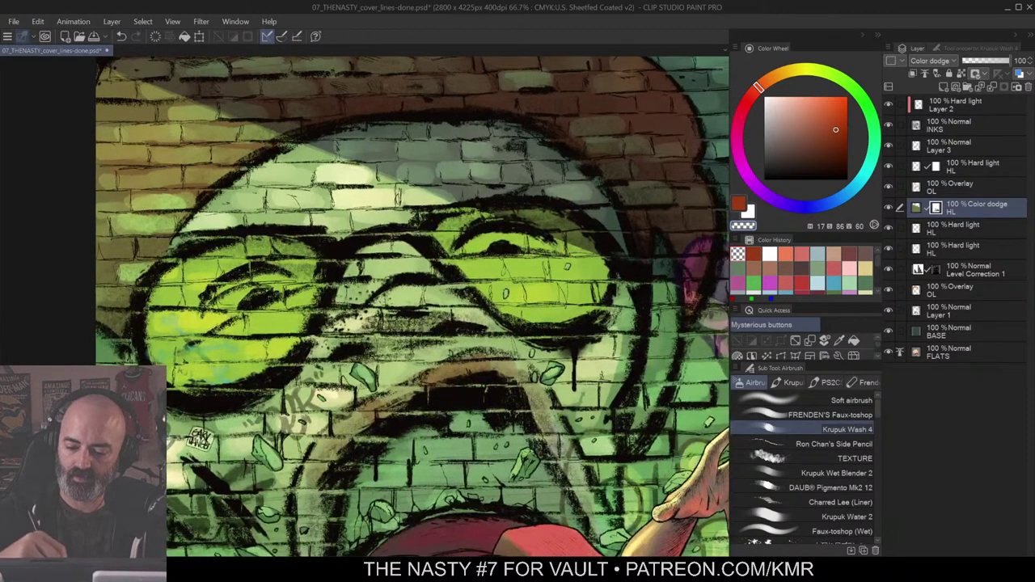
{"action": "left_click_drag", "start_coordinate": [555, 245], "coordinate": [584, 249]}
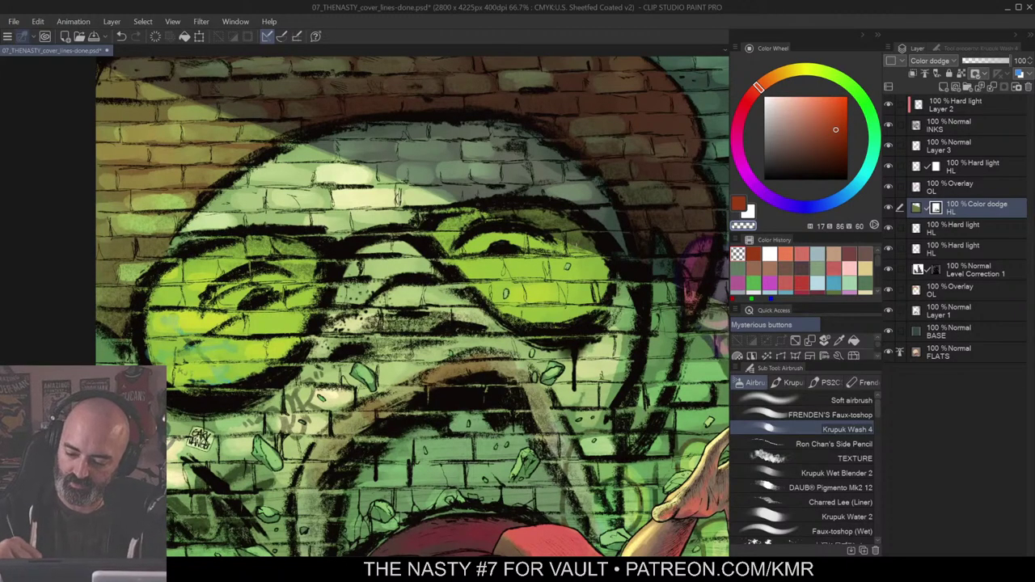
{"action": "left_click_drag", "start_coordinate": [654, 269], "coordinate": [567, 207]}
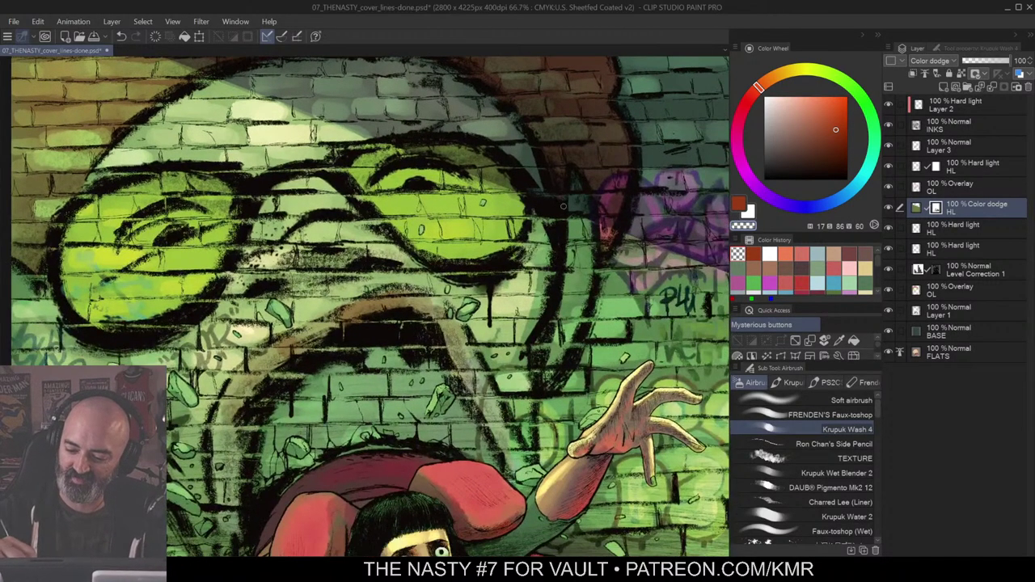
{"action": "mouse_move", "coordinate": [623, 234]}
{"action": "left_mouse_down"}
{"action": "mouse_move", "coordinate": [556, 212]}
{"action": "mouse_move", "coordinate": [695, 275]}
{"action": "mouse_move", "coordinate": [696, 288]}
{"action": "left_mouse_up"}
Step: Examine the whole cover at page and thumbnail size to judge the softened light edge
{"action": "left_click", "coordinate": [567, 235], "text": "alt"}
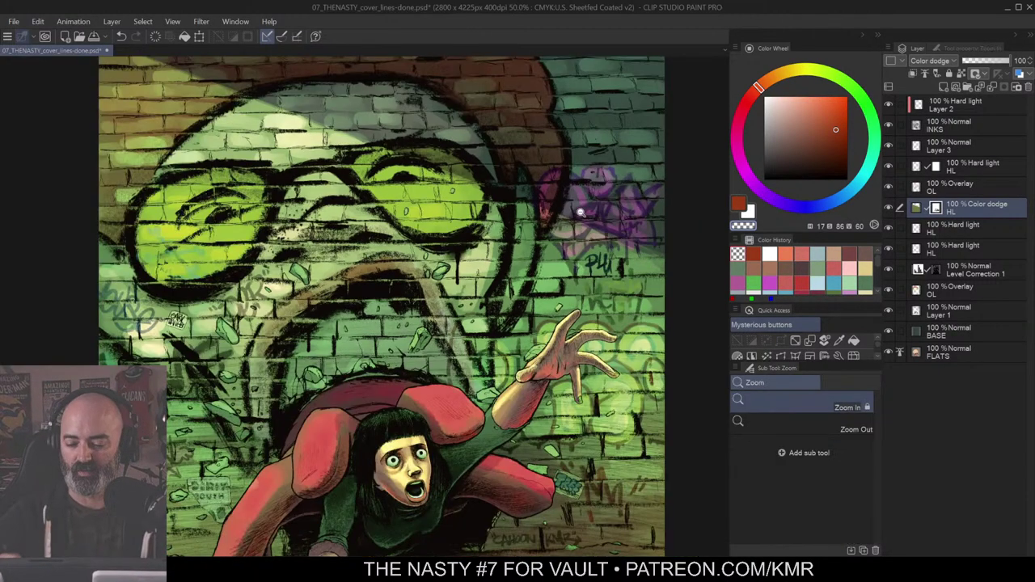
{"action": "left_click", "coordinate": [577, 234], "text": "alt"}
{"action": "left_click", "coordinate": [570, 243], "text": "alt"}
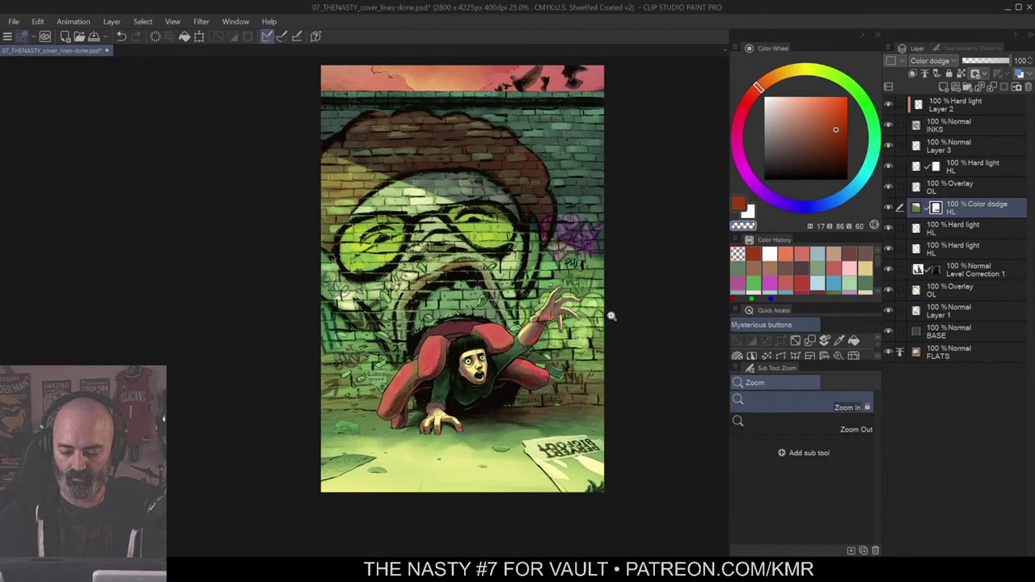
{"action": "left_click_drag", "start_coordinate": [647, 252], "coordinate": [621, 276]}
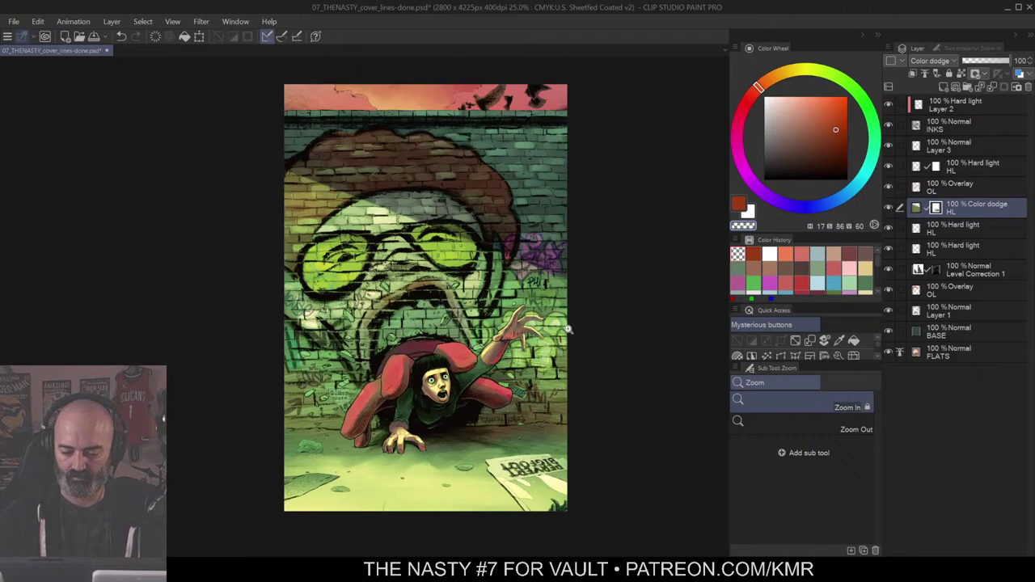
{"action": "left_click_drag", "start_coordinate": [476, 381], "coordinate": [535, 336]}
{"action": "left_click_drag", "start_coordinate": [631, 232], "coordinate": [550, 292]}
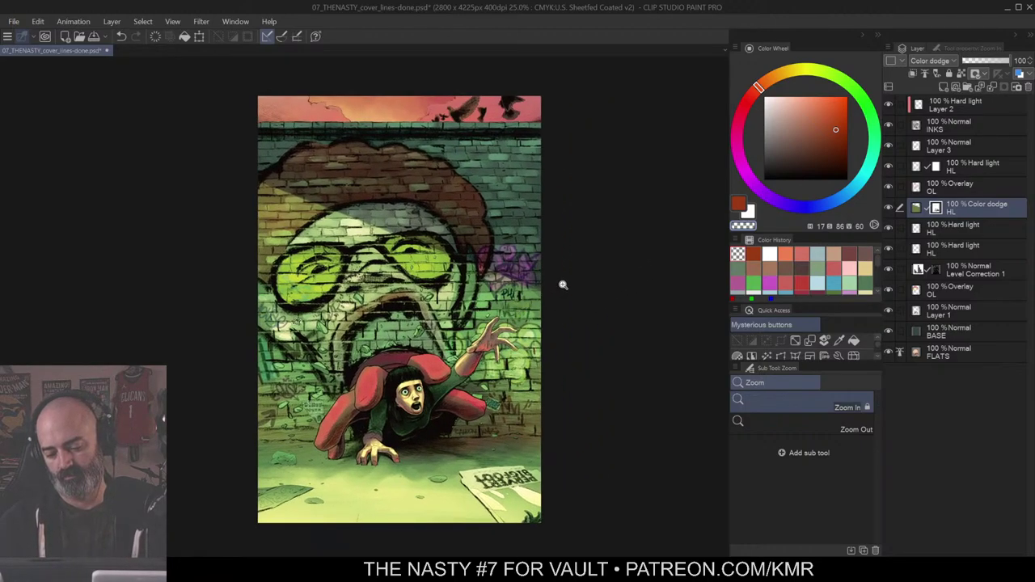
{"action": "left_click_drag", "start_coordinate": [567, 283], "coordinate": [562, 300]}
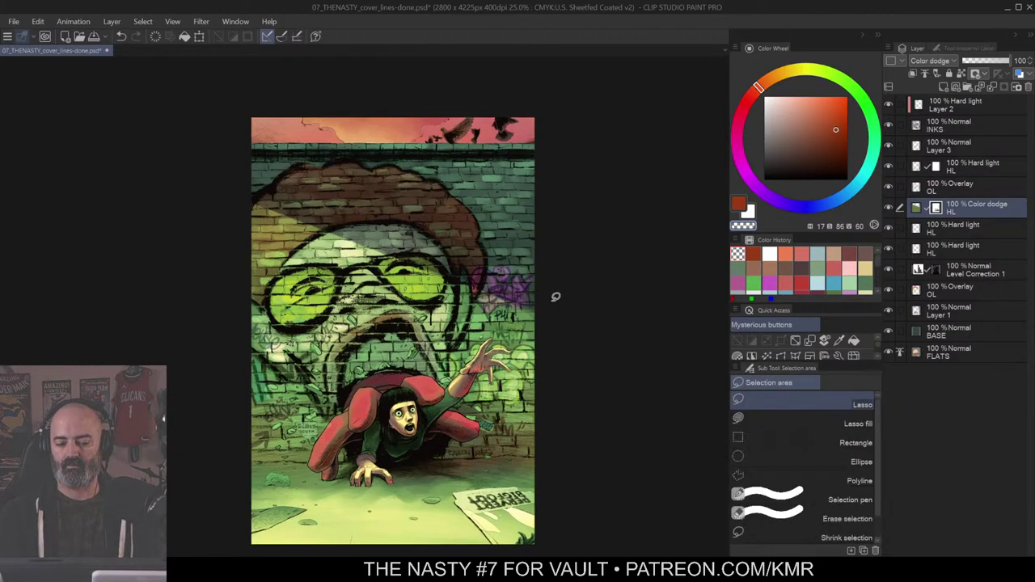
{"action": "left_click", "coordinate": [554, 302], "text": "alt"}
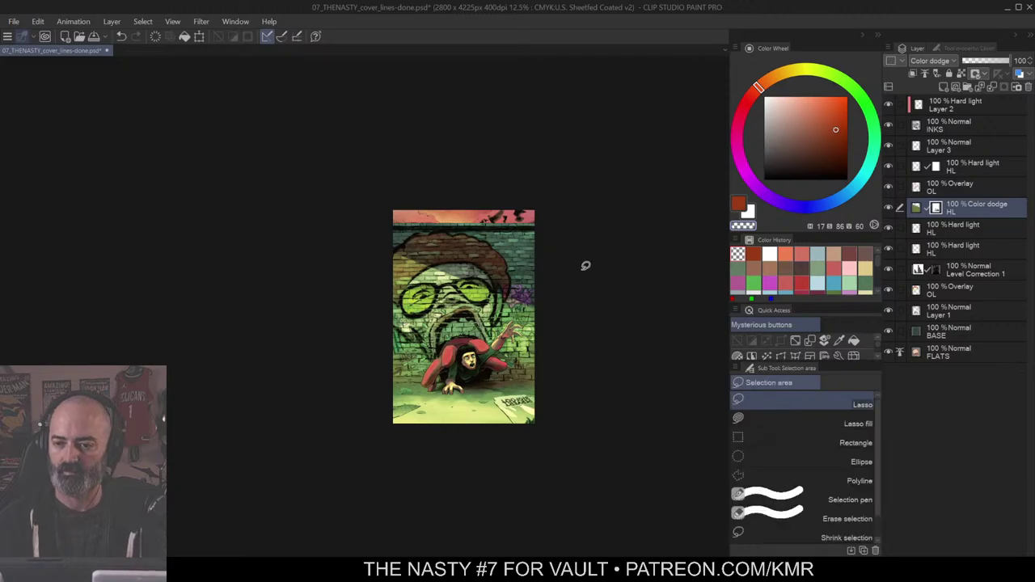
{"action": "left_click_drag", "start_coordinate": [619, 248], "coordinate": [613, 232]}
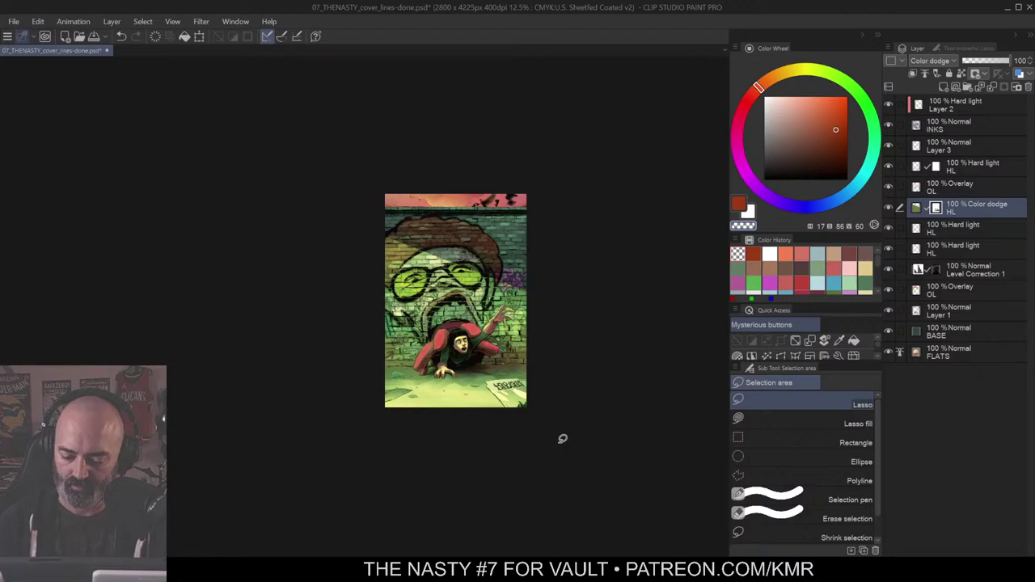
Step: Auto-select the flying debris chunks around the figure using the referred flats and check the selection with Quick Mask
{"action": "key", "text": "ctrl+space"}
{"action": "left_click", "coordinate": [475, 288]}
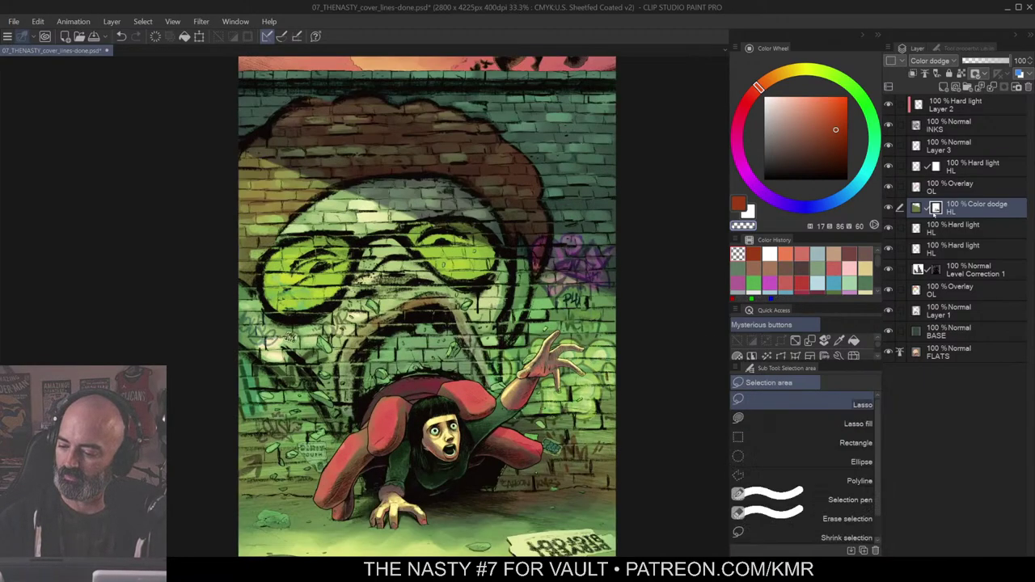
{"action": "left_click", "coordinate": [975, 269]}
{"action": "key", "text": "b"}
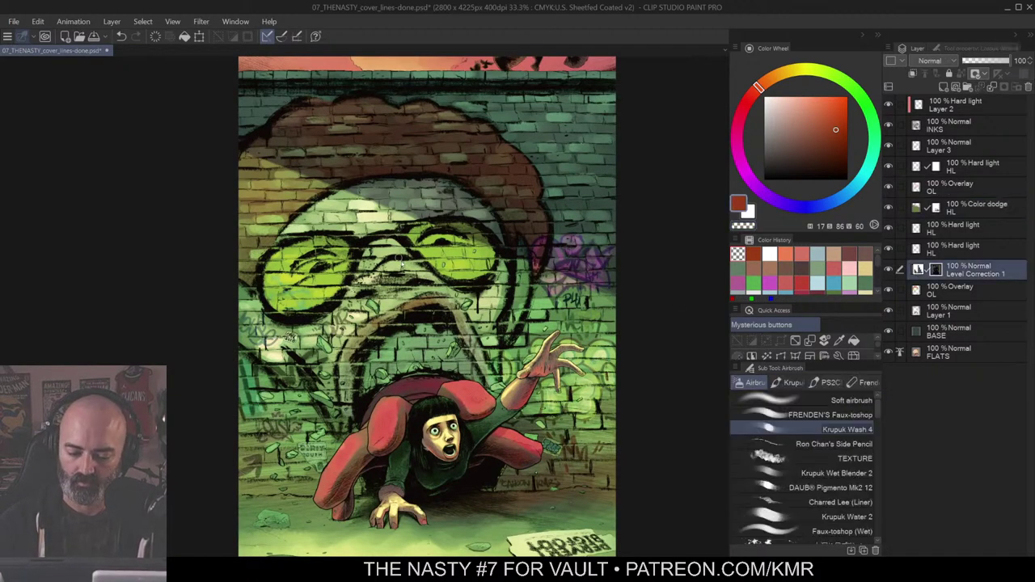
{"action": "left_click", "coordinate": [410, 266]}
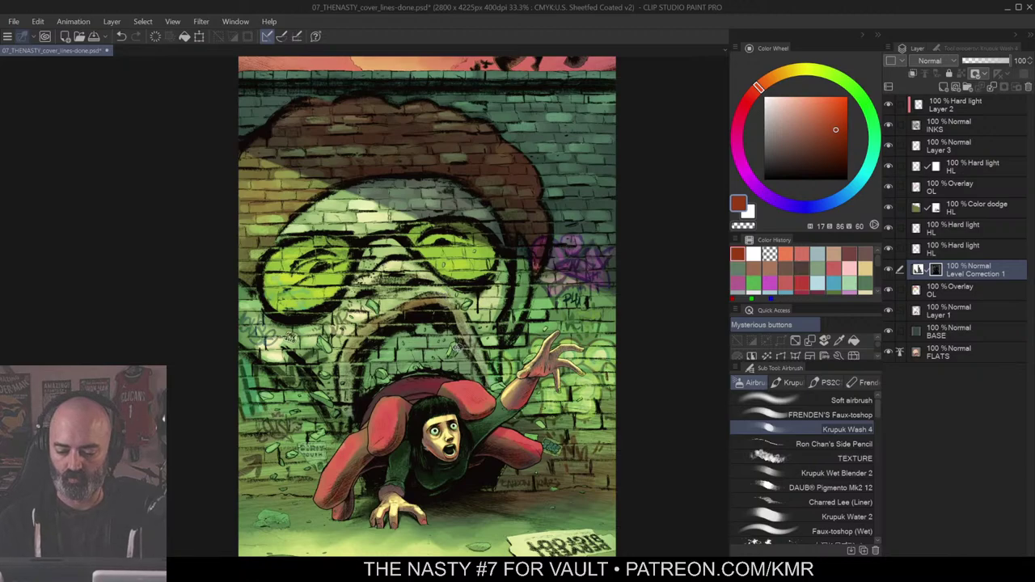
{"action": "key", "text": "w"}
{"action": "key", "text": "ctrl+m"}
{"action": "key", "text": "q"}
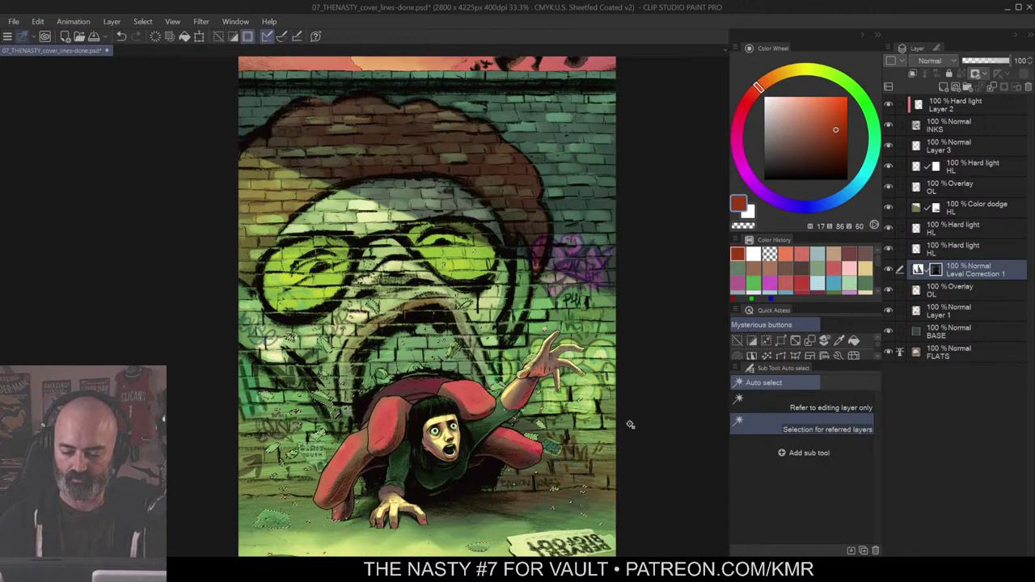
{"action": "key", "text": "q"}
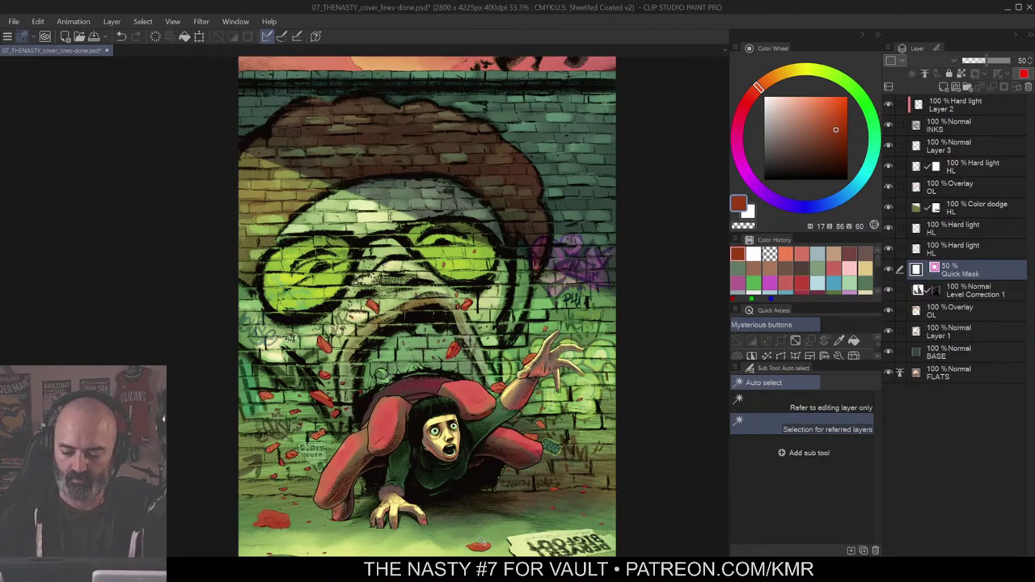
{"action": "key", "text": "ctrl+m"}
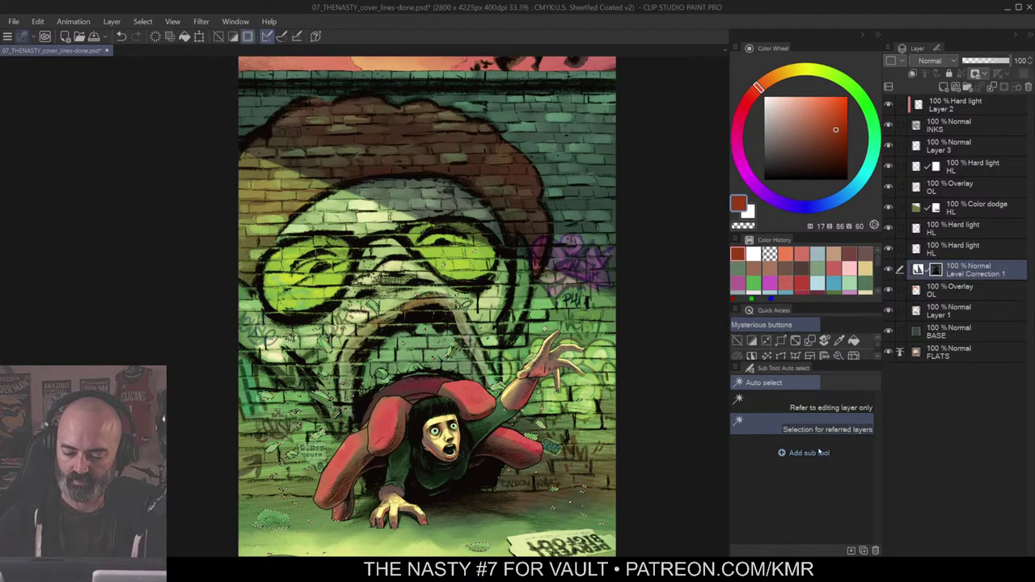
{"action": "key", "text": "b"}
Step: Darken the selected debris on the lower Hard light HL layer with dark brown (hue 17, saturation 35, value 31) using Krupuk Wash 4
{"action": "left_click", "coordinate": [920, 253]}
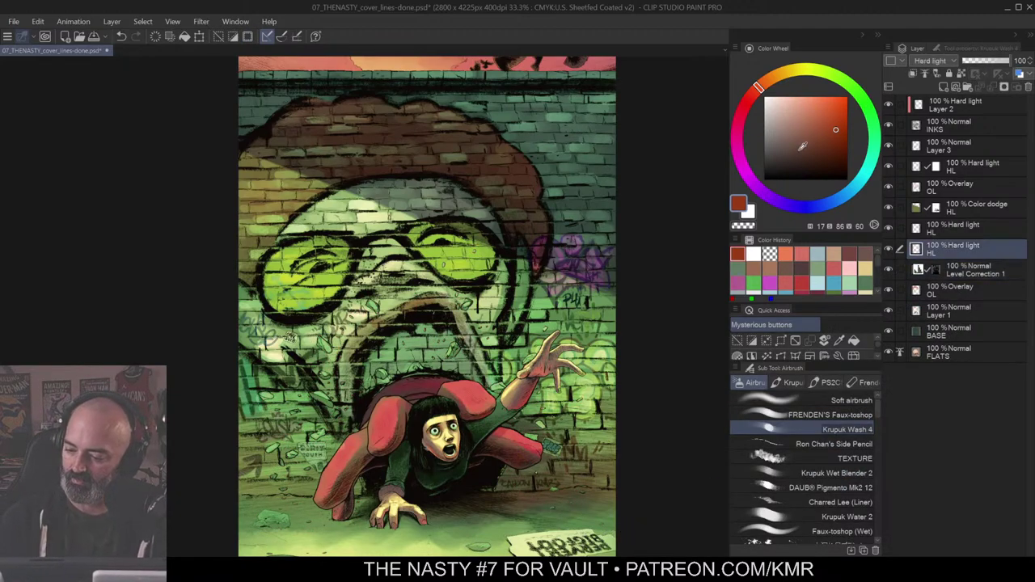
{"action": "left_click", "coordinate": [794, 153]}
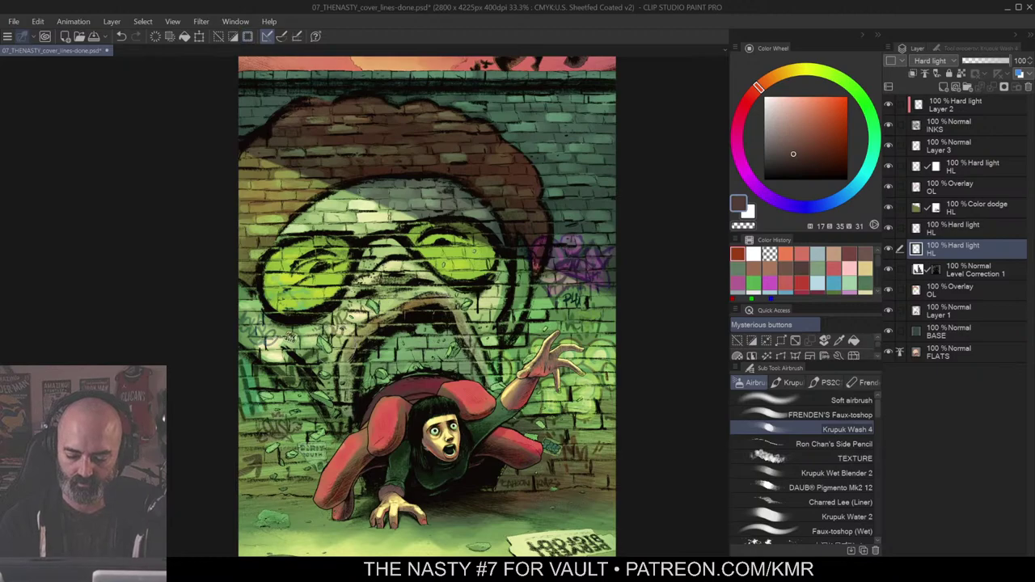
{"action": "mouse_move", "coordinate": [308, 362]}
{"action": "left_mouse_down"}
{"action": "mouse_move", "coordinate": [305, 341]}
{"action": "mouse_move", "coordinate": [306, 384]}
{"action": "mouse_move", "coordinate": [323, 425]}
{"action": "mouse_move", "coordinate": [332, 413]}
{"action": "mouse_move", "coordinate": [316, 402]}
{"action": "left_mouse_up"}
{"action": "left_click_drag", "start_coordinate": [277, 445], "coordinate": [268, 452]}
{"action": "mouse_move", "coordinate": [296, 452]}
{"action": "left_mouse_down"}
{"action": "mouse_move", "coordinate": [288, 458]}
{"action": "mouse_move", "coordinate": [324, 433]}
{"action": "left_mouse_up"}
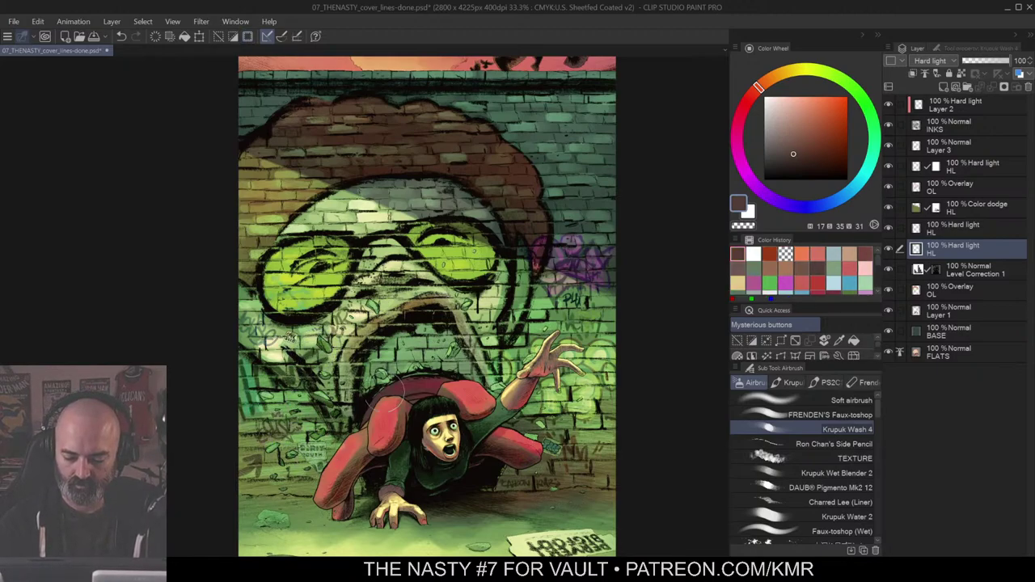
{"action": "left_click_drag", "start_coordinate": [378, 377], "coordinate": [388, 373]}
{"action": "left_click_drag", "start_coordinate": [459, 343], "coordinate": [448, 357]}
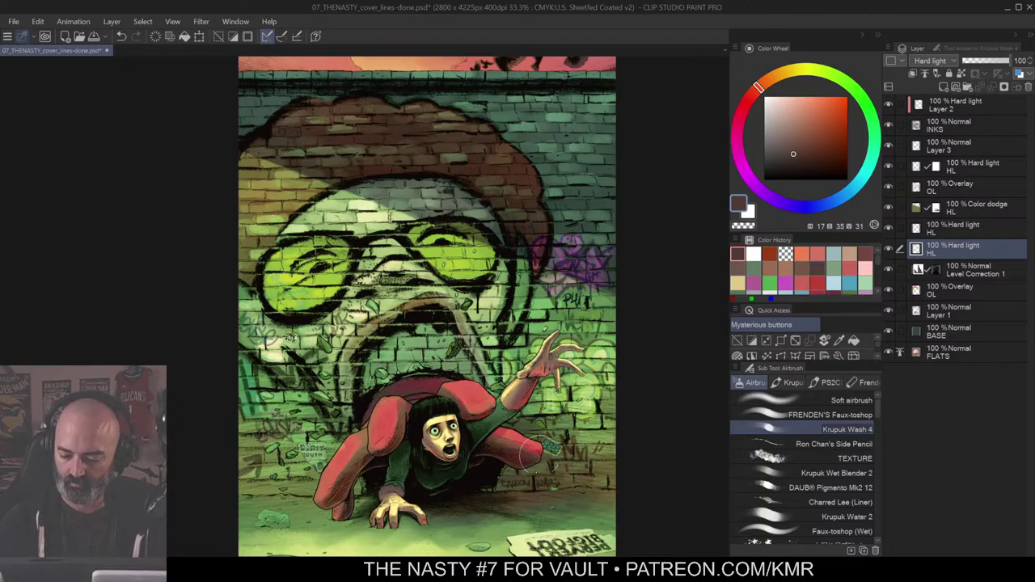
{"action": "left_click_drag", "start_coordinate": [532, 436], "coordinate": [541, 463]}
{"action": "key", "text": "ctrl+z"}
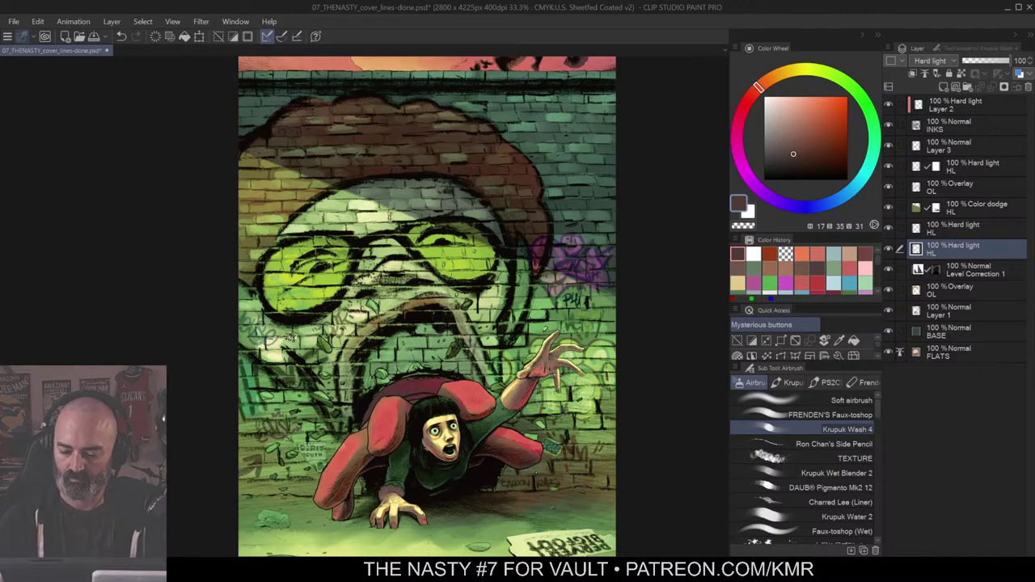
Step: Clear the debris selection and examine the whole cover at page and thumbnail size
{"action": "left_click", "coordinate": [636, 328], "text": "alt"}
{"action": "left_click_drag", "start_coordinate": [636, 329], "coordinate": [584, 343]}
{"action": "key", "text": "m"}
{"action": "key", "text": "slash"}
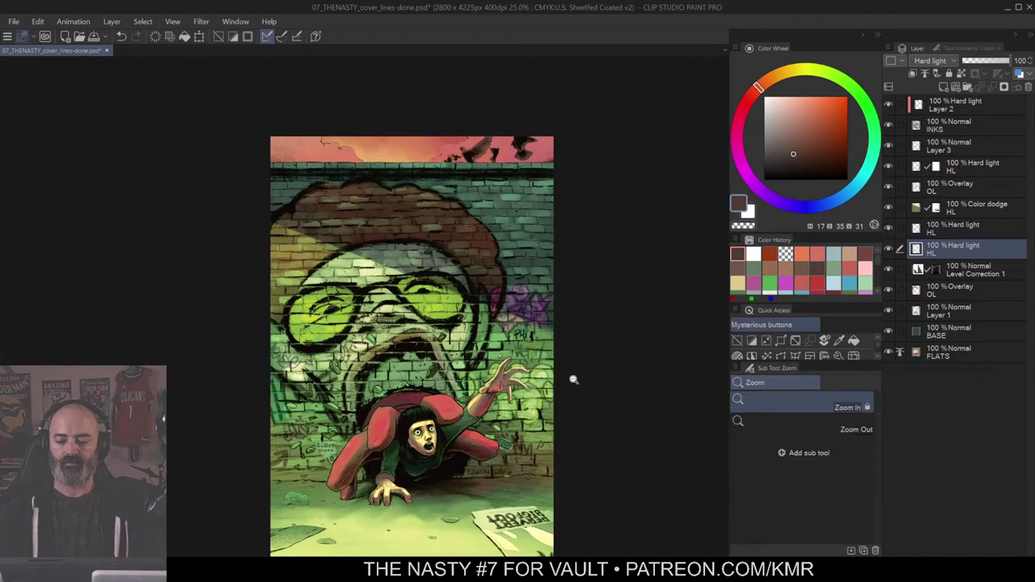
{"action": "left_click", "coordinate": [577, 376], "text": "alt"}
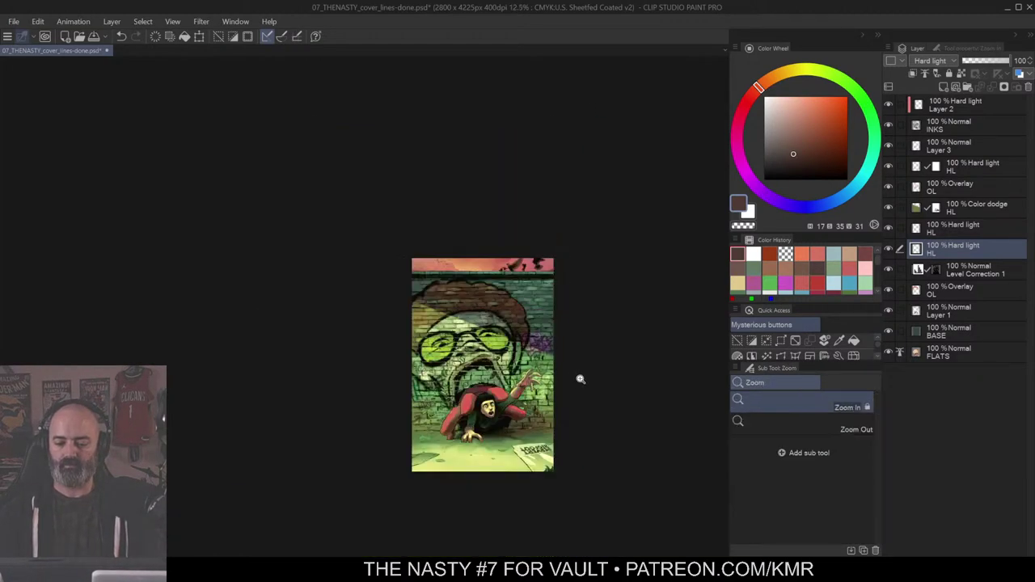
{"action": "left_click", "coordinate": [580, 377]}
{"action": "key", "text": "m"}
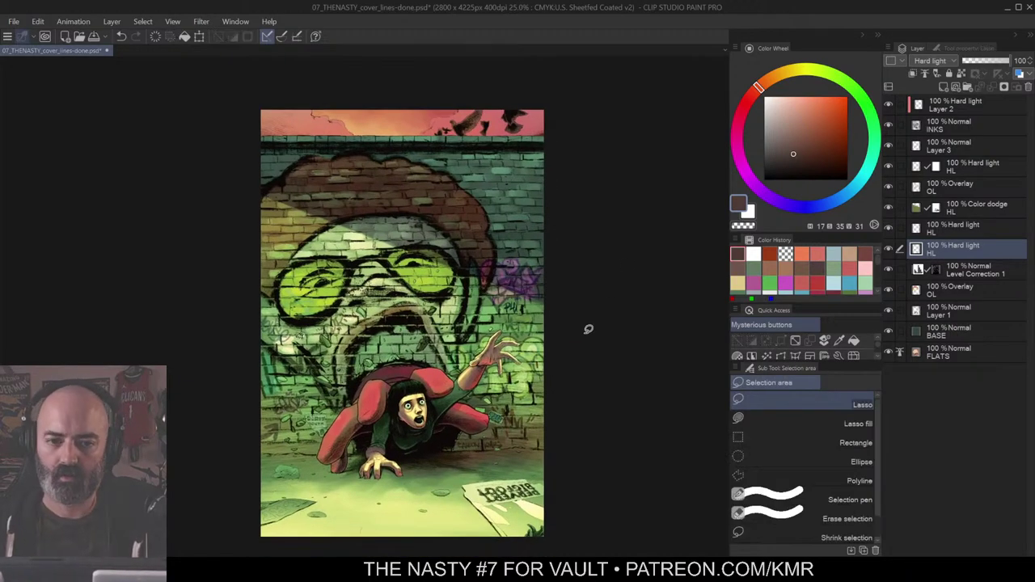